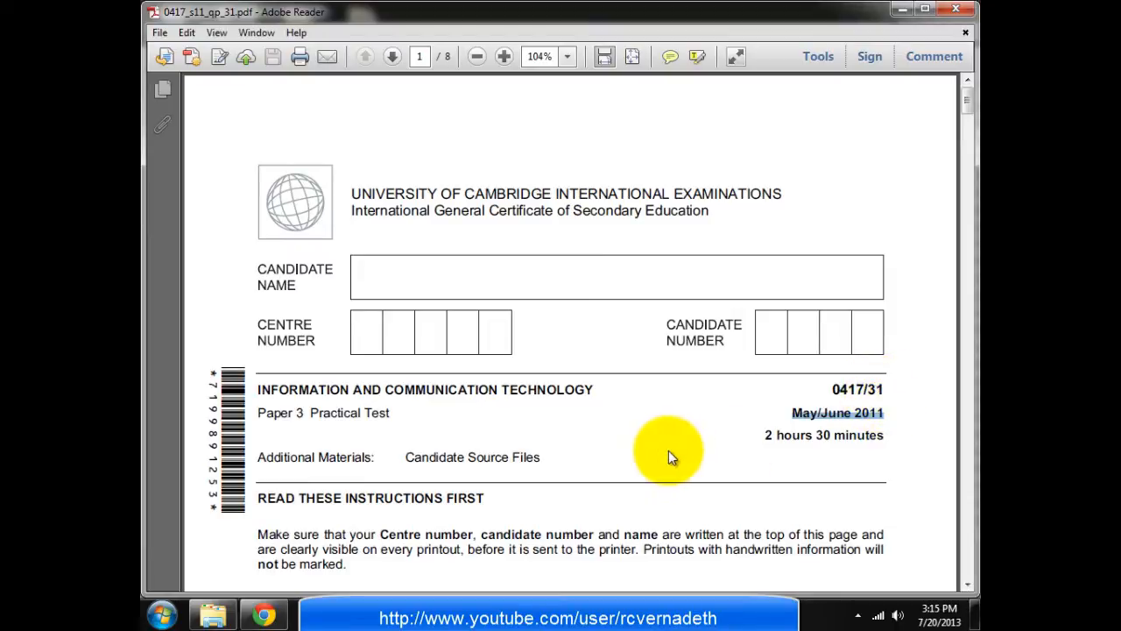
Scroll the 0417/31 exam paper down to page 2, showing task steps 1–5
scroll(668, 456, "down", 1)
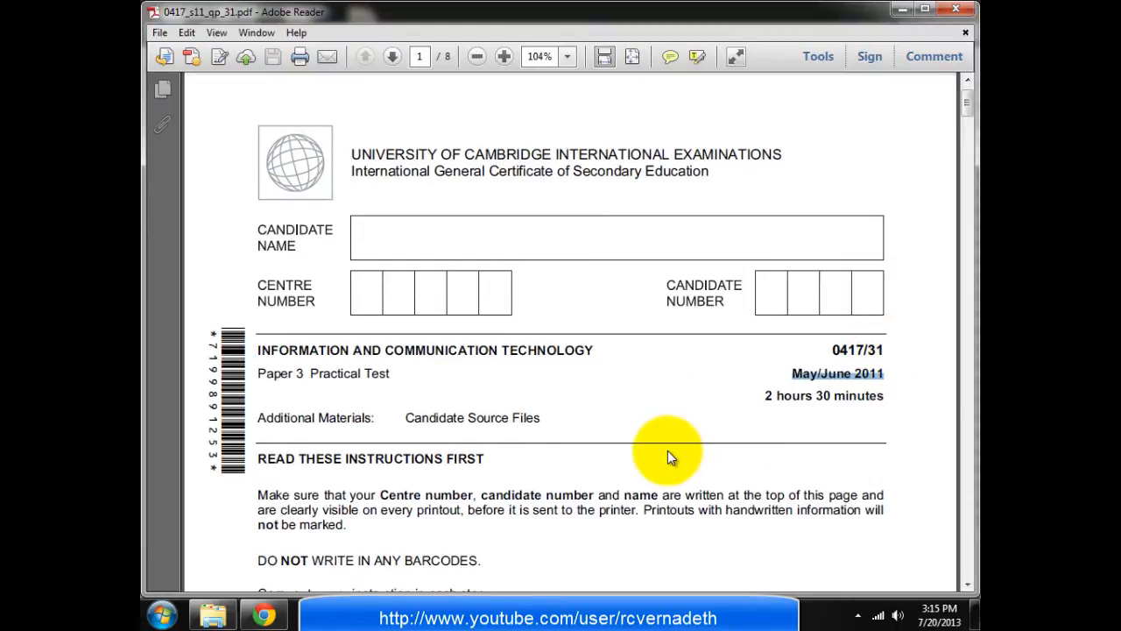
scroll(668, 454, "down", 3)
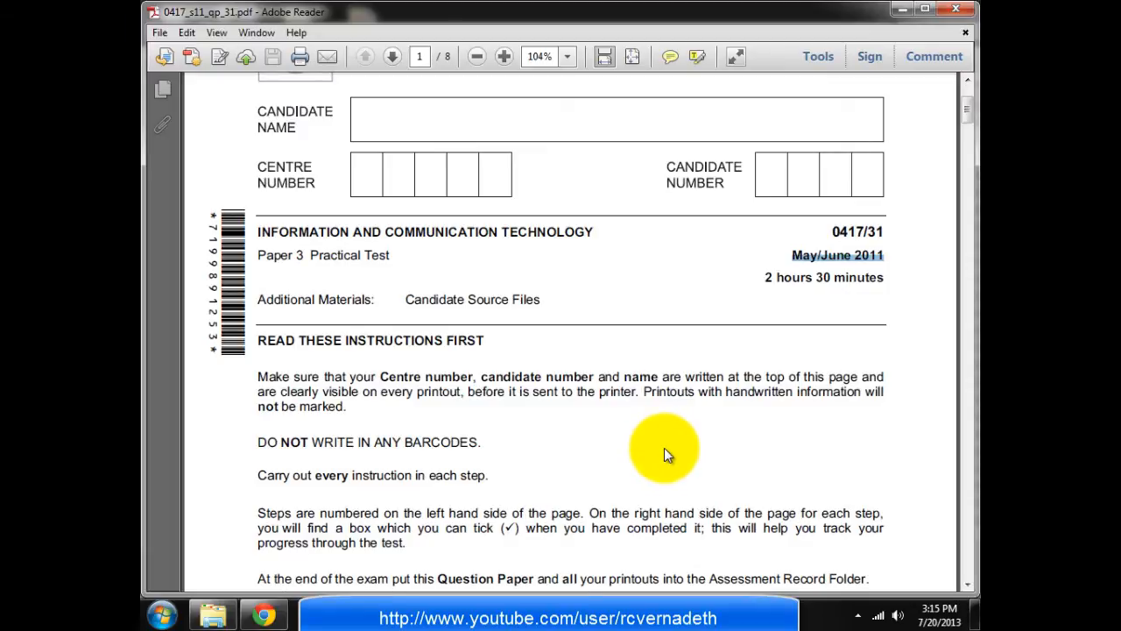
scroll(659, 450, "down", 3)
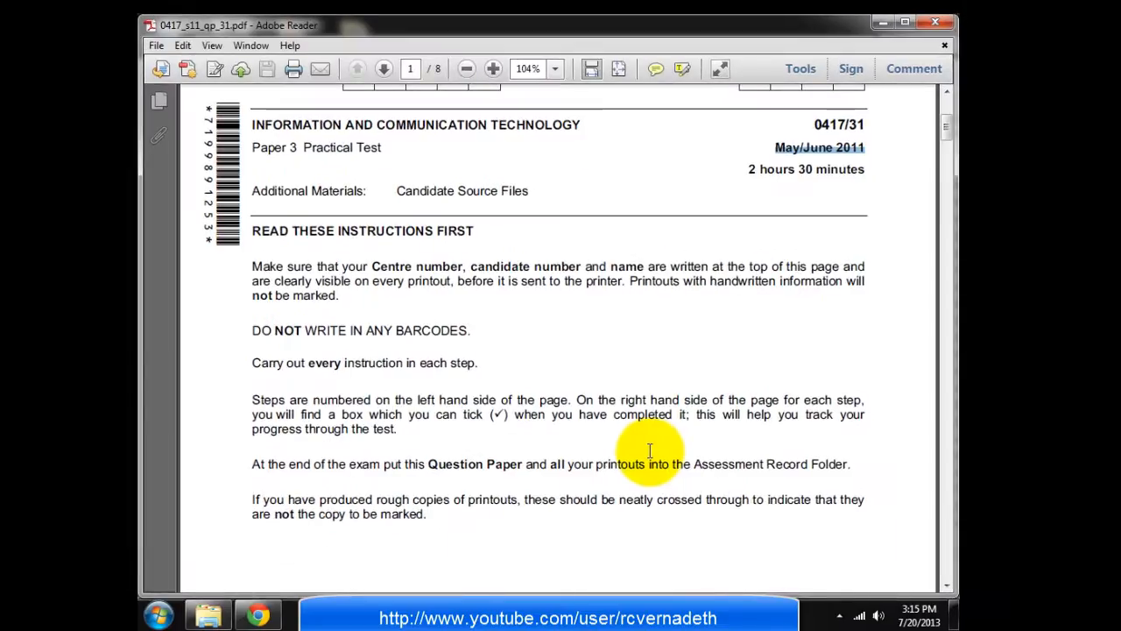
scroll(649, 449, "down", 9)
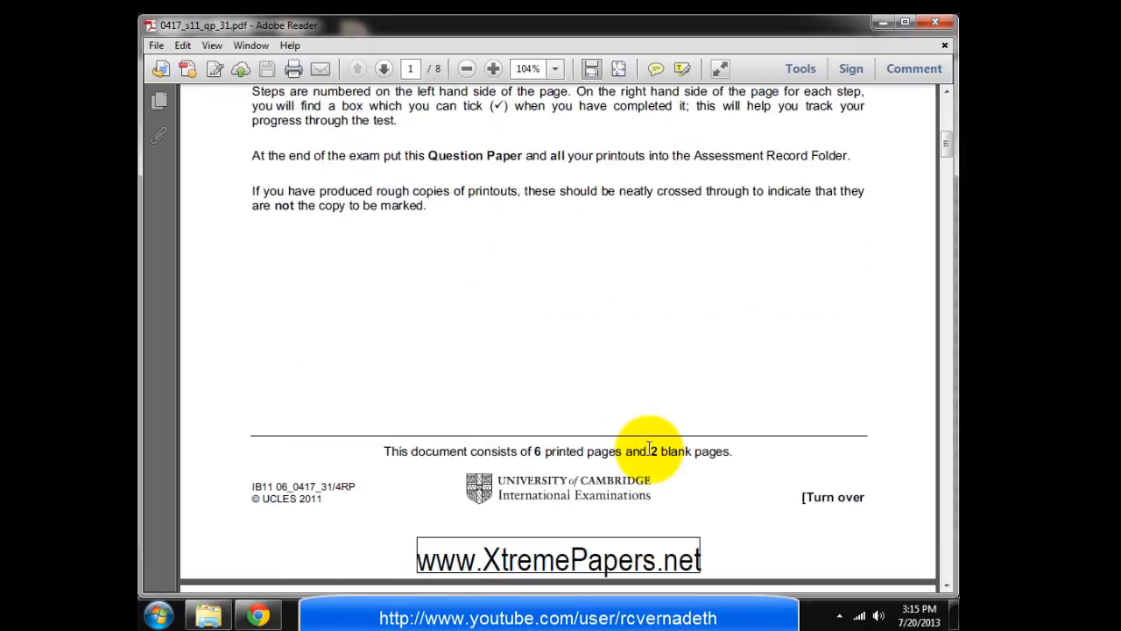
scroll(649, 449, "down", 11)
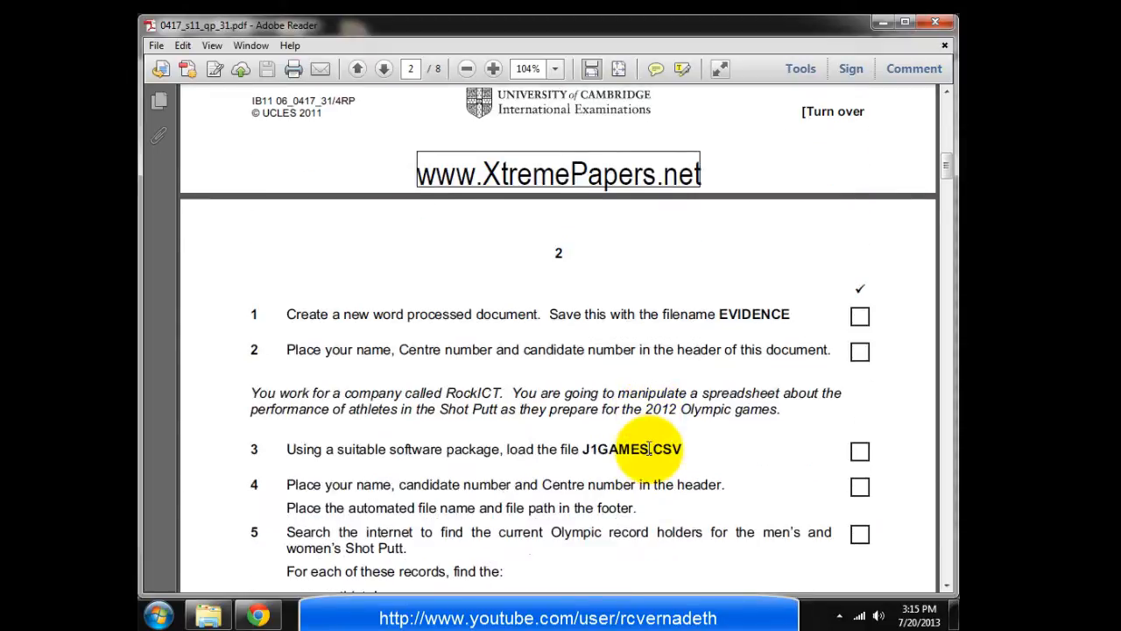
scroll(649, 449, "down", 2)
scroll(649, 456, "down", 2)
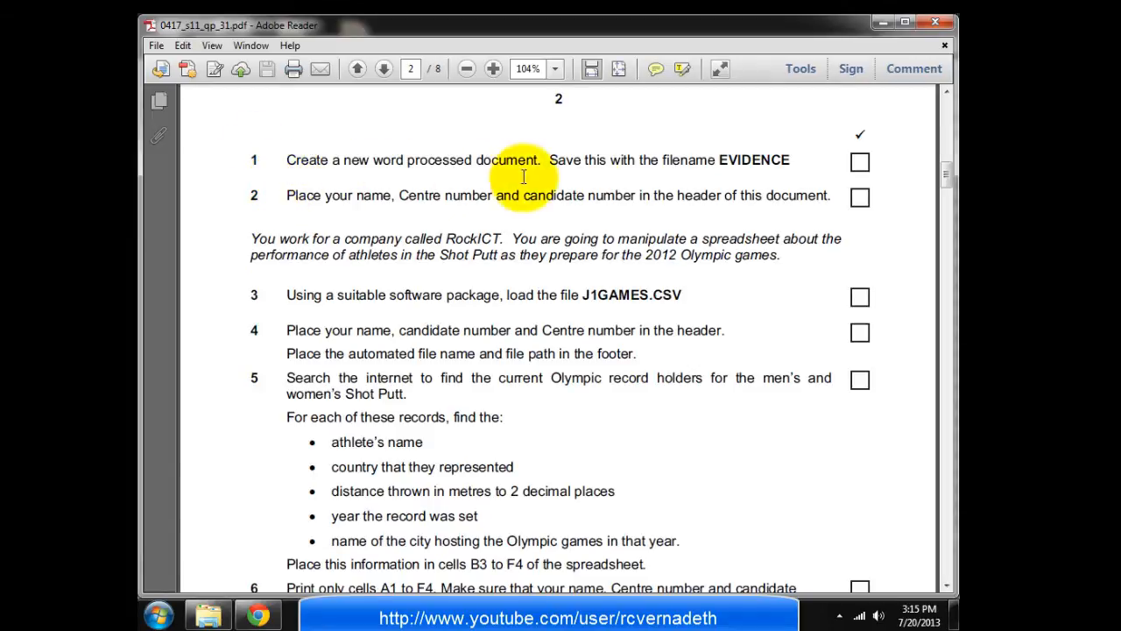
Launch Microsoft Word 2010 from the Start menu and hide the Navigation pane
left_click(155, 622)
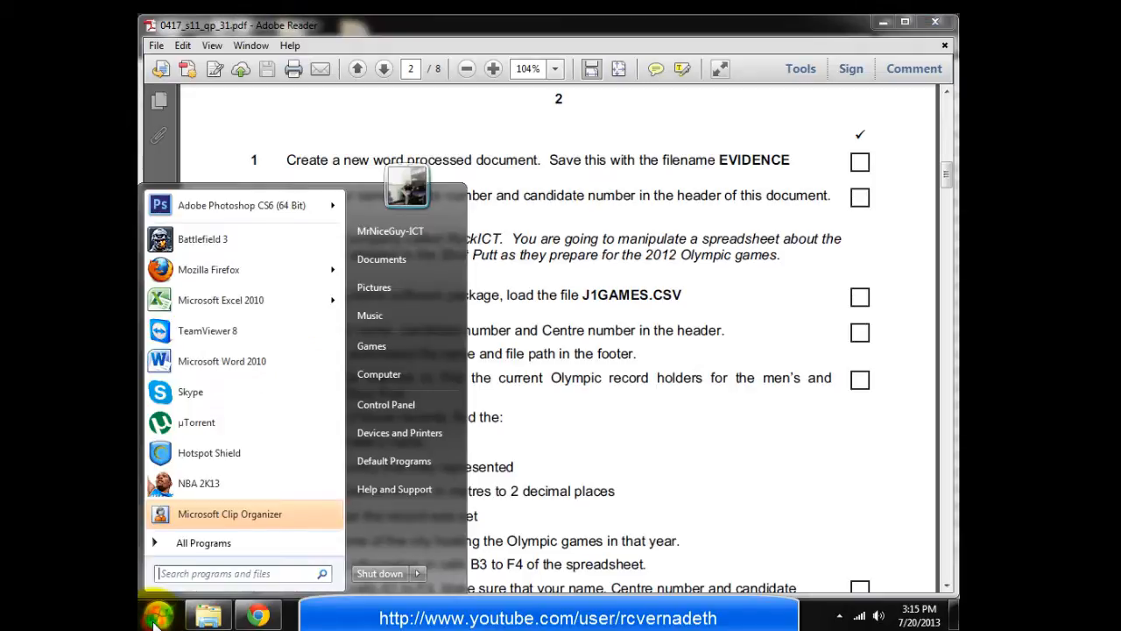
left_click(200, 364)
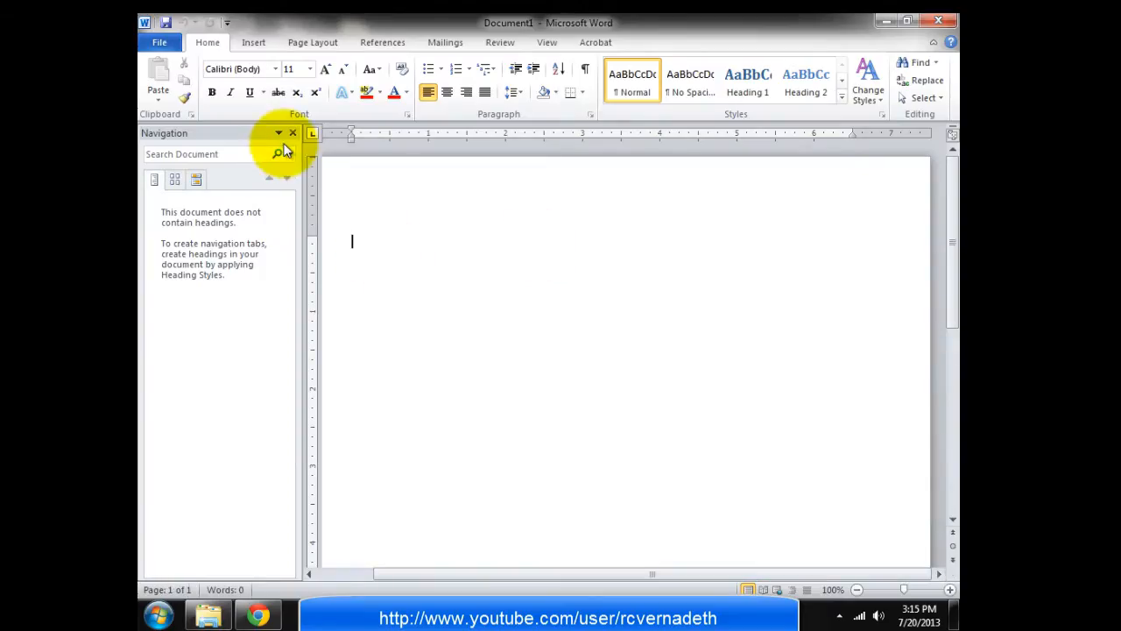
left_click(292, 133)
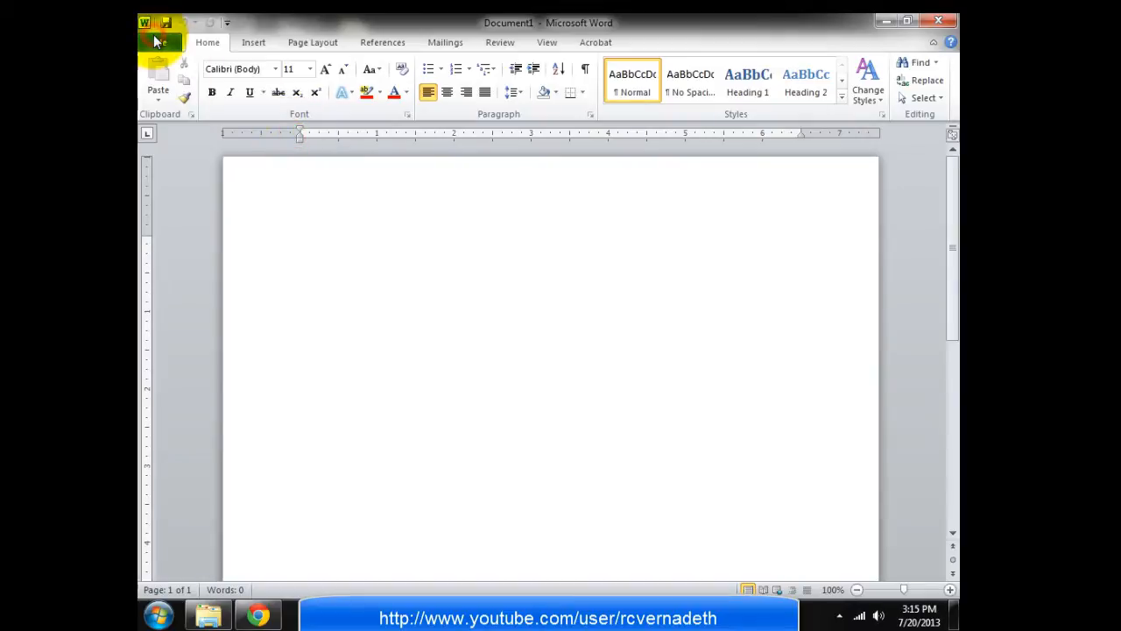
Save the blank document as Evidence inside a new Desktop folder named June 2011
left_click(156, 41)
key("Escape")
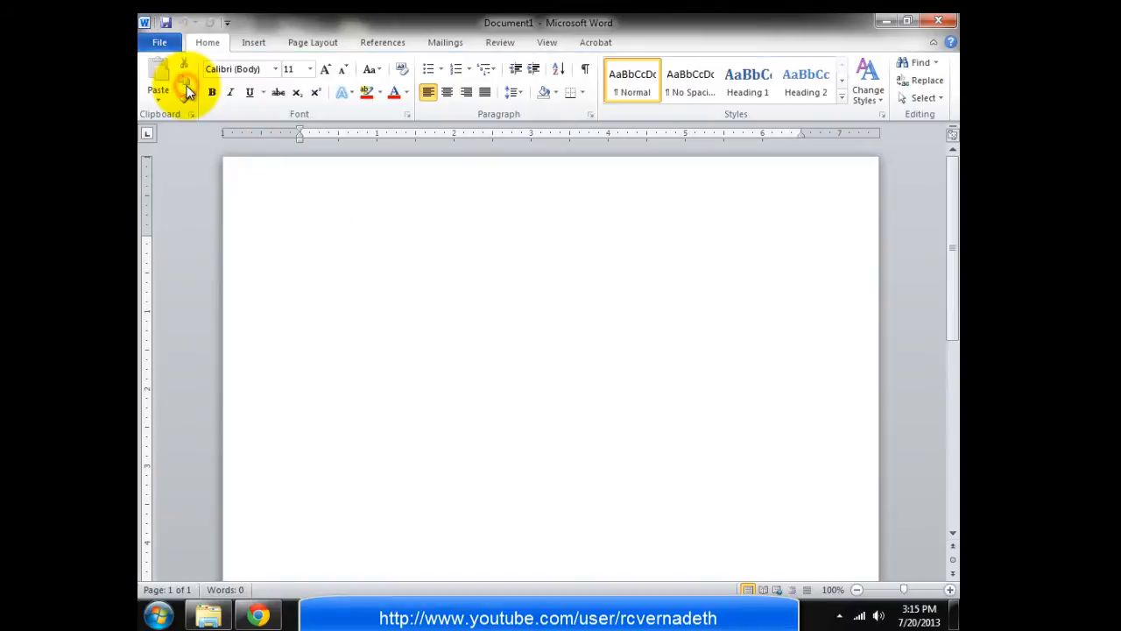
left_click(202, 158)
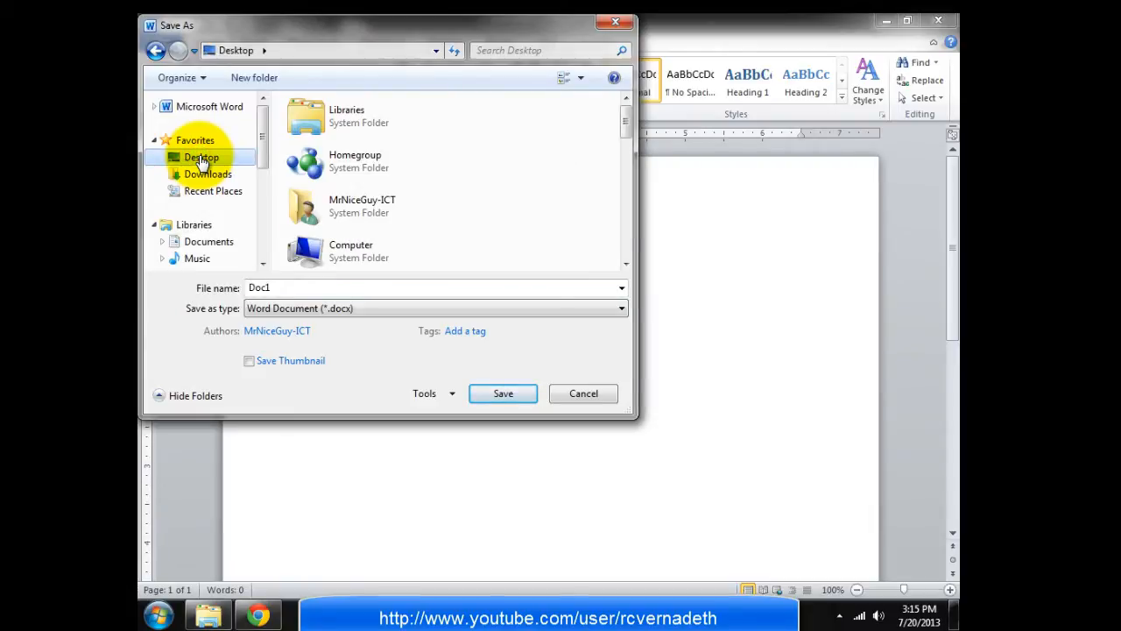
double_click(273, 288)
type("Evidence")
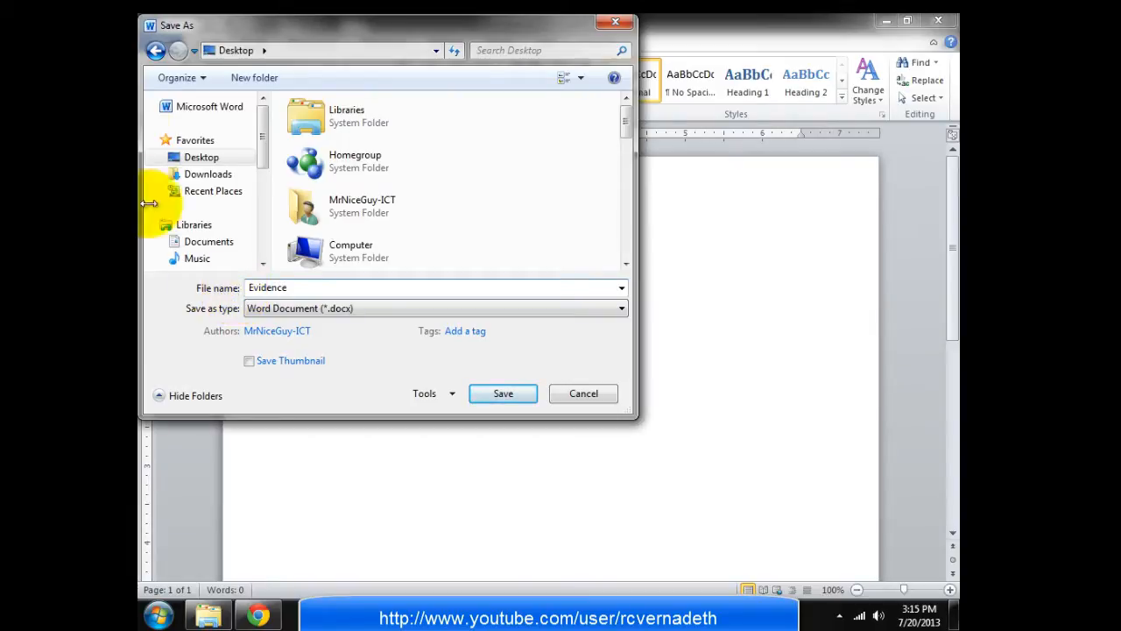
left_click(233, 79)
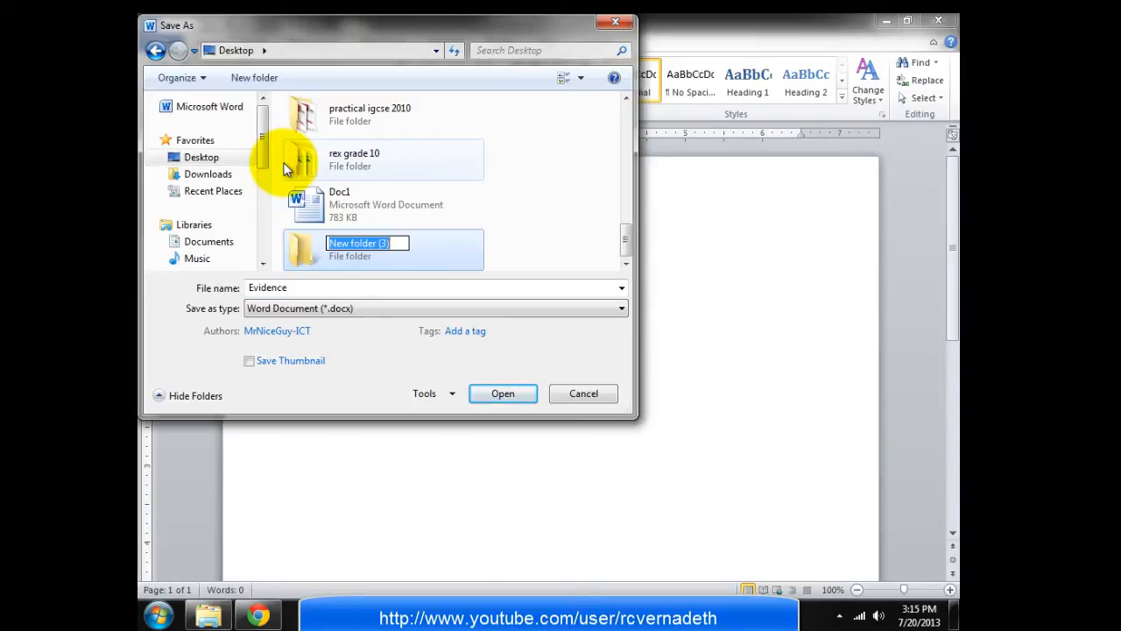
type("June 2011")
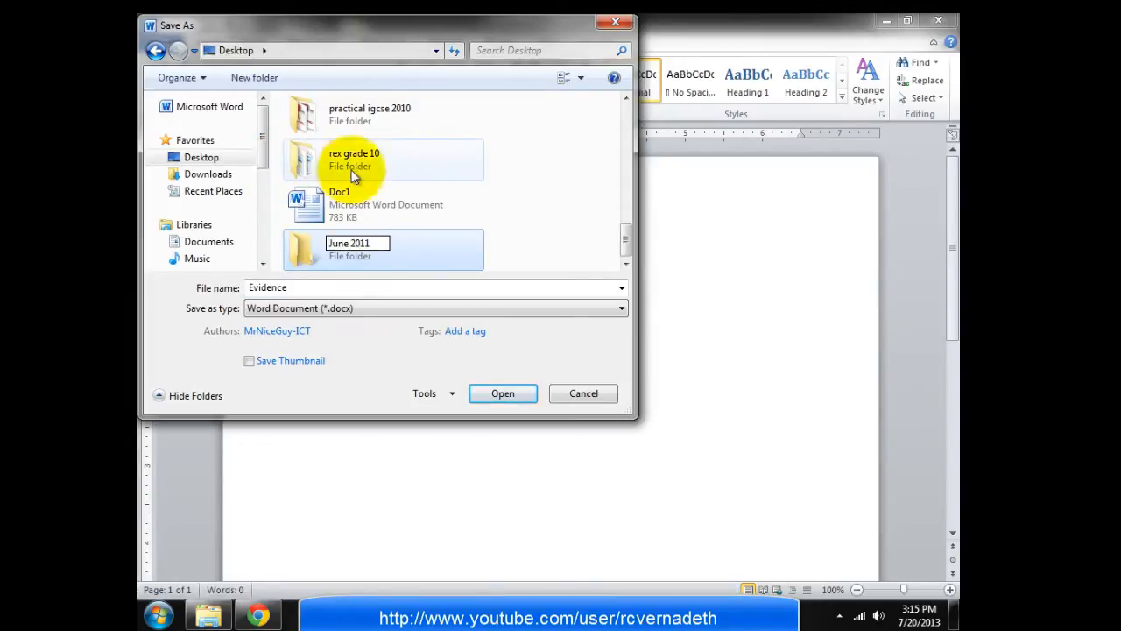
left_click(500, 396)
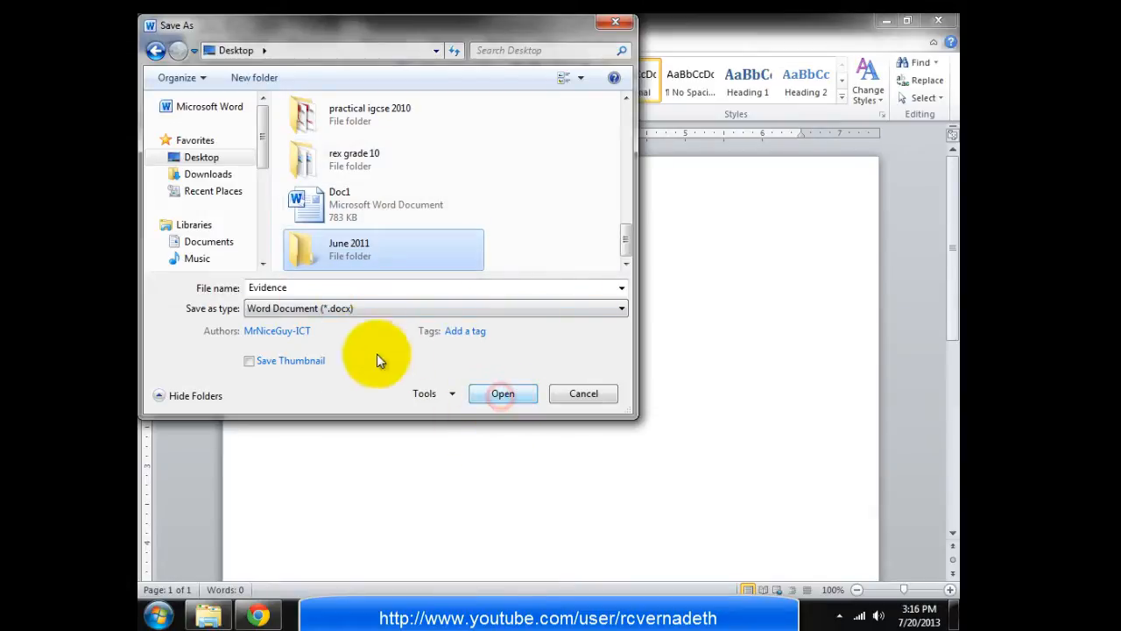
left_click(503, 396)
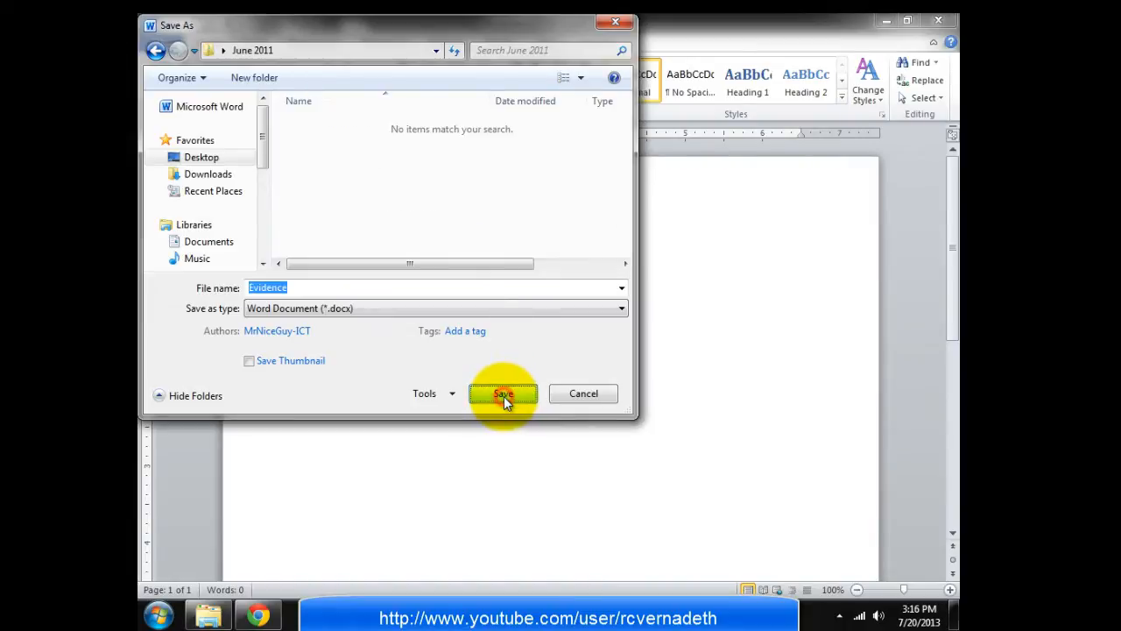
left_click(504, 396)
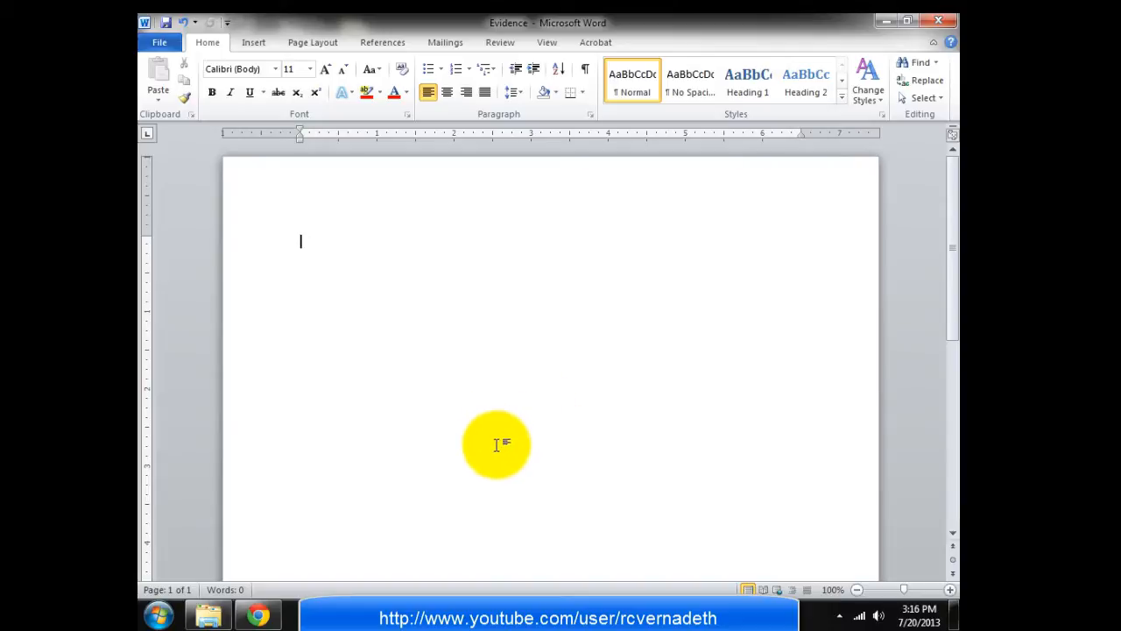
Check the exam paper, then add a blank three-column header to the Evidence document
left_click(394, 612)
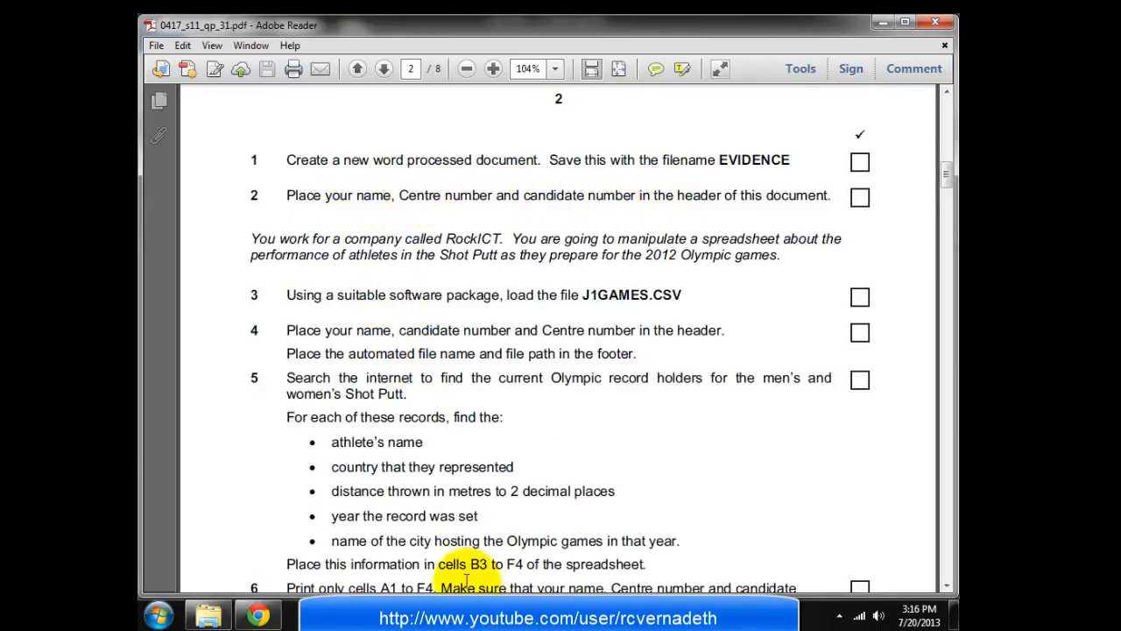
left_click(506, 609)
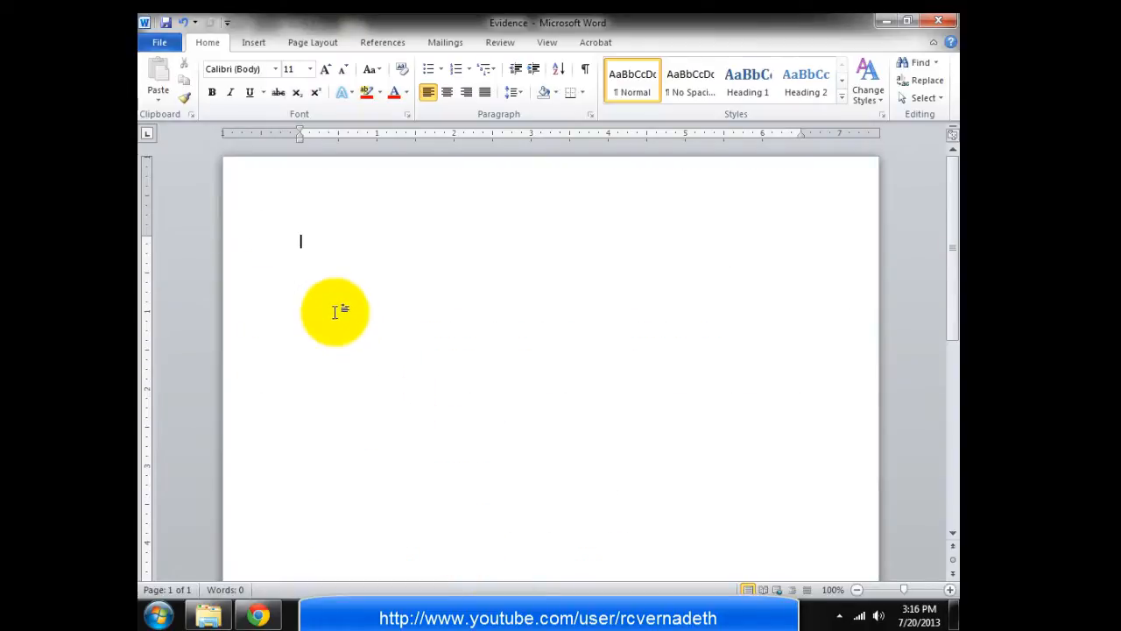
left_click(254, 43)
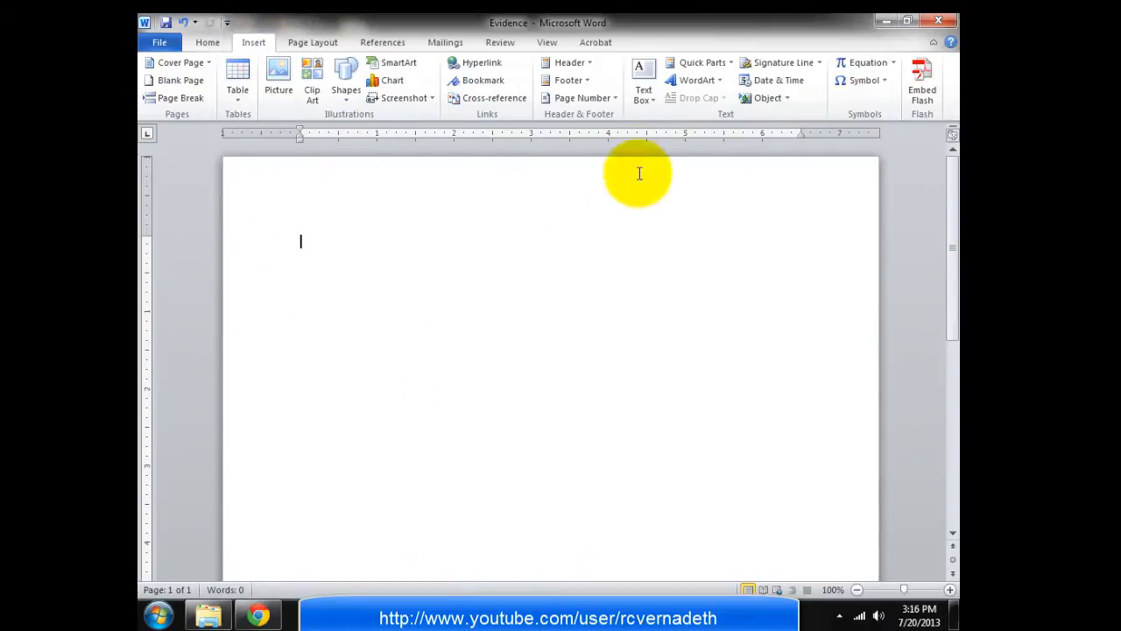
left_click(578, 63)
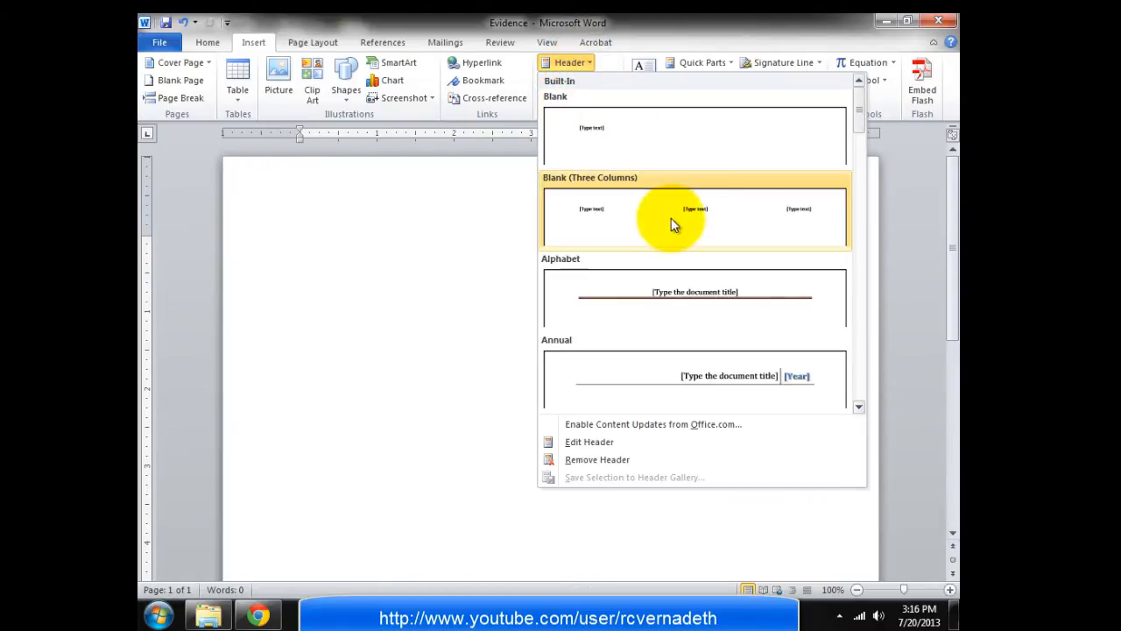
left_click(671, 218)
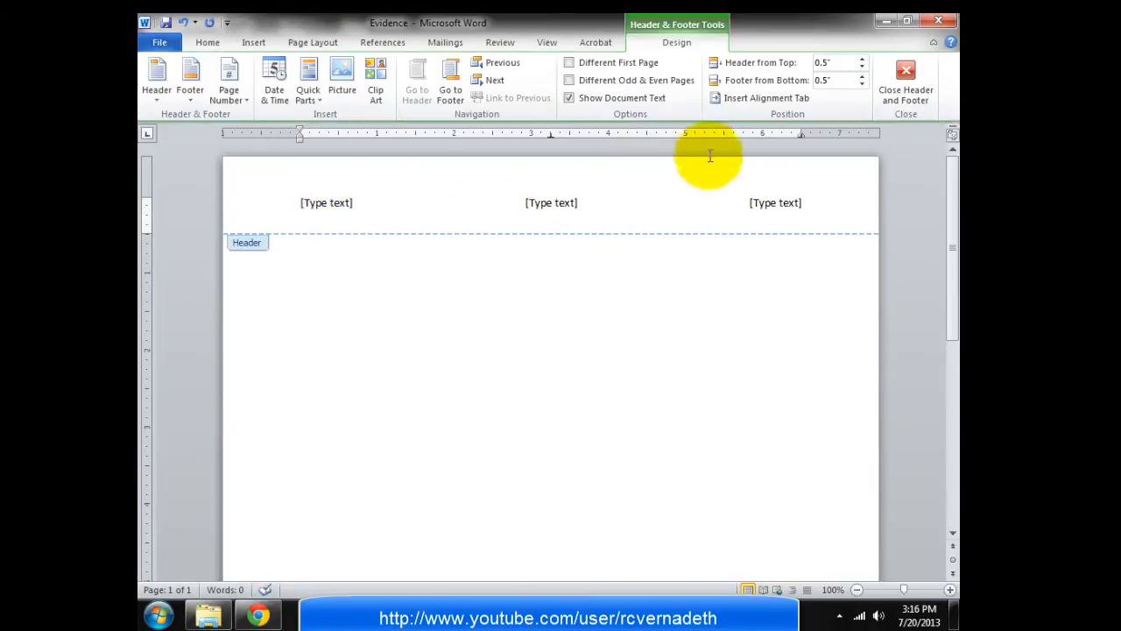
Enter the candidate's name in the left header section, fixing a typo, and the centre number in the middle
left_click(349, 204)
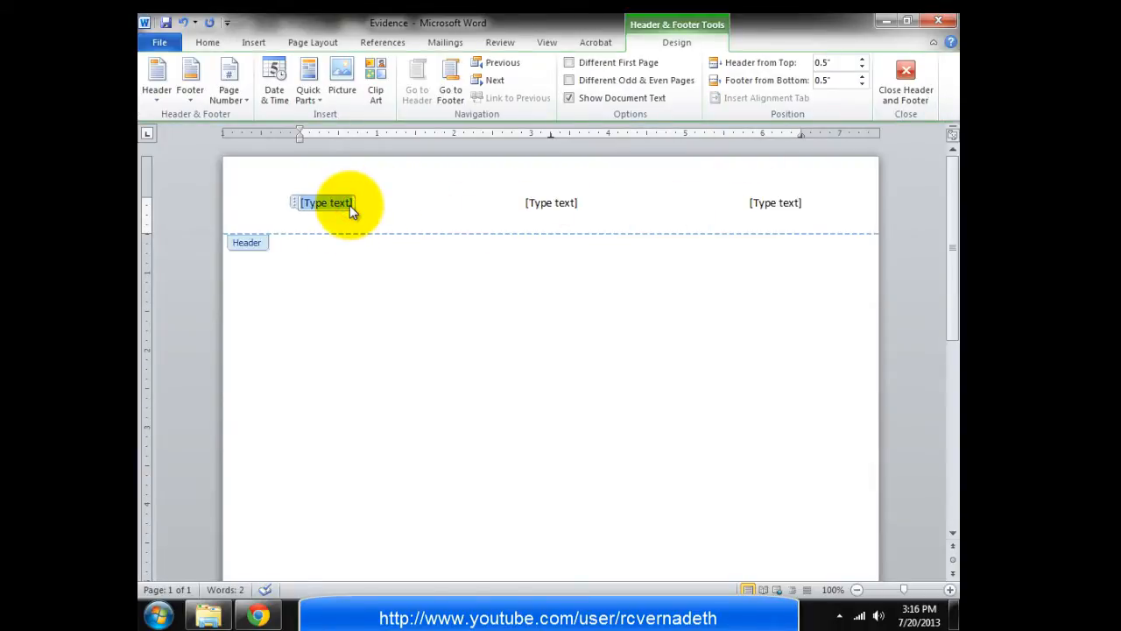
type("MrNiceGuy-ICT")
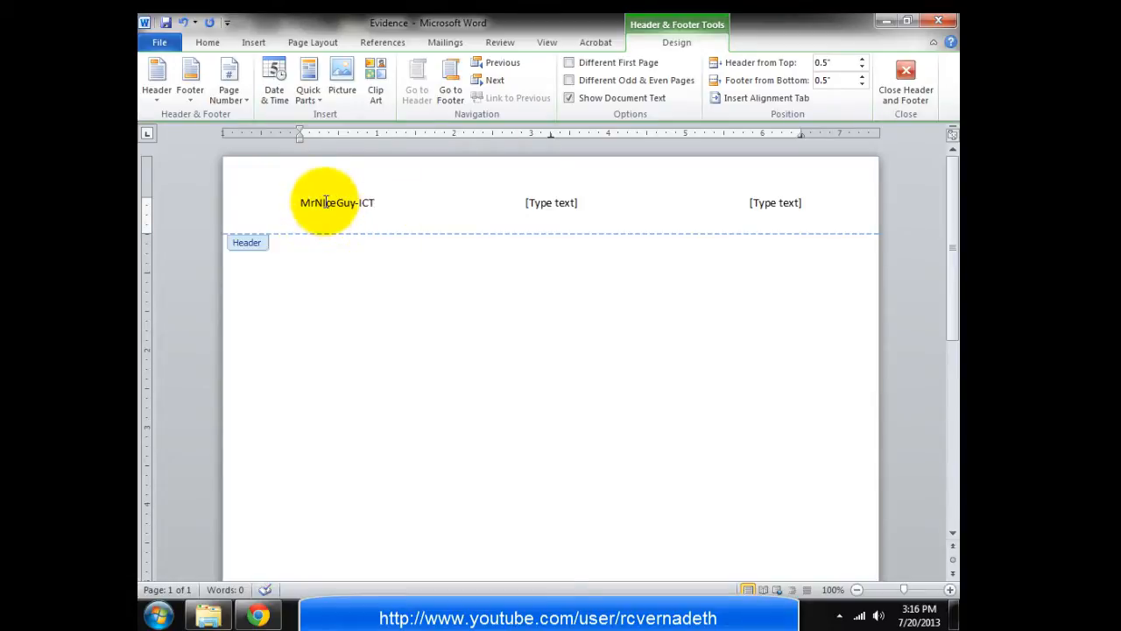
left_click(328, 203)
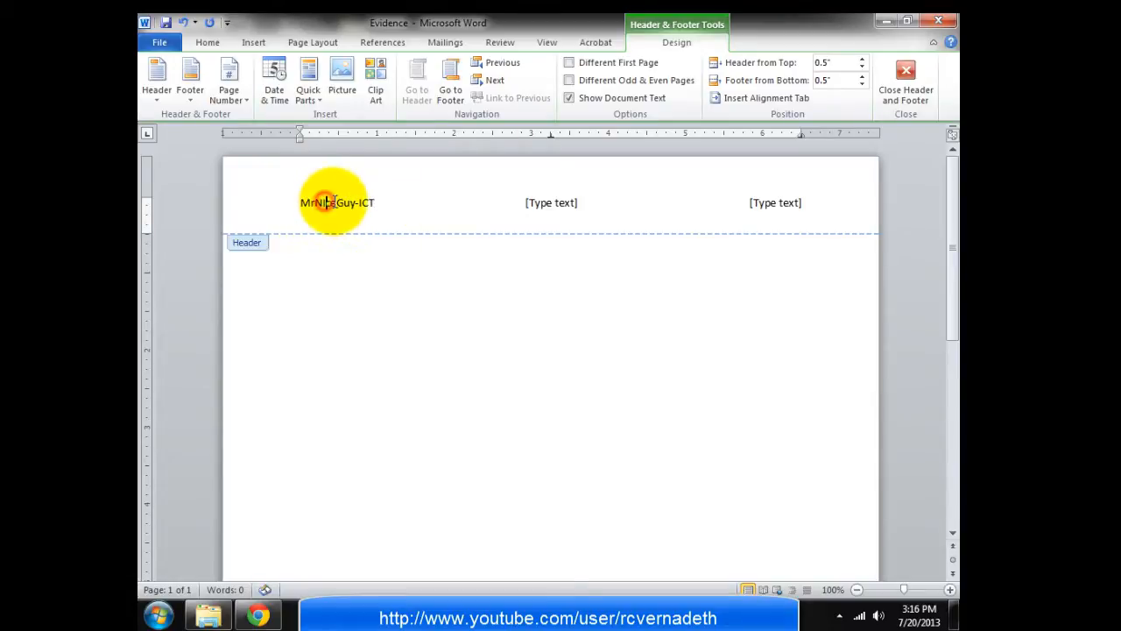
key("BackSpace")
type("i")
left_click(536, 202)
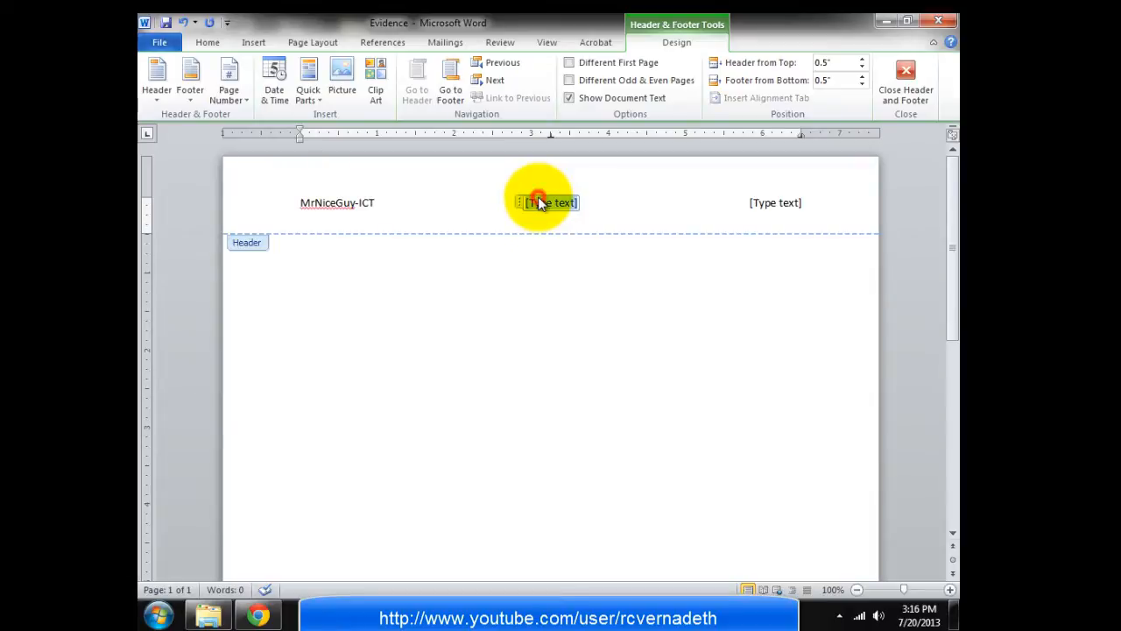
type("s")
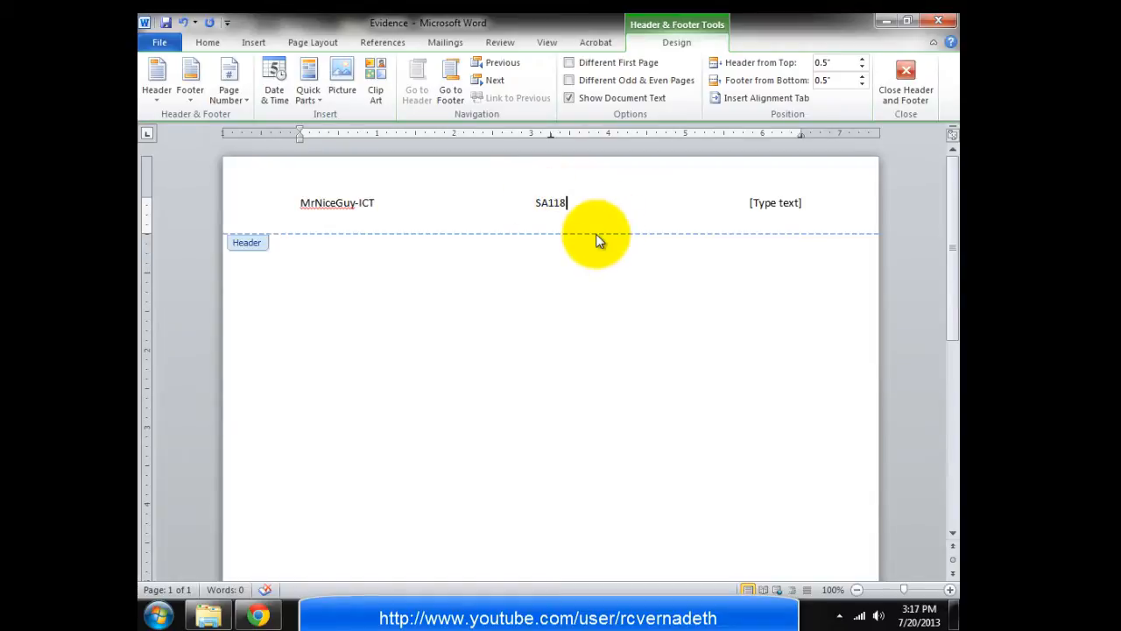
Enter the candidate number in the right header section, then check the exam task list
key("alt+Tab")
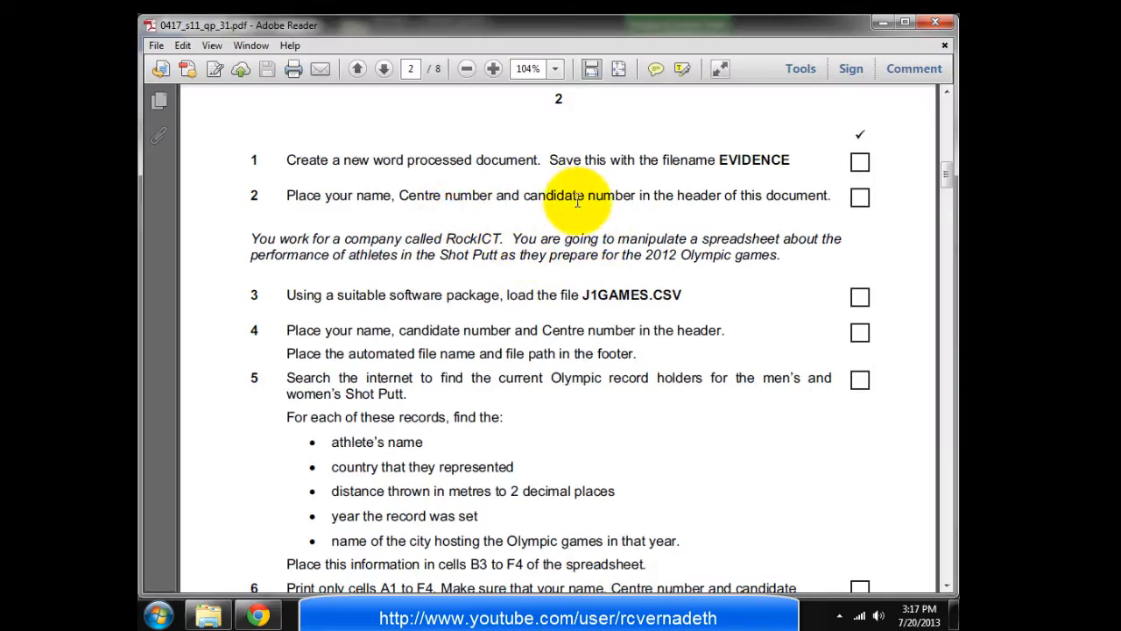
key("alt+Tab")
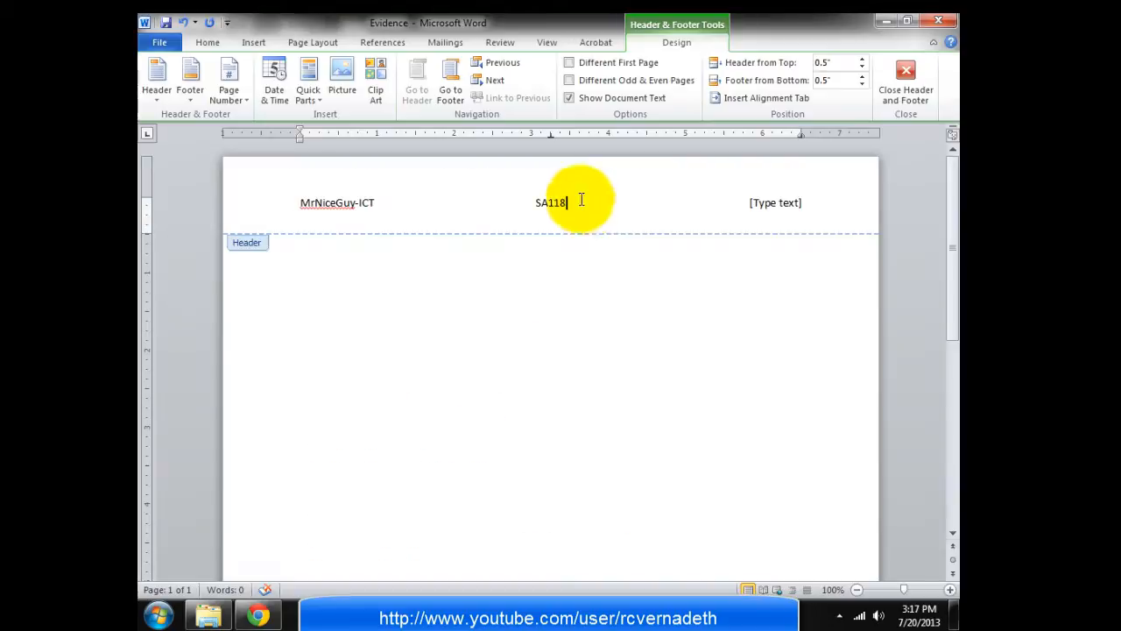
left_click(766, 208)
type("01234")
key("alt+Tab")
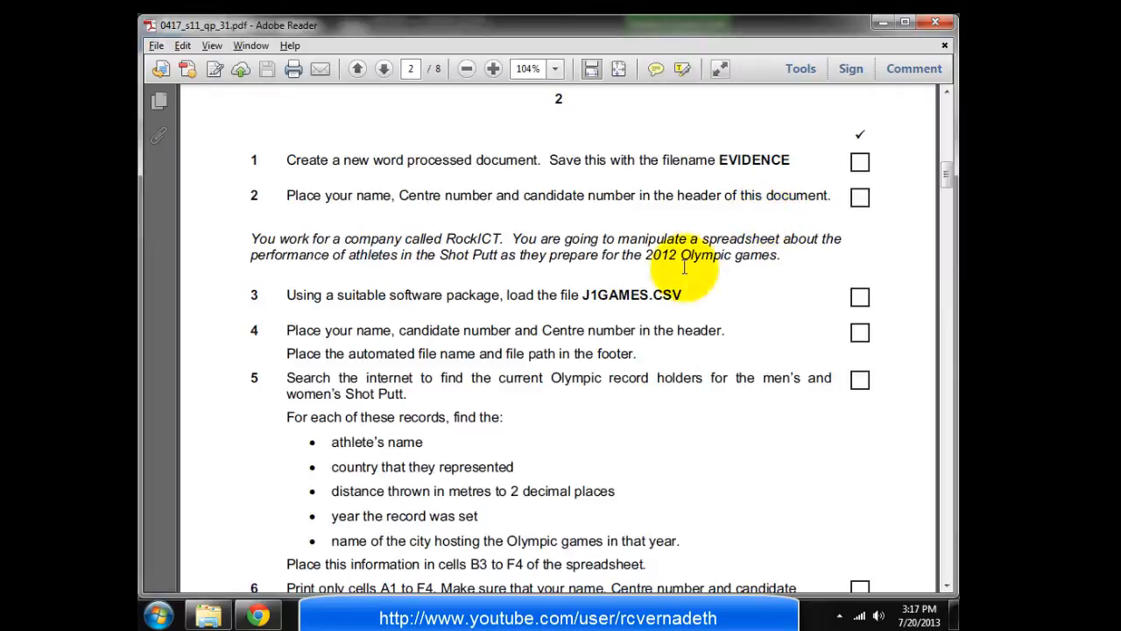
scroll(508, 329, "down", 1)
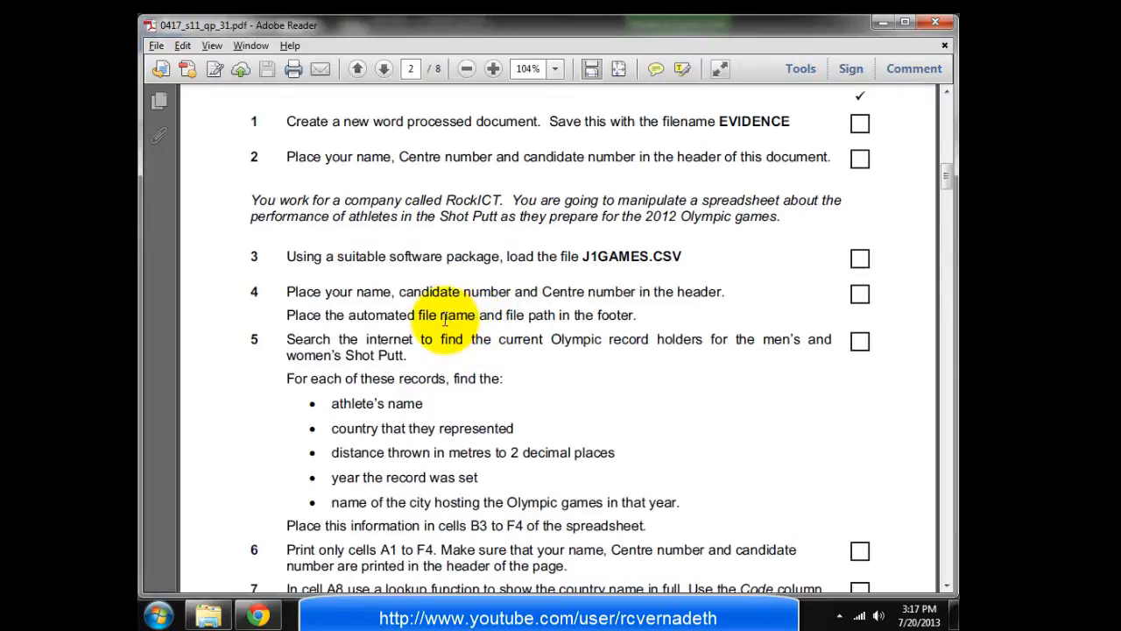
key("alt+Tab")
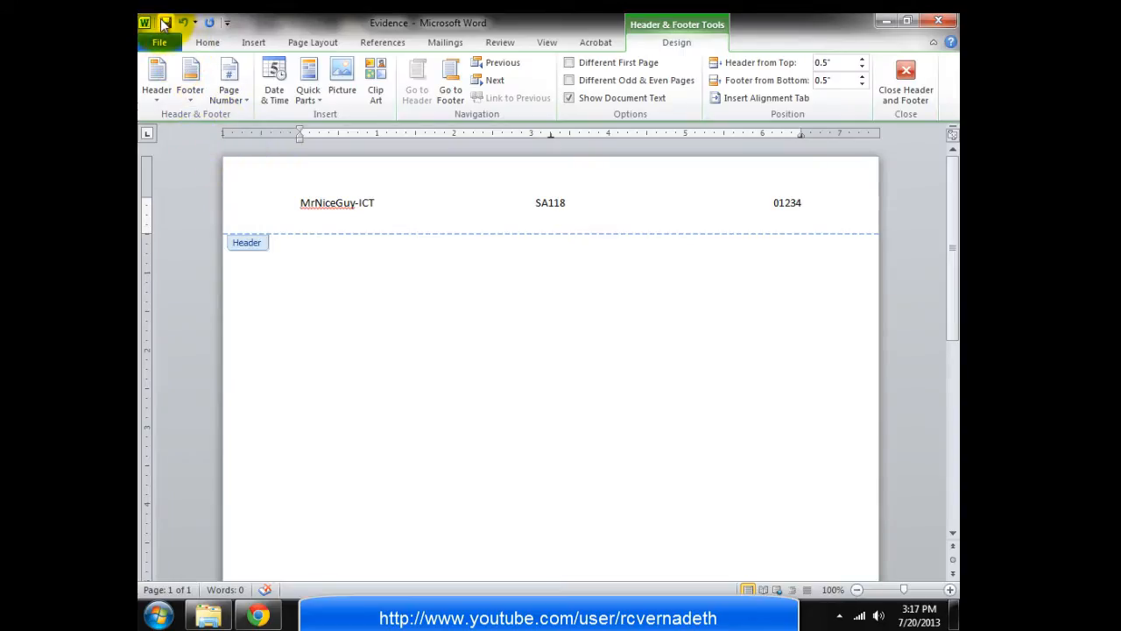
key("alt+Tab")
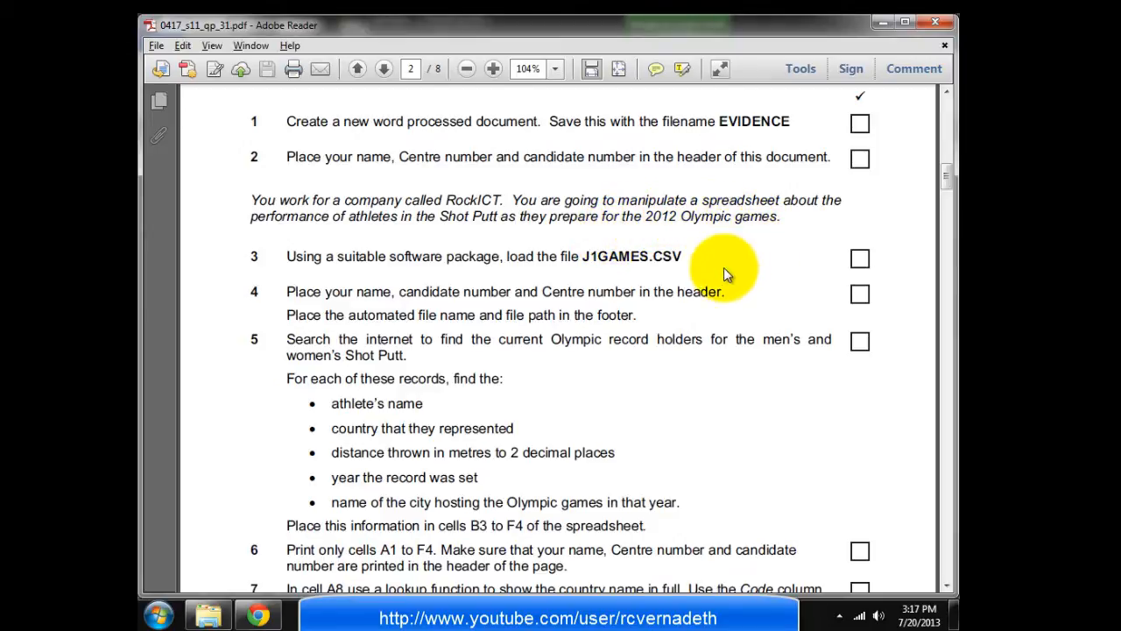
scroll(723, 266, "down", 1)
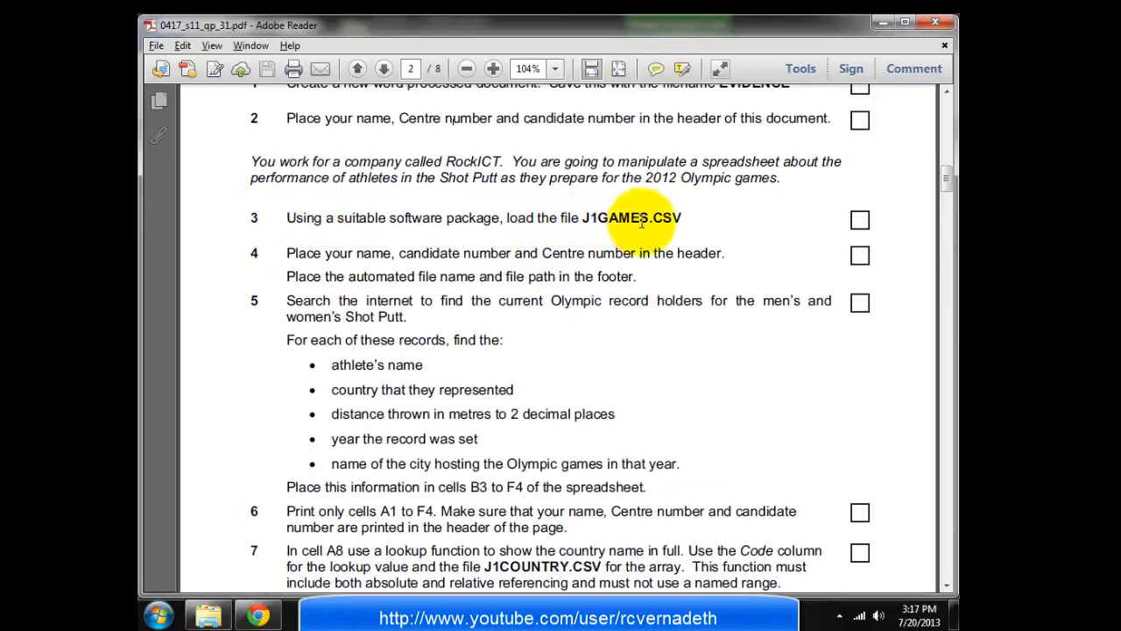
scroll(513, 275, "up", 3)
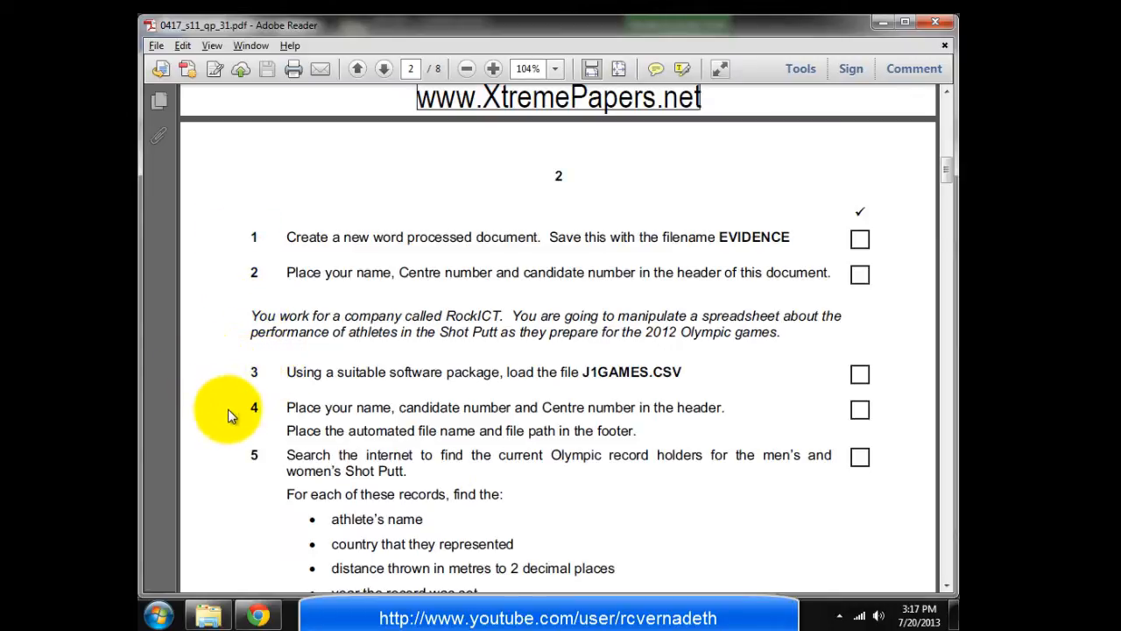
left_click(294, 372)
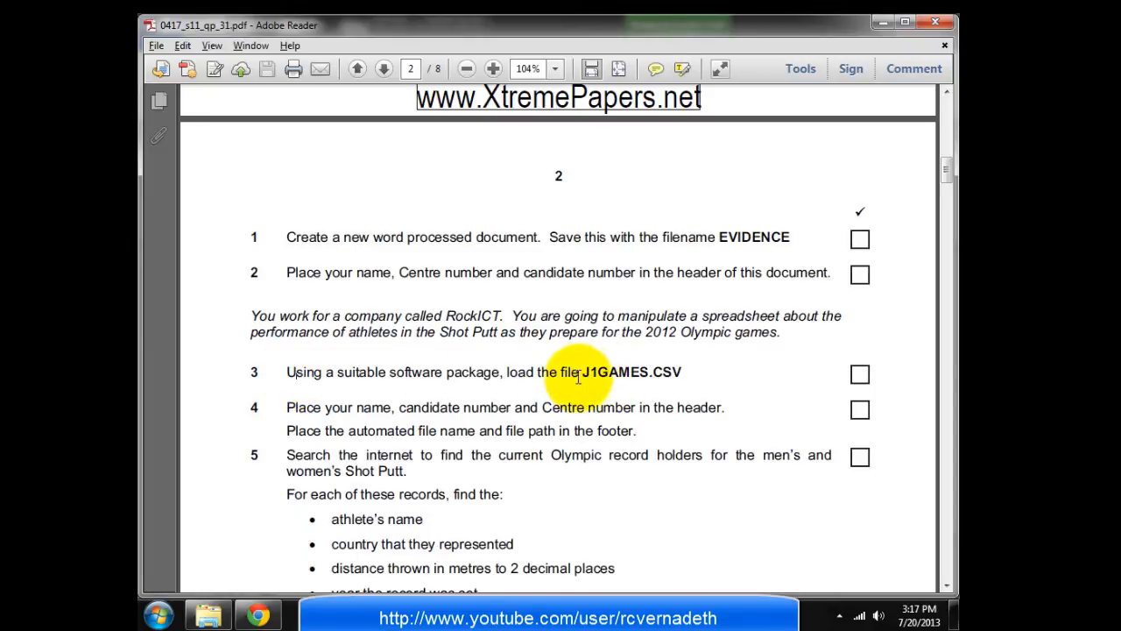
left_click(208, 616)
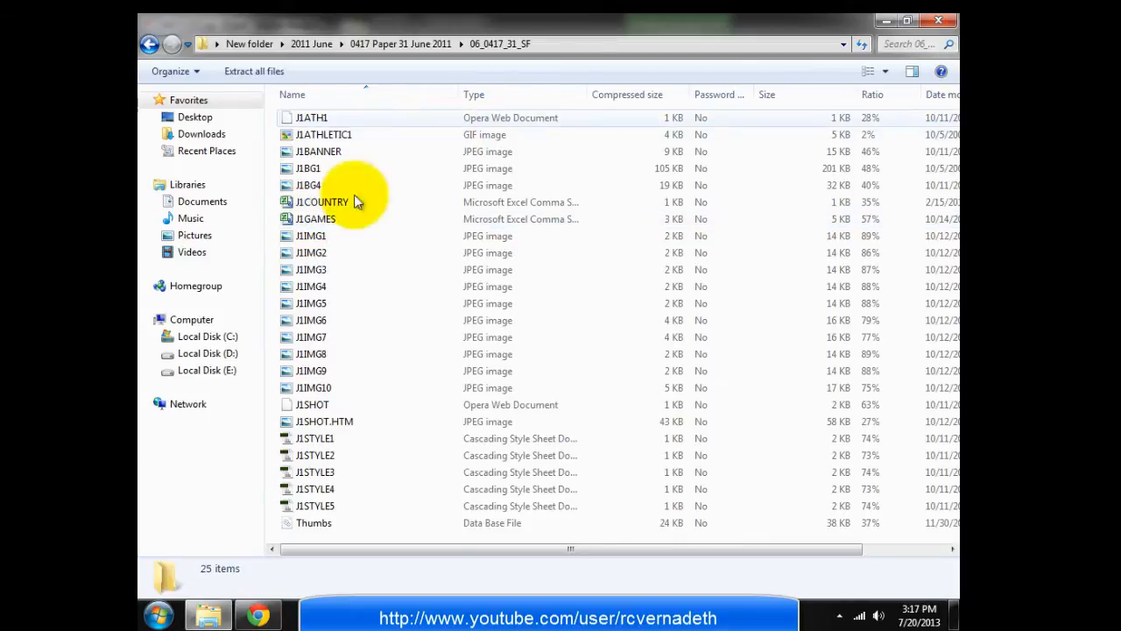
Select J1GAMES, widen the Type column, and open J1GAMES.csv in Excel
left_click(327, 225)
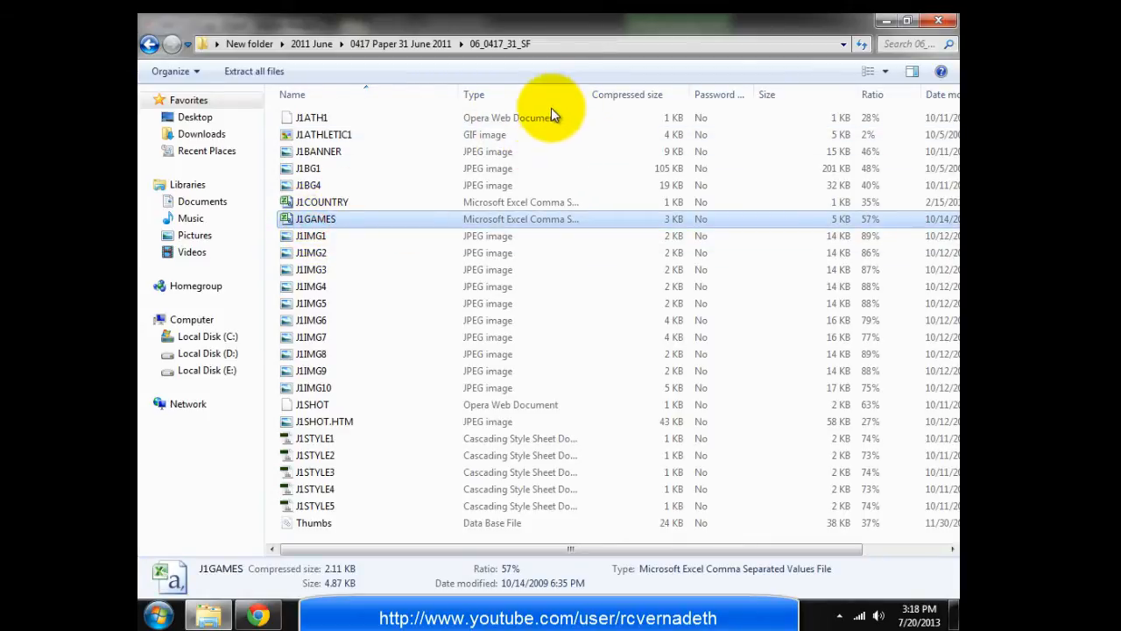
double_click(588, 95)
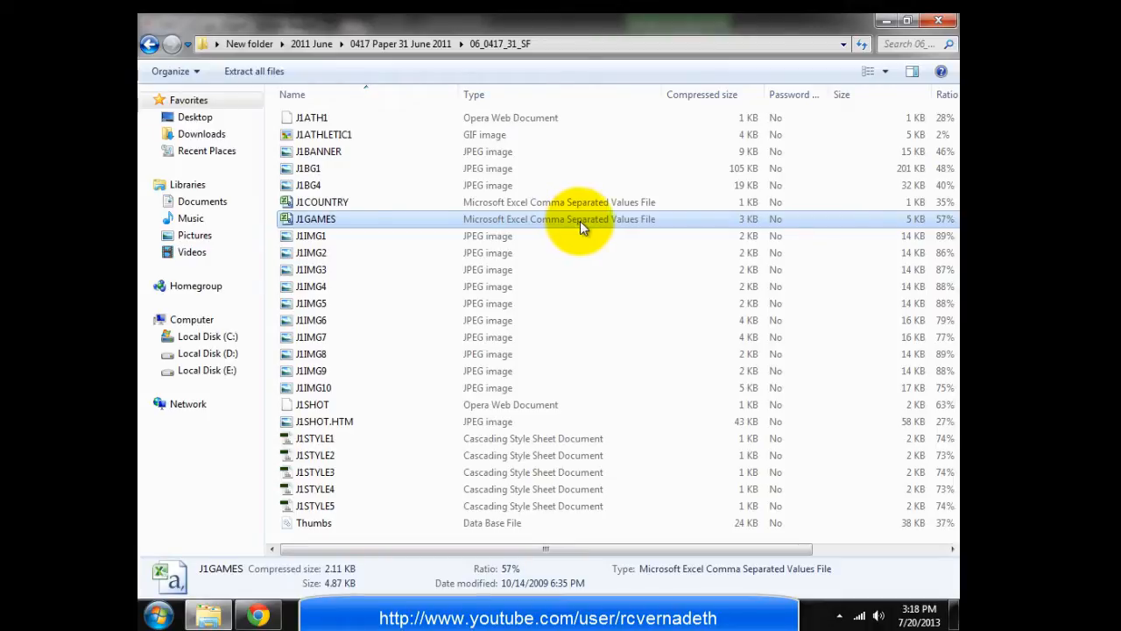
double_click(323, 220)
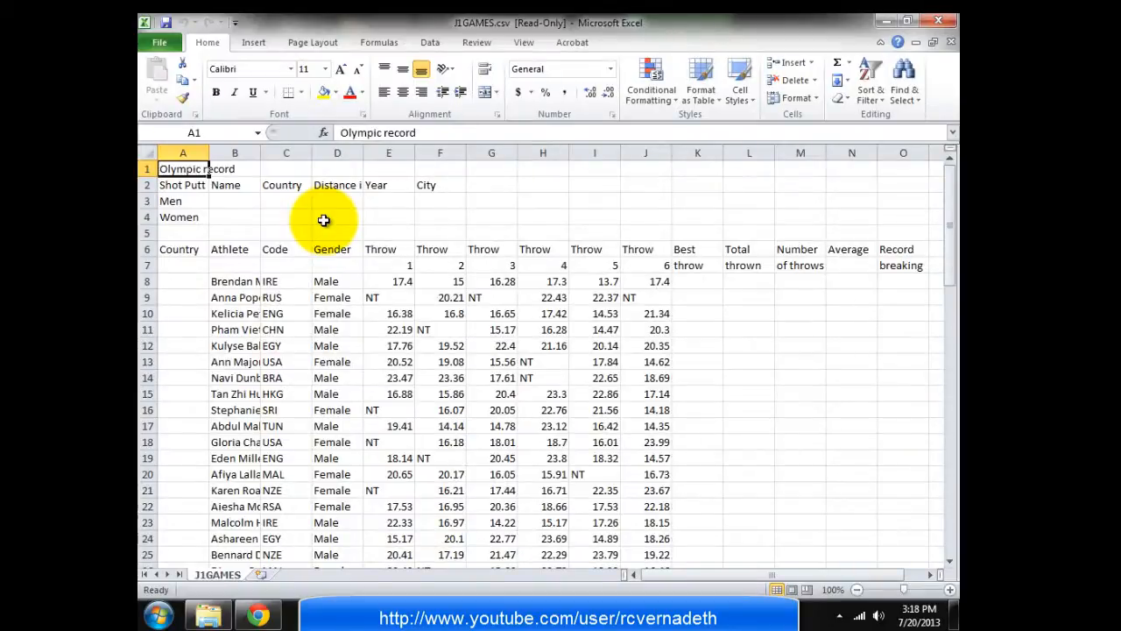
left_click(728, 359)
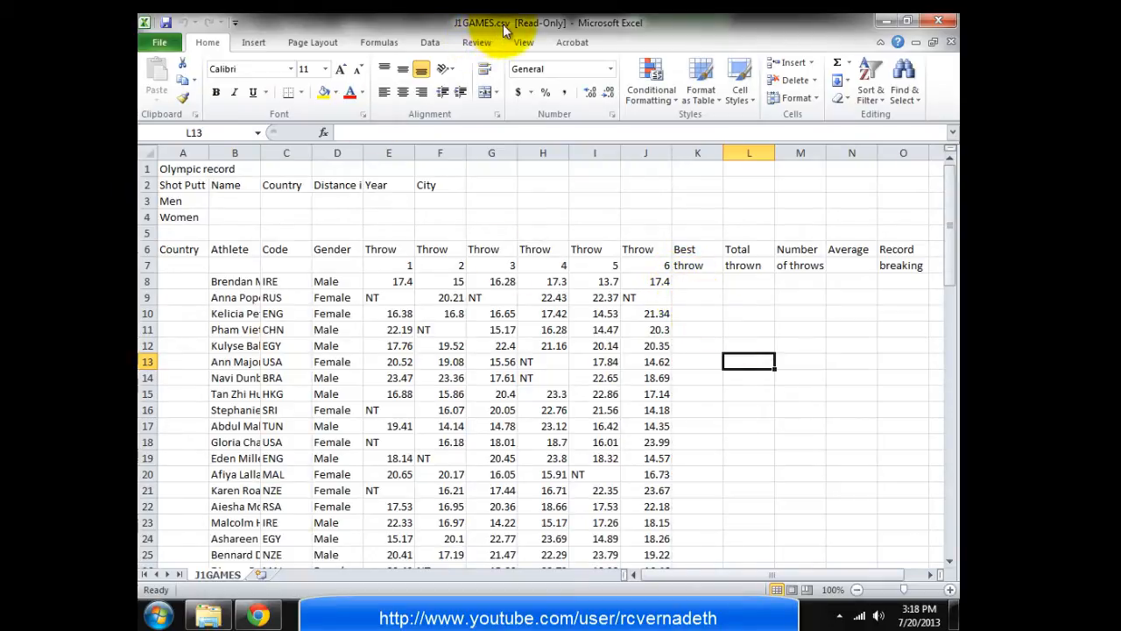
left_click(154, 42)
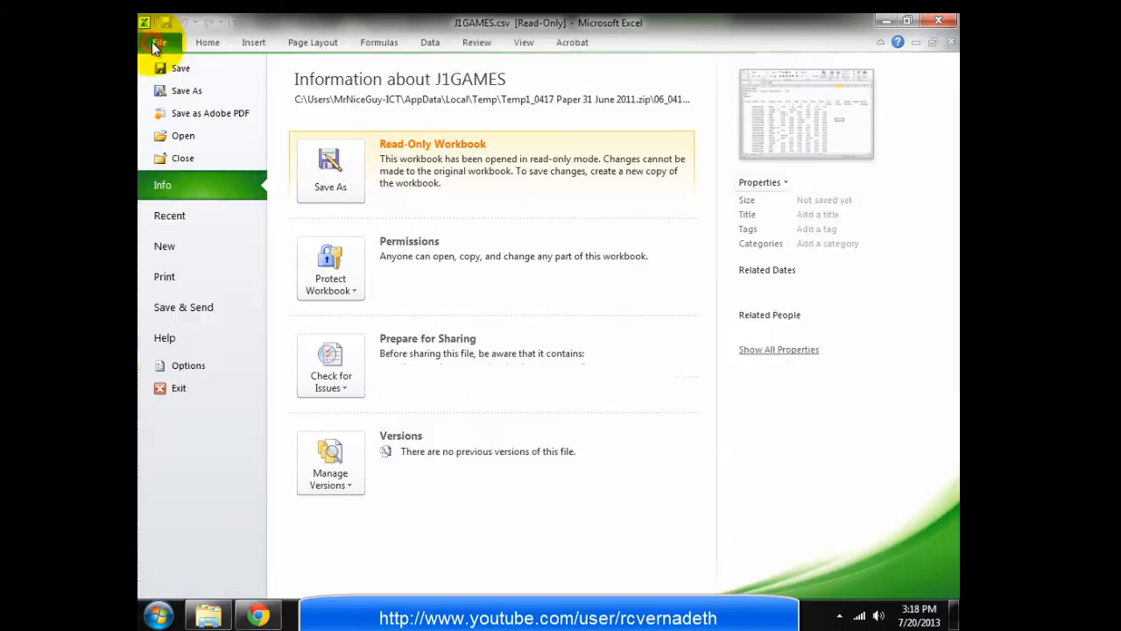
left_click(180, 90)
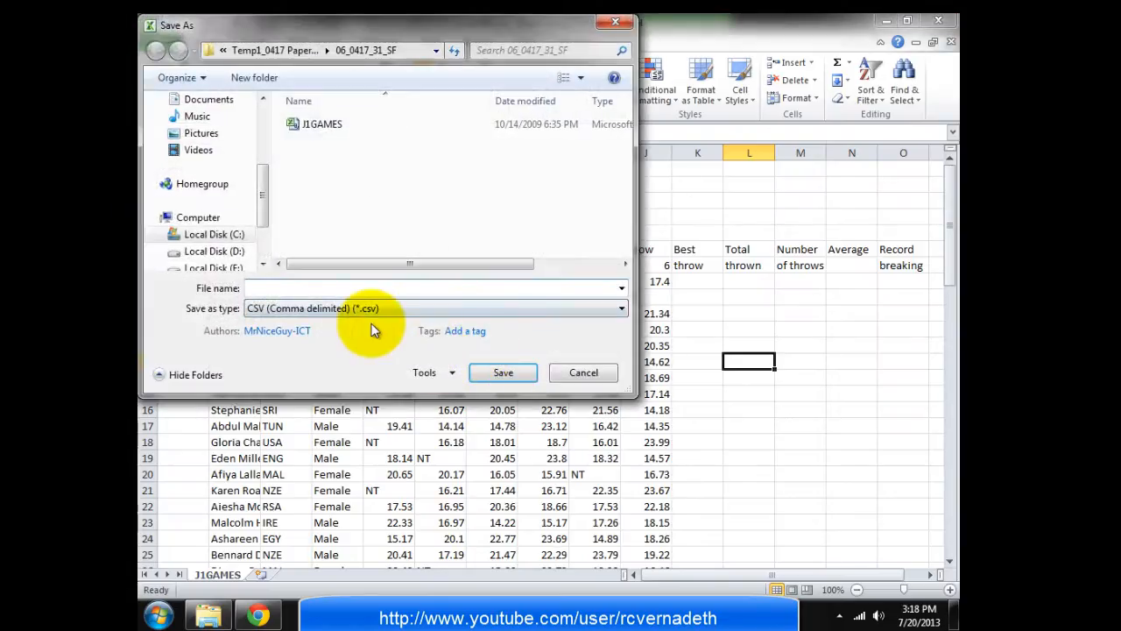
left_click(357, 308)
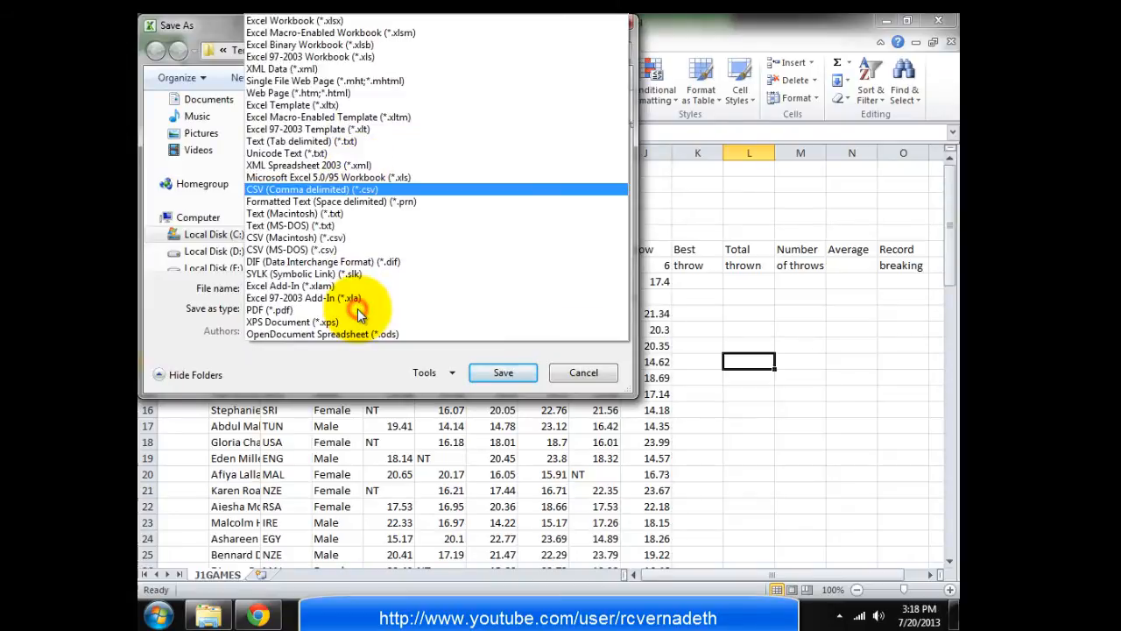
left_click(311, 22)
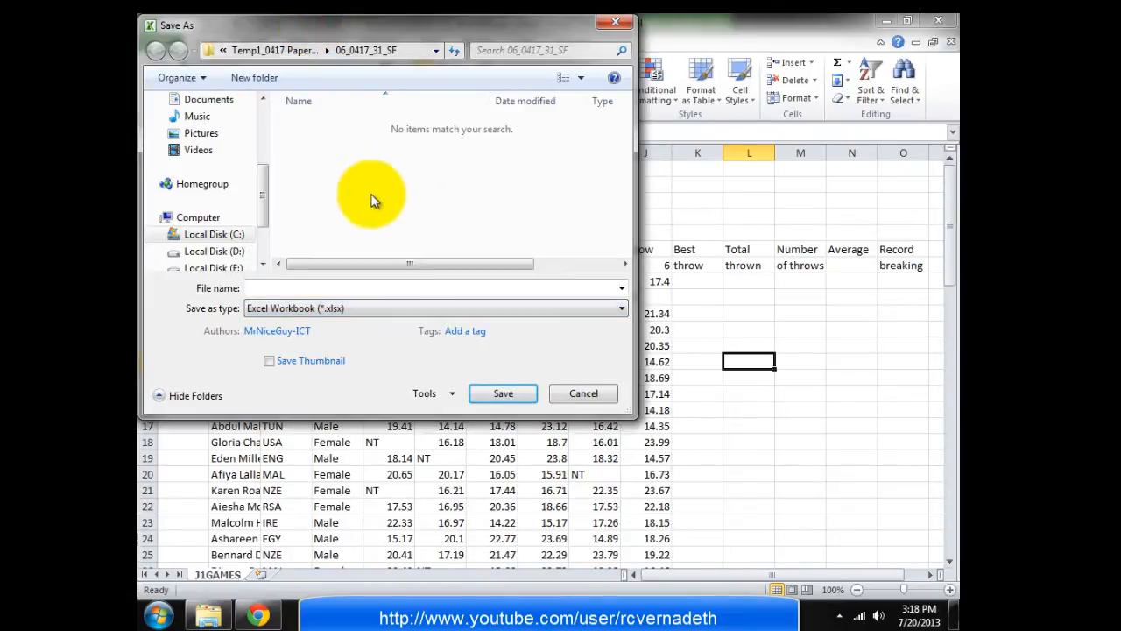
left_click_drag(262, 199, 262, 127)
left_click(193, 157)
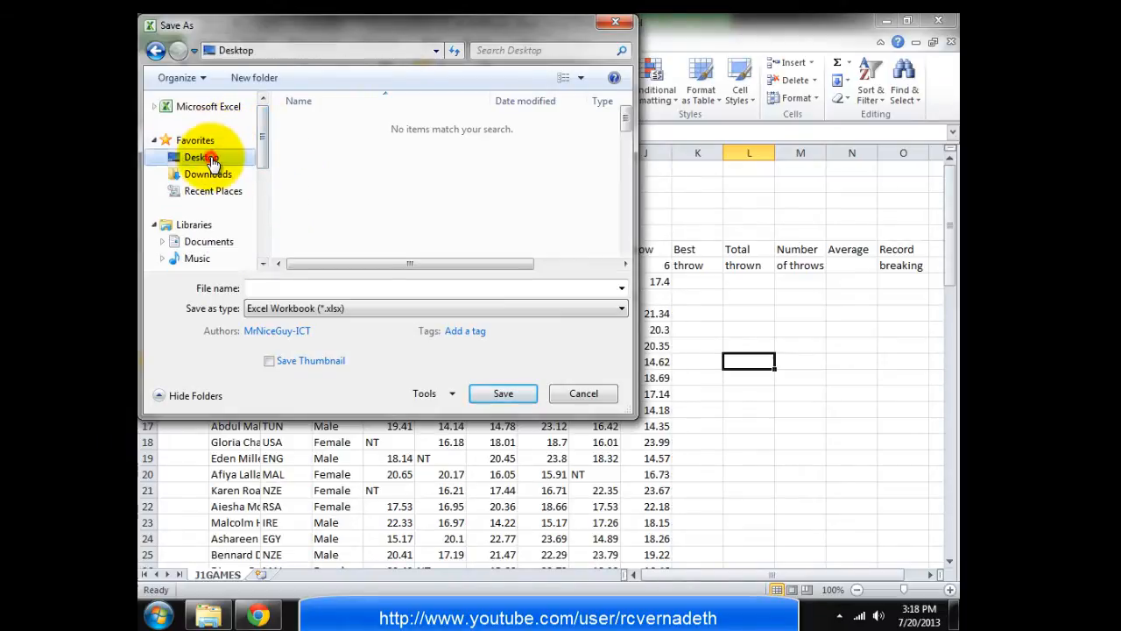
left_click_drag(625, 119, 630, 182)
left_click(373, 192)
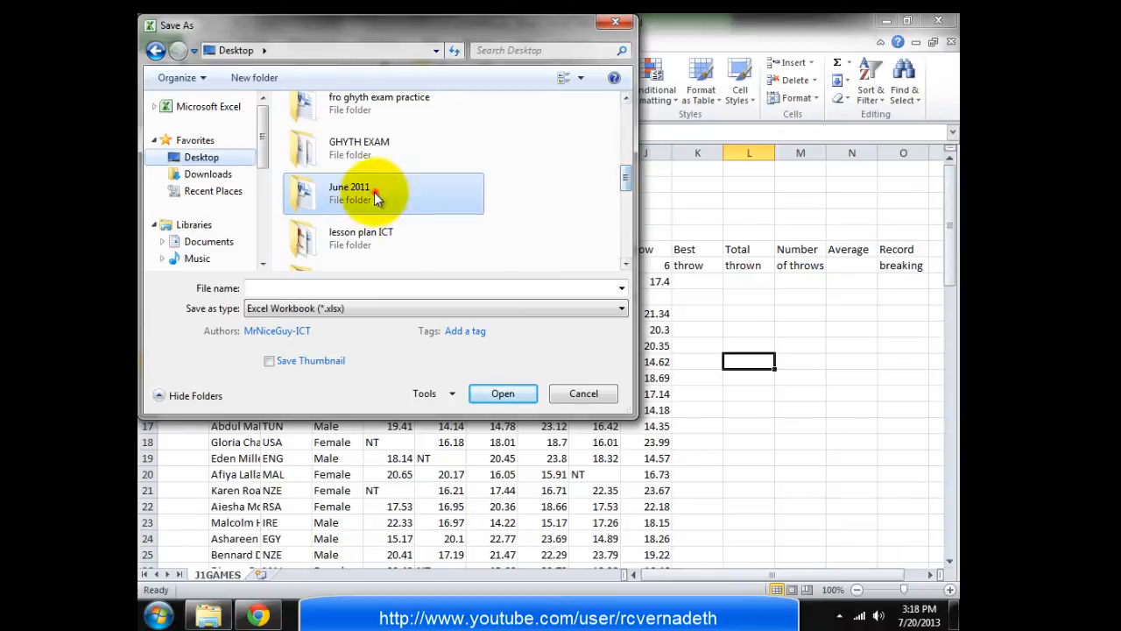
left_click(501, 399)
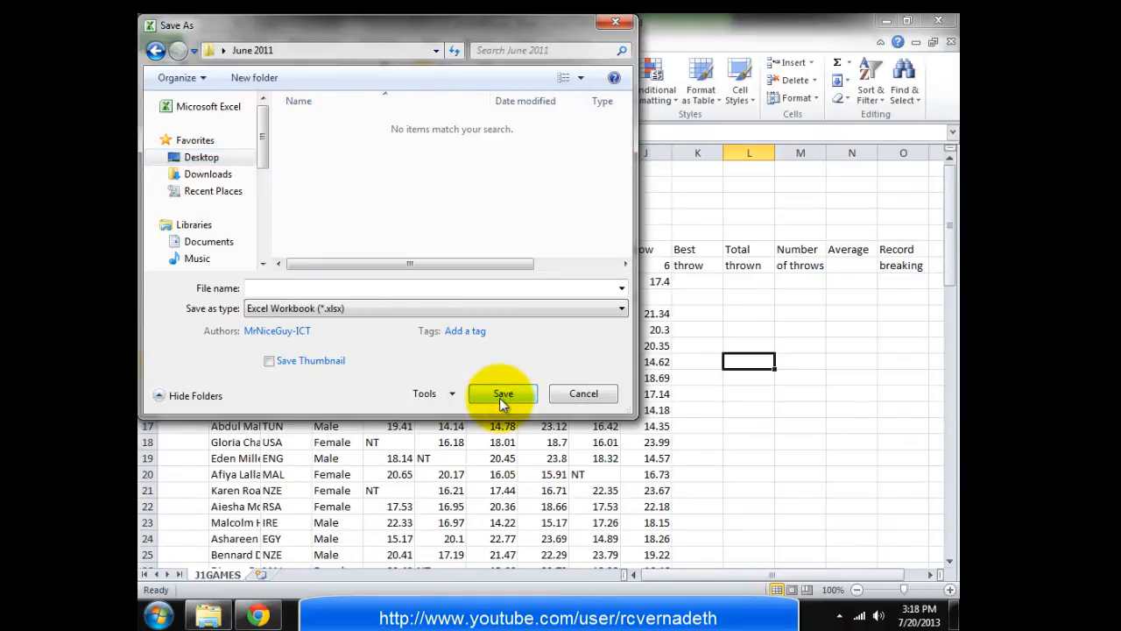
left_click(500, 397)
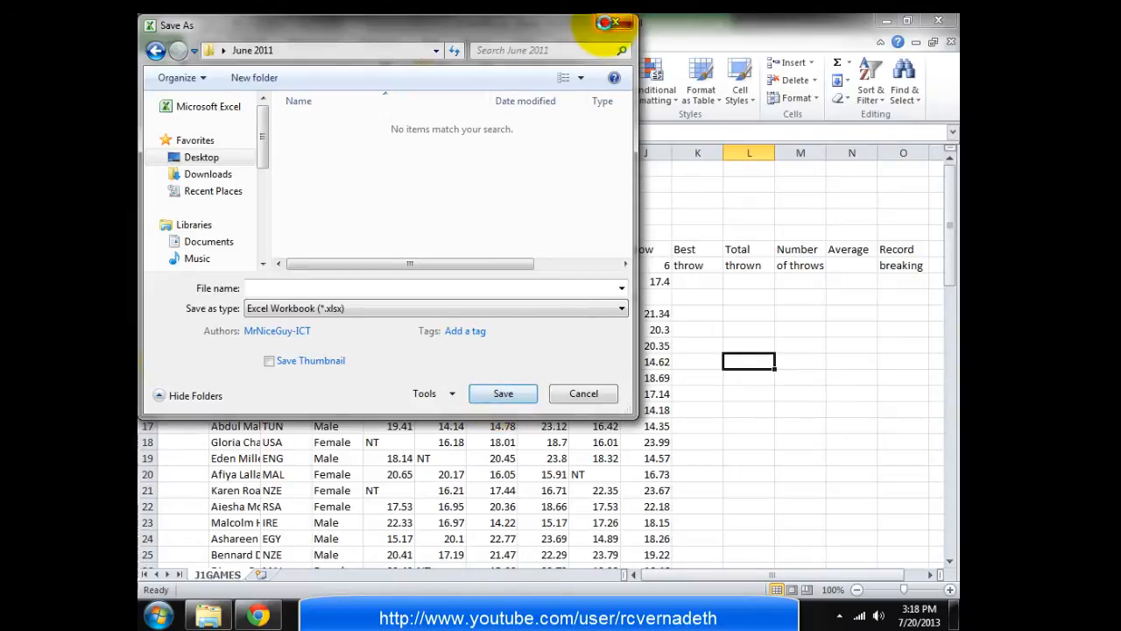
left_click(613, 22)
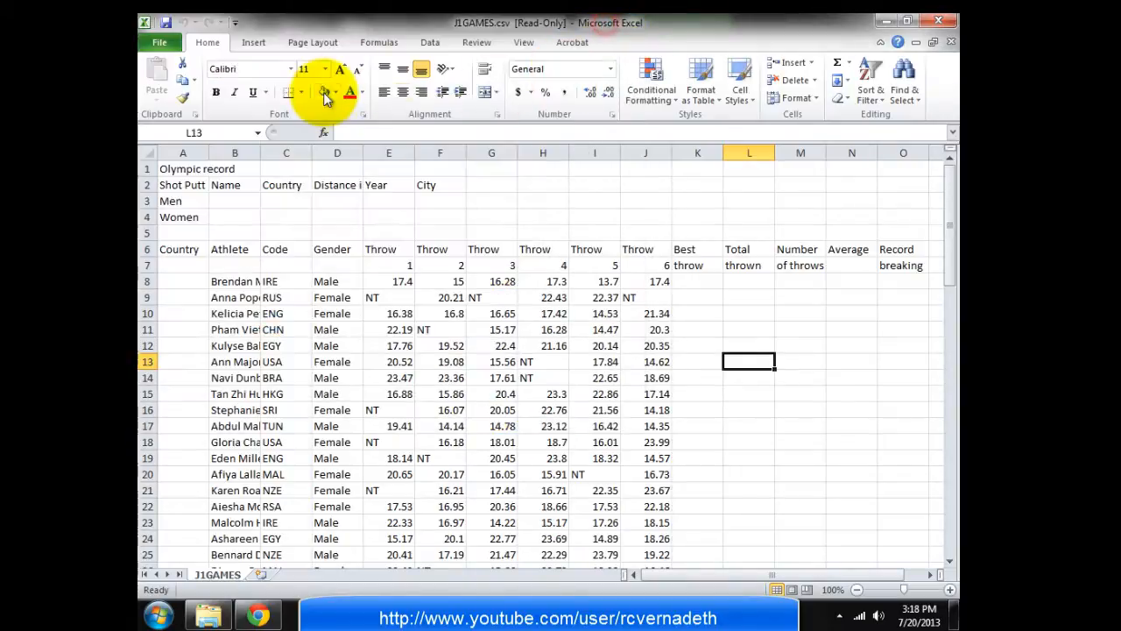
Save the data as J1GAMES.xlsx (Excel Workbook format) in the Desktop's June 2011 folder
left_click(150, 43)
left_click(180, 88)
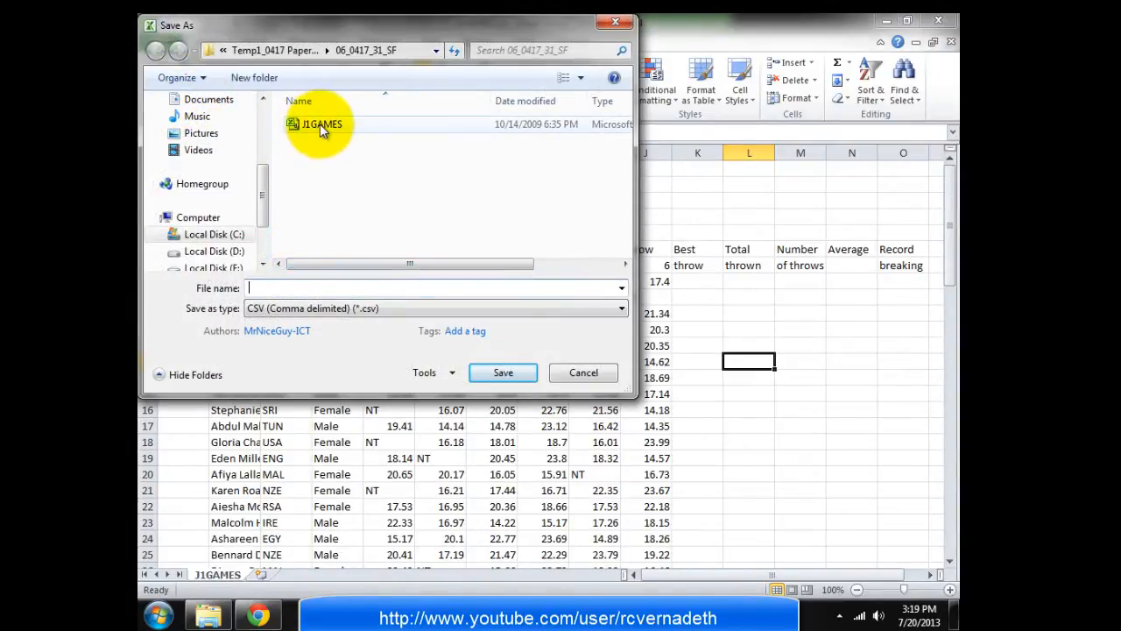
left_click(320, 123)
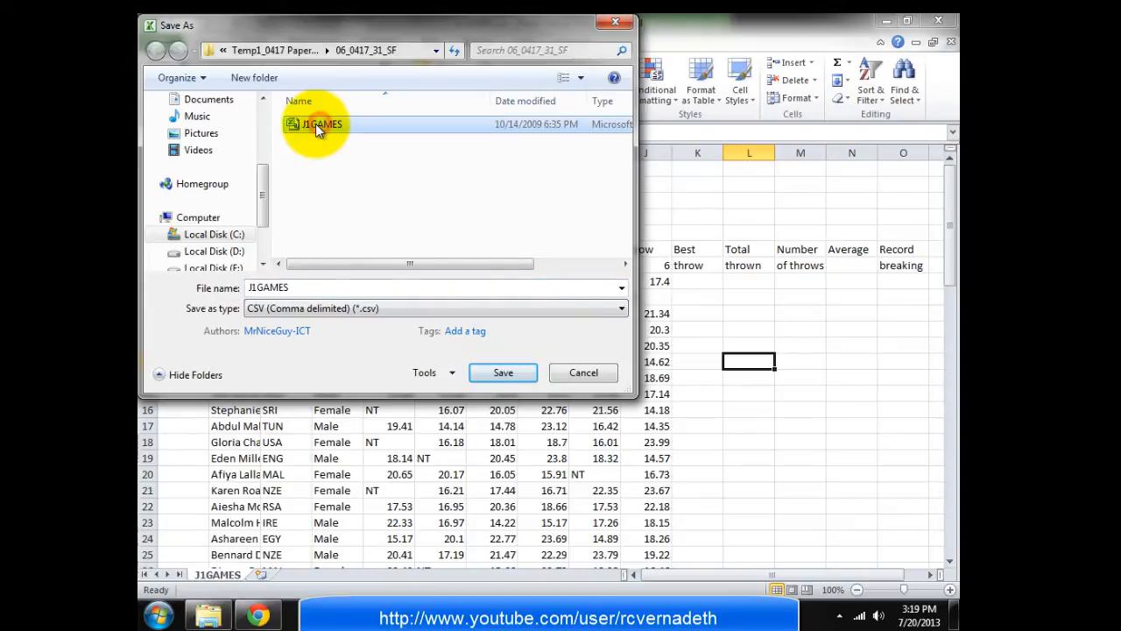
left_click(405, 308)
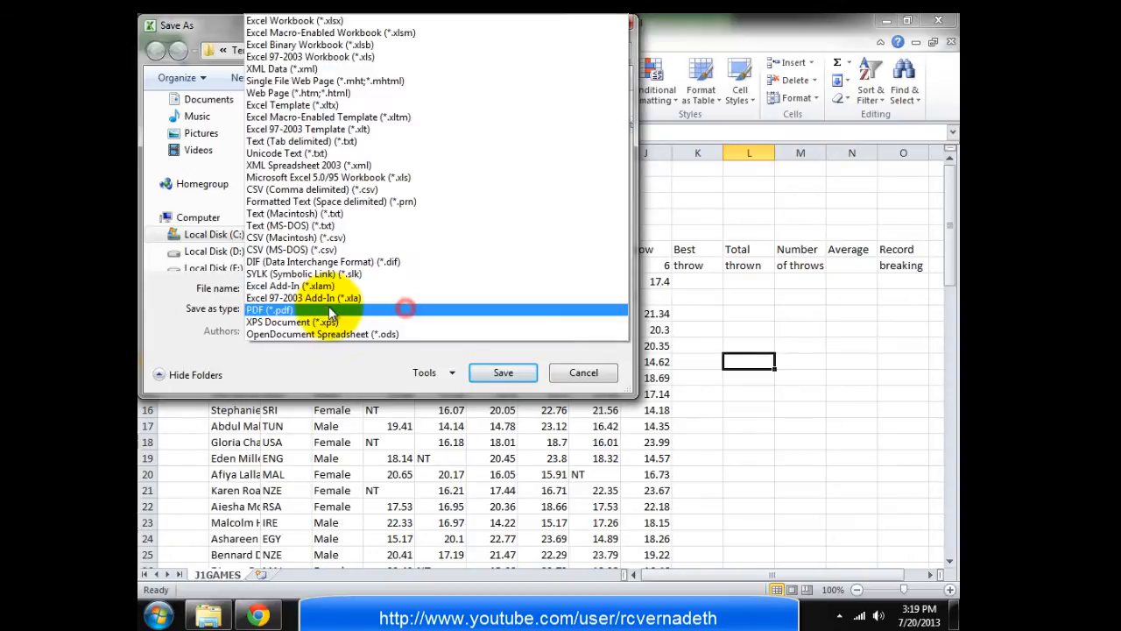
left_click(281, 18)
left_click_drag(260, 195, 267, 128)
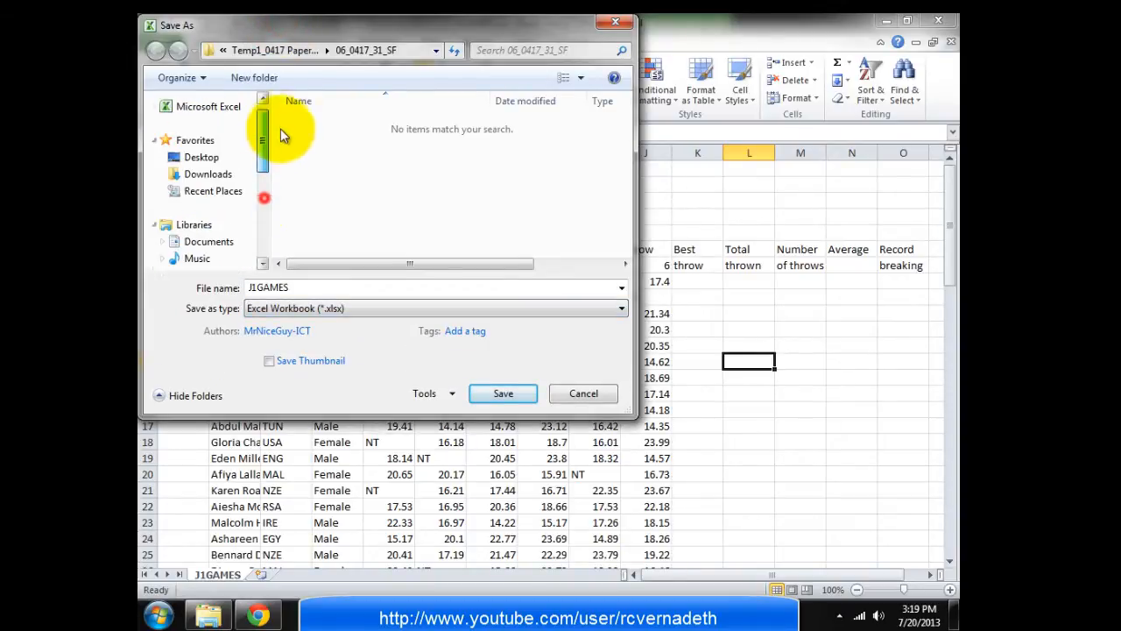
left_click(200, 157)
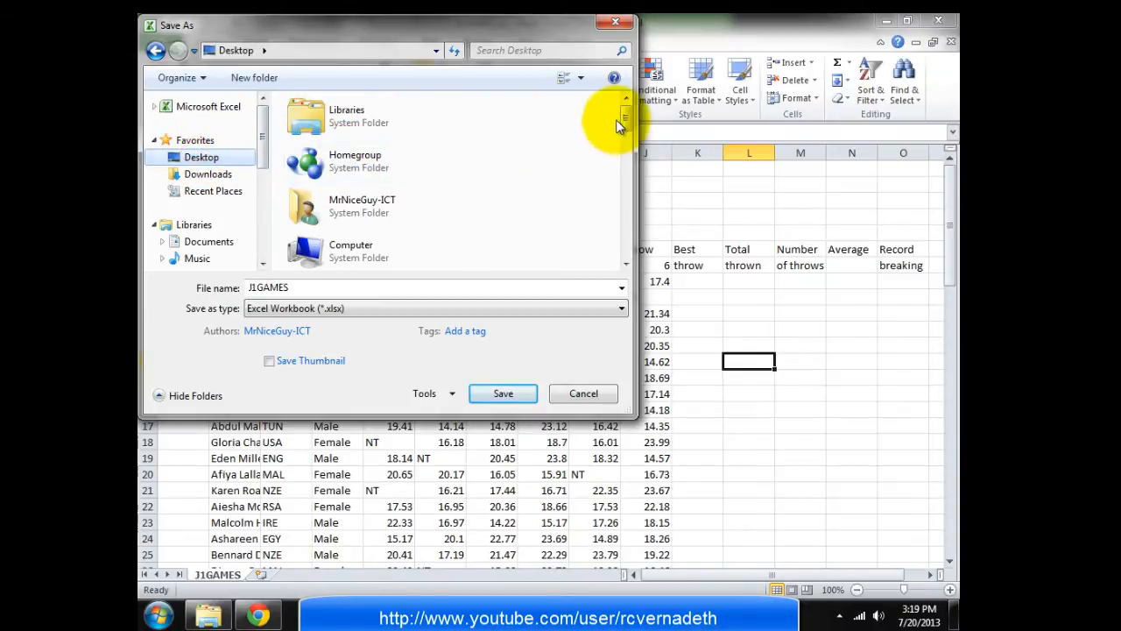
left_click_drag(628, 118, 626, 172)
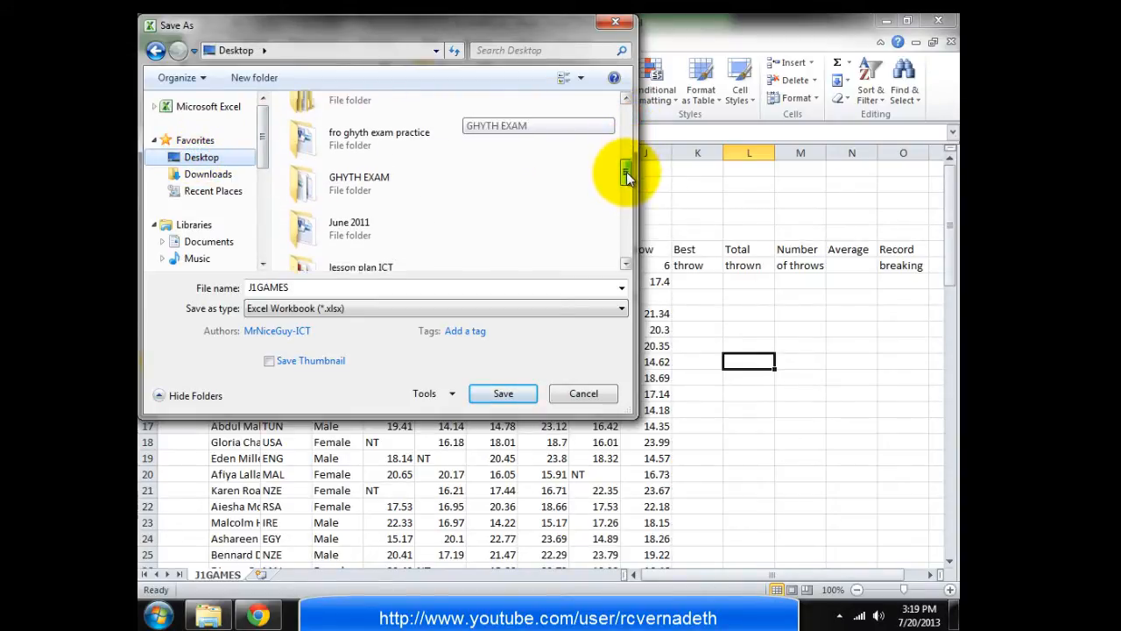
left_click(333, 214)
left_click(501, 393)
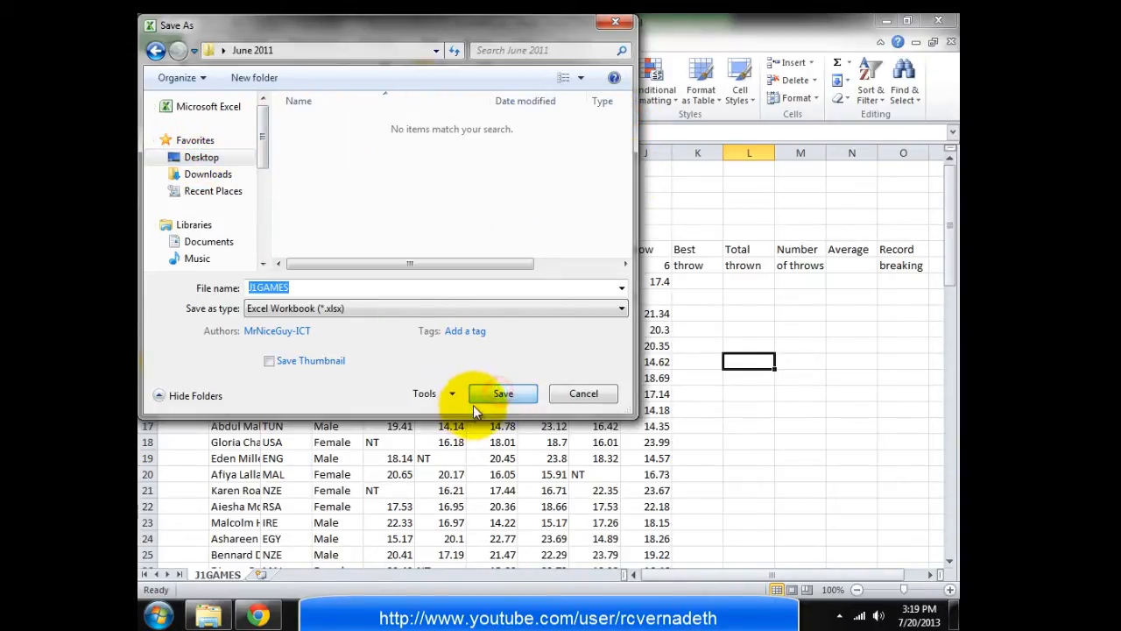
left_click(497, 396)
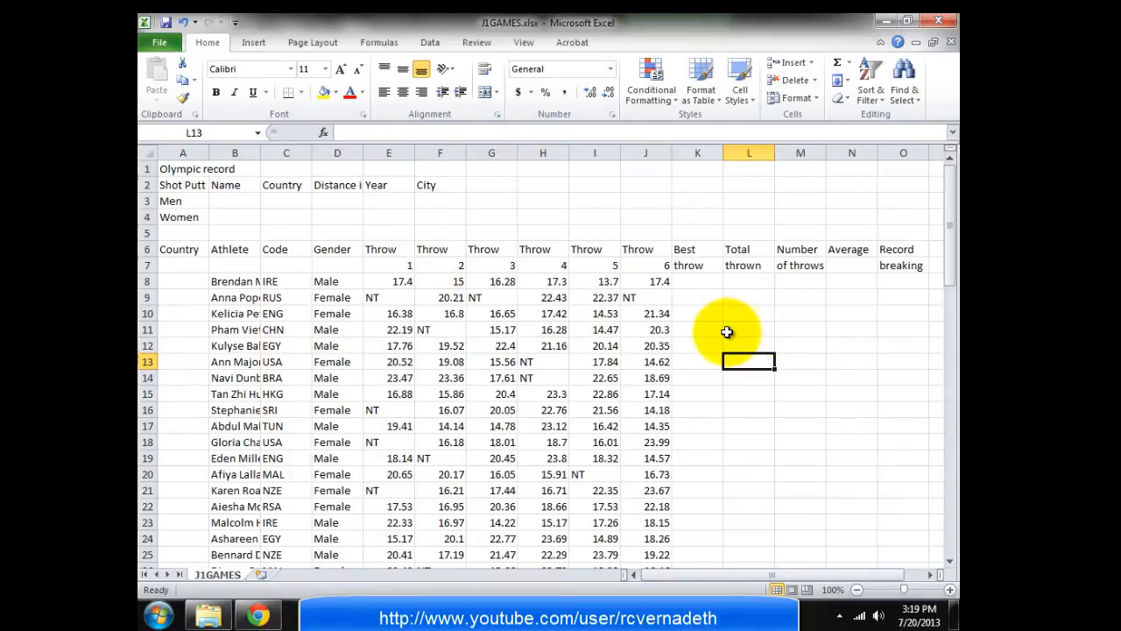
key("alt+Tab")
key("alt+Tab")
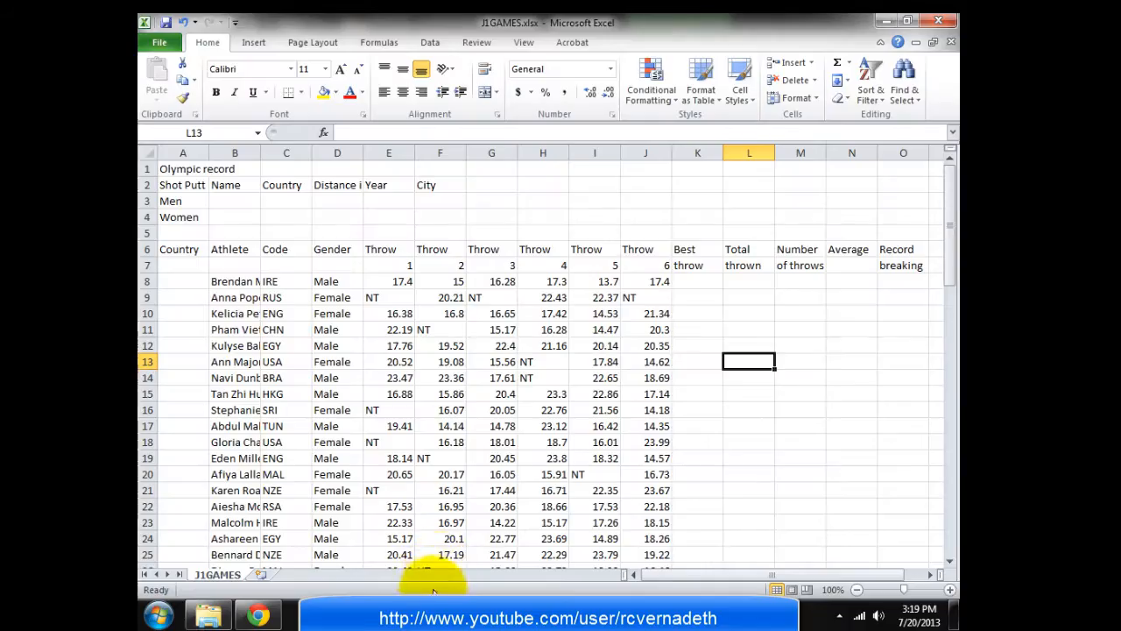
Read task 4's header and footer instructions, then return to J1GAMES.xlsx on the Insert ribbon
left_click(428, 614)
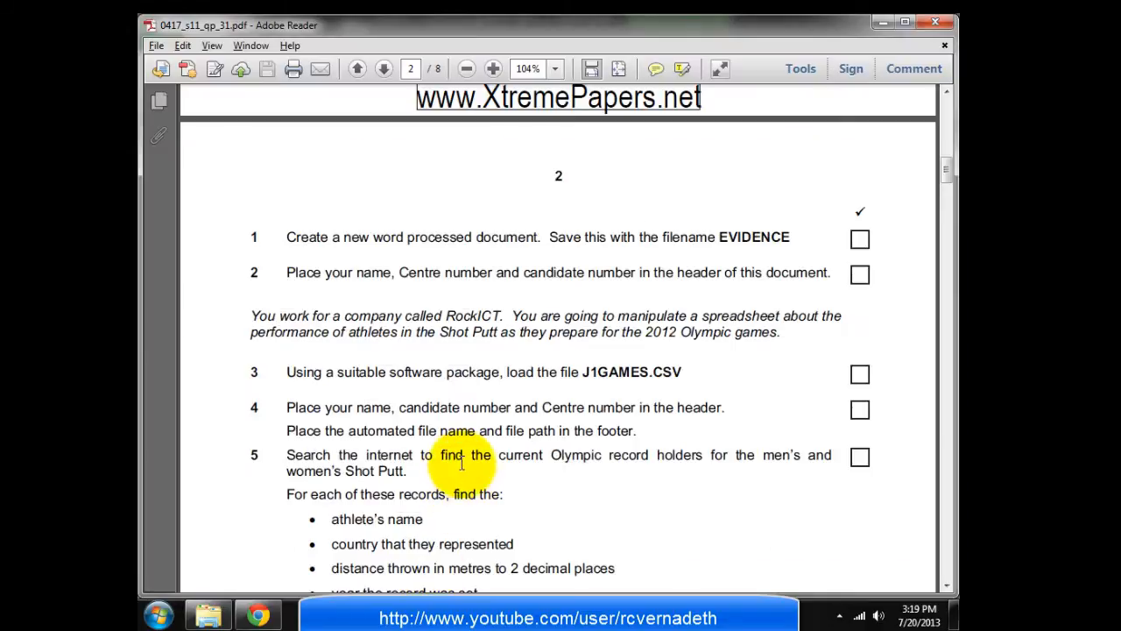
scroll(350, 385, "down", 2)
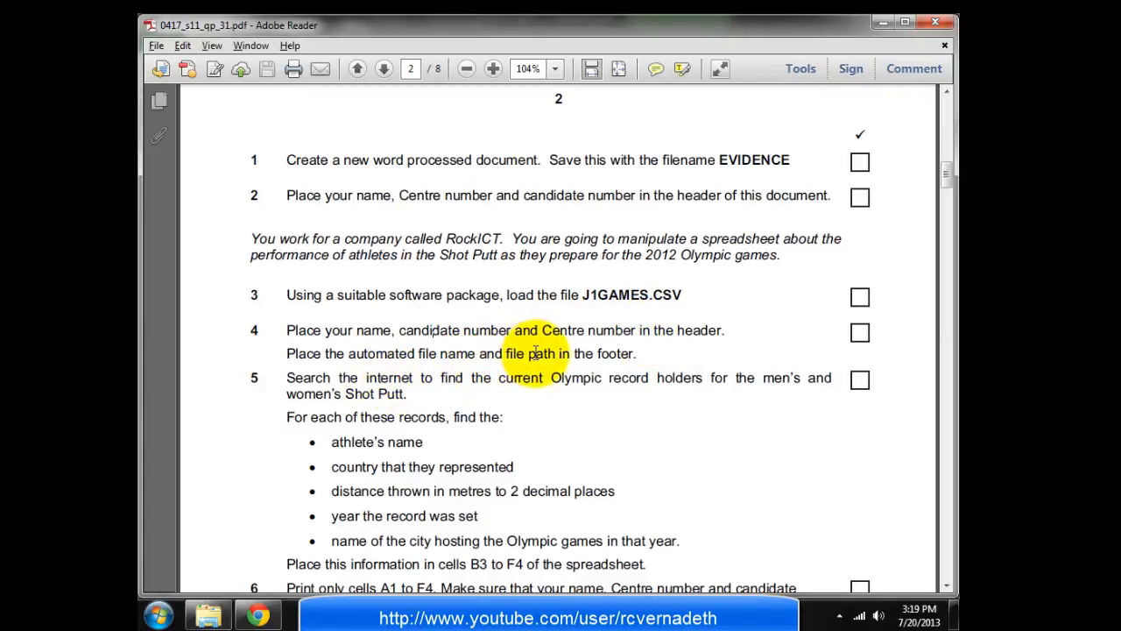
key("alt+Tab")
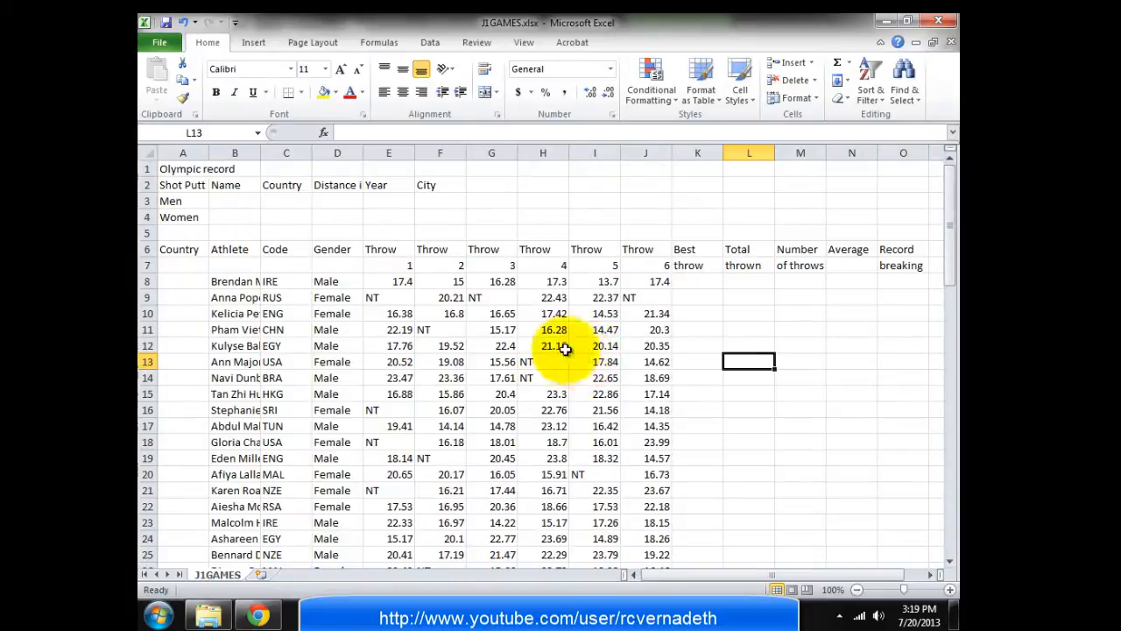
left_click(258, 42)
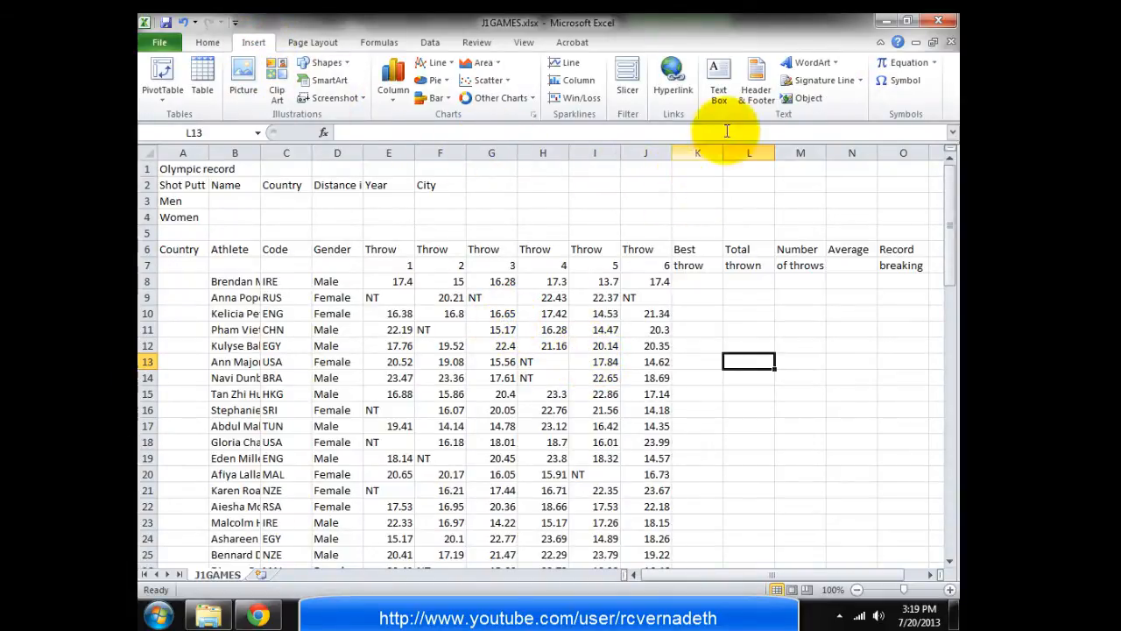
Open the J1GAMES page header for editing and place the cursor in its centre section
left_click(753, 77)
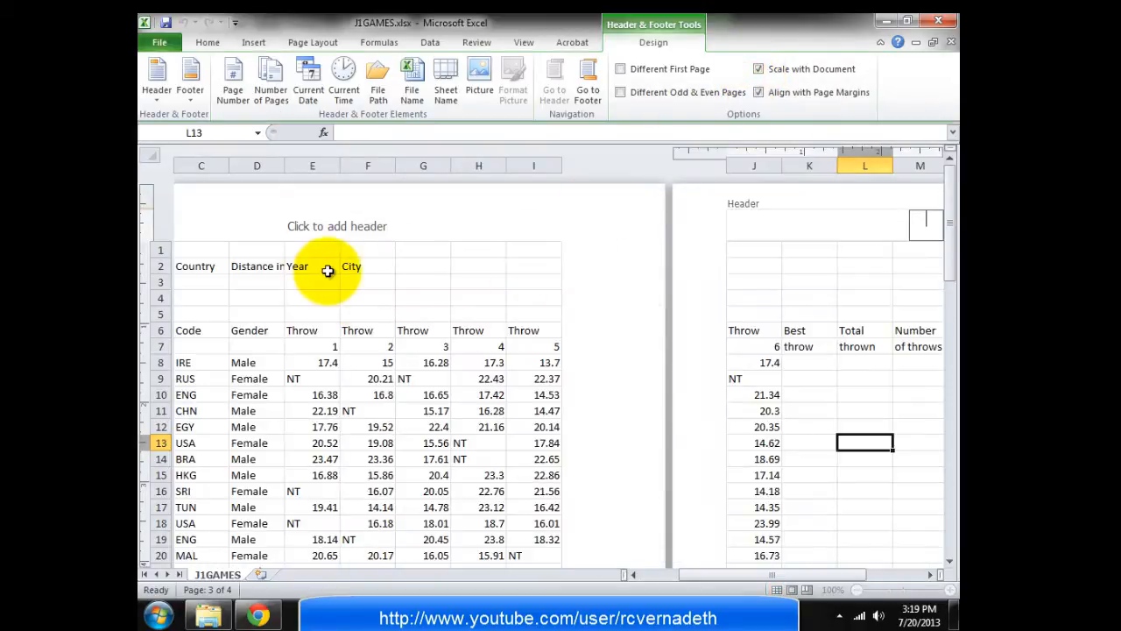
key("alt+Tab")
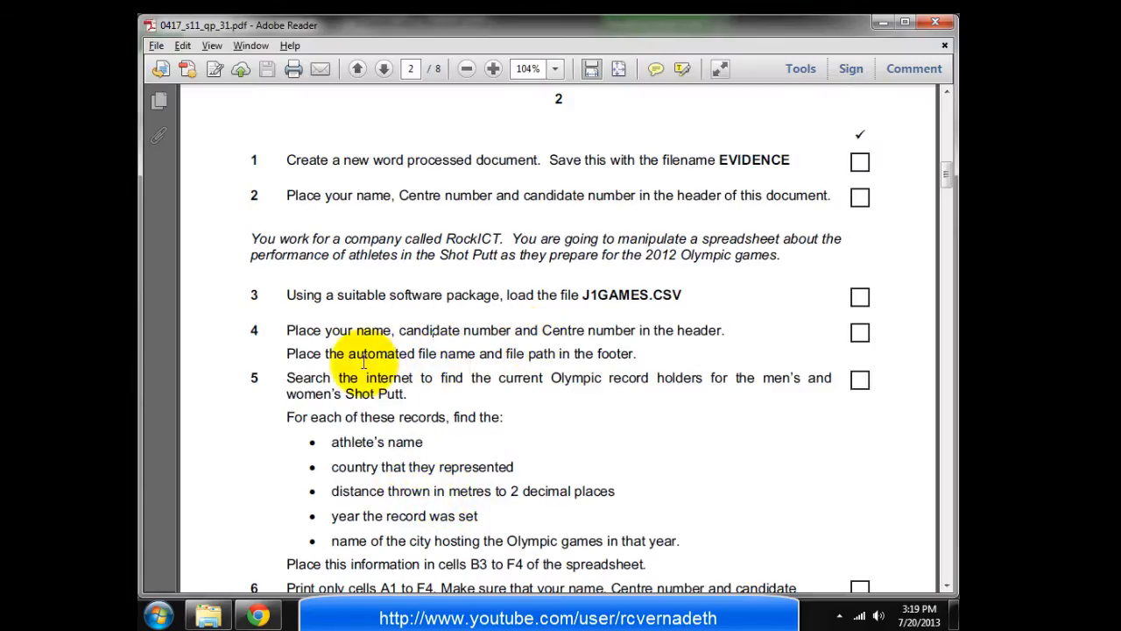
key("alt+Tab")
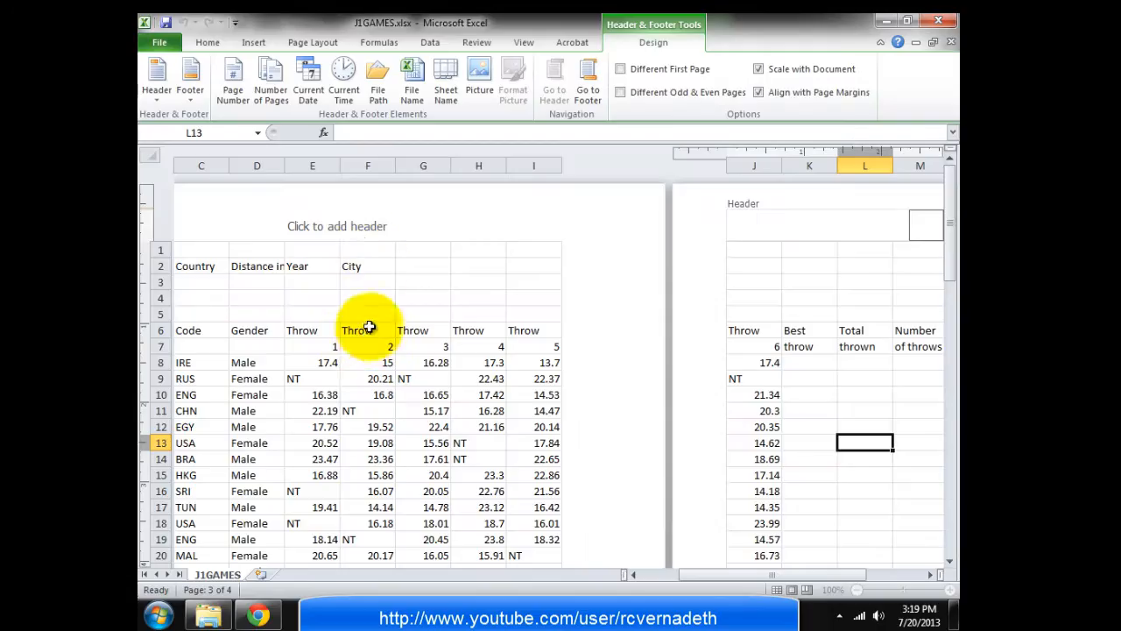
left_click(636, 573)
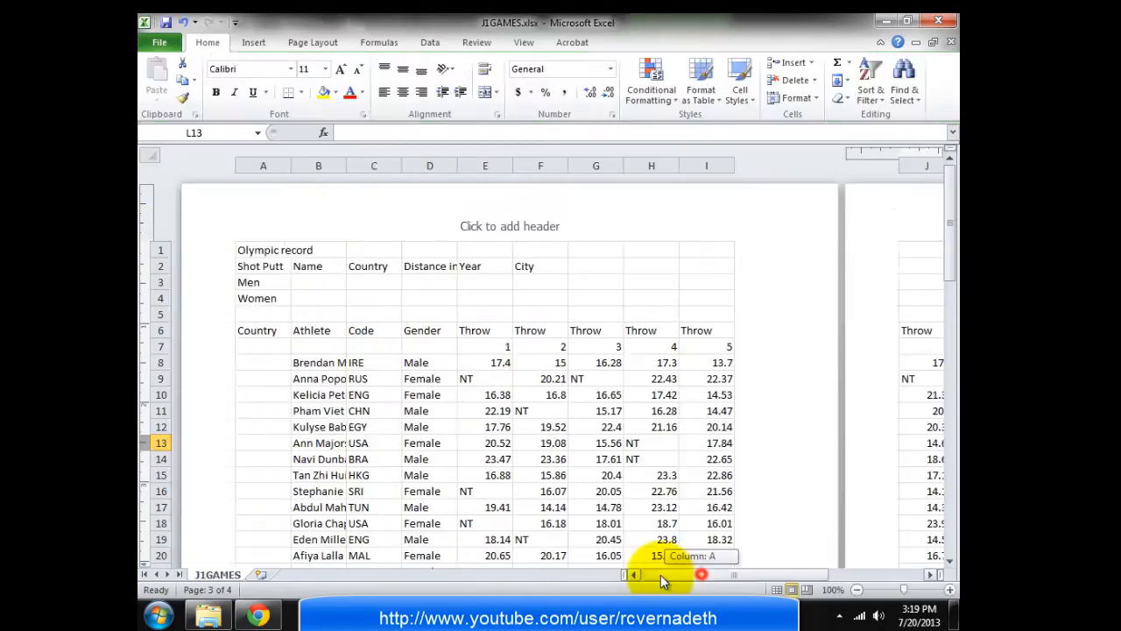
left_click(485, 230)
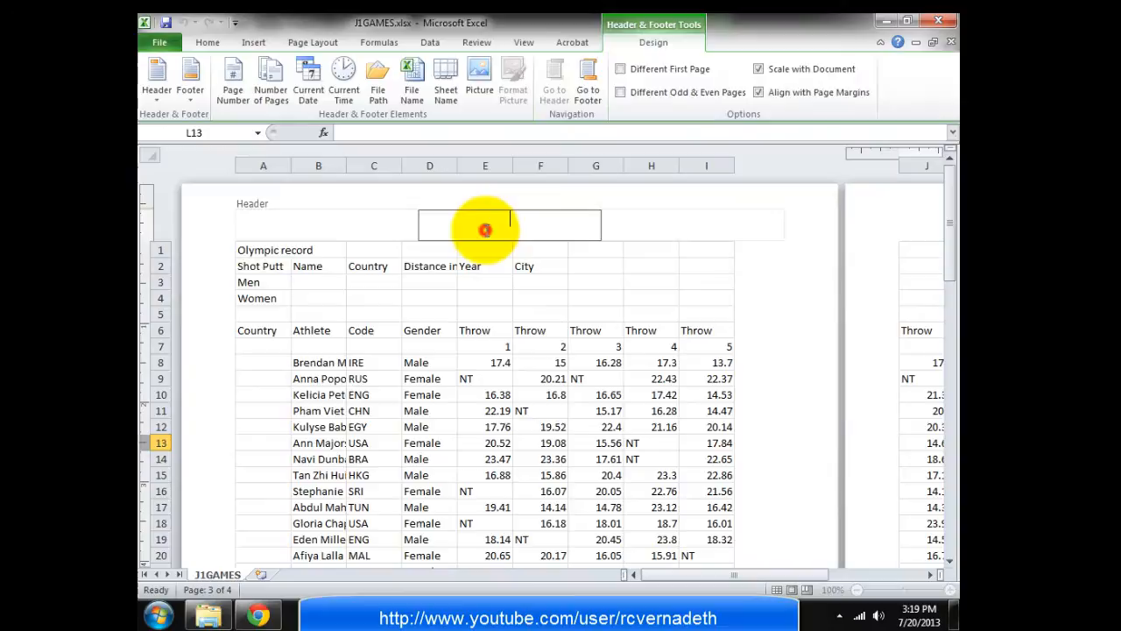
left_click(319, 224)
left_click(513, 221)
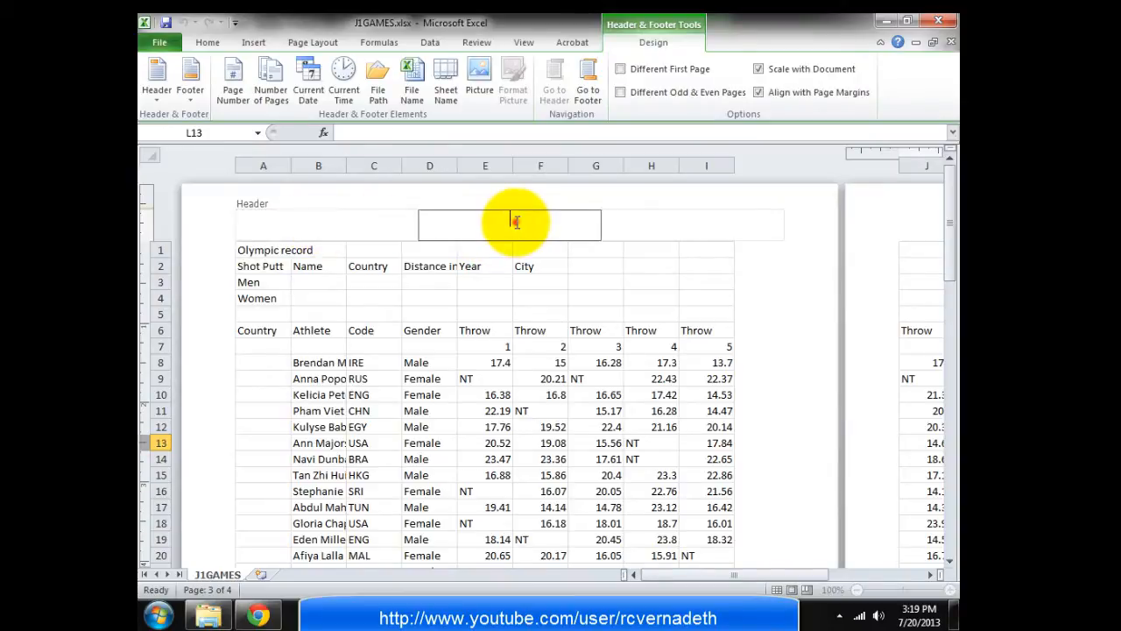
left_click(656, 229)
left_click(493, 222)
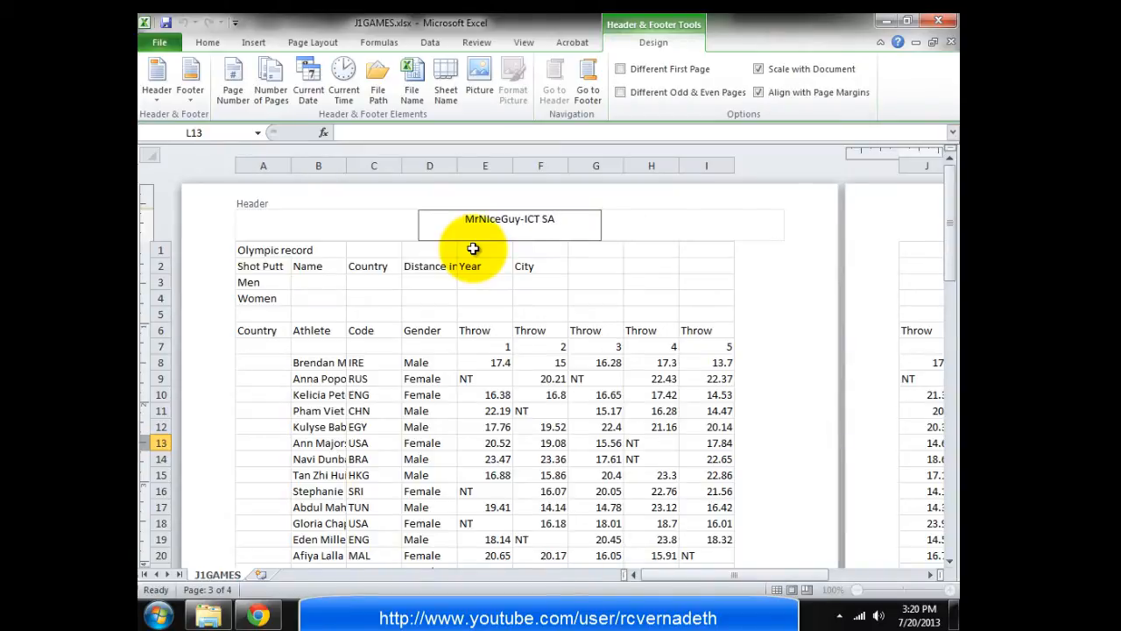
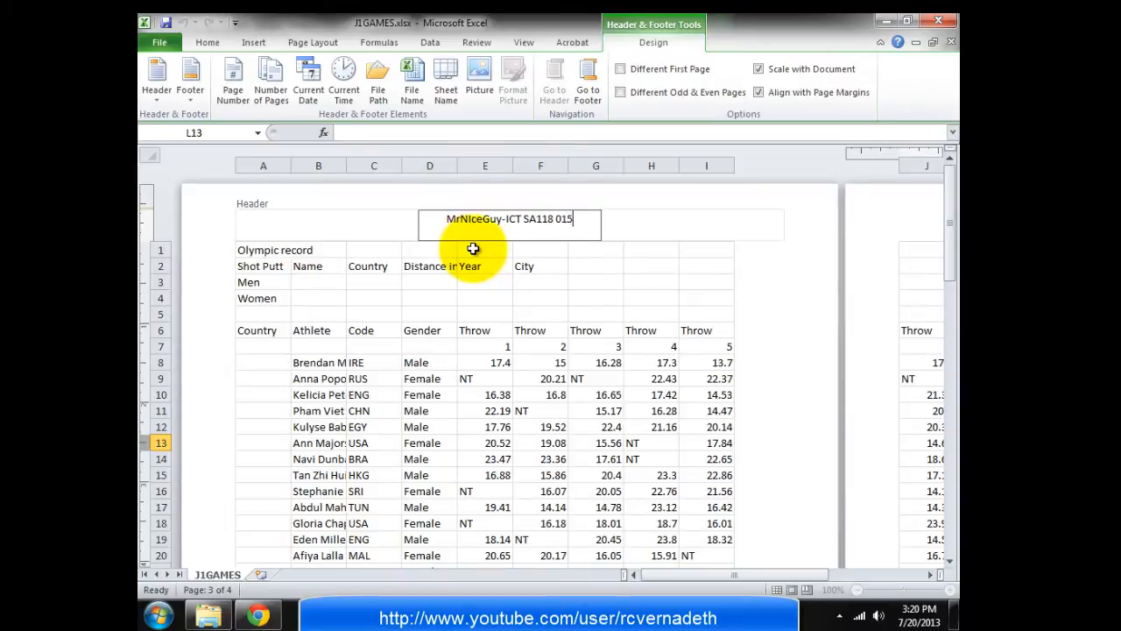
Type the candidate's name, centre number and candidate number in the centre header, correcting typos
key("BackSpace")
key("BackSpace")
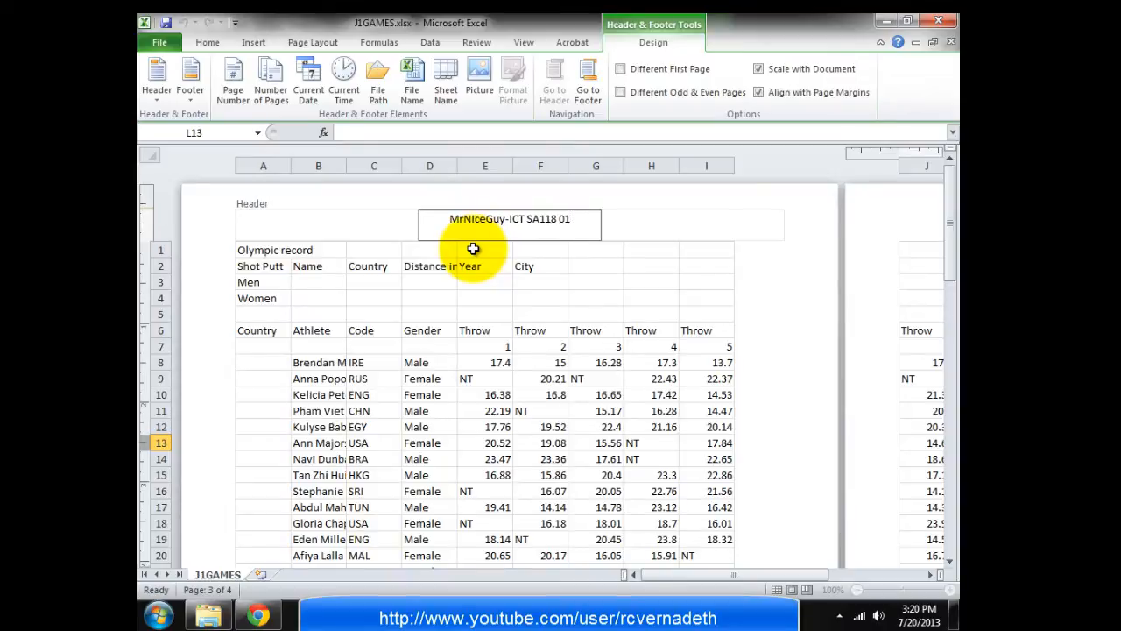
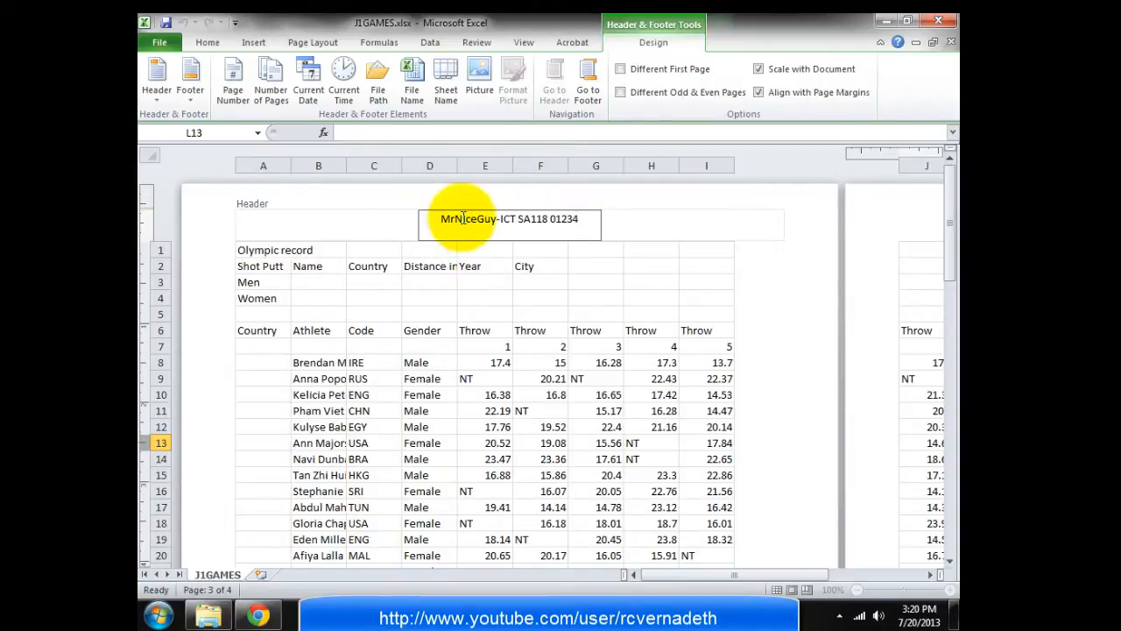
left_click(463, 218)
key("BackSpace")
type("i")
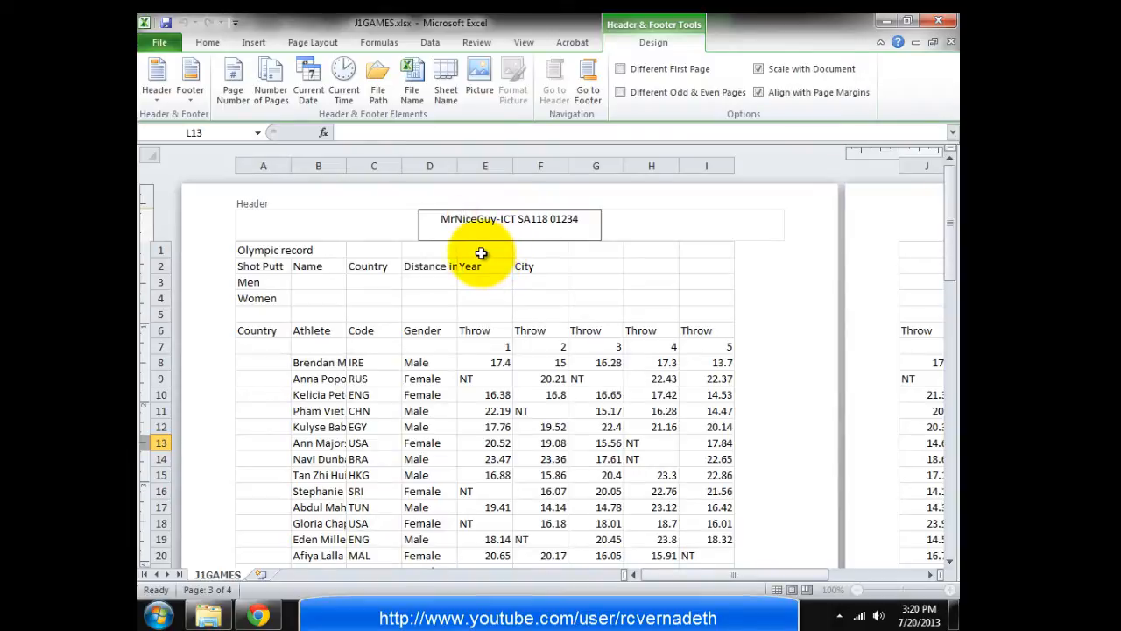
key("alt+Tab")
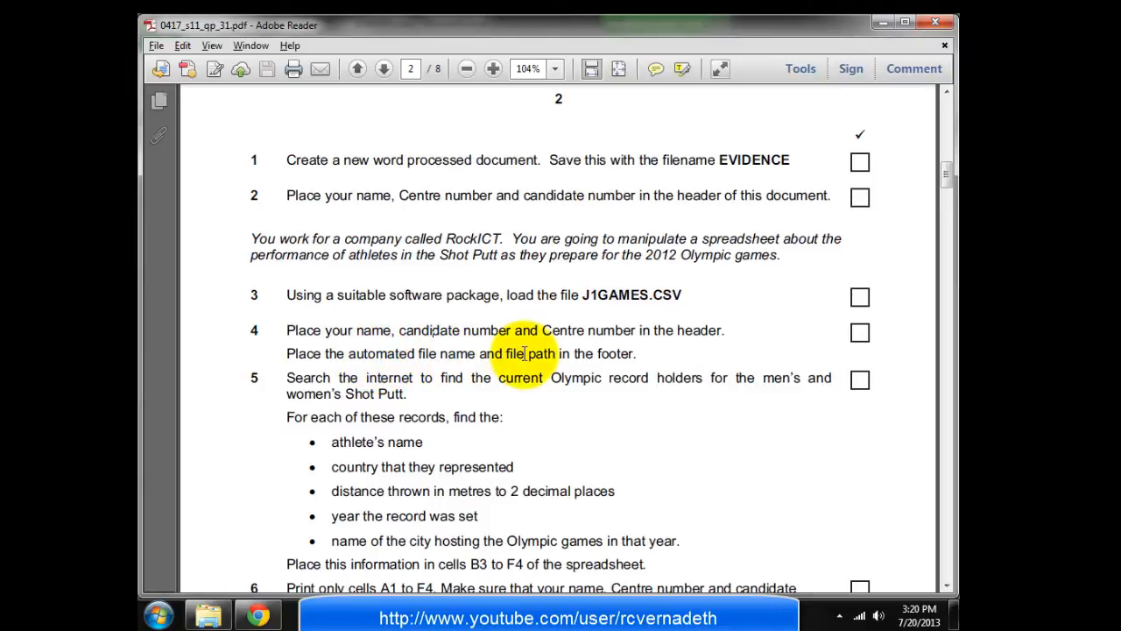
Insert the &[Path]&[File] file path and name code into the centre footer
key("alt+Tab")
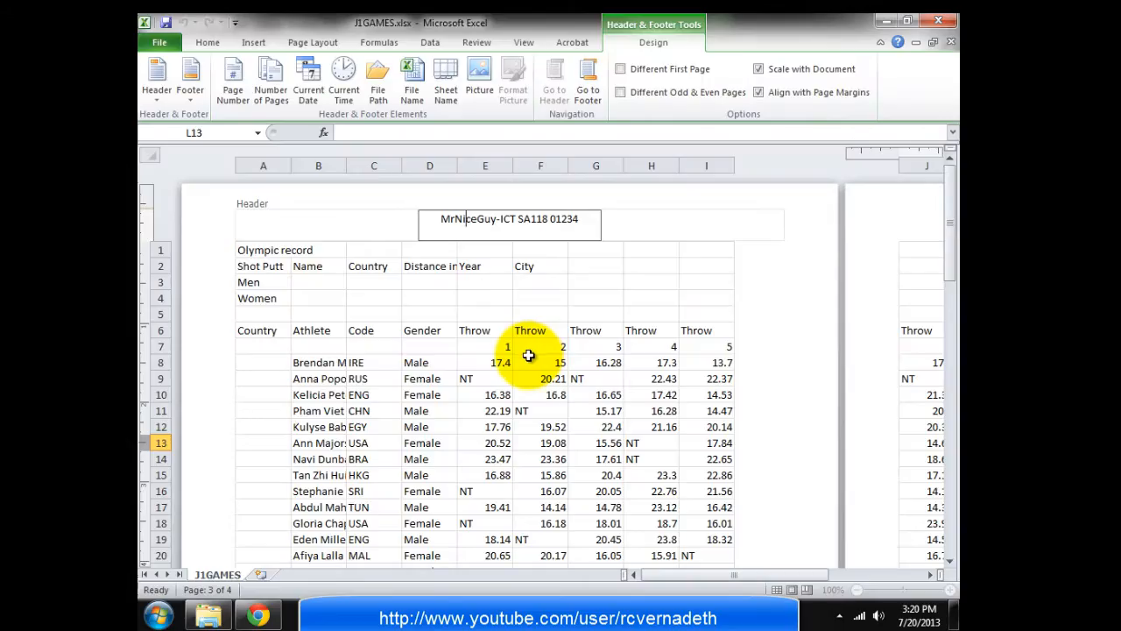
left_click_drag(952, 254, 938, 403)
left_click(457, 451)
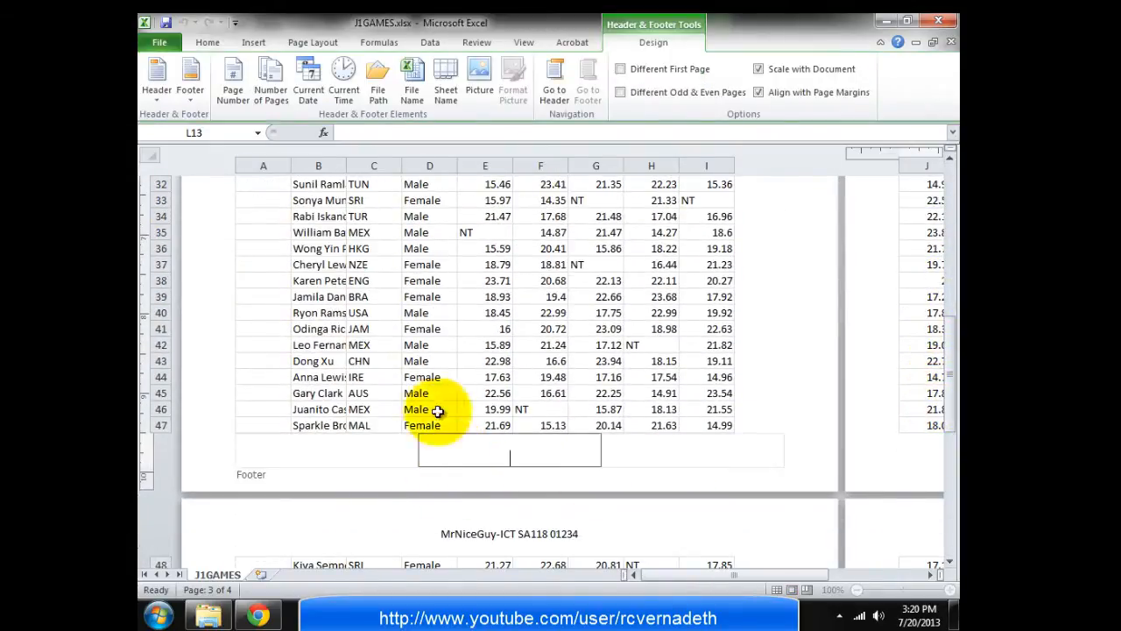
left_click(379, 90)
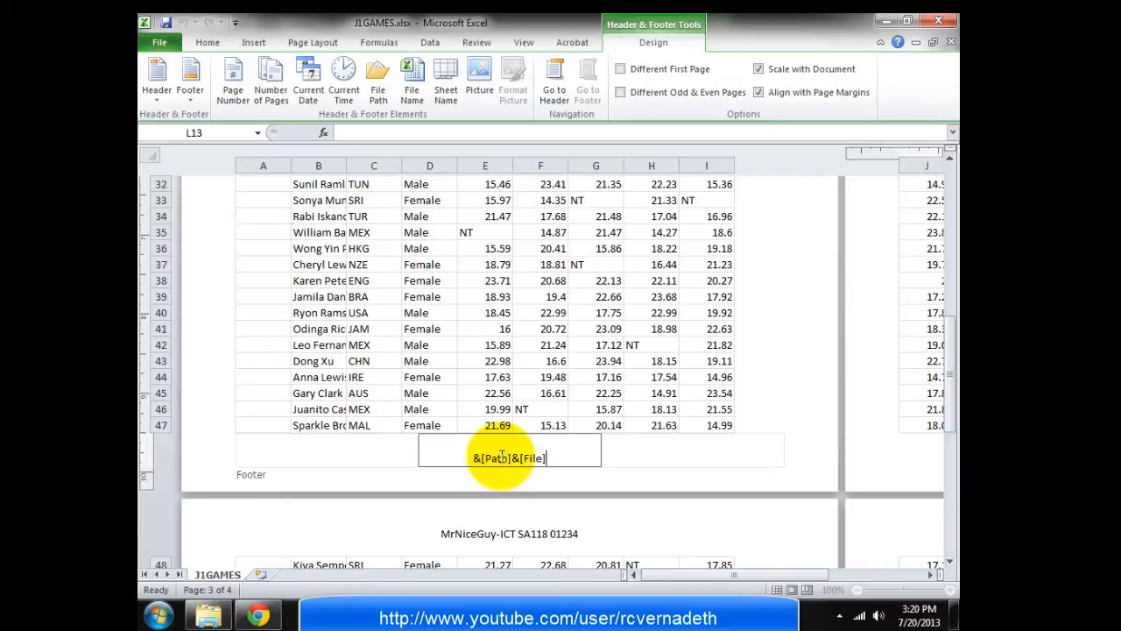
key("alt+Tab")
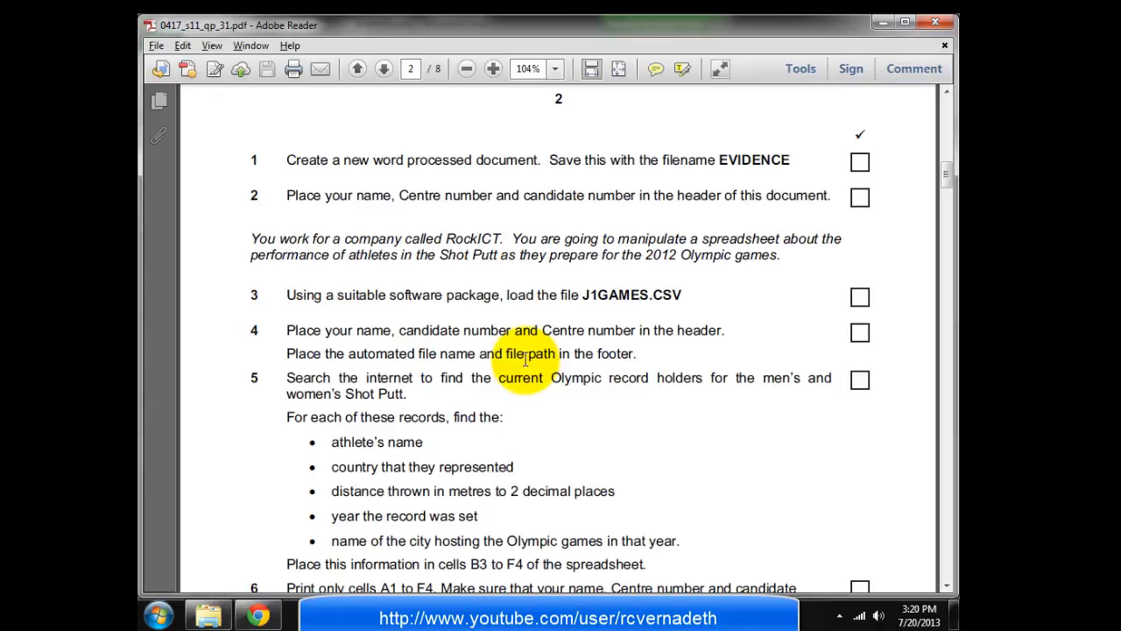
key("alt+Tab")
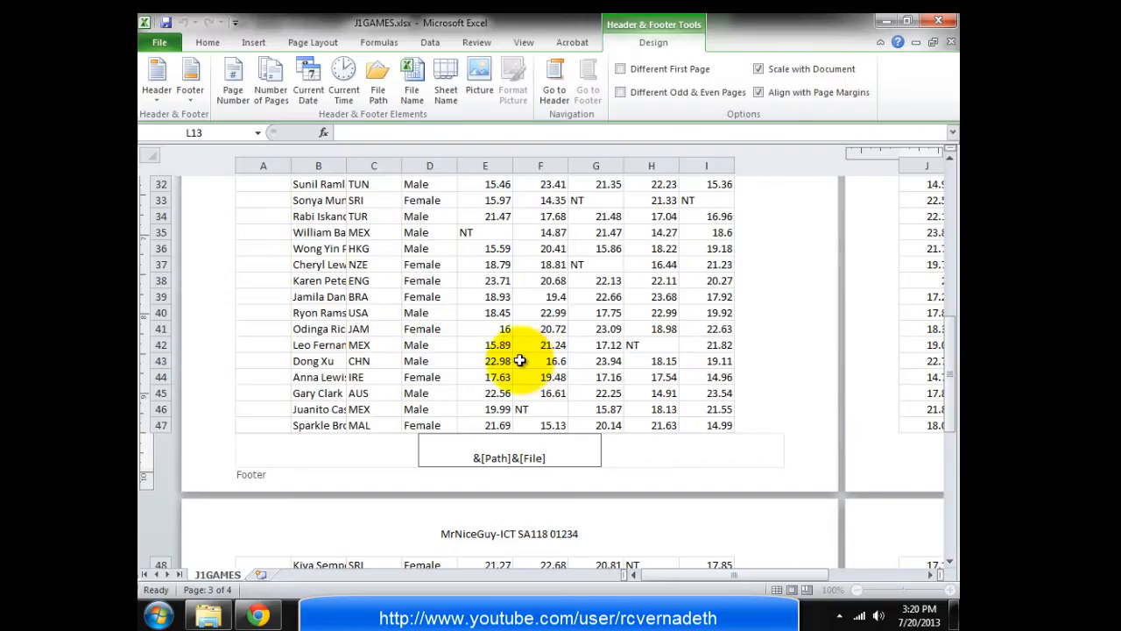
key("alt+Tab")
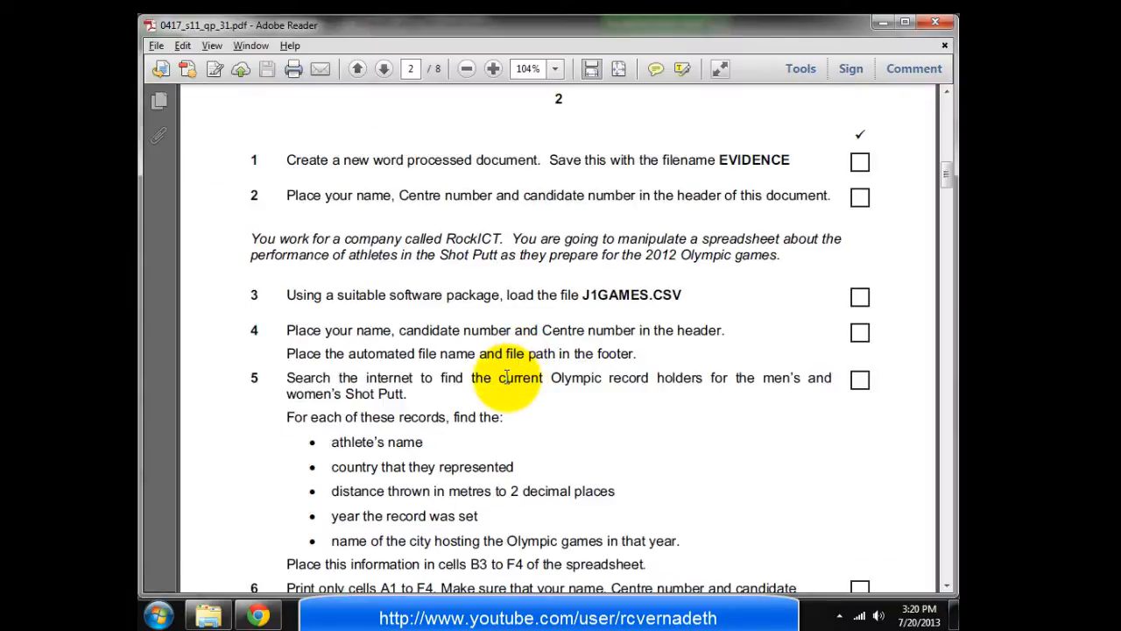
key("alt+Tab")
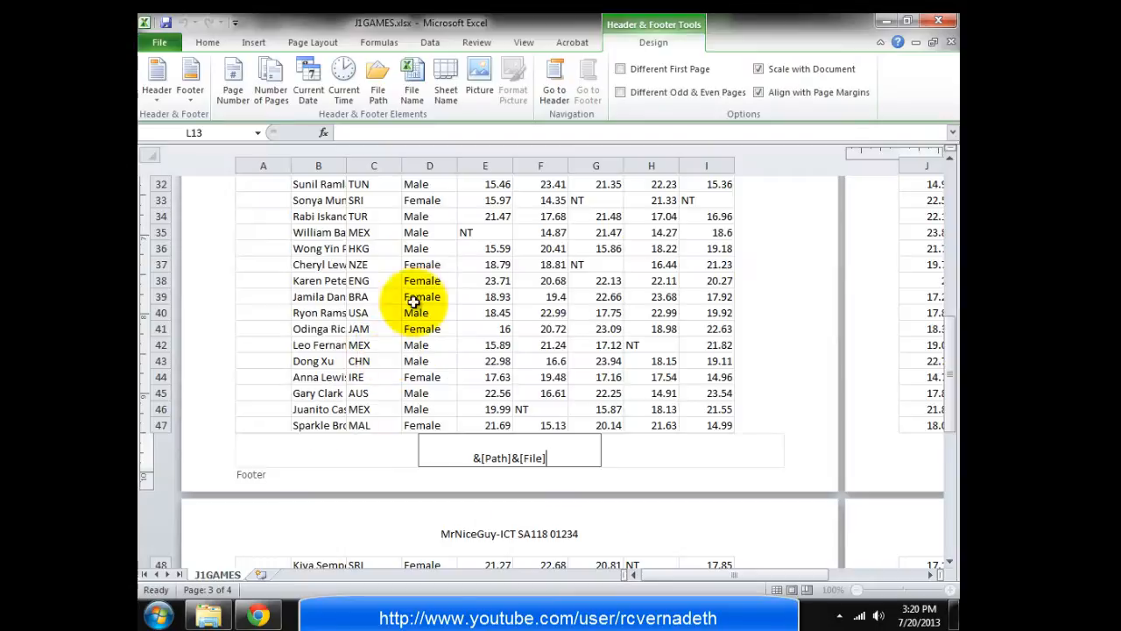
Print-preview the sheet to confirm the header and June 2011 file-path footer, then return to the worksheet
left_click(157, 42)
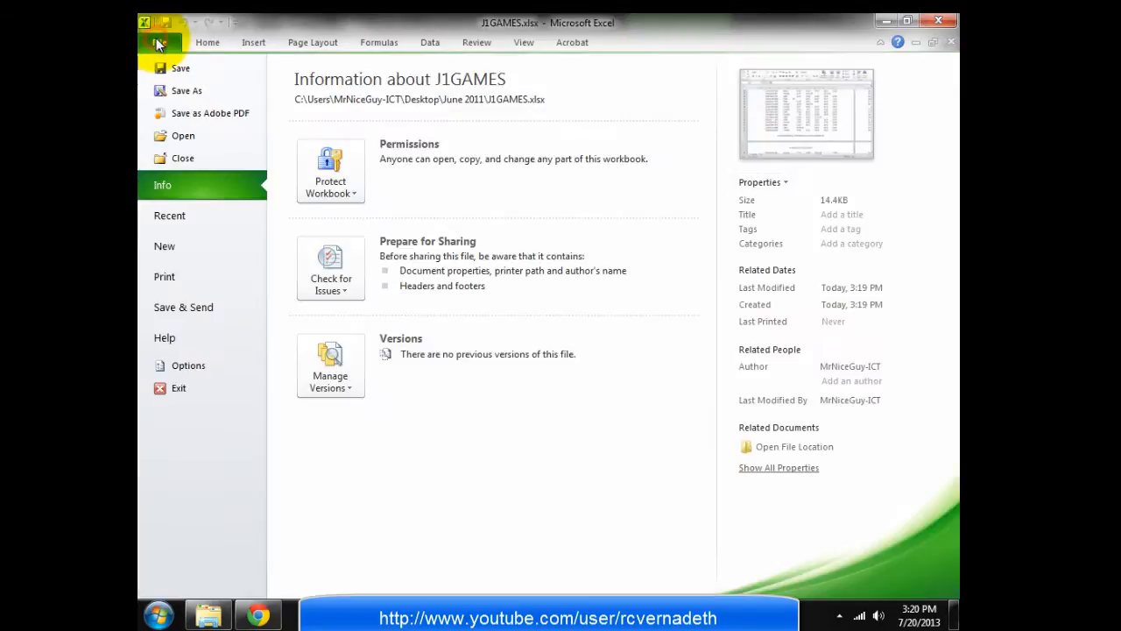
left_click(161, 272)
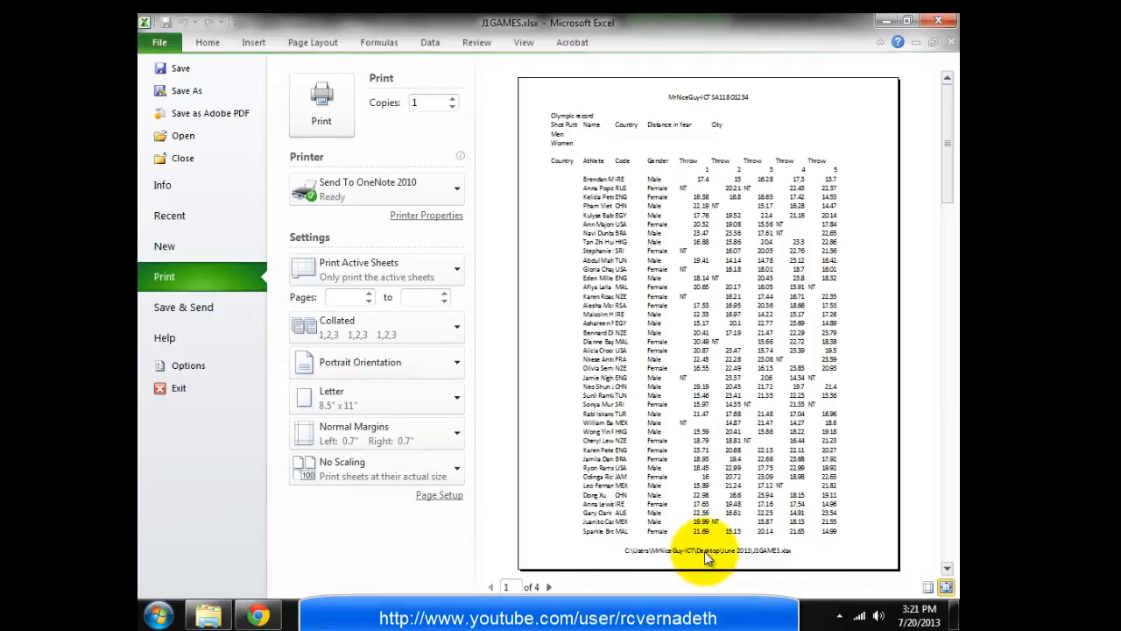
left_click(179, 394)
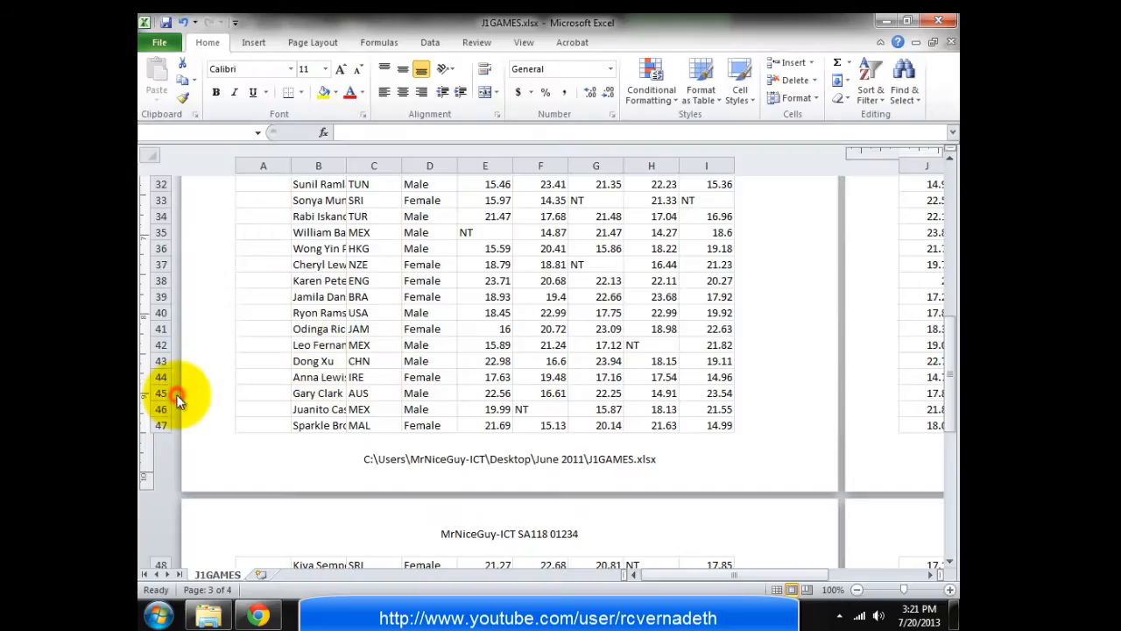
left_click(614, 336)
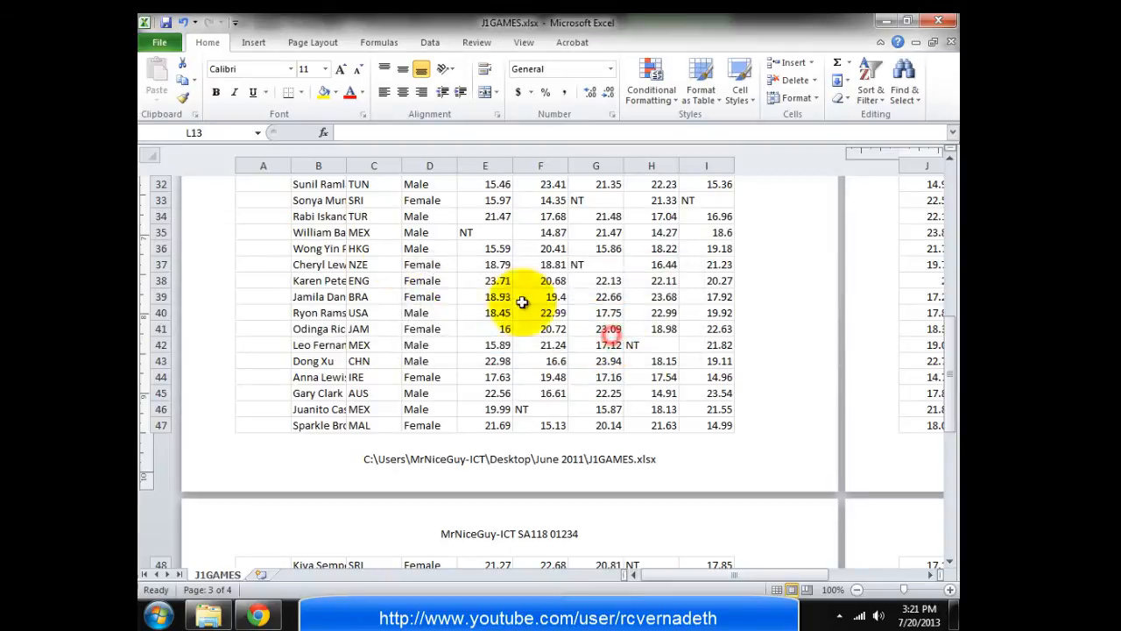
Switch back to Normal view, AutoFit every column width, then bring up task 5 in the exam paper
left_click(523, 42)
left_click(155, 79)
scroll(474, 267, "up", 4)
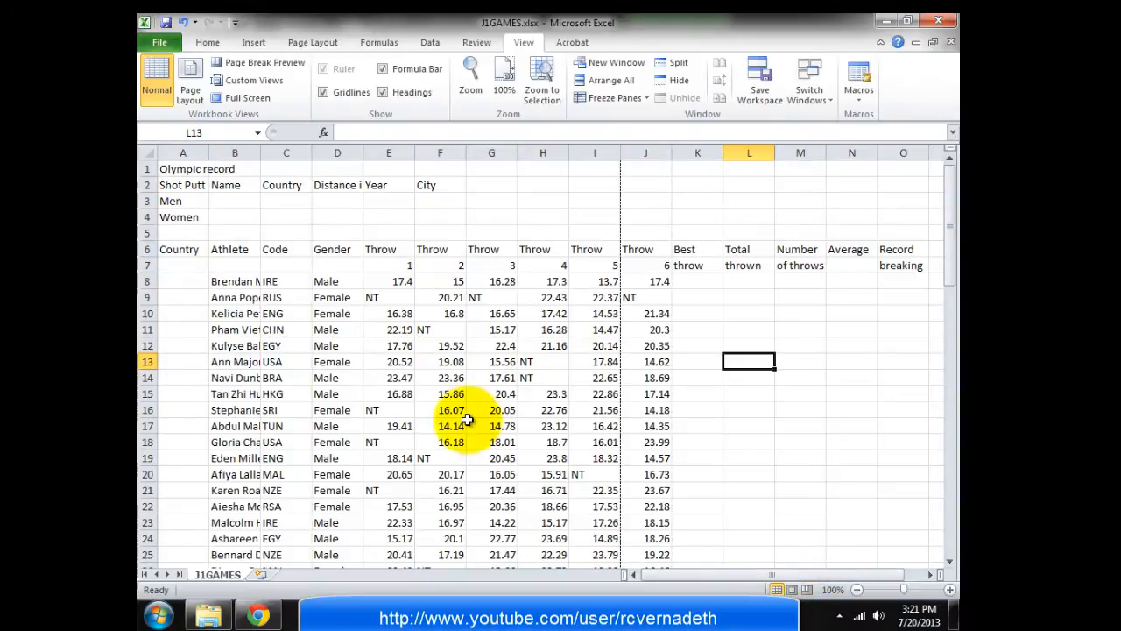
left_click(145, 153)
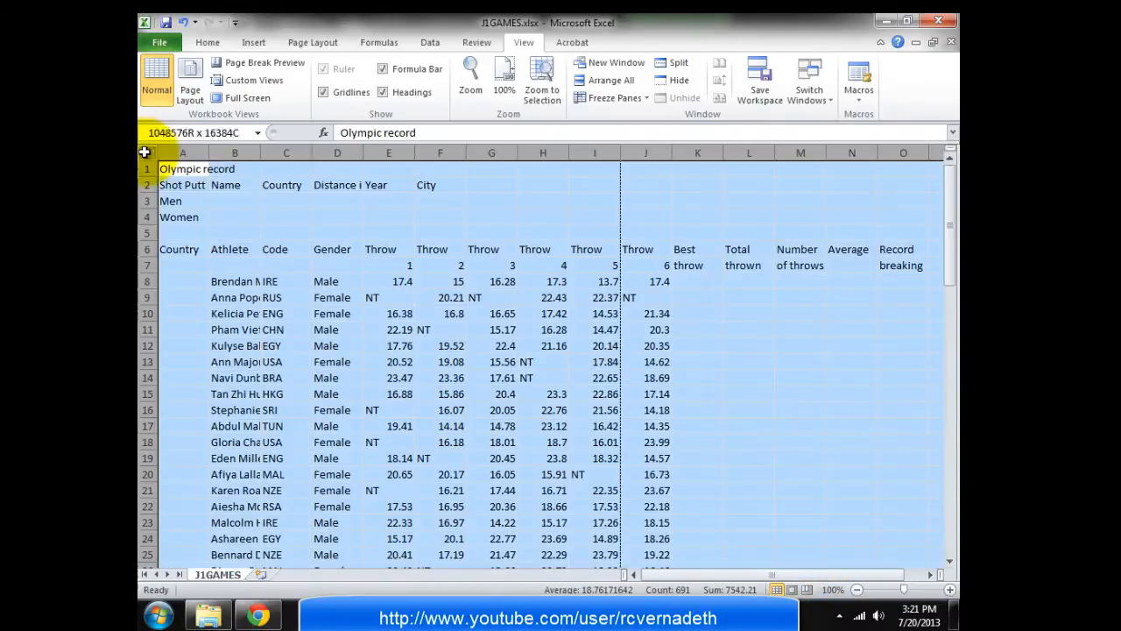
double_click(209, 153)
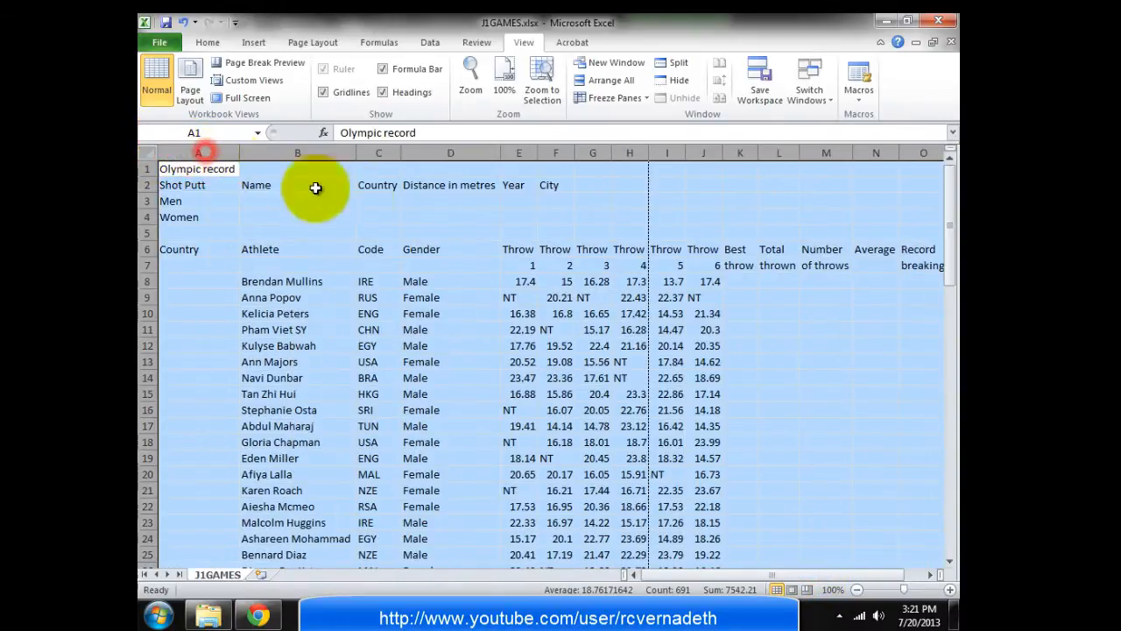
left_click(817, 351)
key("alt+Tab")
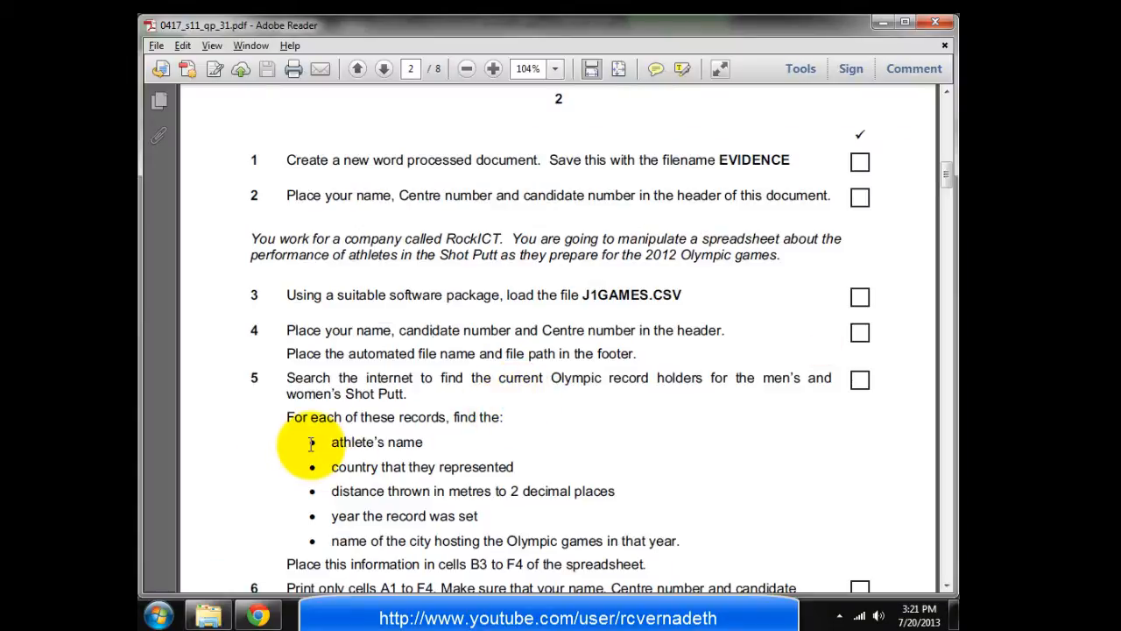
Scroll the exam PDF to the next tasks, then bring up Google Chrome's new tab
scroll(311, 445, "down", 1)
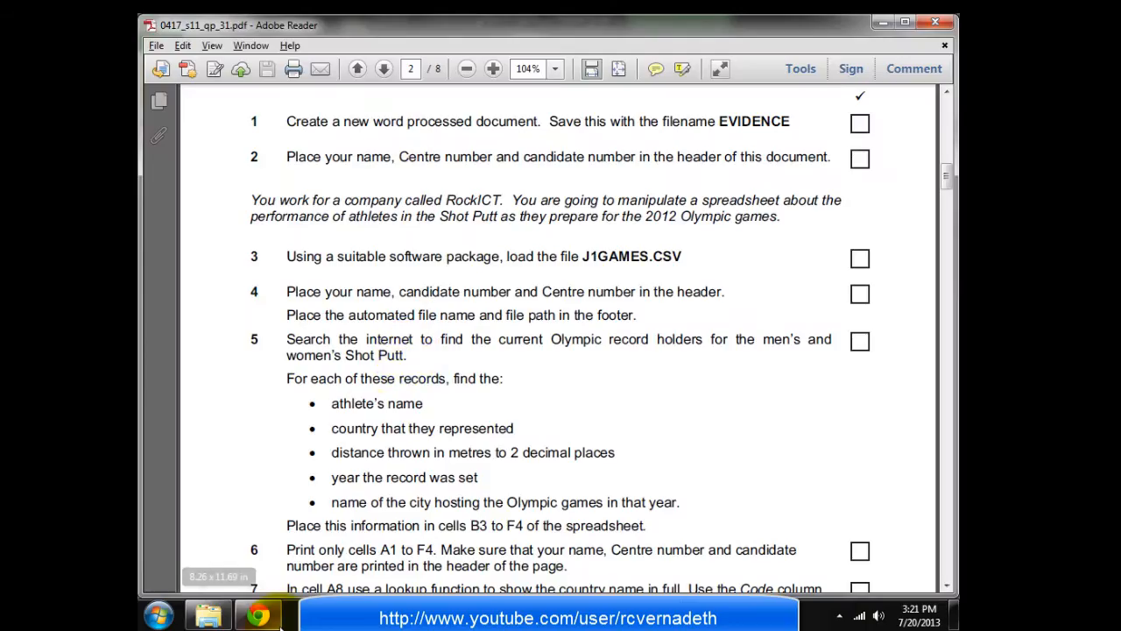
left_click(275, 617)
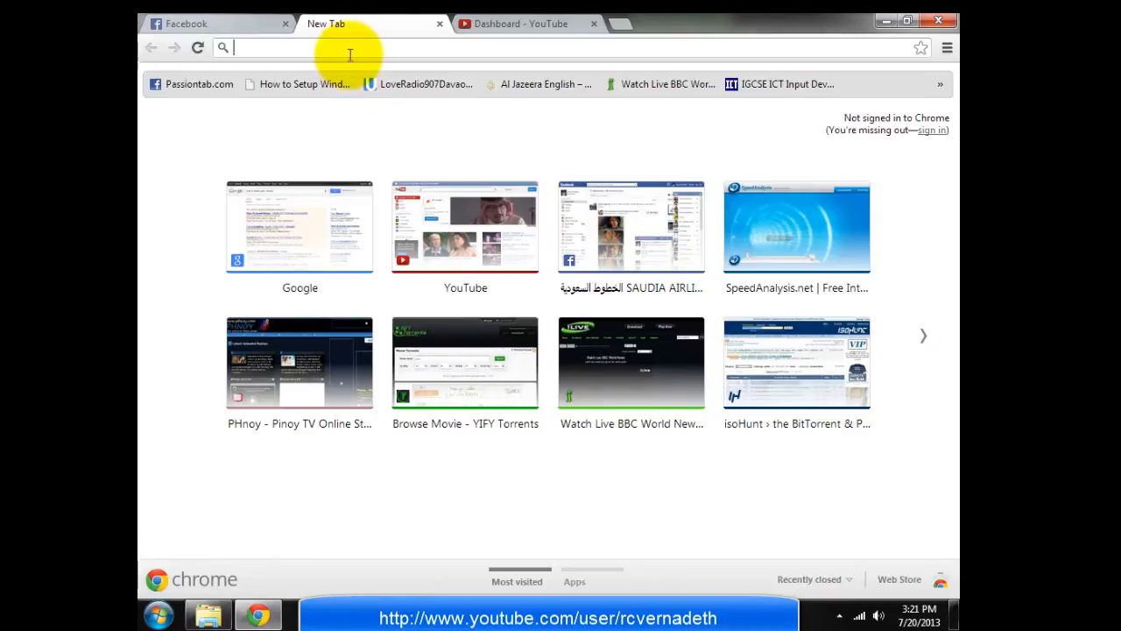
Google 'olympic record holder for shut putt' and open Wikipedia's 'List of Olympic records in athletics'
left_click(294, 212)
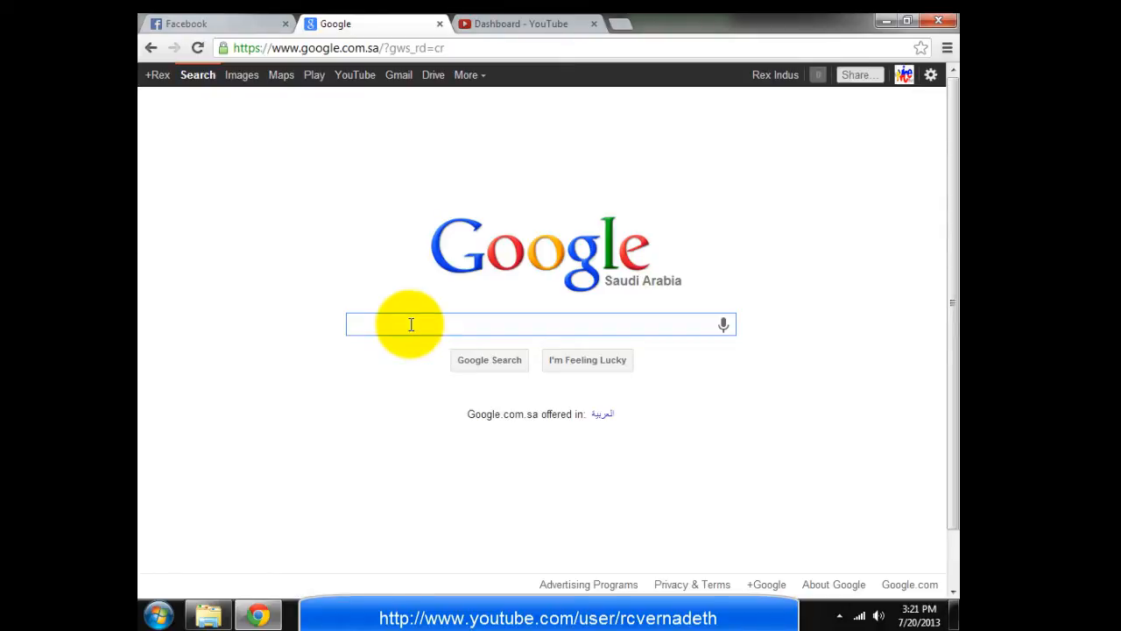
type("lympic er")
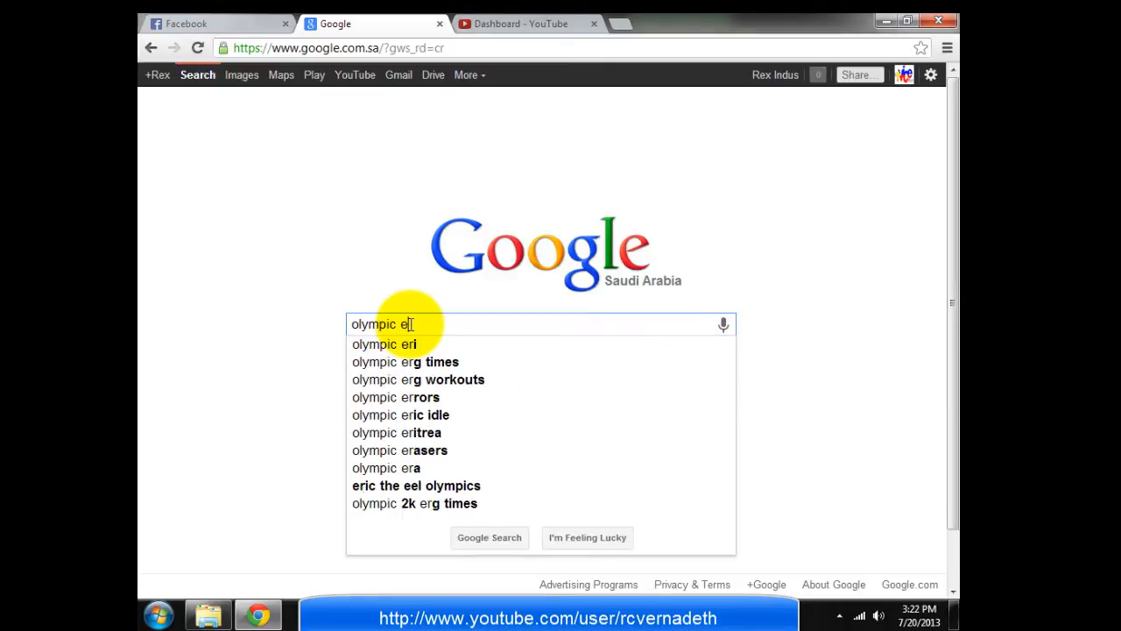
key("BackSpace")
type("rec")
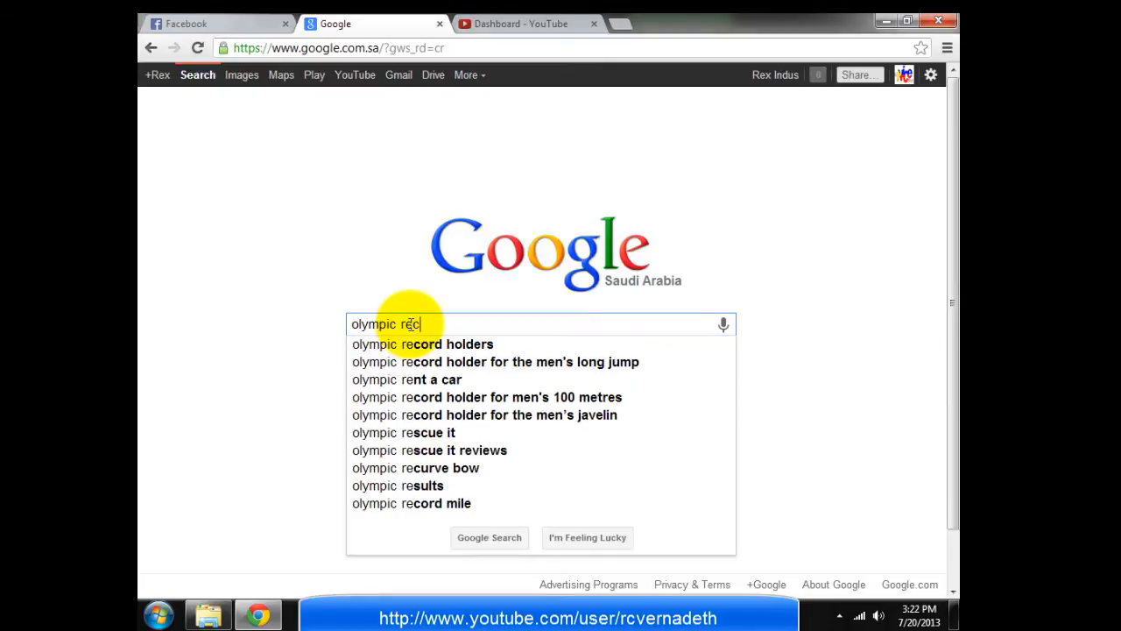
type("ord holder ")
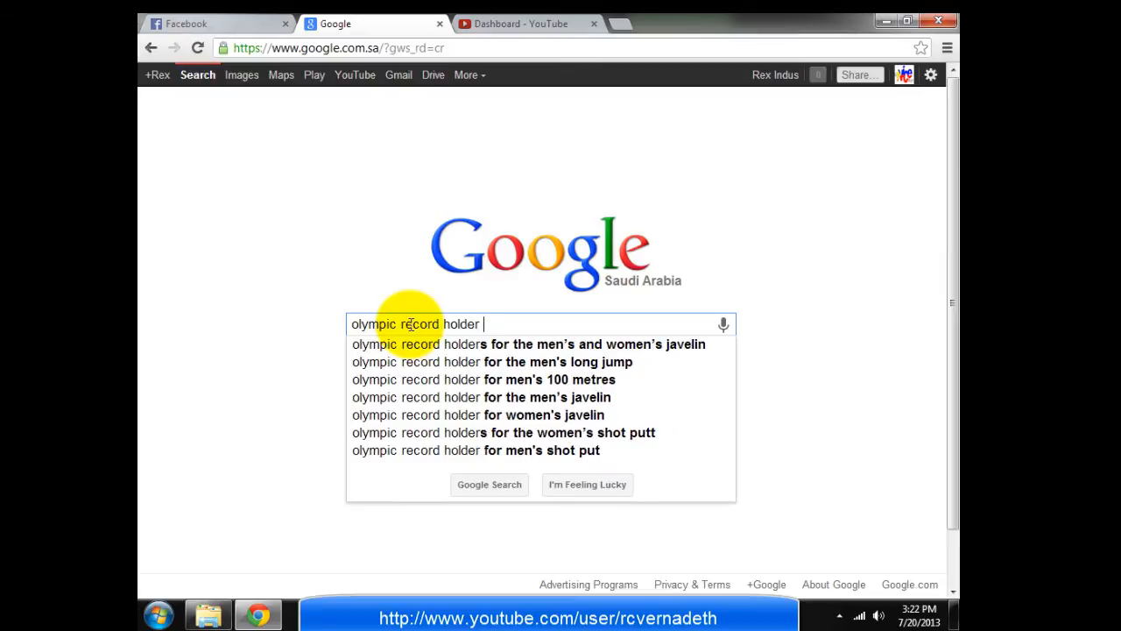
type("for shut")
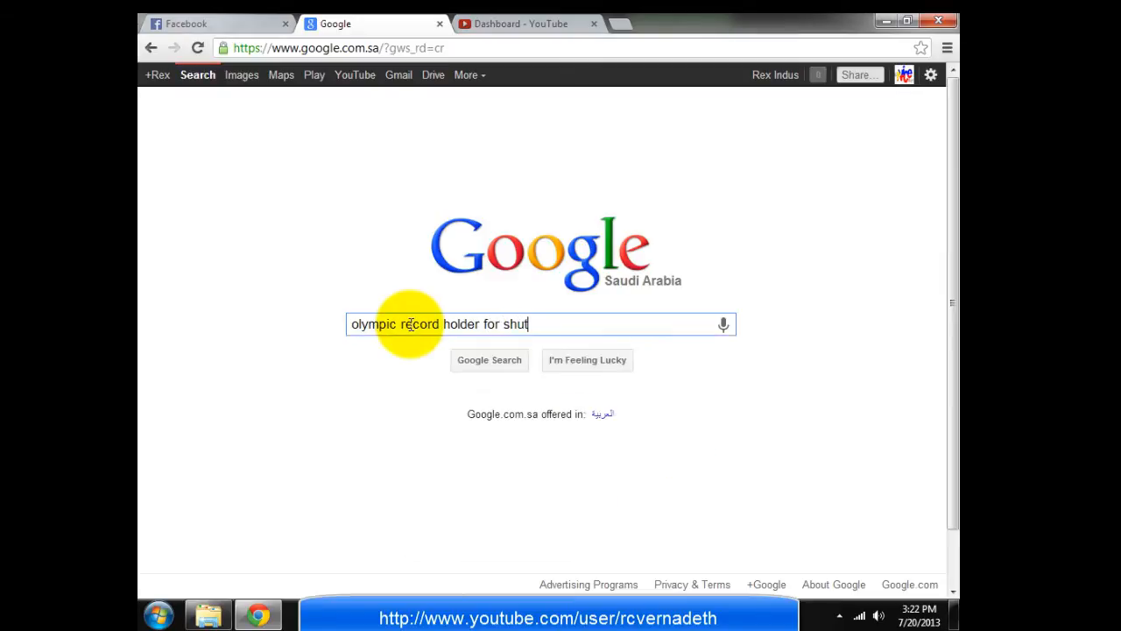
type(" putt")
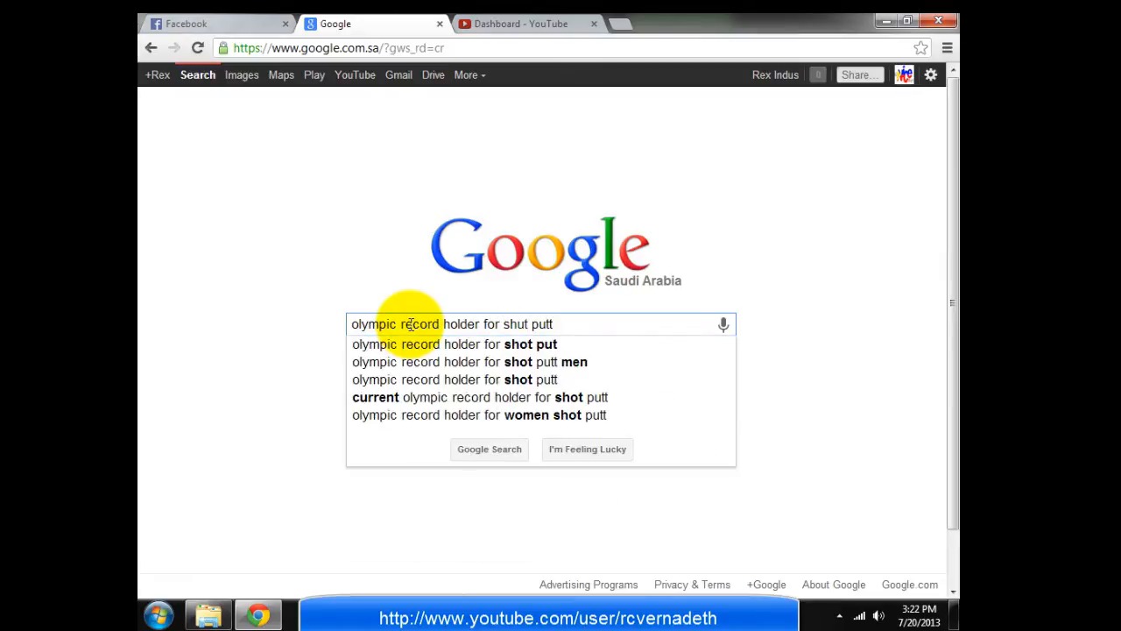
key("Return")
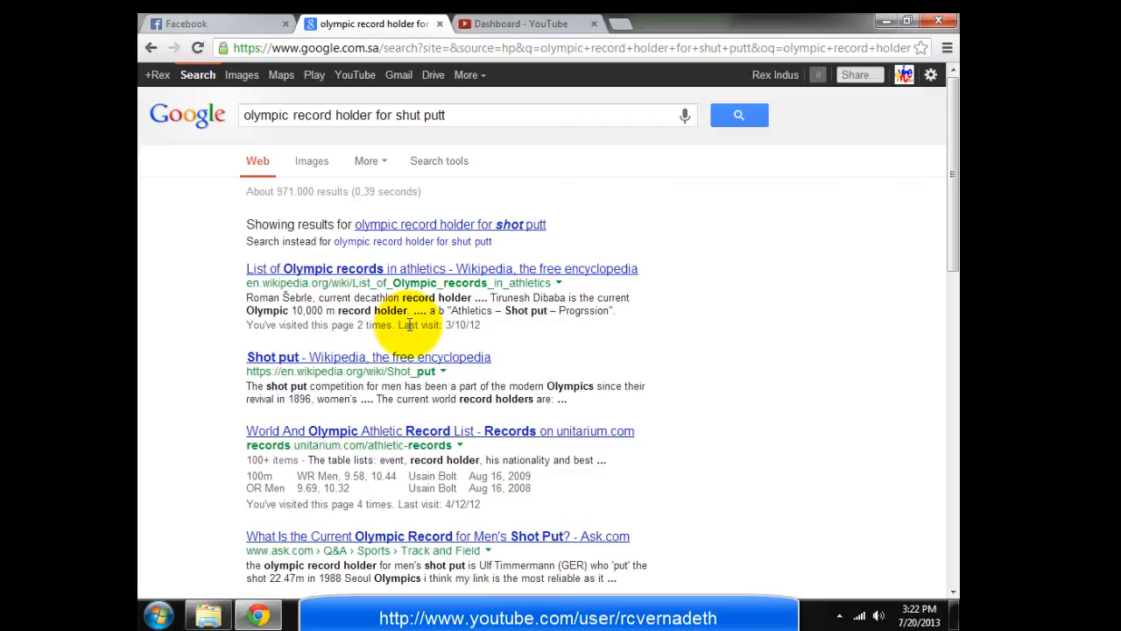
left_click(323, 272)
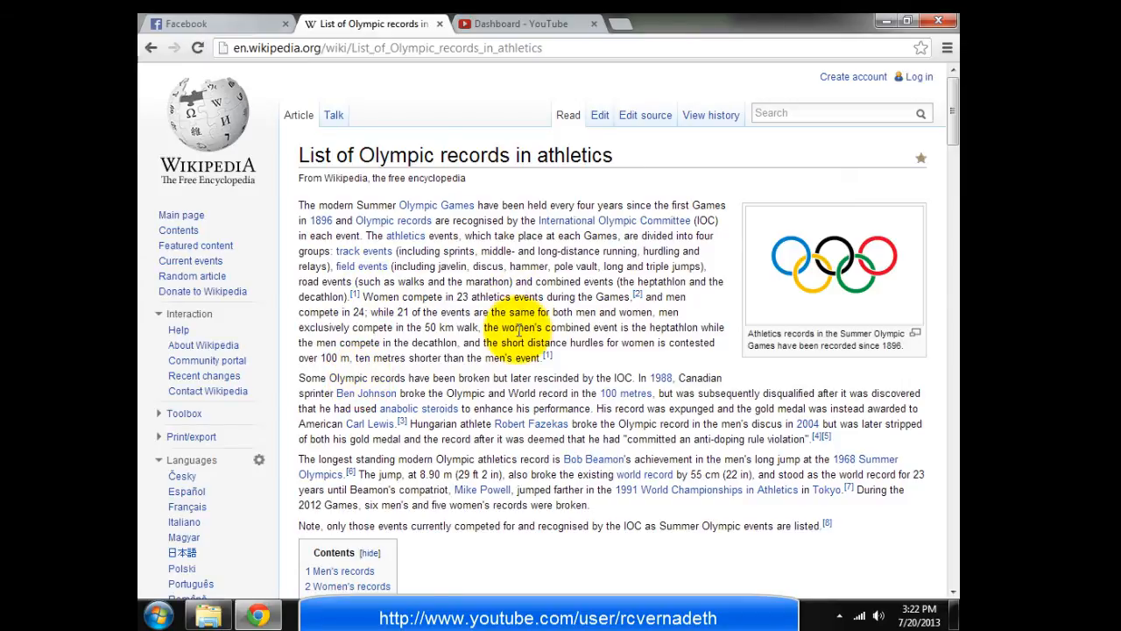
Scroll Wikipedia's men's and women's tables to the shot put records, including women's 22.41 m (1980)
scroll(521, 245, "down", 5)
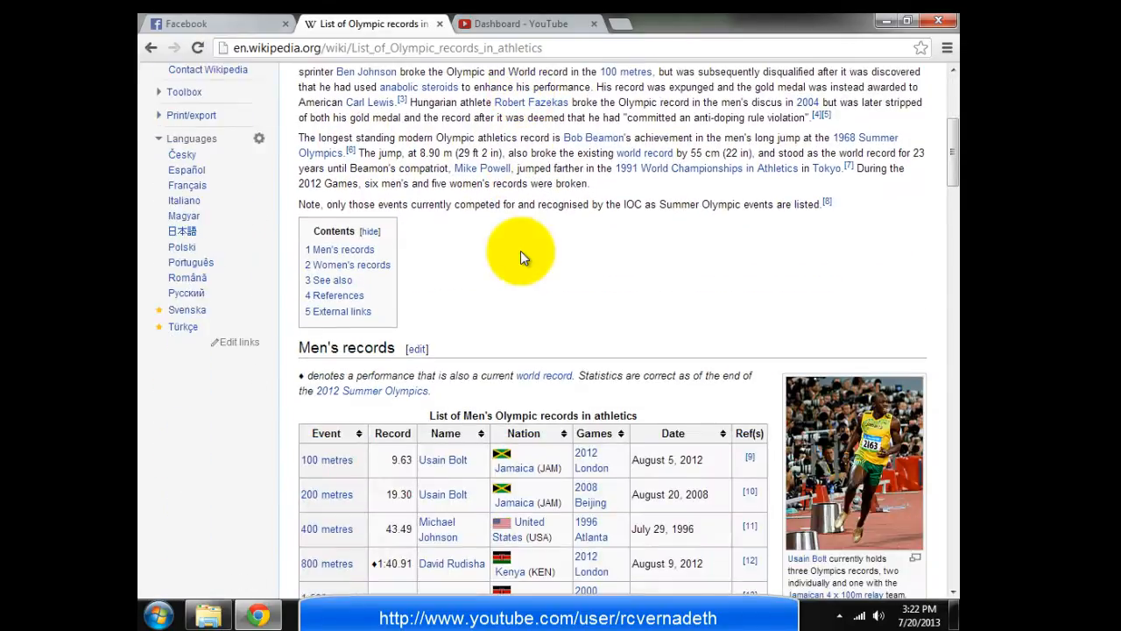
scroll(520, 250, "down", 2)
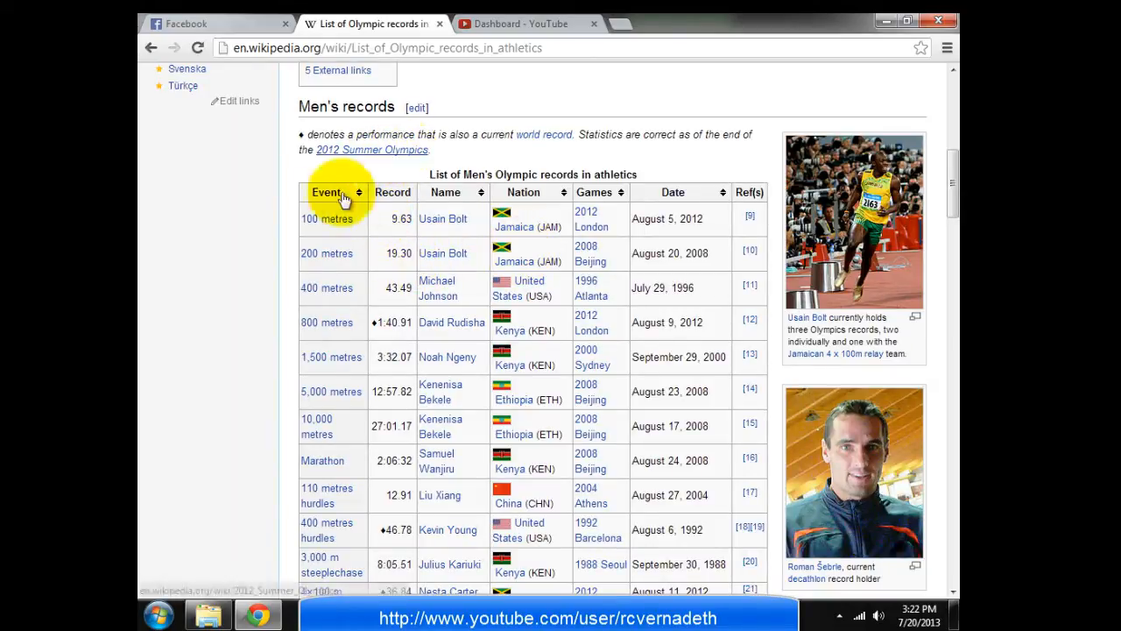
scroll(348, 287, "down", 7)
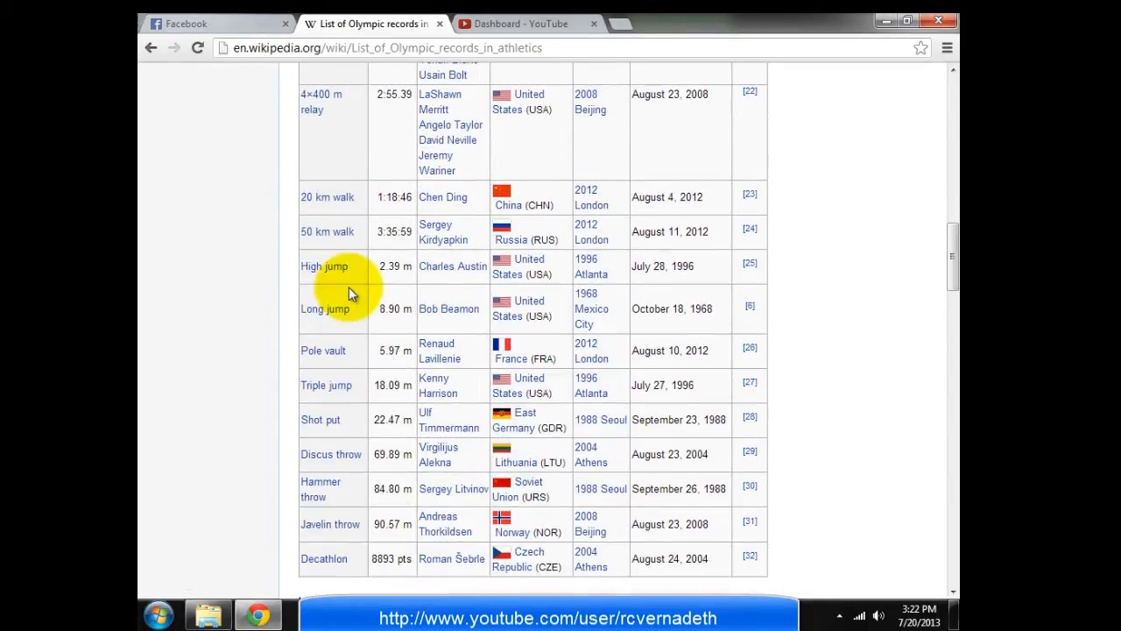
scroll(349, 286, "down", 3)
scroll(312, 313, "up", 5)
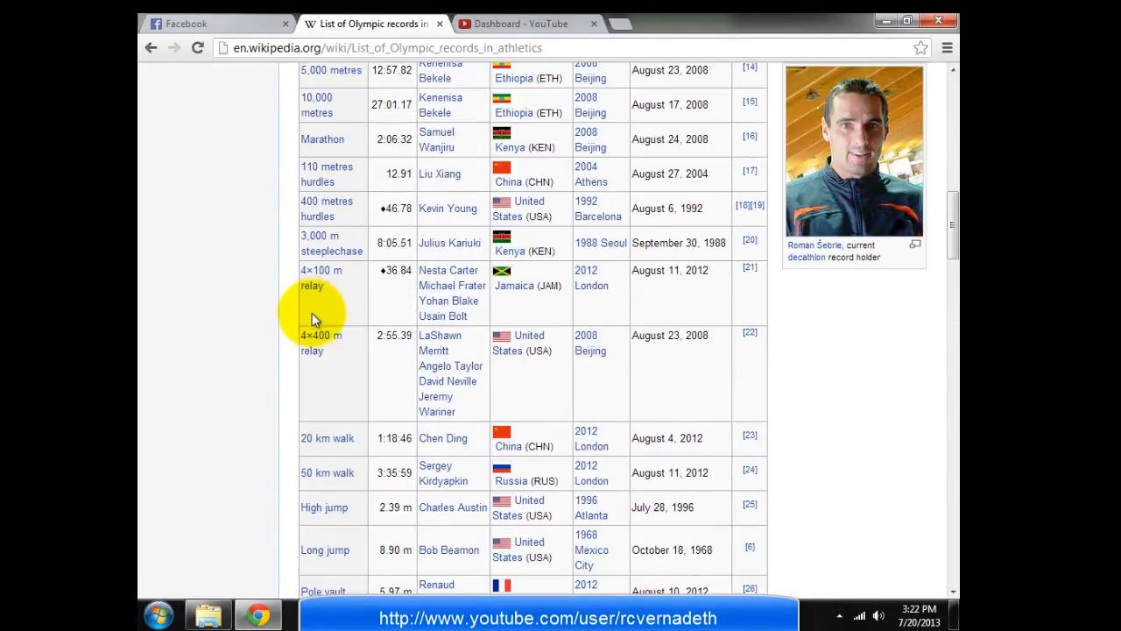
scroll(312, 313, "up", 9)
scroll(314, 350, "down", 3)
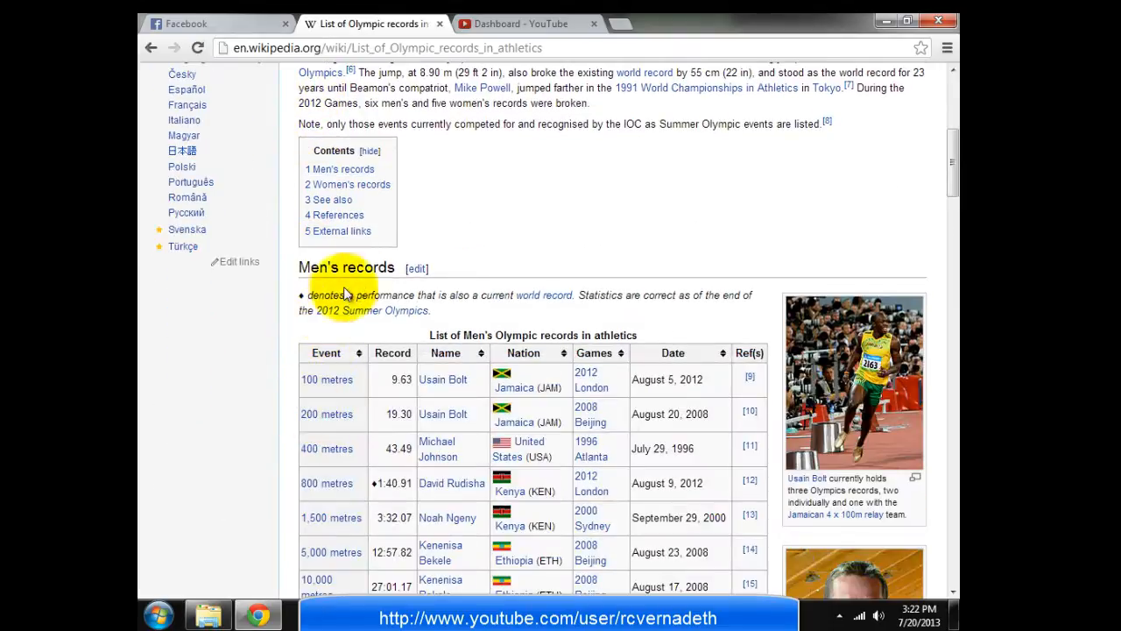
scroll(500, 309, "down", 11)
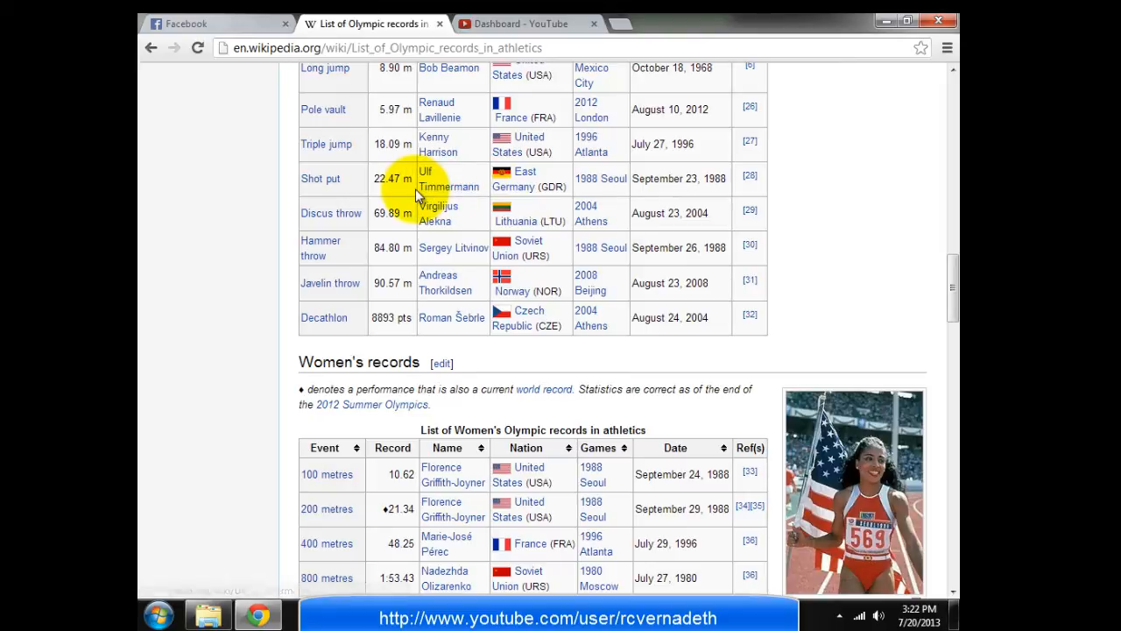
scroll(320, 265, "down", 4)
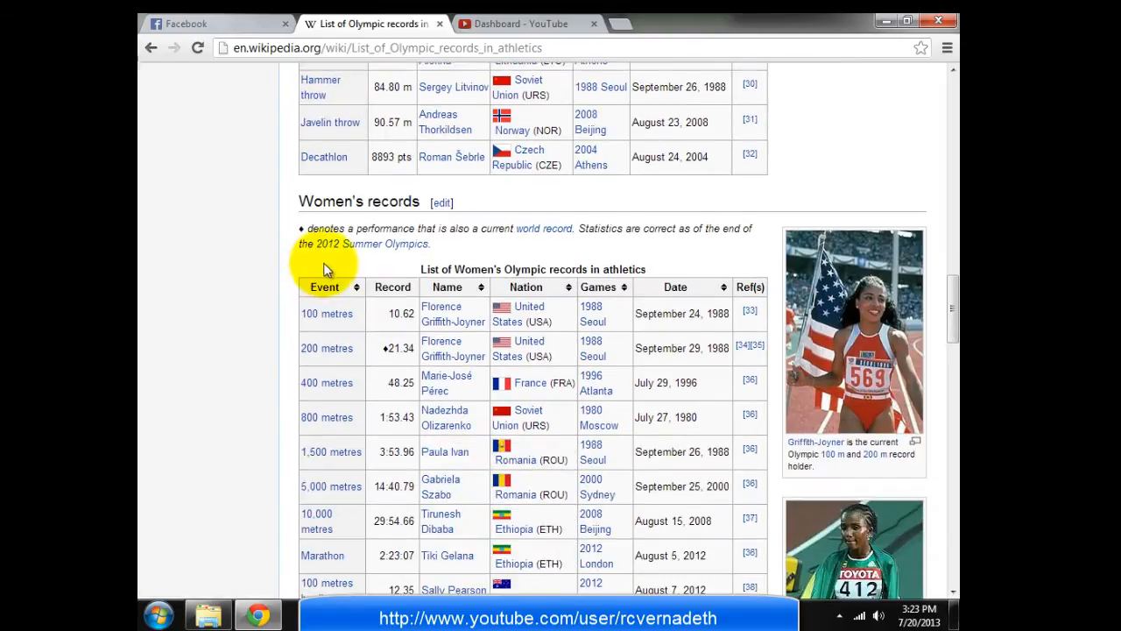
scroll(326, 263, "down", 3)
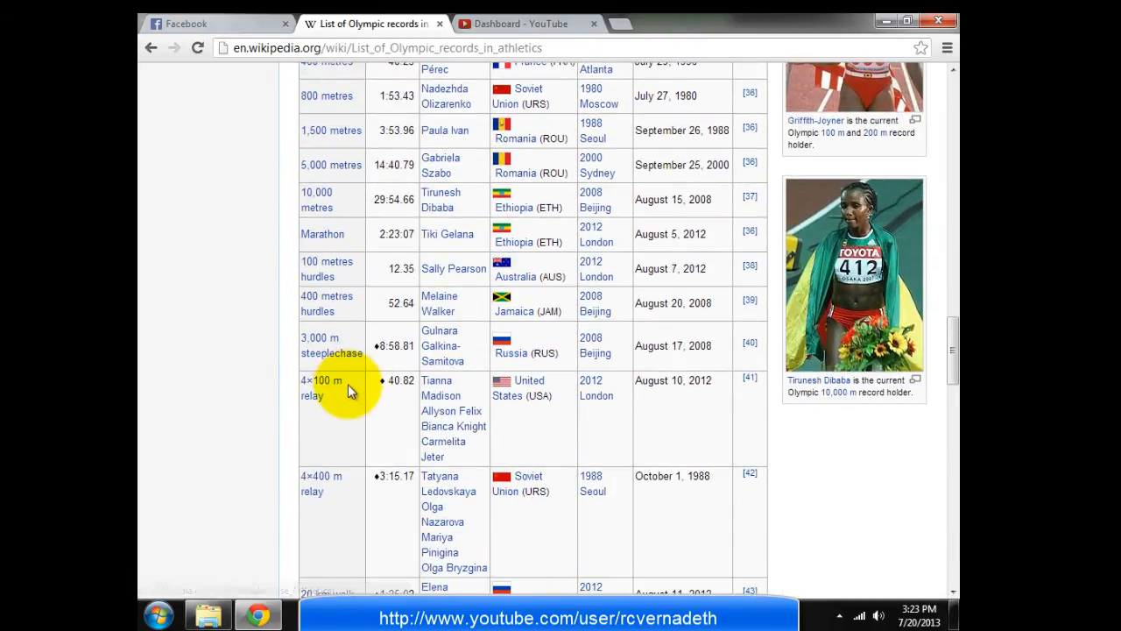
scroll(347, 387, "down", 2)
scroll(348, 383, "down", 4)
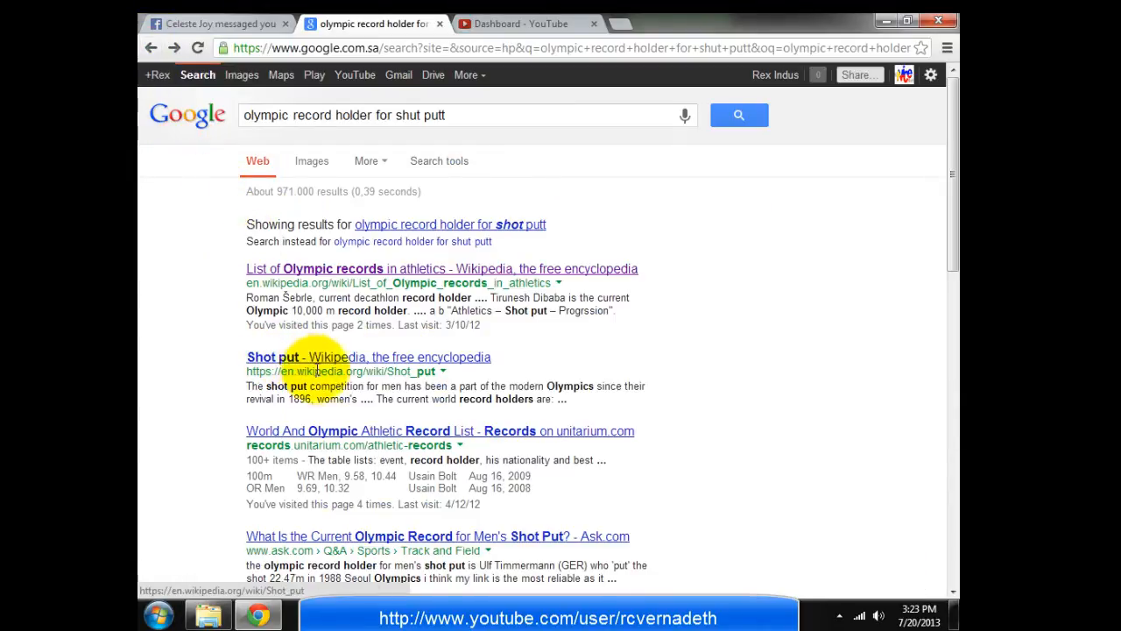
Find unitarium's shot put records: men 22.47 m (Seoul 1988), women 22.41 m (Moscow 1980)
scroll(298, 298, "down", 2)
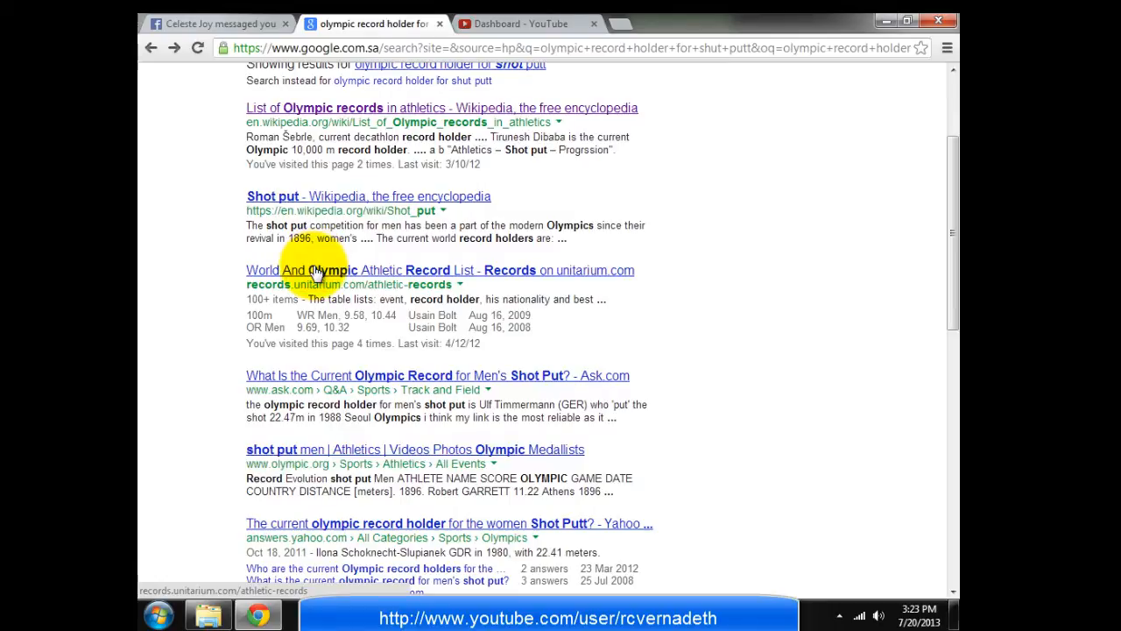
left_click(416, 274)
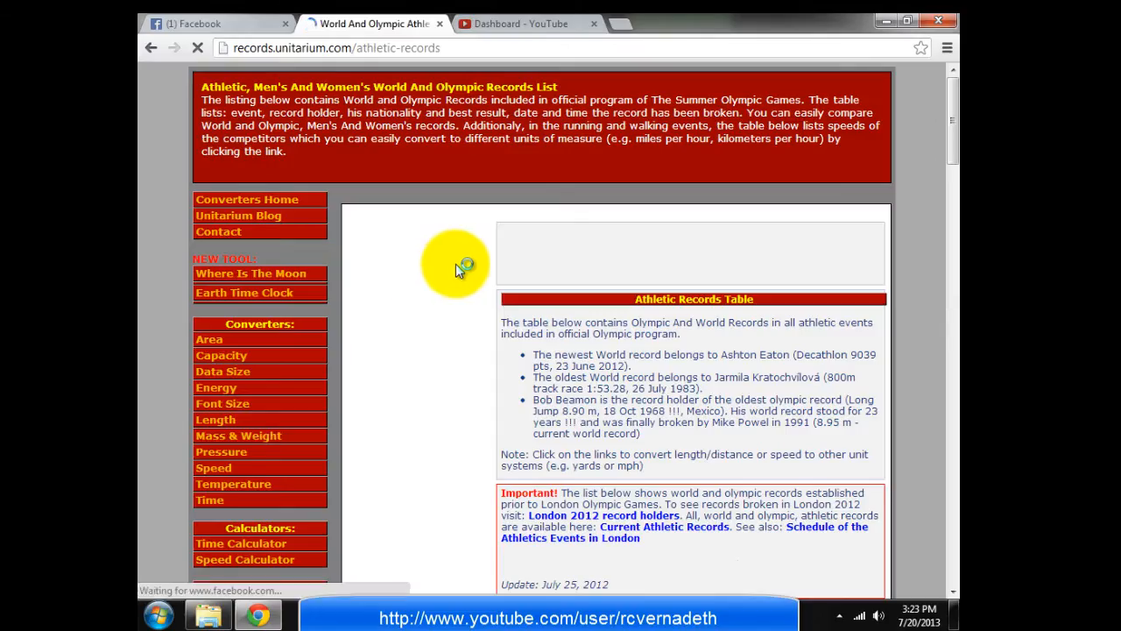
scroll(471, 261, "down", 4)
scroll(472, 261, "down", 1)
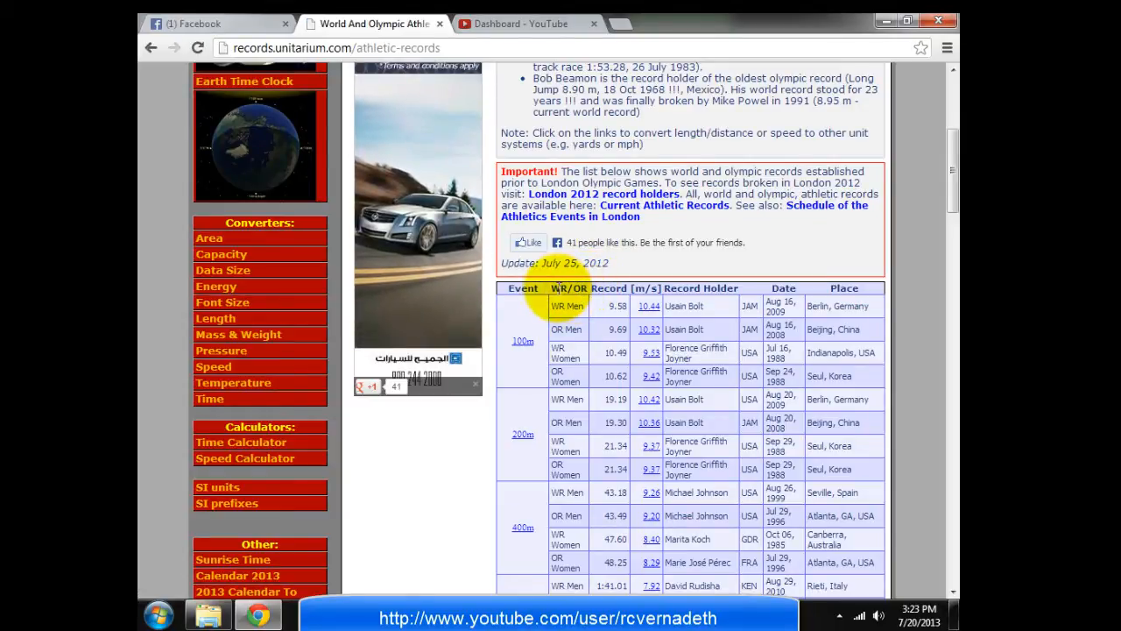
scroll(558, 288, "down", 4)
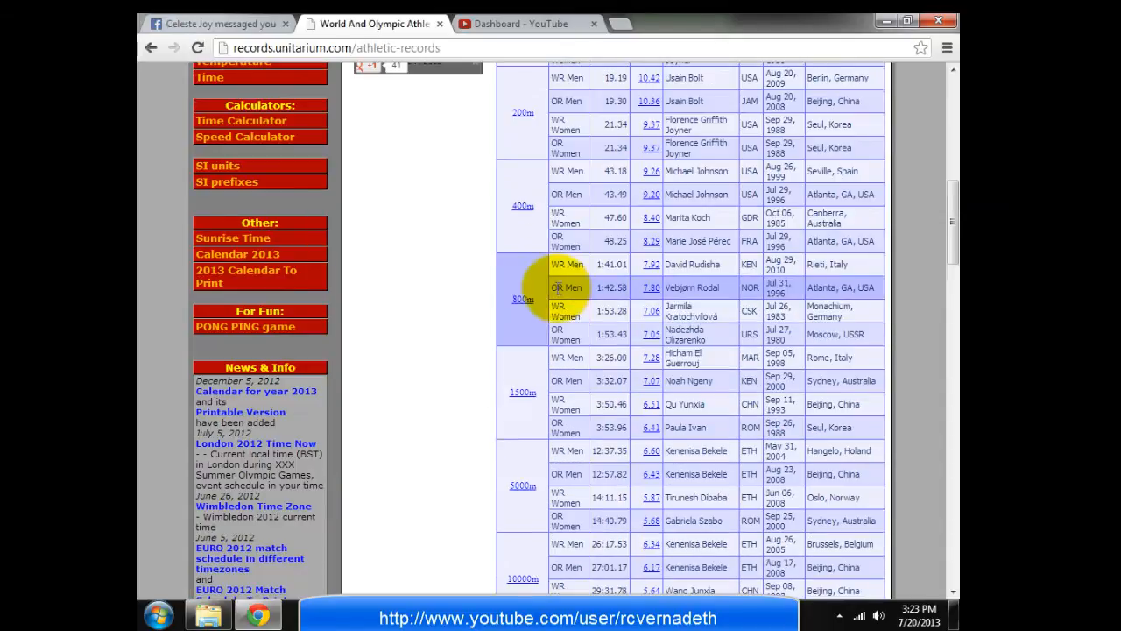
scroll(555, 287, "down", 15)
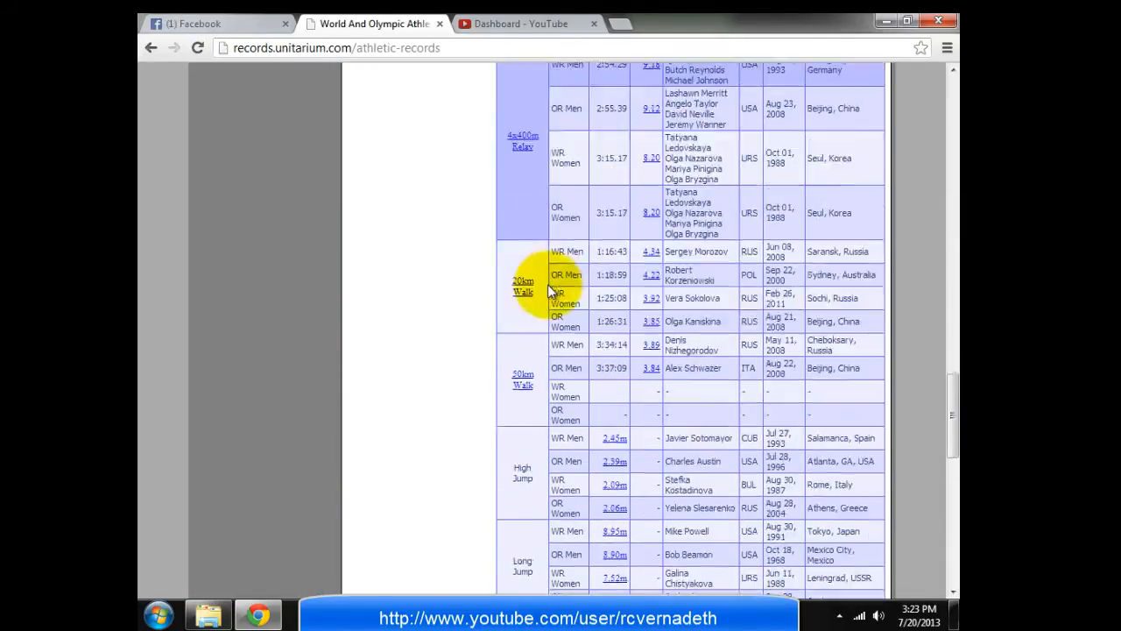
scroll(548, 284, "down", 5)
scroll(546, 282, "down", 2)
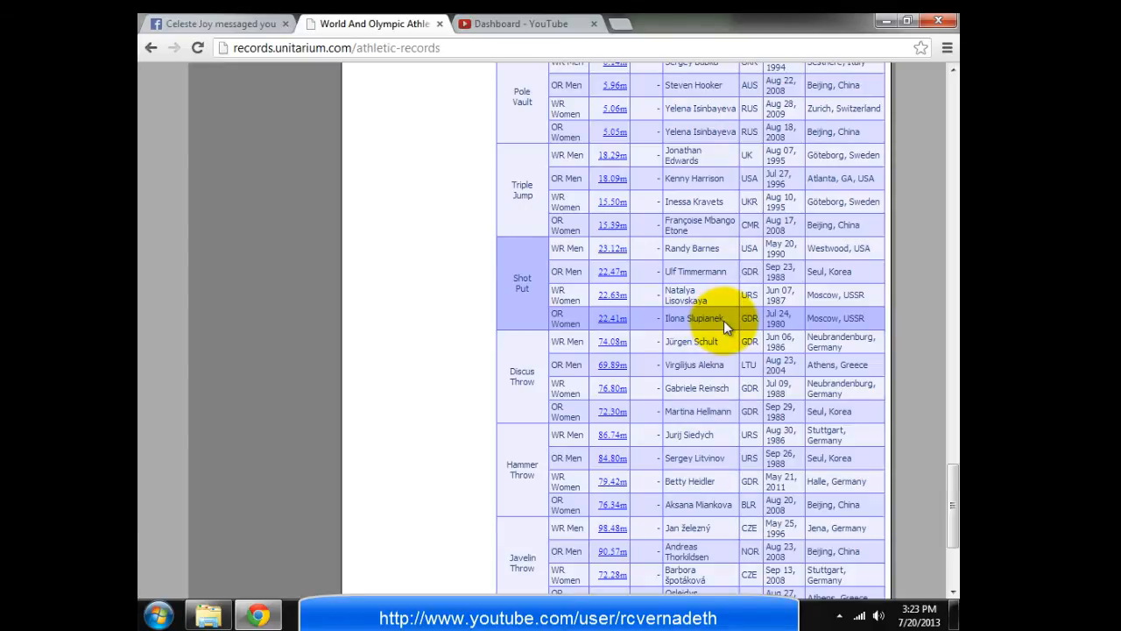
key("alt+Tab")
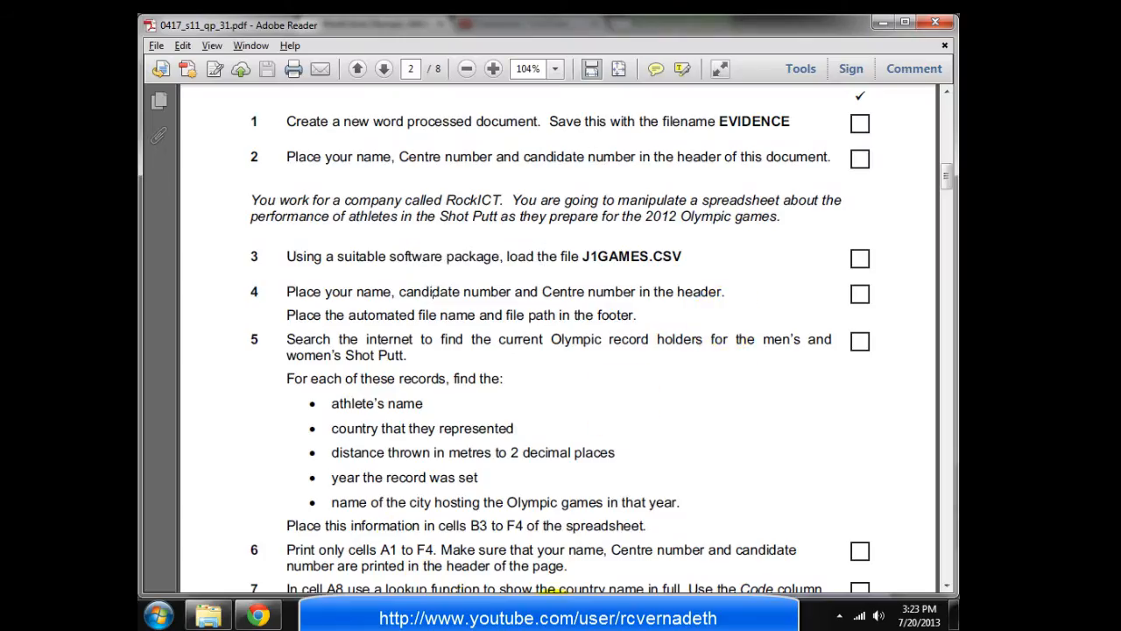
Highlight task 5's distance-thrown and record-year requirements in the PDF, then return to Excel
key("alt+Tab")
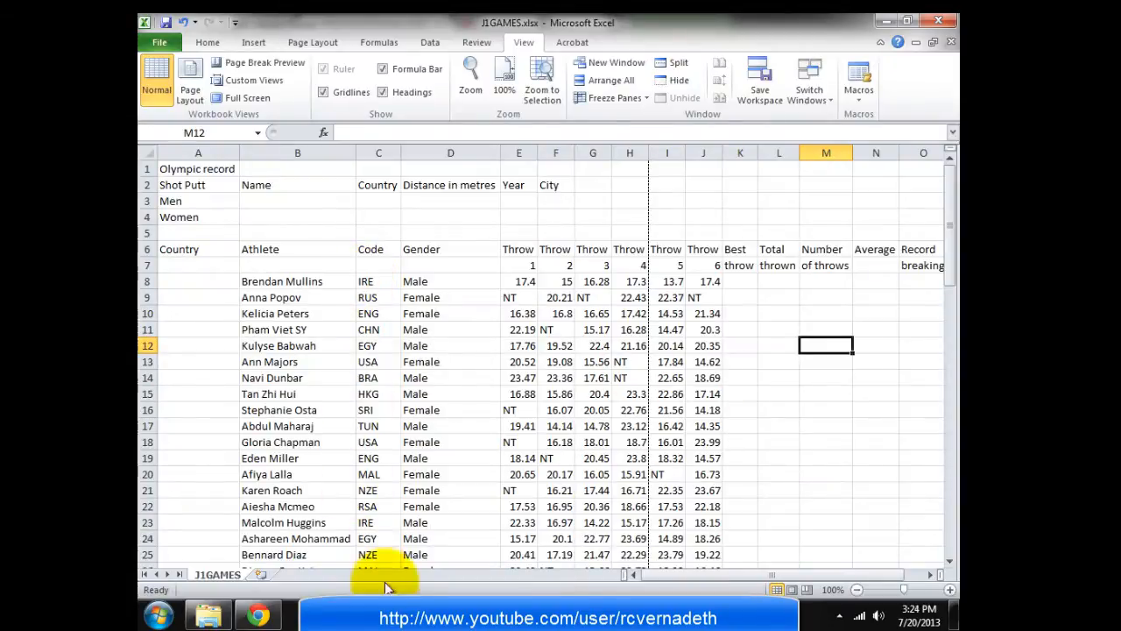
key("alt+Tab")
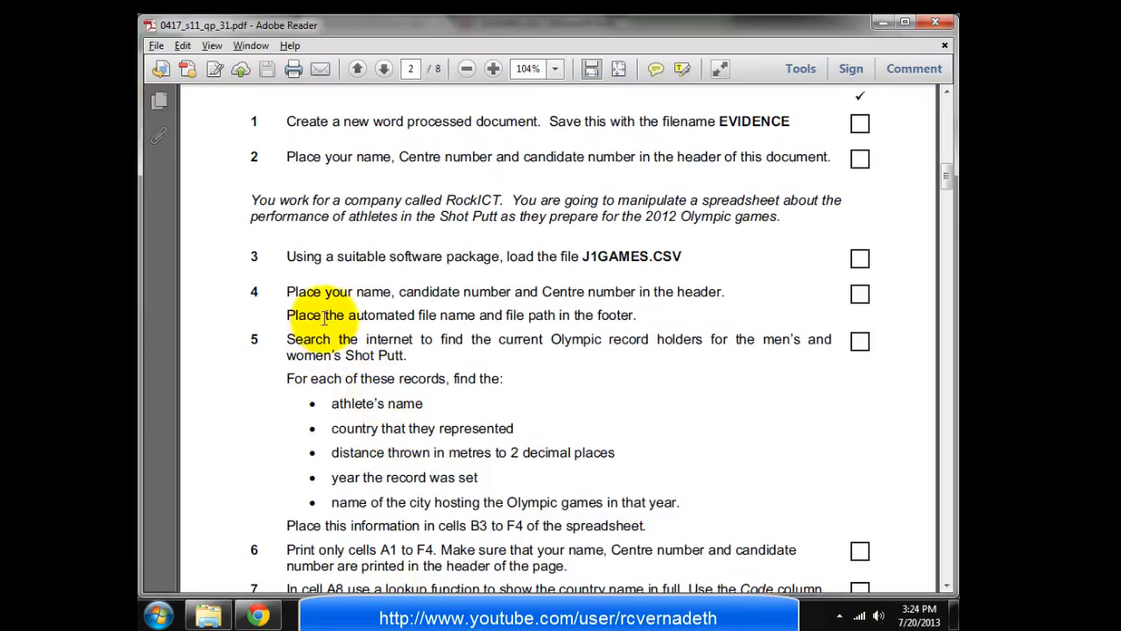
scroll(346, 376, "down", 1)
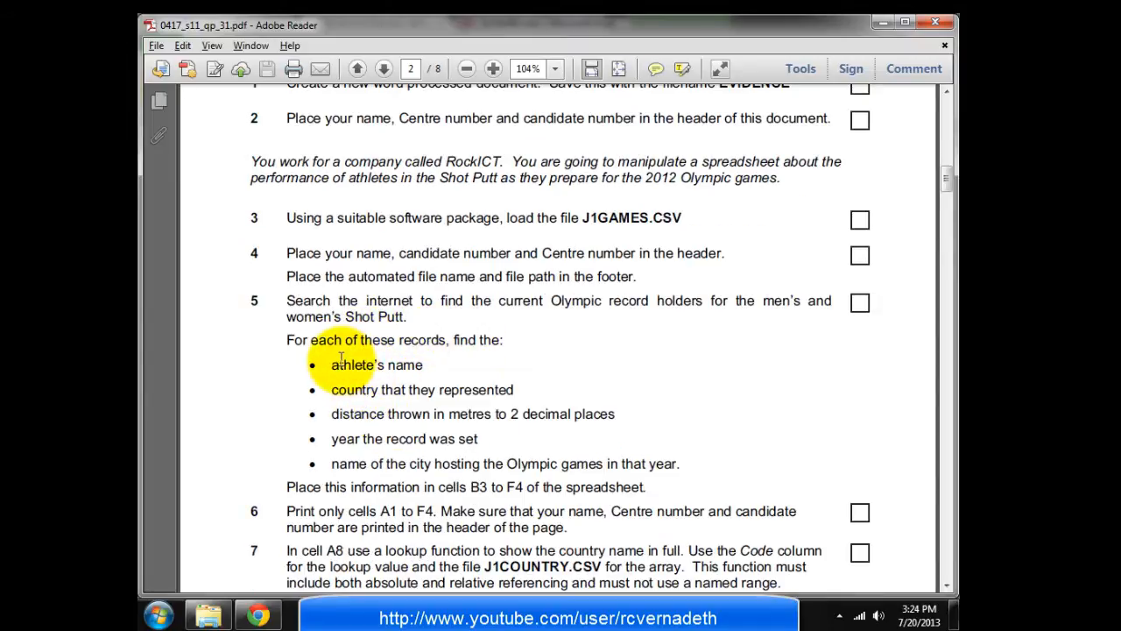
left_click_drag(332, 414, 457, 415)
left_click_drag(372, 438, 417, 457)
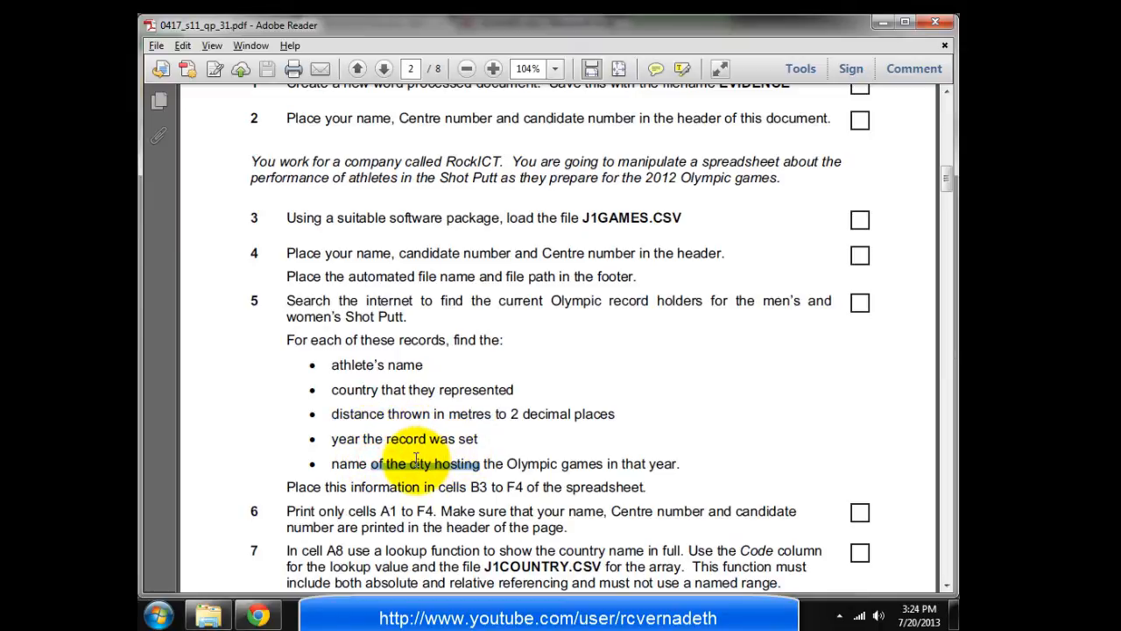
key("alt+Tab")
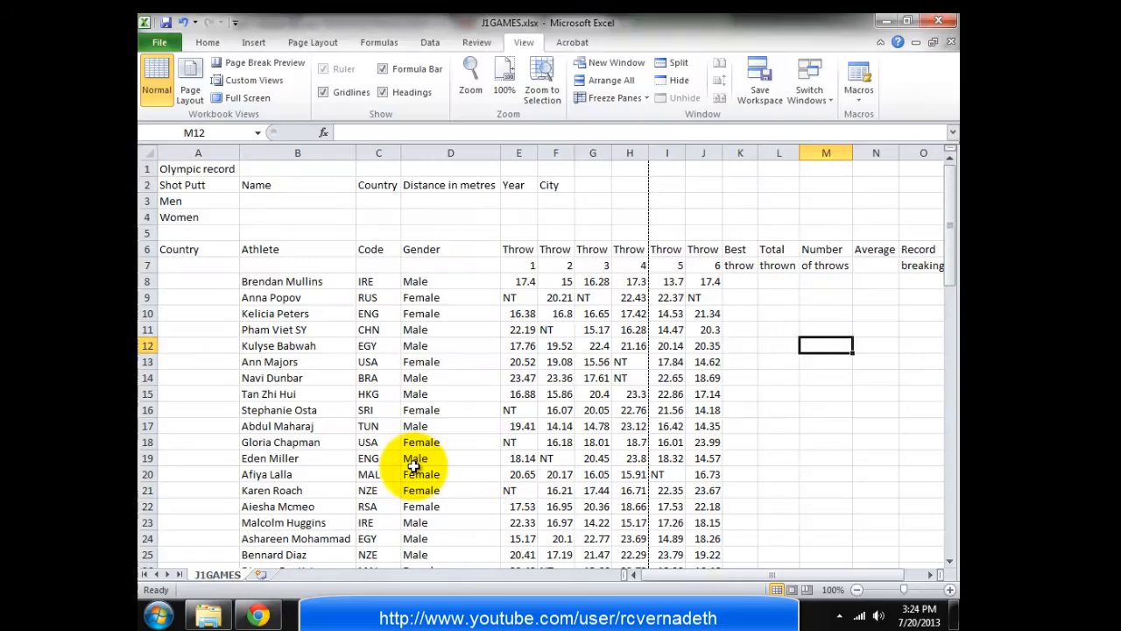
Select cells B3:F4 for the record details and bring up the athletic records page
left_click_drag(283, 203, 548, 223)
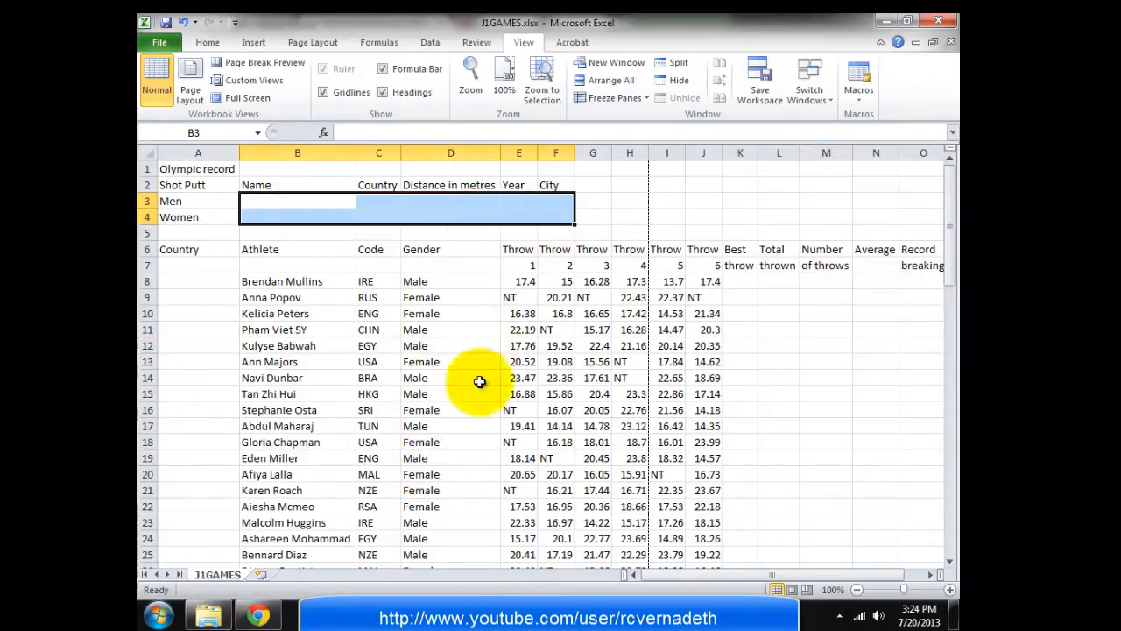
left_click(259, 616)
key("alt+Tab")
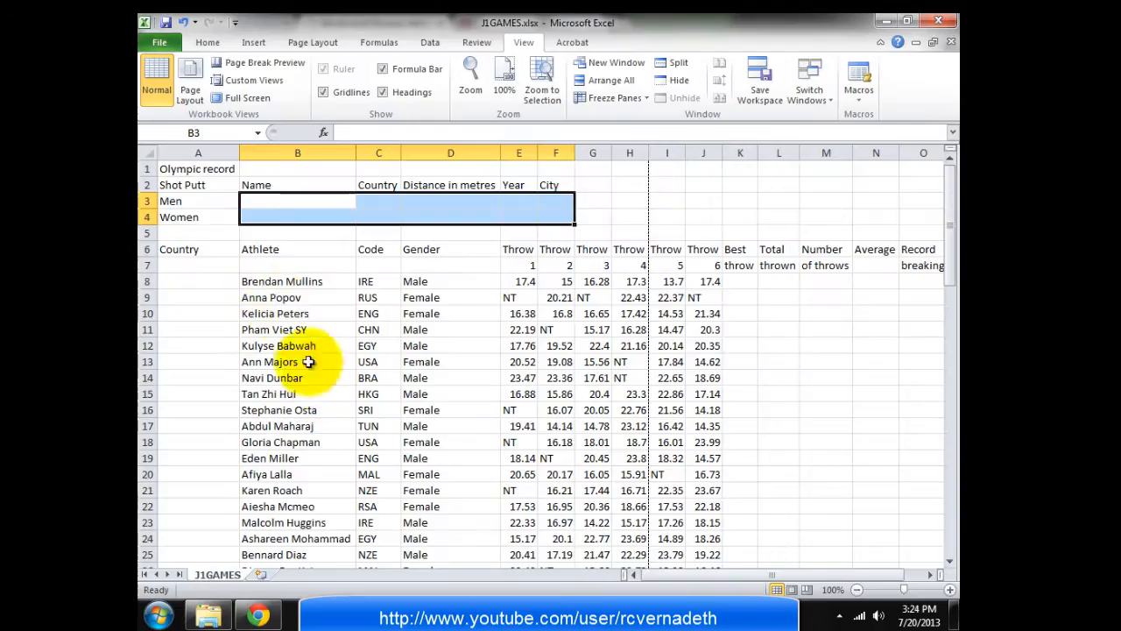
key("alt+Tab")
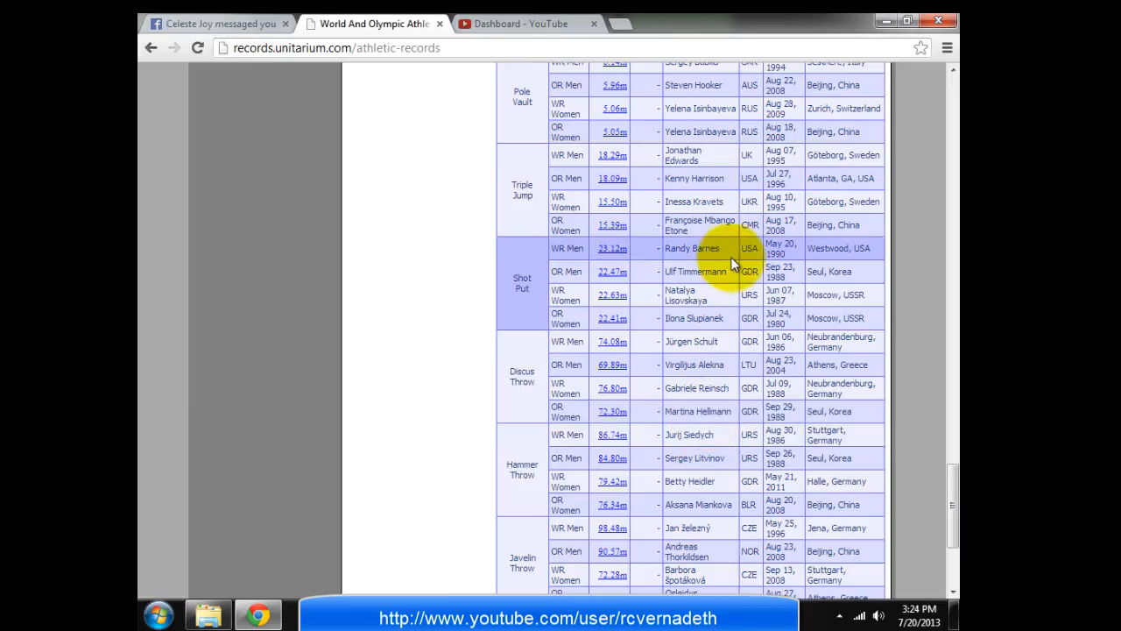
Copy the men's record holder's name from the records site and paste it into B3
left_click_drag(732, 273, 672, 271)
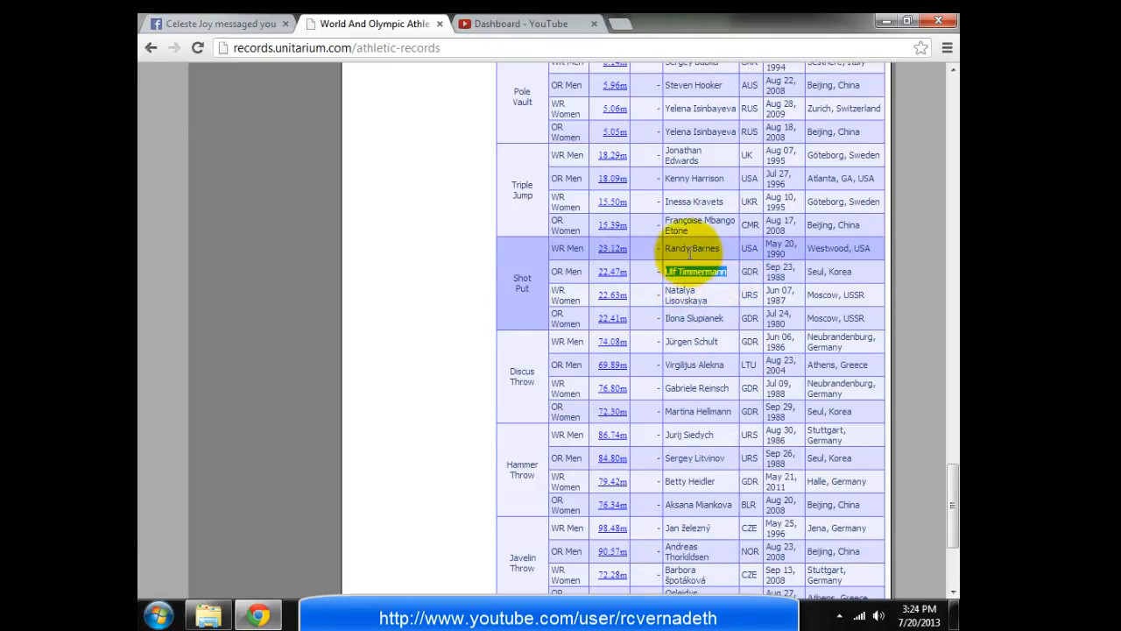
key("alt+Tab")
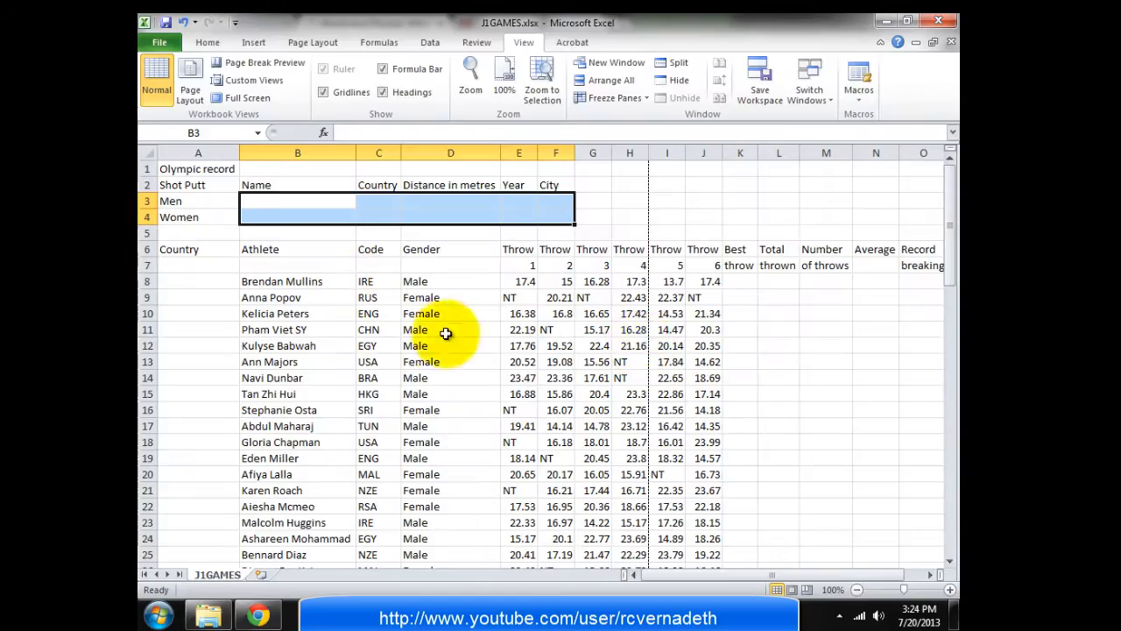
left_click(312, 203)
type("Ulf Timmermann")
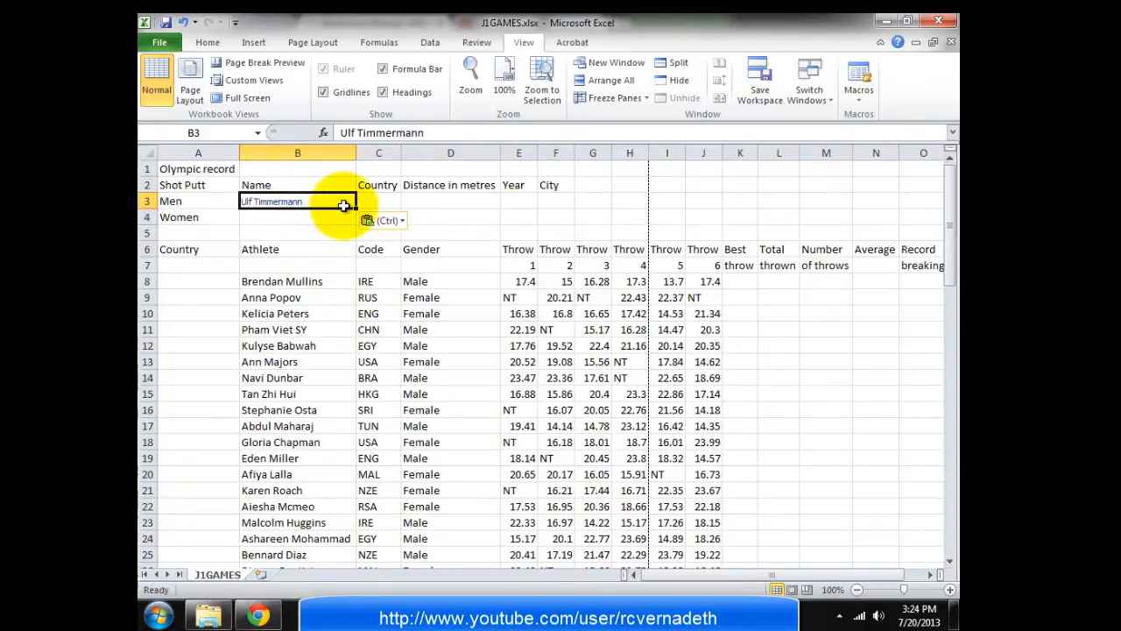
right_click(325, 203)
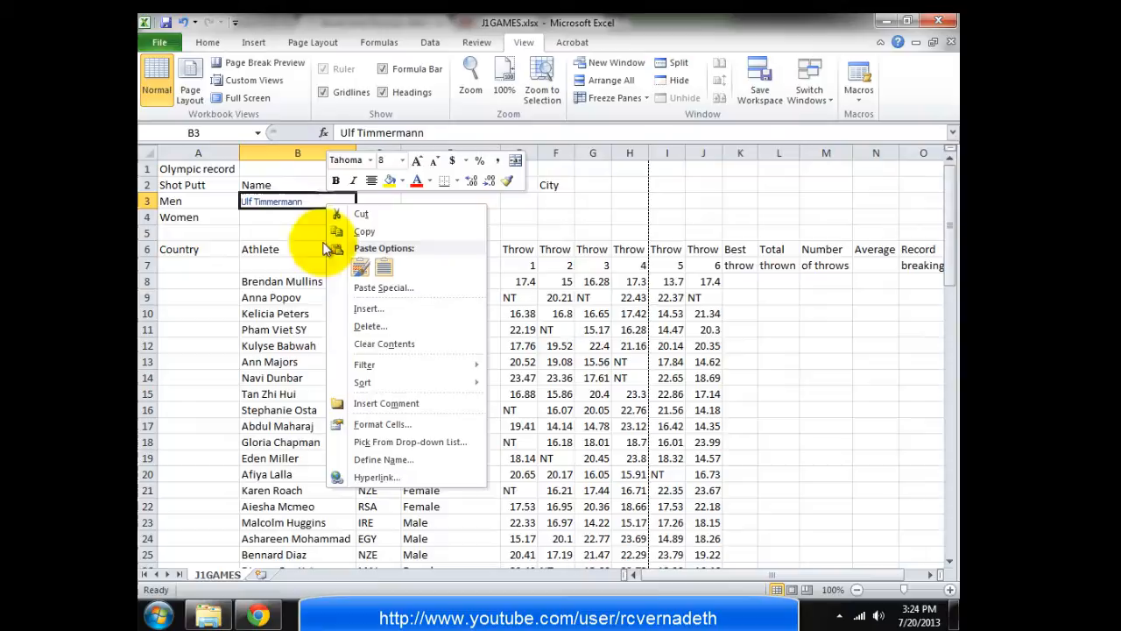
left_click(378, 477)
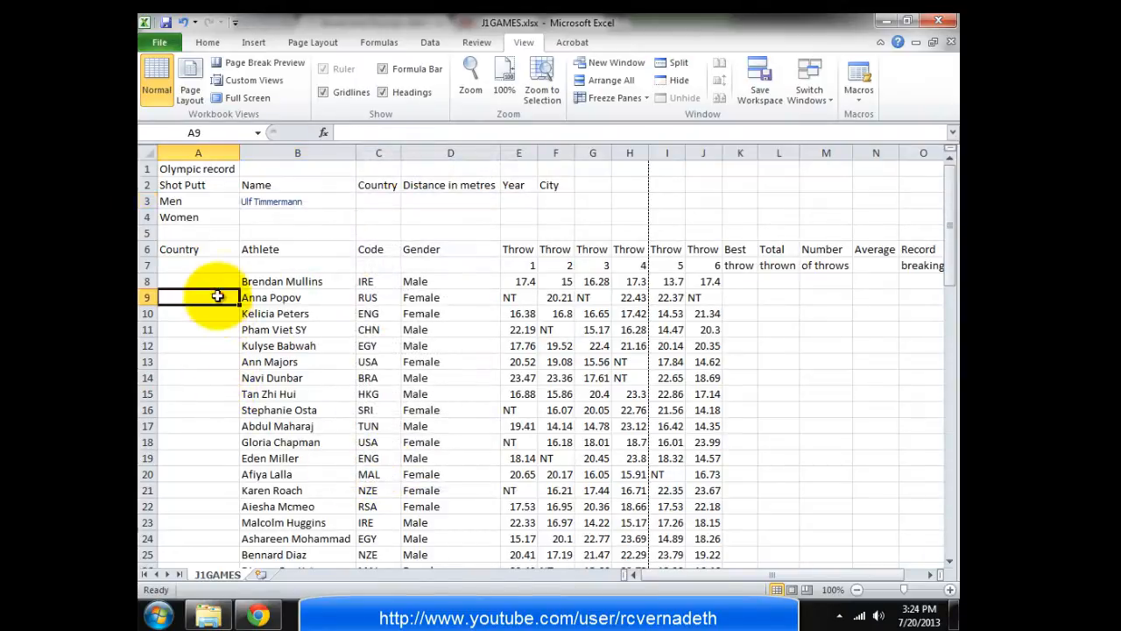
Open Insert Hyperlink for the B3 name and close it without changes
right_click(264, 200)
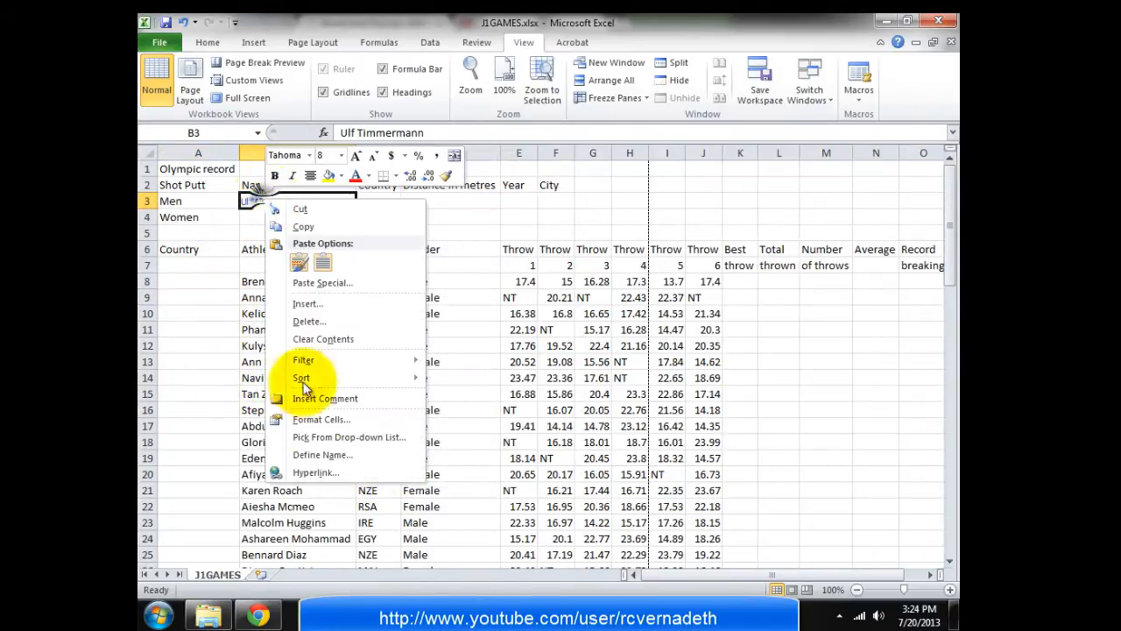
left_click(316, 474)
left_click_drag(287, 338, 372, 278)
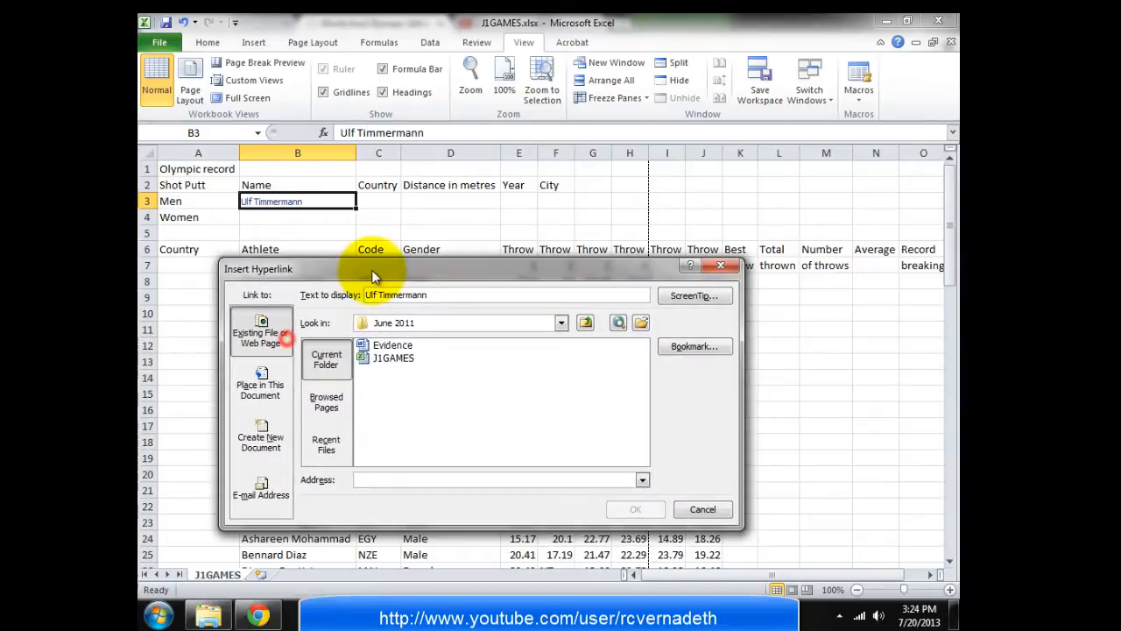
left_click(719, 273)
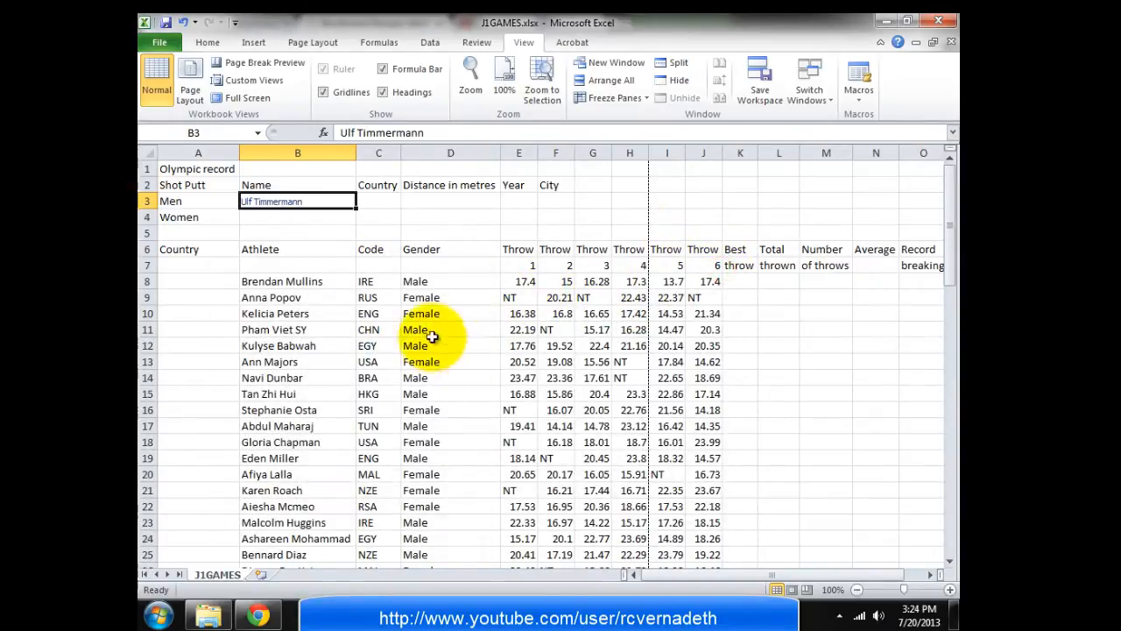
Paste the women's record holder's name into B4 using Match Destination Formatting
key("alt+Tab")
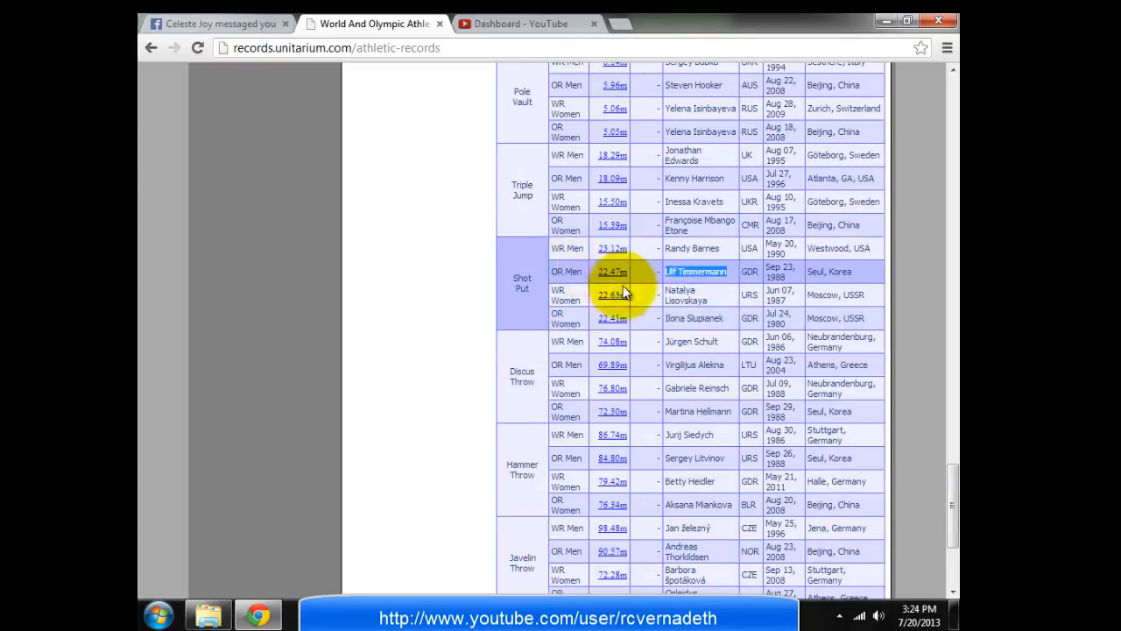
left_click_drag(731, 318, 668, 319)
key("ctrl+c")
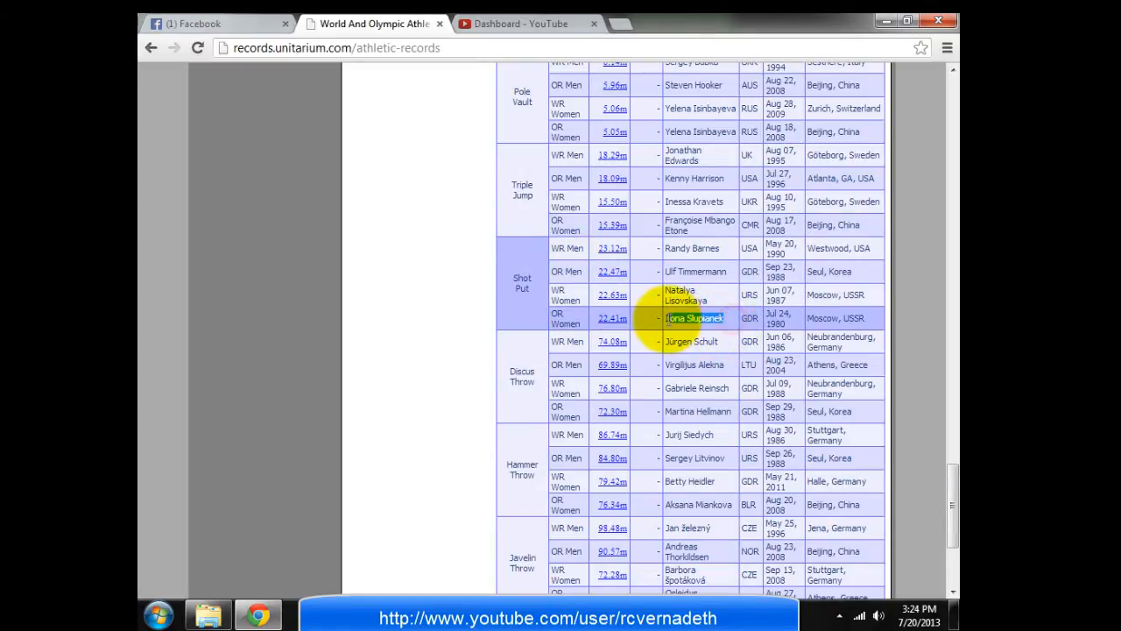
key("alt+Tab")
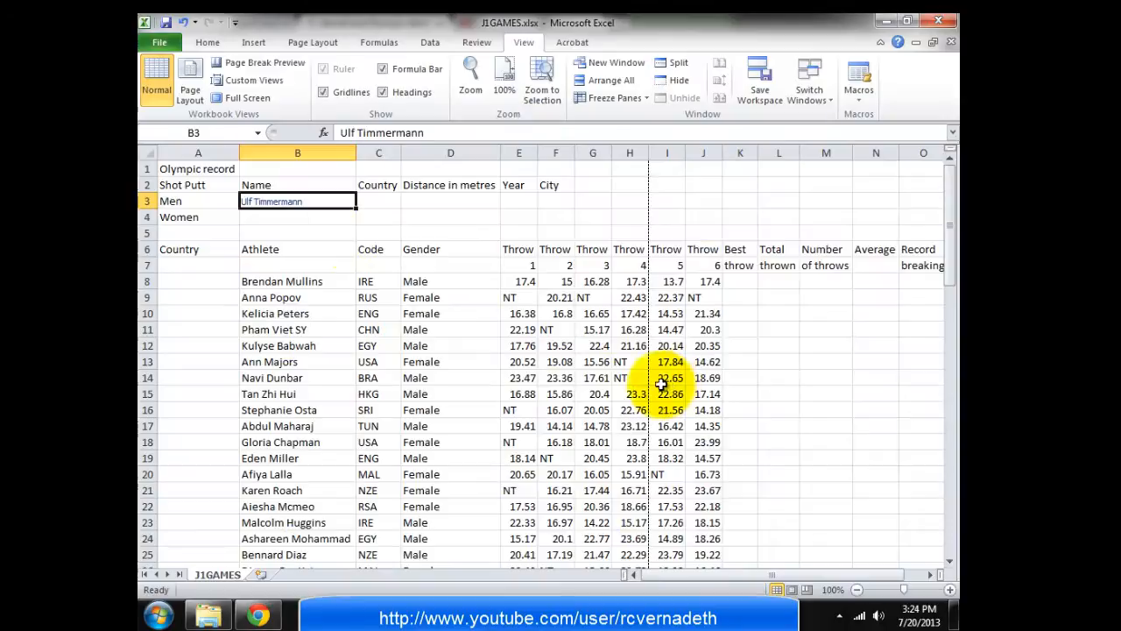
left_click(324, 217)
key("ctrl+v")
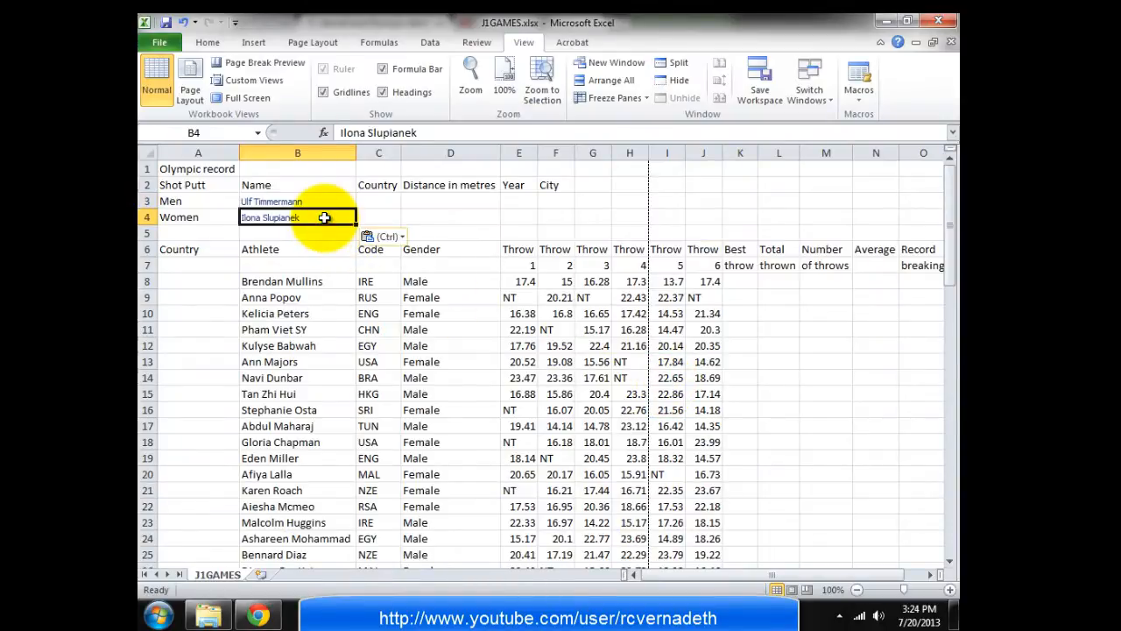
left_click(402, 238)
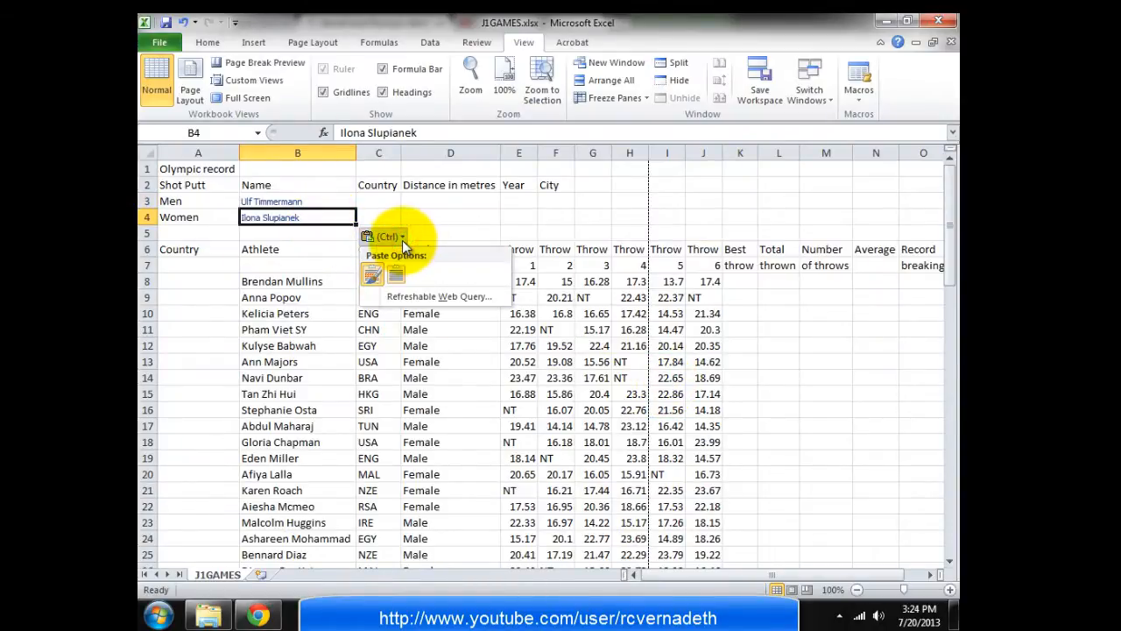
left_click(396, 275)
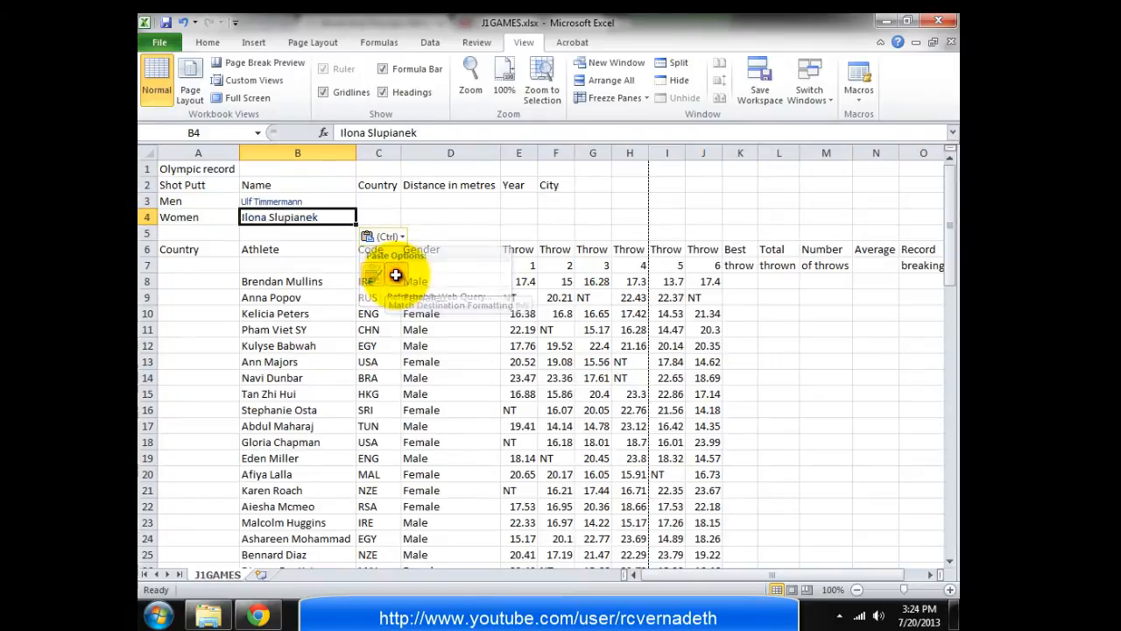
left_click(317, 319)
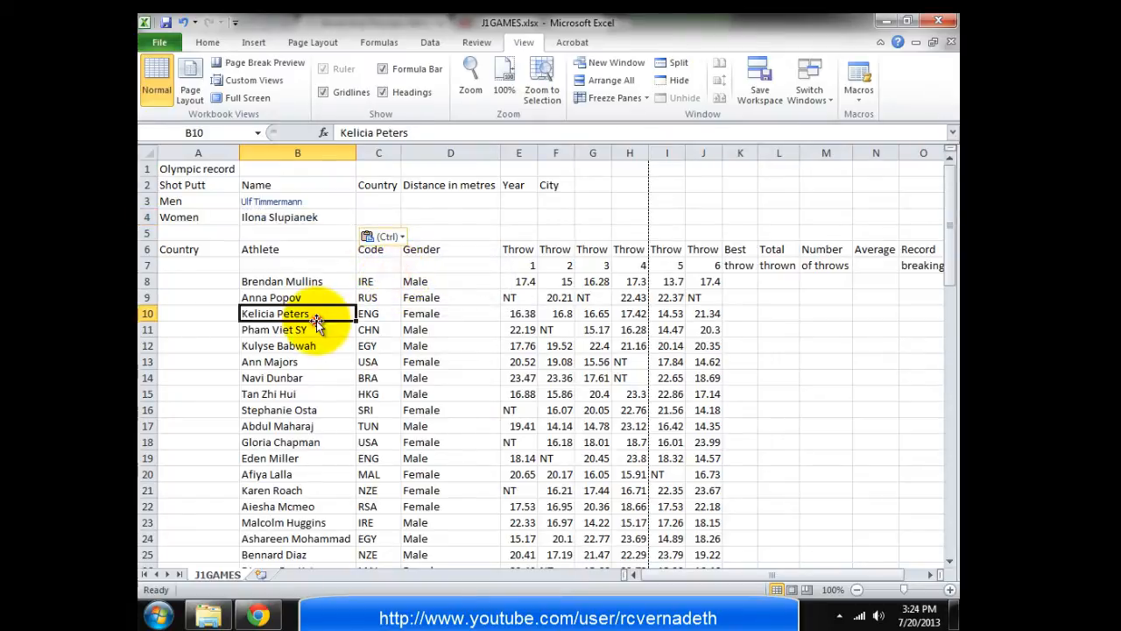
Select C3, then scroll the records page back to the Shot Put rows' country codes
left_click(377, 202)
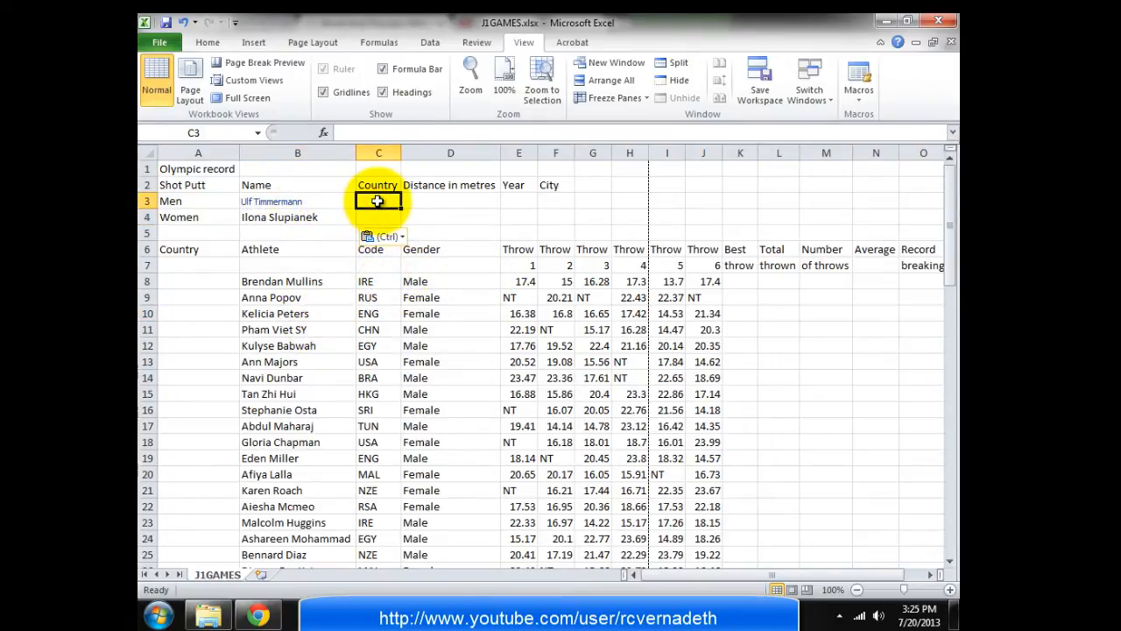
key("alt+Tab")
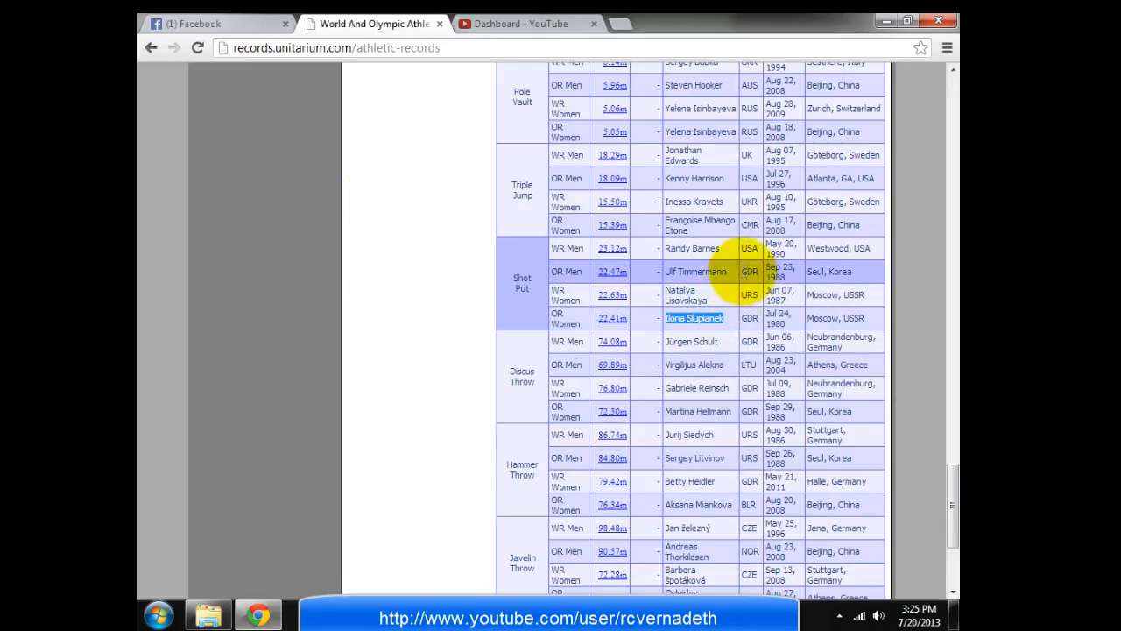
scroll(740, 272, "up", 20)
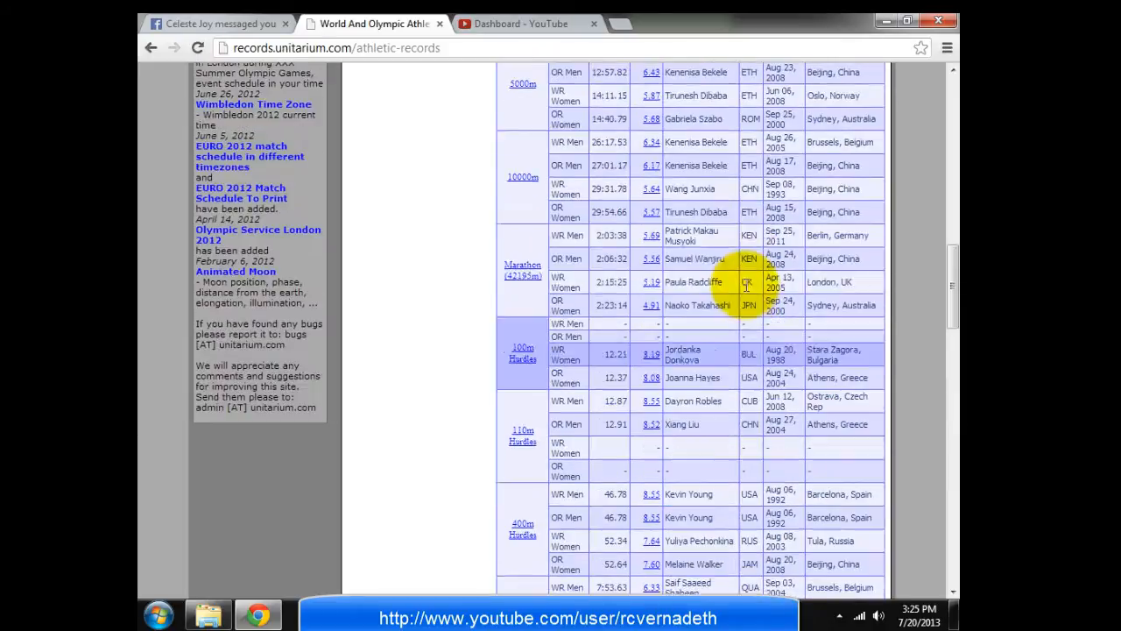
scroll(745, 286, "up", 3)
scroll(740, 333, "down", 5)
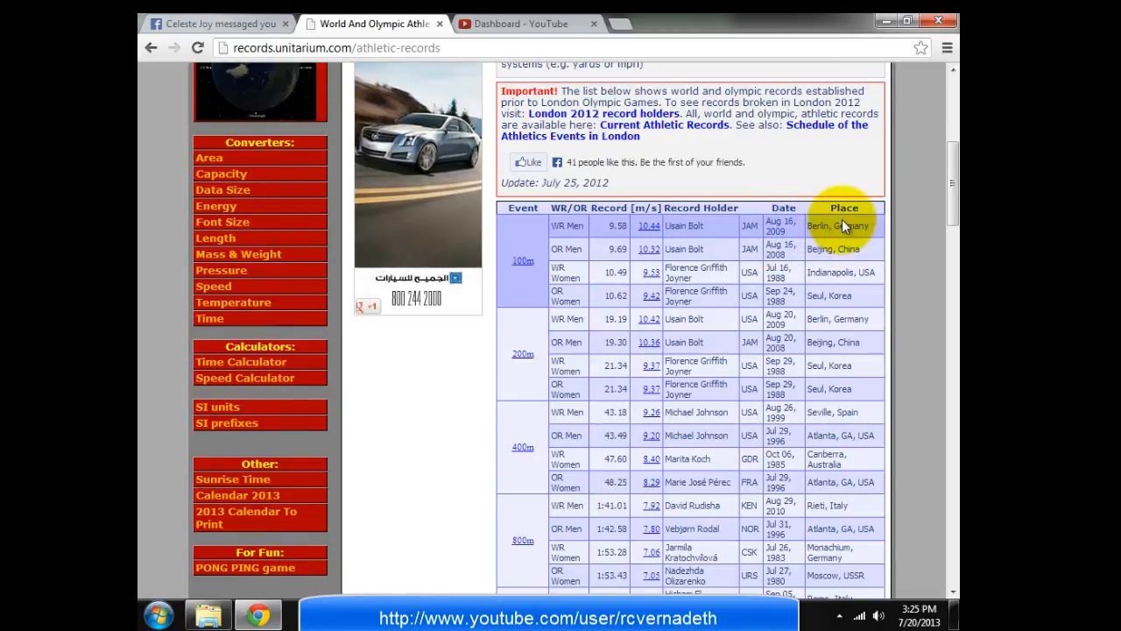
scroll(842, 219, "down", 15)
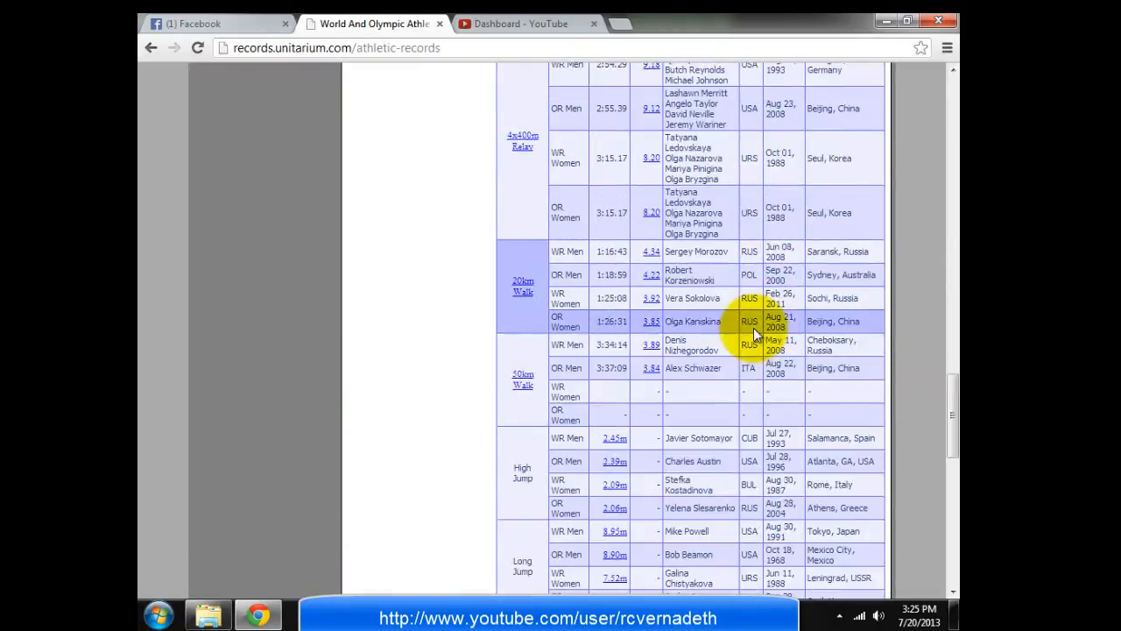
scroll(753, 327, "down", 6)
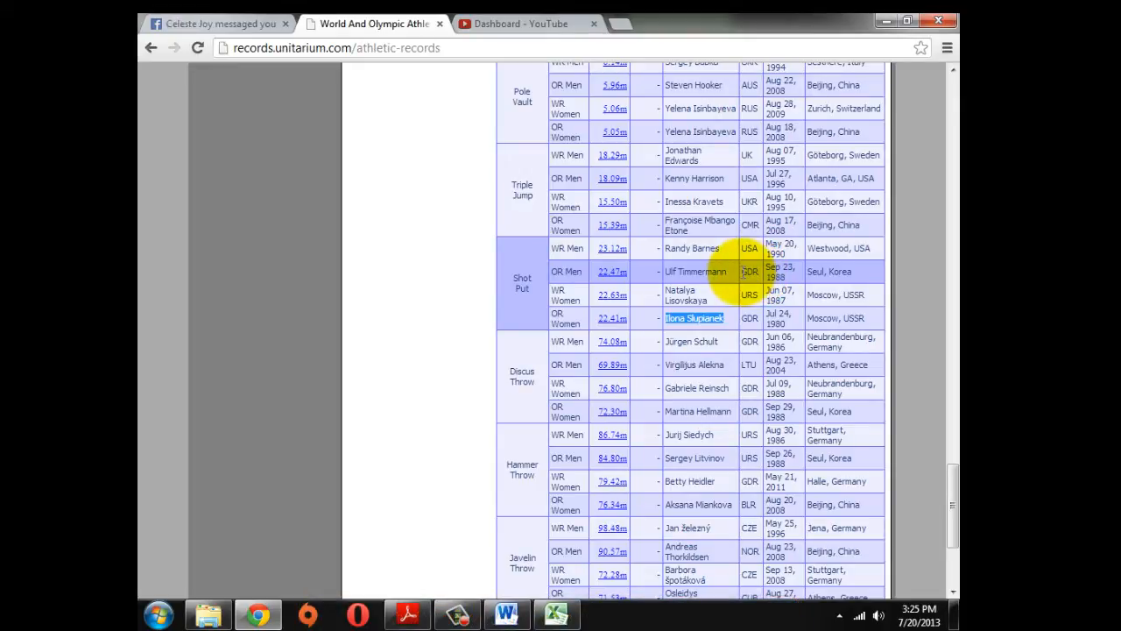
Enter GDR as the country in C3 and C4, checking the records page
key("alt+Tab")
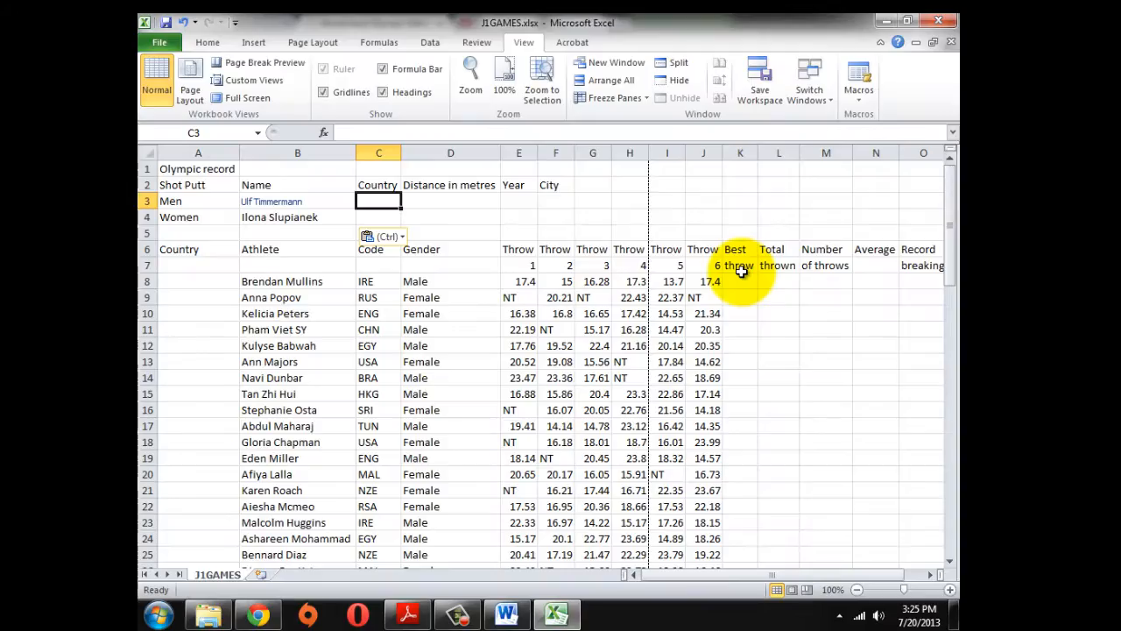
type("G")
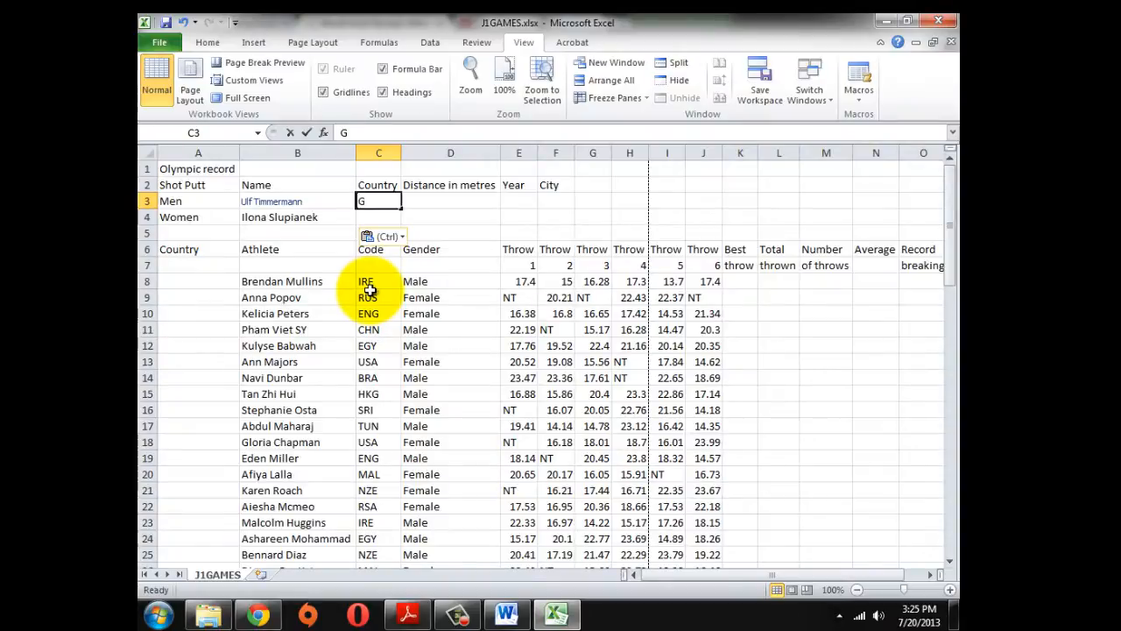
type("DR")
key("Return")
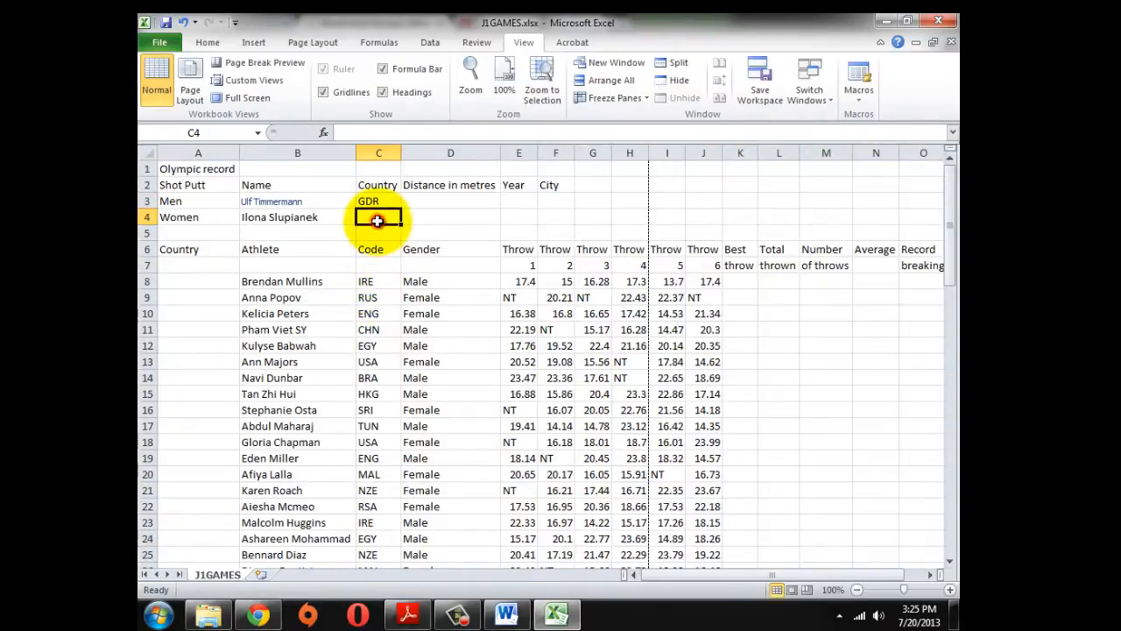
key("alt+Tab")
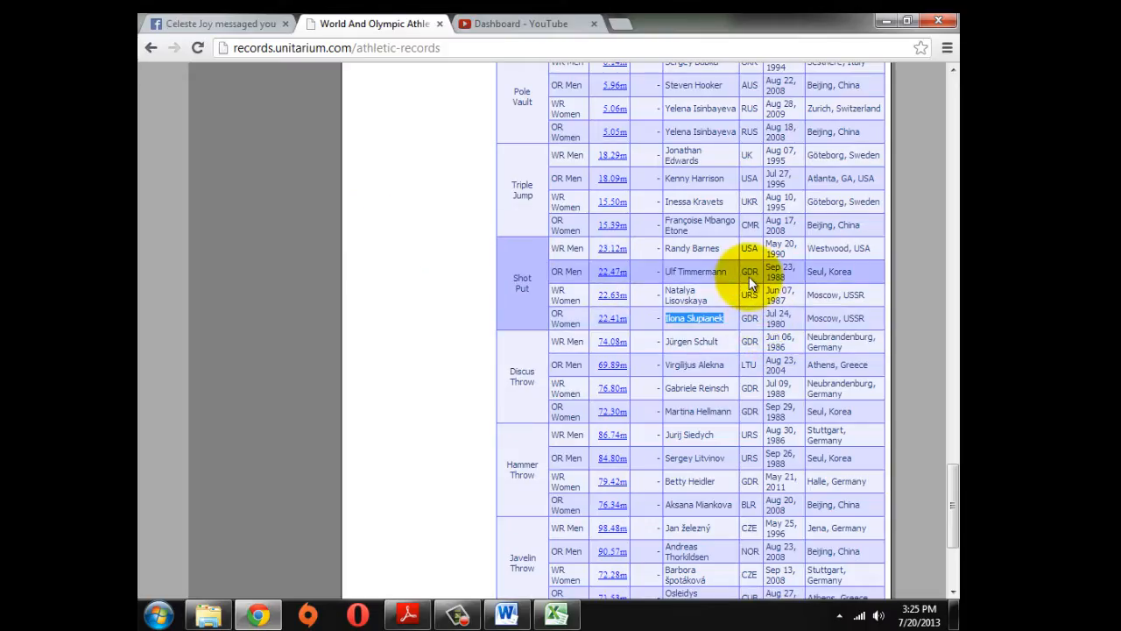
key("alt+Tab")
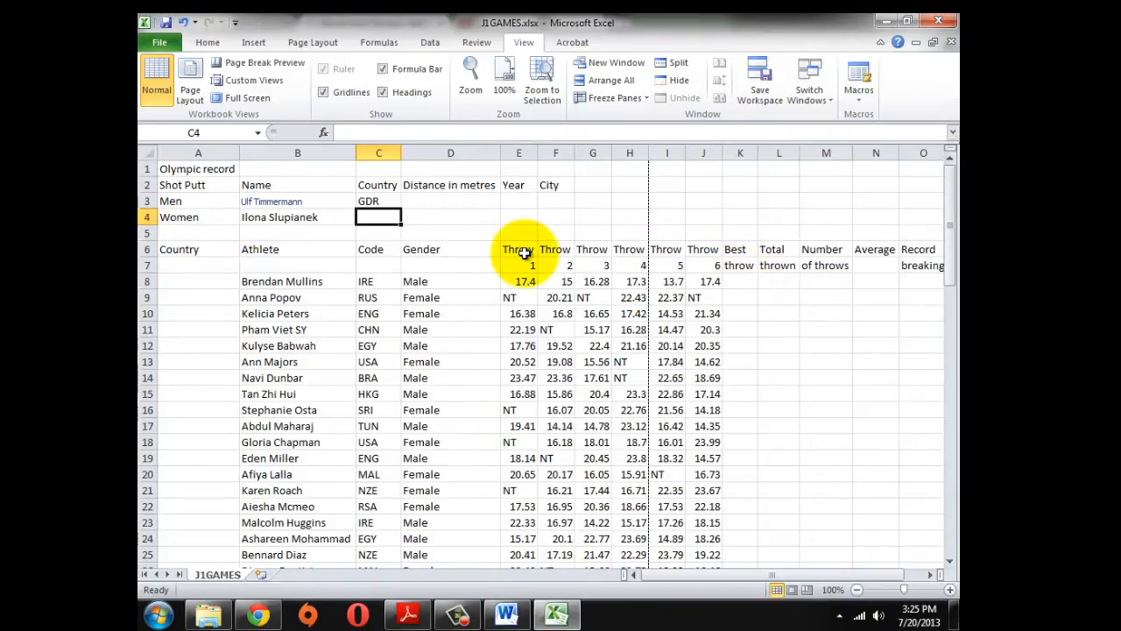
type("GDR")
key("alt+Tab")
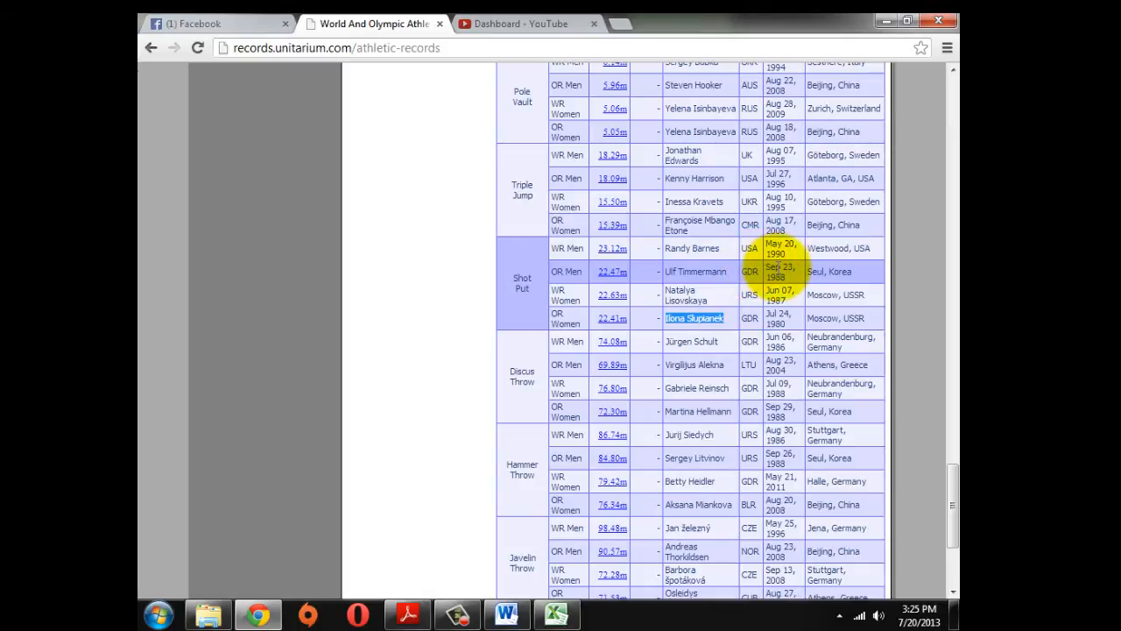
key("alt+Tab")
key("alt+Tab")
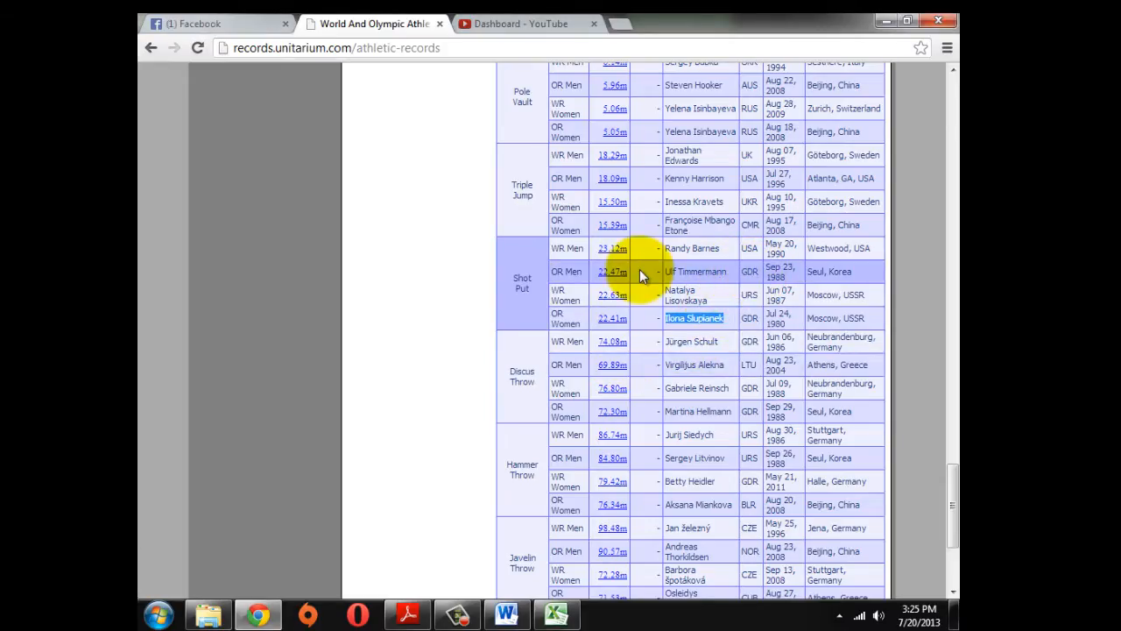
key("alt+Tab")
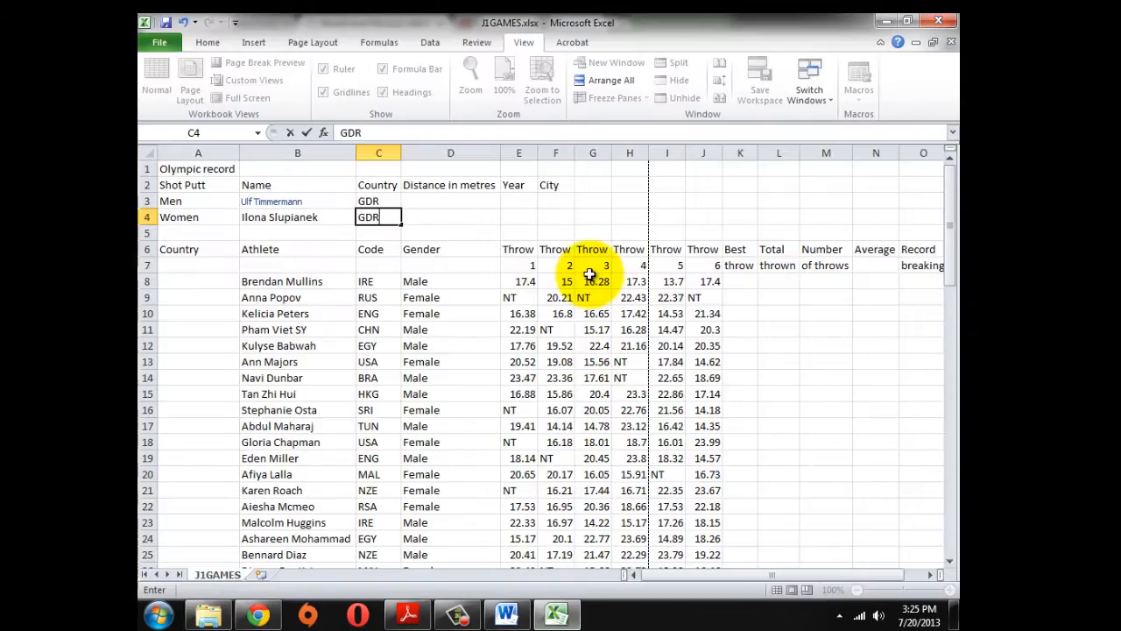
key("Up")
Enter distances 22.47 in D3 and 22.41 in D4
key("Right")
type("22")
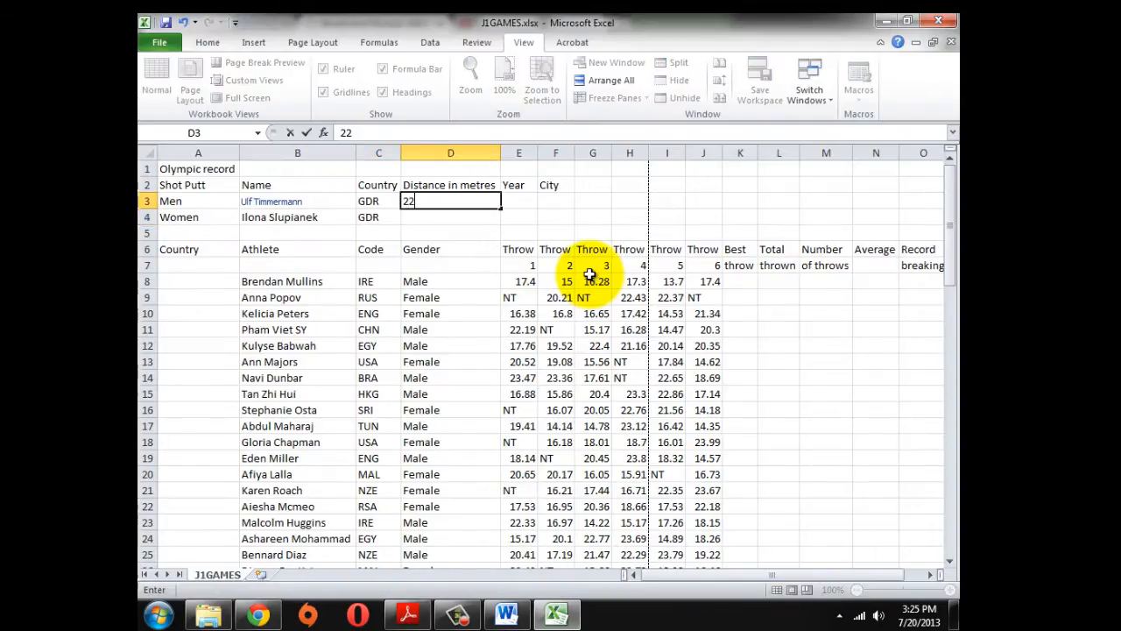
type(".47")
key("alt+Tab")
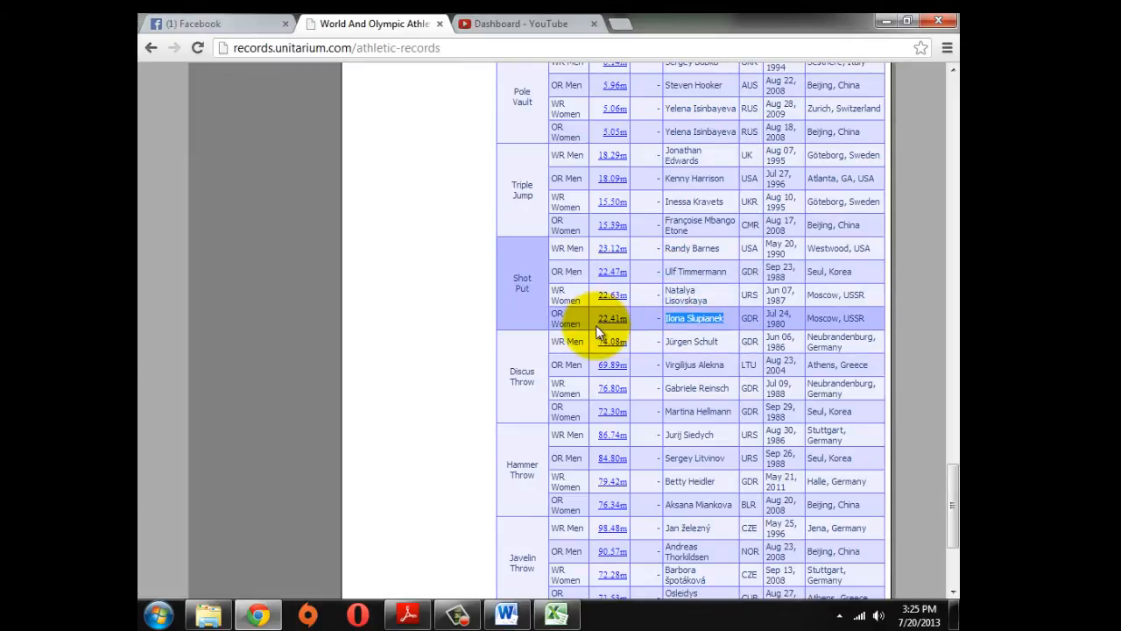
key("alt+Tab")
key("Return")
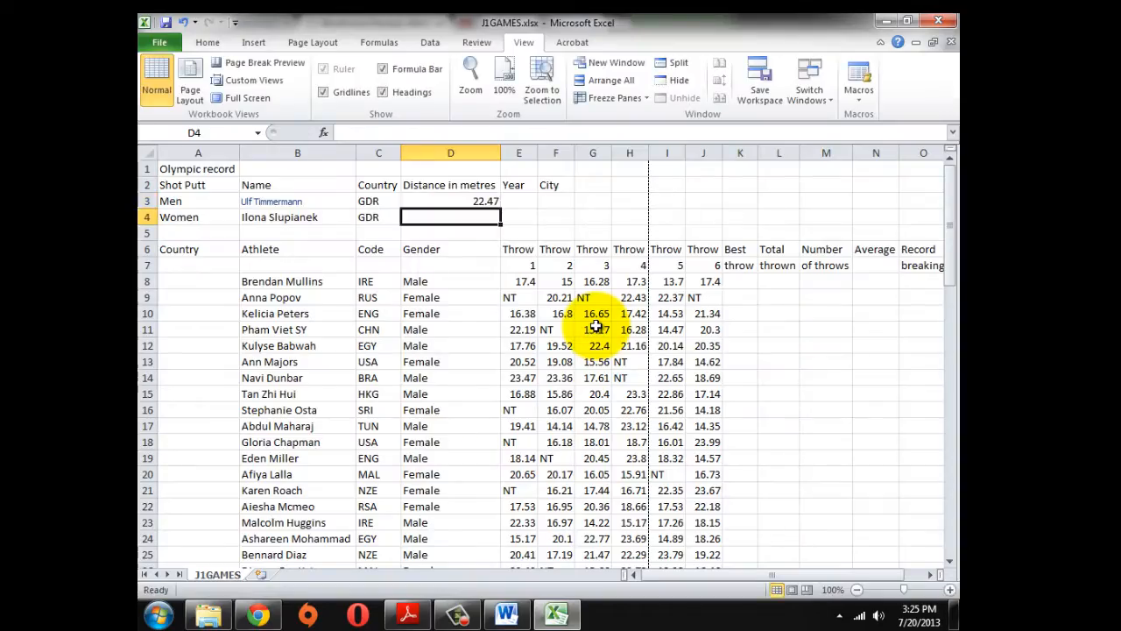
type("22.41")
key("Return")
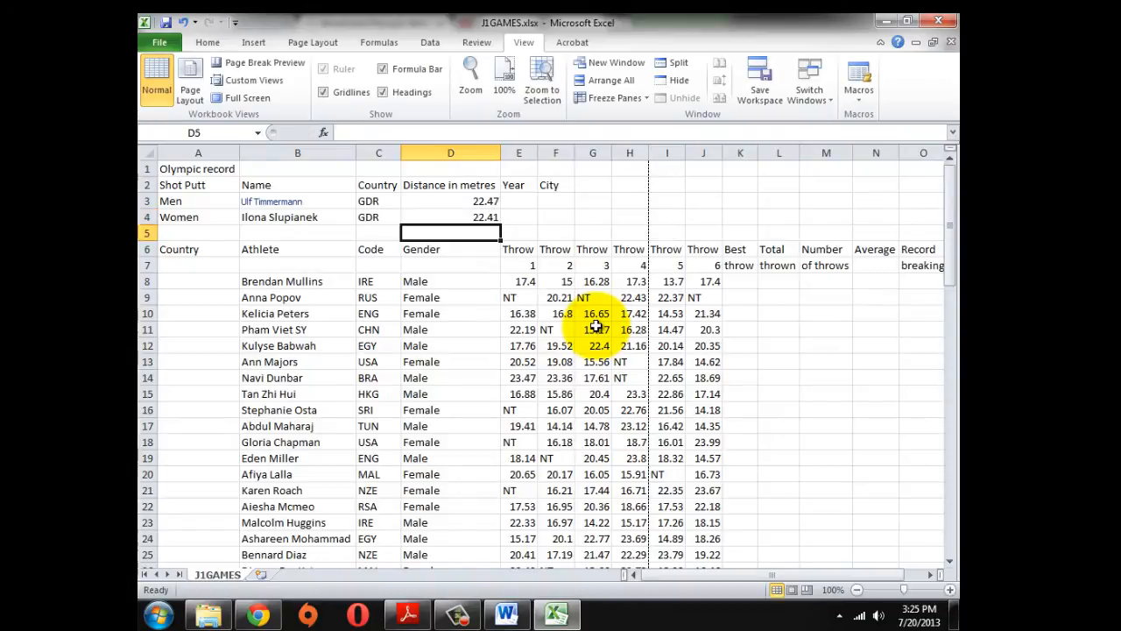
key("alt+Tab")
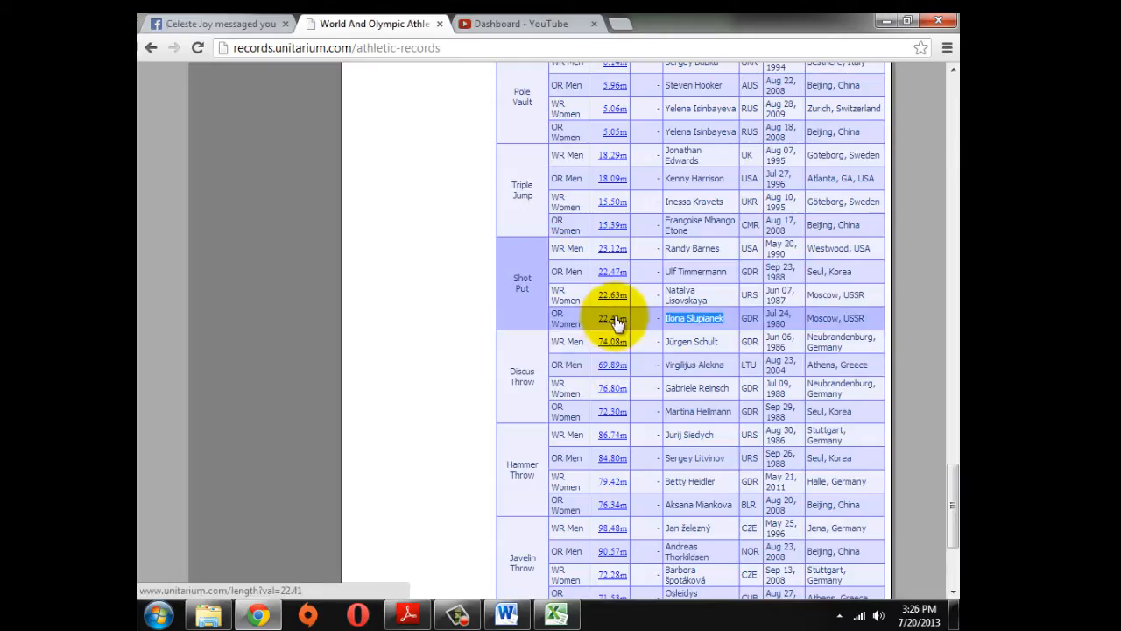
key("alt+Tab")
left_click(465, 187)
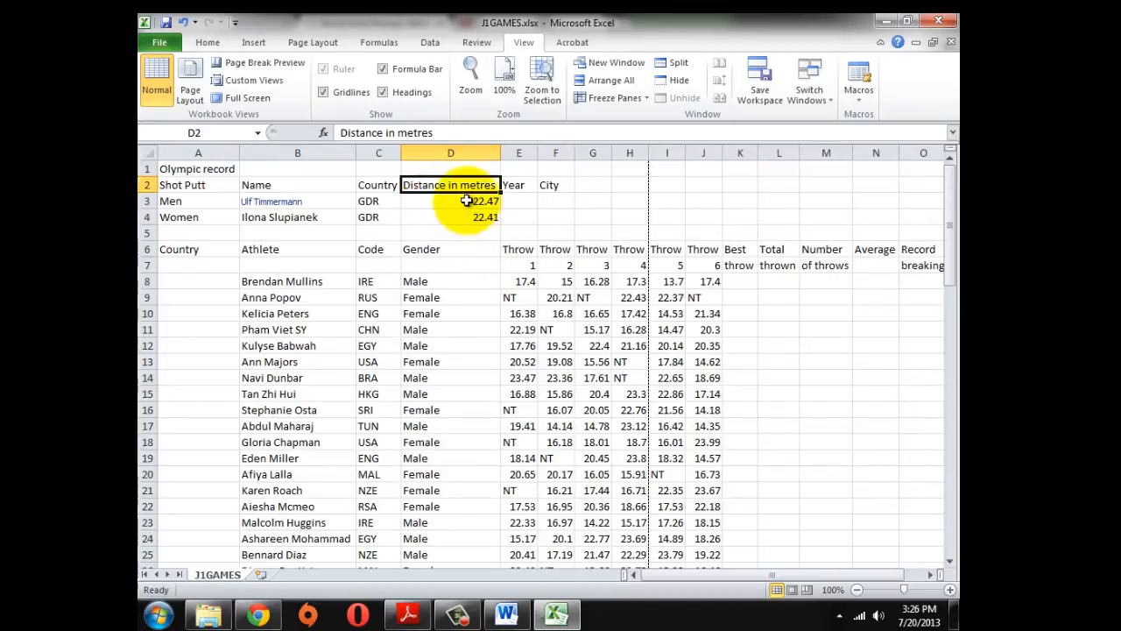
Enter record years 1988 in E3 and 1980 in E4, checking dates on the records page
left_click(457, 202)
key("alt+Tab")
key("alt+Tab")
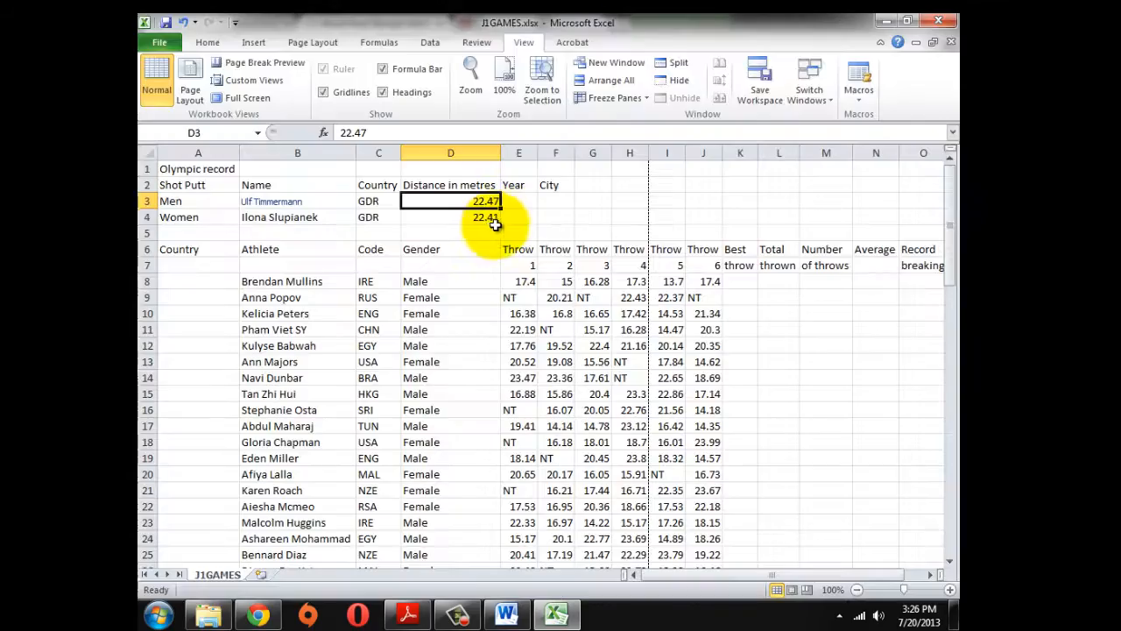
key("alt+Tab")
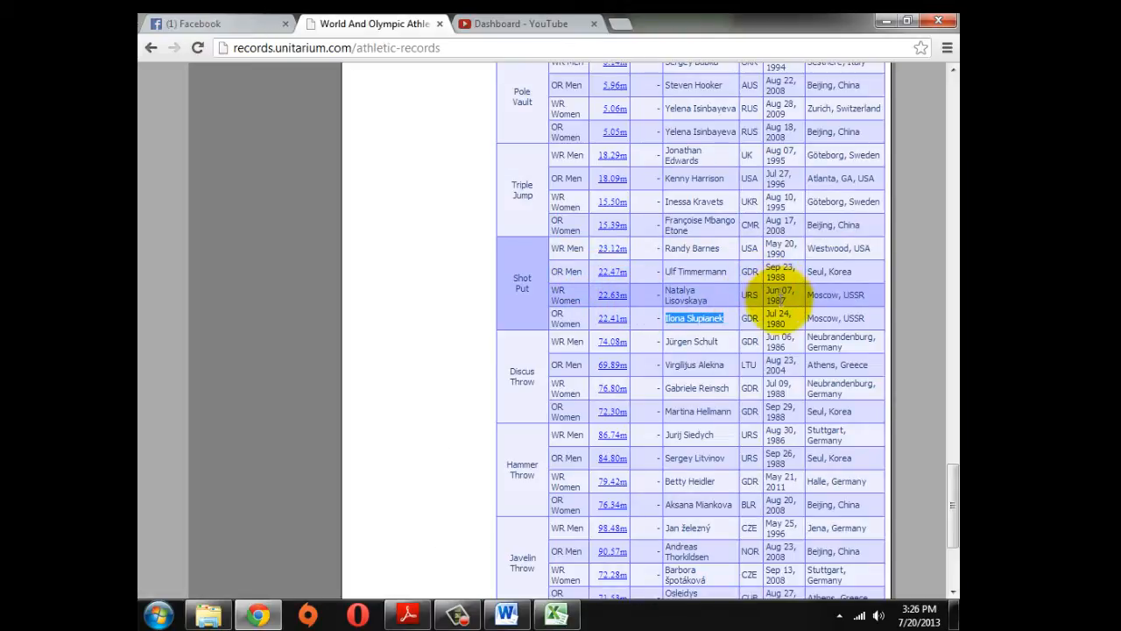
key("alt+Tab")
left_click(518, 200)
type("1988")
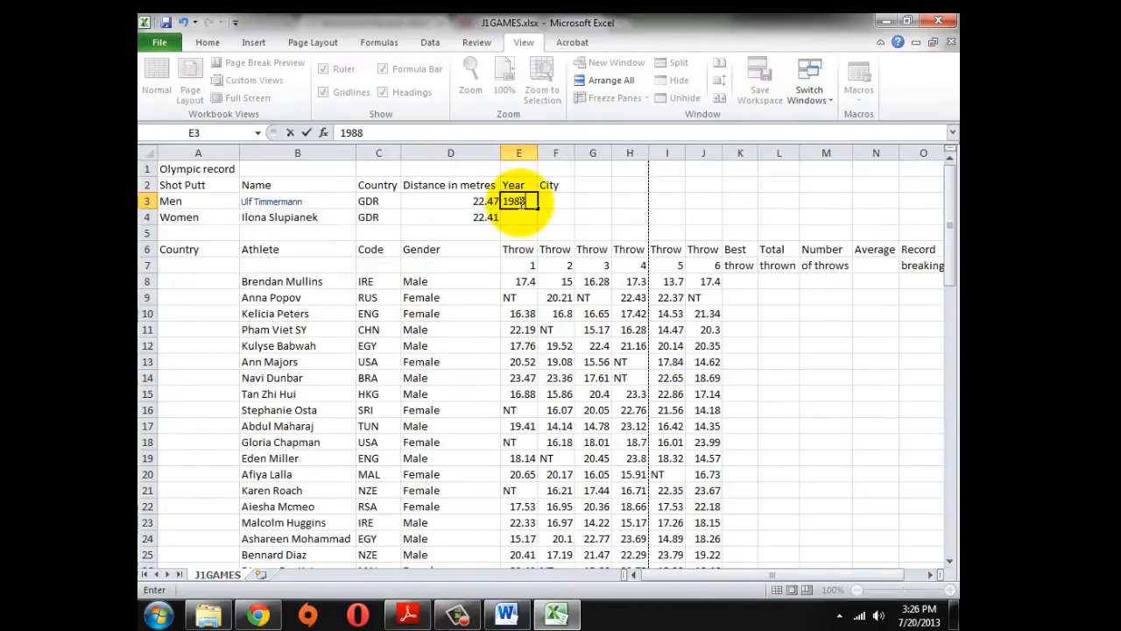
key("Return")
type("1980")
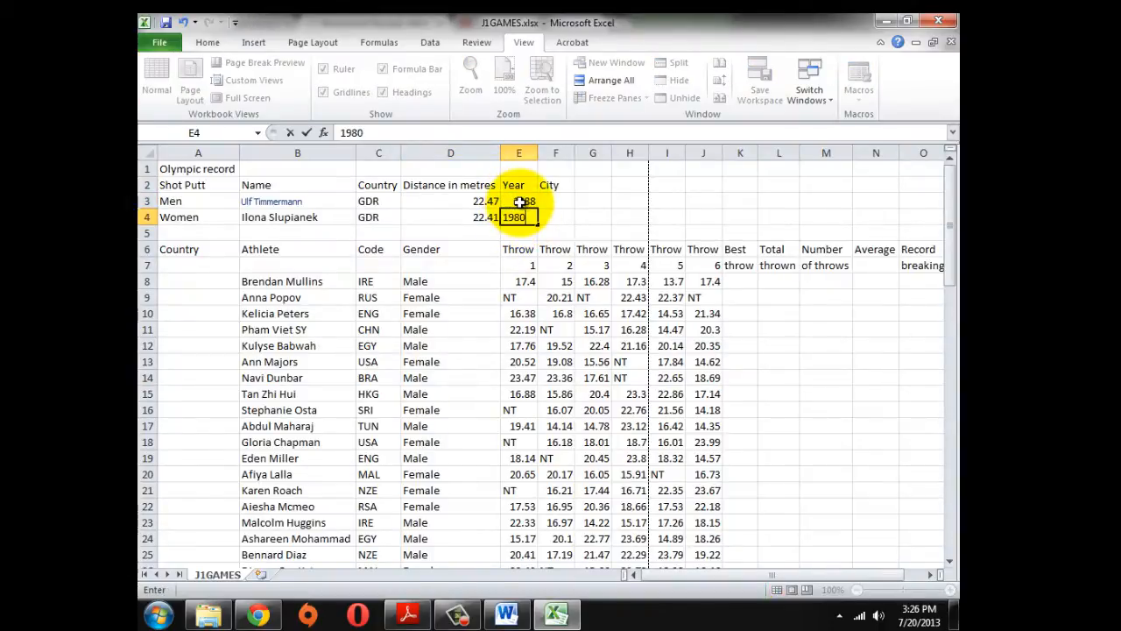
key("alt+Tab")
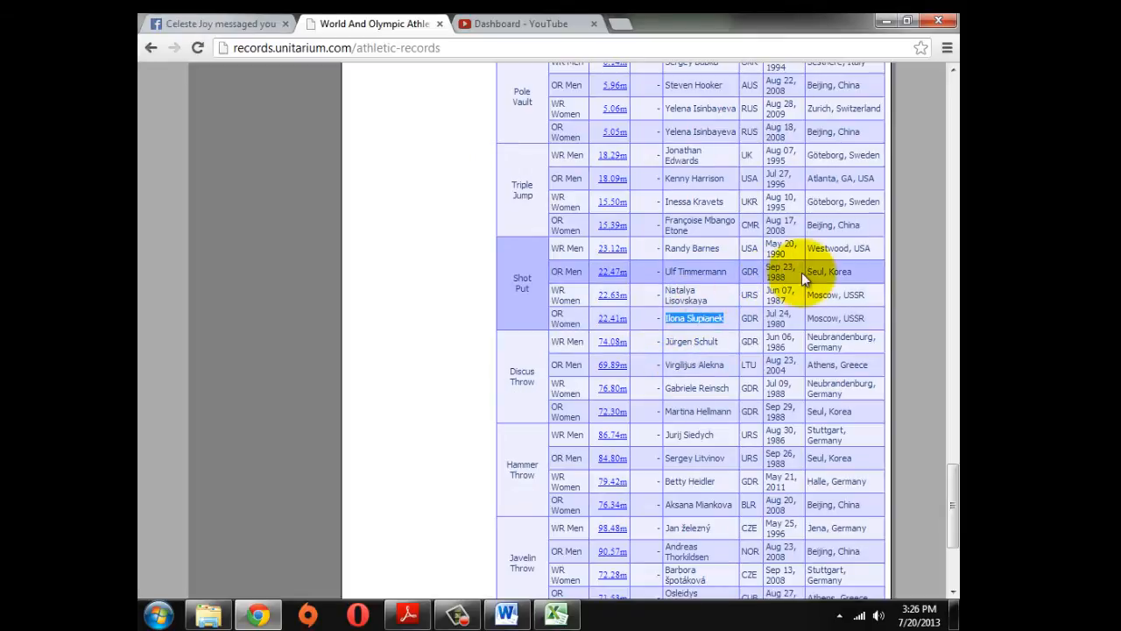
key("alt+Tab")
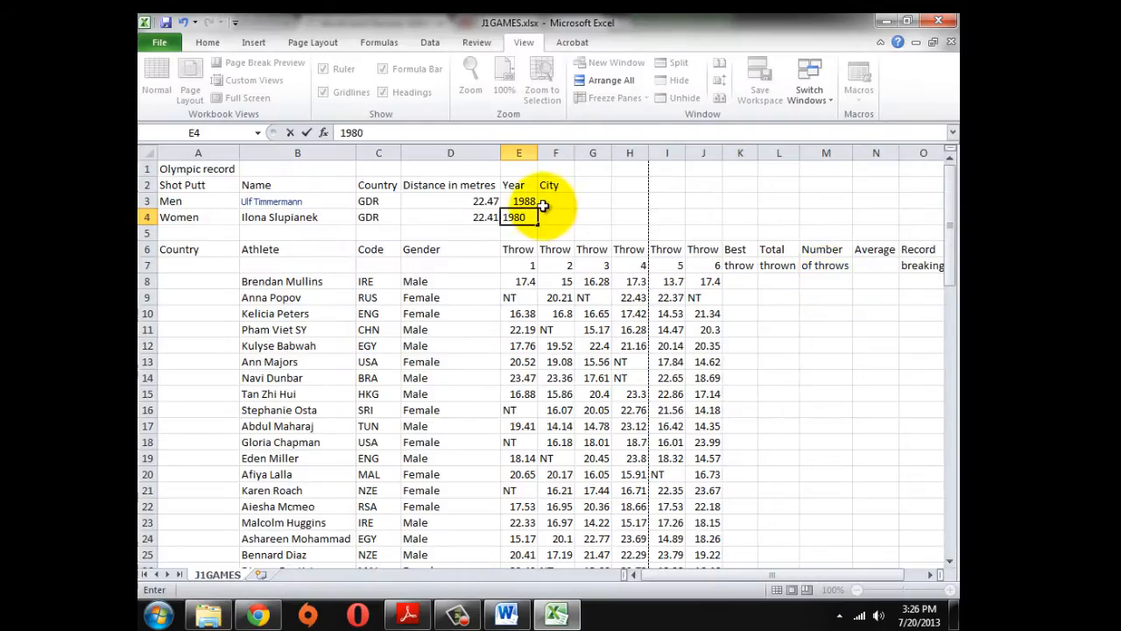
Enter host cities Seuol in F3 and Moscow in F4
key("alt+Tab")
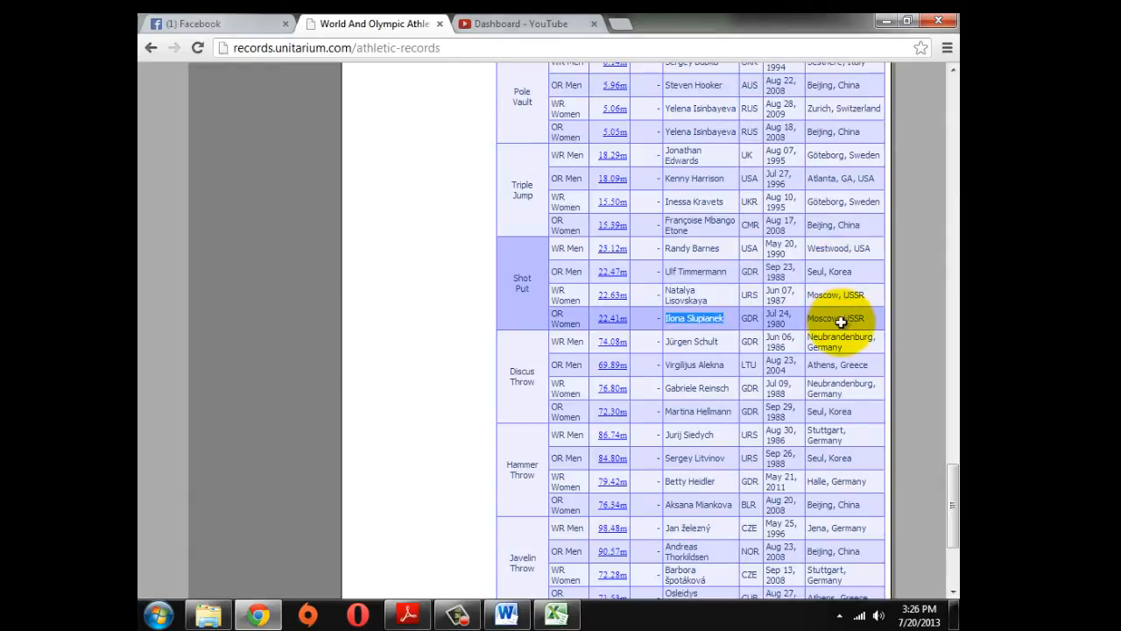
key("alt+Tab")
left_click(544, 206)
type("Seoul")
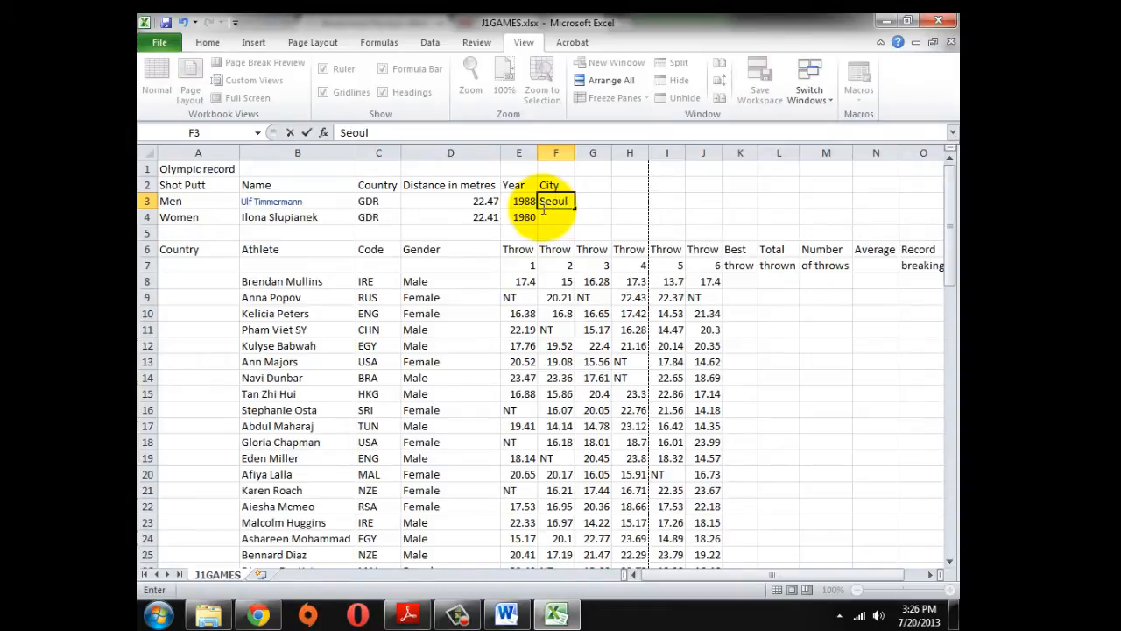
key("alt+Tab")
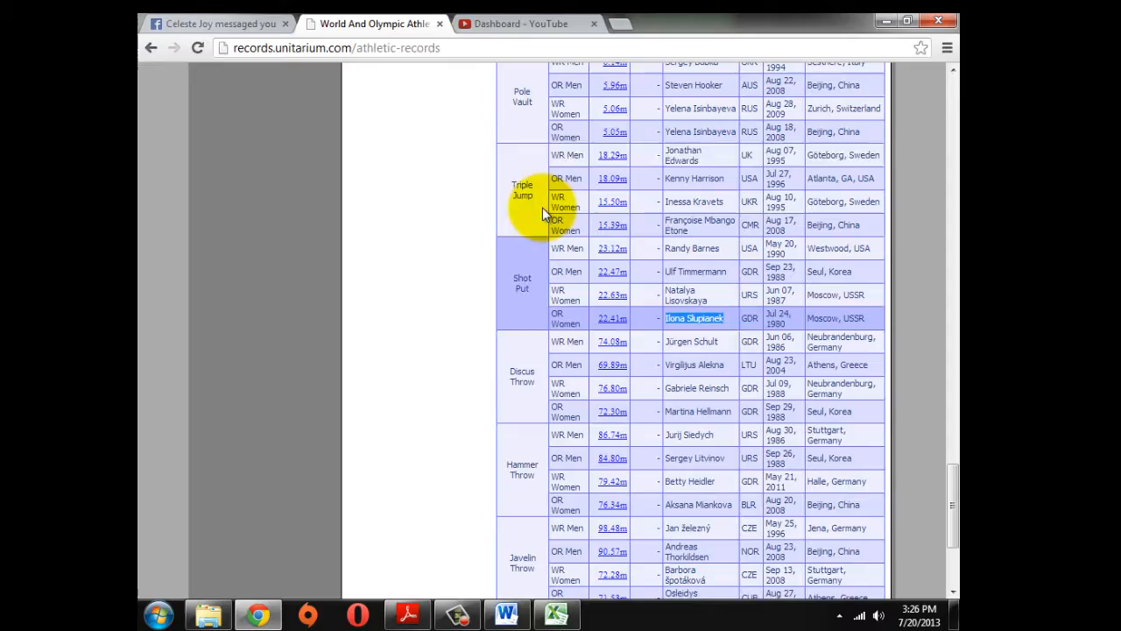
key("alt+Tab")
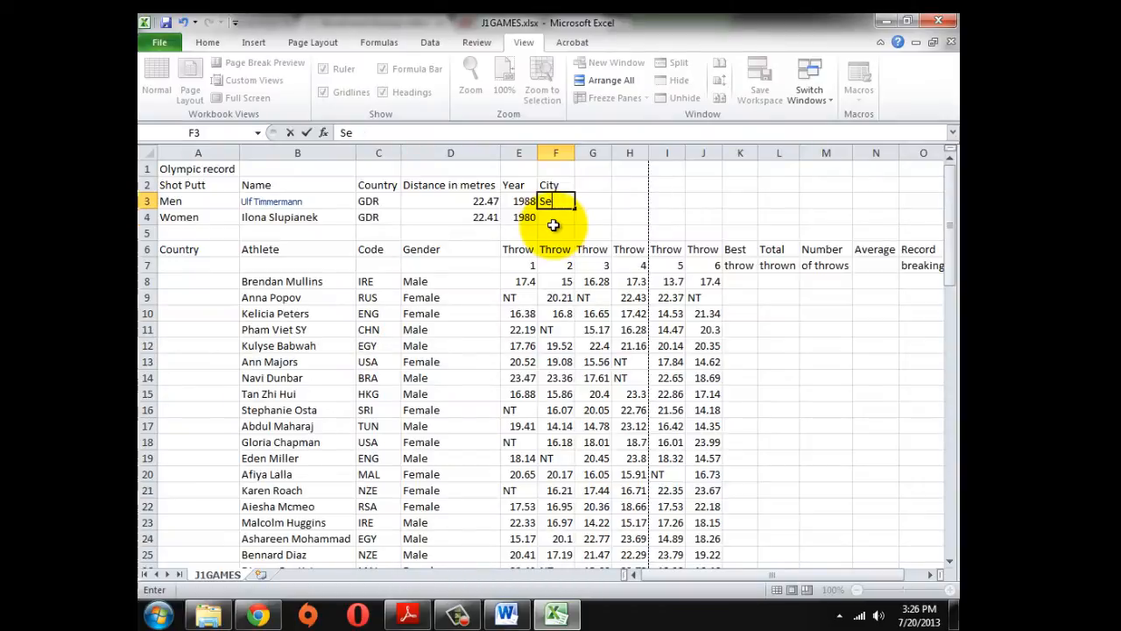
left_click(554, 225)
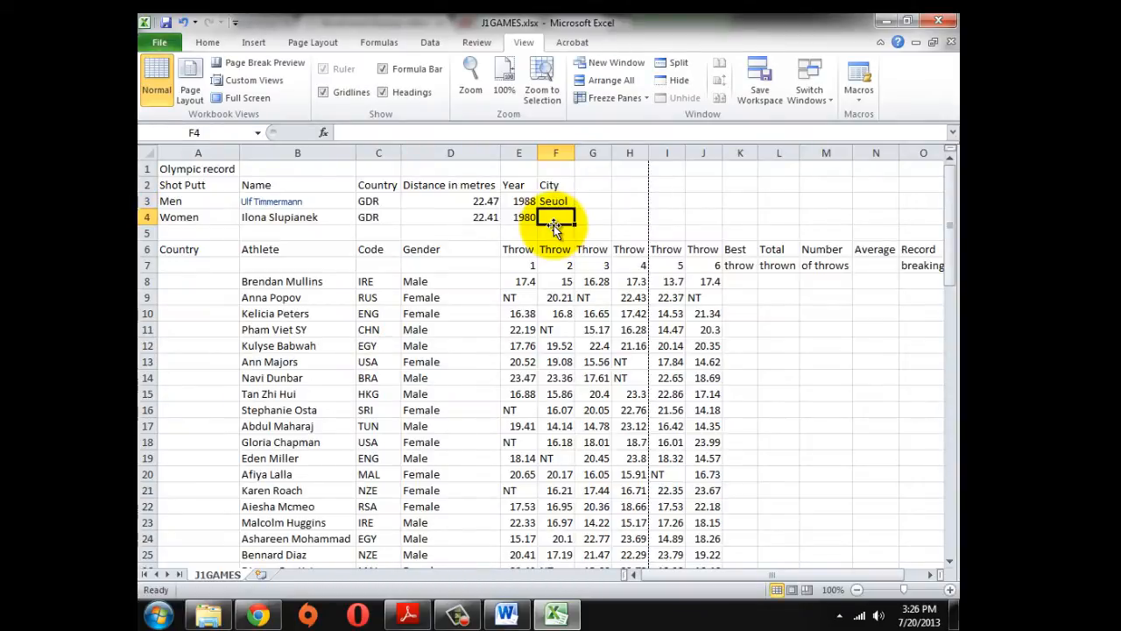
type("Mos")
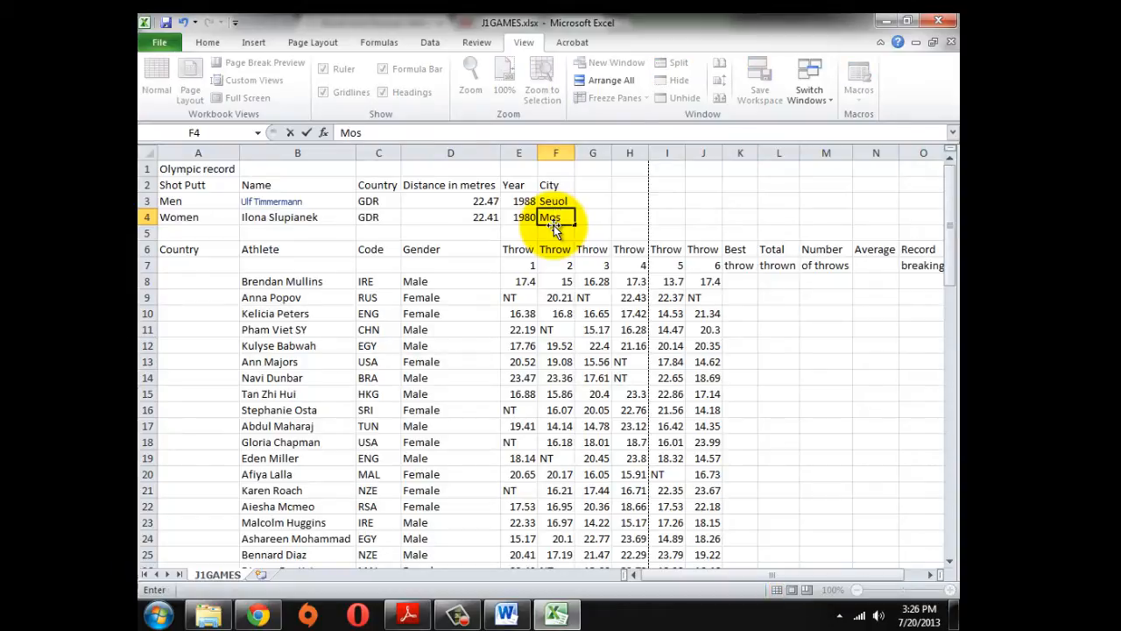
type("cow")
key("Return")
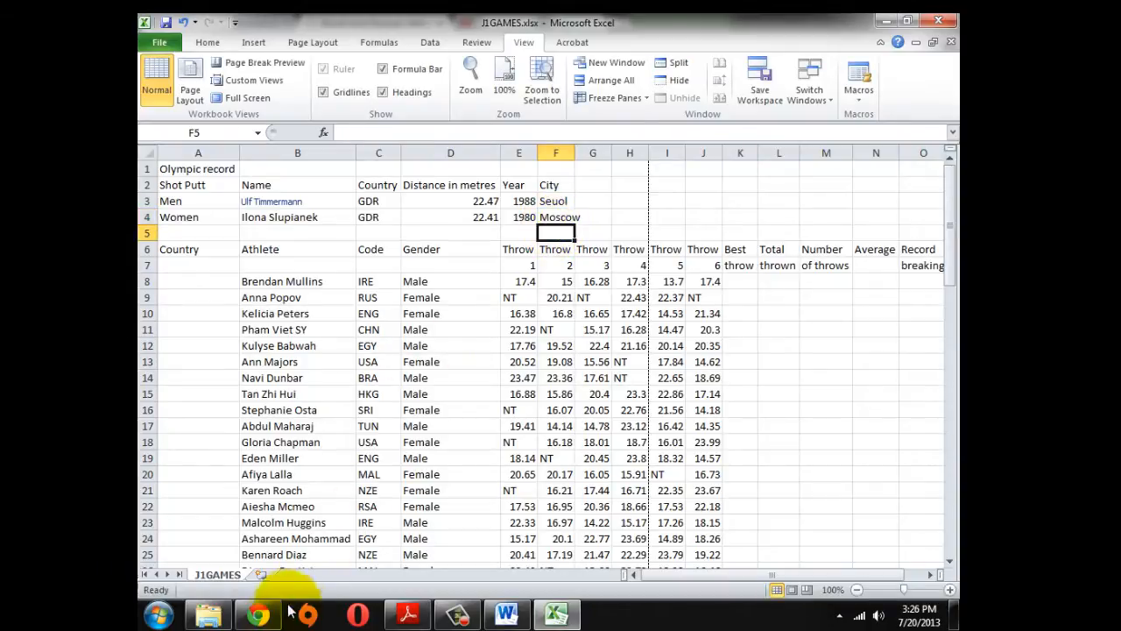
Search Google in a new Chrome tab for 'seuol' to confirm the spelling Seoul
left_click(258, 613)
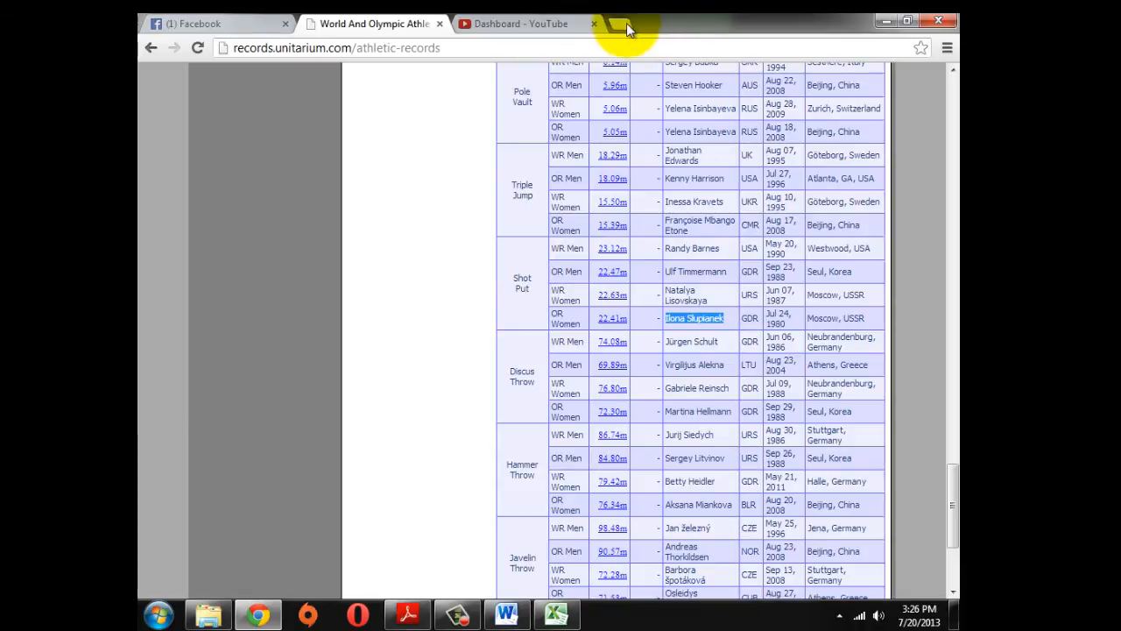
left_click(620, 25)
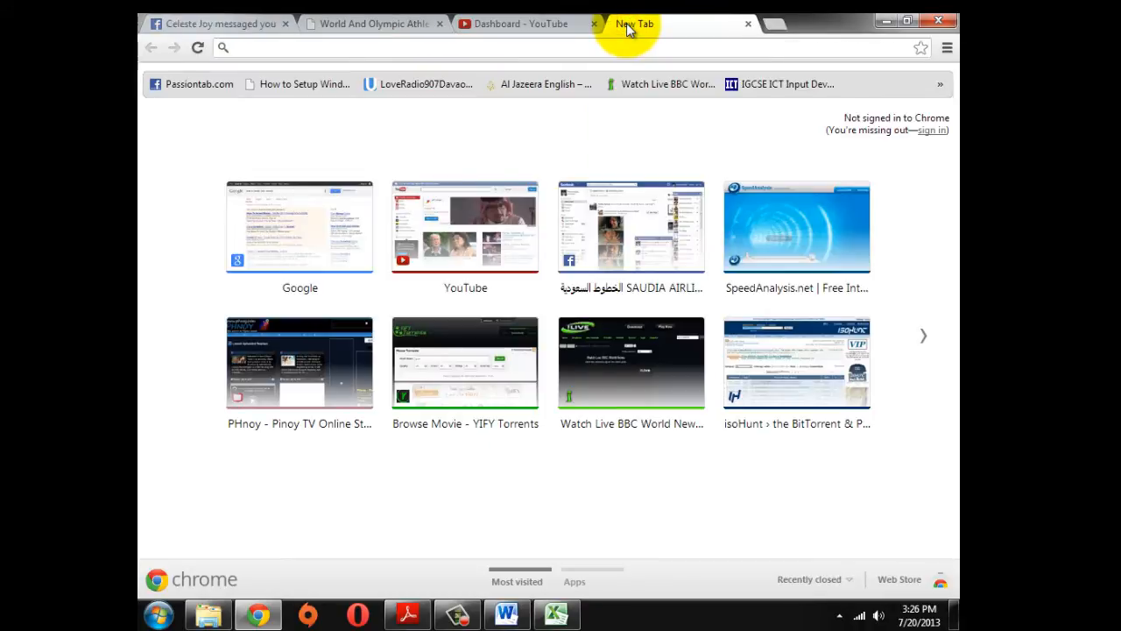
type("google.com")
key("Return")
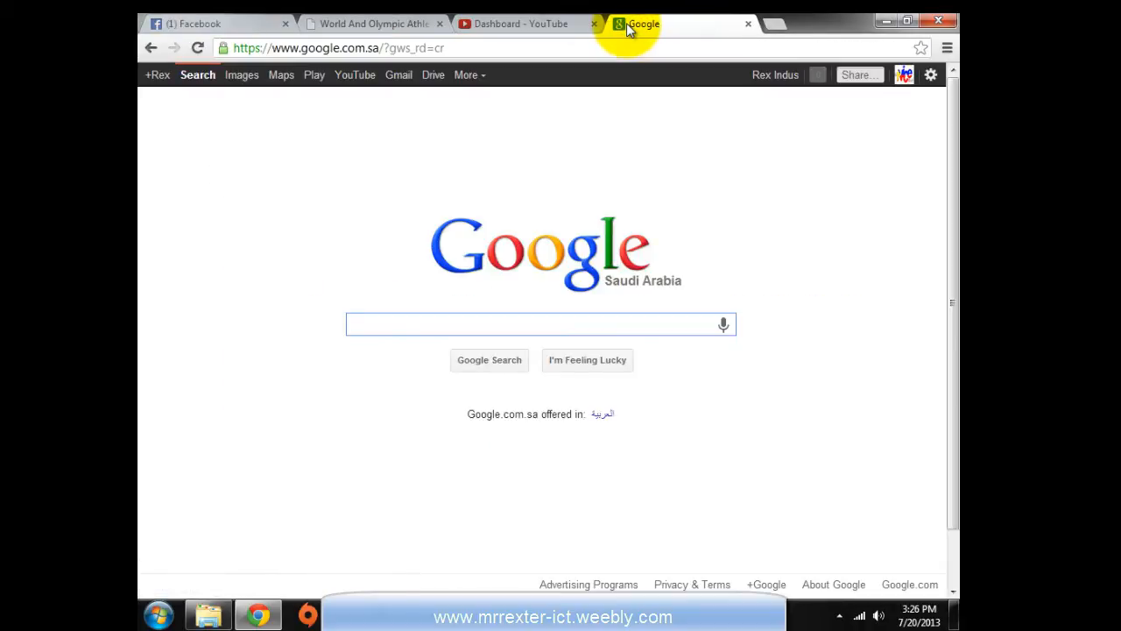
type("seuol")
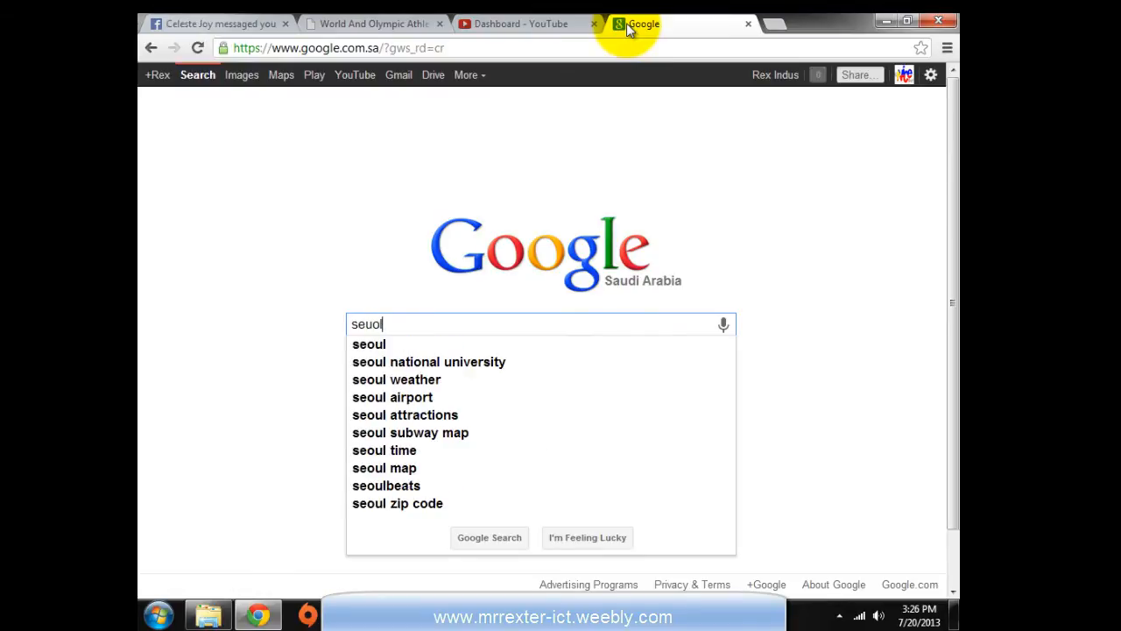
key("Return")
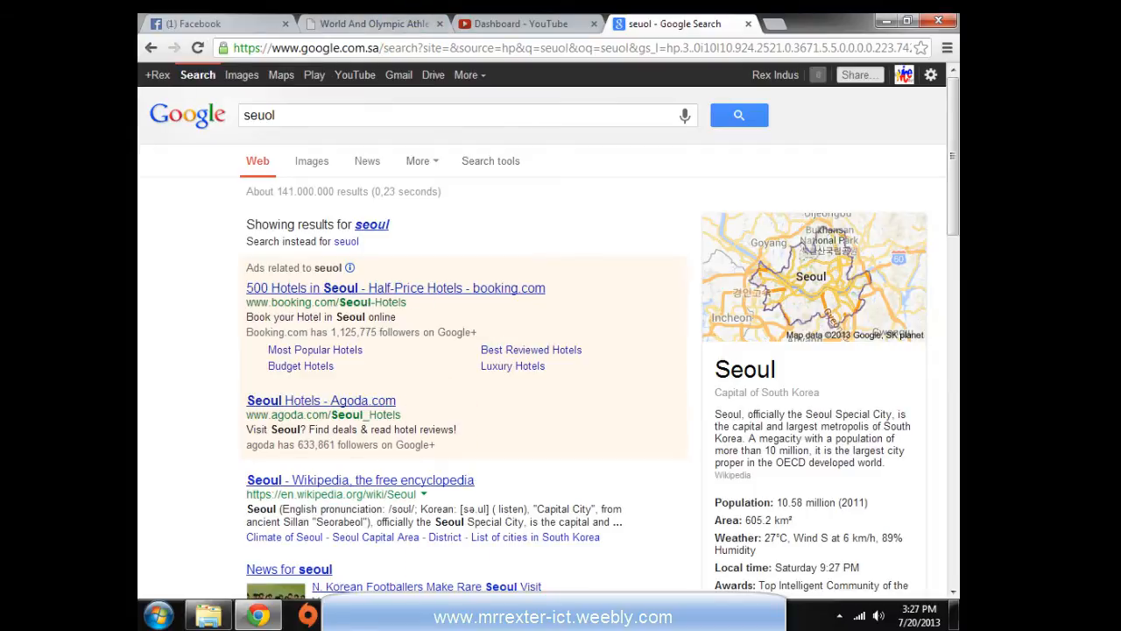
left_click(552, 613)
Correct the men's host city in F3 to Seoul
left_click(553, 202)
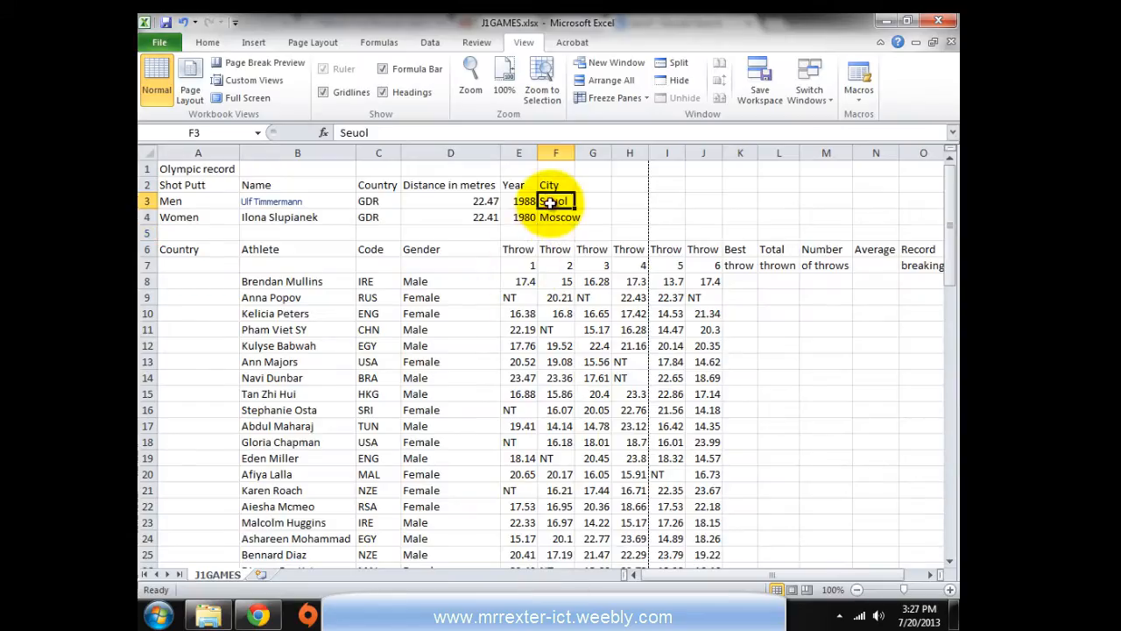
double_click(353, 133)
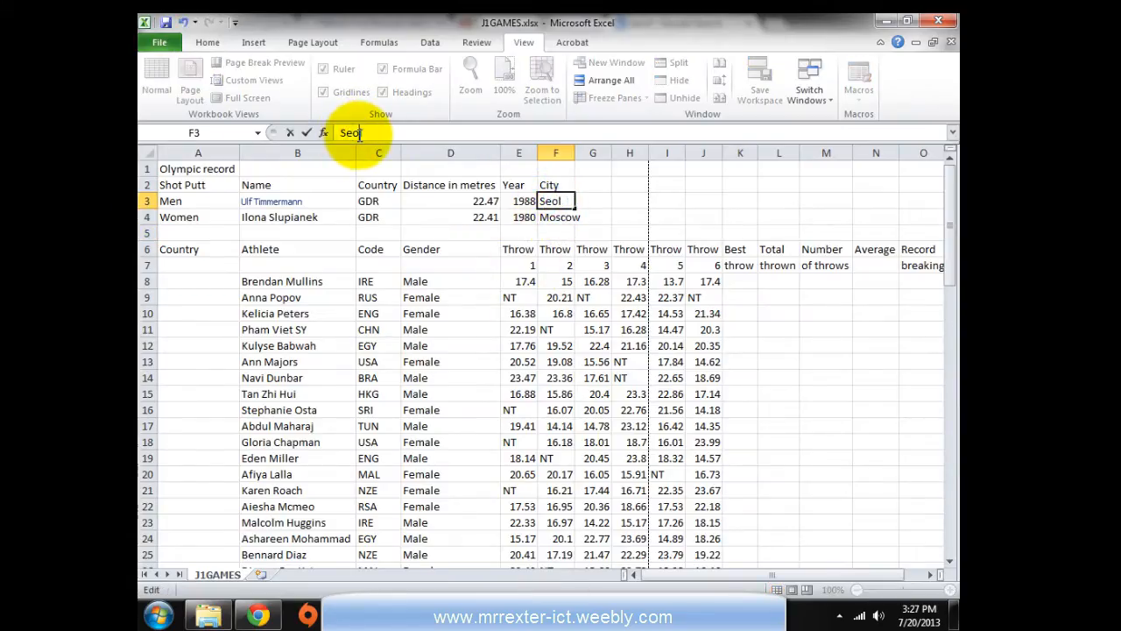
type("Seoul")
key("Return")
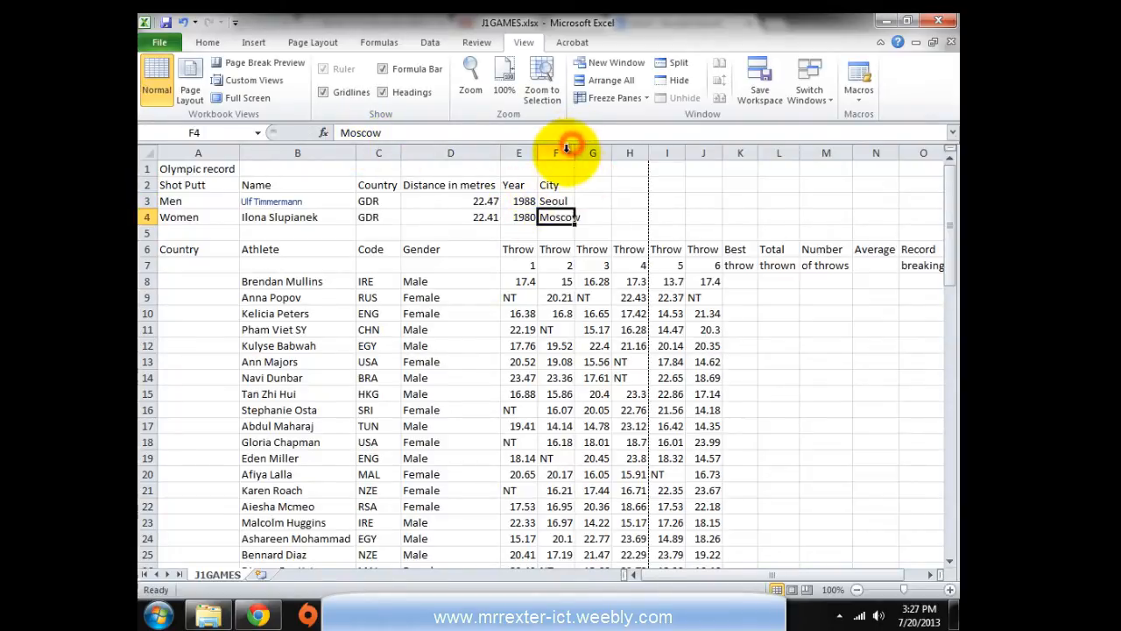
Widen column F to fit the city names, then bring the exam paper back up
left_click_drag(573, 153, 583, 153)
left_click(540, 304)
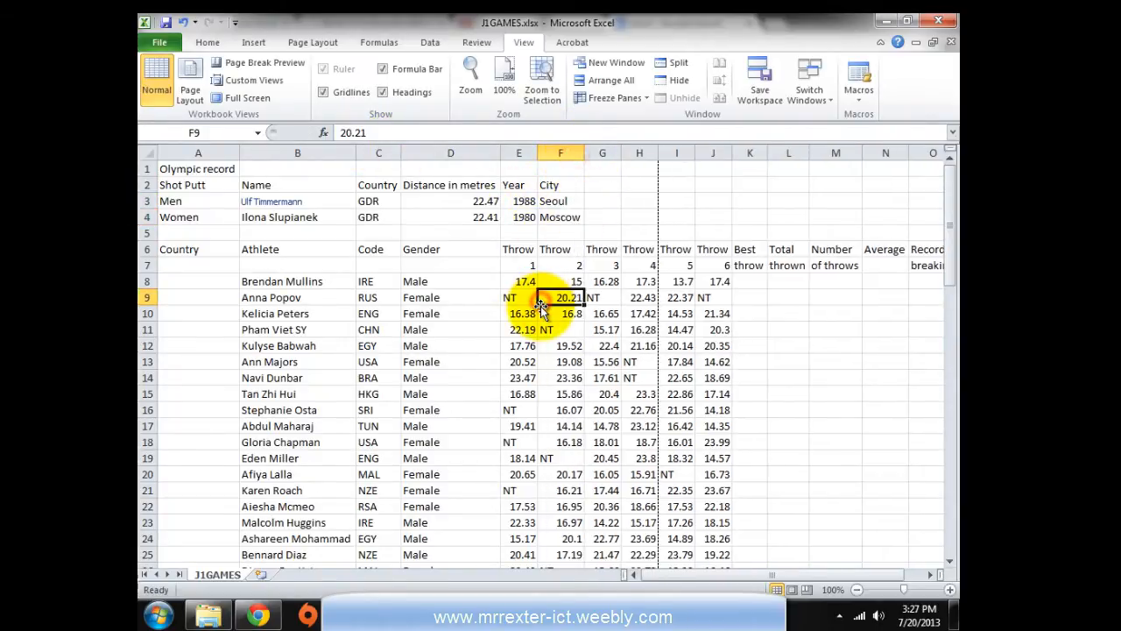
key("alt+Tab")
key("alt+Tab")
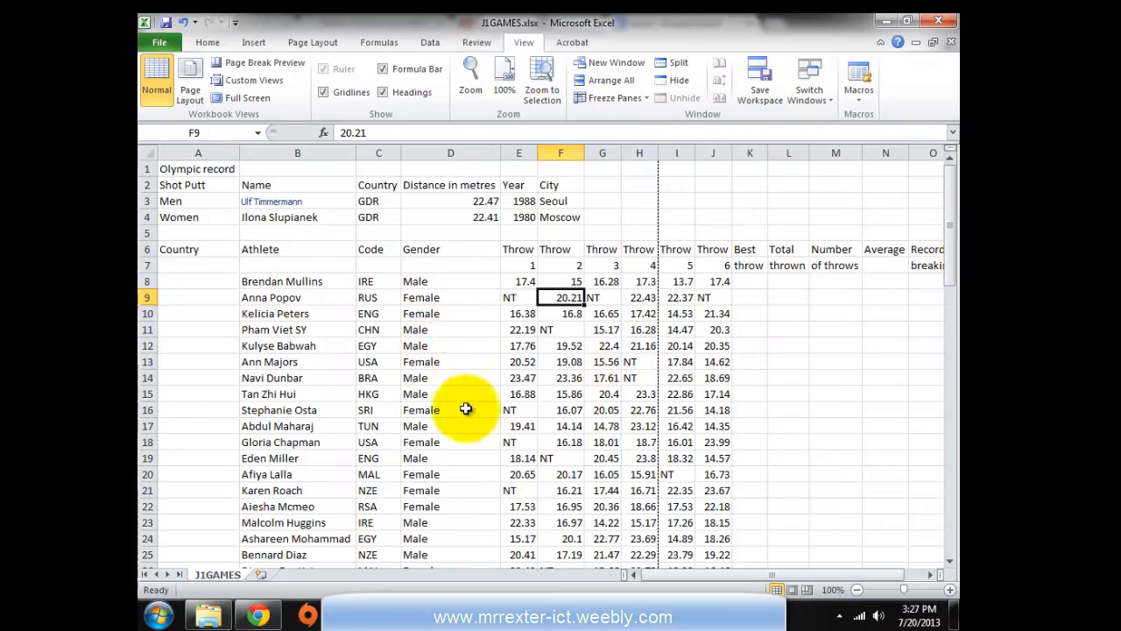
key("alt+Tab")
scroll(388, 538, "down", 3)
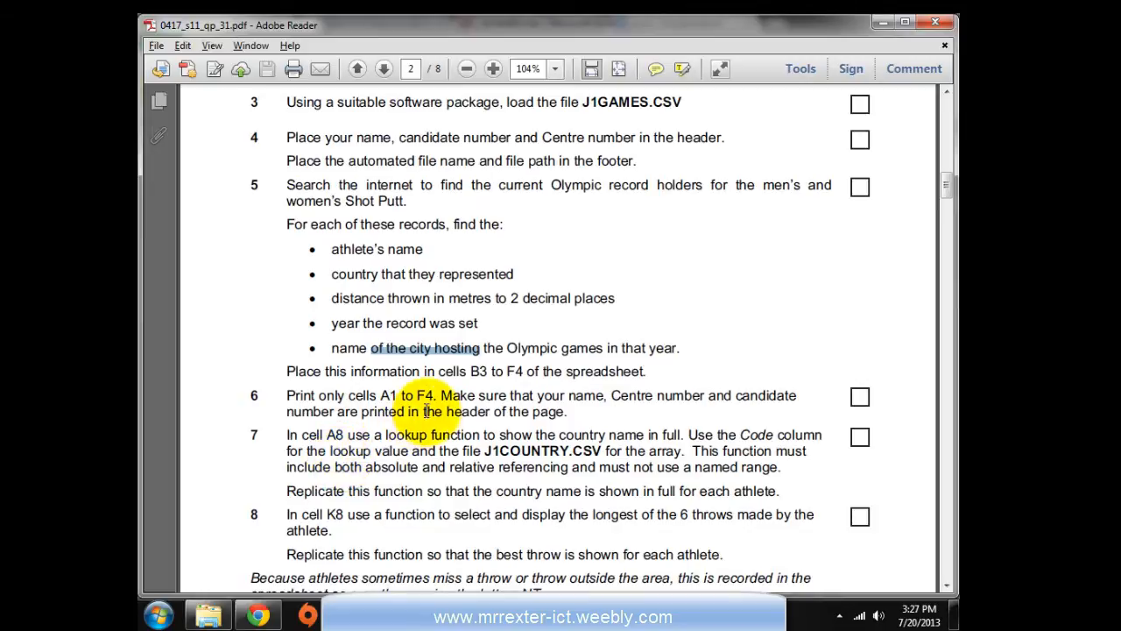
Highlight 'cells A1 to F4' in exam task 6, then return to the workbook
left_click(432, 378)
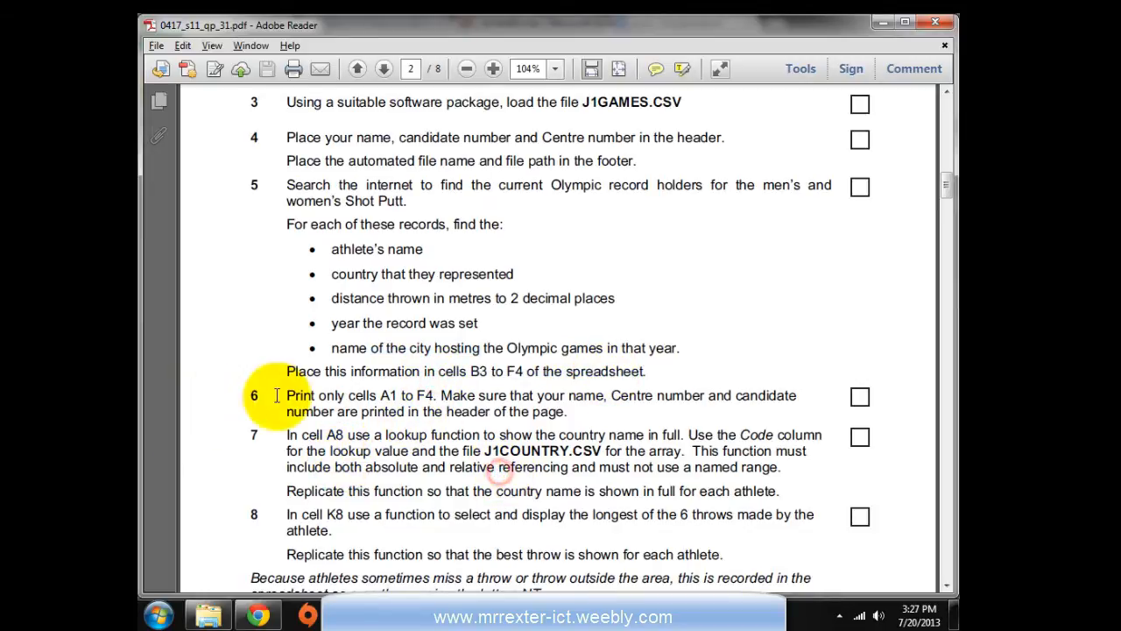
left_click_drag(349, 396, 397, 395)
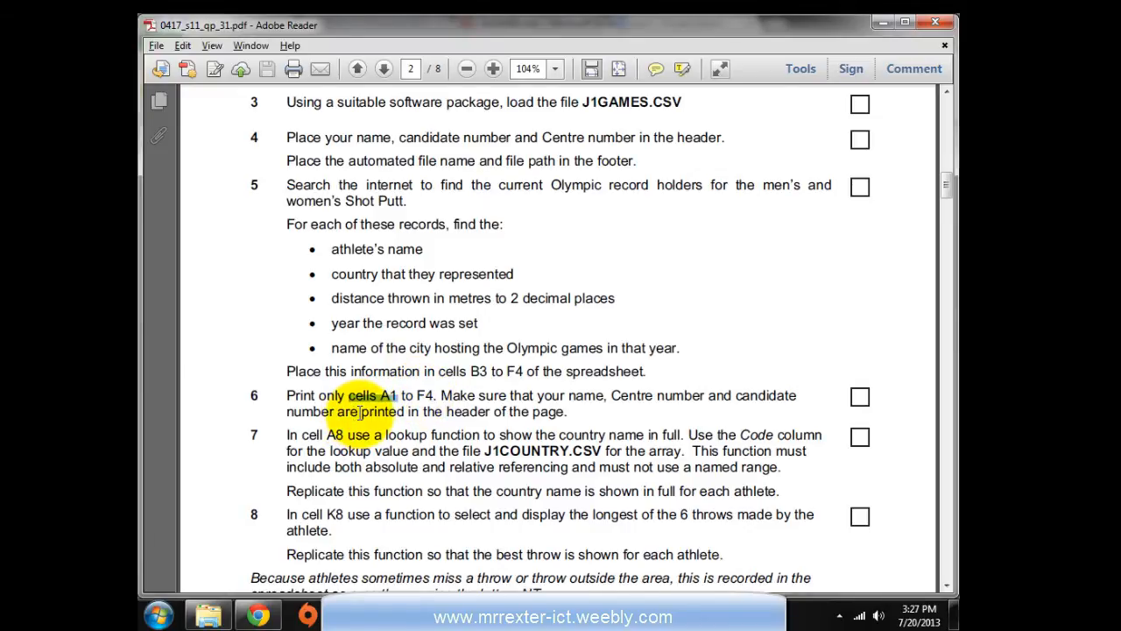
key("alt+Tab")
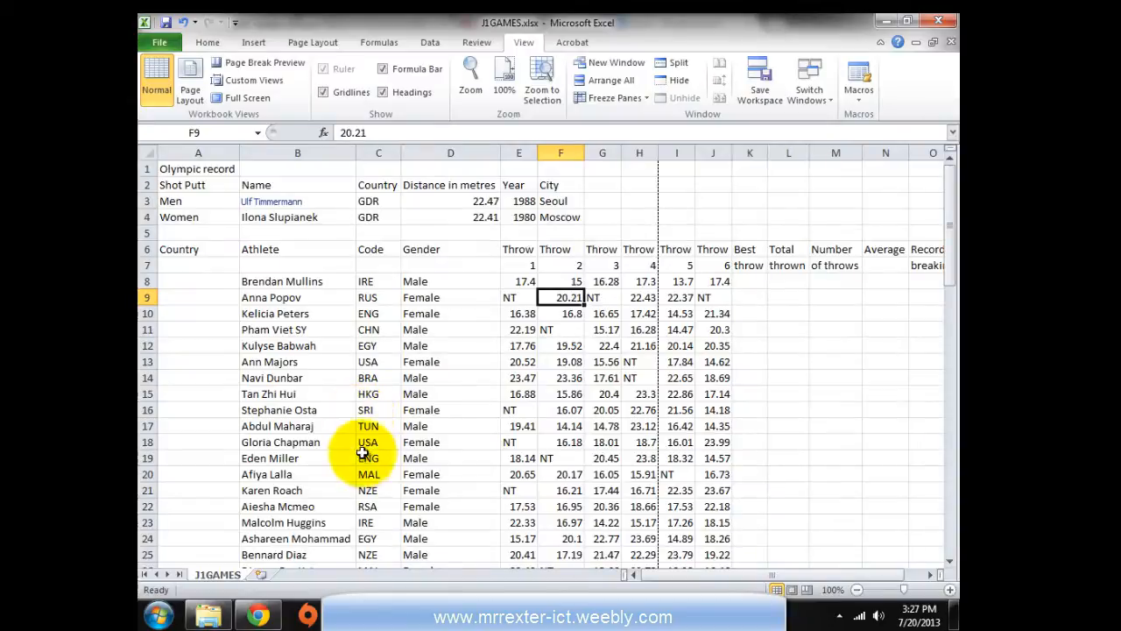
Check the font formatting of the record holders' names in B3 and B4
left_click(273, 203)
left_click(296, 220)
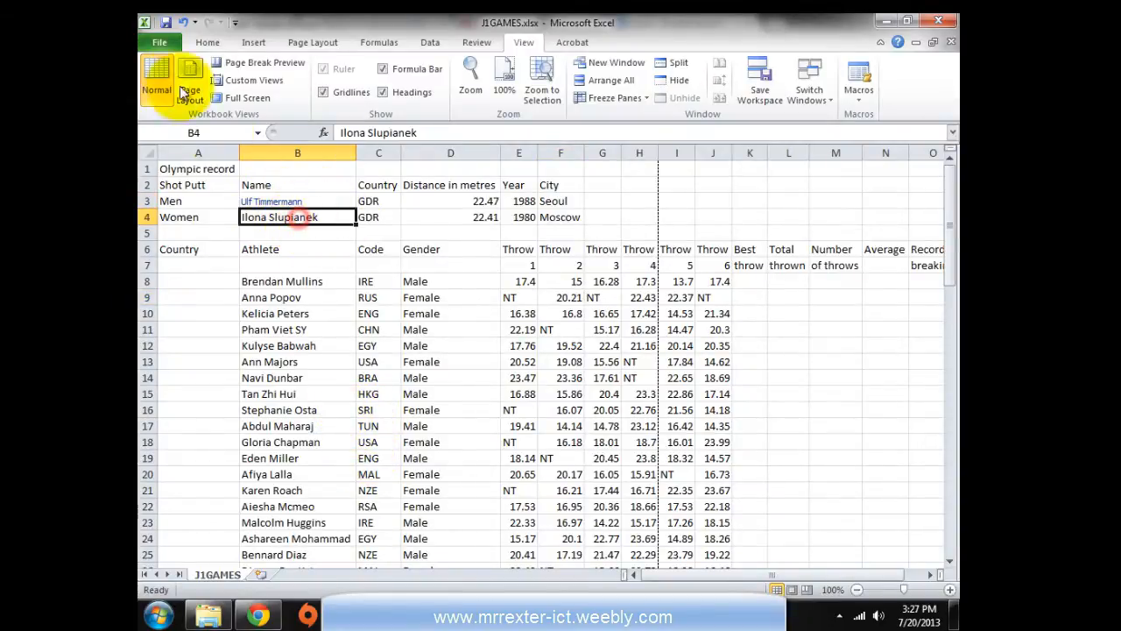
left_click(201, 45)
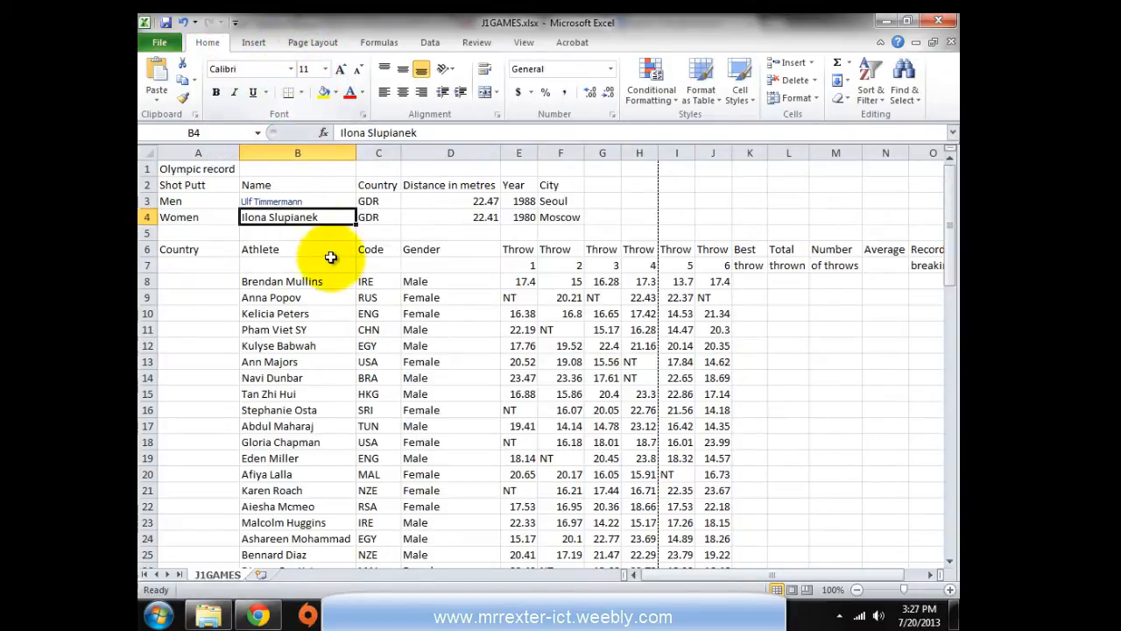
left_click(311, 202)
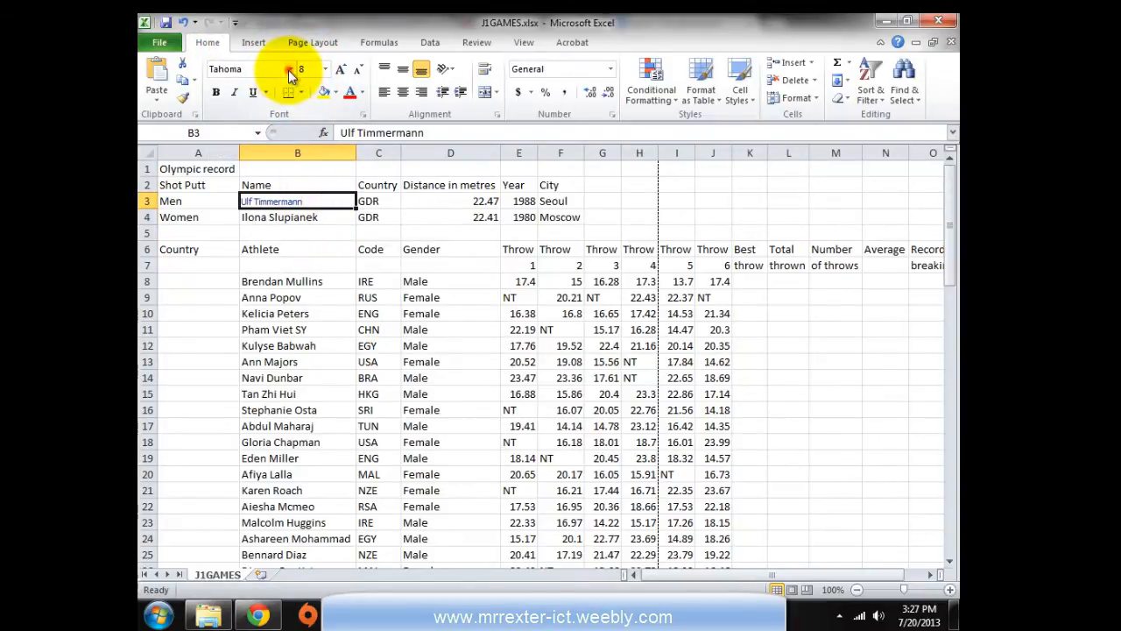
Format the name in B3 as Calibri, size 11, with Automatic black font colour
left_click(289, 69)
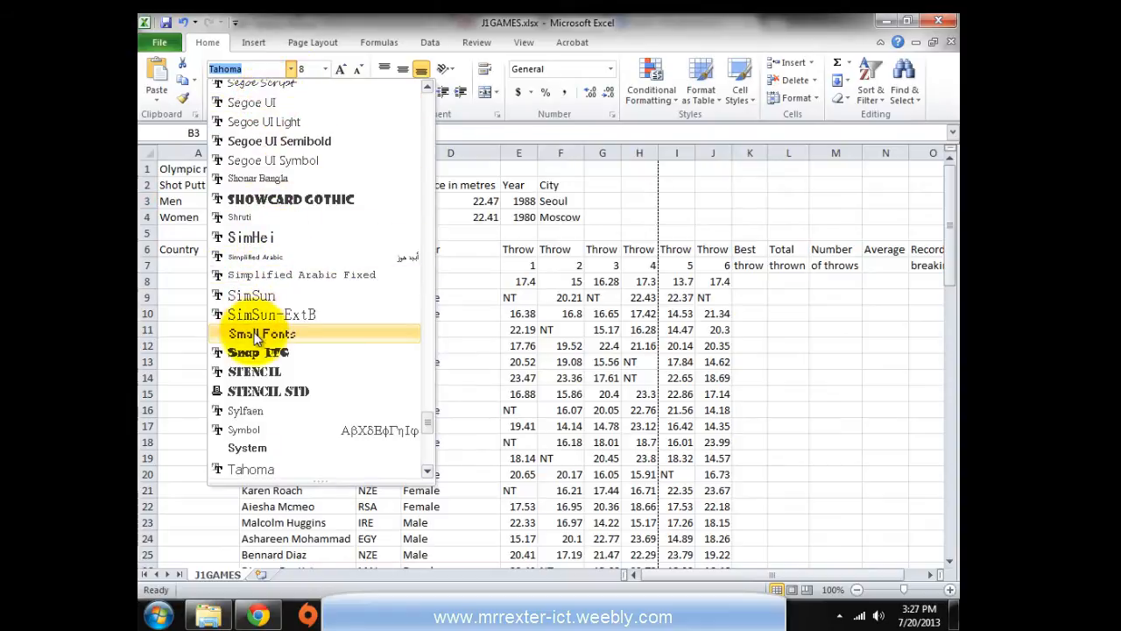
scroll(254, 340, "up", 20)
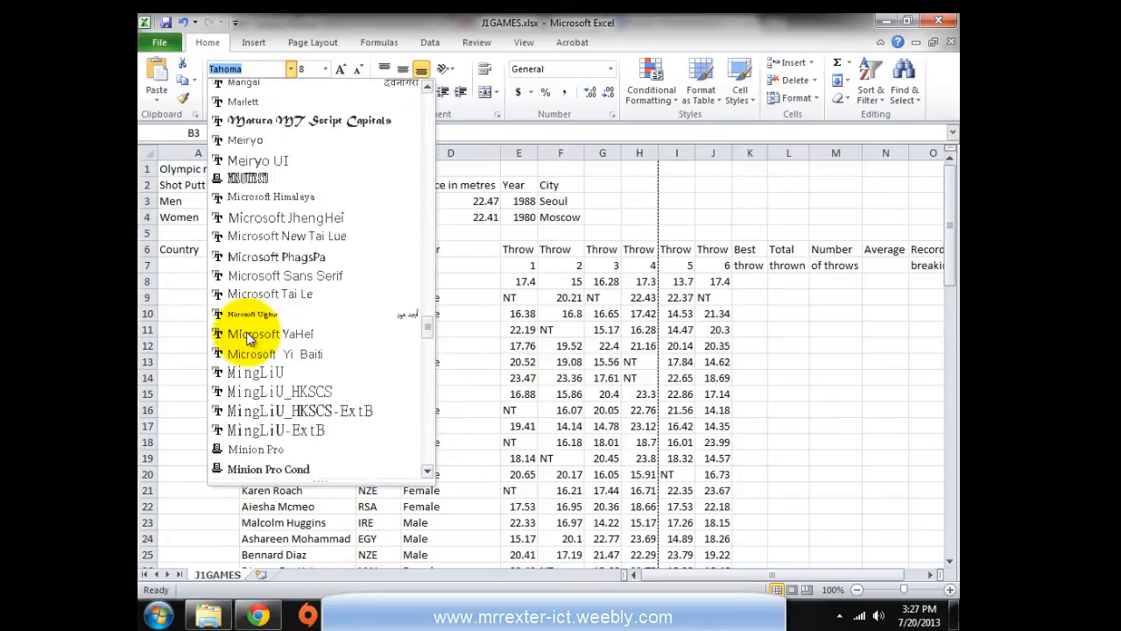
scroll(249, 340, "up", 6)
key("Home")
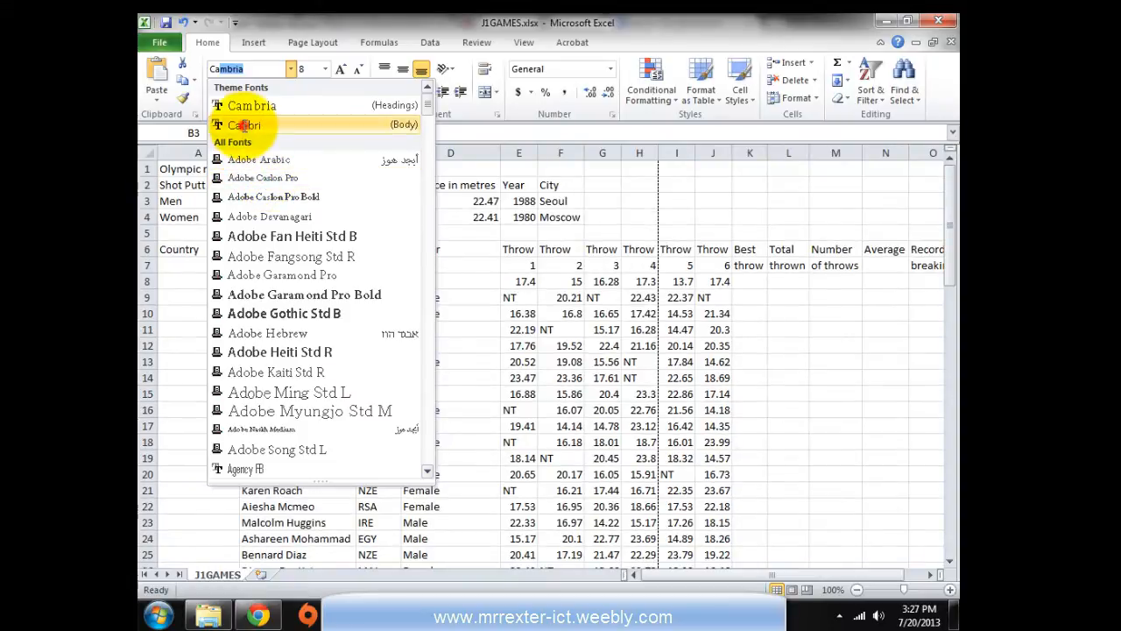
left_click(258, 125)
left_click(327, 68)
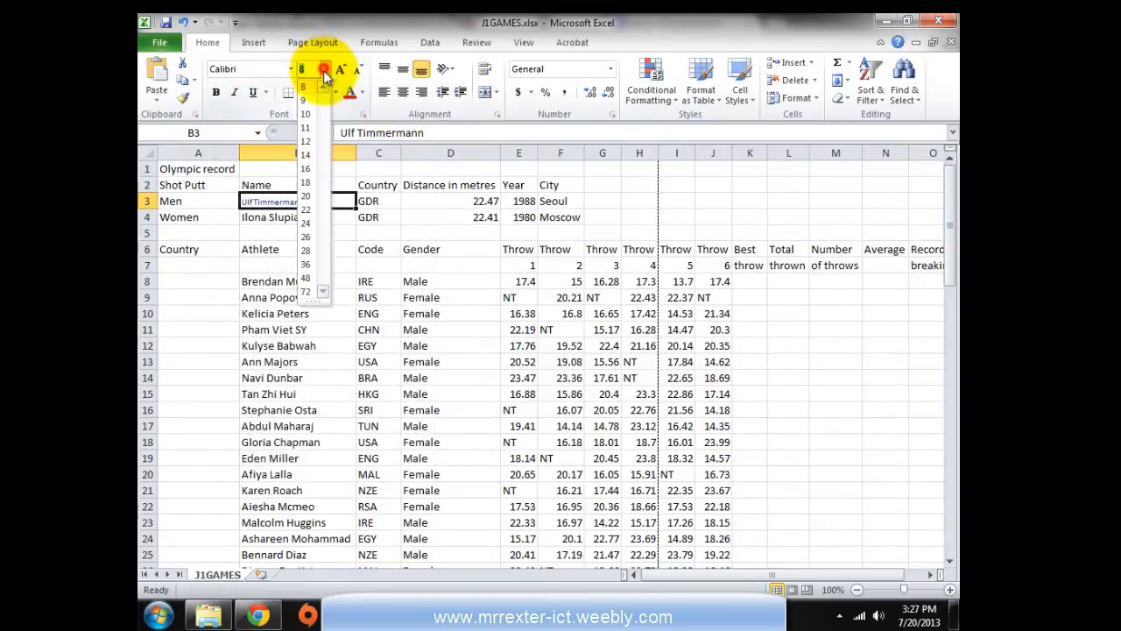
left_click(316, 131)
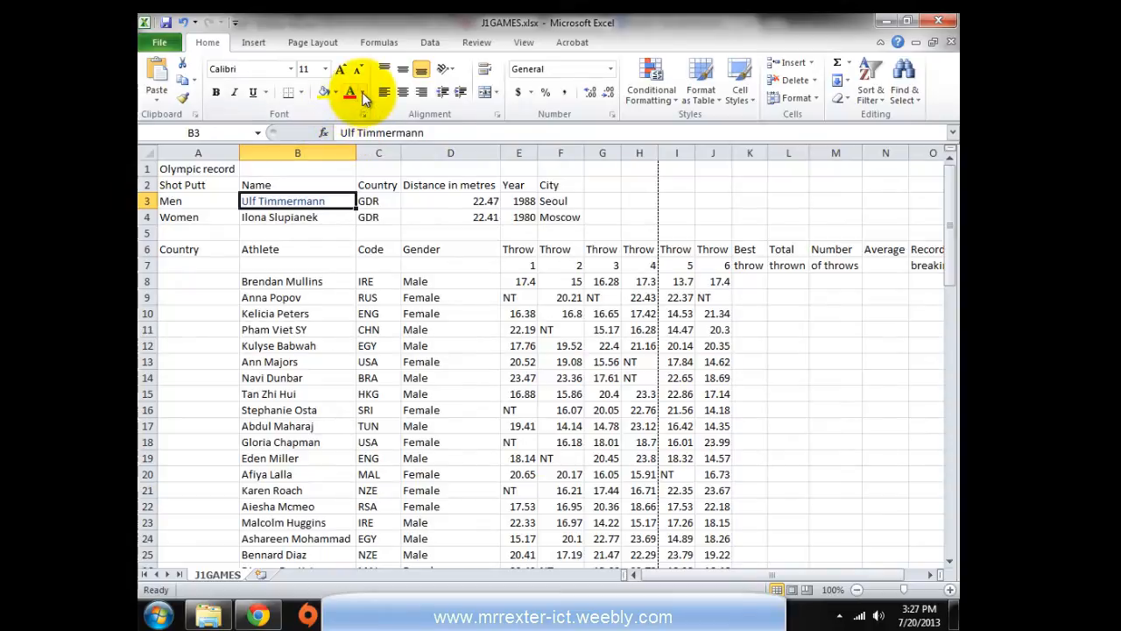
left_click(362, 93)
left_click(354, 114)
Compare formatting in B10 and C16, then select the Olympic record table A1:F4
left_click(355, 313)
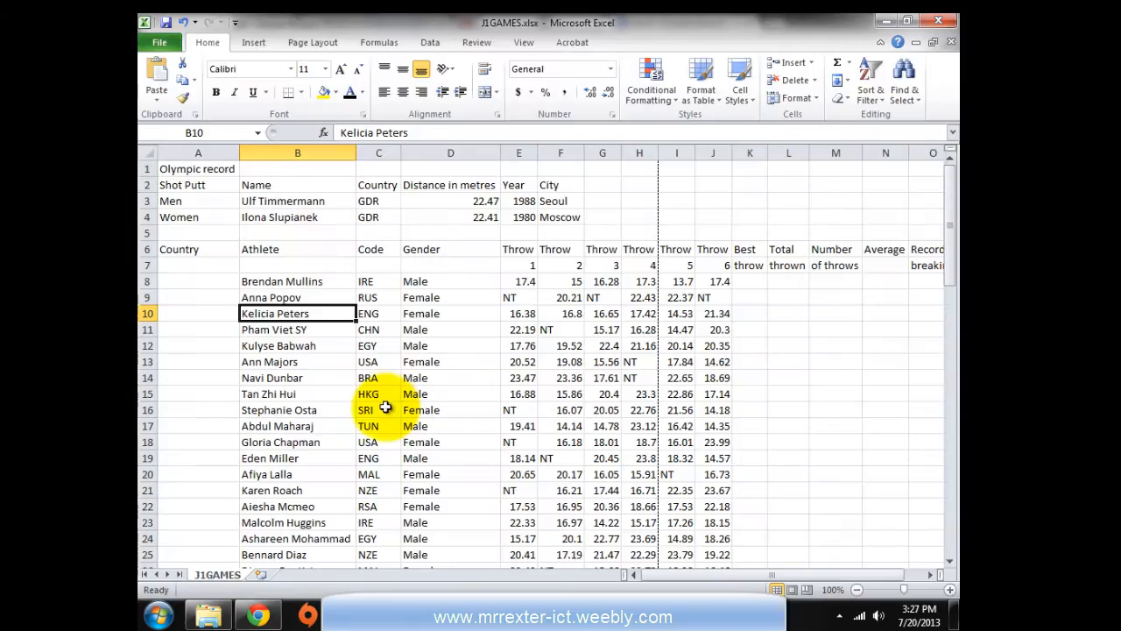
left_click(384, 408)
left_click_drag(173, 169, 554, 216)
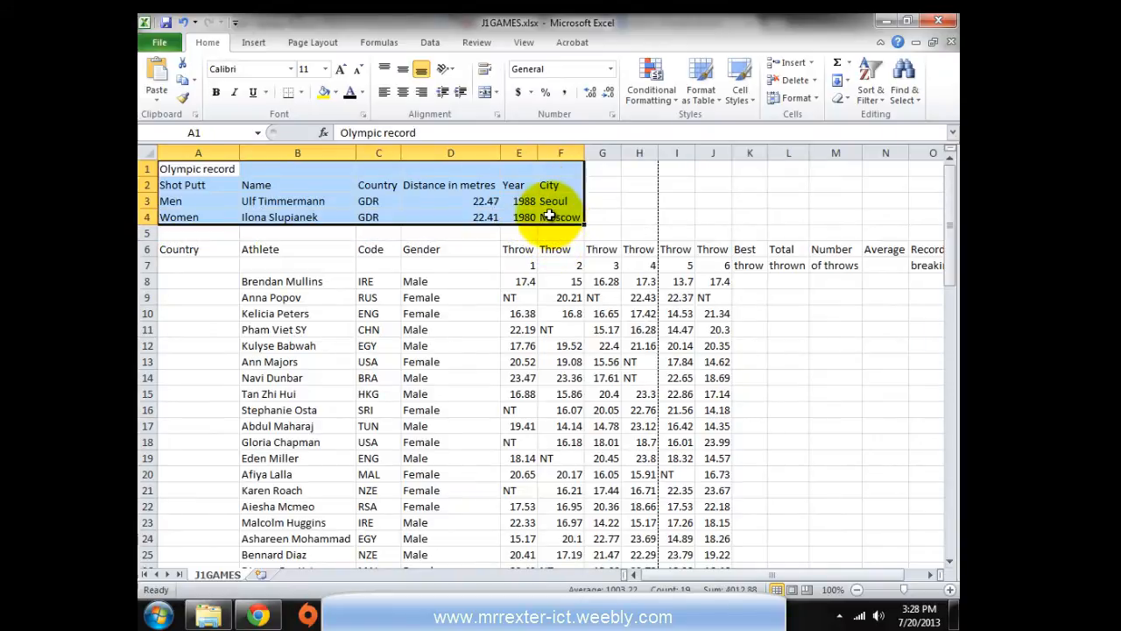
Reread the print task and preview the sheet's printout from Page Setup
key("alt+Tab")
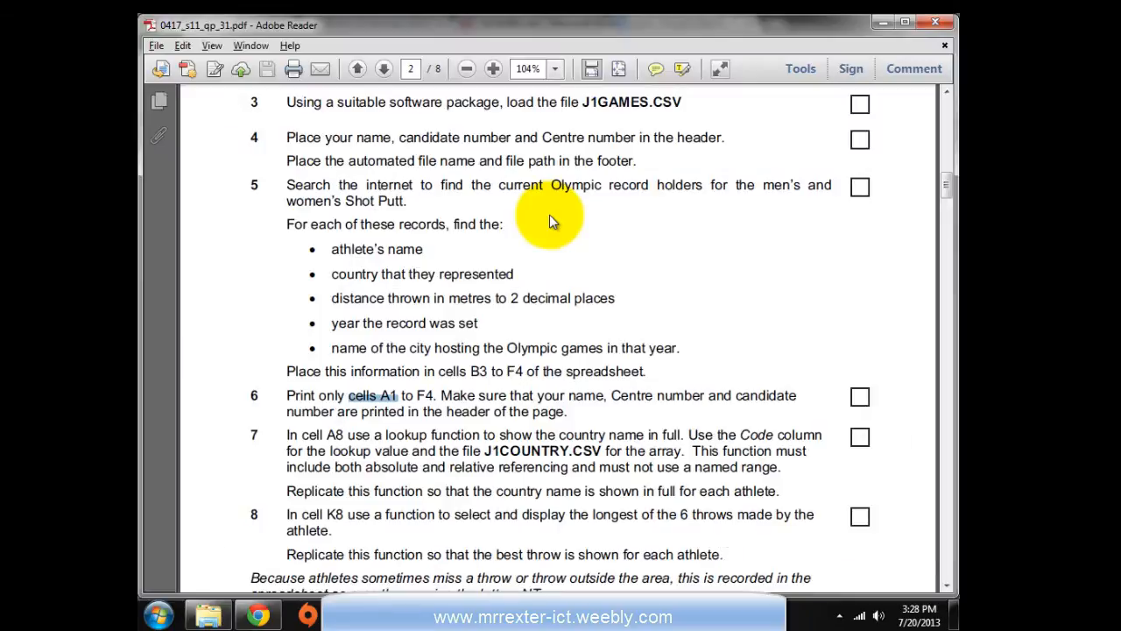
key("alt+Tab")
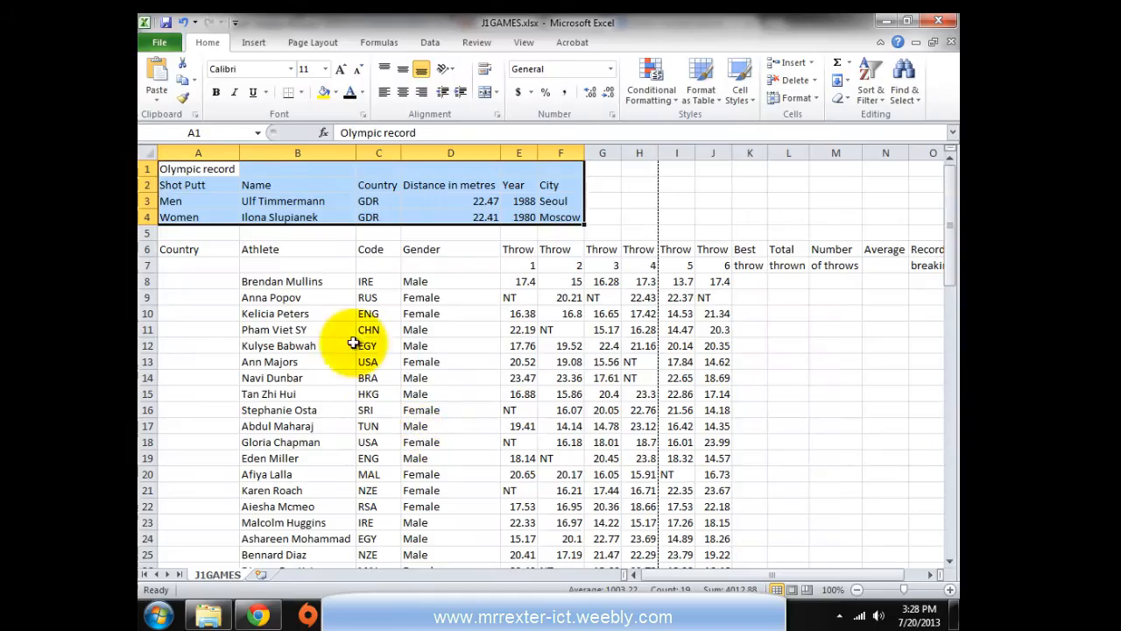
left_click(310, 42)
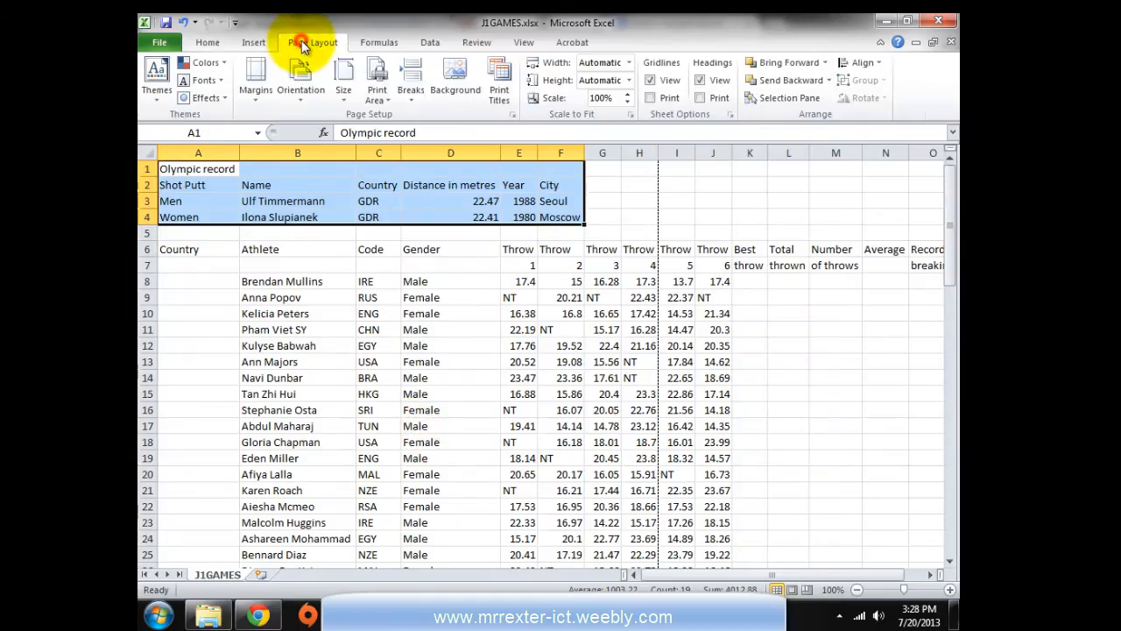
left_click(512, 114)
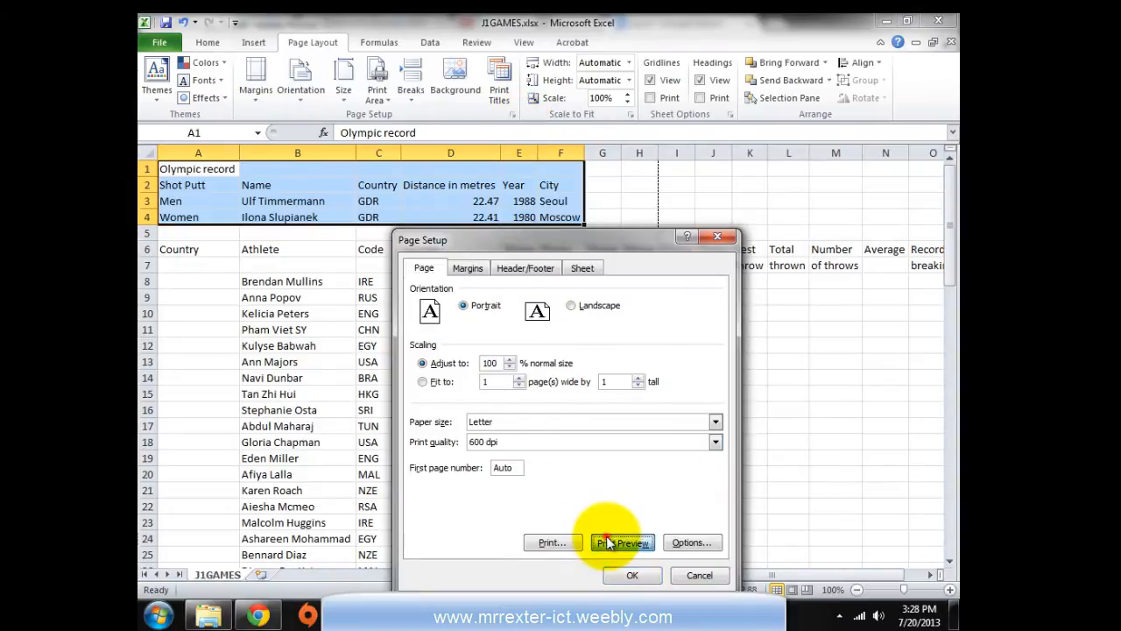
left_click(608, 543)
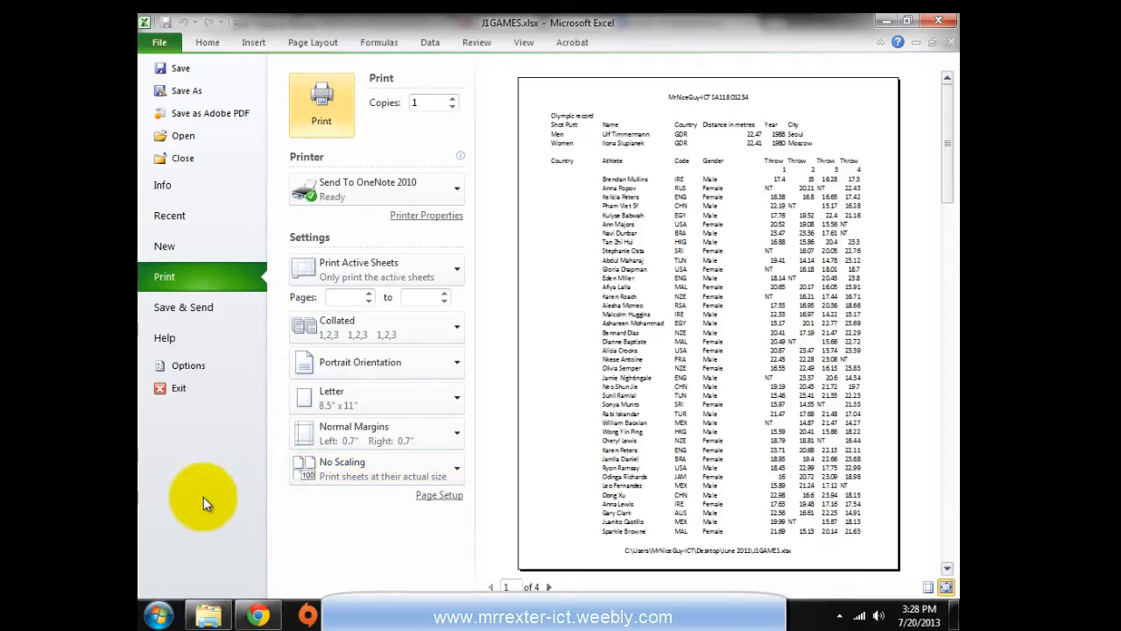
left_click(168, 388)
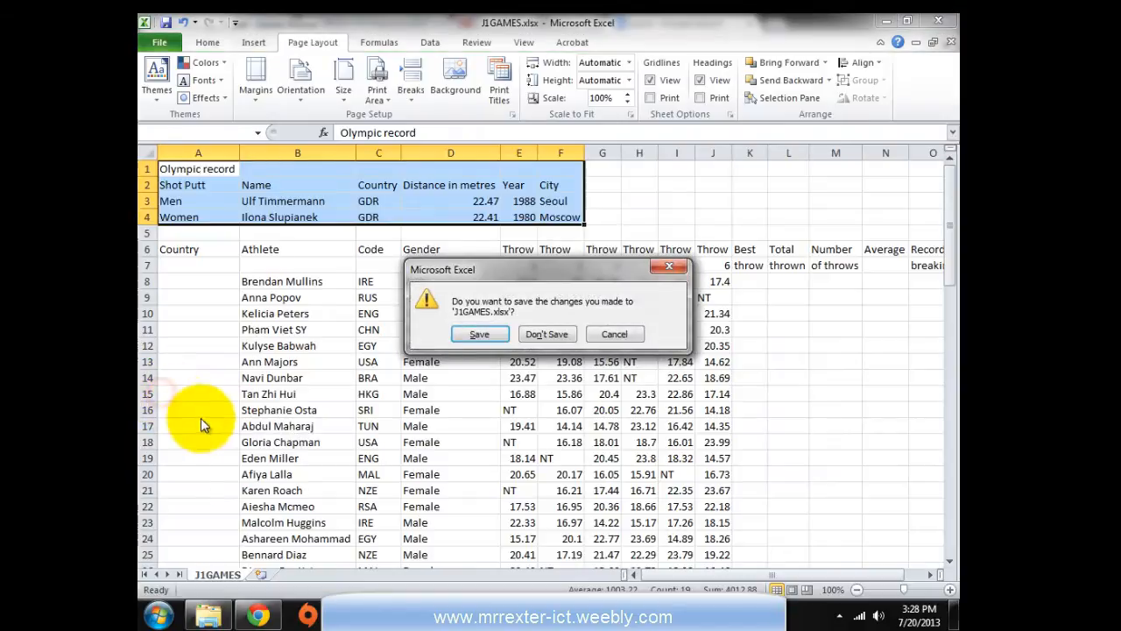
left_click(614, 333)
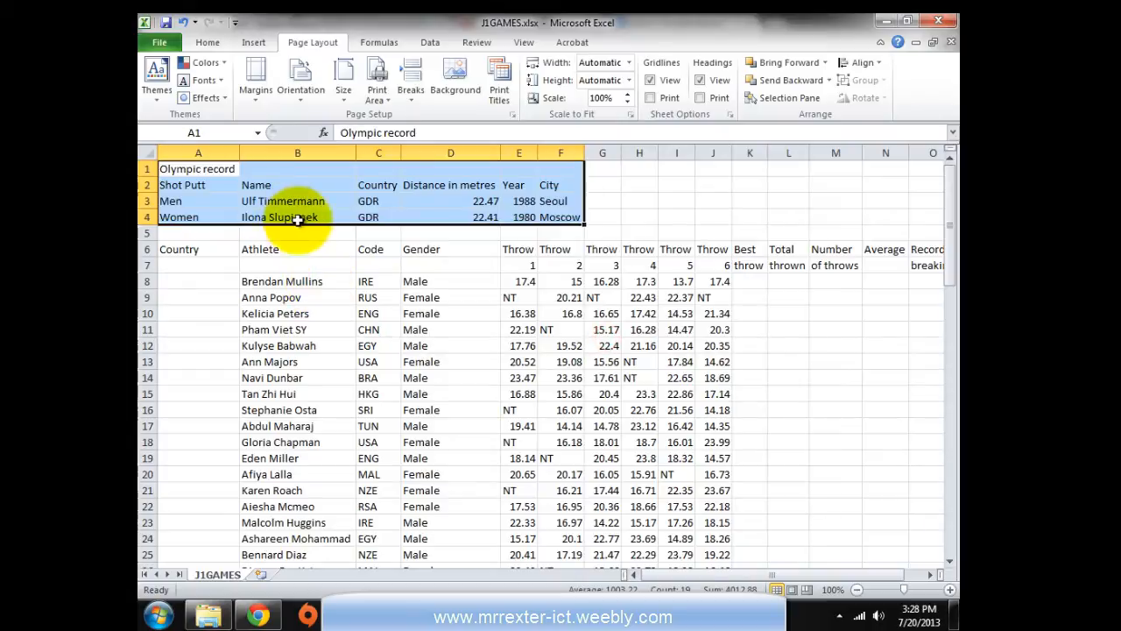
Set A1:F4 as the print area and confirm the preview shows one page
left_click(383, 103)
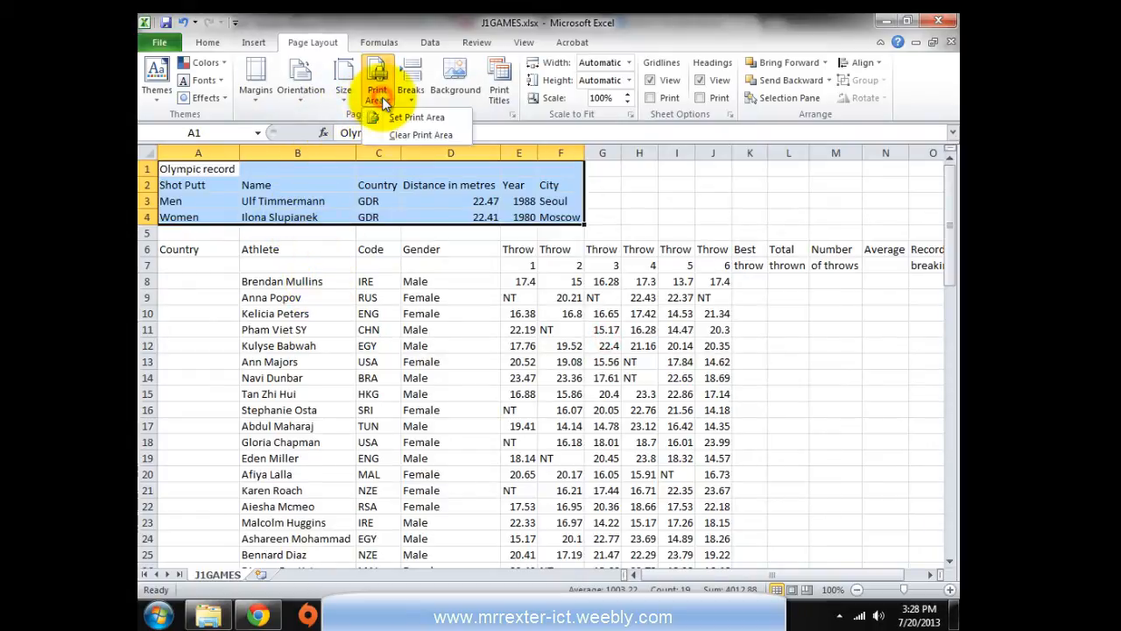
left_click(401, 117)
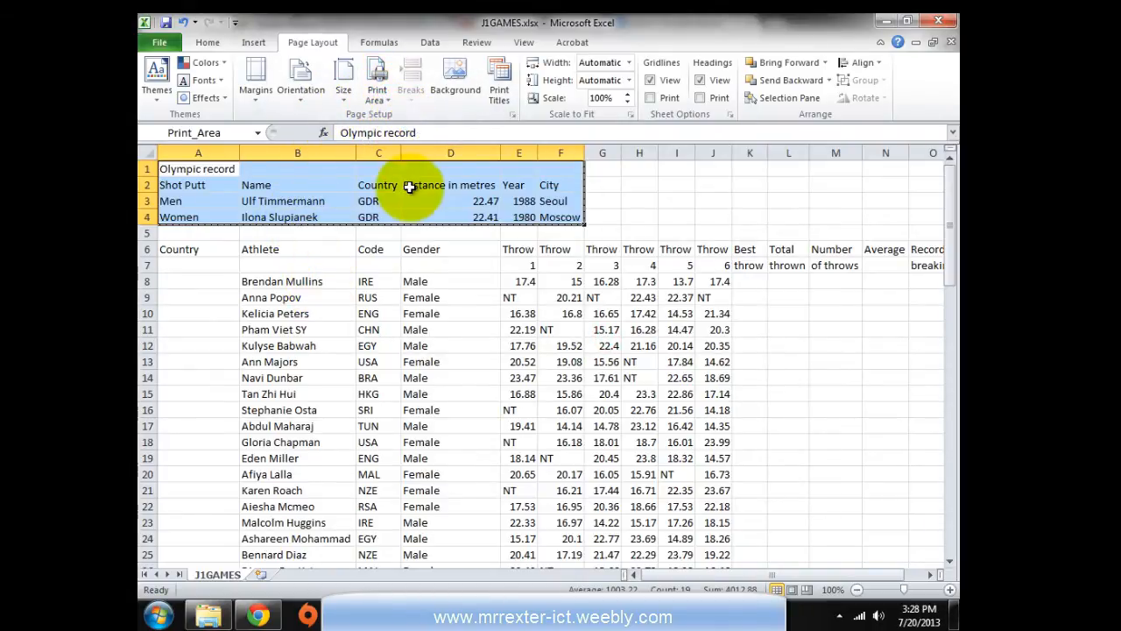
left_click(155, 42)
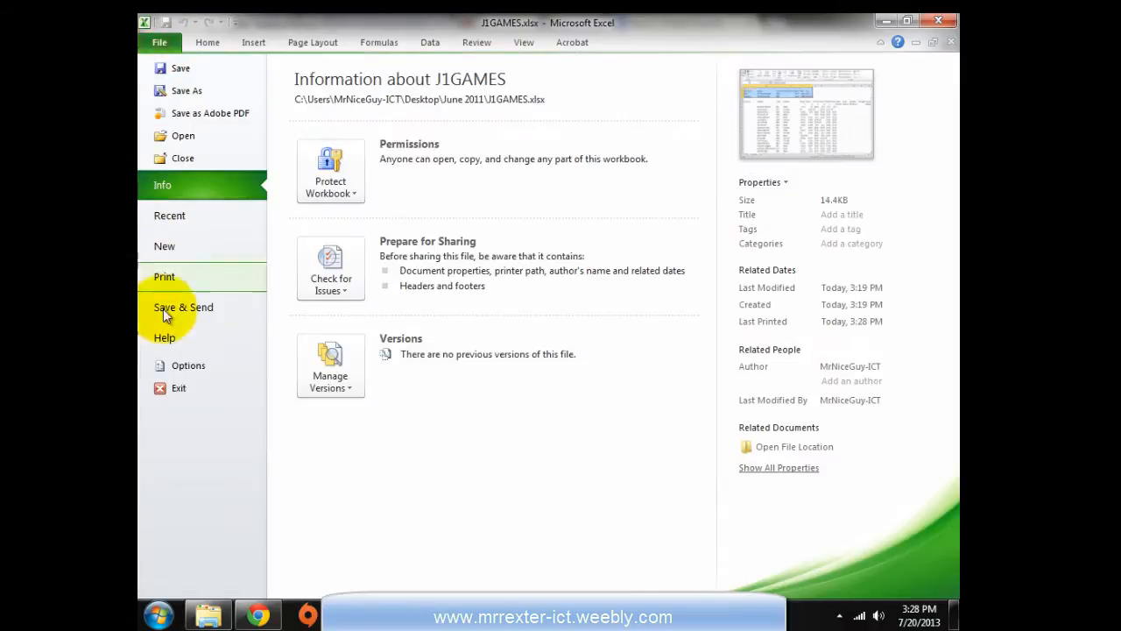
left_click(166, 276)
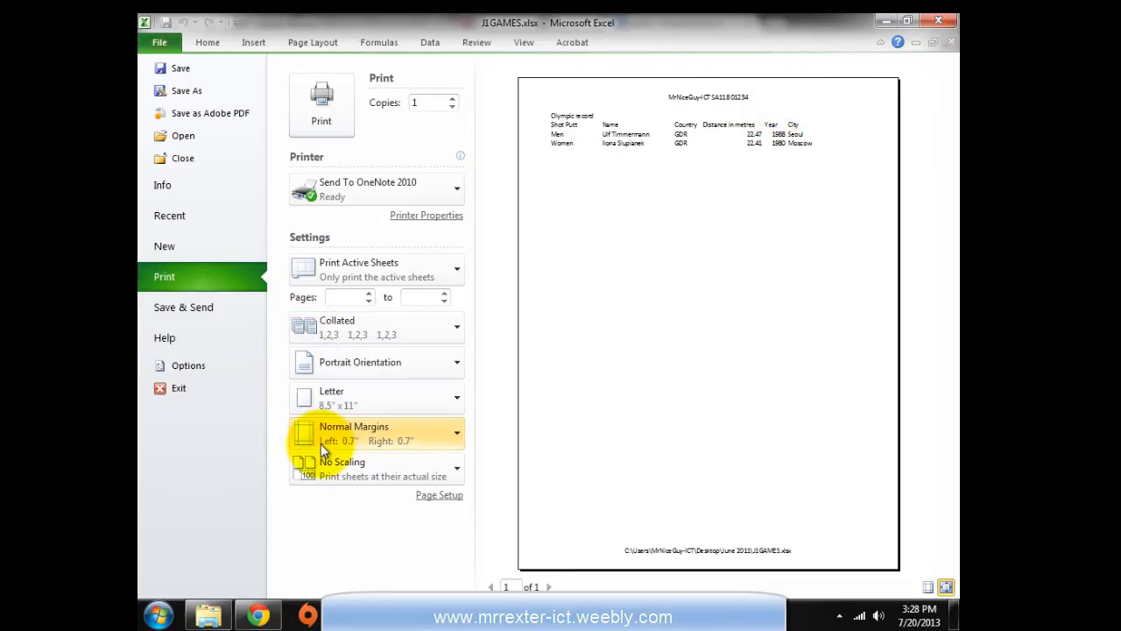
key("Escape")
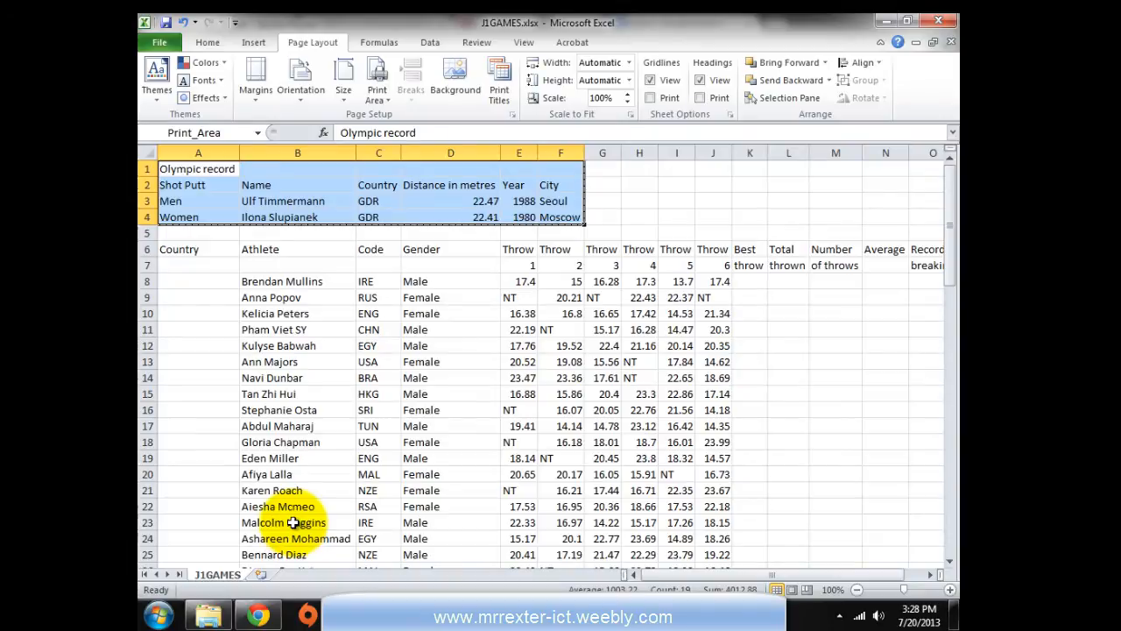
Read further down the exam paper, then select cell A8 in the workbook
key("alt+Tab")
scroll(293, 442, "down", 2)
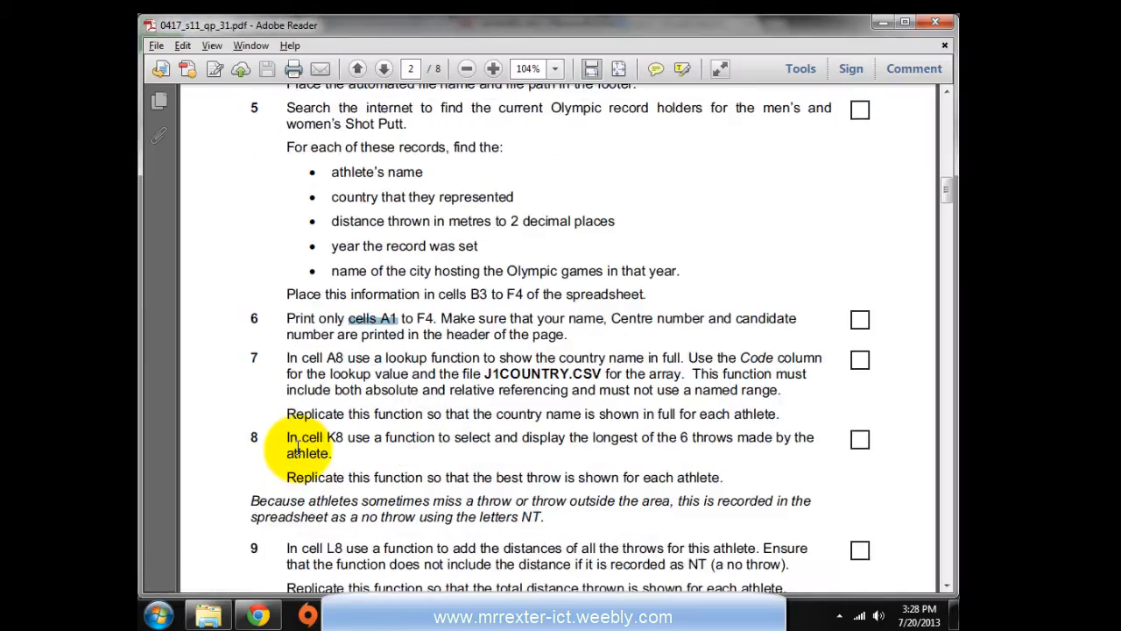
scroll(298, 449, "down", 2)
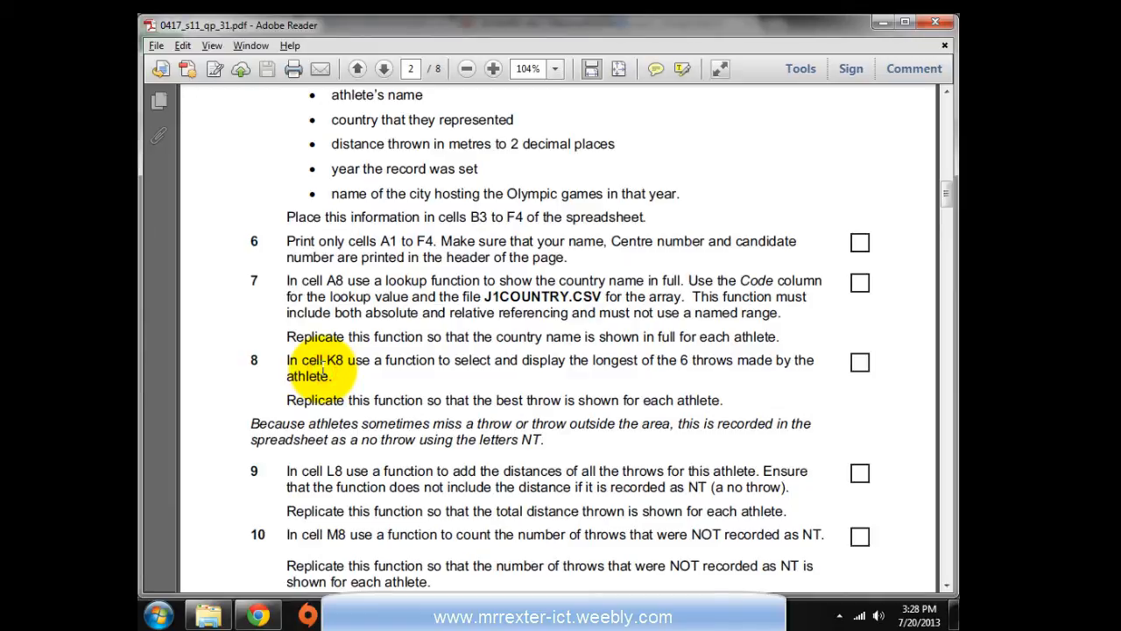
key("alt+Tab")
left_click(284, 363)
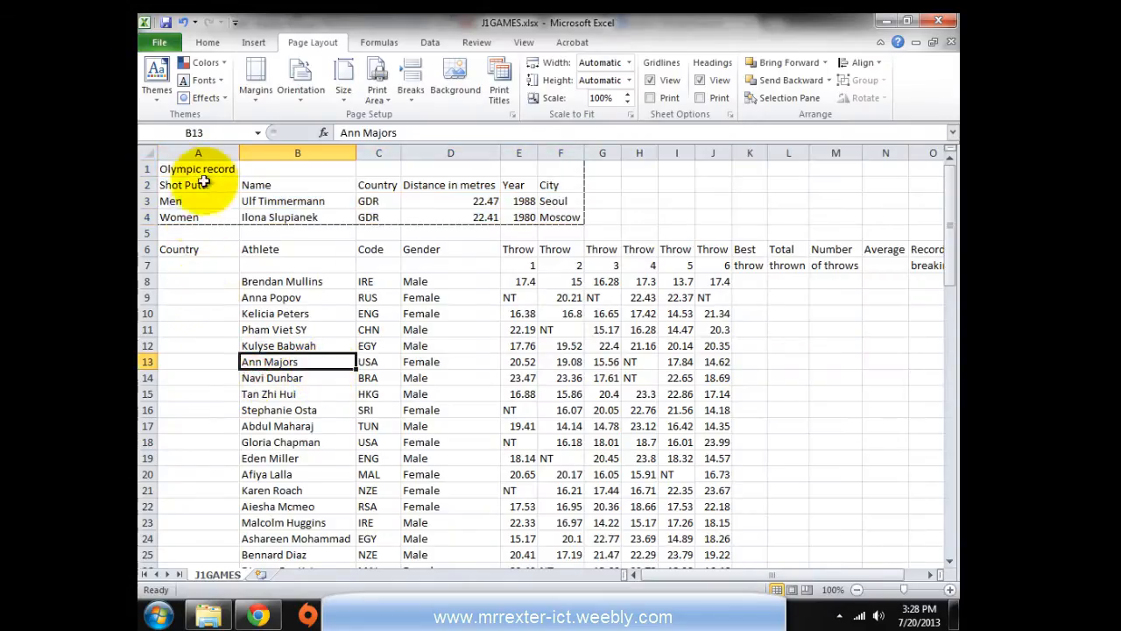
left_click(197, 281)
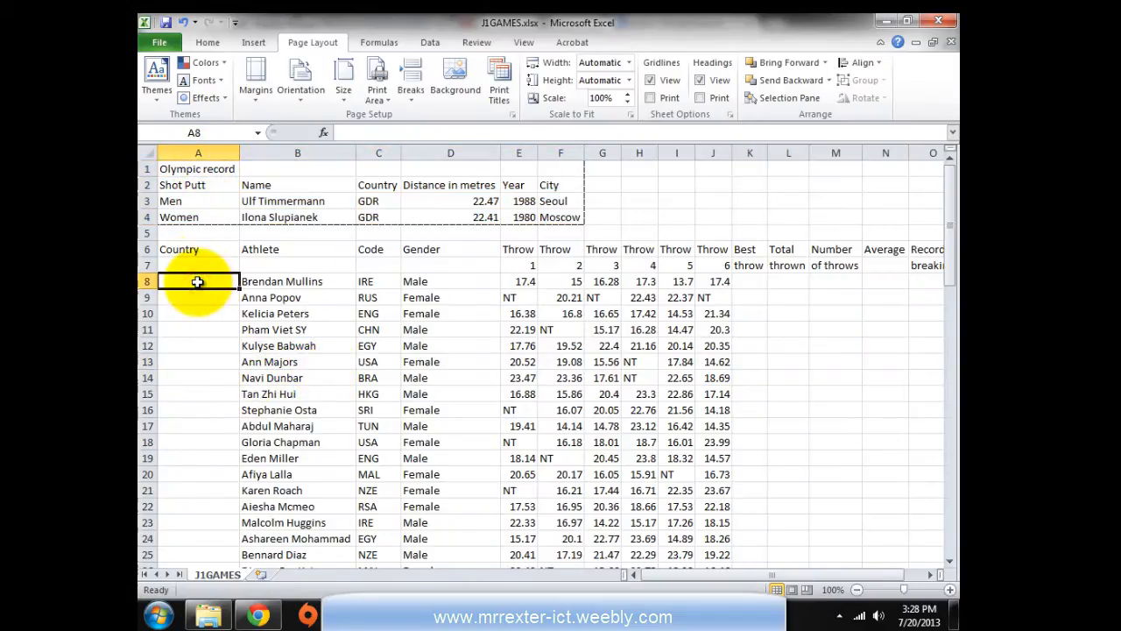
Read the lookup task and open the J1COUNTRY file from the exam source folder
key("alt+Tab")
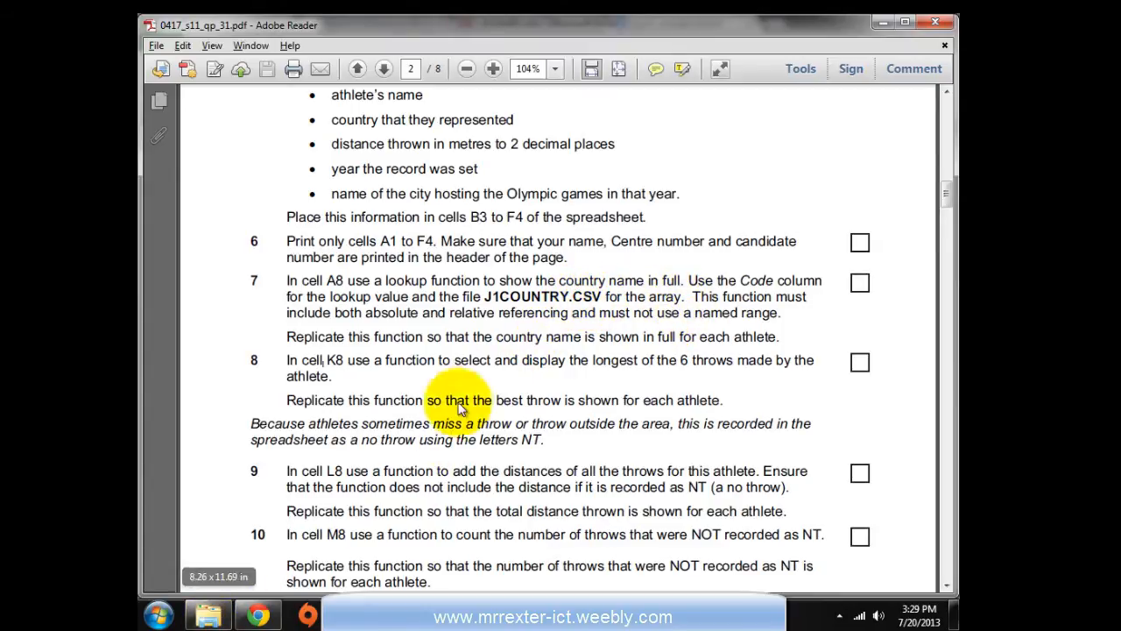
left_click(209, 616)
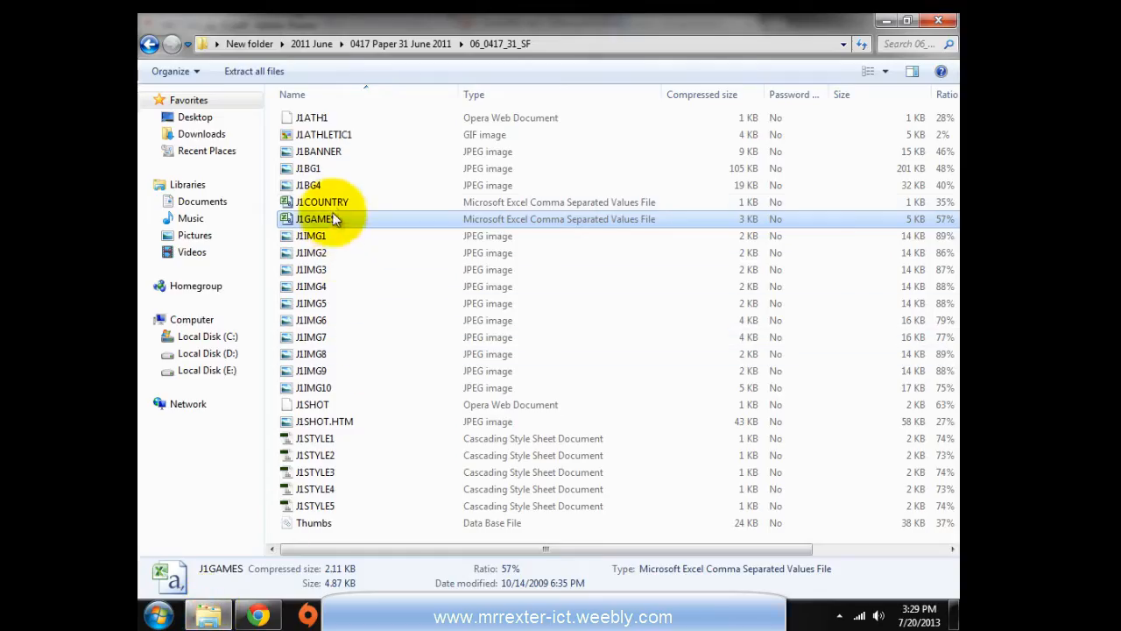
double_click(307, 201)
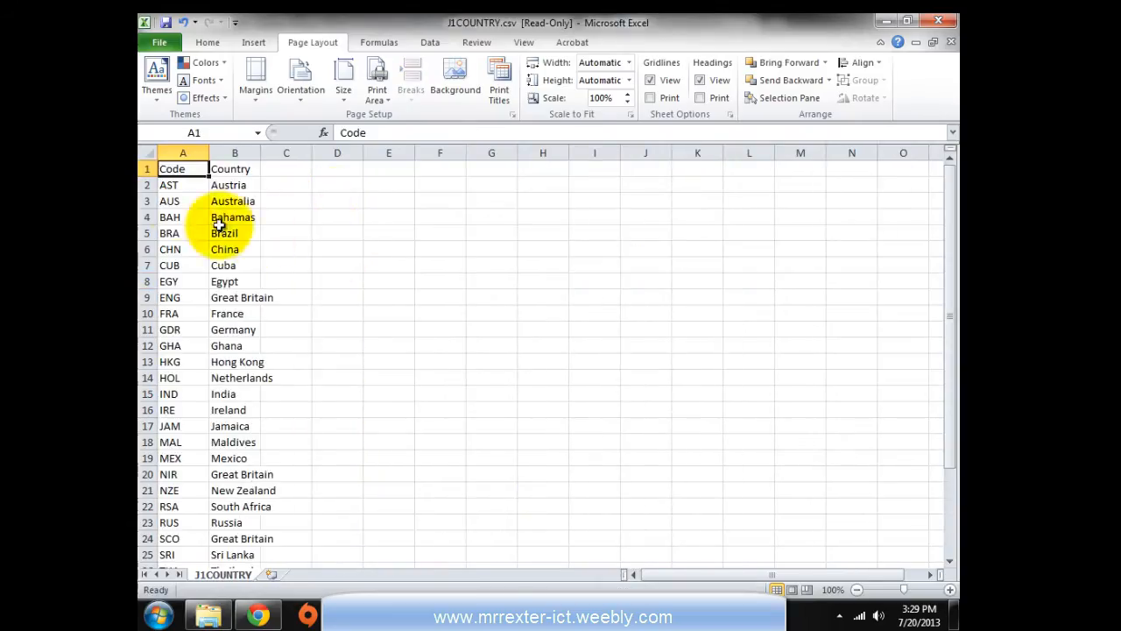
Inspect J1COUNTRY.csv's country codes and names, glance at J1GAMES, then return to J1COUNTRY
left_click(171, 185)
left_click(248, 188)
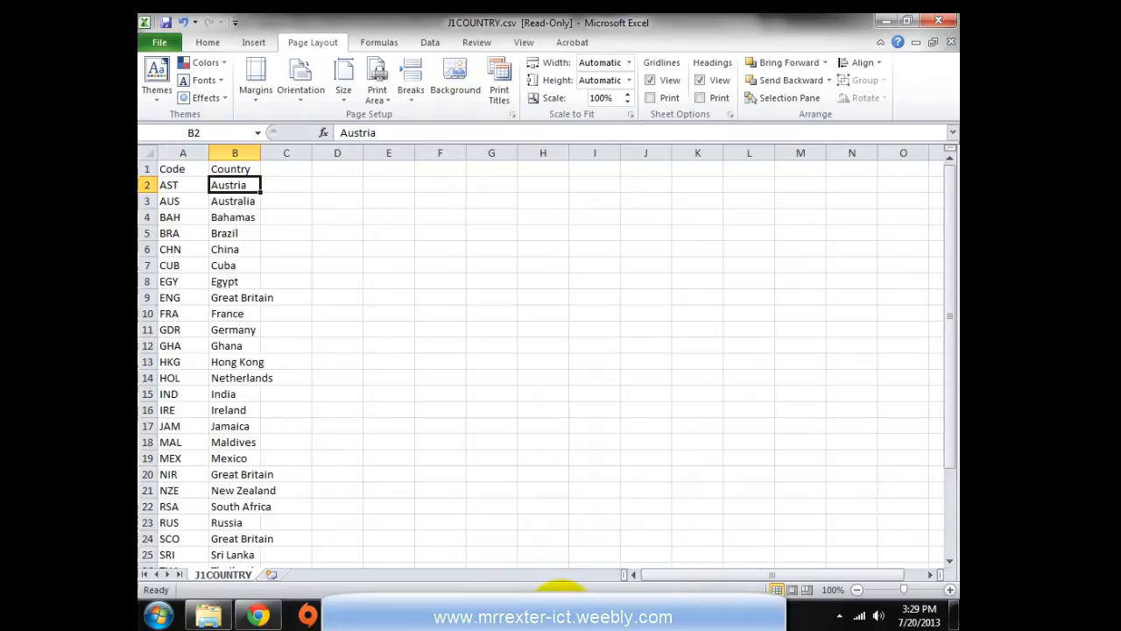
mouse_move(561, 589)
left_click(477, 534)
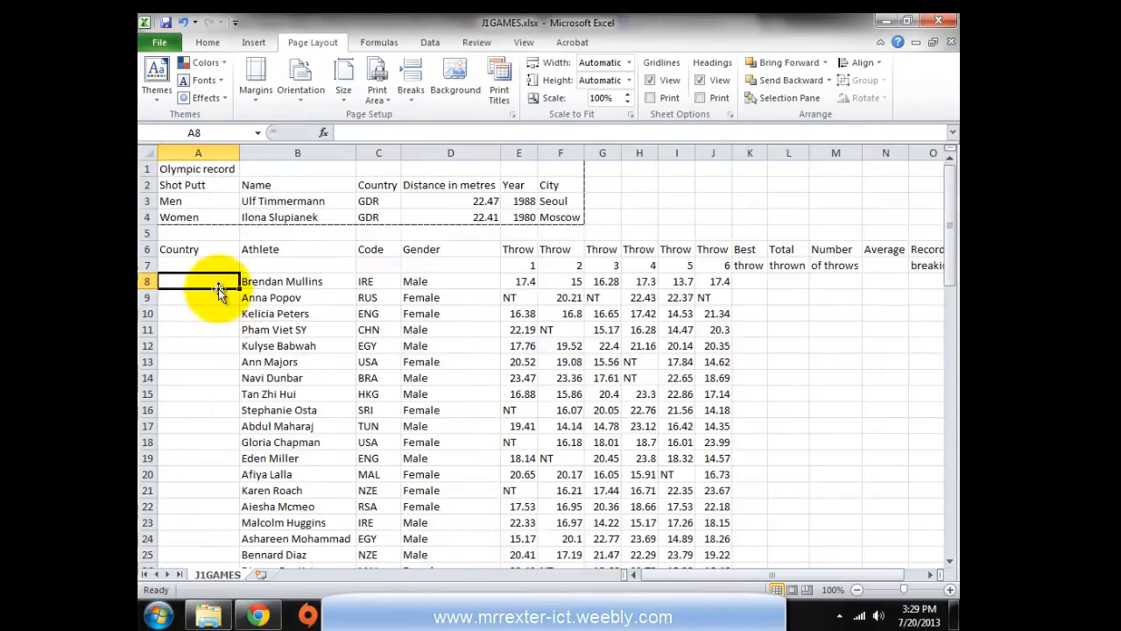
mouse_move(561, 589)
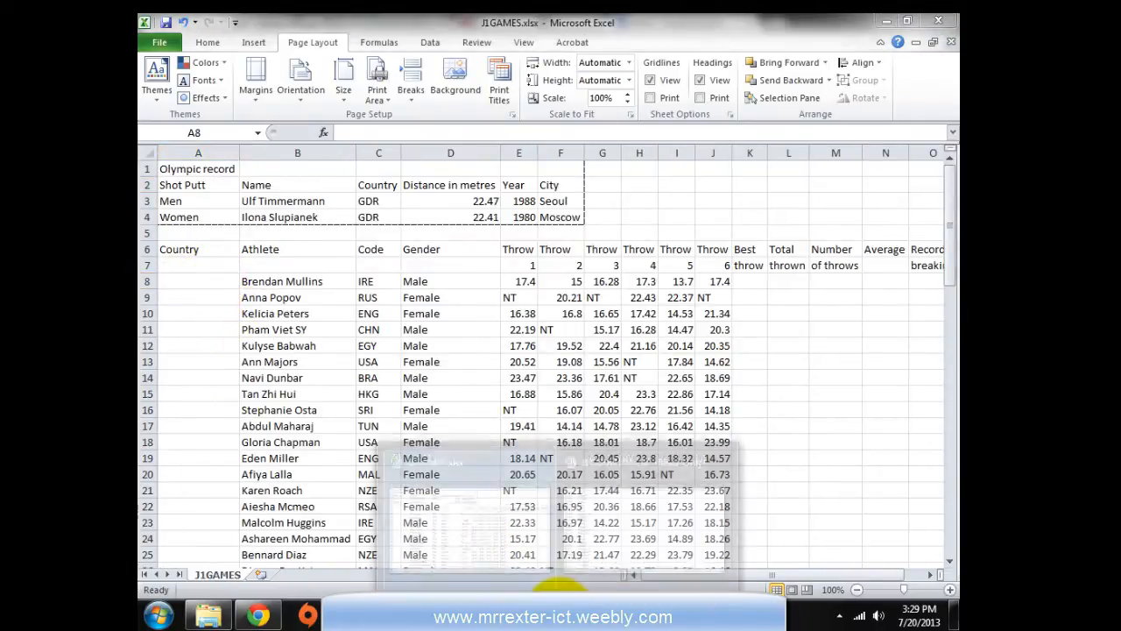
left_click(586, 508)
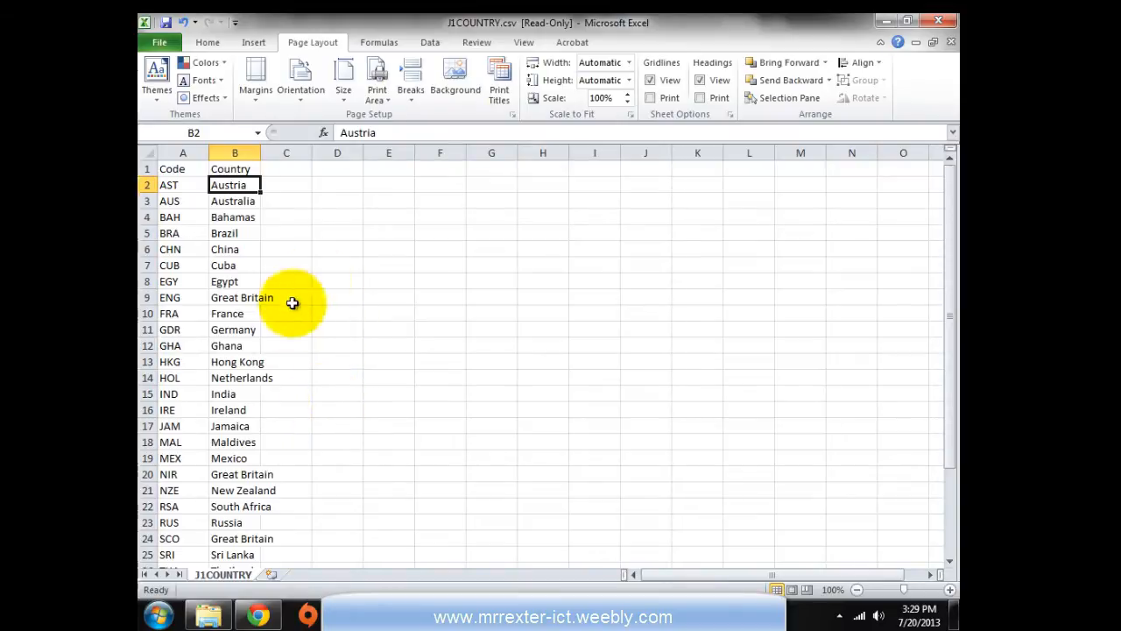
Move the J1COUNTRY sheet into the J1GAMES.xlsx workbook
right_click(222, 571)
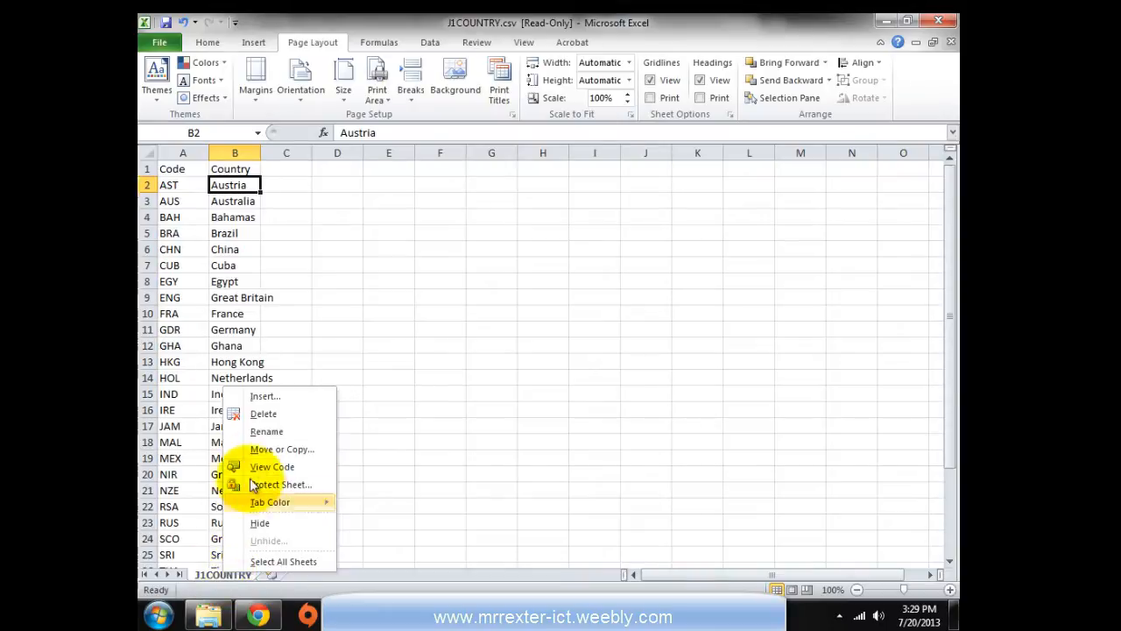
left_click(270, 449)
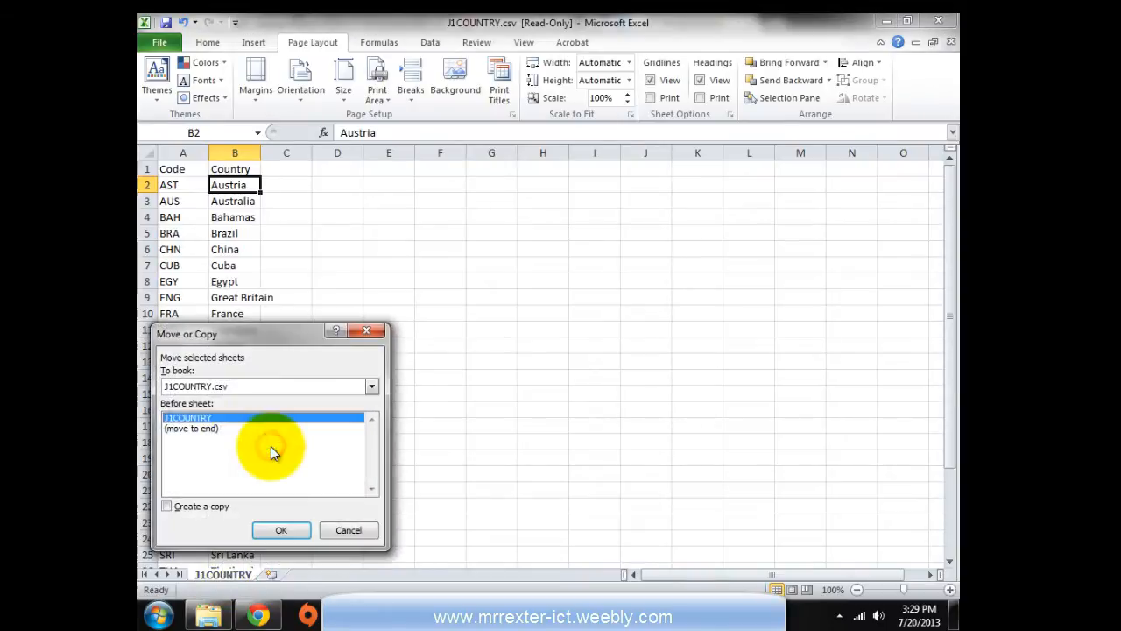
left_click(227, 388)
left_click(192, 411)
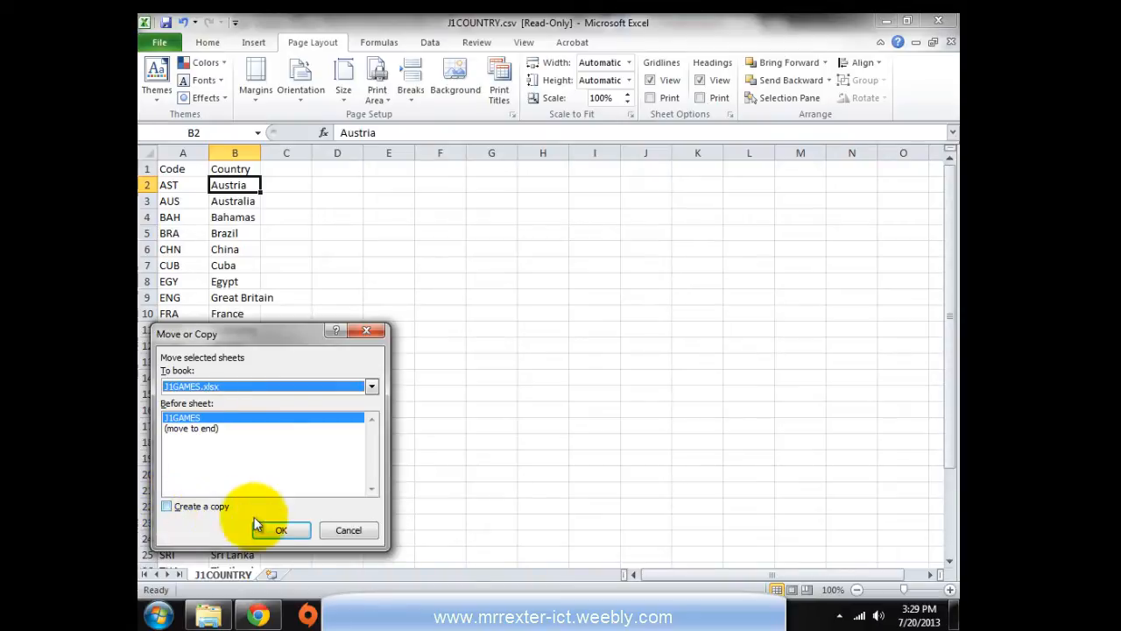
left_click(280, 531)
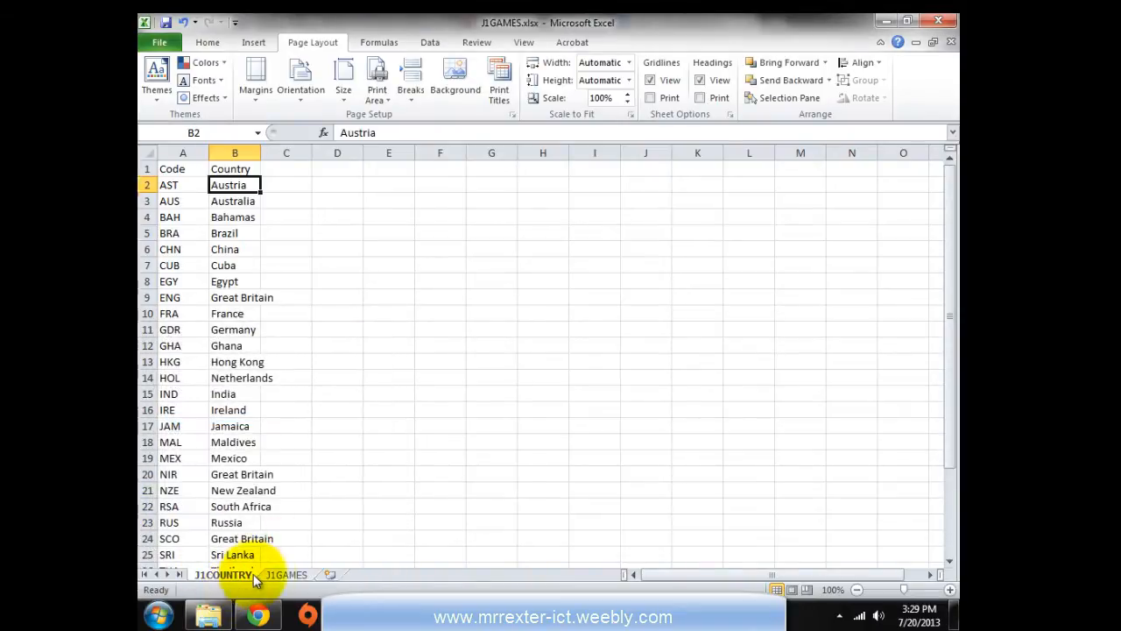
Reposition the J1COUNTRY tab after J1GAMES and return to the J1GAMES sheet
left_click(232, 572)
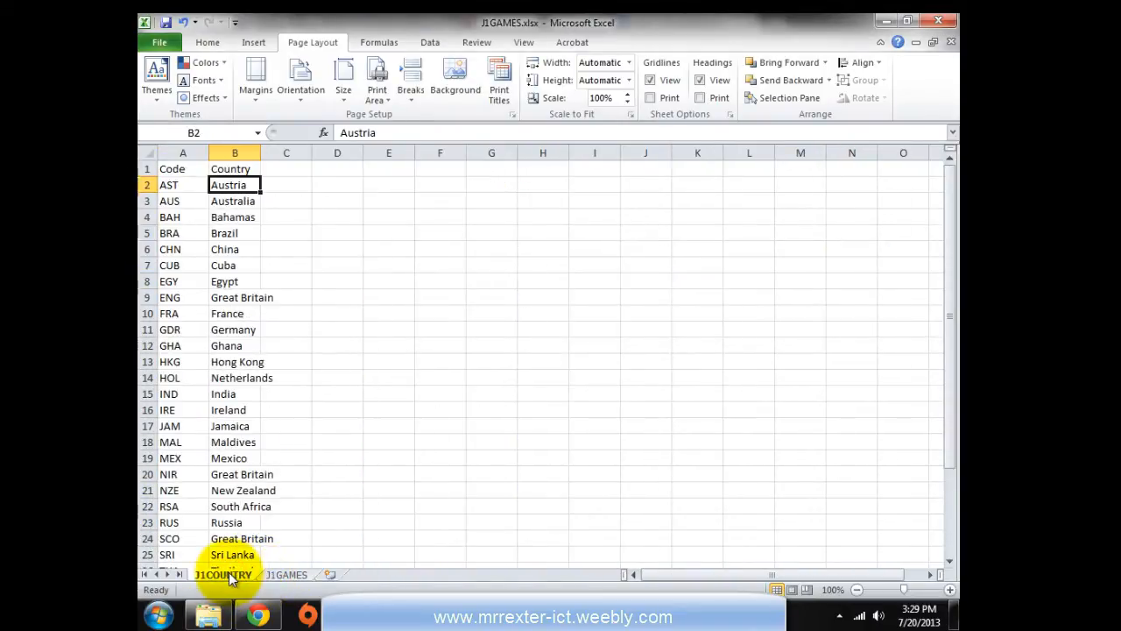
left_click_drag(314, 561, 332, 578)
left_click(235, 574)
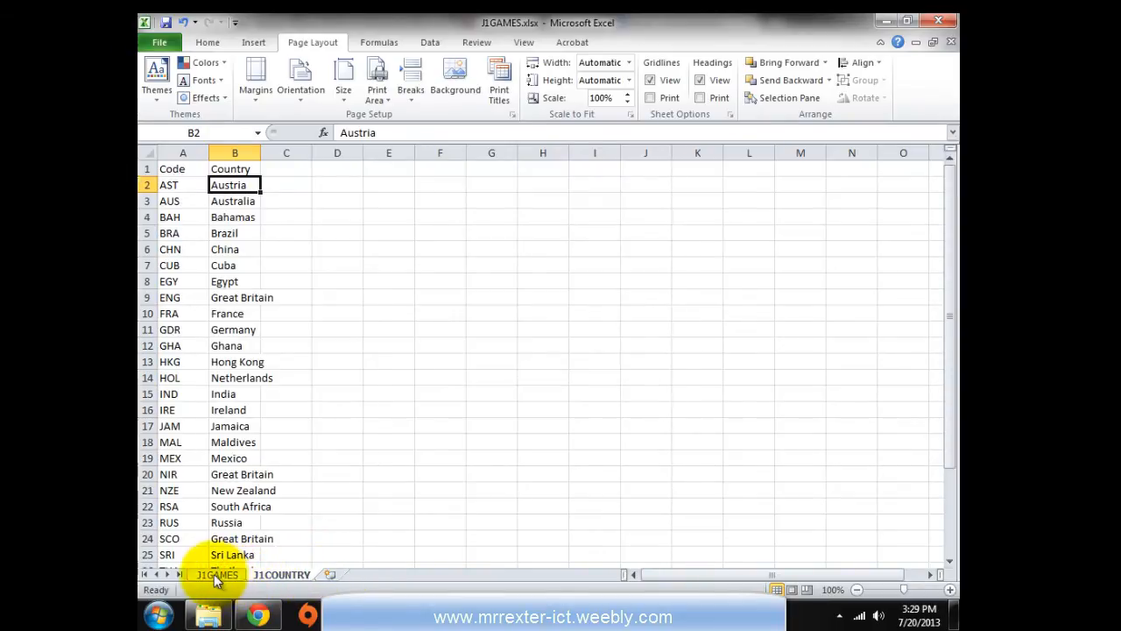
left_click(214, 573)
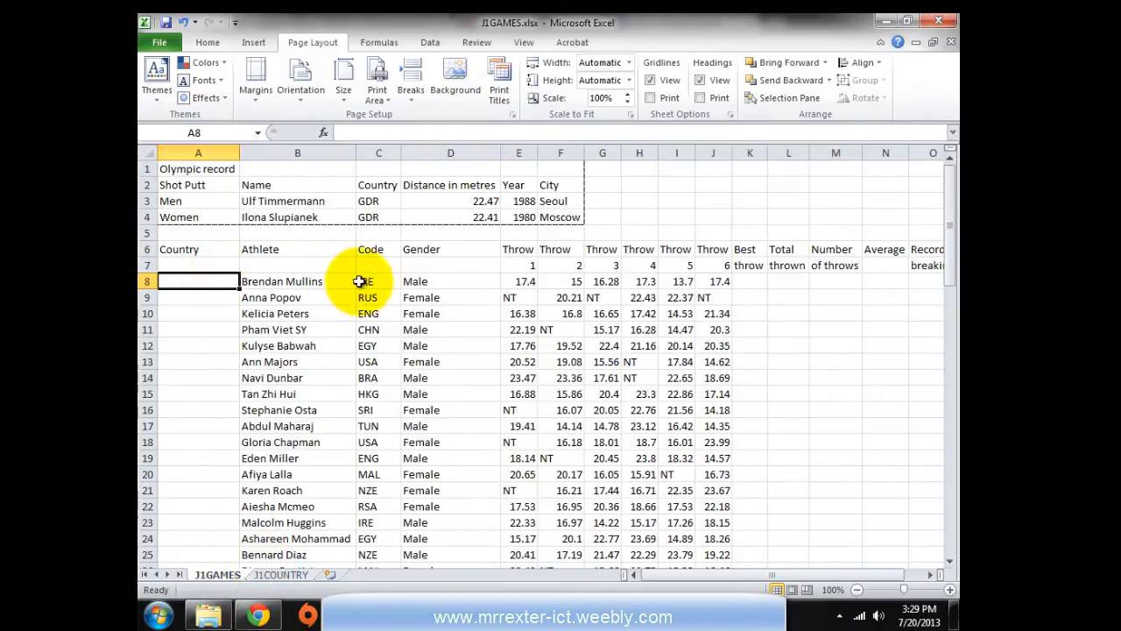
Review the athletes' country codes such as SRI, then select cell A8
left_click(373, 281)
left_click(367, 324)
left_click(346, 394)
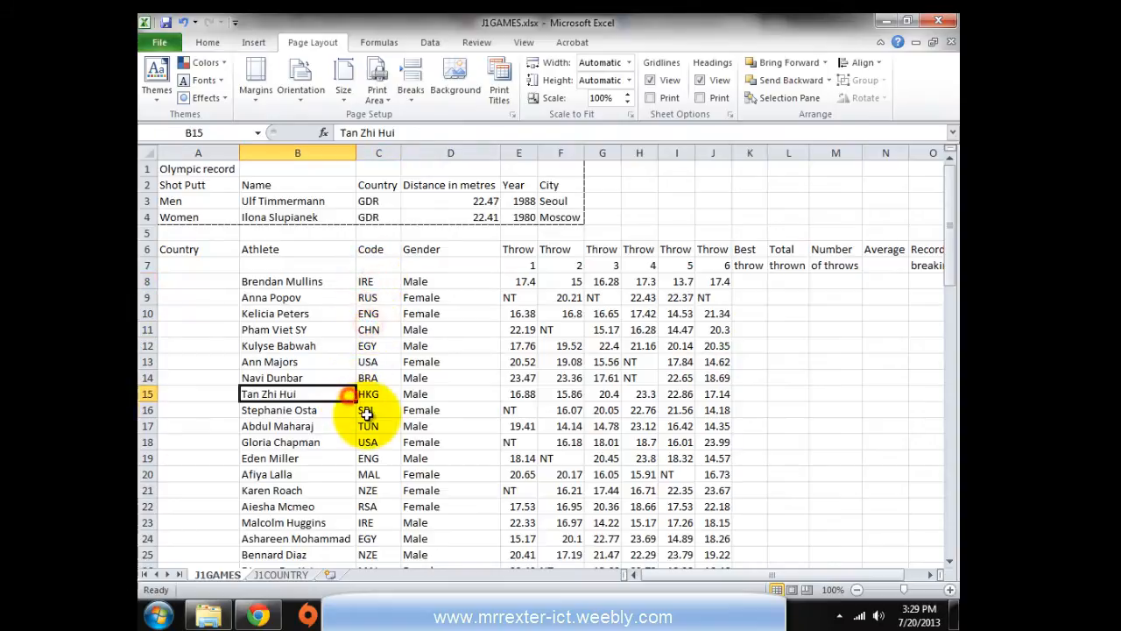
left_click(363, 409)
left_click(194, 281)
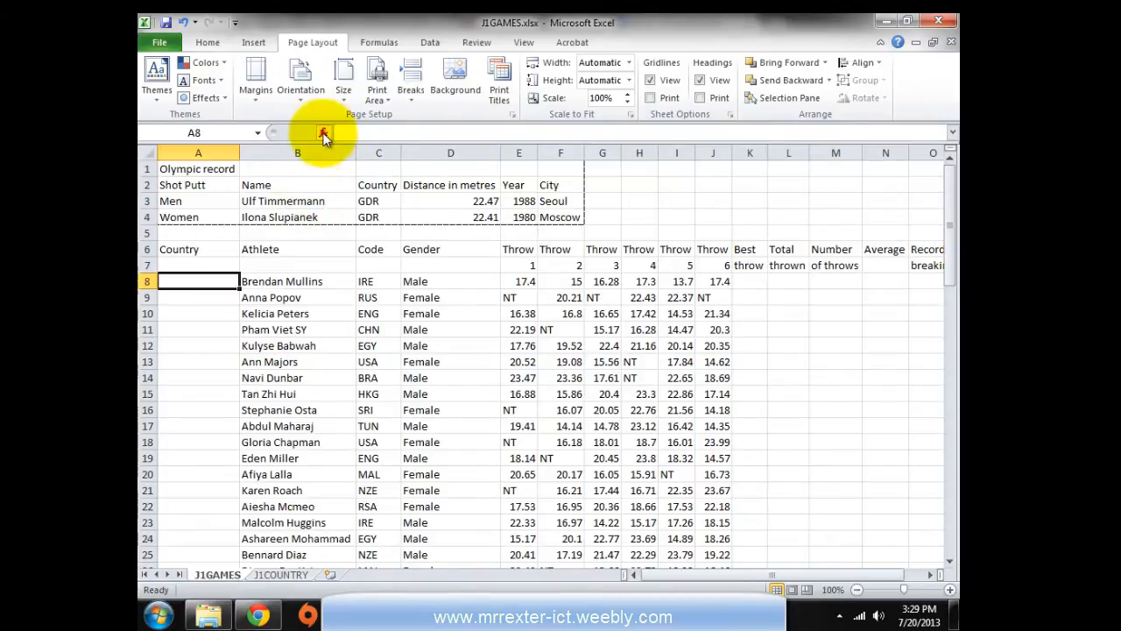
Insert the LOOKUP function into A8, found under the All category
left_click(322, 136)
left_click(433, 404)
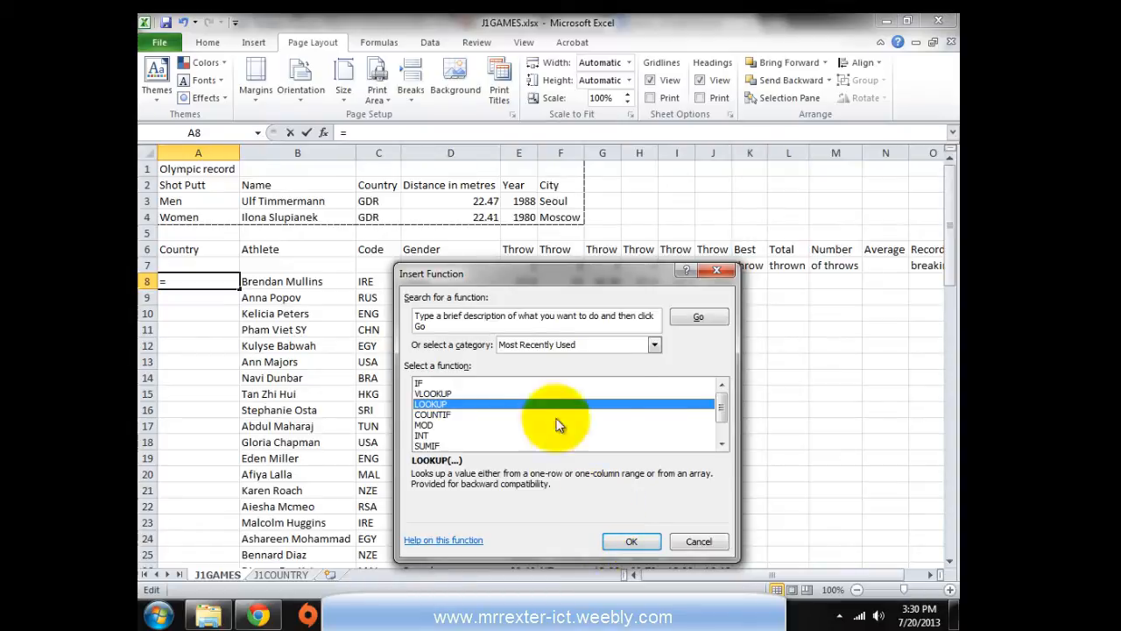
left_click(654, 344)
left_click(536, 369)
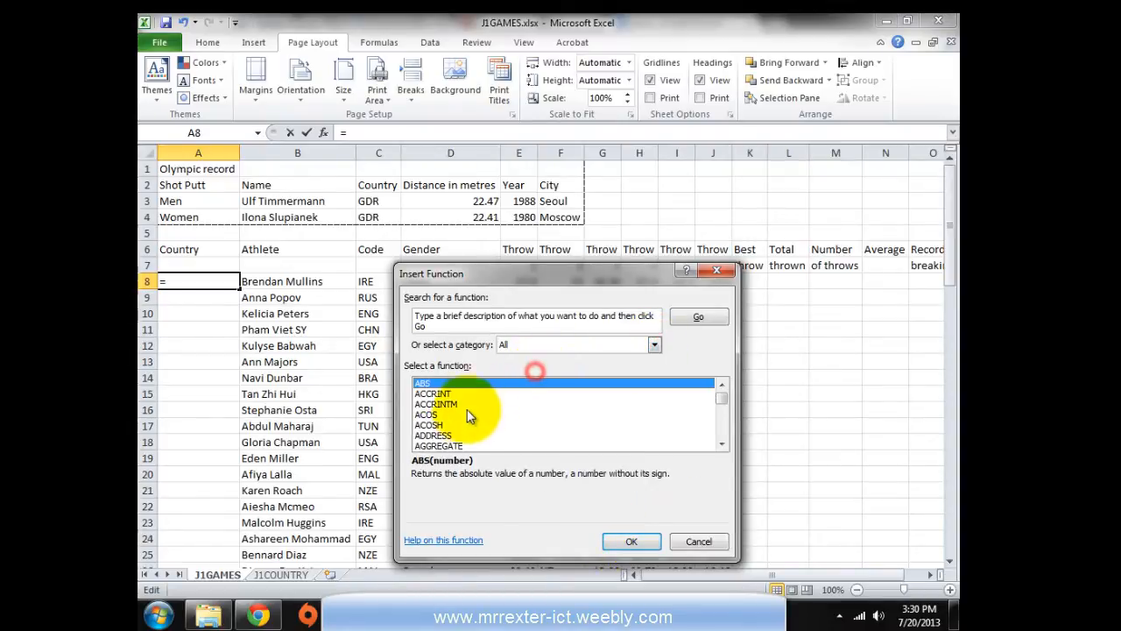
key("l")
scroll(464, 422, "down", 3)
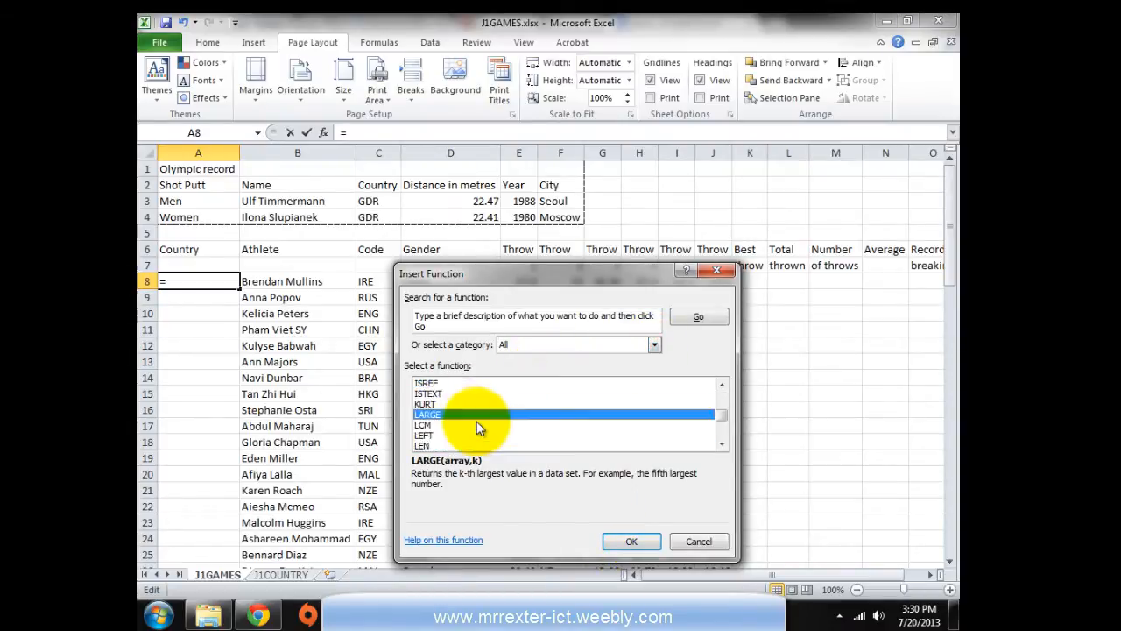
scroll(461, 426, "down", 3)
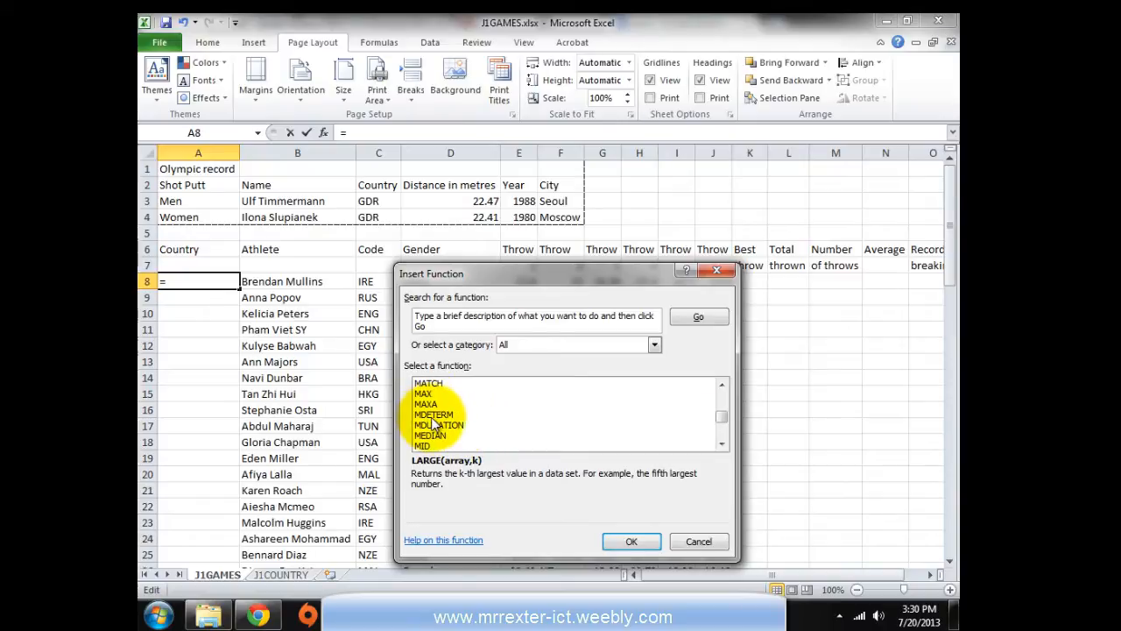
scroll(438, 429, "up", 3)
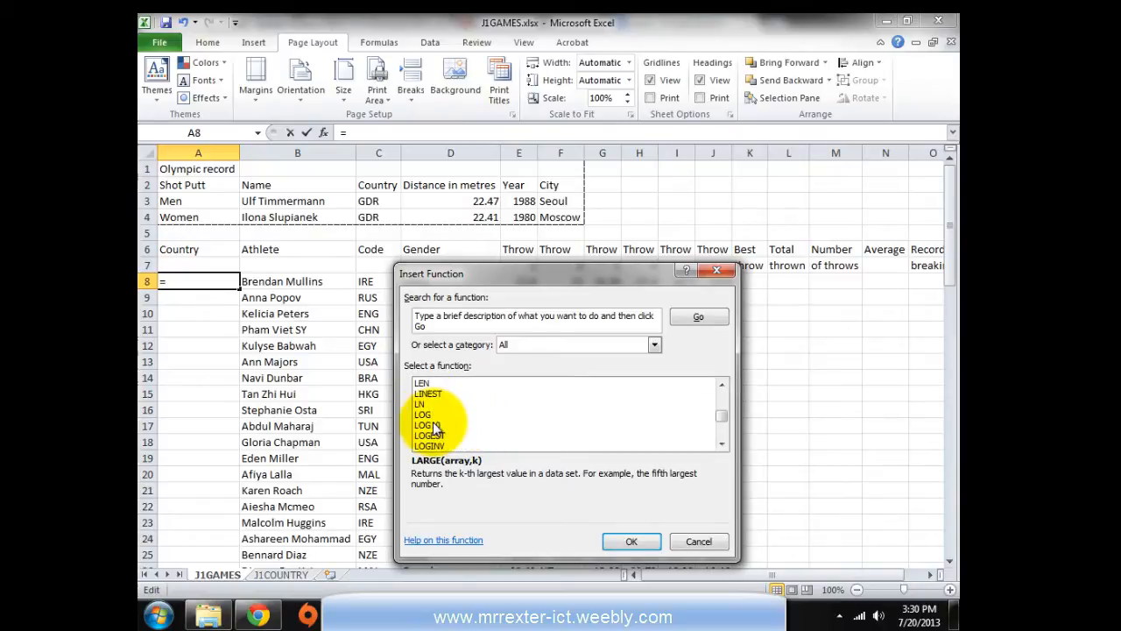
scroll(436, 438, "up", 1)
scroll(435, 442, "down", 2)
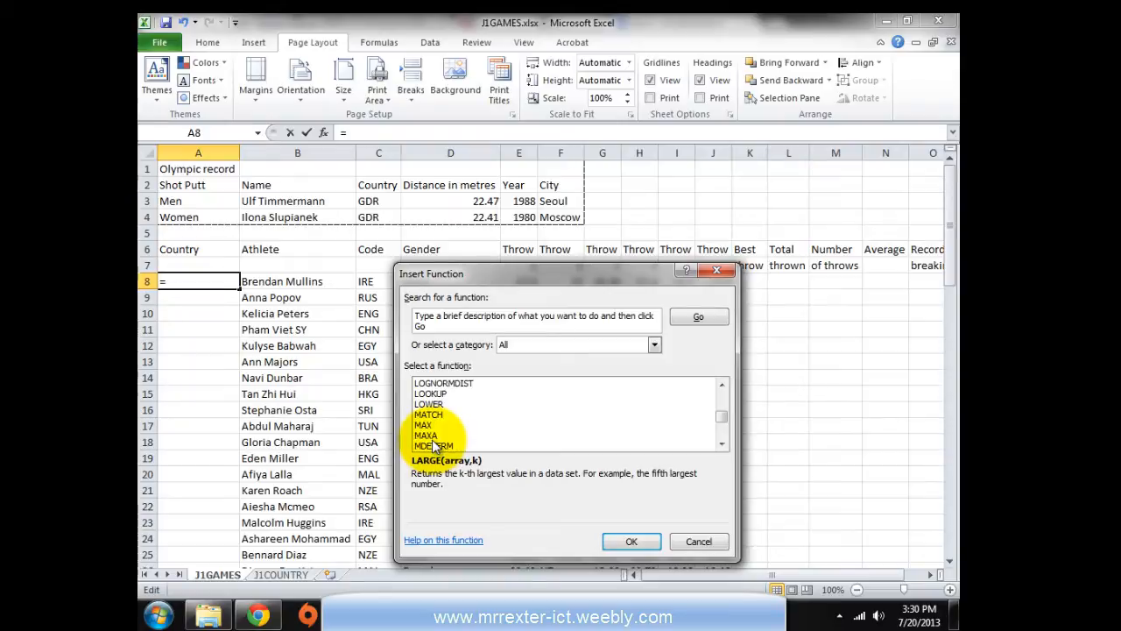
left_click(431, 393)
left_click(628, 541)
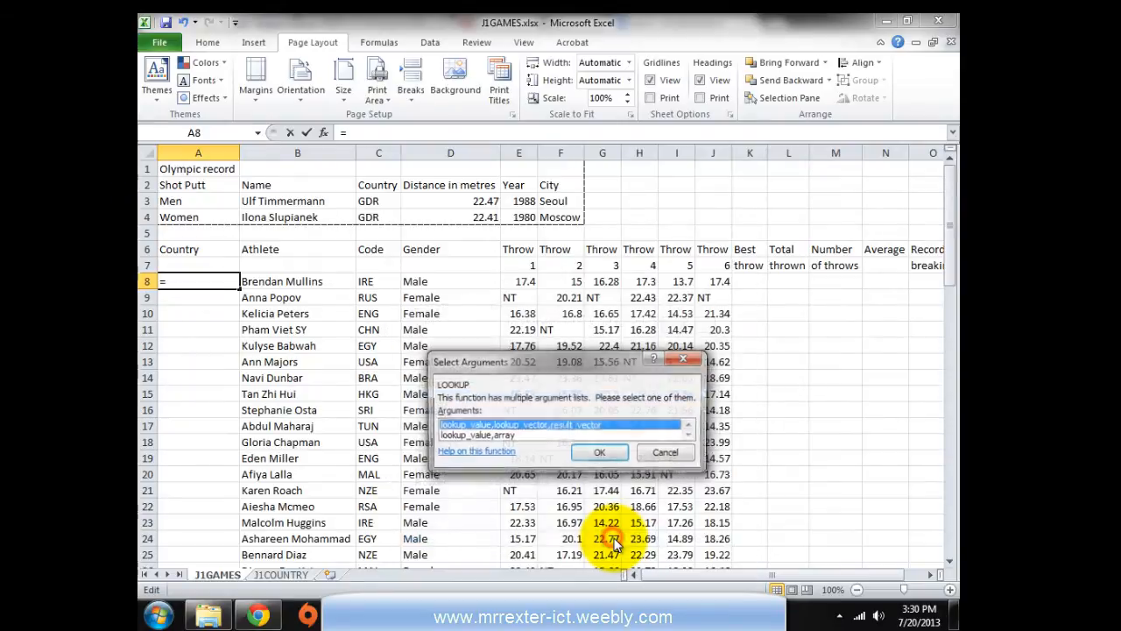
Choose the lookup_value,array argument form for LOOKUP
left_click_drag(555, 471, 511, 266)
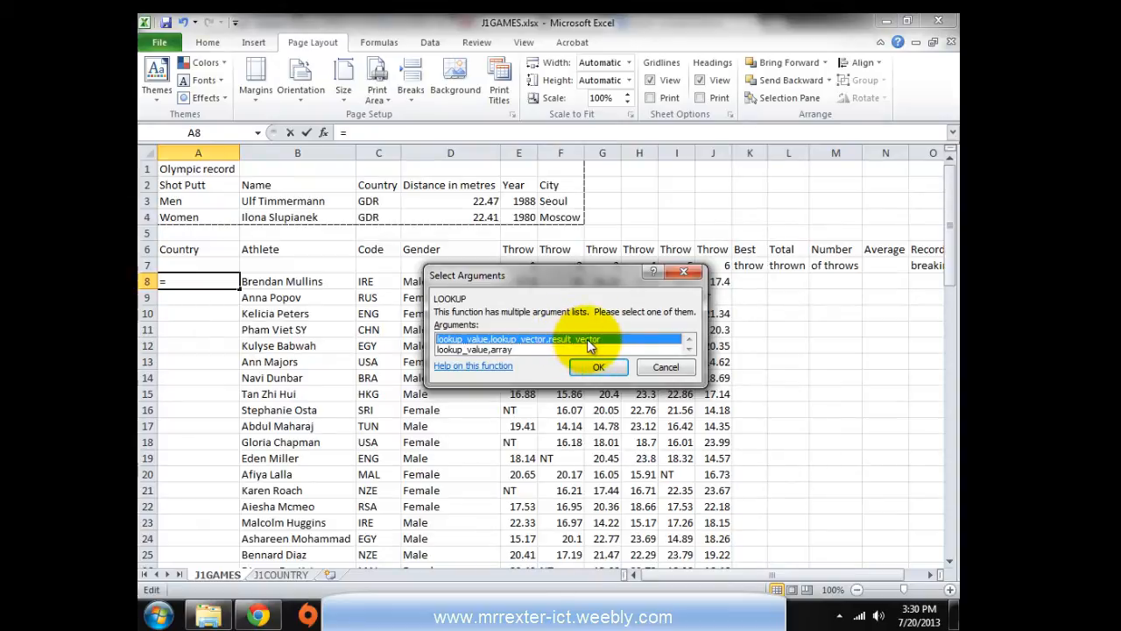
left_click(473, 348)
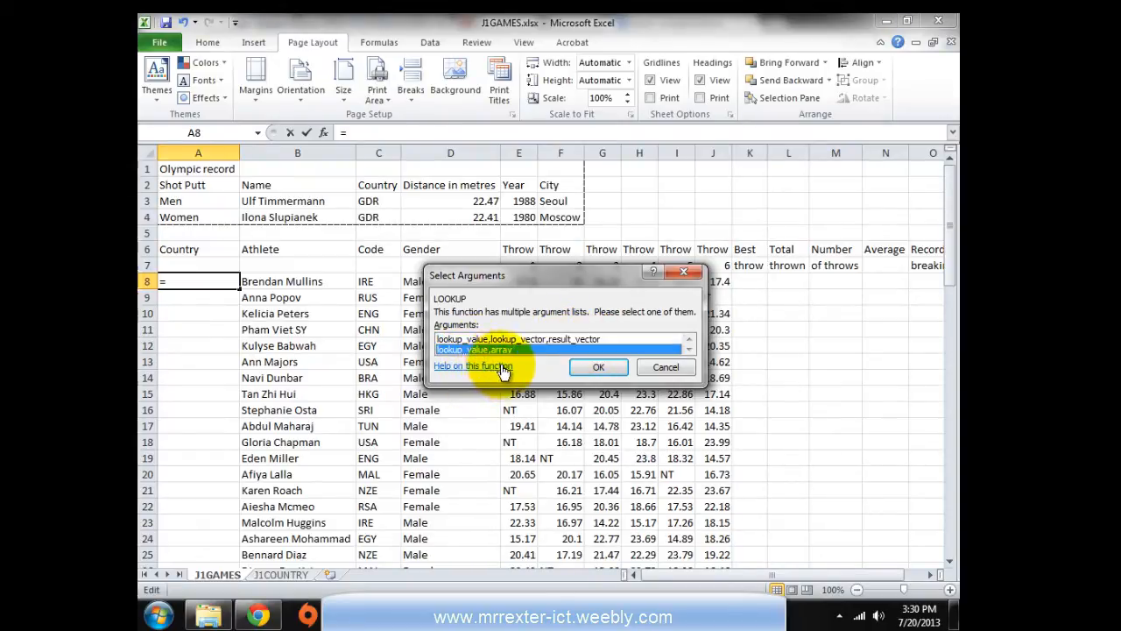
left_click(592, 368)
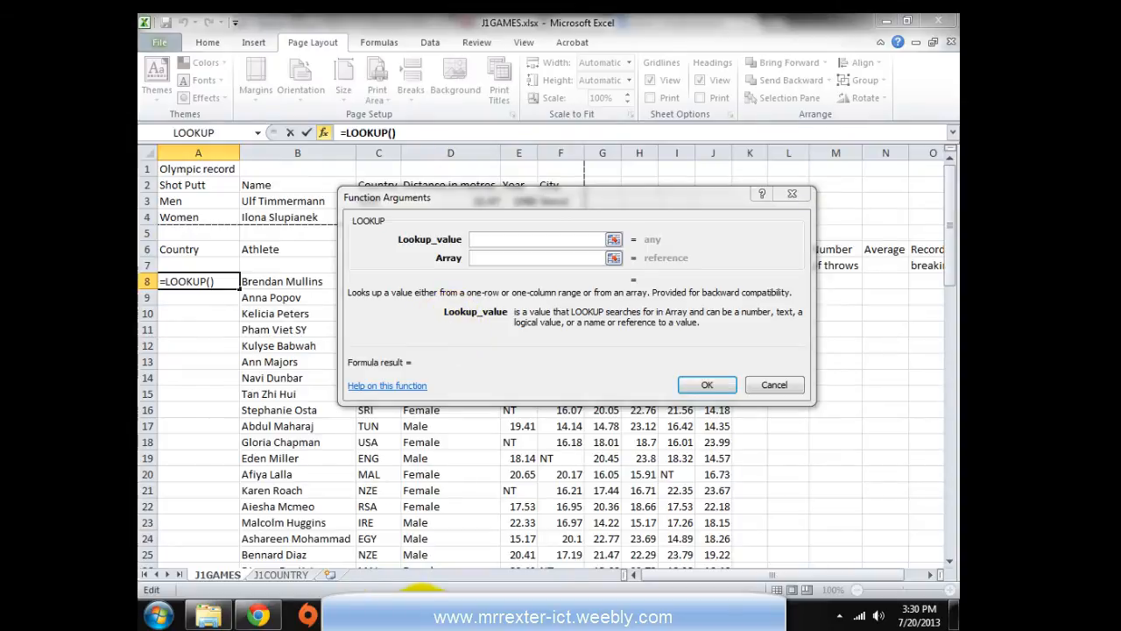
Recheck the exam task, then move the LOOKUP arguments form and ready the Array field
left_click(420, 613)
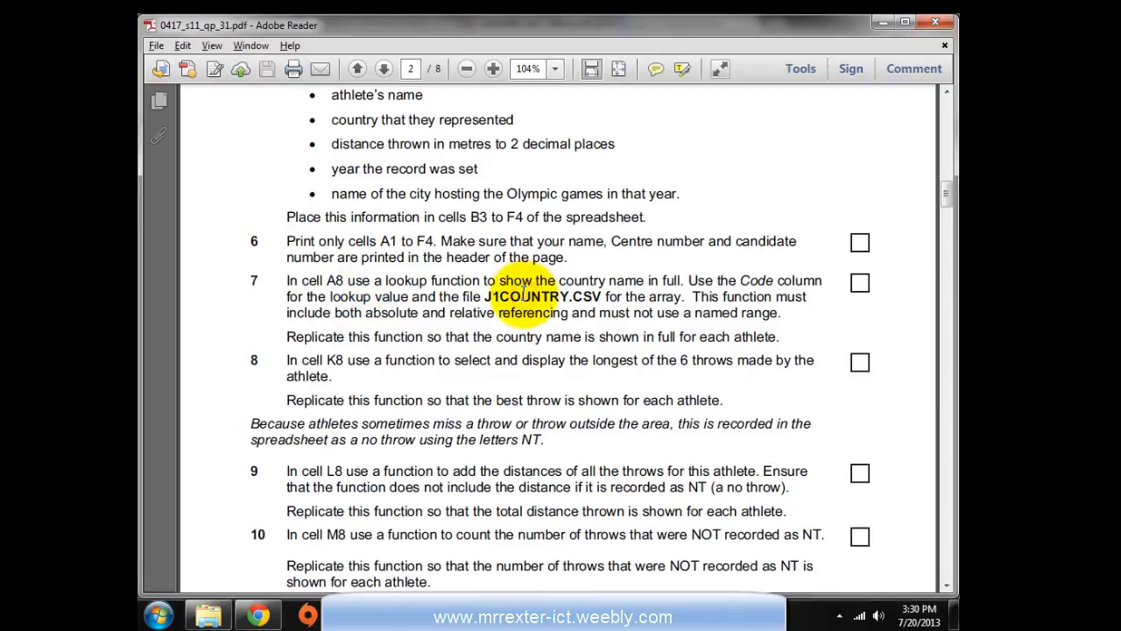
key("alt+Tab")
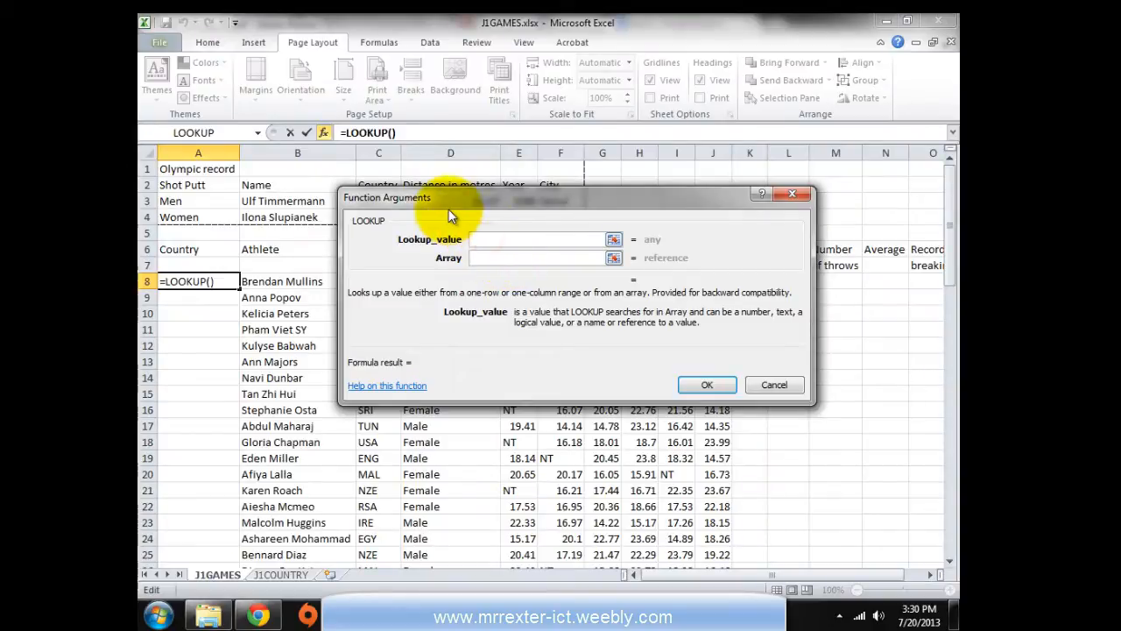
left_click_drag(447, 198, 490, 376)
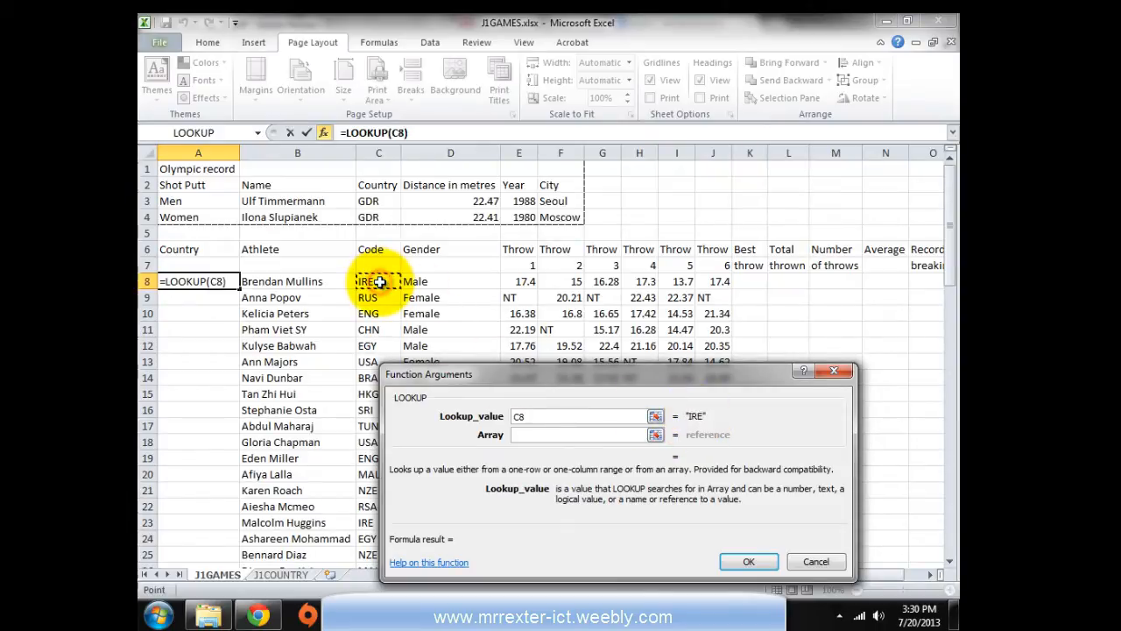
left_click(525, 437)
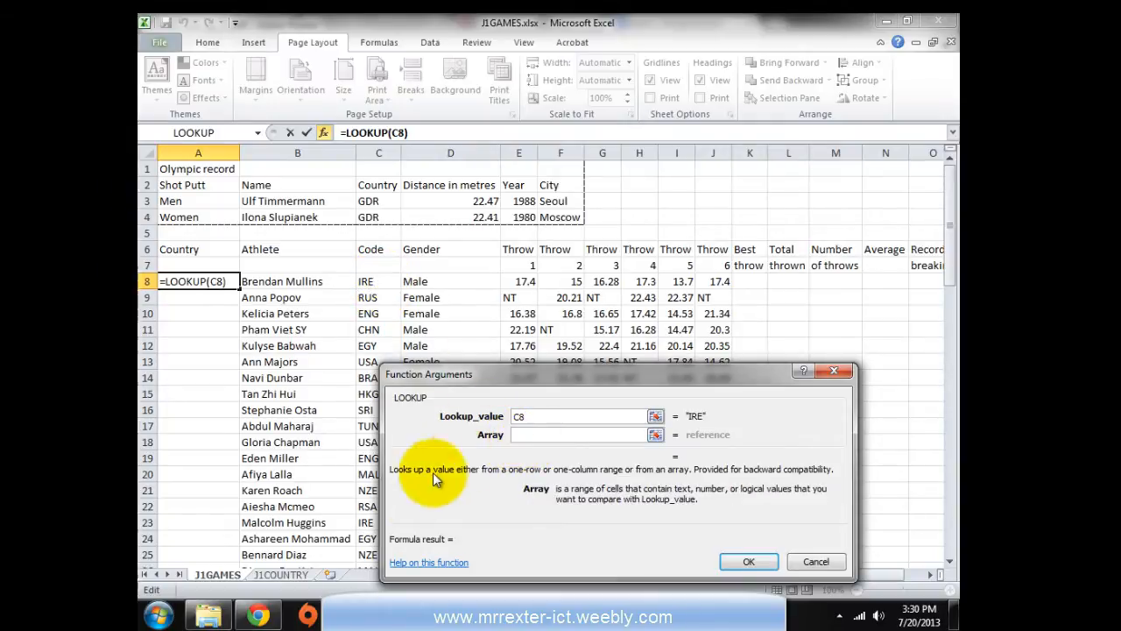
Set the Array to the absolute range J1COUNTRY!$A$2:$B$32
left_click(265, 578)
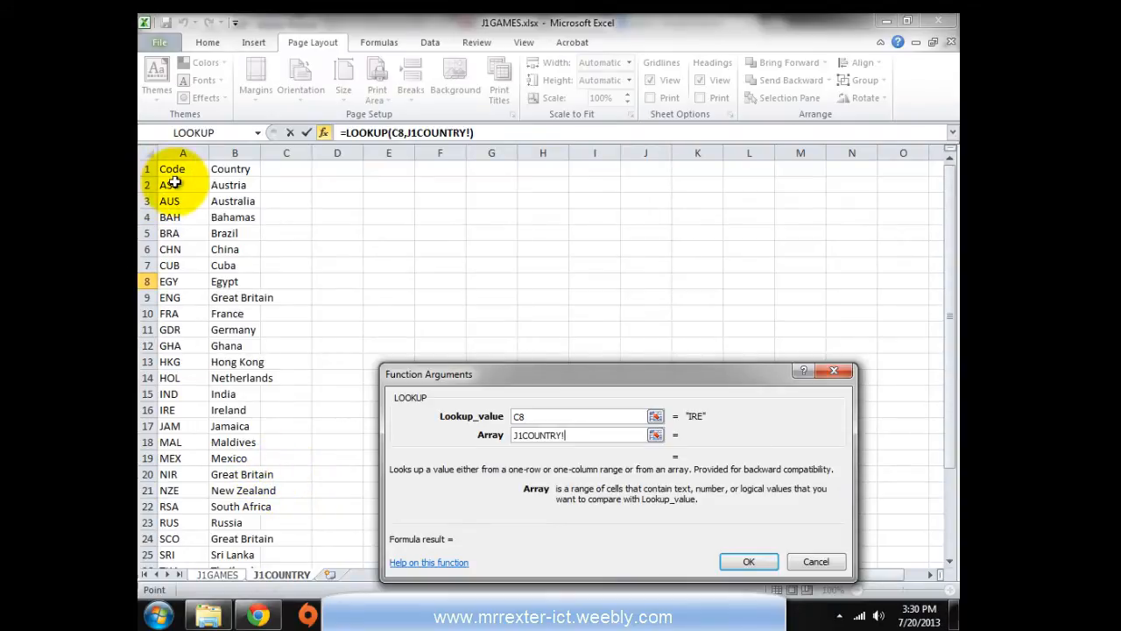
left_click_drag(171, 185, 220, 536)
scroll(198, 508, "up", 3)
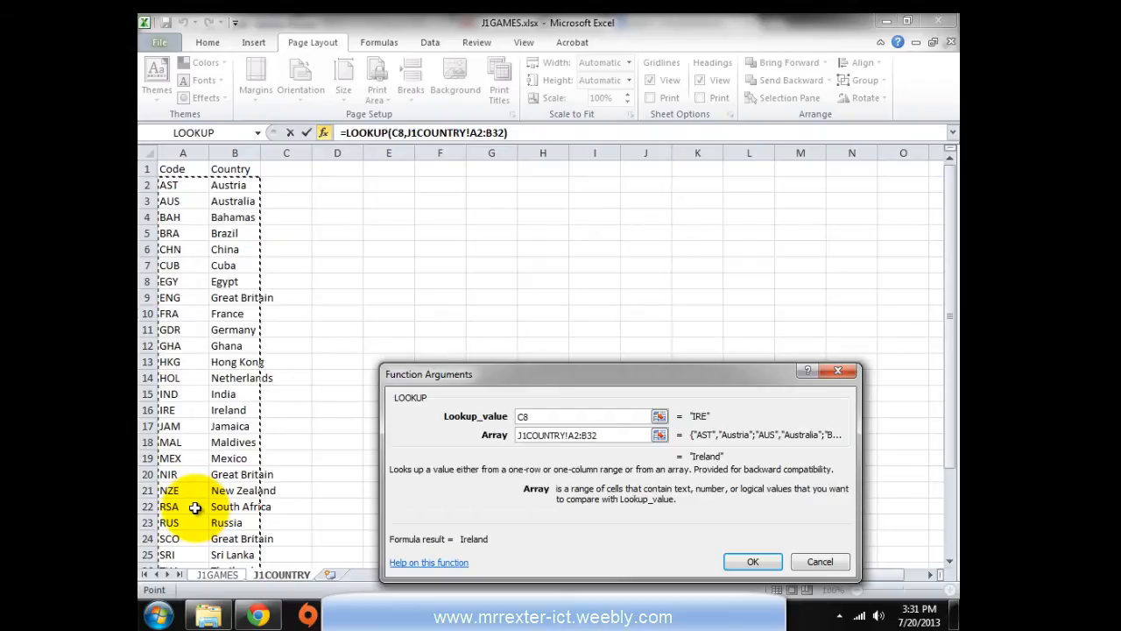
key("F4")
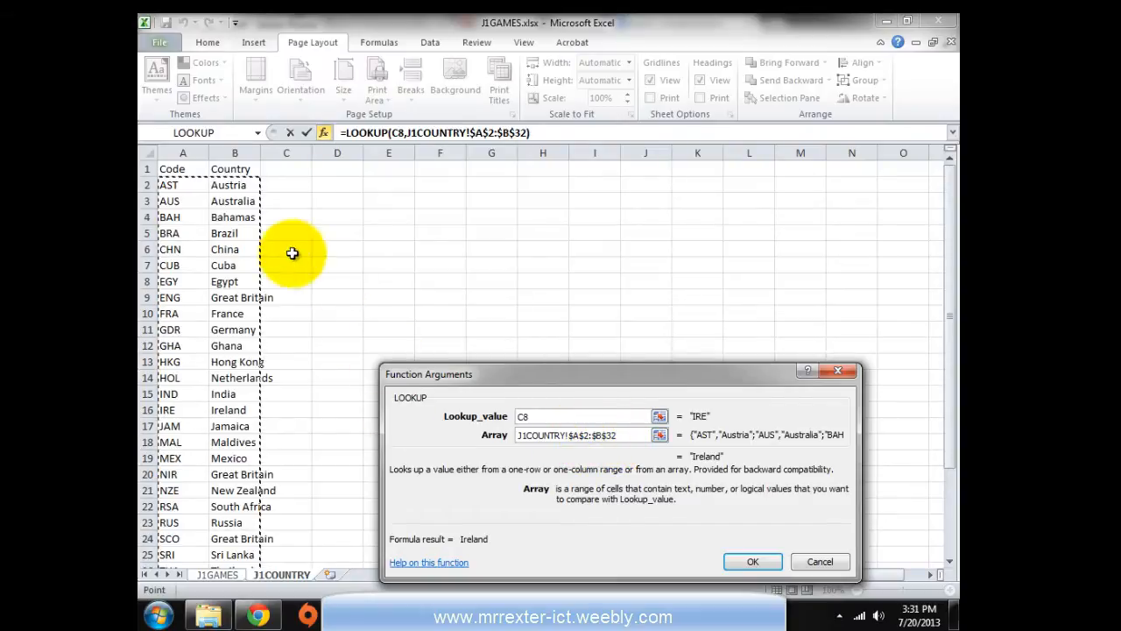
Confirm =LOOKUP(C8,J1COUNTRY!$A$2:$B$32) so A8 returns Ireland for code IRE
scroll(201, 213, "down", 6)
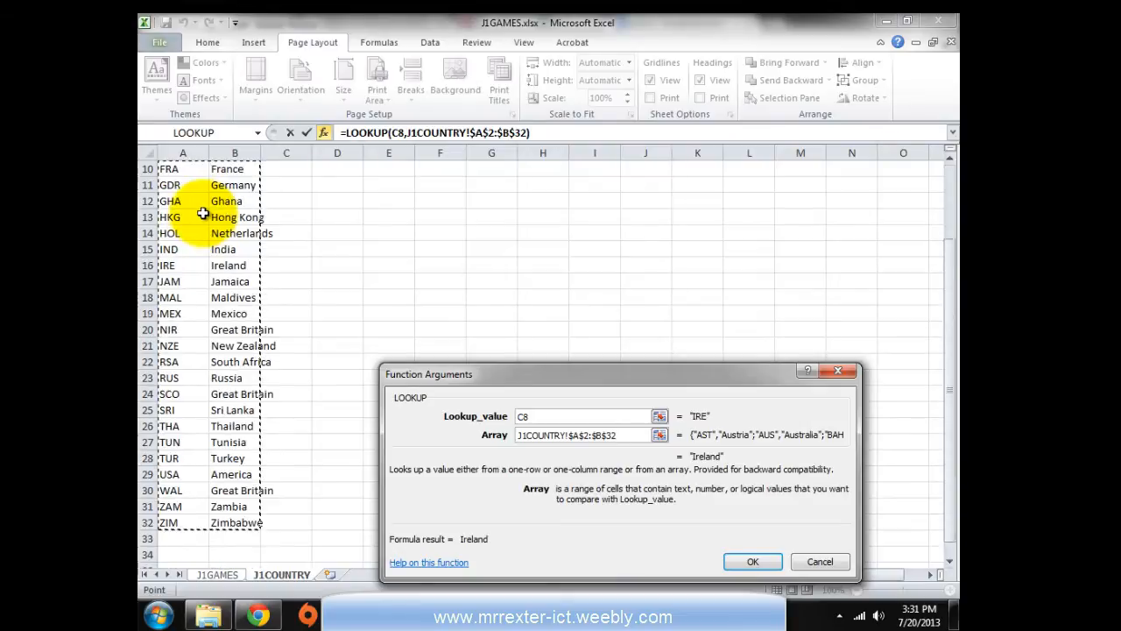
scroll(200, 368, "up", 5)
scroll(194, 377, "up", 1)
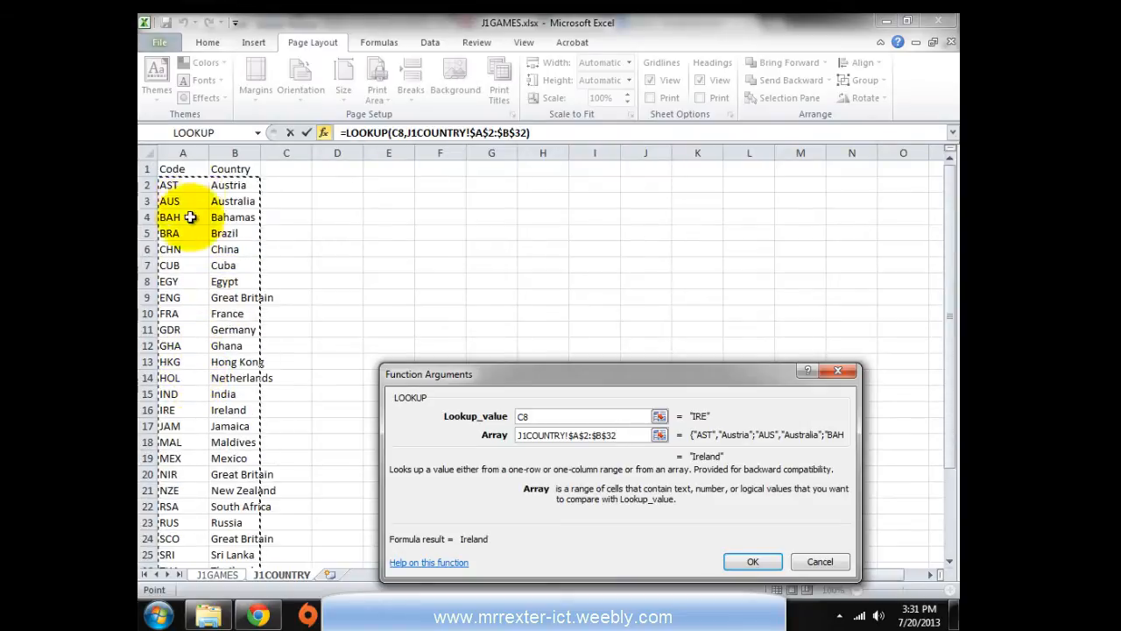
scroll(188, 262, "down", 4)
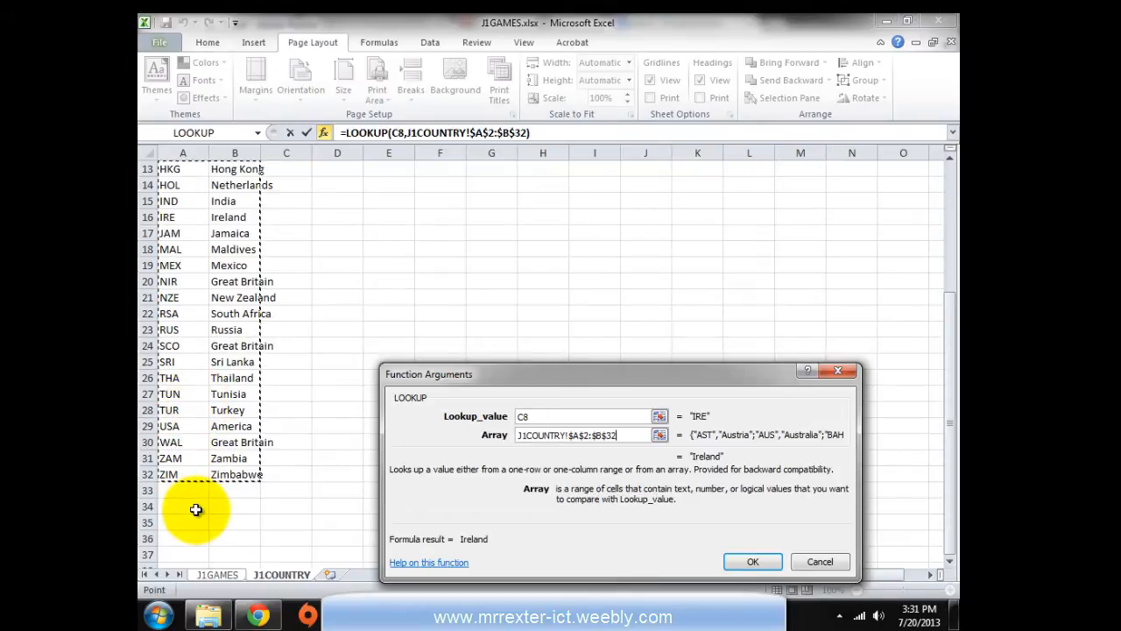
scroll(219, 413, "up", 4)
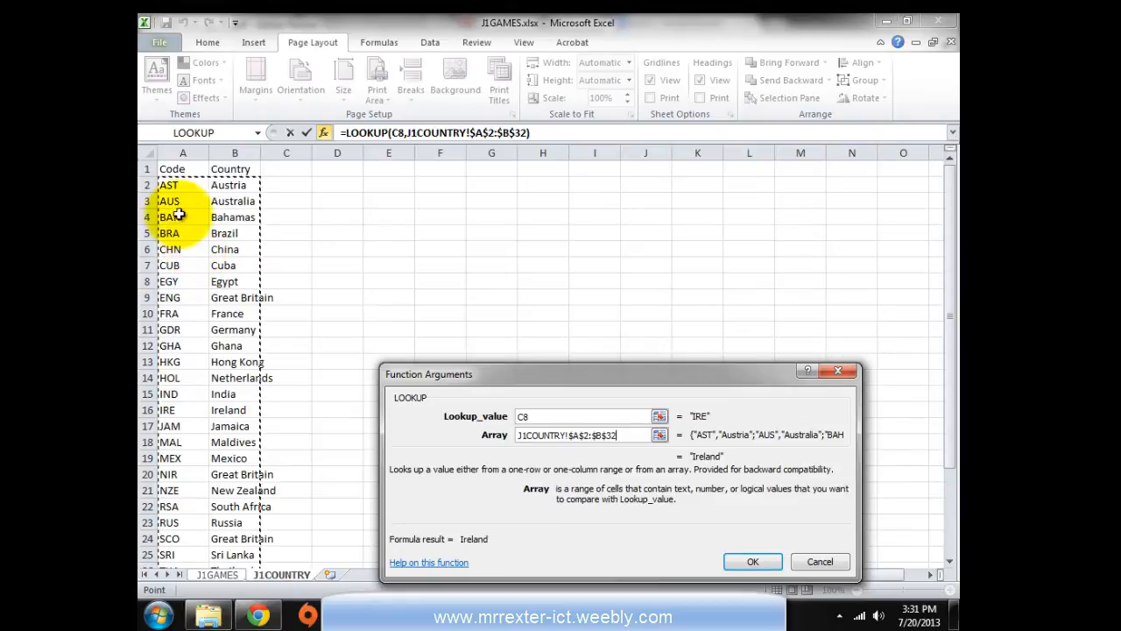
scroll(198, 312, "down", 8)
scroll(198, 311, "down", 1)
scroll(198, 312, "up", 2)
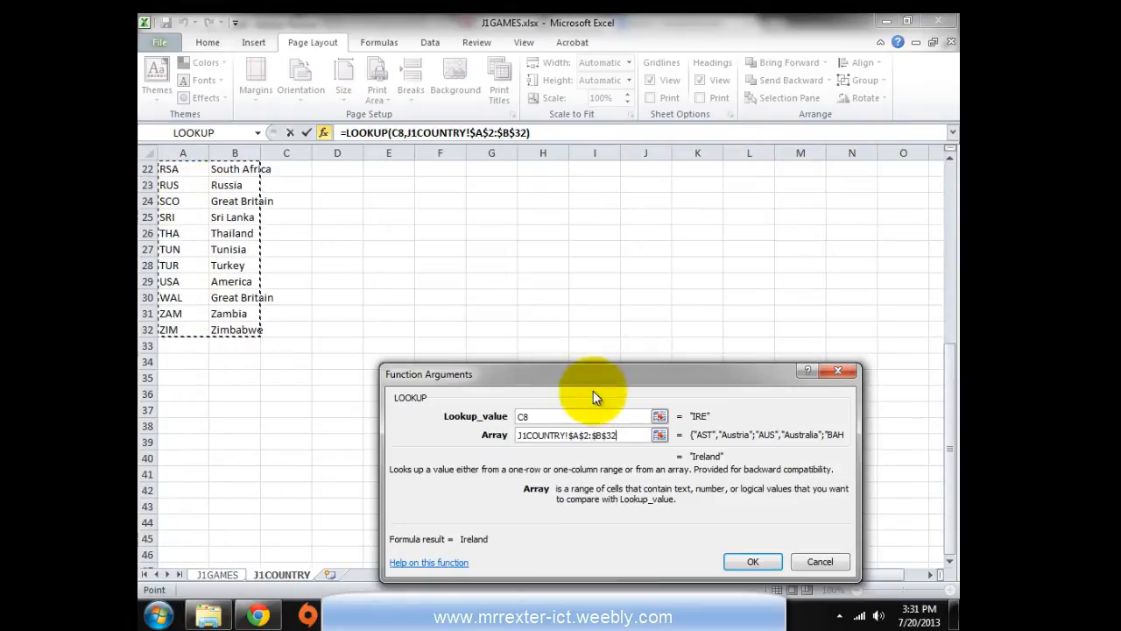
left_click(753, 561)
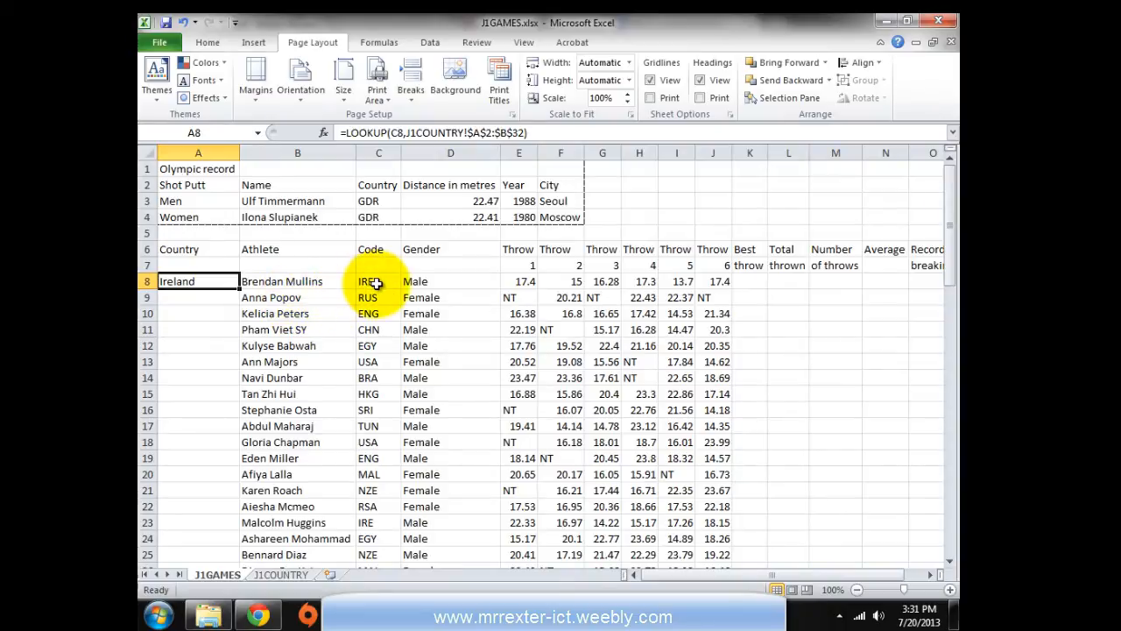
Fill the A8 LOOKUP formula down column A and spot-check the copies in A22, A23, A25 and A27
double_click(238, 289)
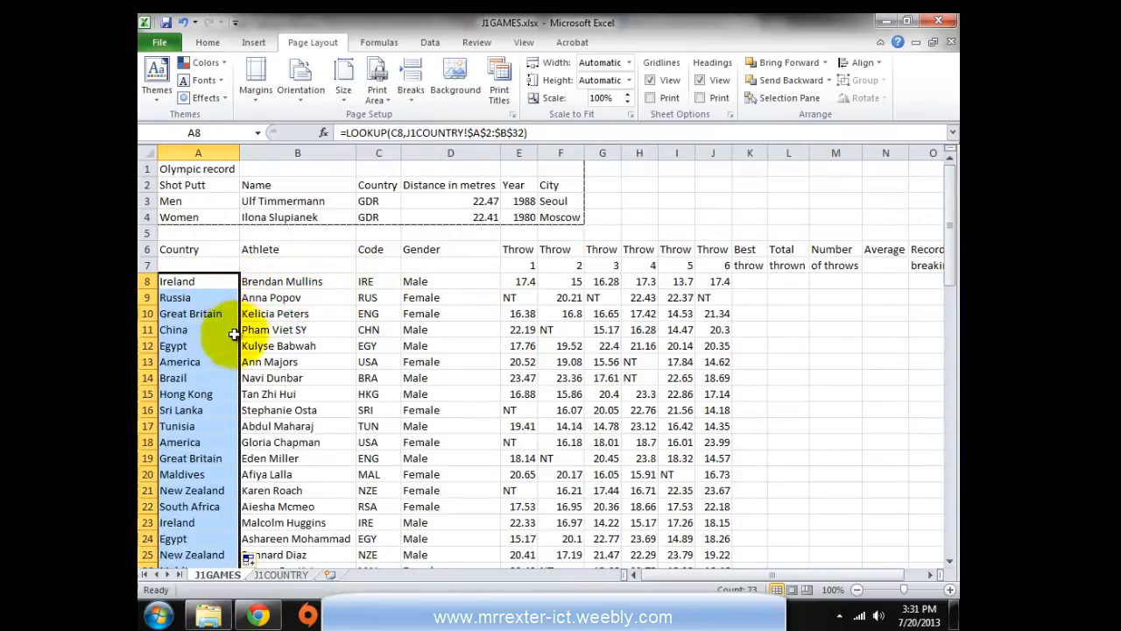
left_click(194, 314)
scroll(178, 362, "down", 3)
left_click(178, 361)
scroll(175, 368, "down", 3)
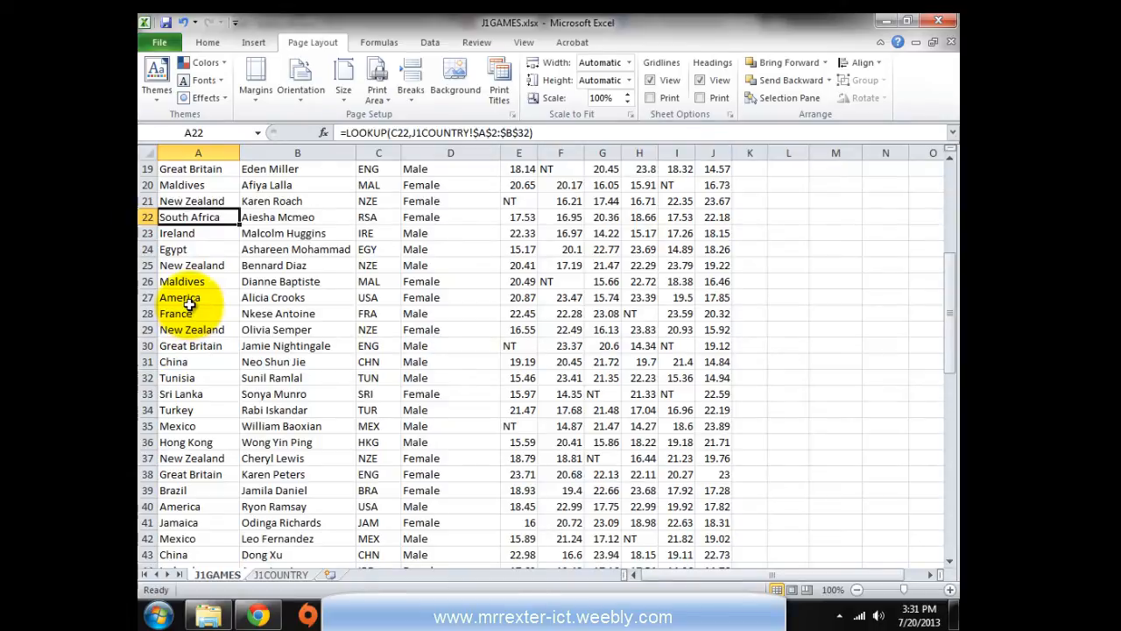
left_click(190, 300)
left_click(201, 233)
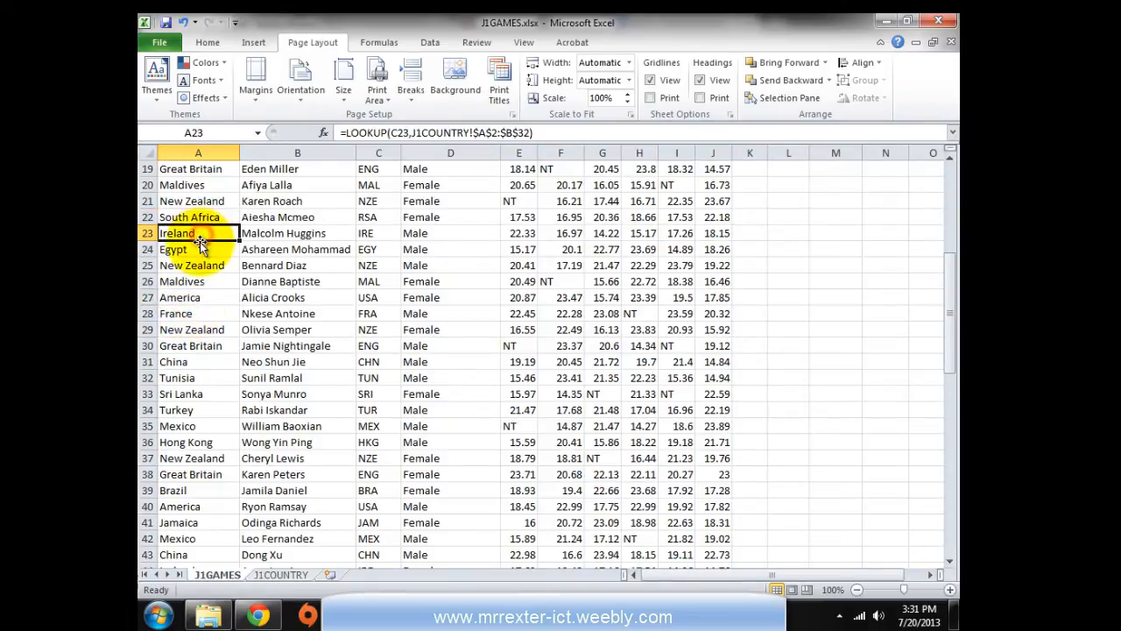
left_click(190, 266)
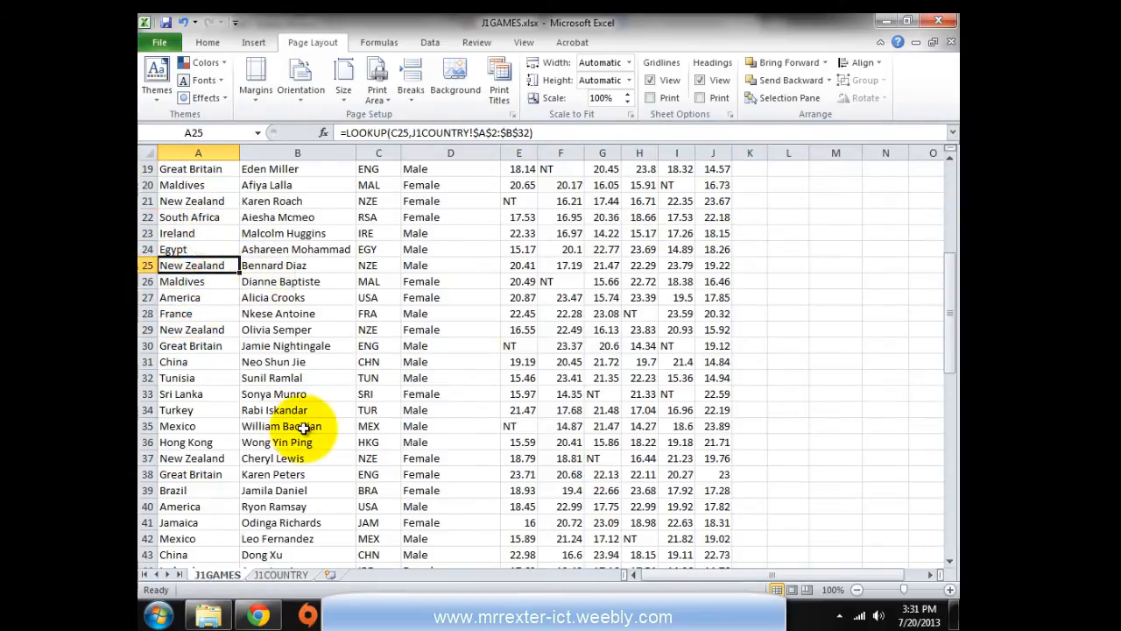
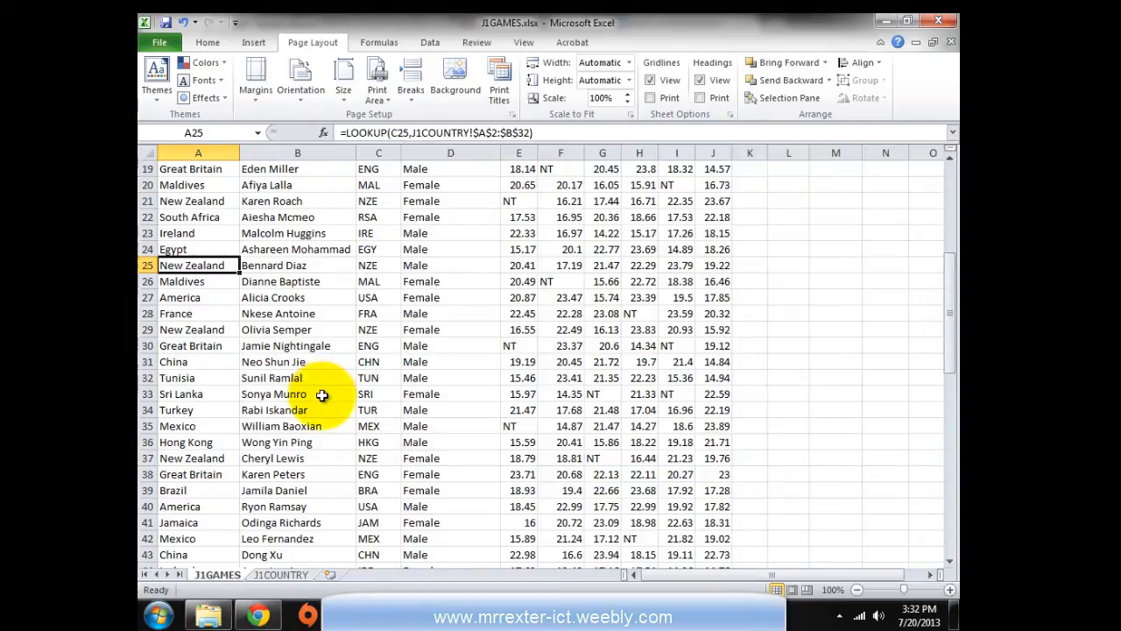
Check the question paper for the best-throw task, then return to the J1GAMES sheet
key("alt+Tab")
scroll(321, 394, "down", 1)
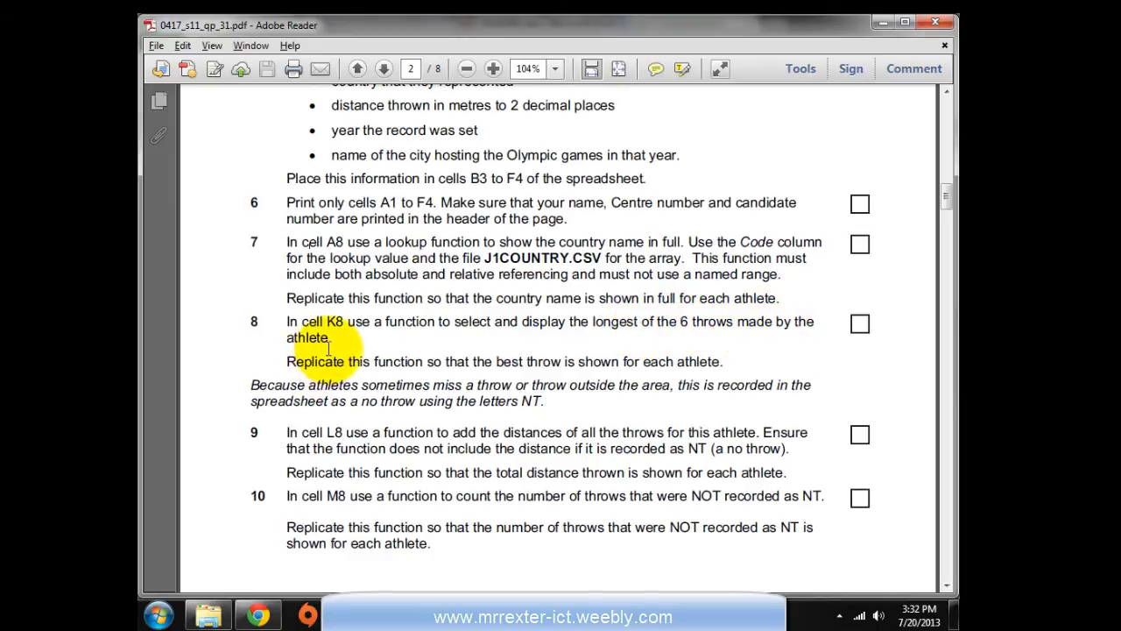
key("alt+Tab")
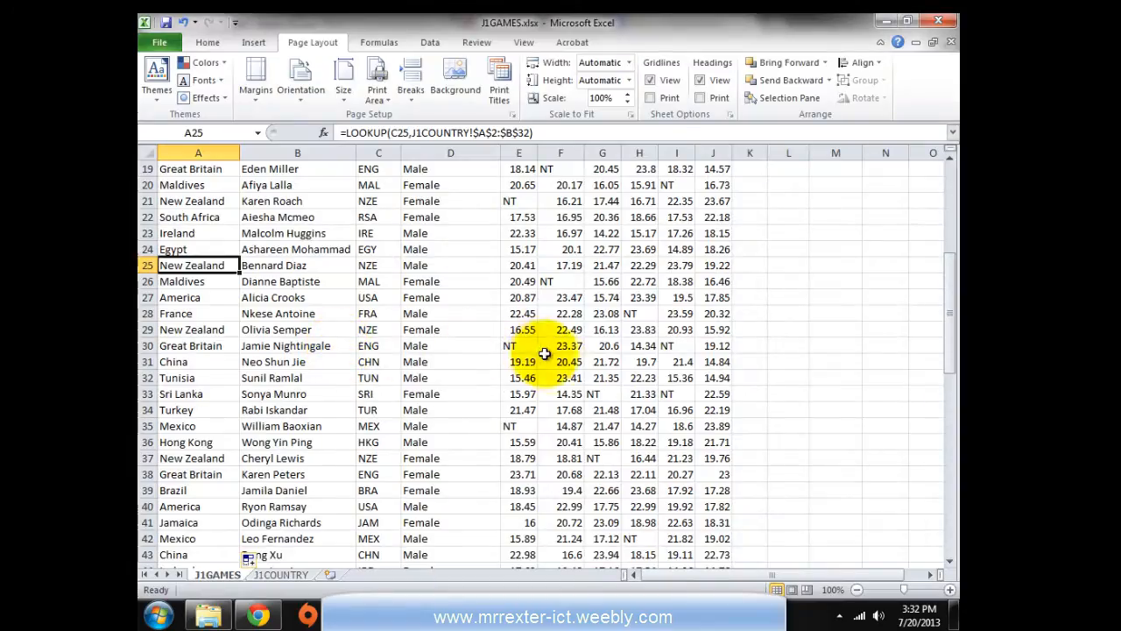
scroll(578, 372, "up", 6)
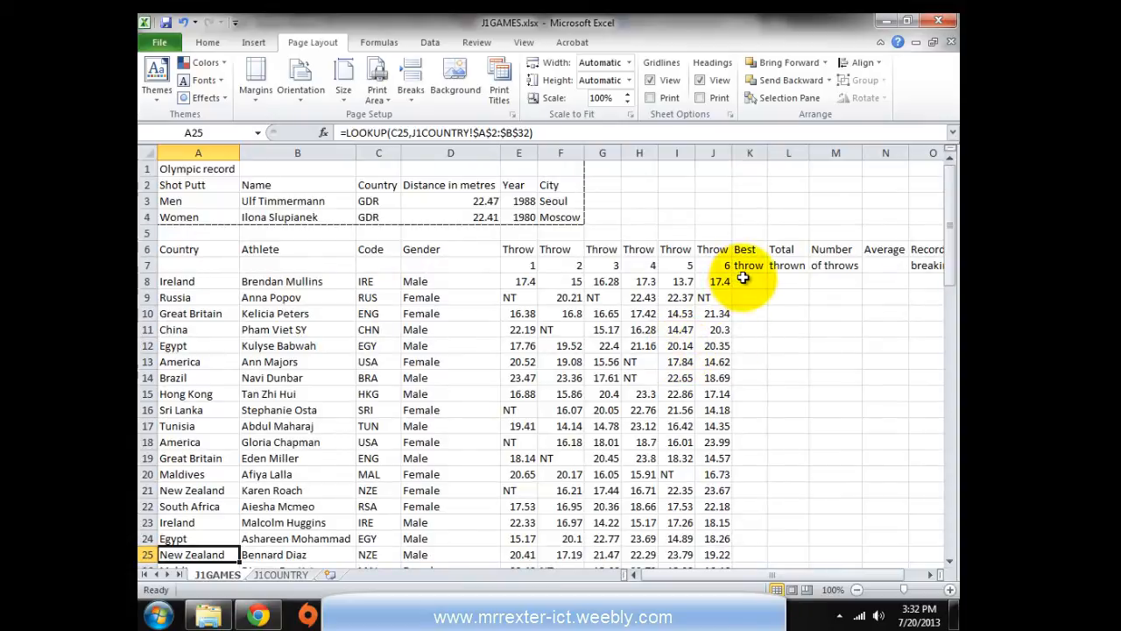
Enter =MAX(E8:J8) in K8 to show the first athlete's best throw
left_click(742, 279)
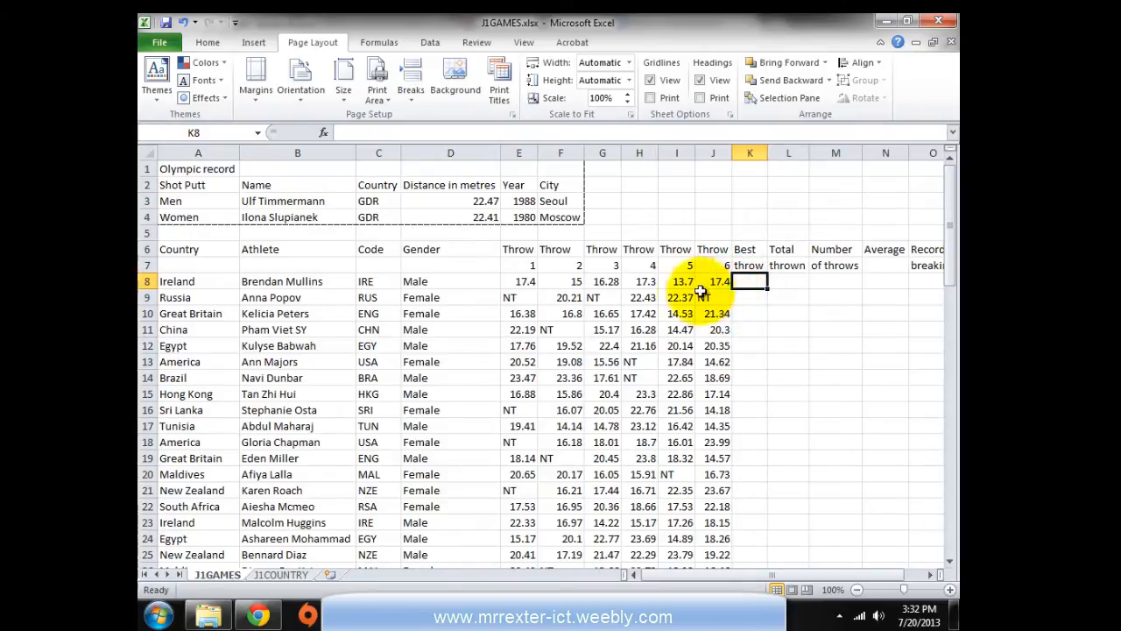
left_click(519, 282)
left_click_drag(519, 282, 712, 283)
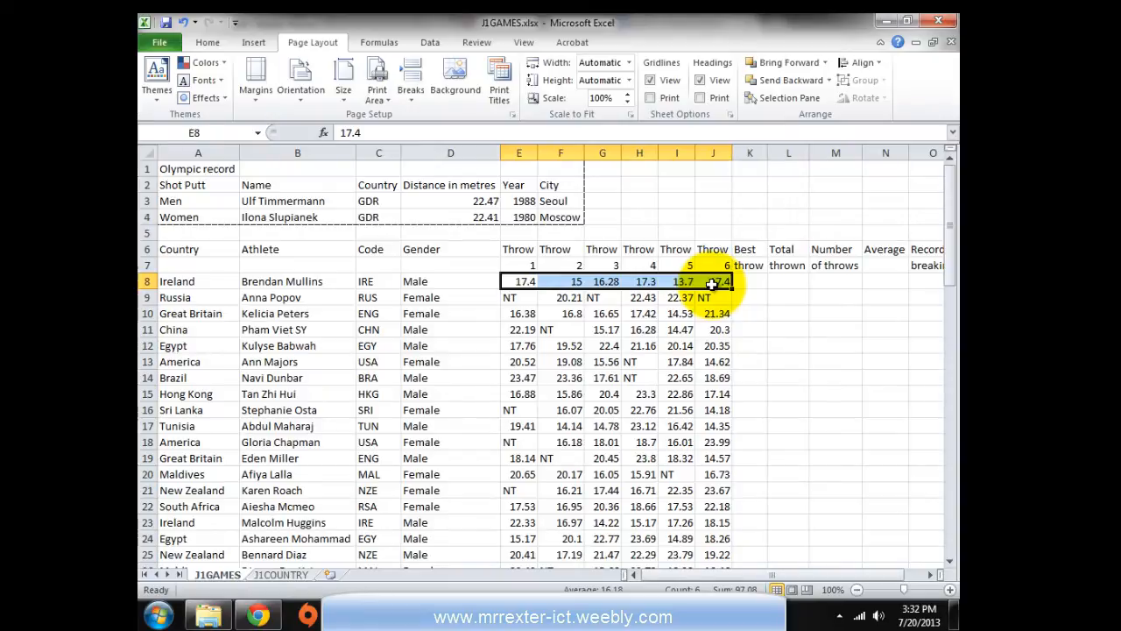
left_click(744, 281)
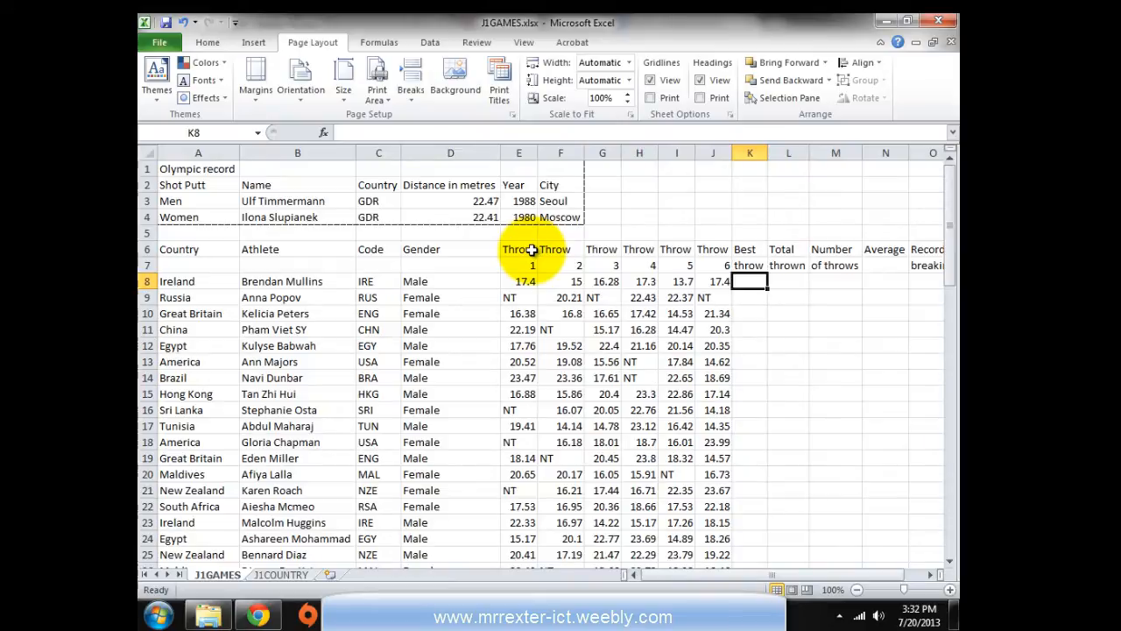
type("=")
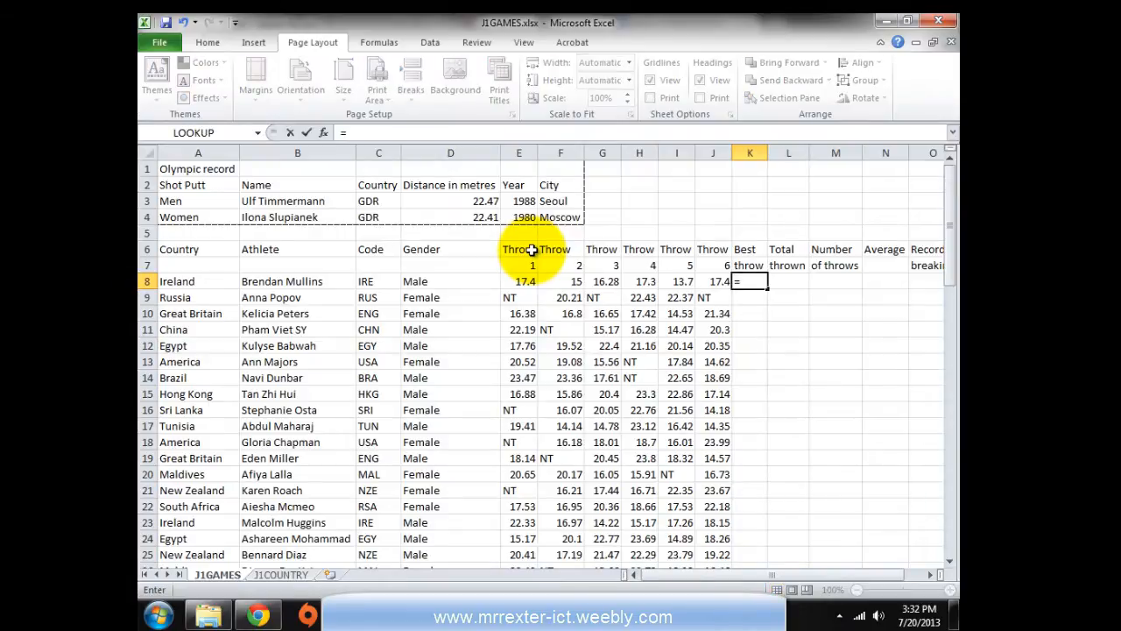
type("max")
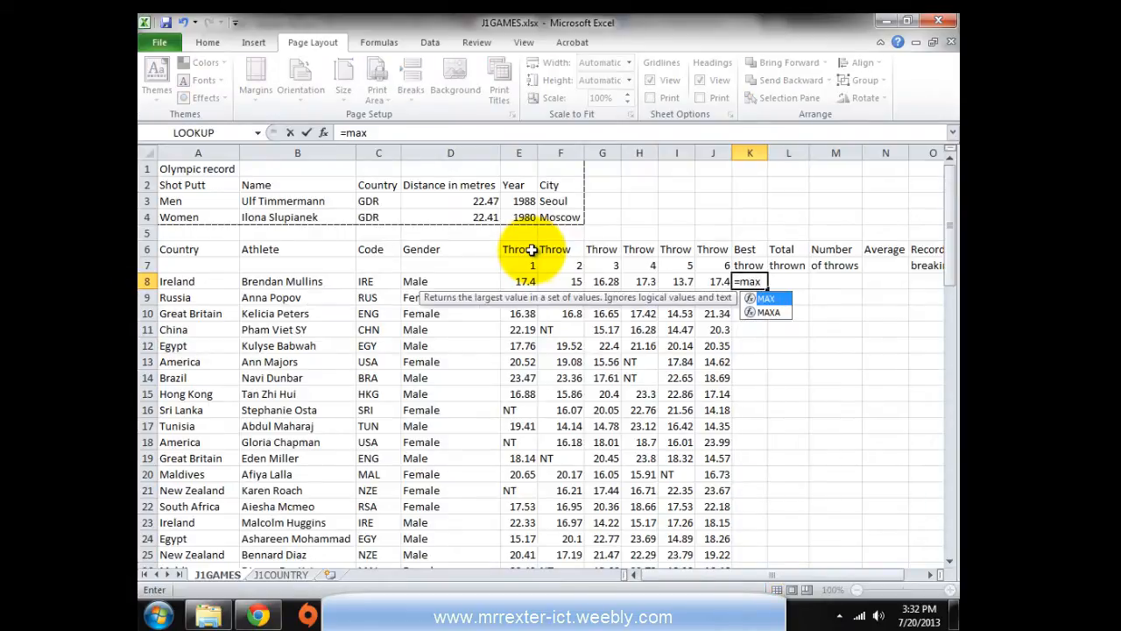
type("(")
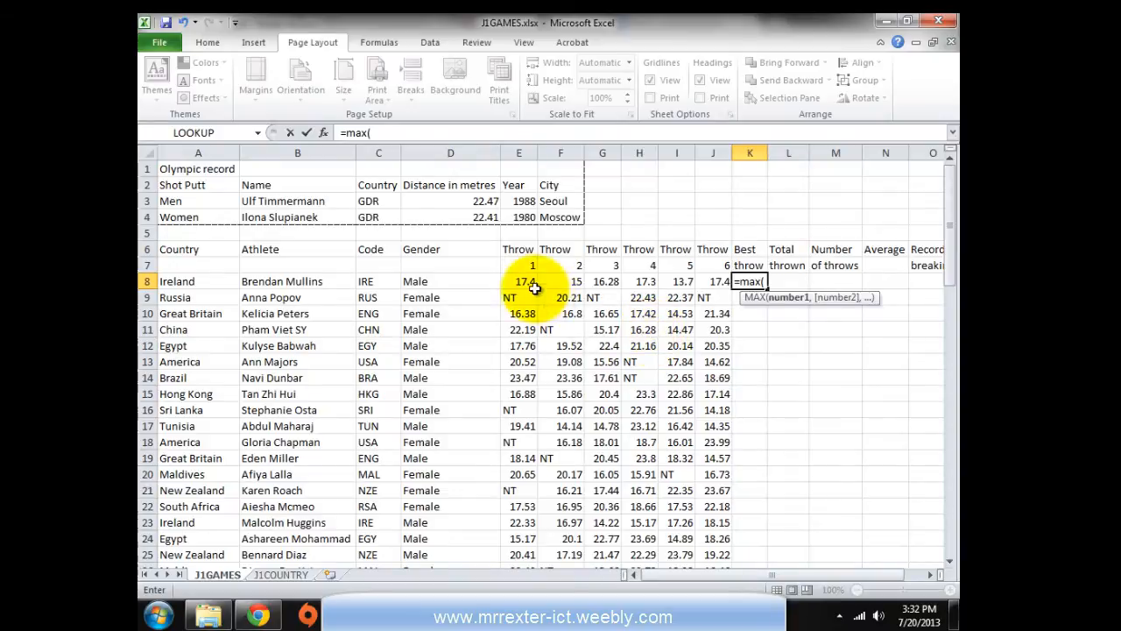
left_click_drag(524, 281, 711, 289)
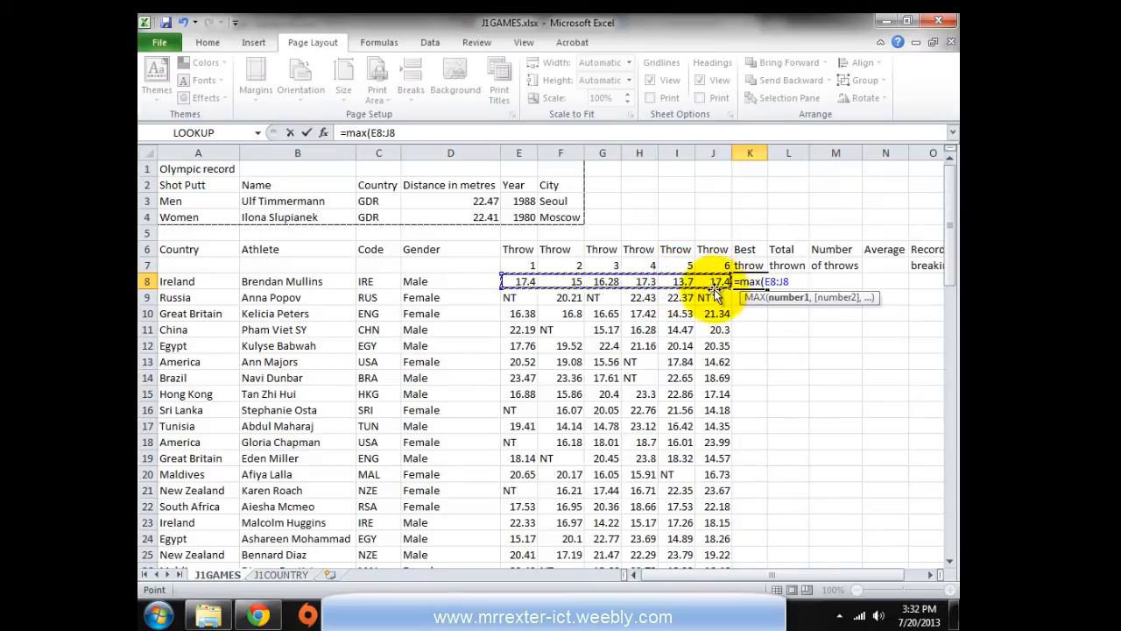
type(")")
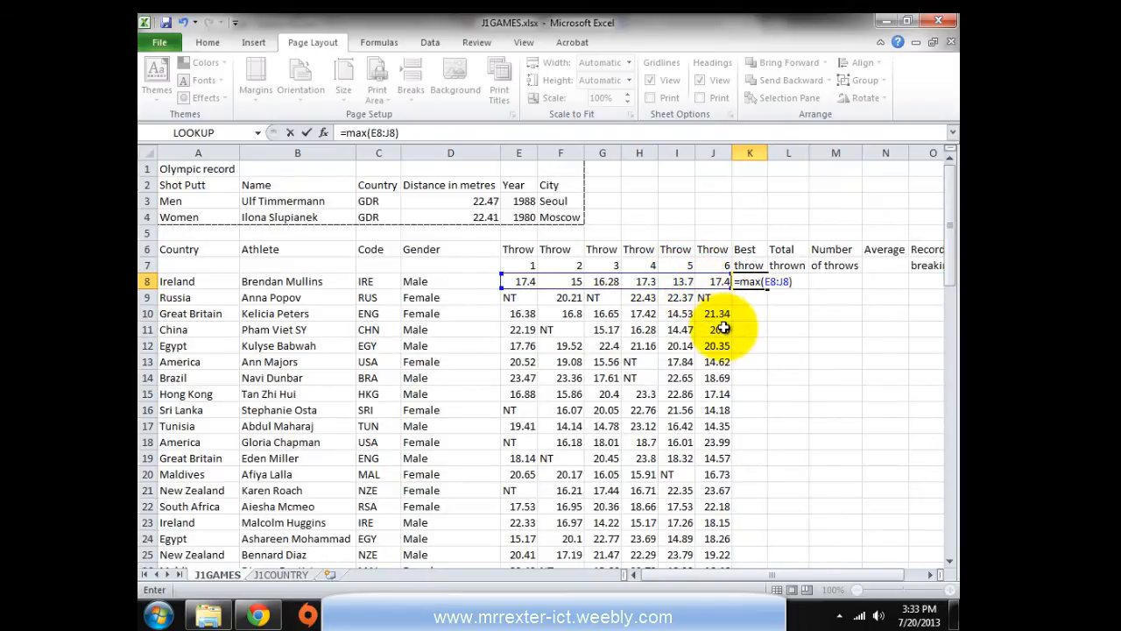
key("Return")
Fill the K8 MAX formula down column K for every athlete
left_click(748, 282)
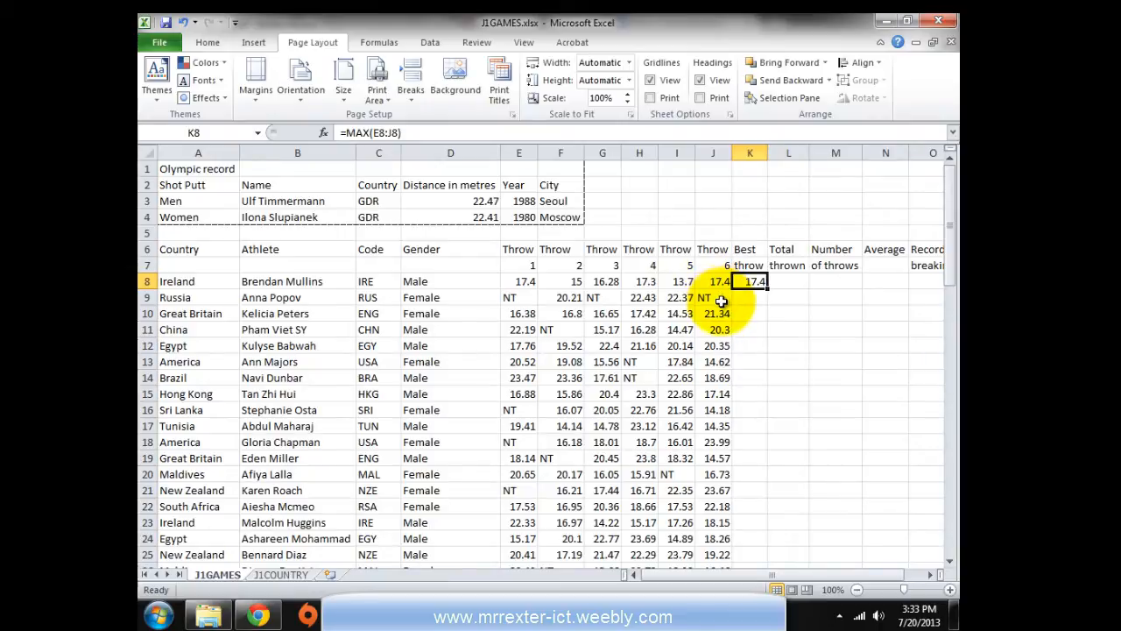
key("alt+Tab")
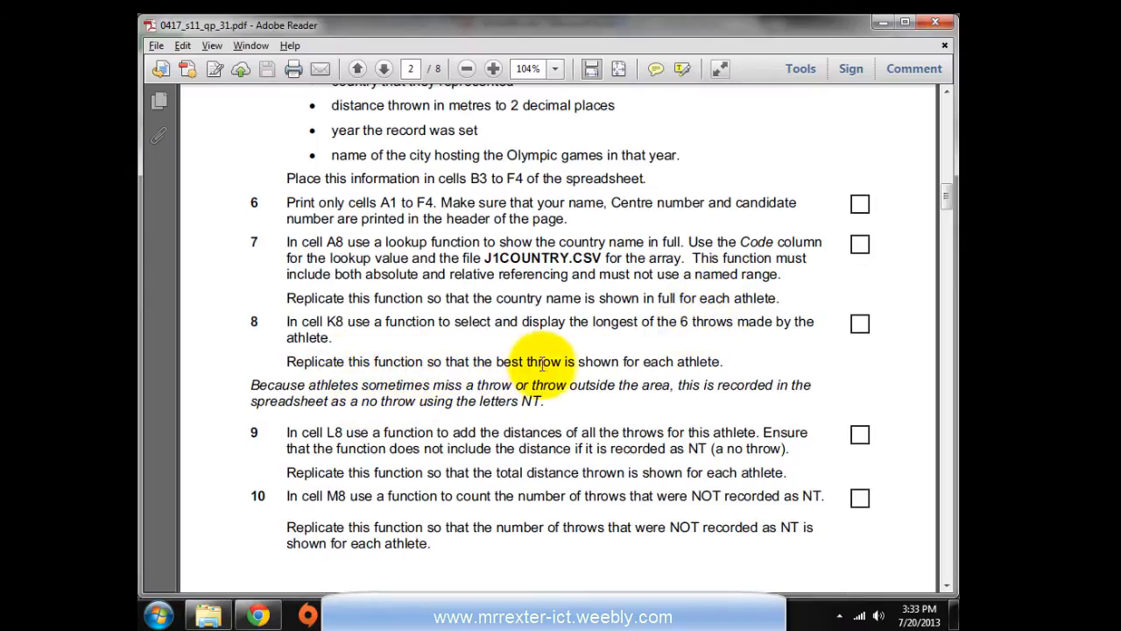
key("alt+Tab")
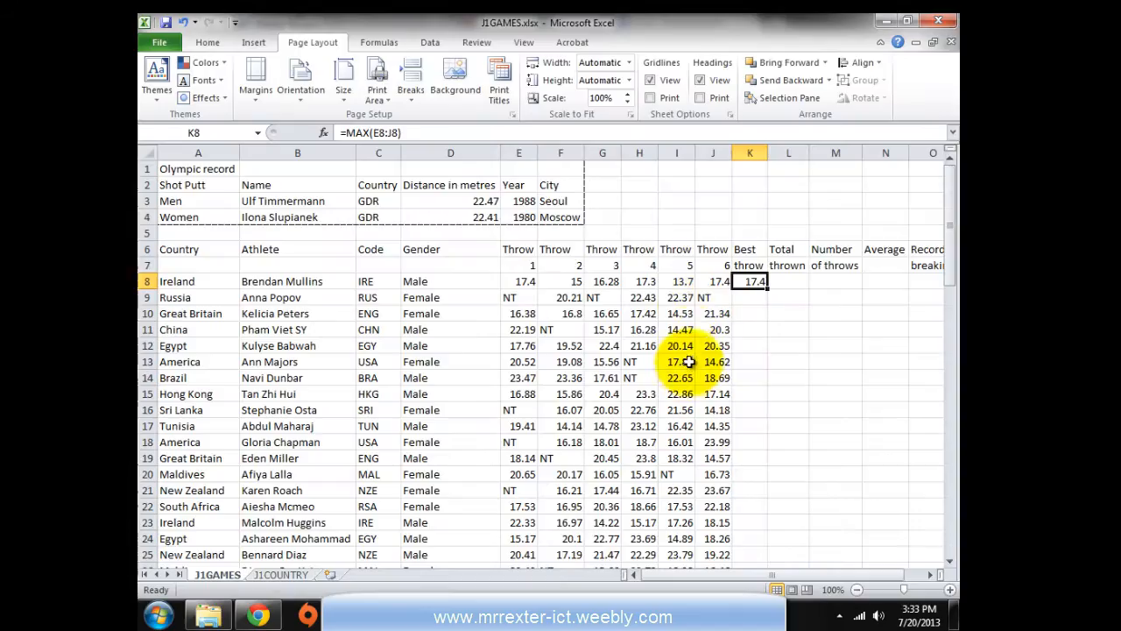
double_click(767, 288)
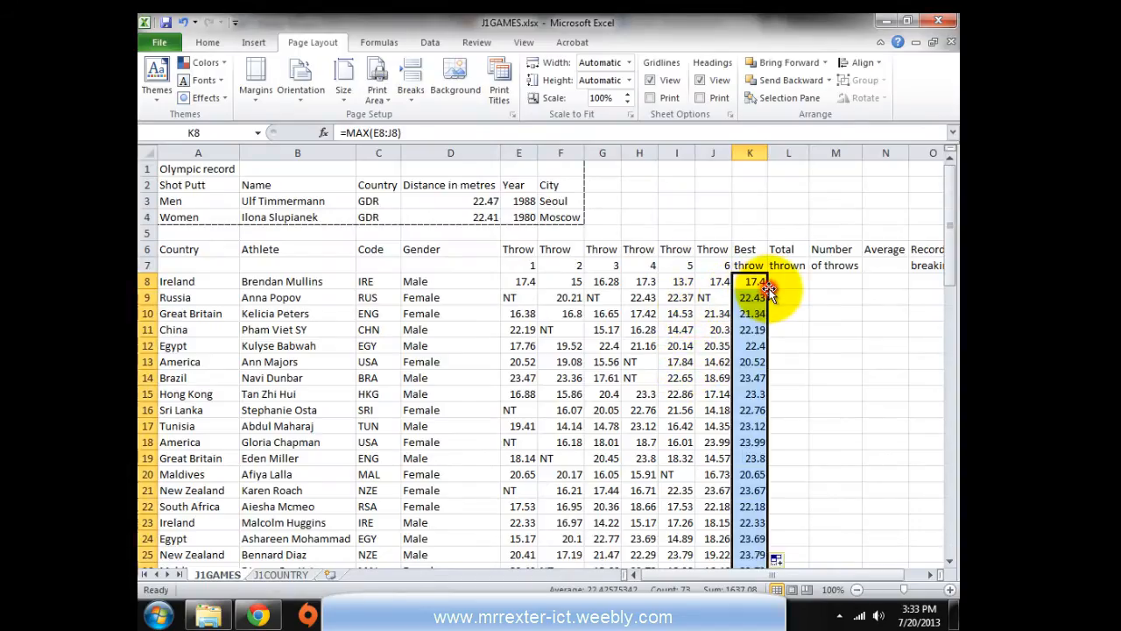
key("alt+Tab")
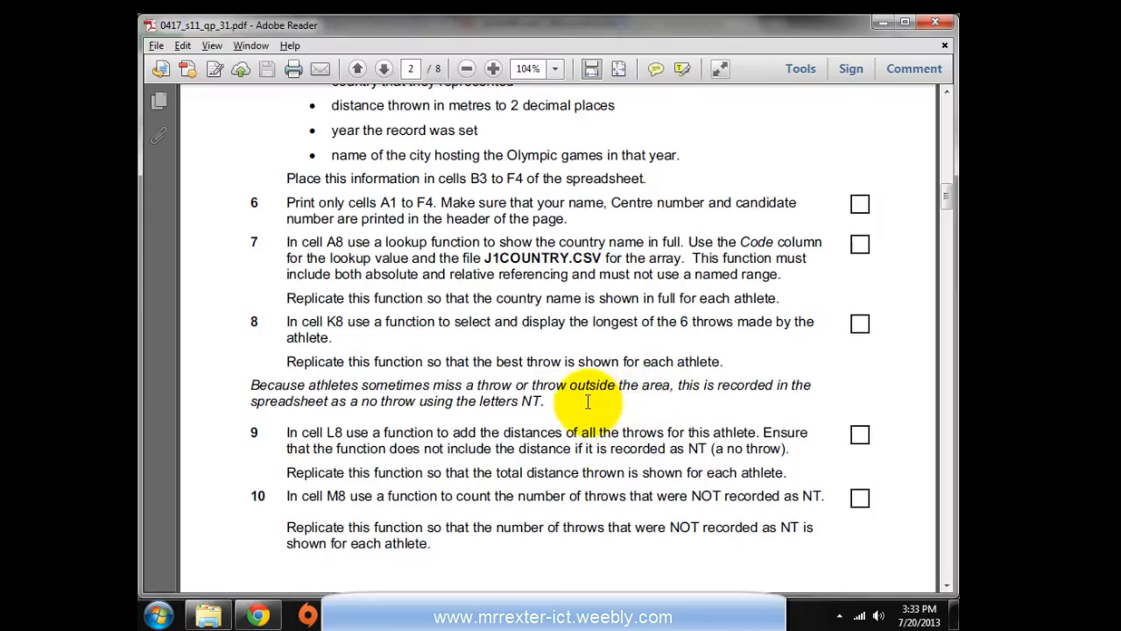
Spot the NT entries in G9 and J9 among row 9's throws
scroll(585, 394, "down", 1)
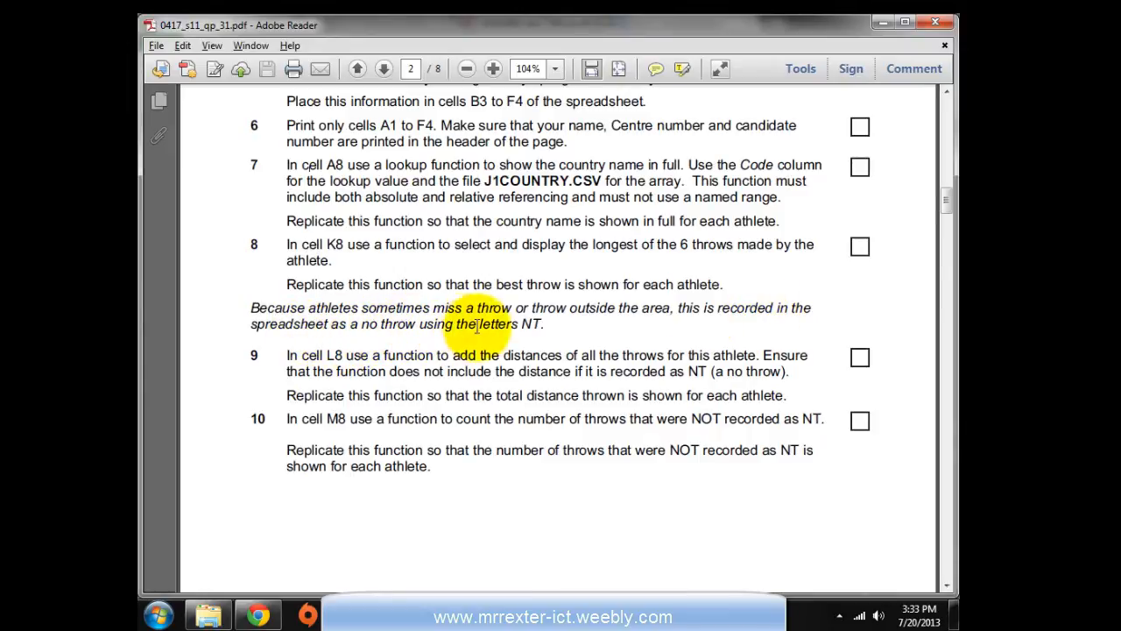
key("alt+Tab")
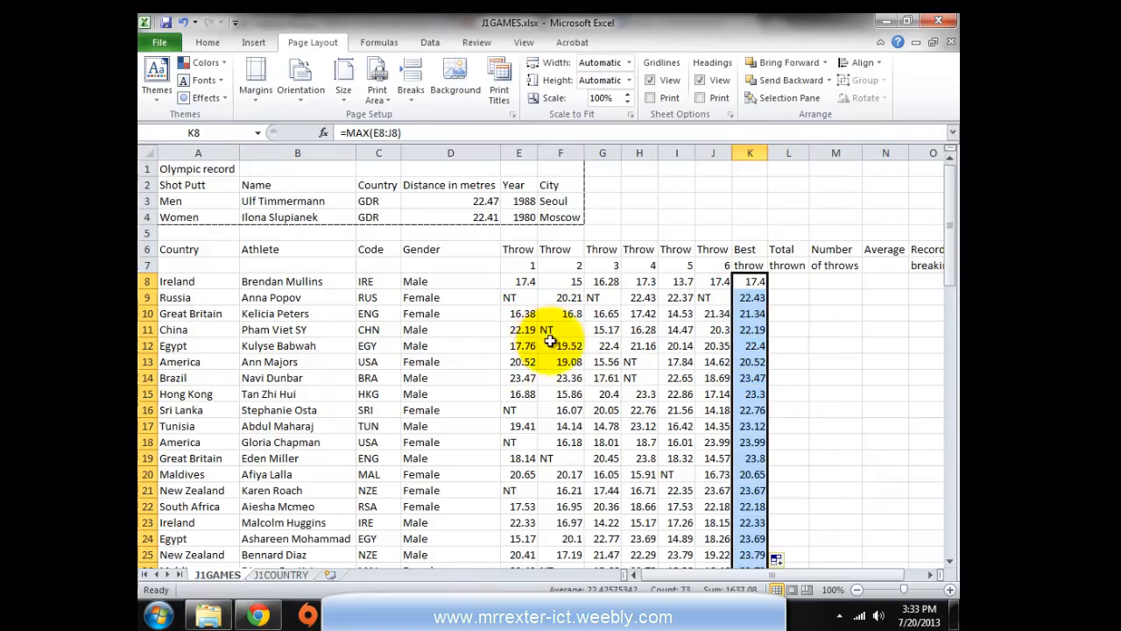
left_click(705, 298)
left_click(565, 297)
left_click(597, 297)
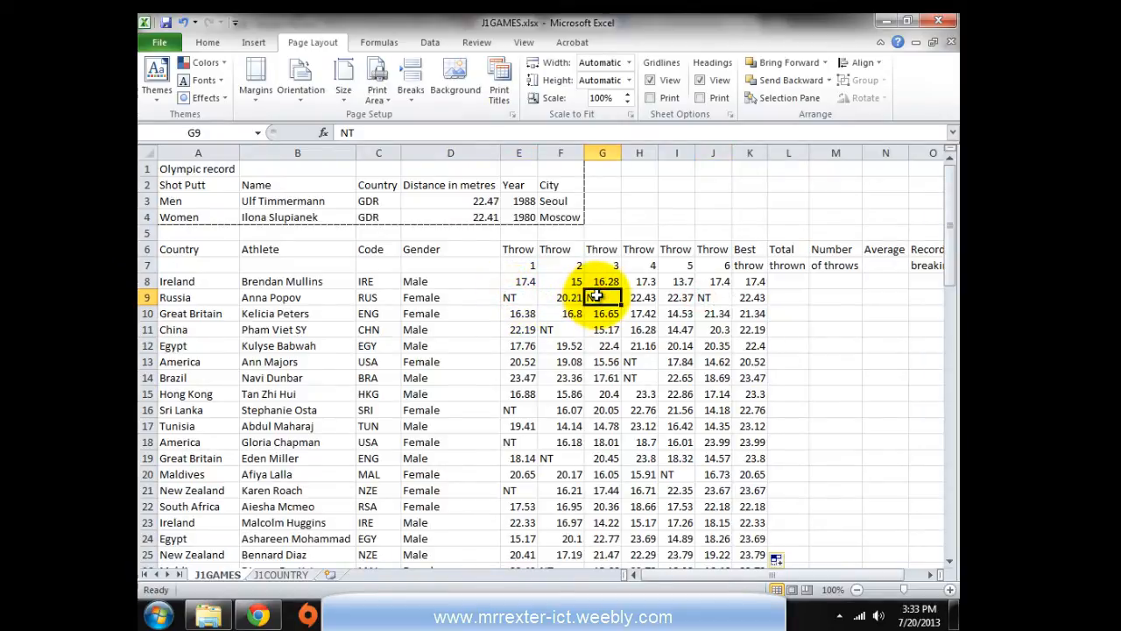
Note task 9's reference to L8 and review the row 8 throws E8:J8
key("alt+Tab")
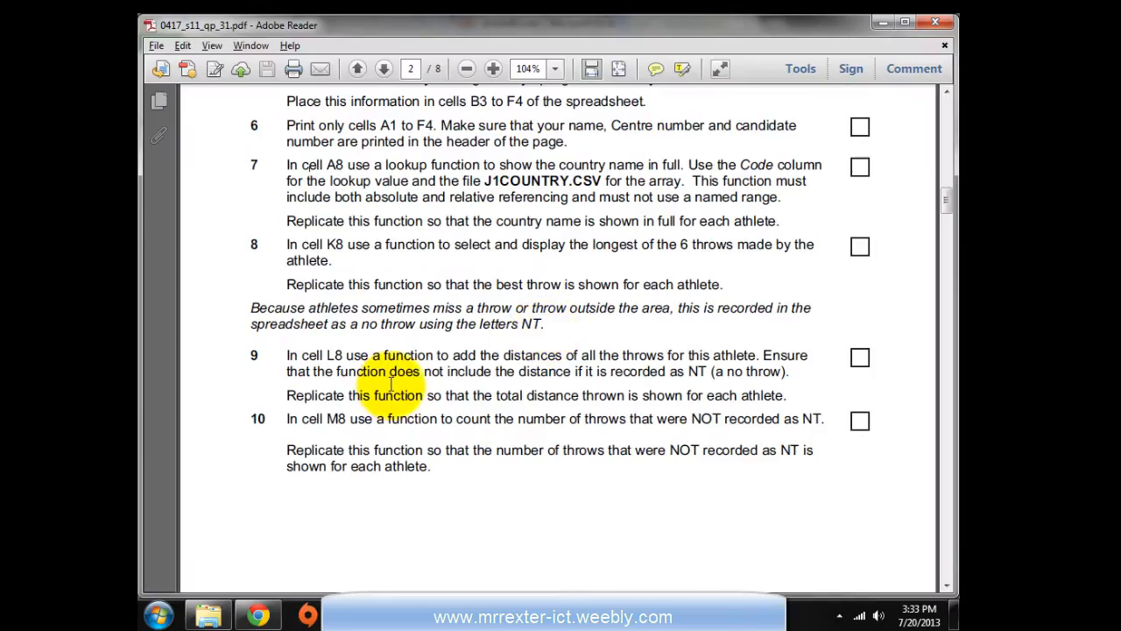
scroll(392, 382, "down", 2)
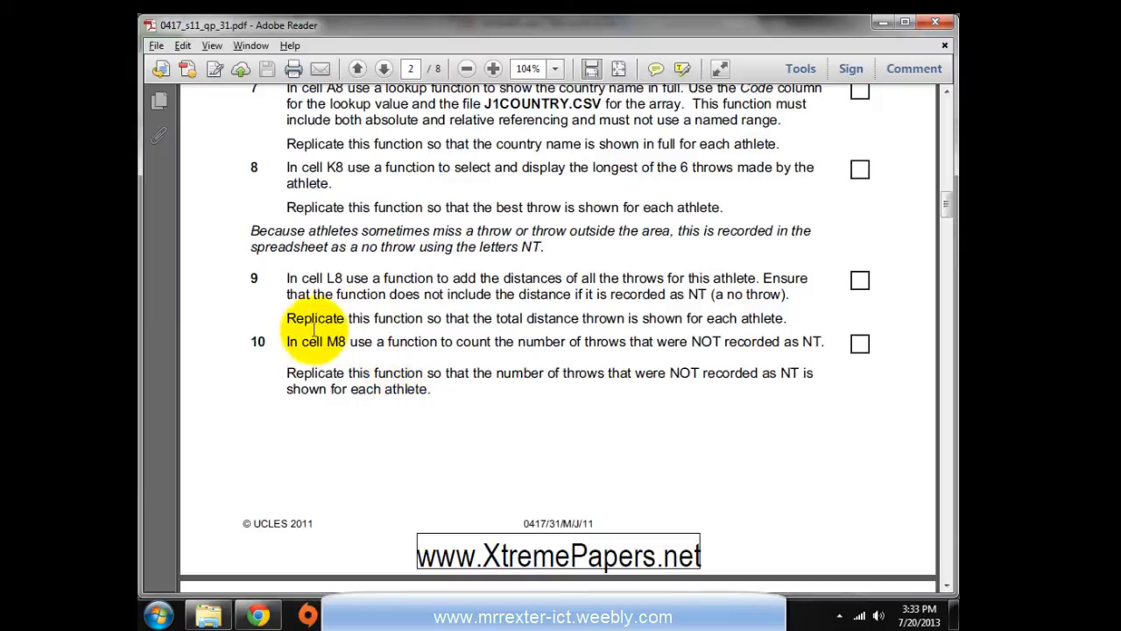
double_click(331, 277)
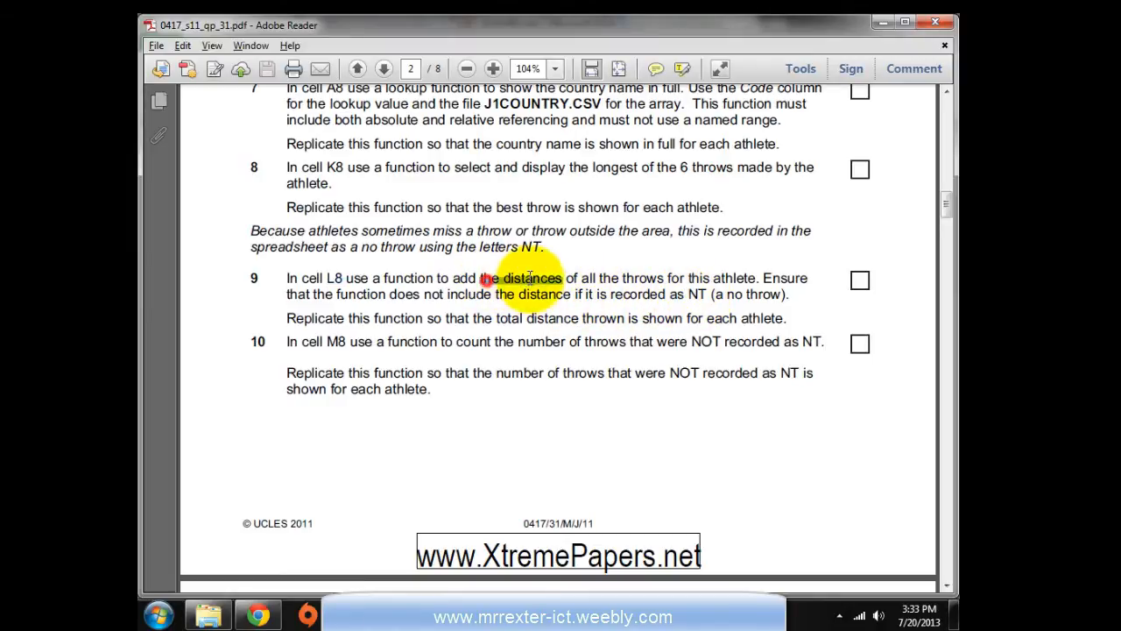
key("alt+Tab")
left_click(645, 328)
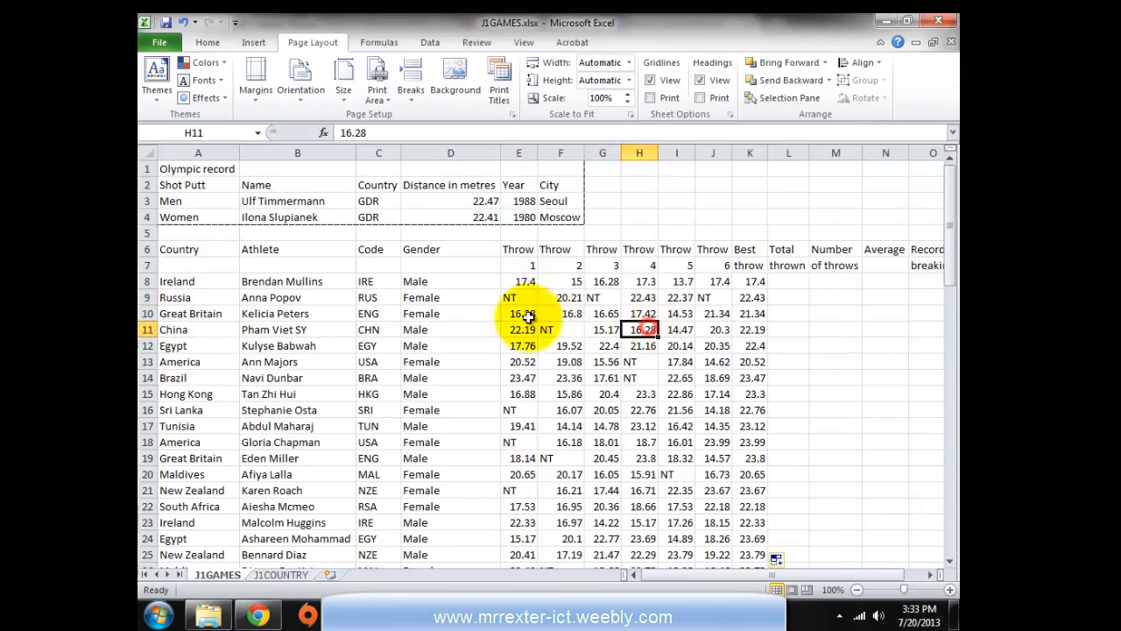
left_click(506, 281)
left_click_drag(506, 281, 703, 281)
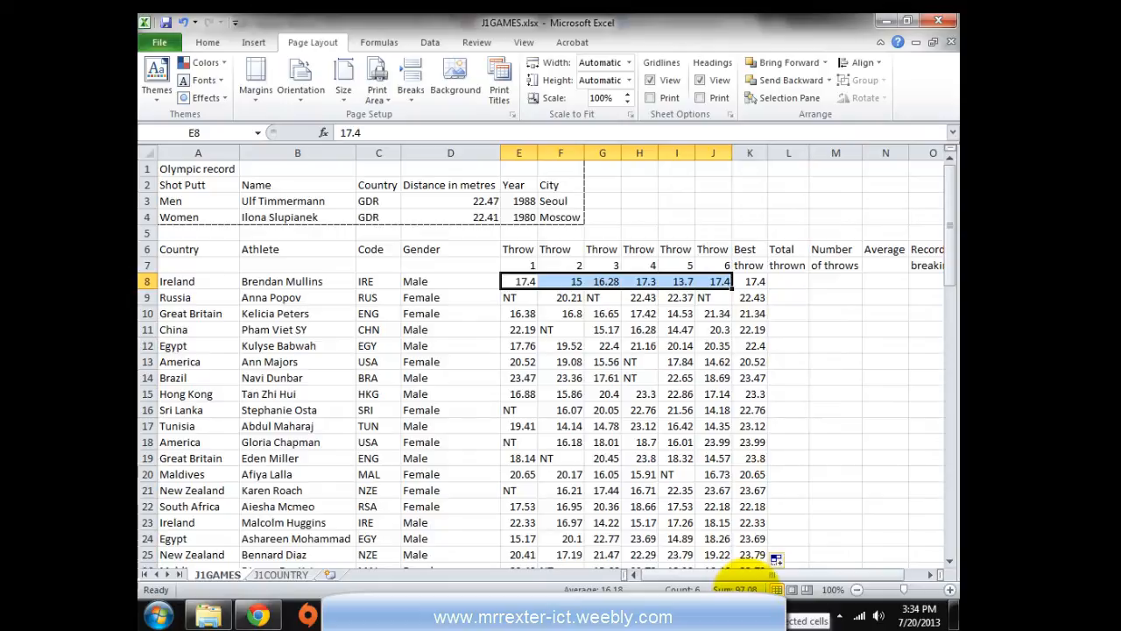
Select L8 and reread task 9's rule about excluding NT distances
left_click(780, 282)
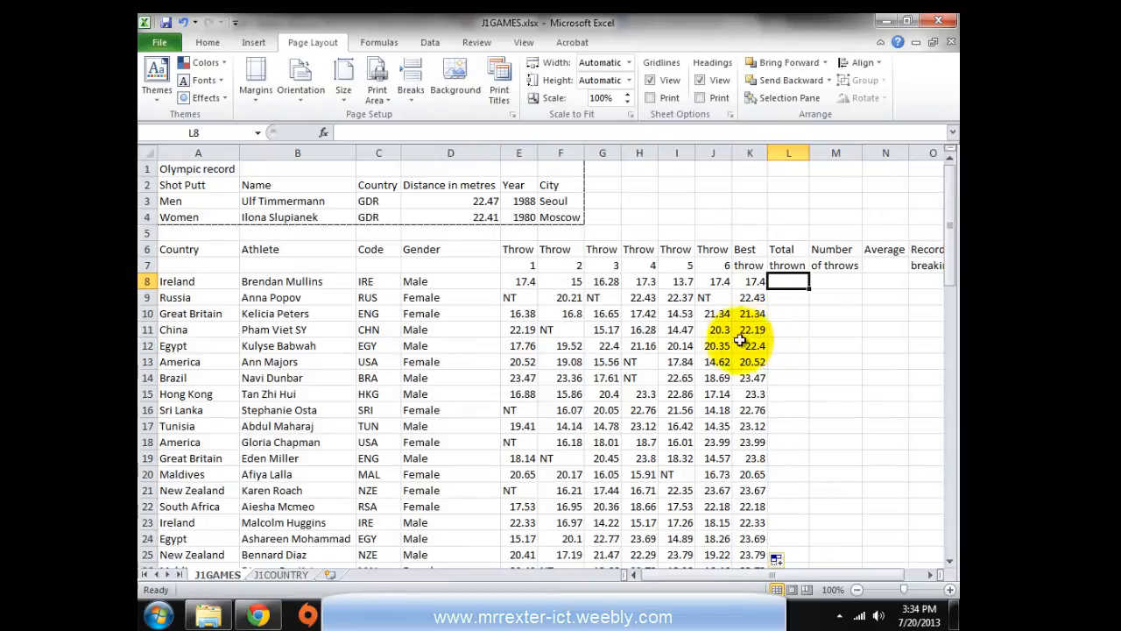
left_click(400, 589)
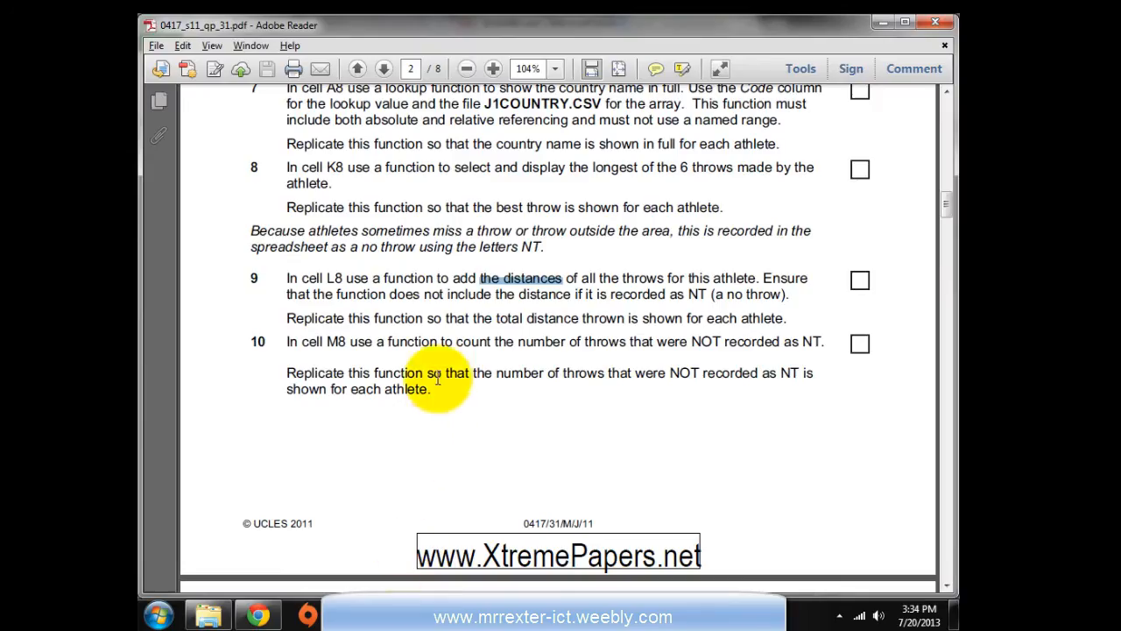
left_click_drag(448, 294, 669, 300)
left_click(551, 600)
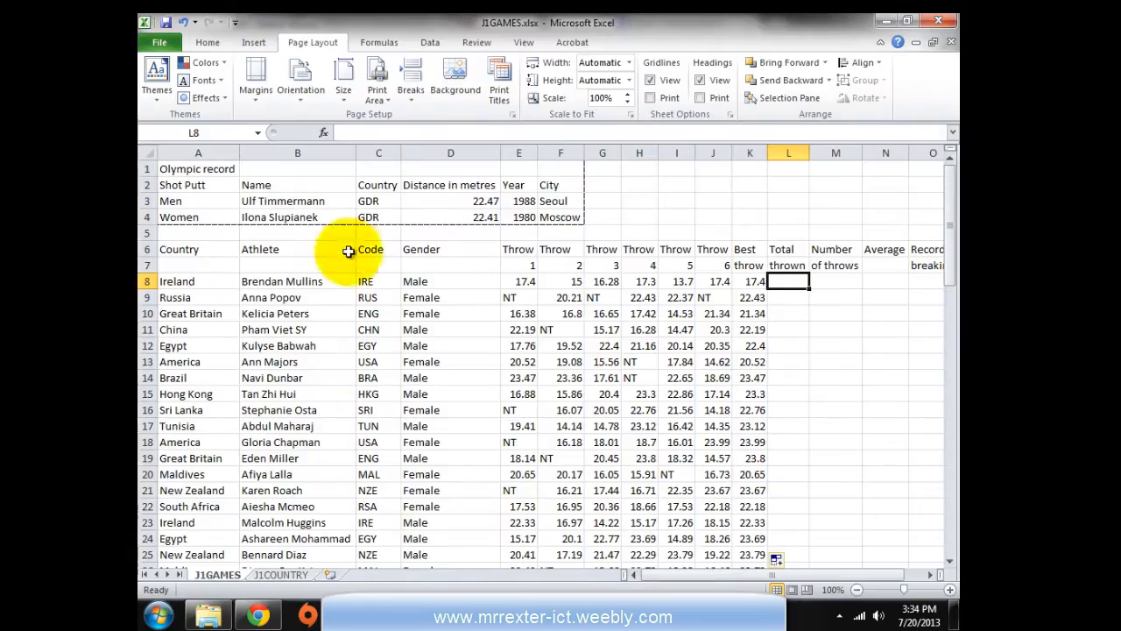
Build =SUMIF(E8:J8,"<>NT",E8:J8) in L8 through Insert Function, giving 97.08
left_click(319, 132)
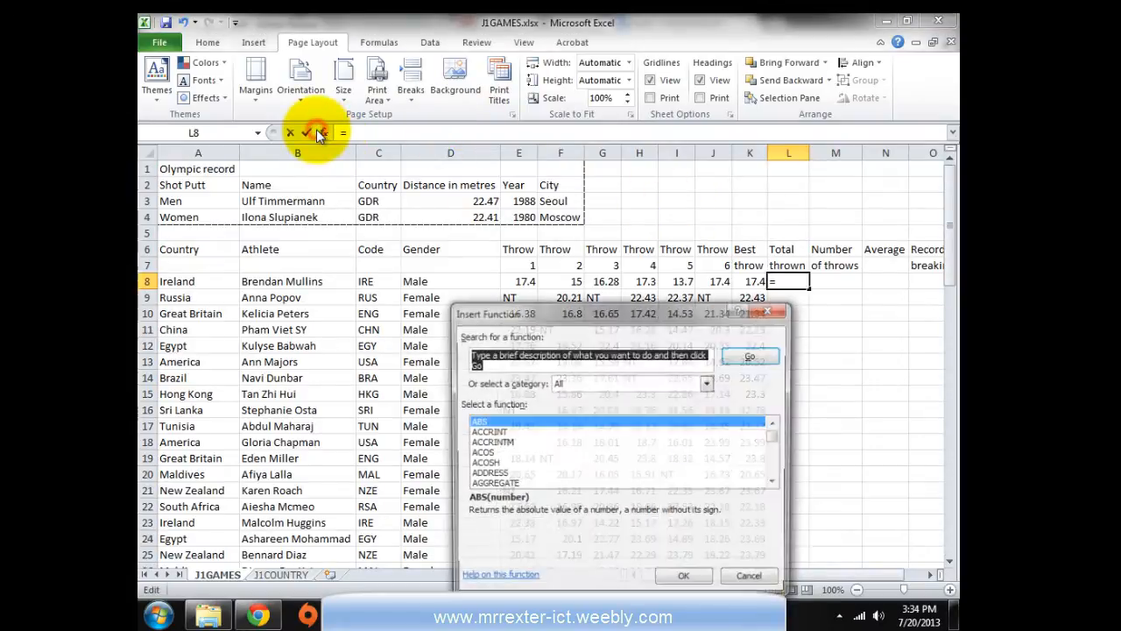
left_click_drag(518, 311, 397, 296)
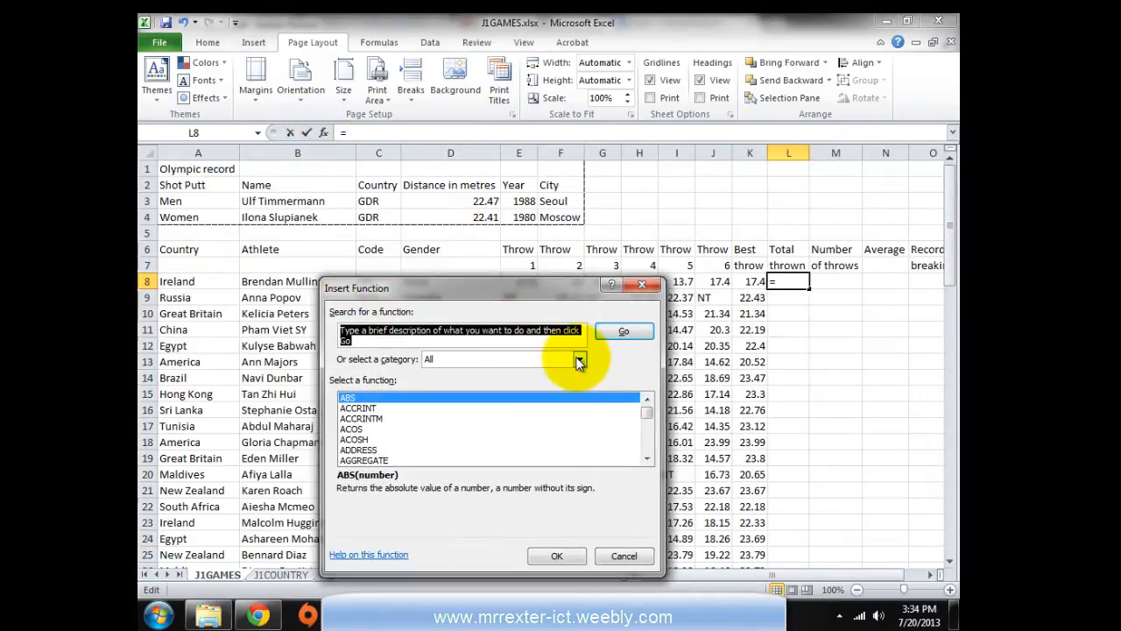
type("su")
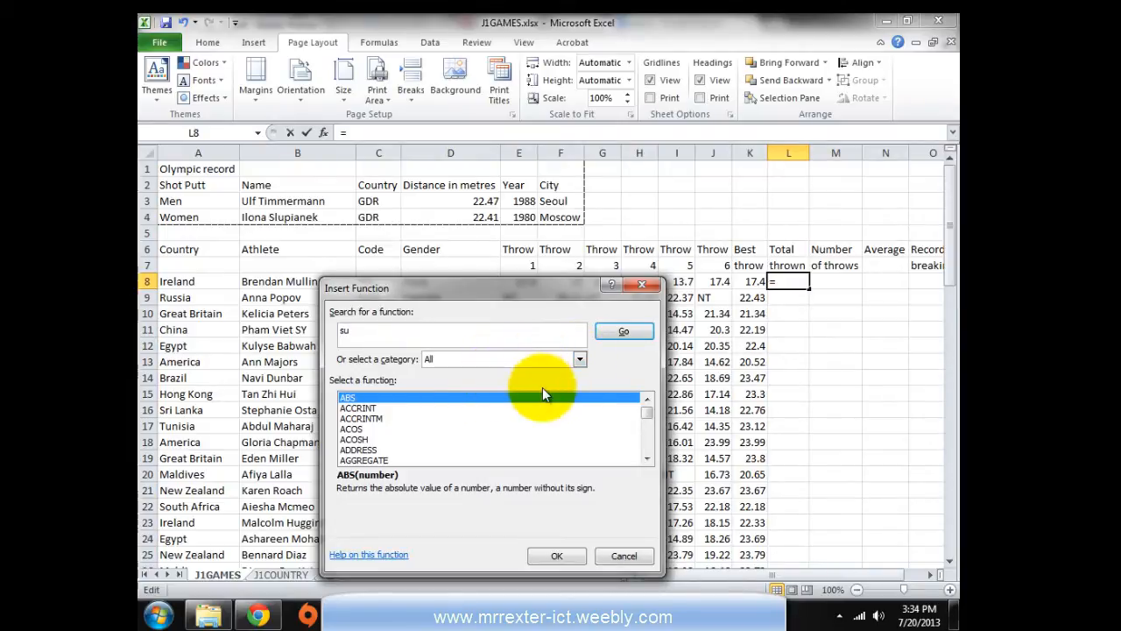
key("Return")
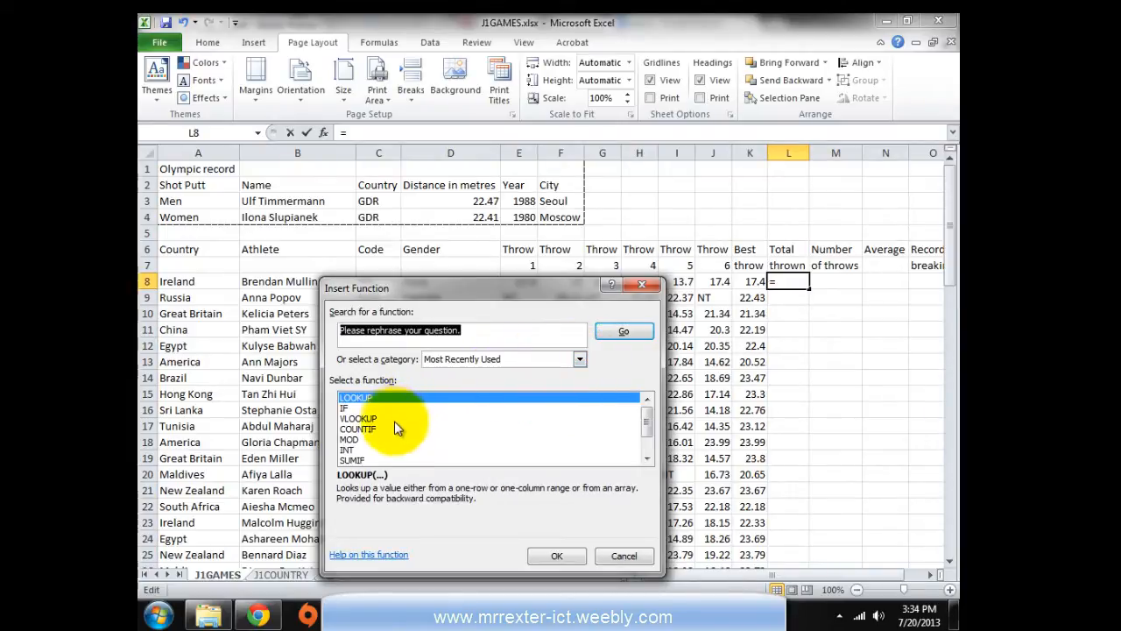
left_click(355, 460)
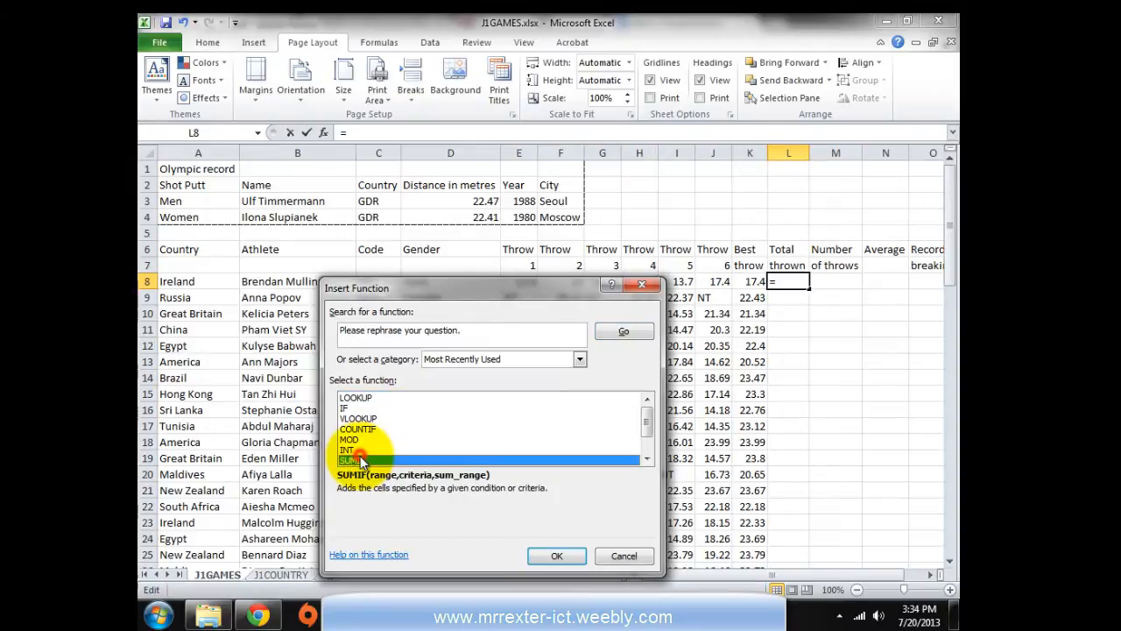
left_click(551, 555)
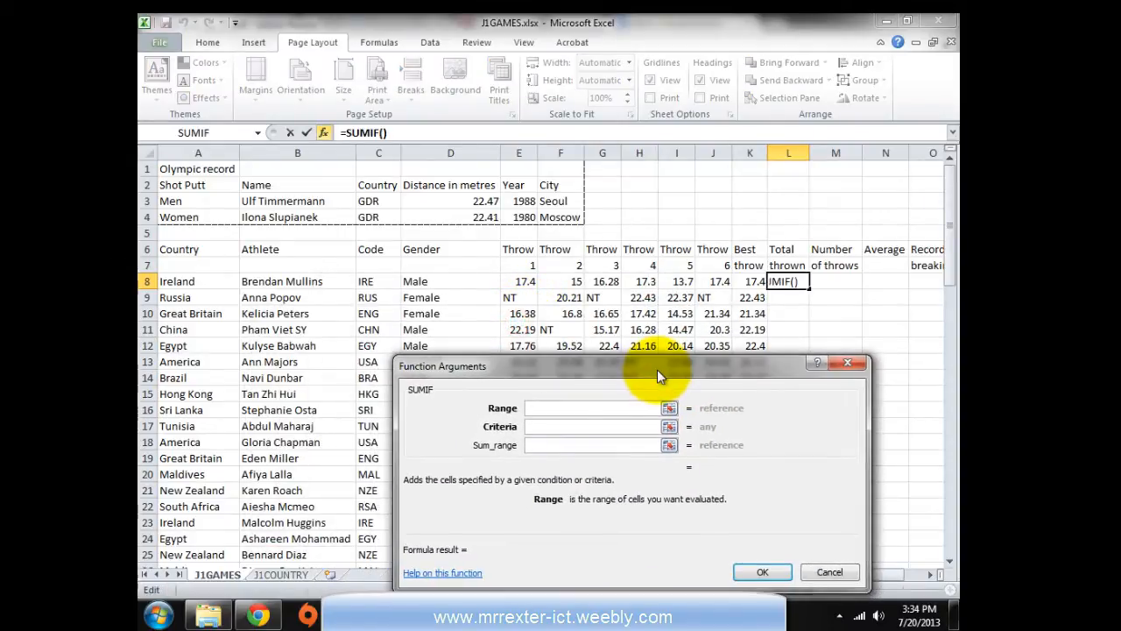
left_click_drag(550, 366, 486, 396)
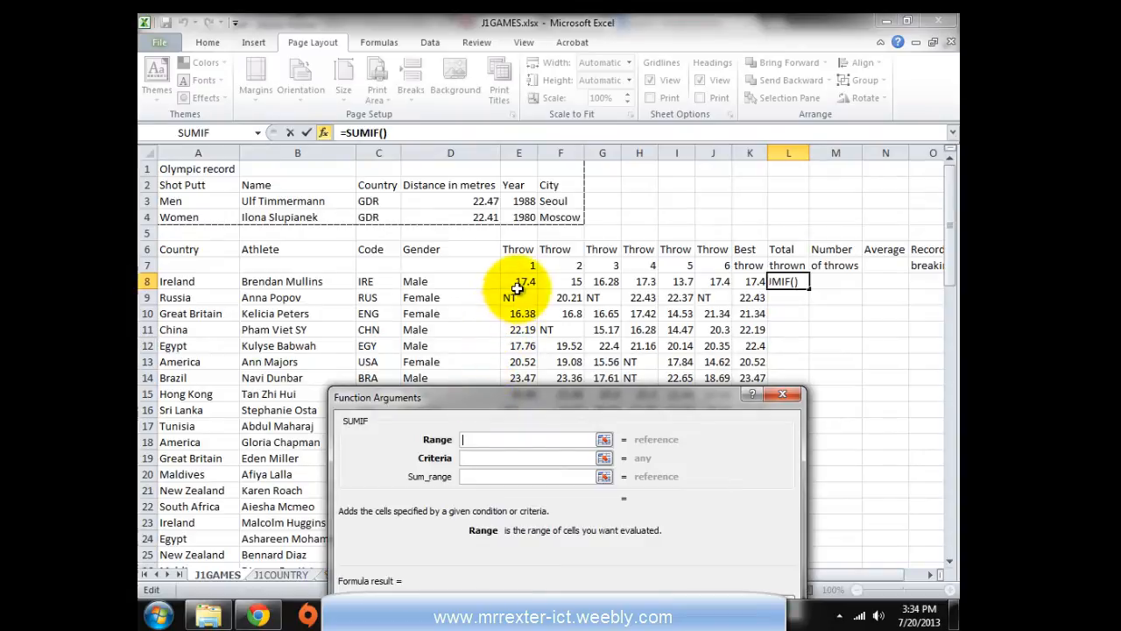
left_click_drag(522, 282, 712, 284)
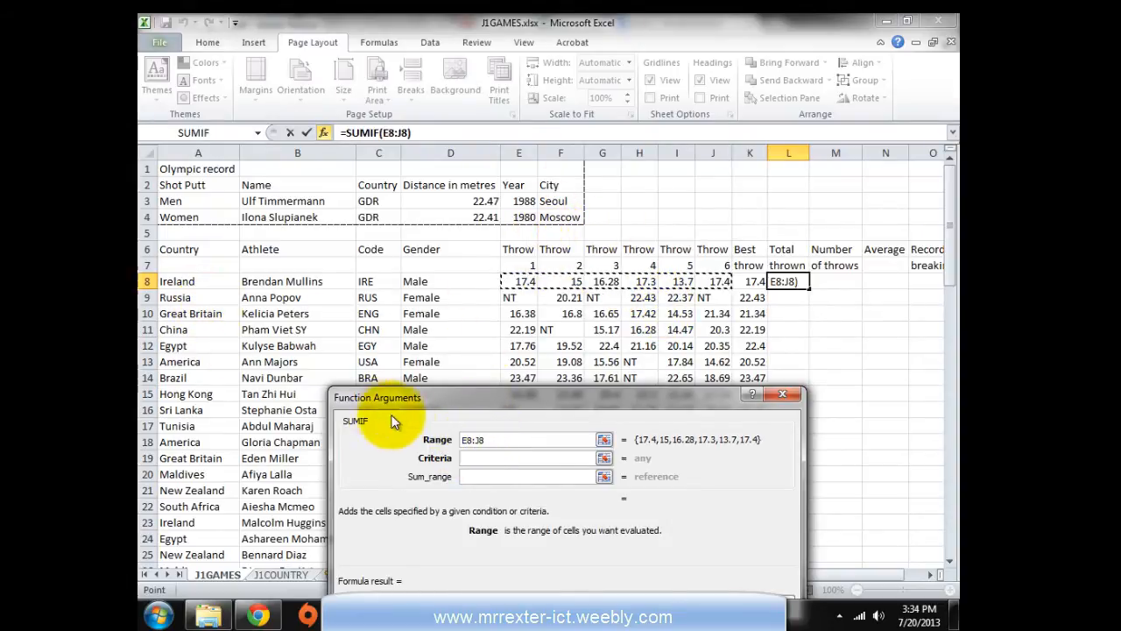
left_click(481, 456)
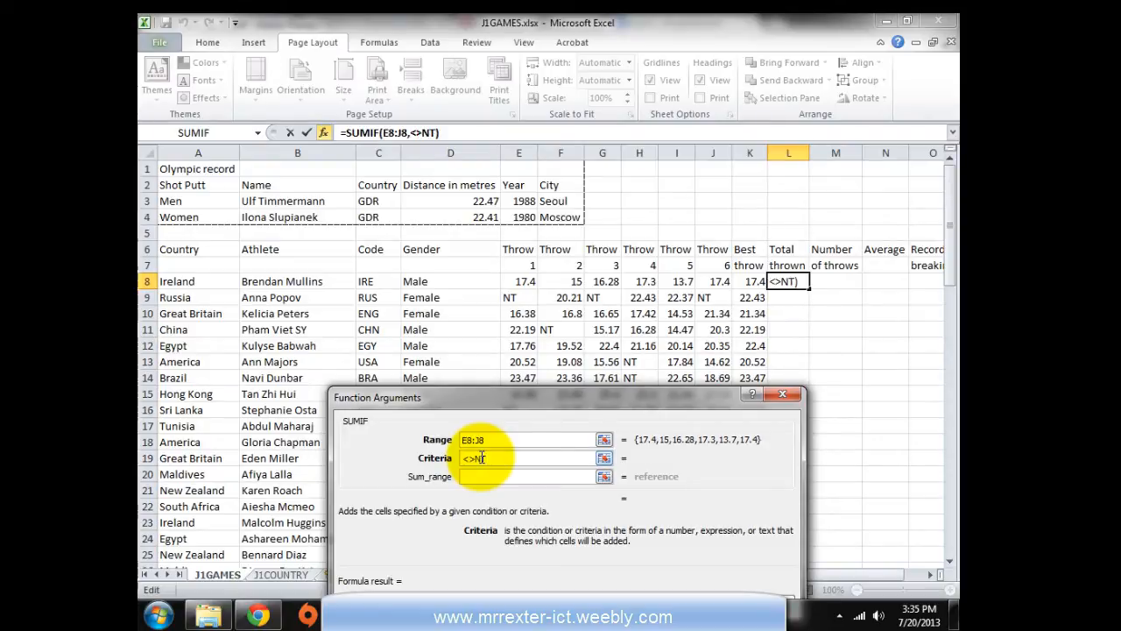
left_click(474, 477)
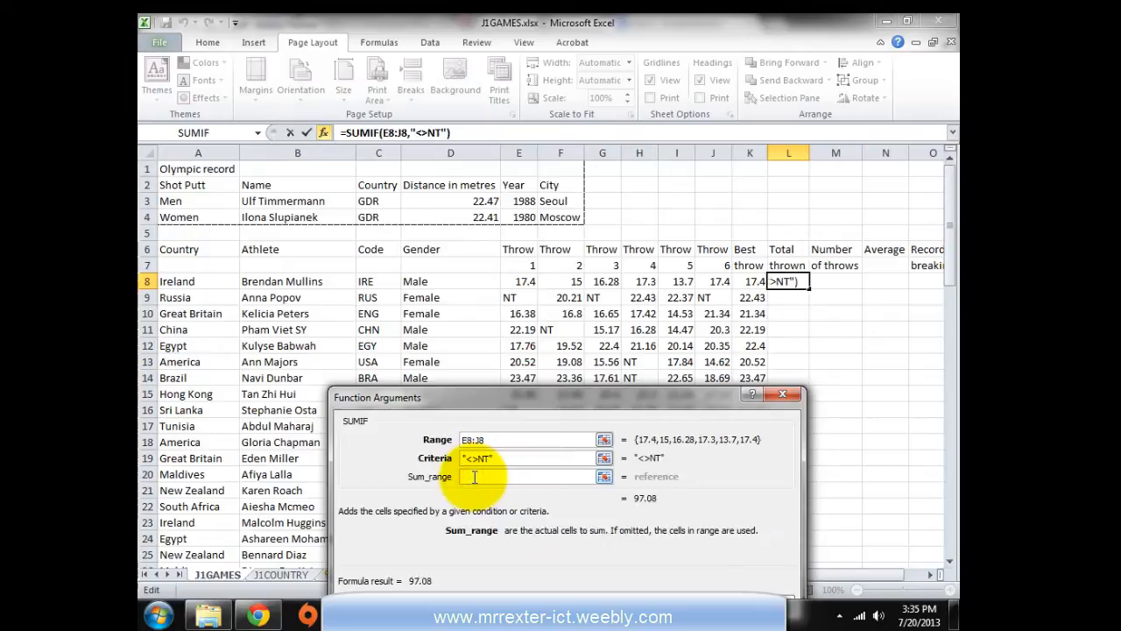
left_click_drag(523, 281, 716, 282)
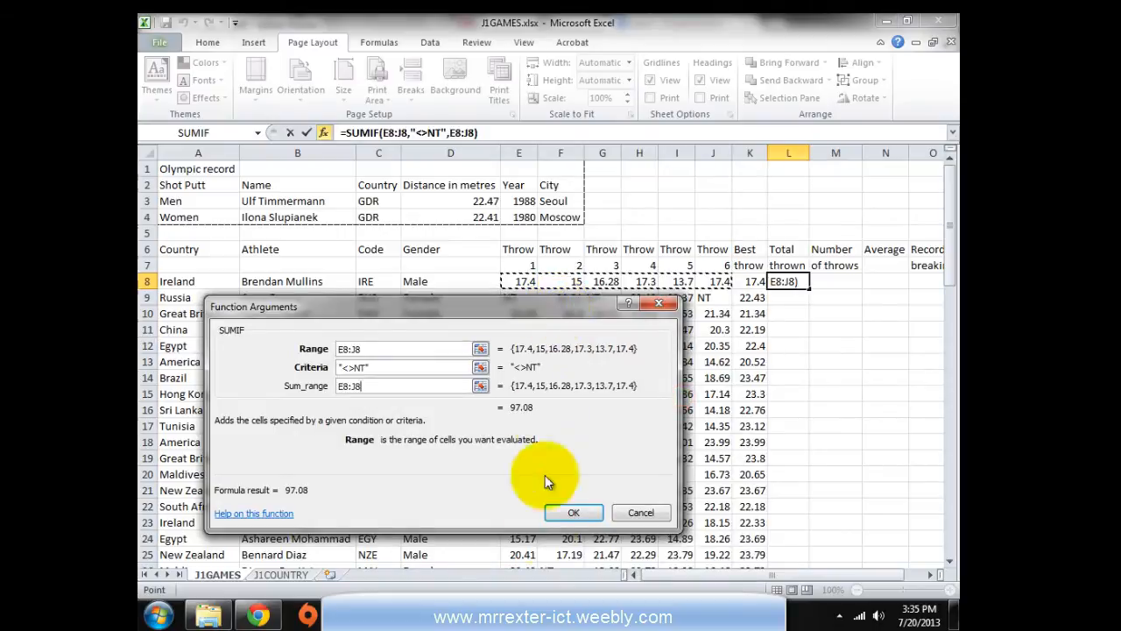
left_click(565, 511)
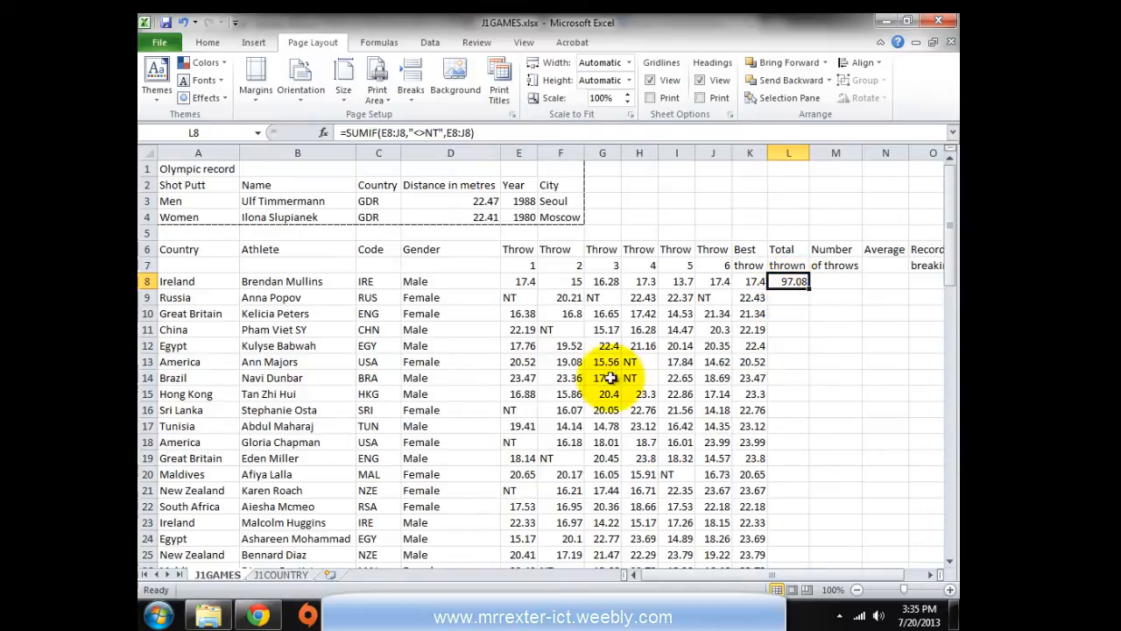
Copy L8's SUMIF total-thrown formula down column L for every athlete
left_click_drag(524, 281, 713, 285)
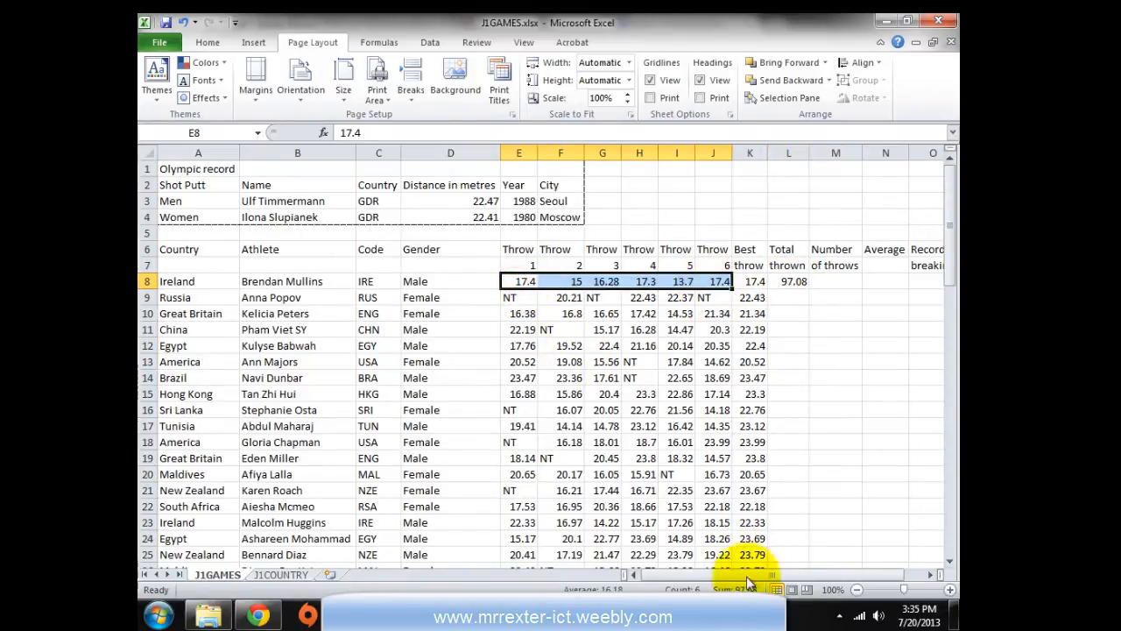
key("alt+Tab")
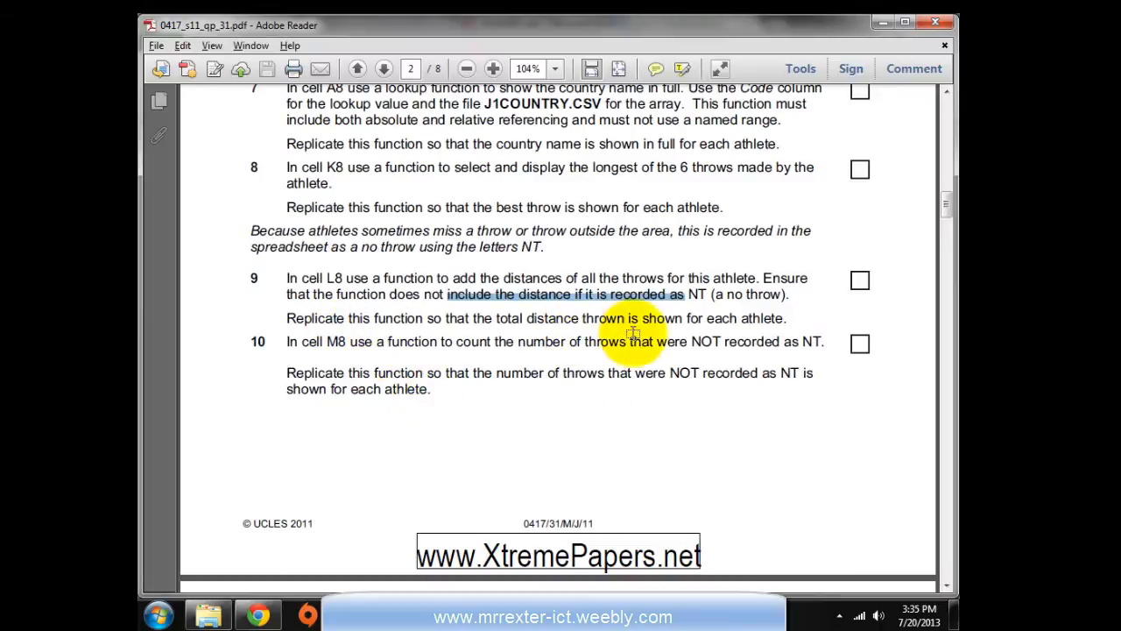
key("alt+Tab")
left_click(801, 285)
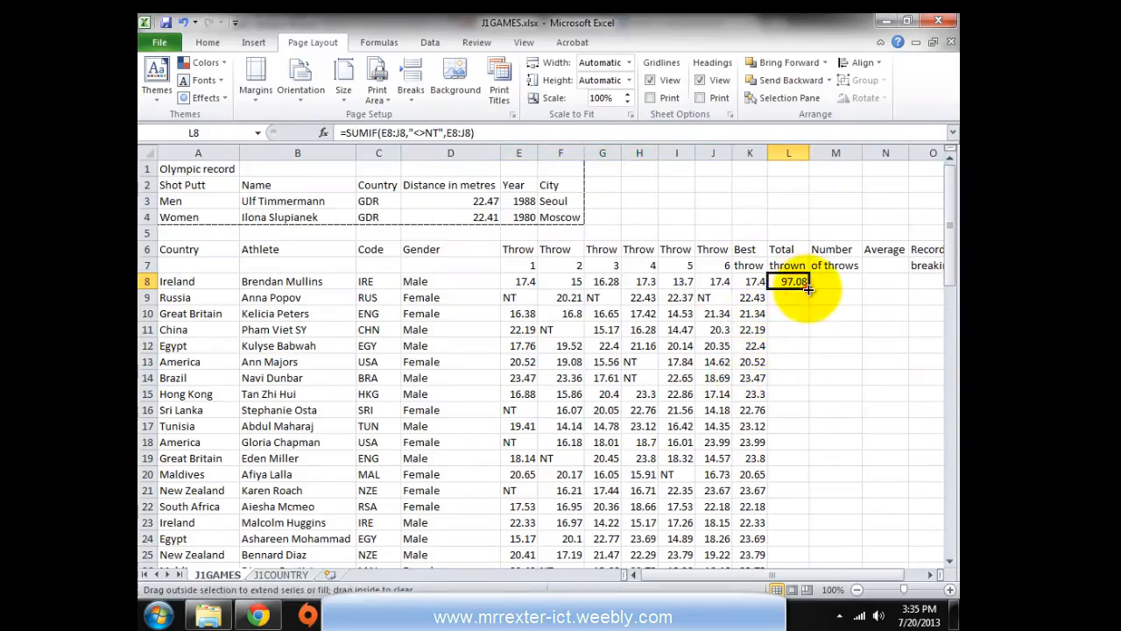
double_click(807, 288)
Read question 10 on counting non-NT throws and settle on M8 for the count
left_click(824, 281)
key("alt+Tab")
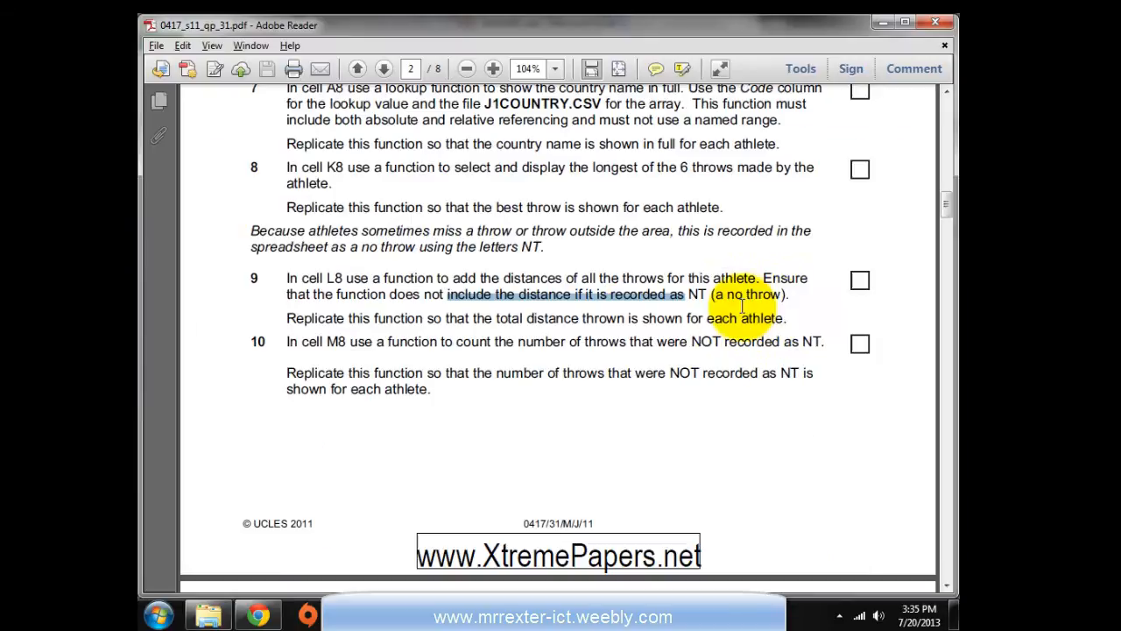
key("alt+Tab")
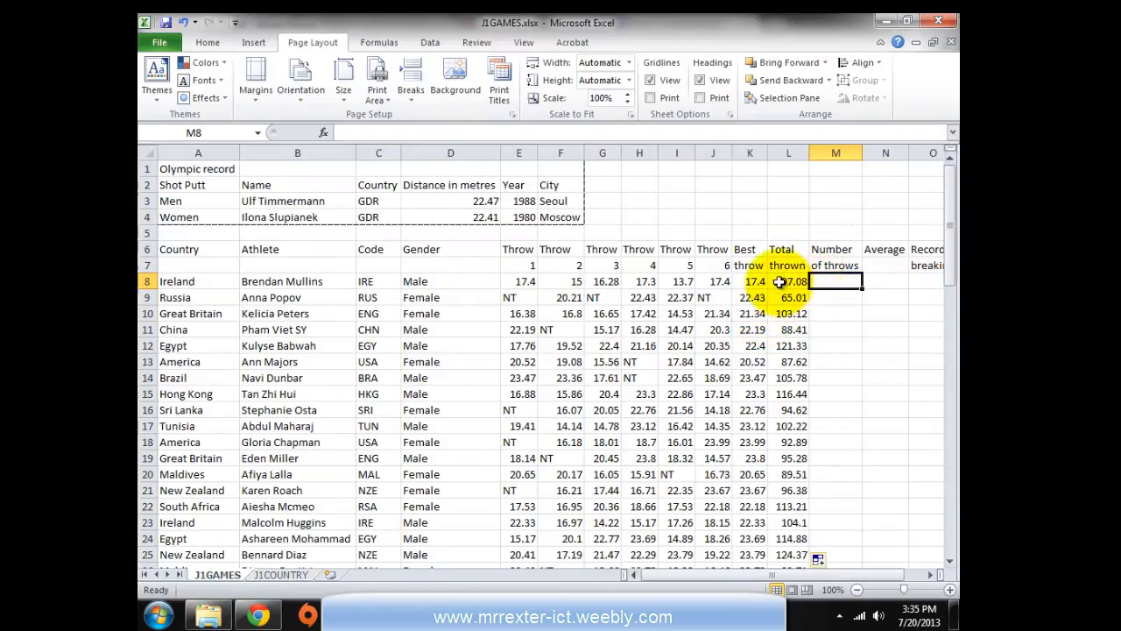
left_click(754, 325)
left_click(876, 279)
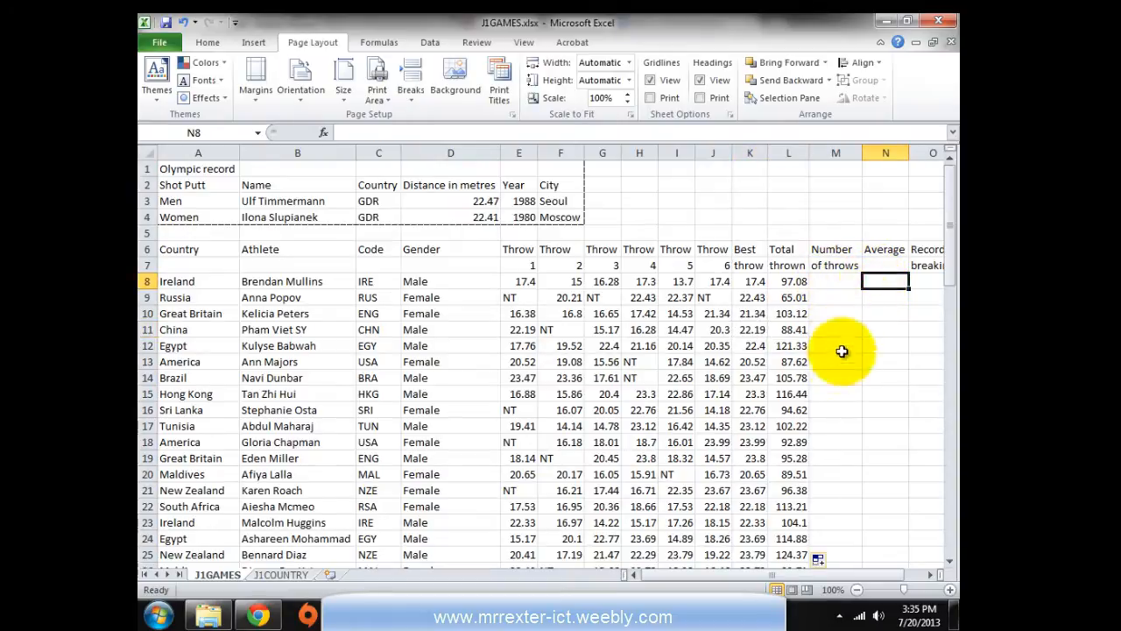
left_click_drag(909, 289, 920, 391)
left_click(885, 294)
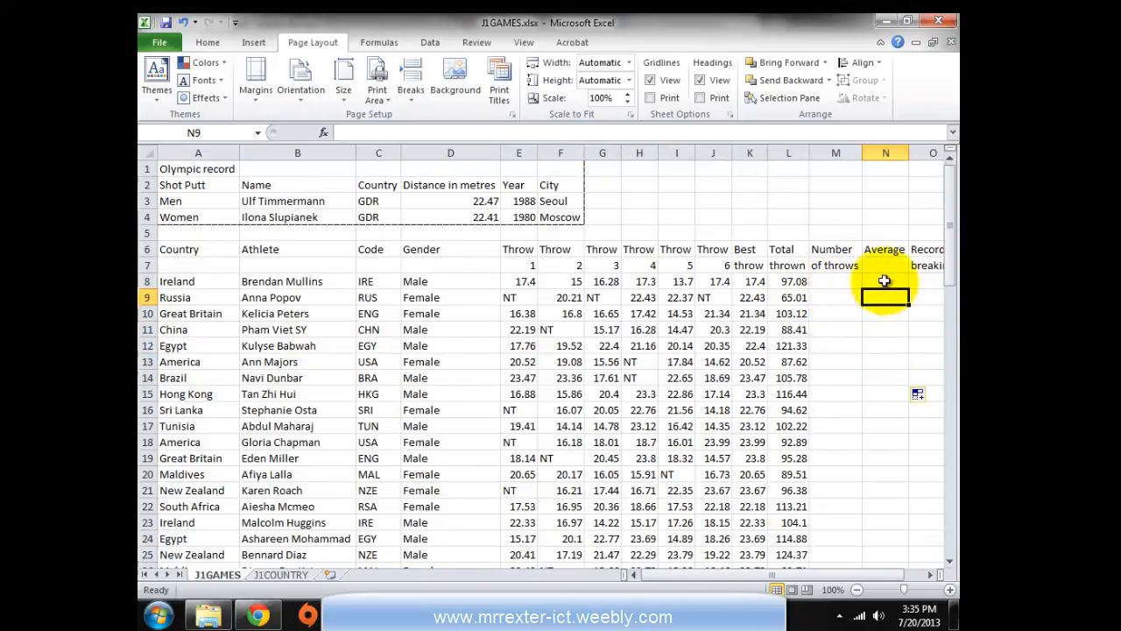
left_click(888, 281)
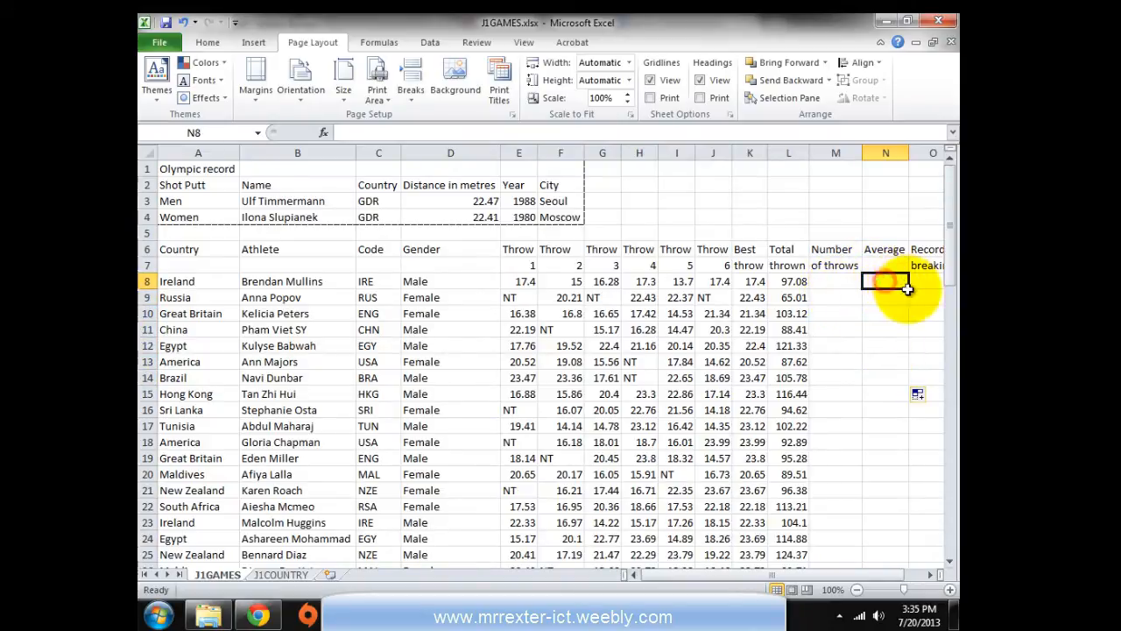
left_click(832, 281)
key("alt+Tab")
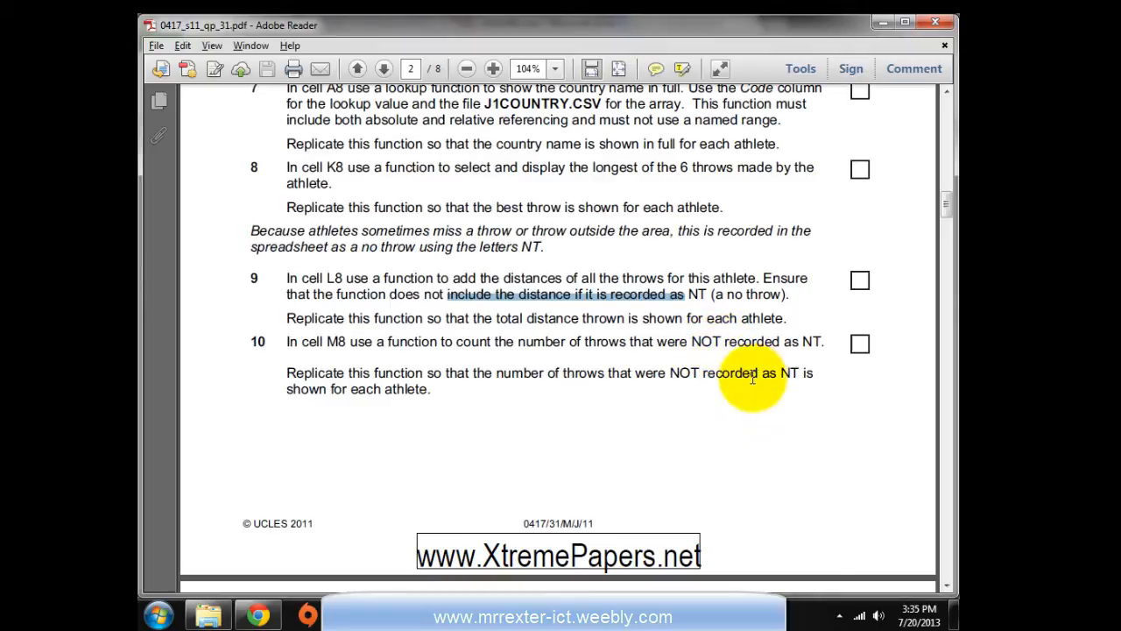
key("alt+Tab")
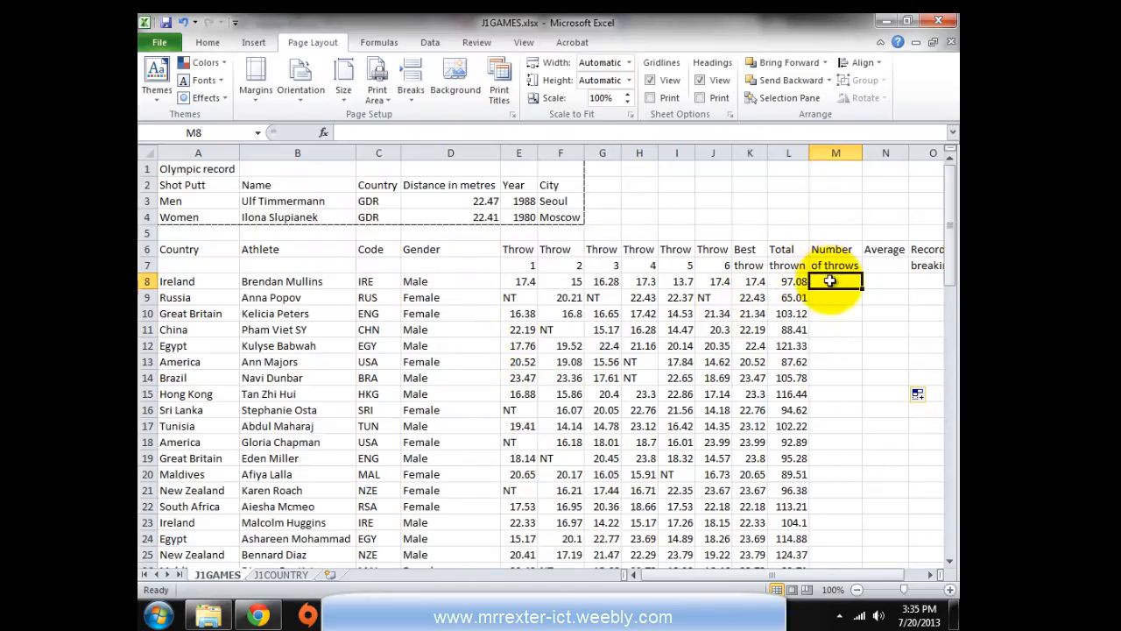
Build =COUNTIF(E8:J8,"<>NT") in M8 through Insert Function
left_click_drag(518, 280, 723, 281)
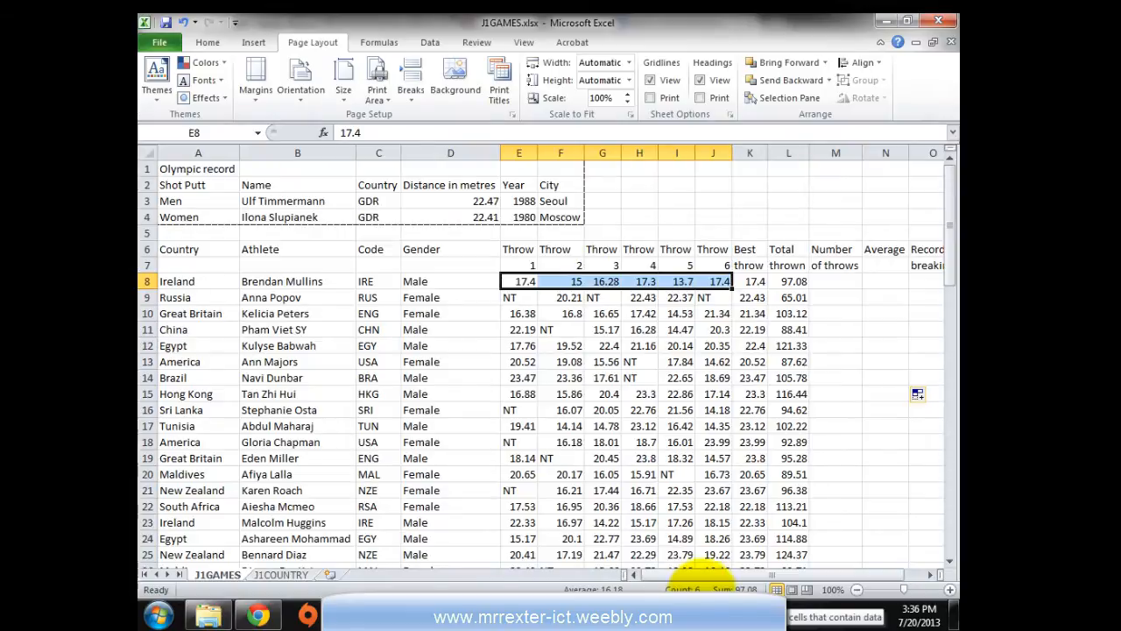
left_click(831, 281)
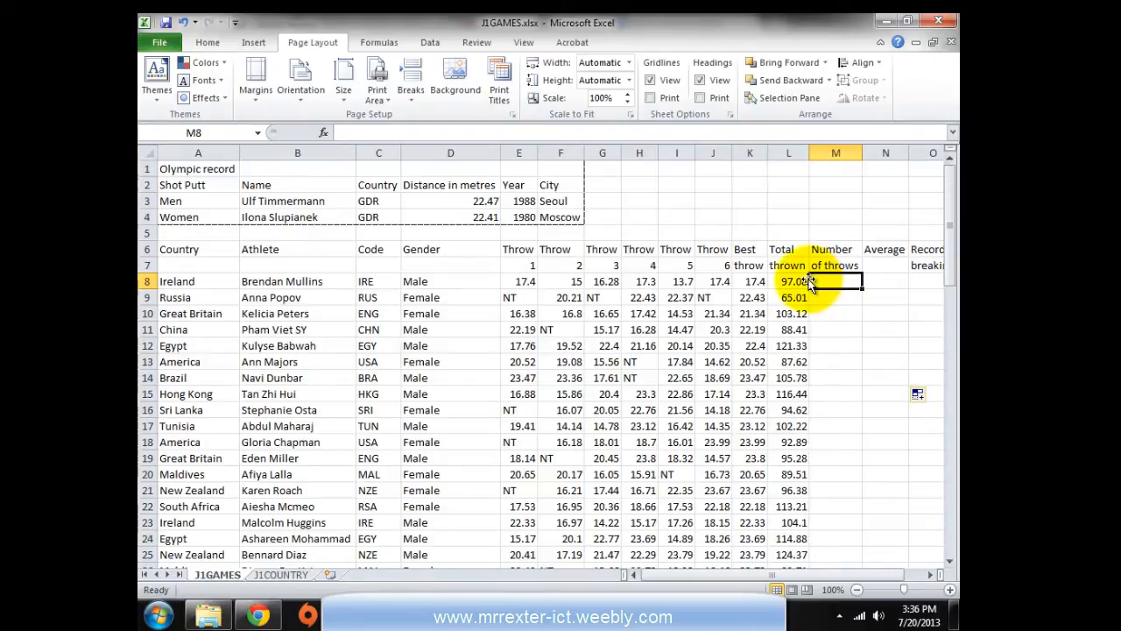
left_click(324, 133)
left_click(308, 428)
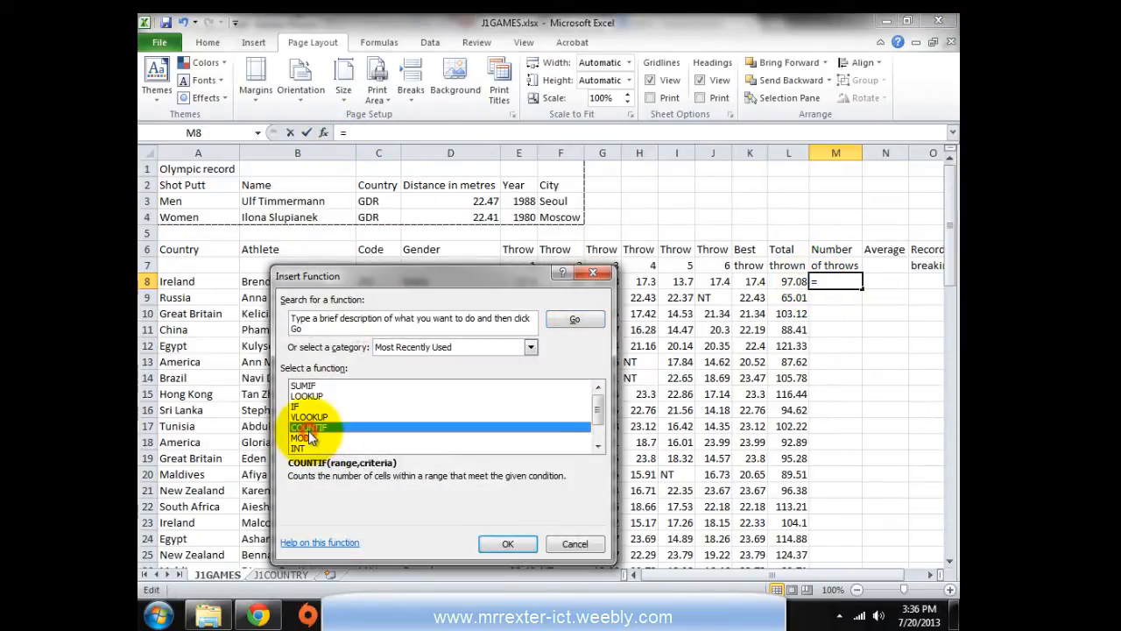
left_click(513, 546)
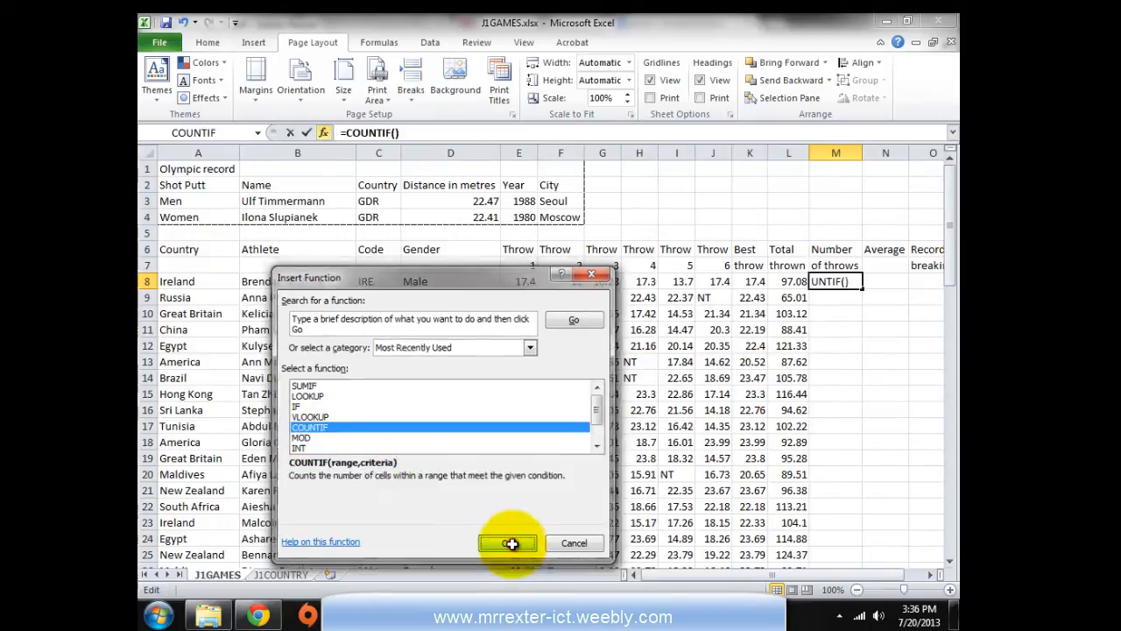
left_click_drag(539, 323, 522, 56)
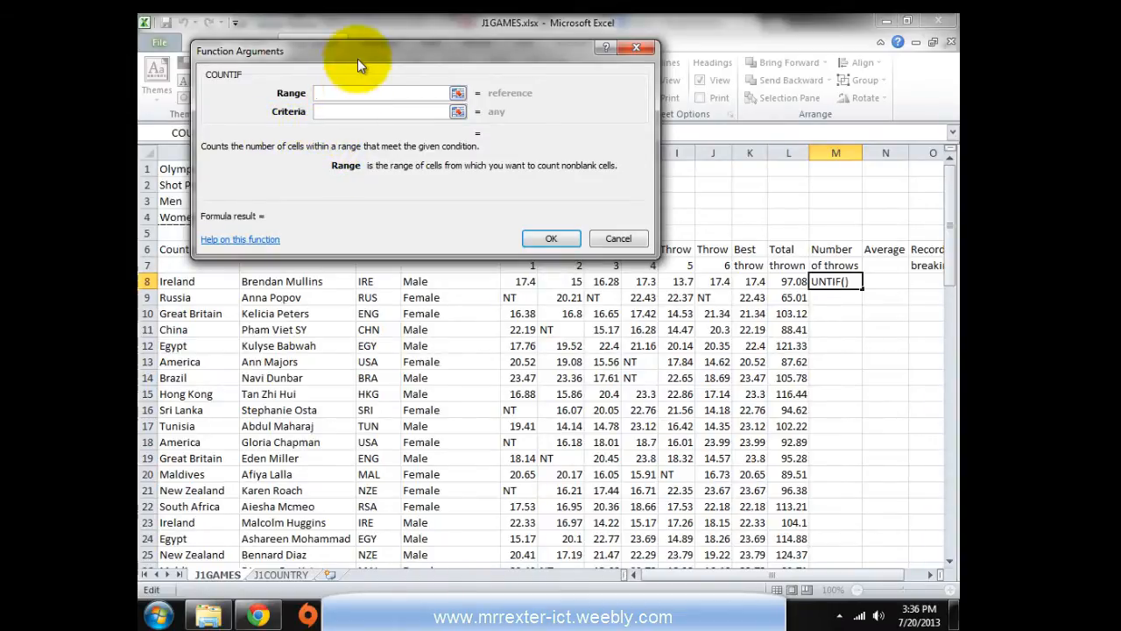
left_click_drag(358, 55, 364, 39)
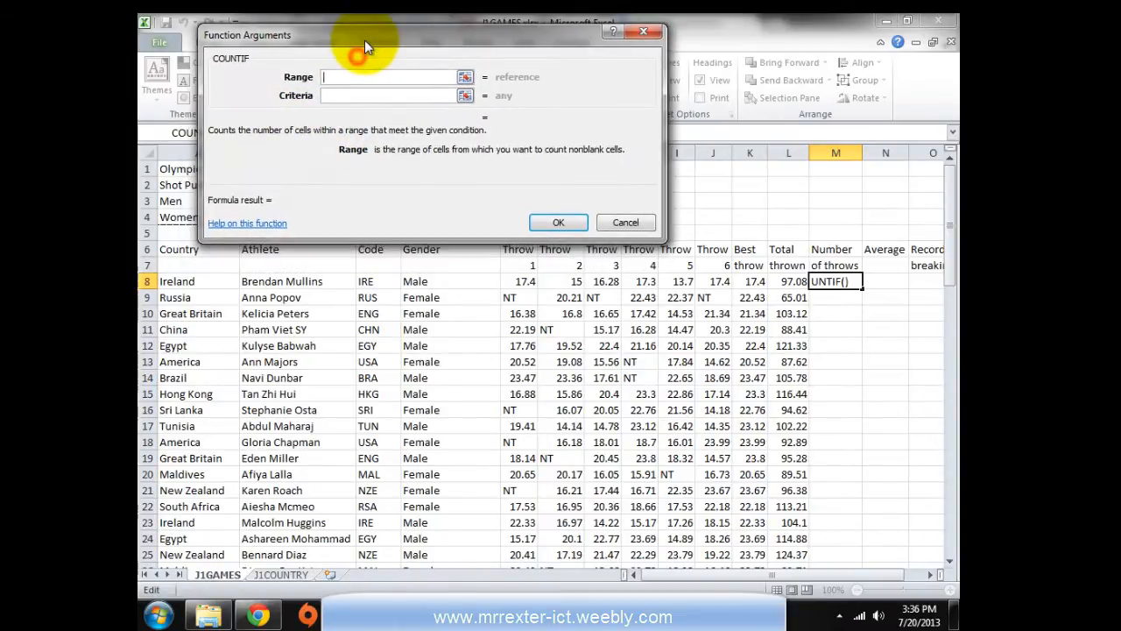
left_click(330, 95)
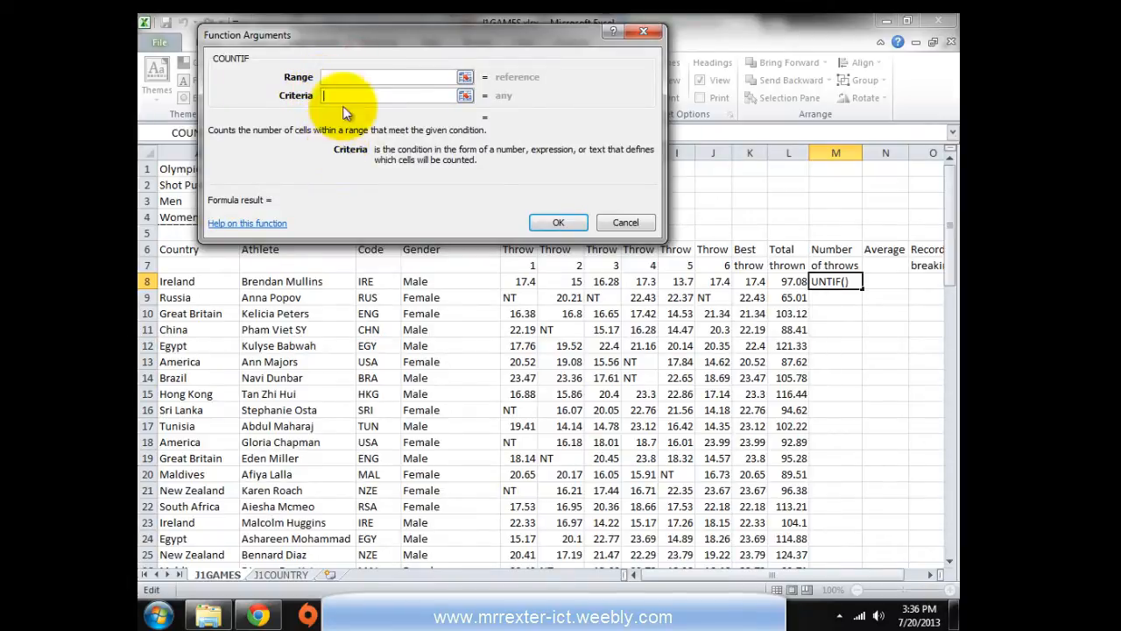
left_click(353, 77)
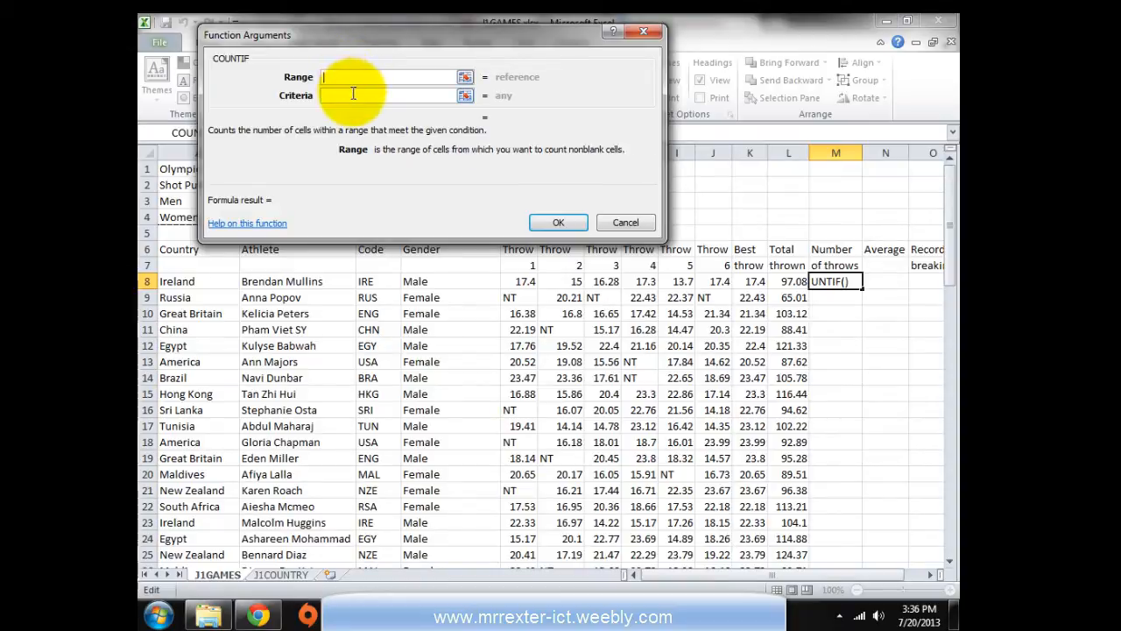
left_click_drag(520, 280, 705, 283)
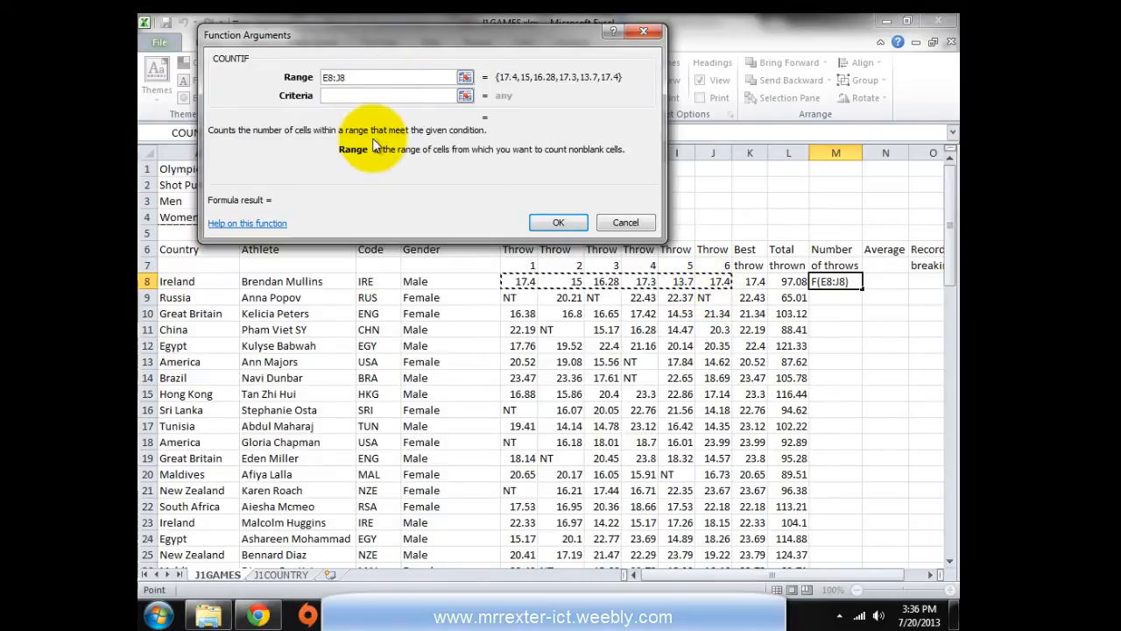
left_click(343, 95)
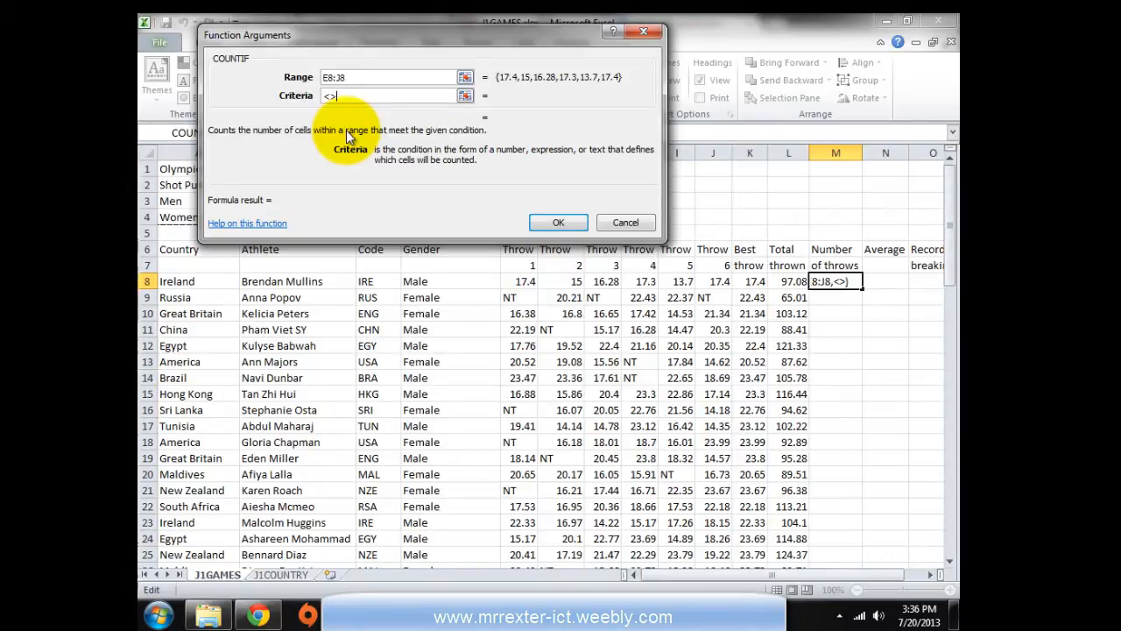
left_click(558, 222)
Fill the COUNTIF down column M and verify row 9's throw count
double_click(861, 288)
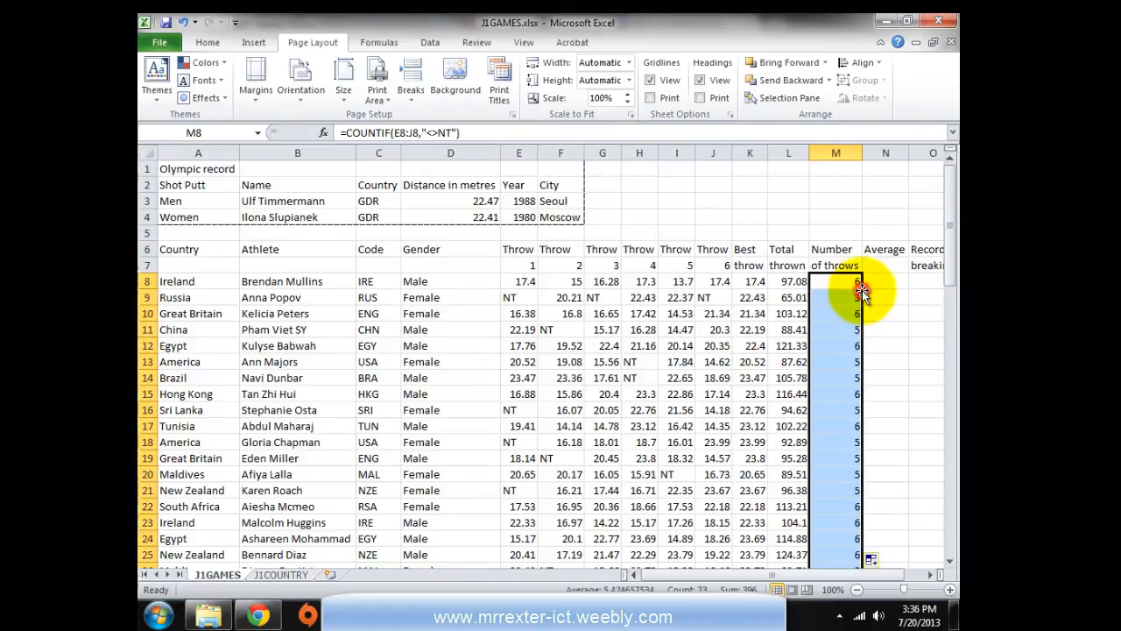
left_click(833, 298)
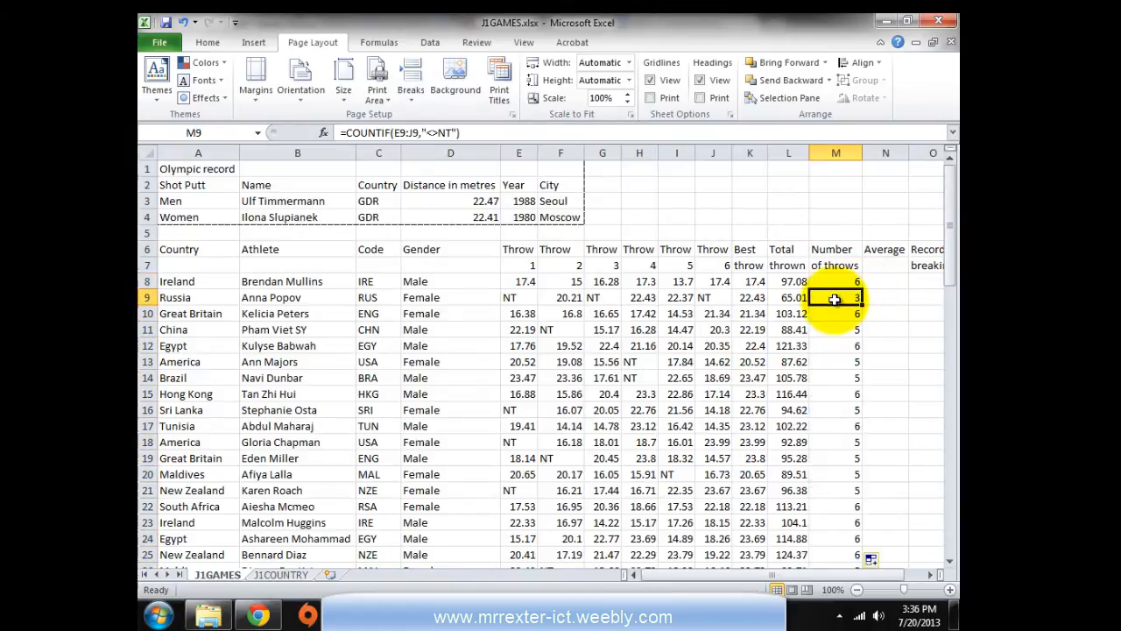
left_click(560, 297)
left_click(644, 297)
left_click(685, 298)
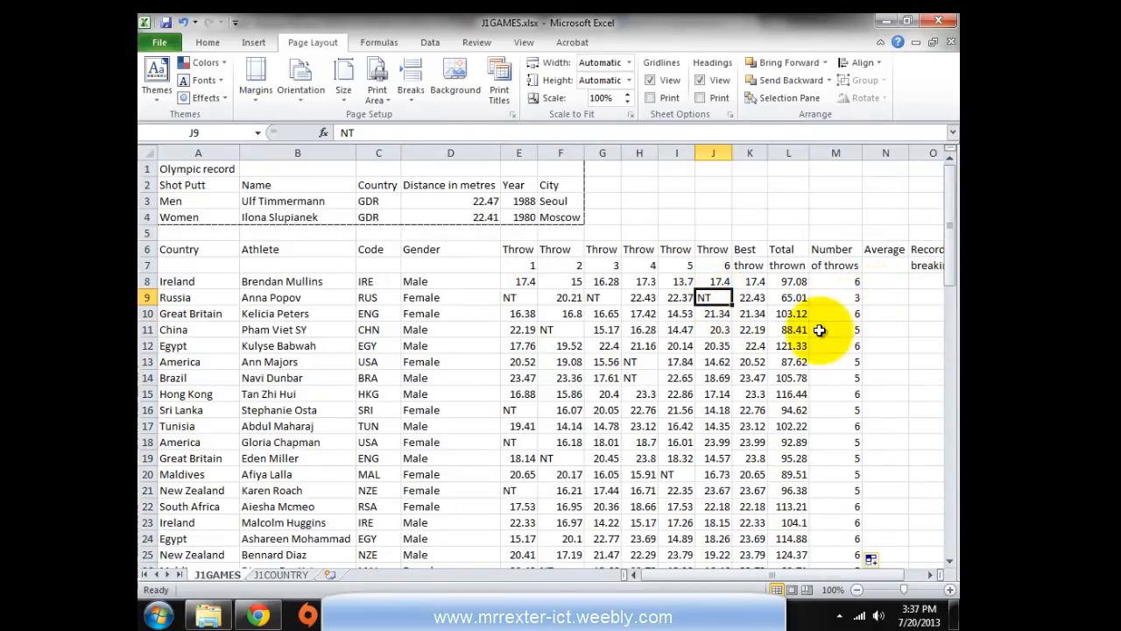
key("alt+Tab")
scroll(324, 354, "down", 1)
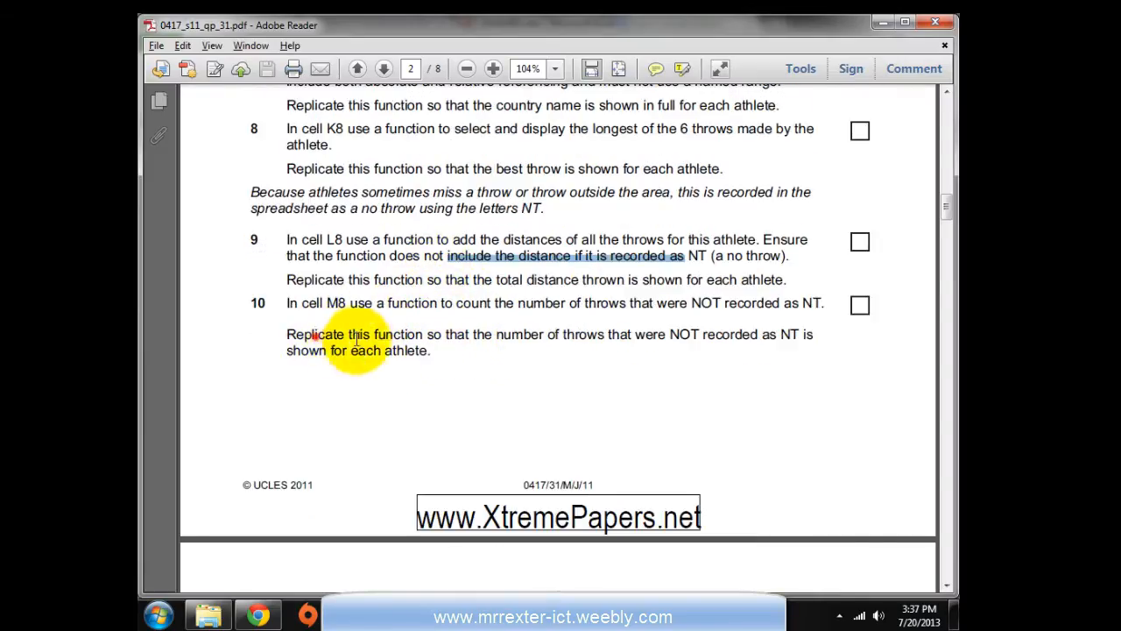
Scroll the question paper past question 10 to question 11 on the average throw
left_click_drag(313, 333, 401, 349)
key("alt+Tab")
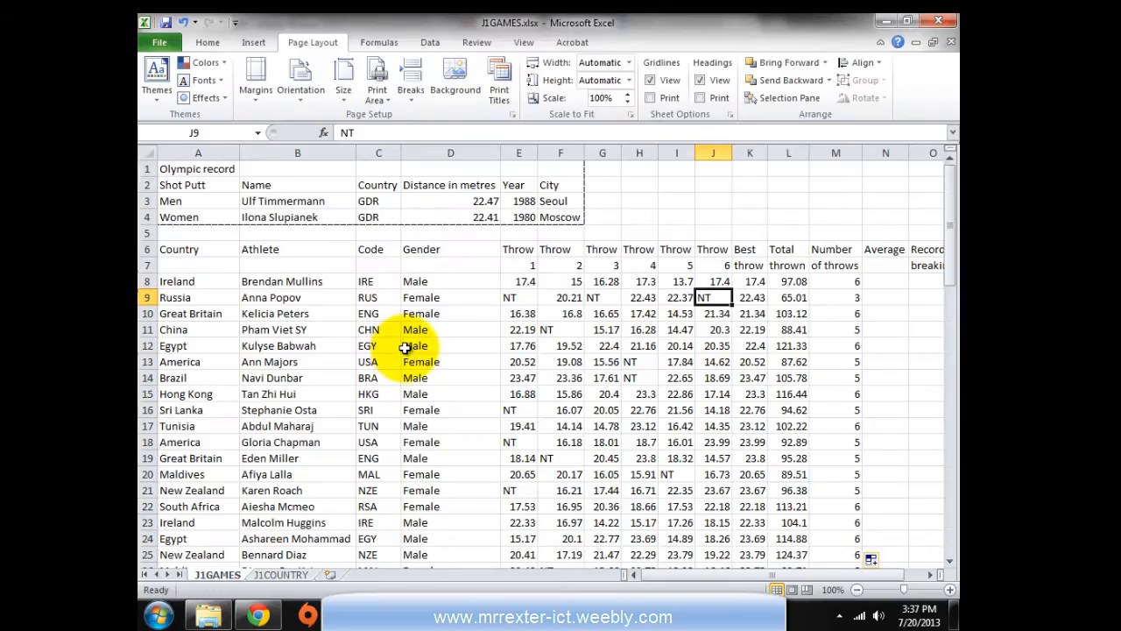
key("alt+Tab")
scroll(404, 348, "down", 8)
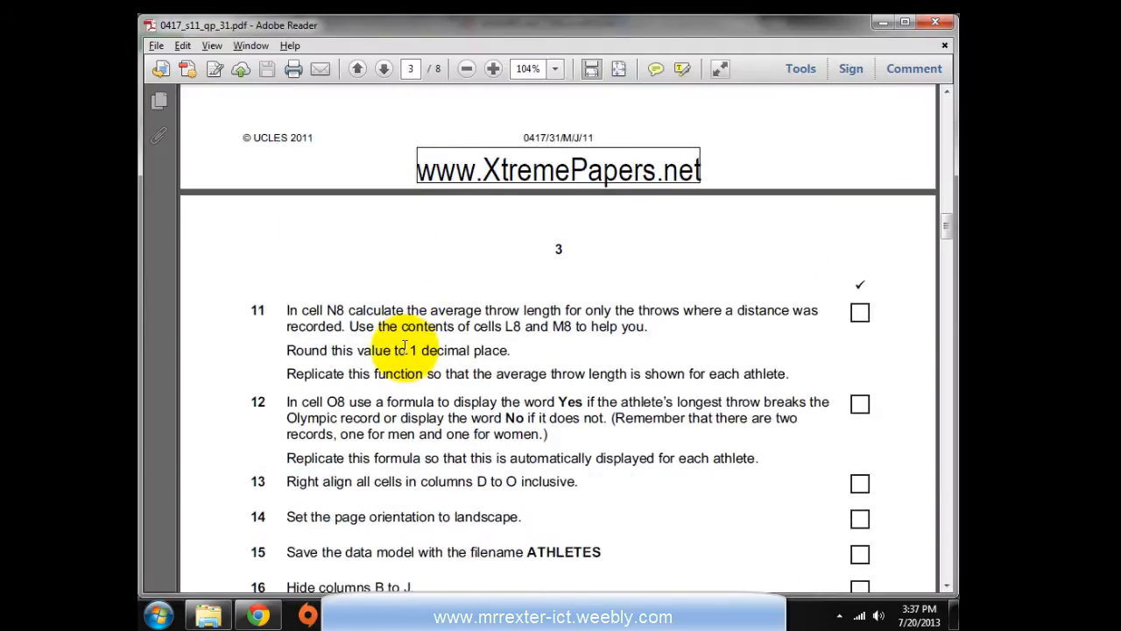
scroll(404, 348, "down", 2)
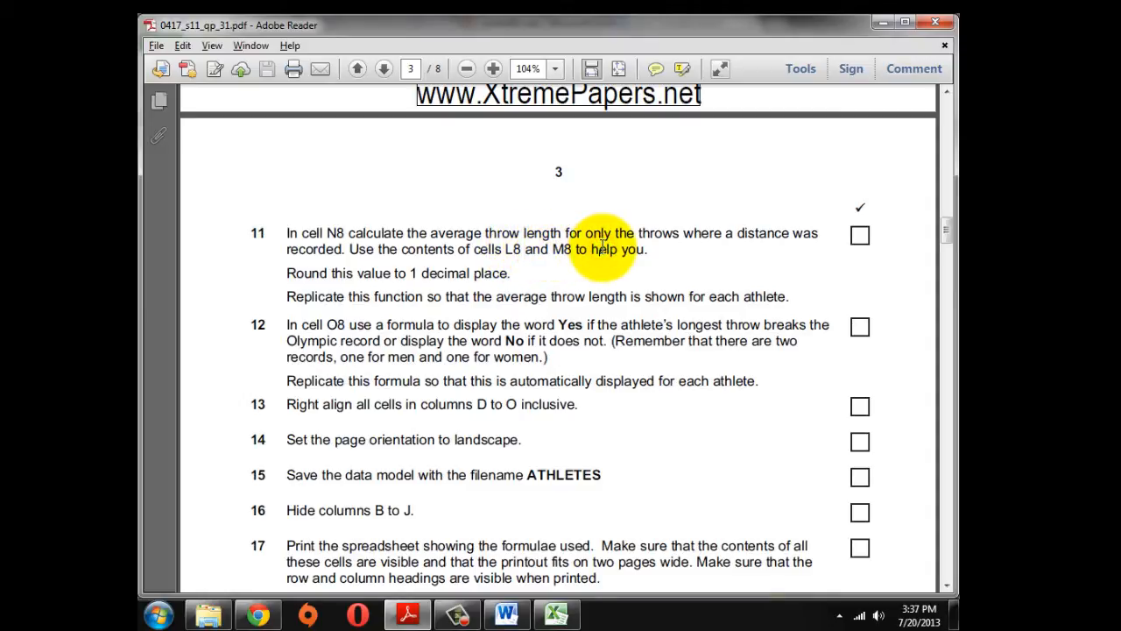
key("alt+Tab")
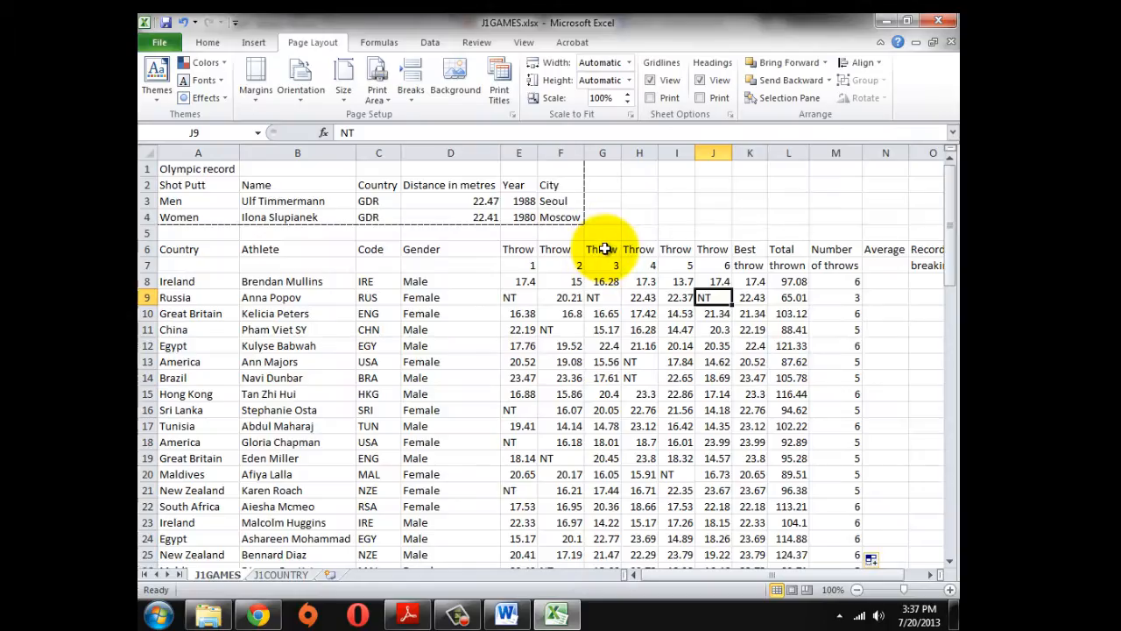
Compare the L8 total and M8 count formulas, then select N8 for the average
left_click(787, 282)
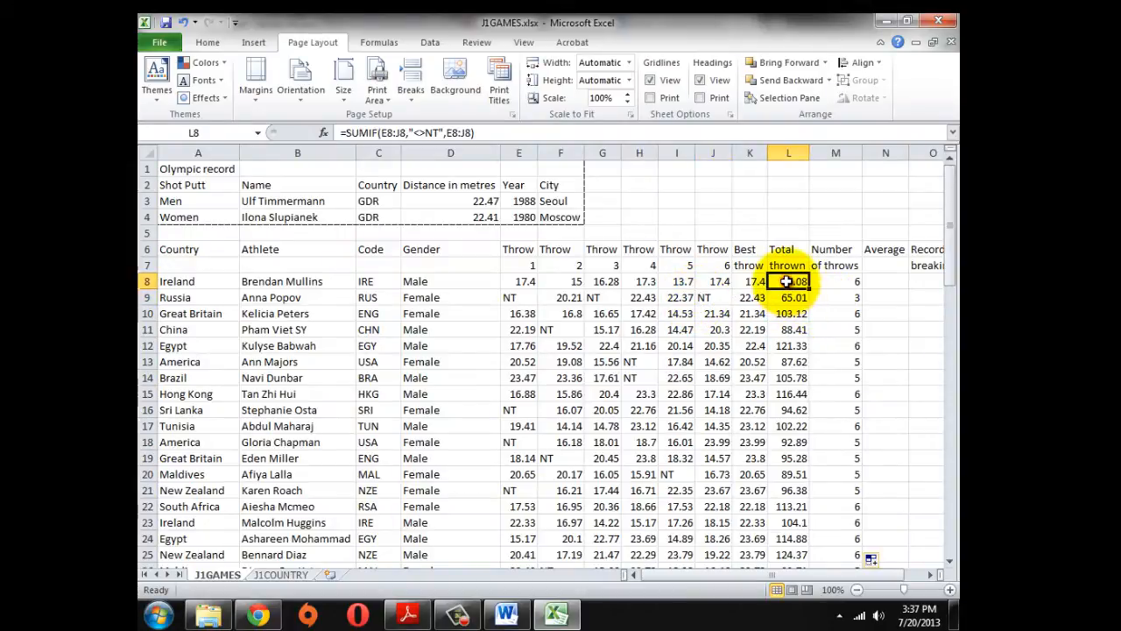
left_click(836, 281)
left_click(788, 282)
left_click(886, 281)
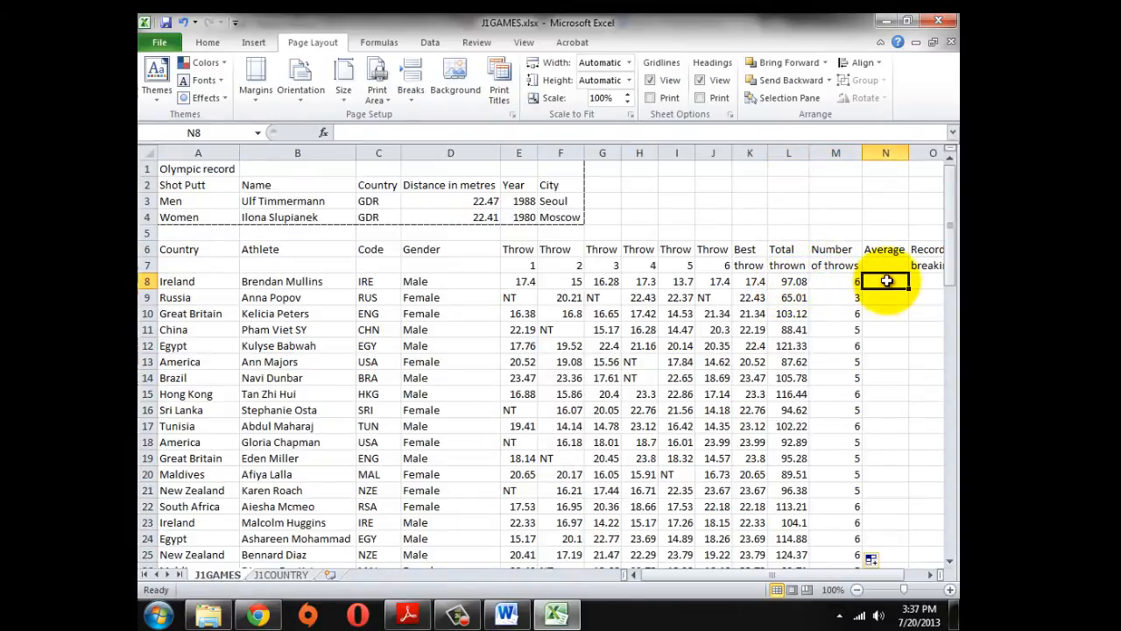
key("alt+Tab")
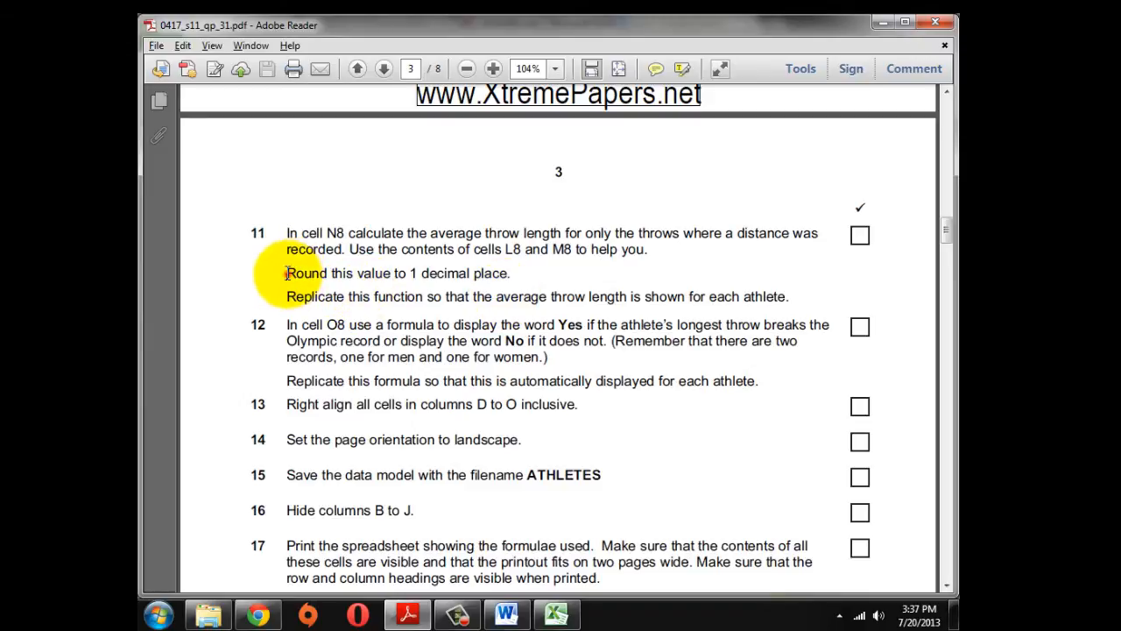
Highlight question 11's instruction to round the average to 1 decimal place
left_click_drag(287, 272, 513, 275)
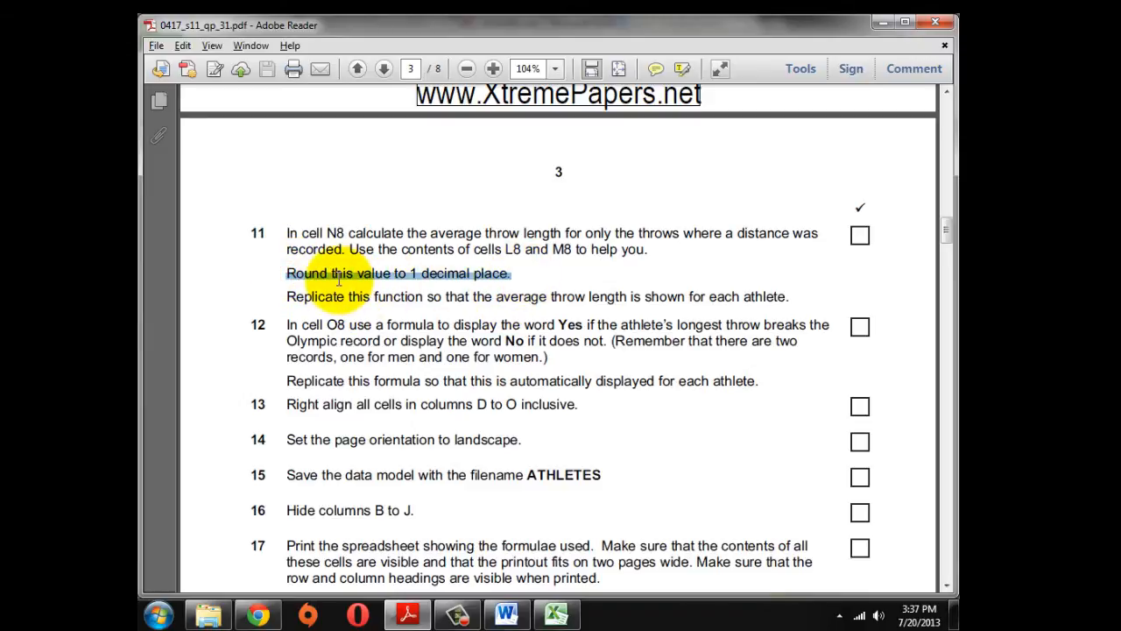
left_click(496, 273)
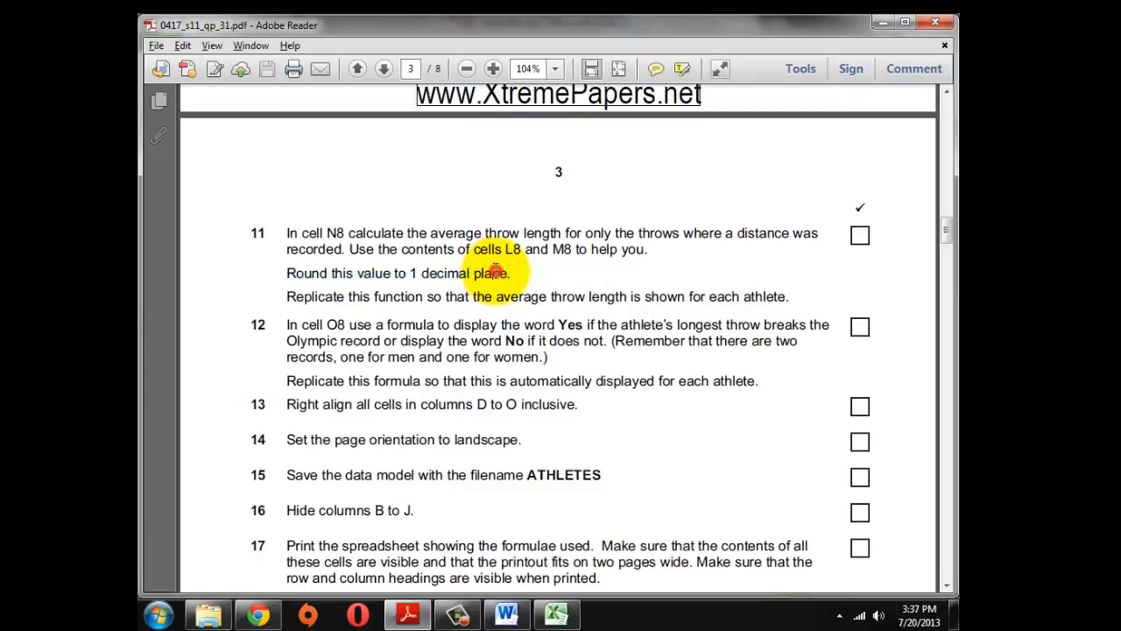
key("alt+Tab")
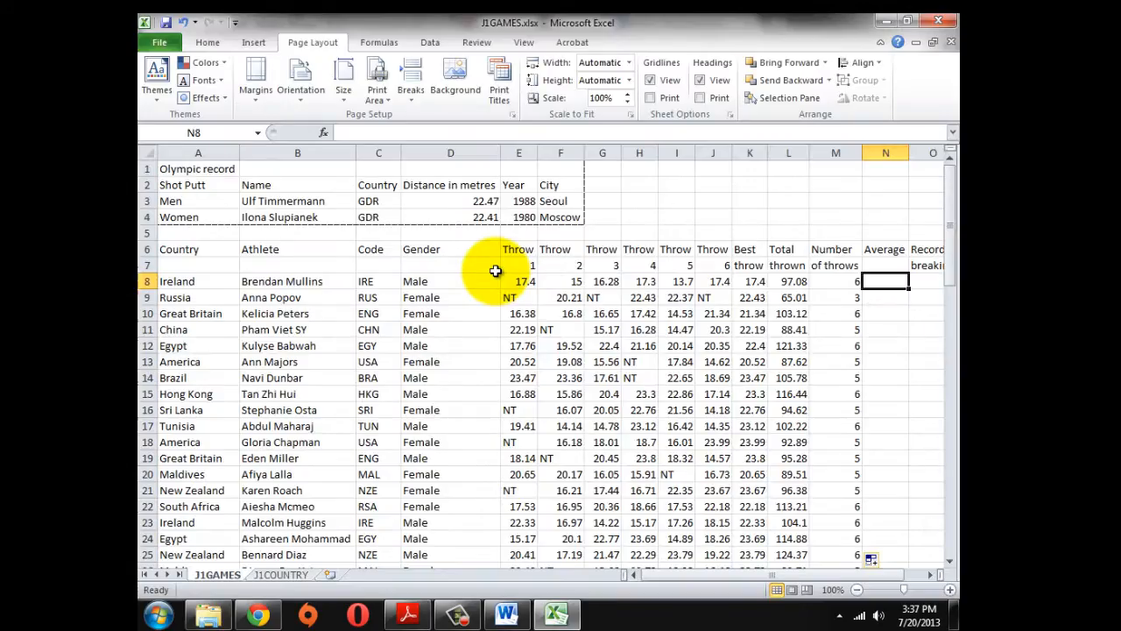
Pick the ROUND function from the All category for N8
left_click(326, 132)
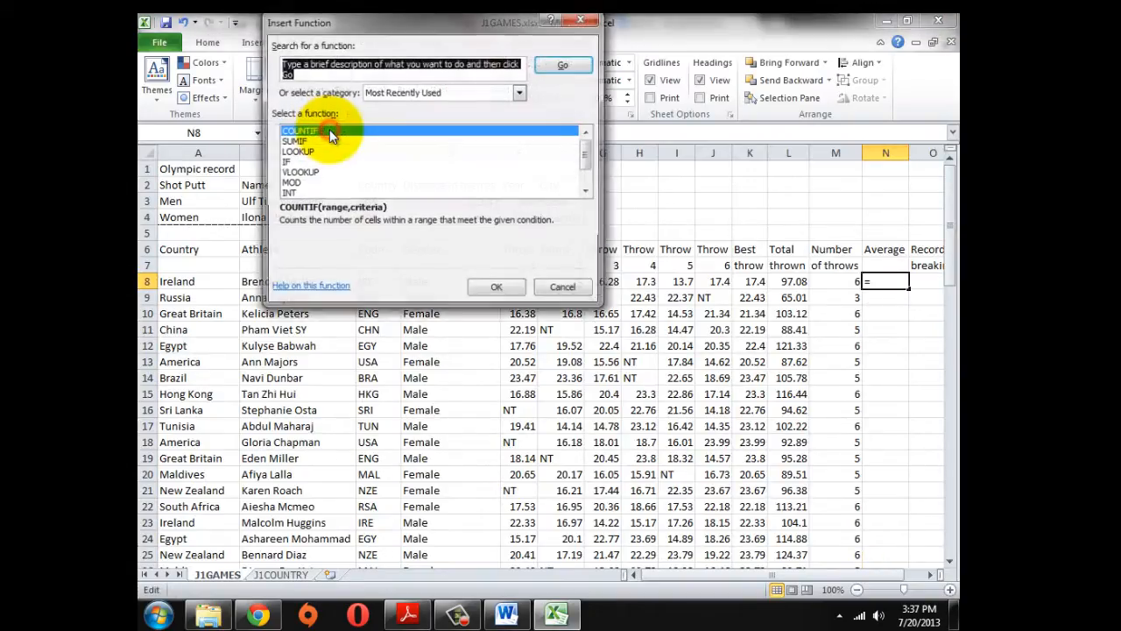
left_click(389, 162)
scroll(389, 162, "down", 1)
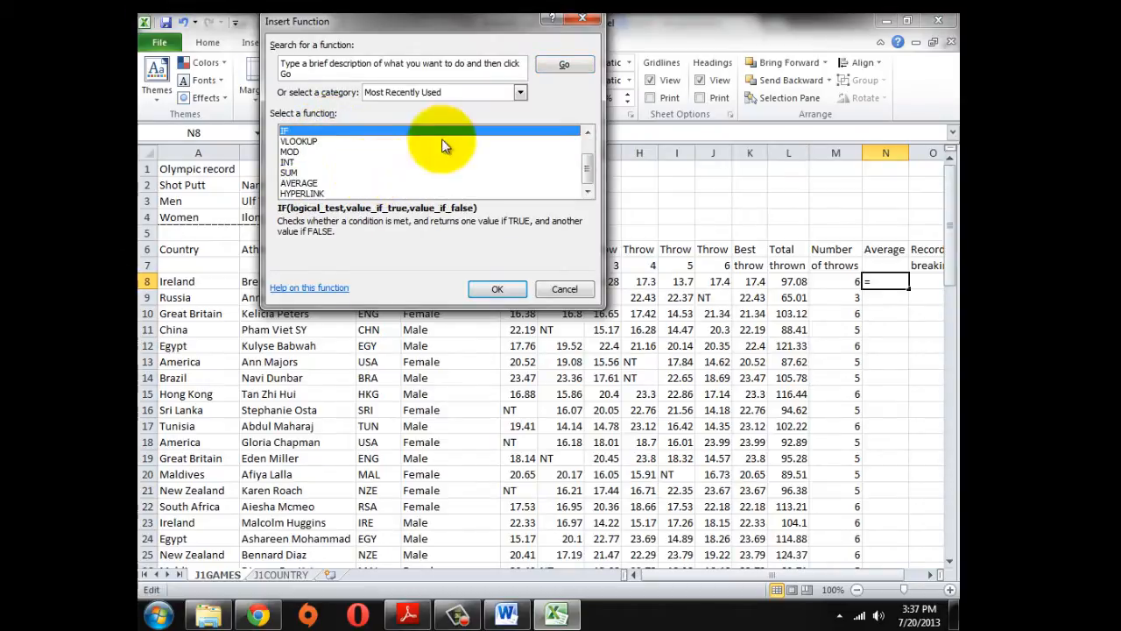
left_click(521, 92)
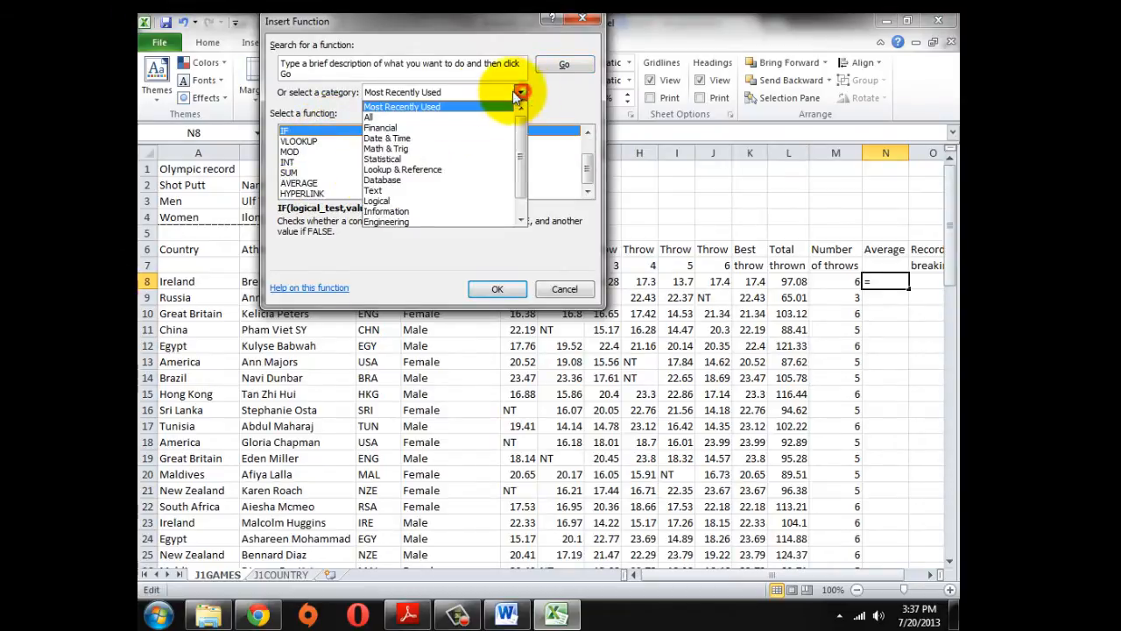
left_click(380, 117)
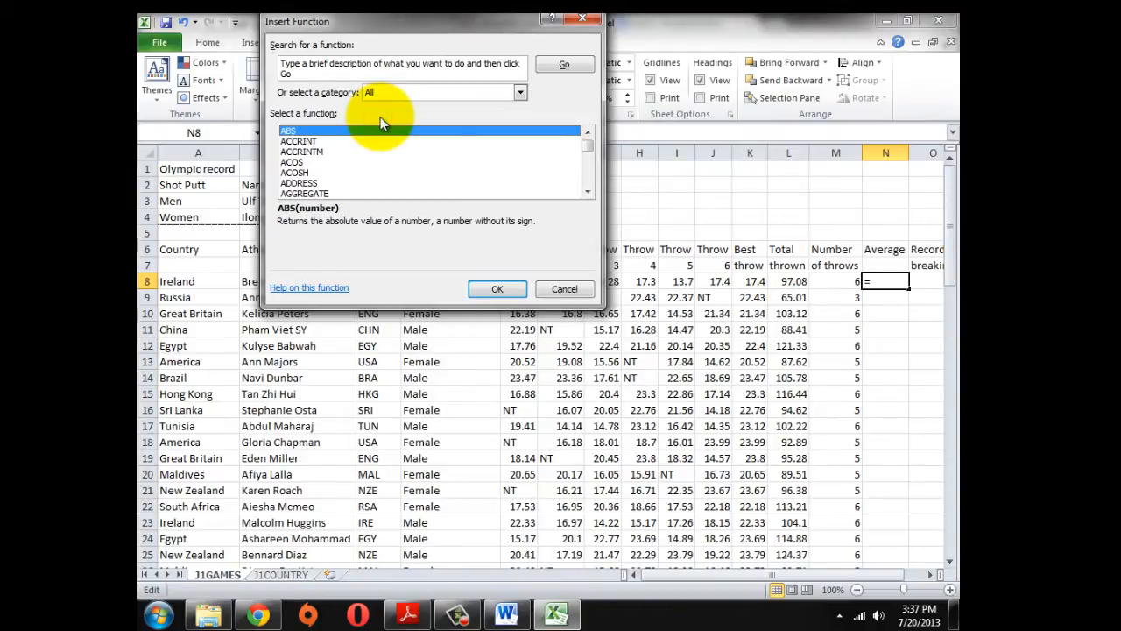
key("r")
key("o")
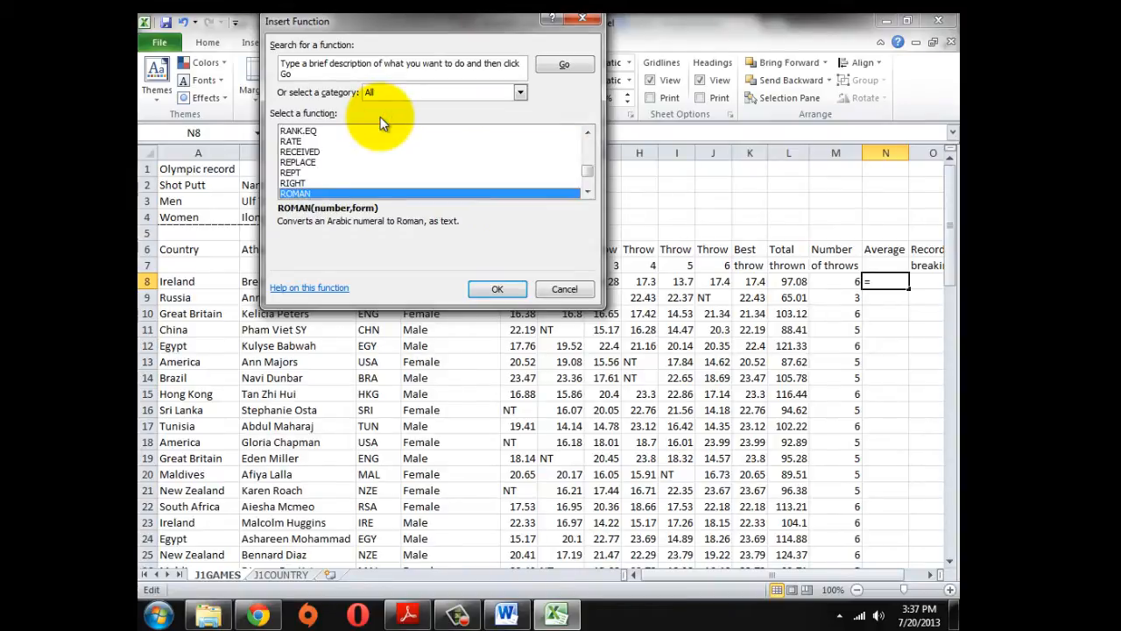
left_click(584, 192)
left_click(585, 193)
left_click(285, 183)
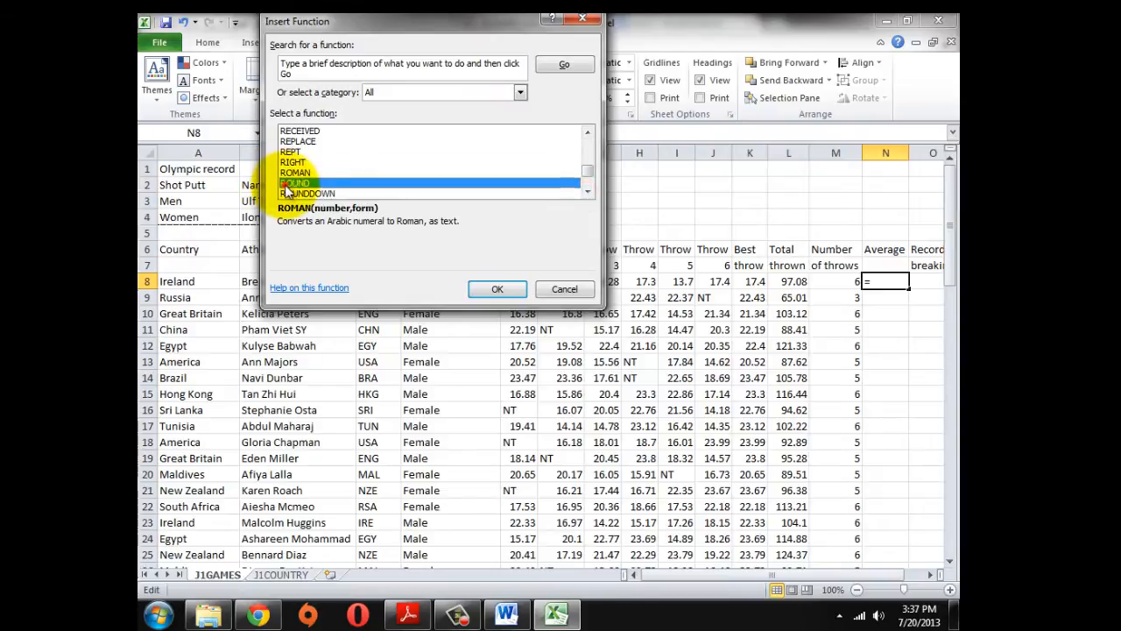
left_click(486, 289)
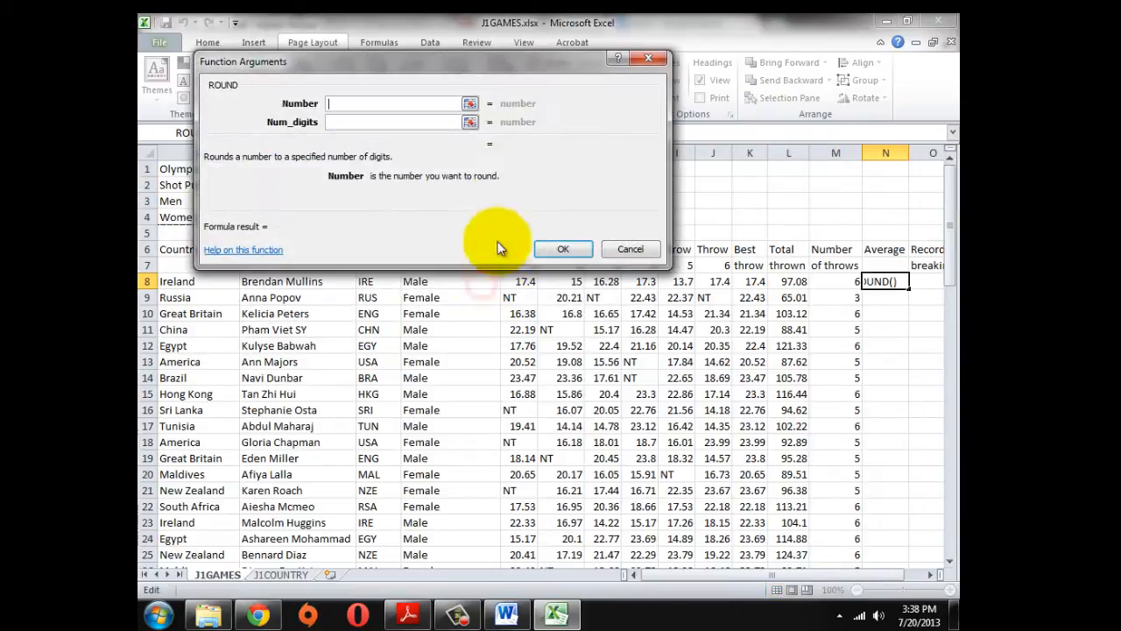
Give ROUND Number L8/M8 and Num_digits 1, making =ROUND(L8/M8,1) show 16.2
left_click_drag(493, 75, 593, 388)
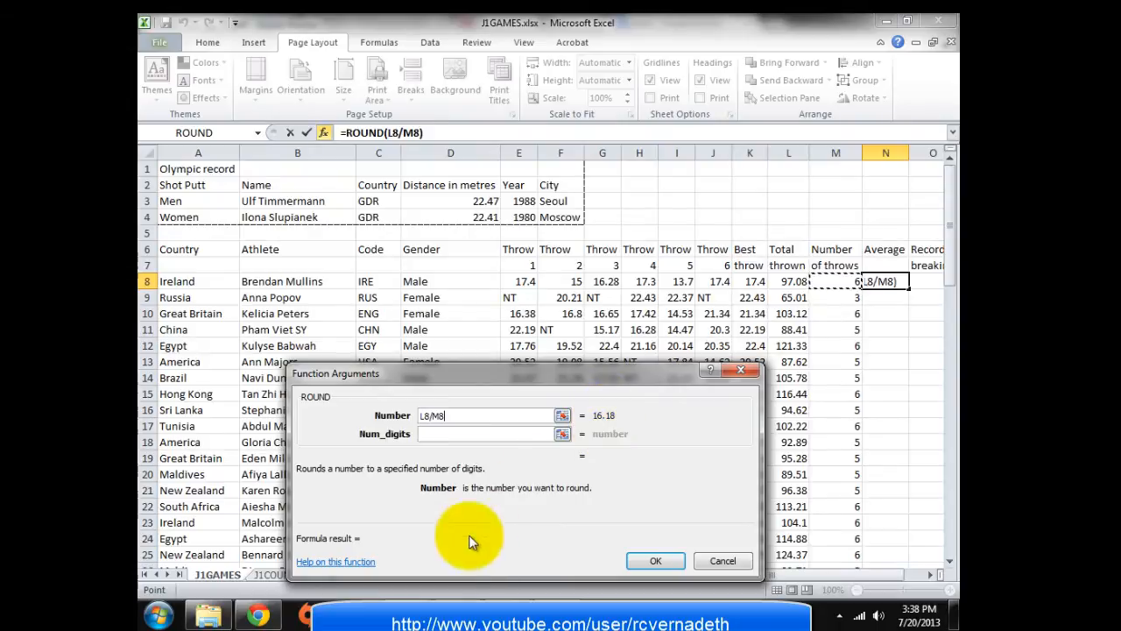
left_click(415, 615)
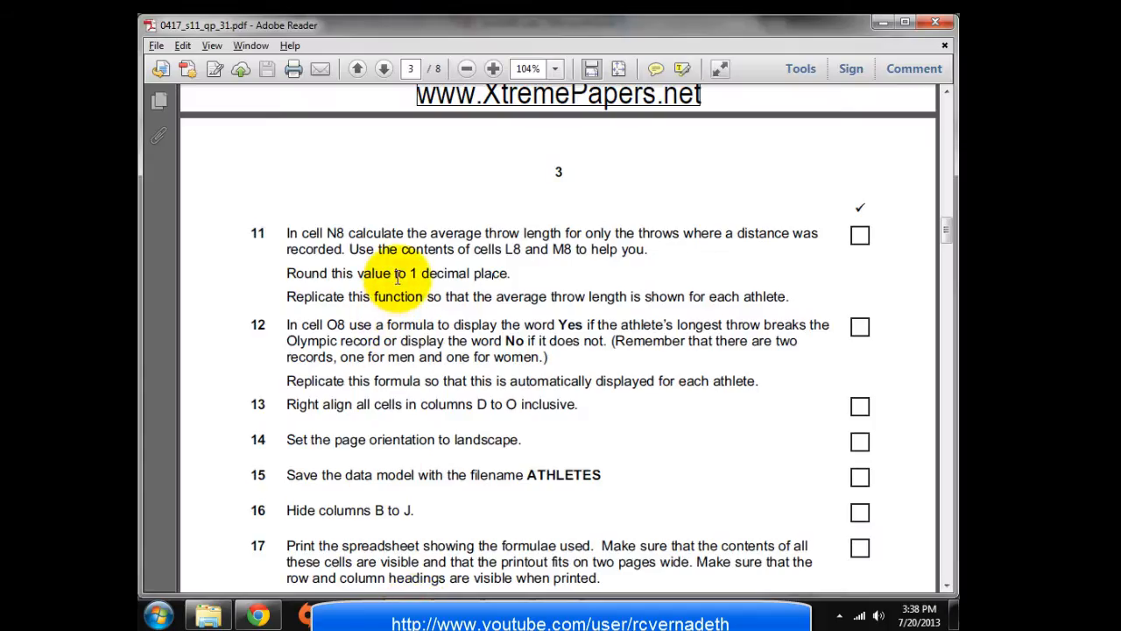
left_click(563, 613)
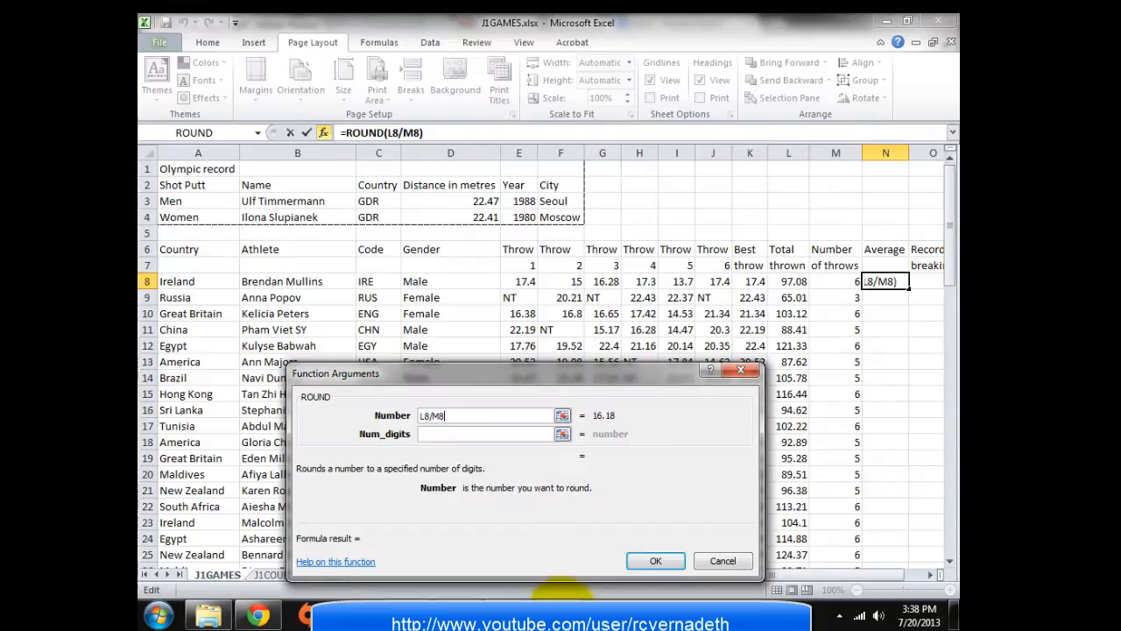
left_click(426, 433)
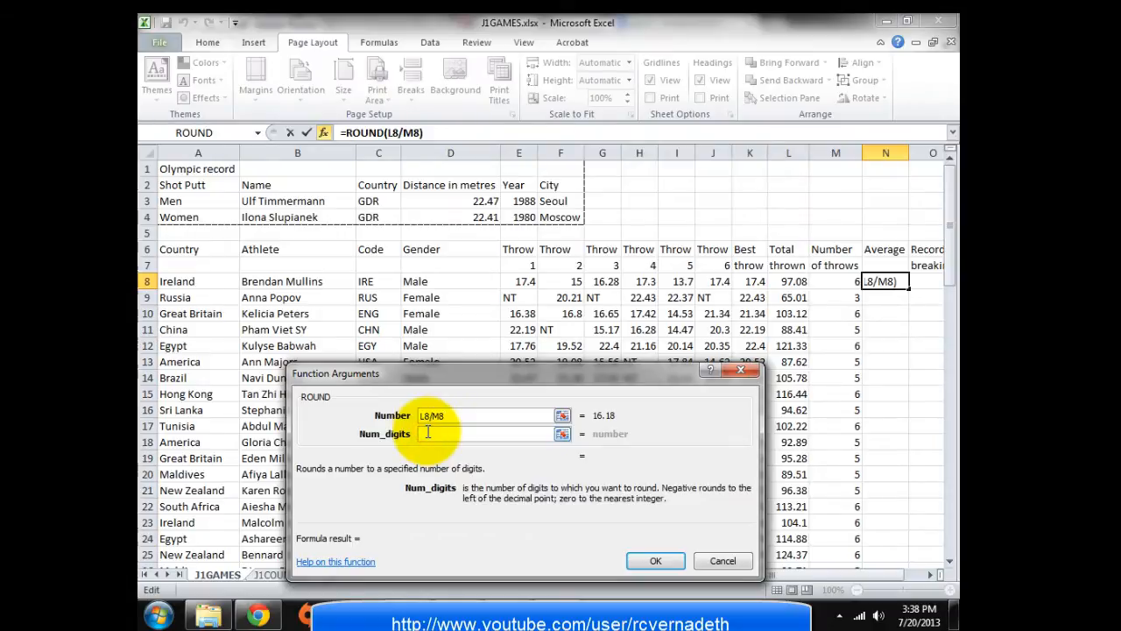
type("1")
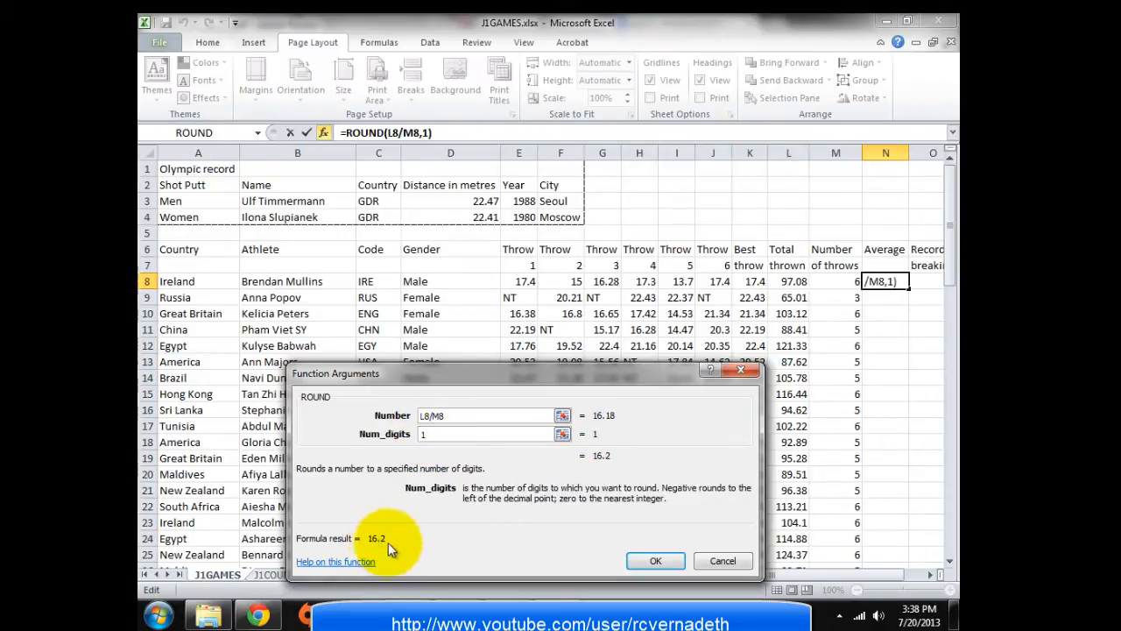
left_click(655, 561)
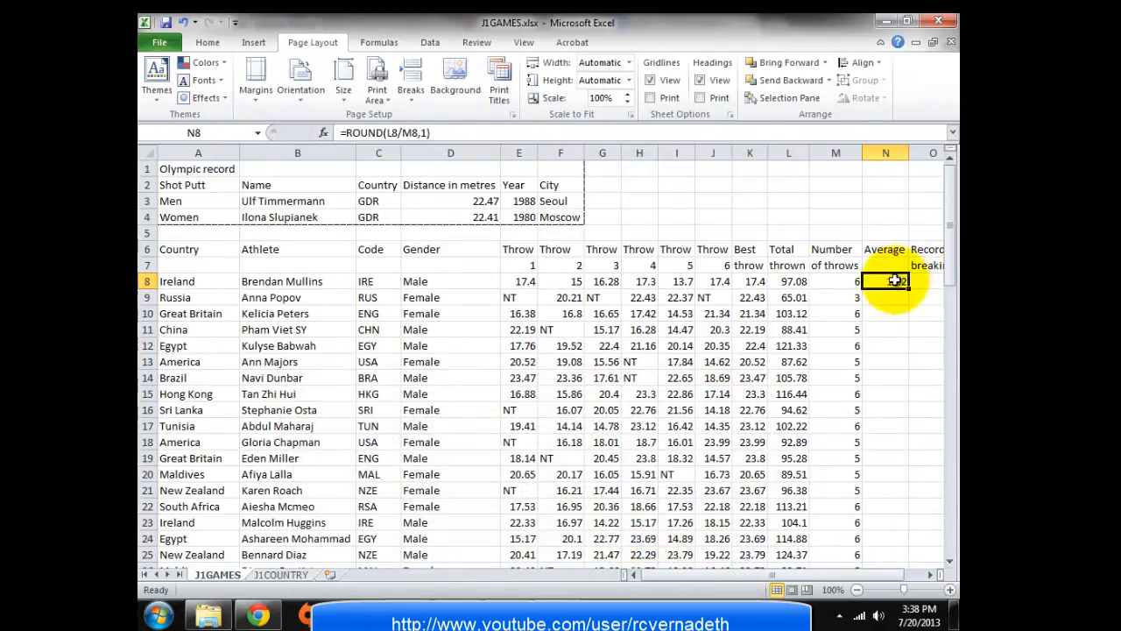
Fill =ROUND(L8/M8,1) down column N and scroll through the averages
key("alt+Tab")
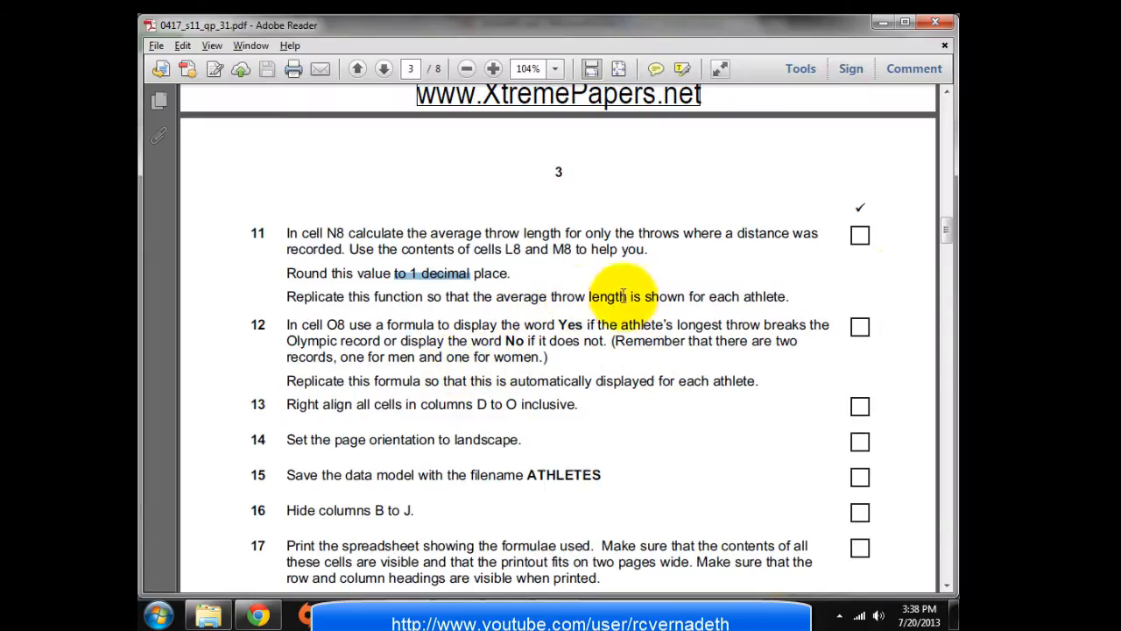
key("alt+Tab")
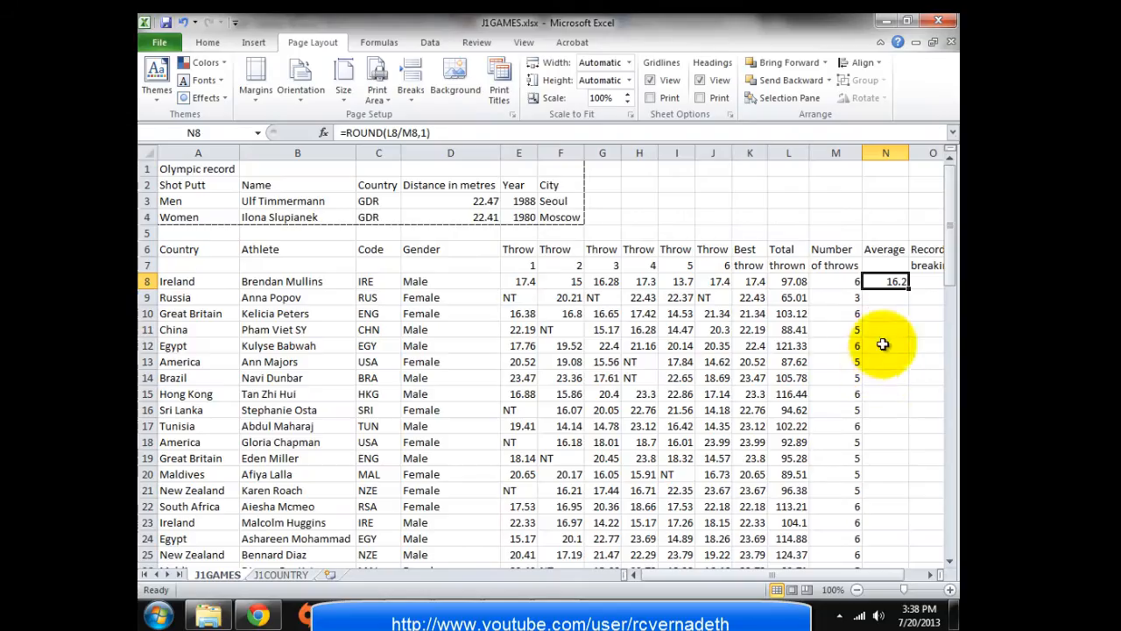
double_click(911, 288)
scroll(937, 354, "down", 8)
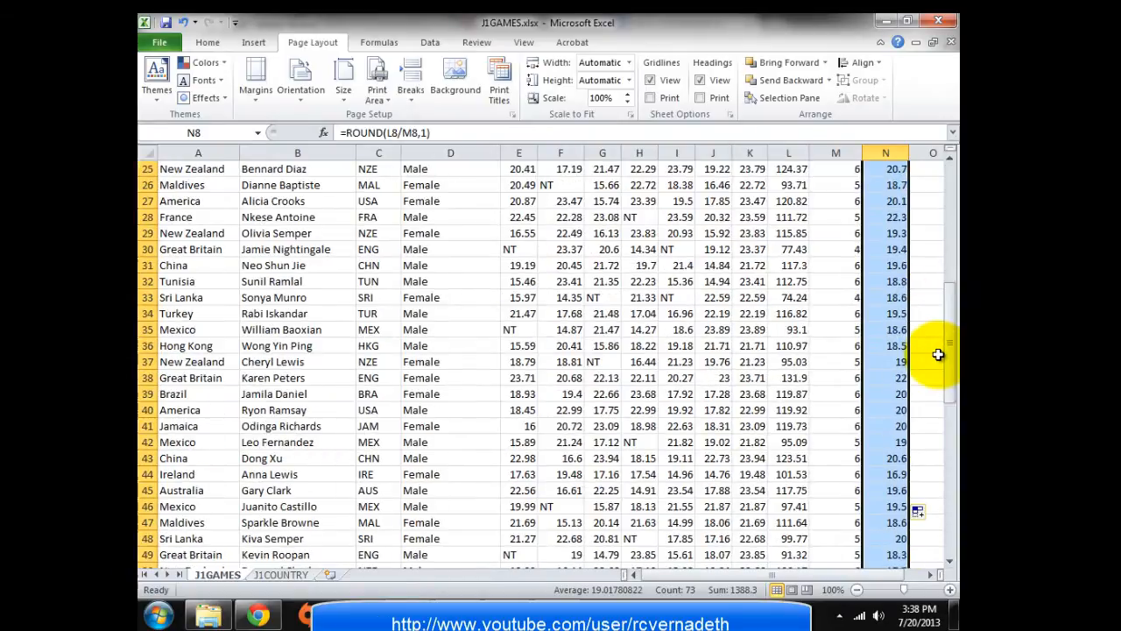
scroll(937, 354, "down", 5)
scroll(934, 353, "up", 13)
key("alt+Tab")
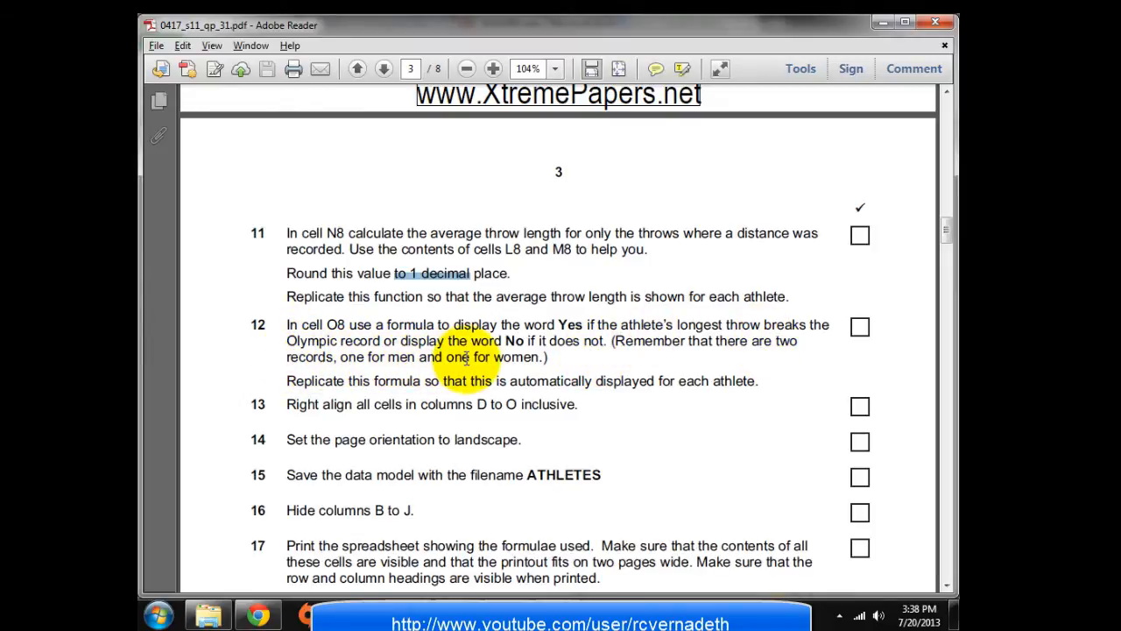
Switch from the question paper back to the J1GAMES workbook in Excel
key("alt+Tab")
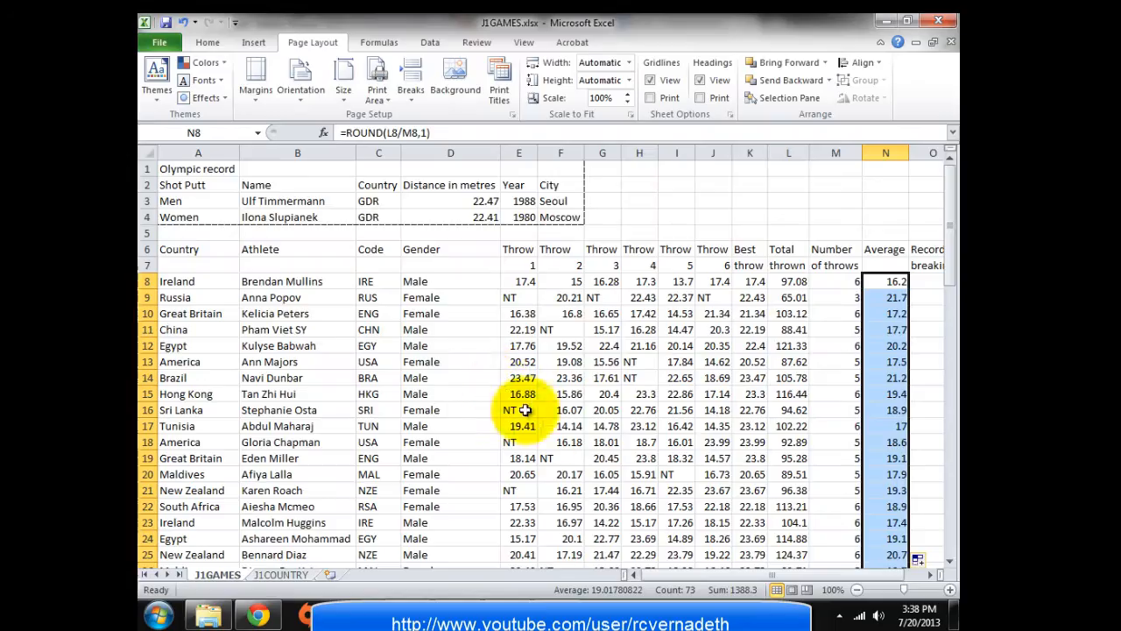
Inspect the Best throw column, gender in D8, K8's formula, men's record in D3 and J8
left_click_drag(669, 573, 712, 575)
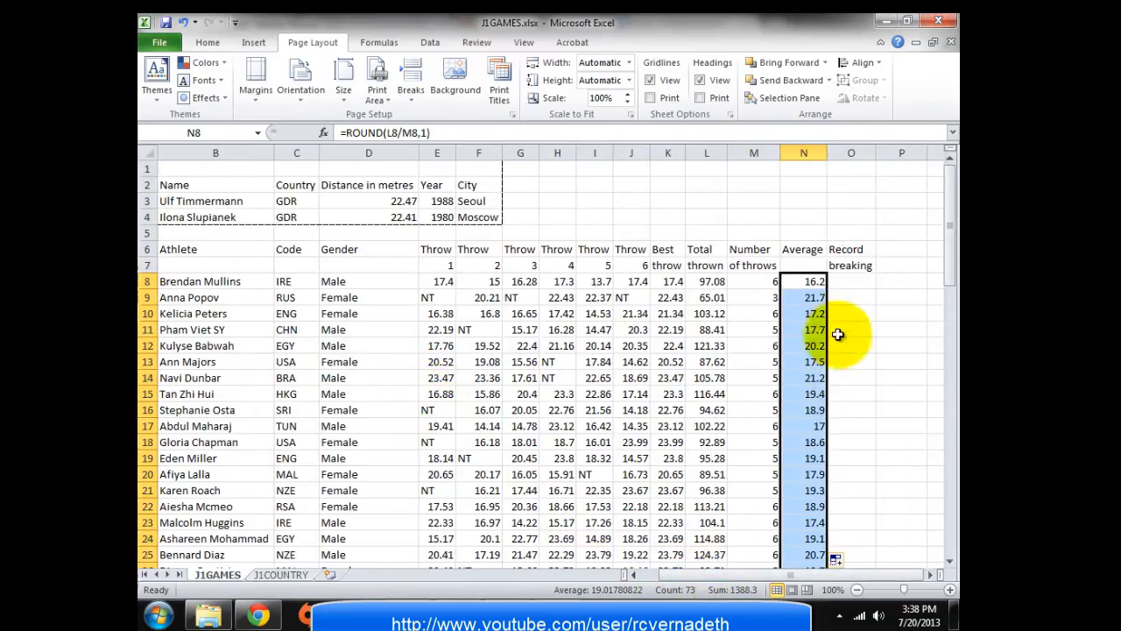
left_click(846, 281)
left_click_drag(846, 284, 839, 362)
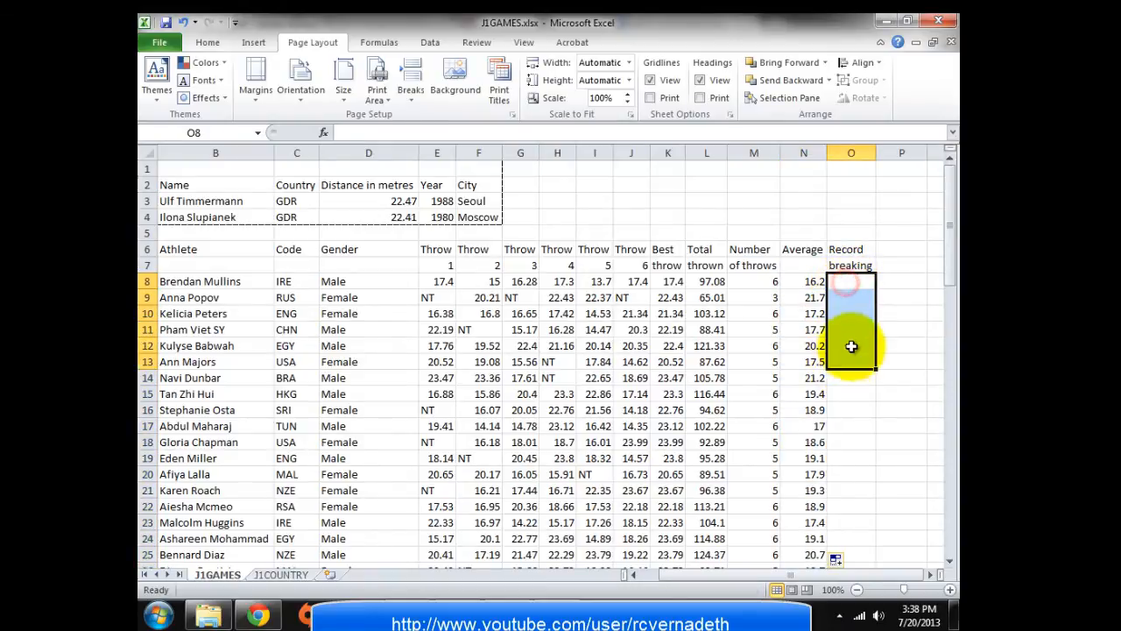
left_click(851, 281)
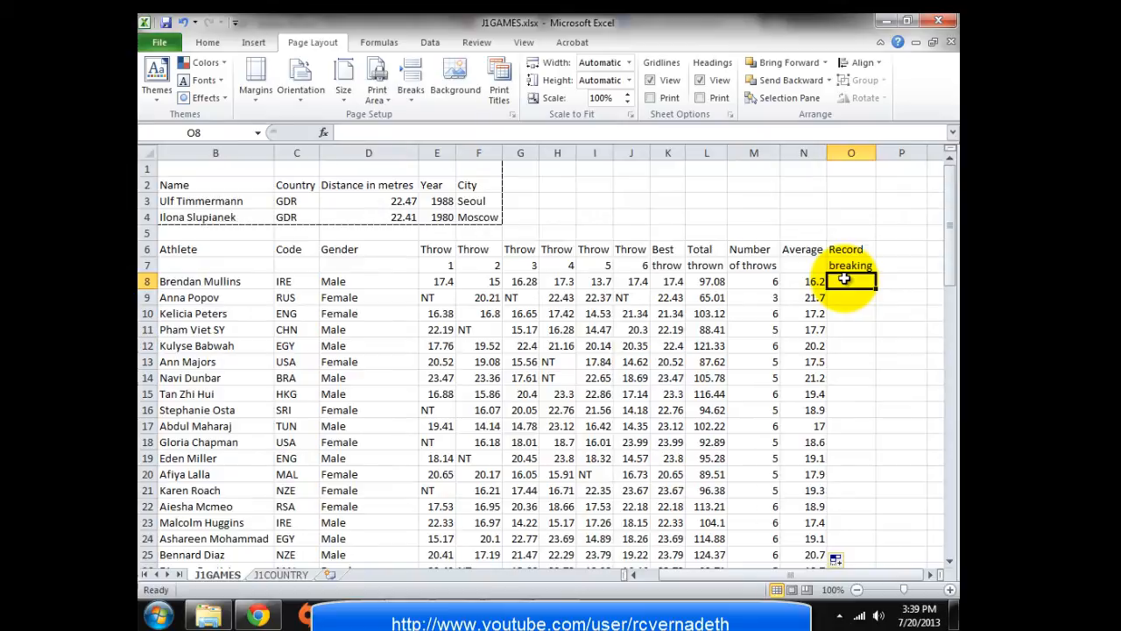
left_click(661, 152)
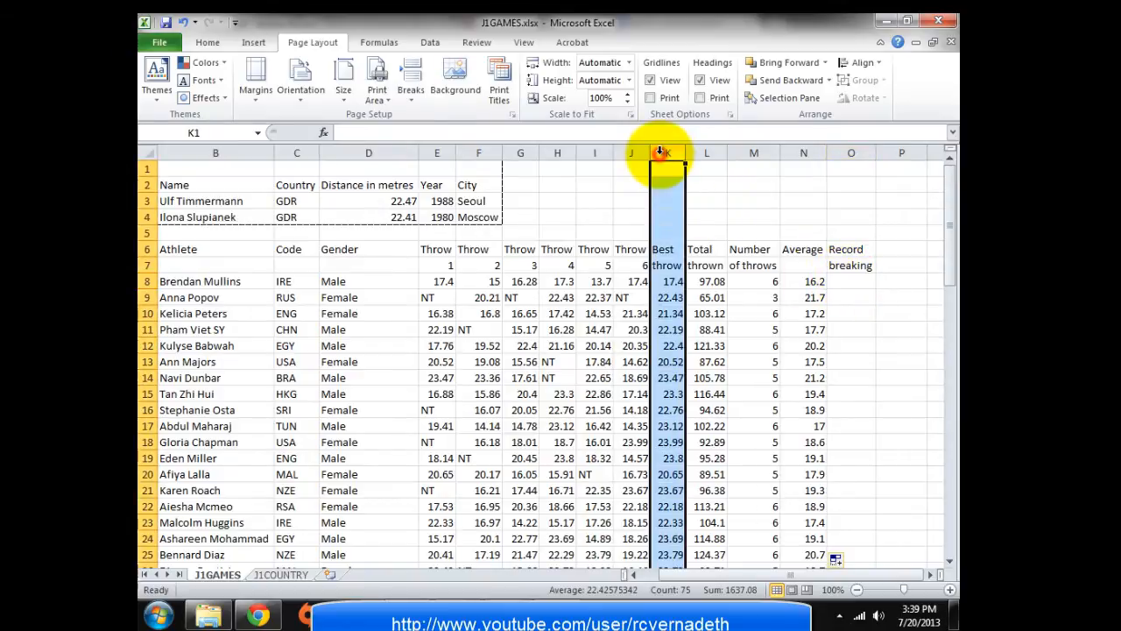
left_click(843, 279)
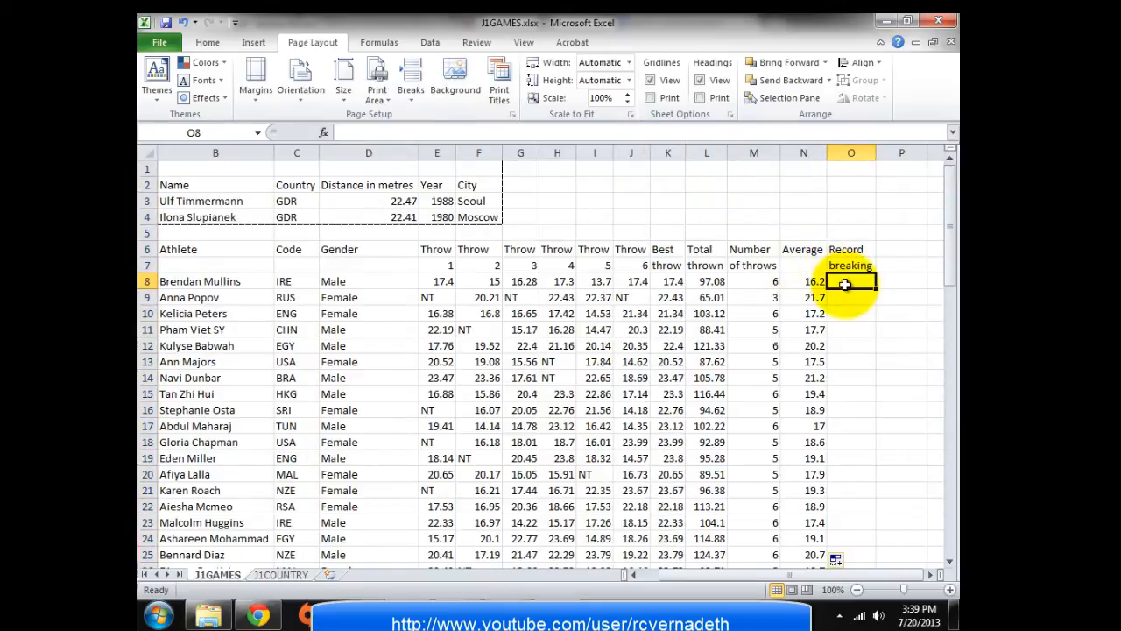
left_click(326, 281)
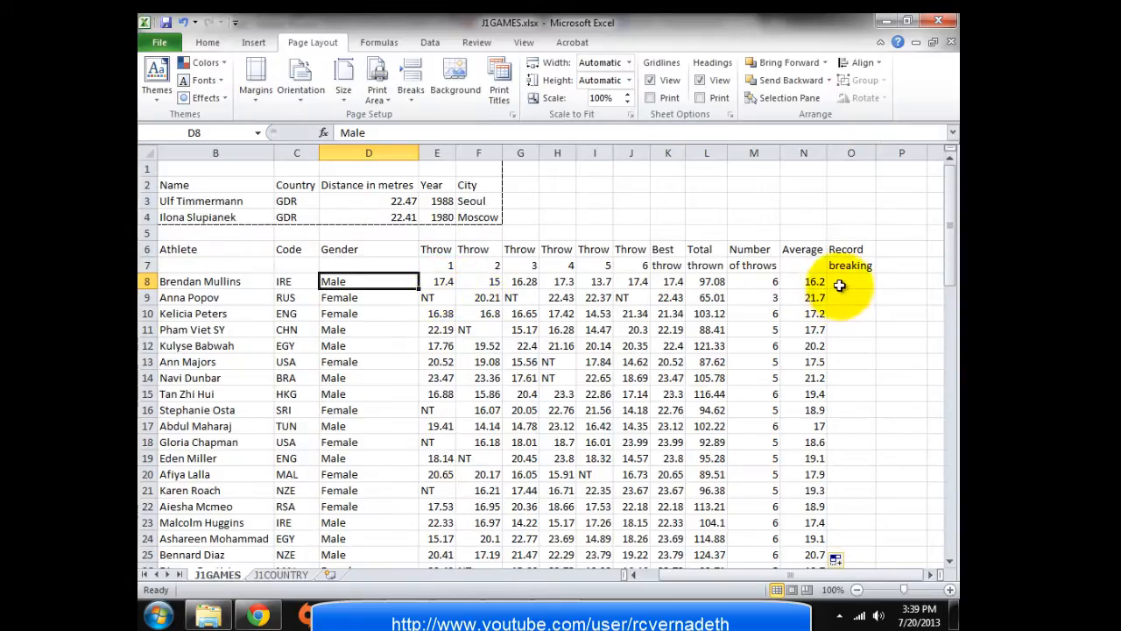
left_click(839, 284)
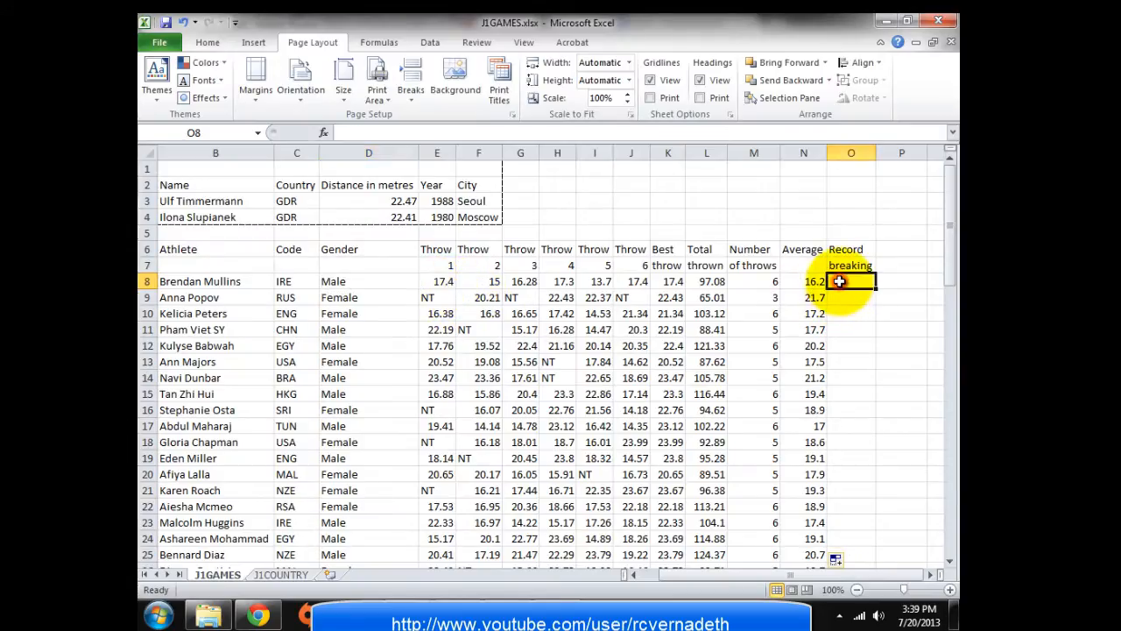
left_click(675, 281)
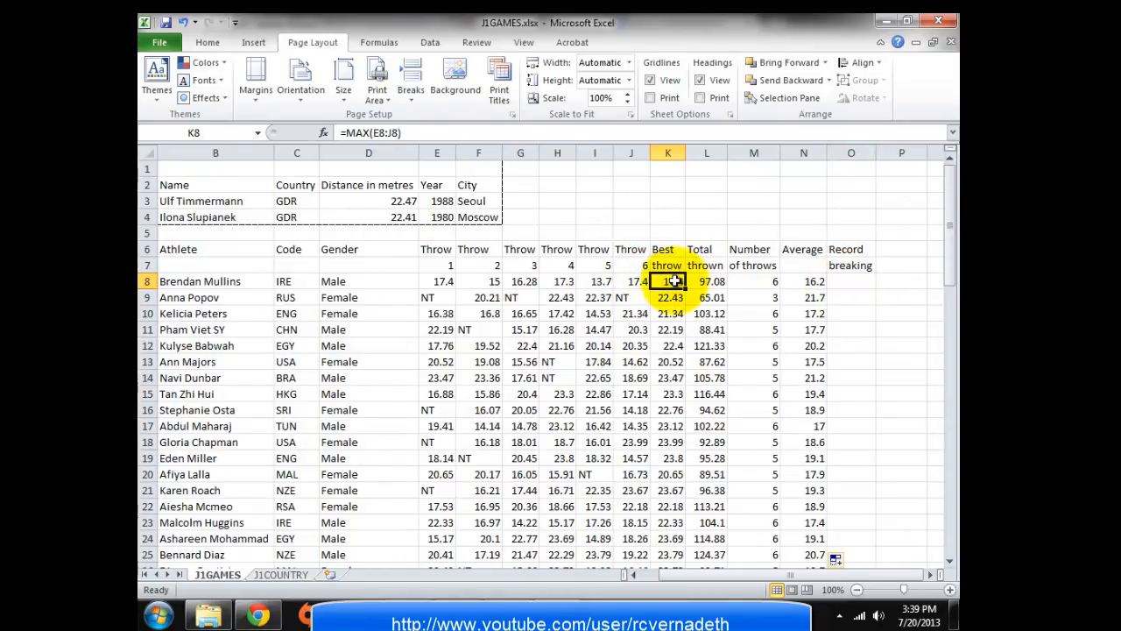
left_click(389, 199)
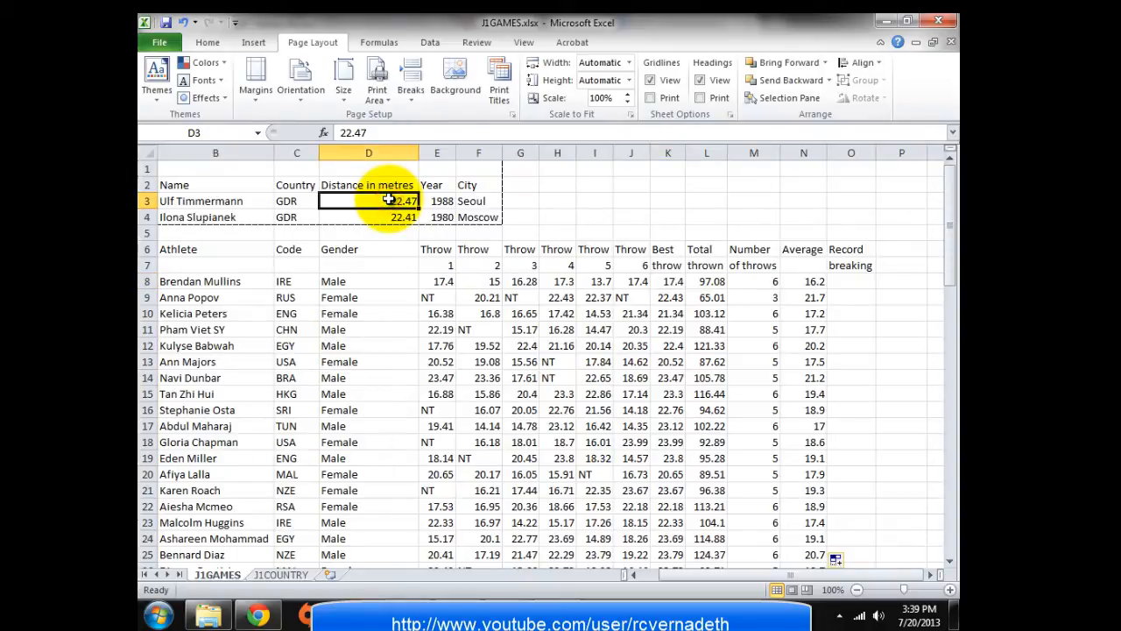
left_click(846, 281)
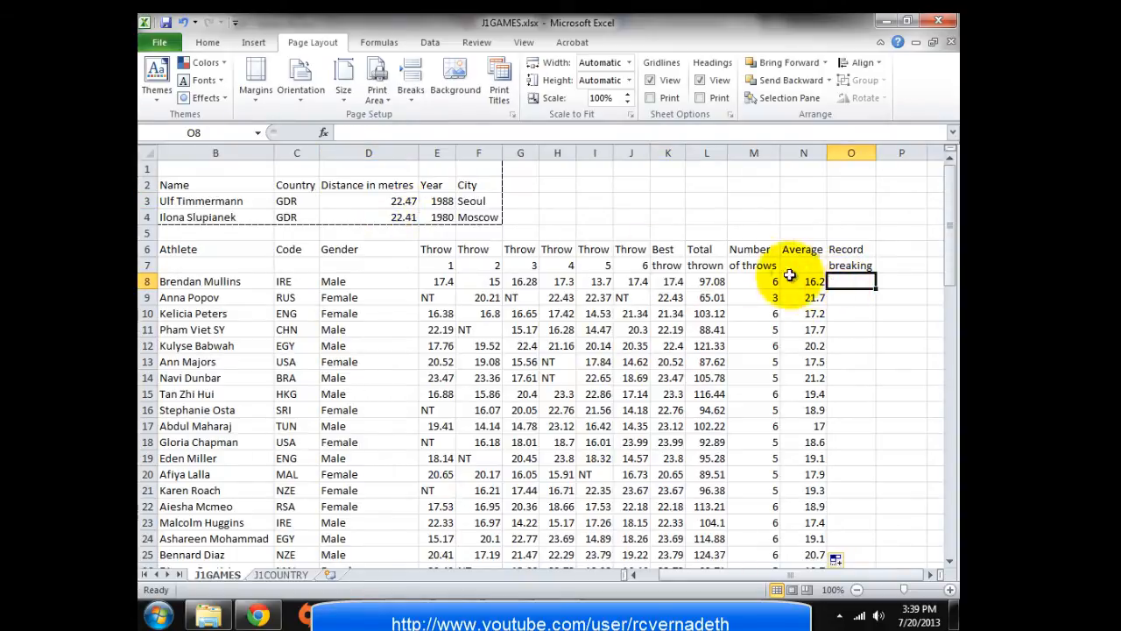
left_click(639, 280)
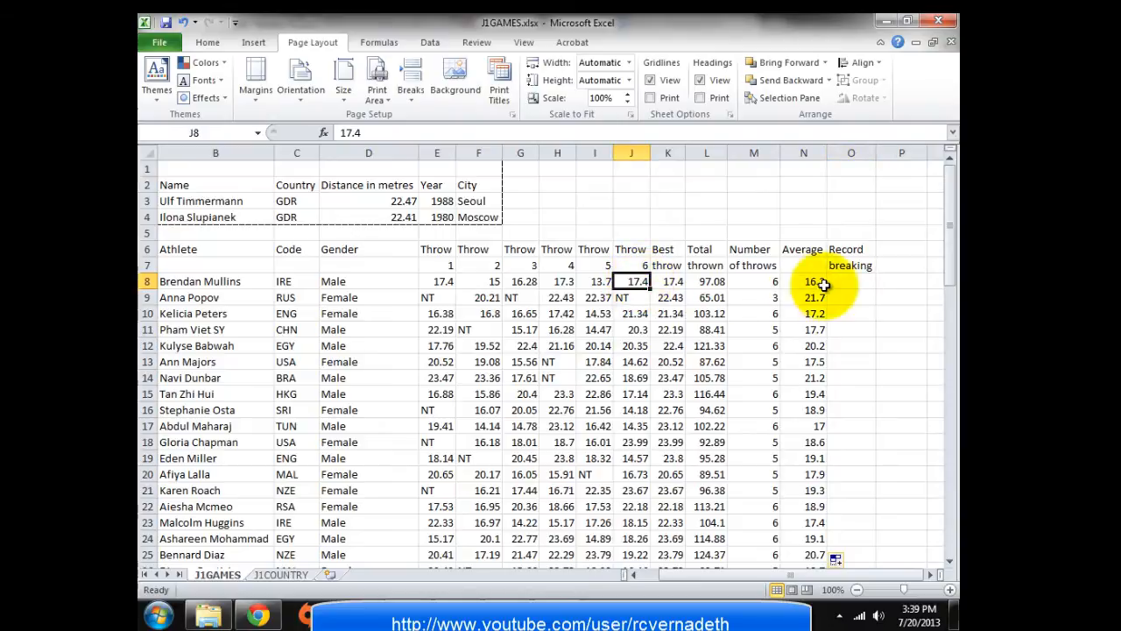
Enter a test 'no' in P8, recheck J8 and the genders in D8 and D9, then open the Data tab
left_click(884, 279)
type("no")
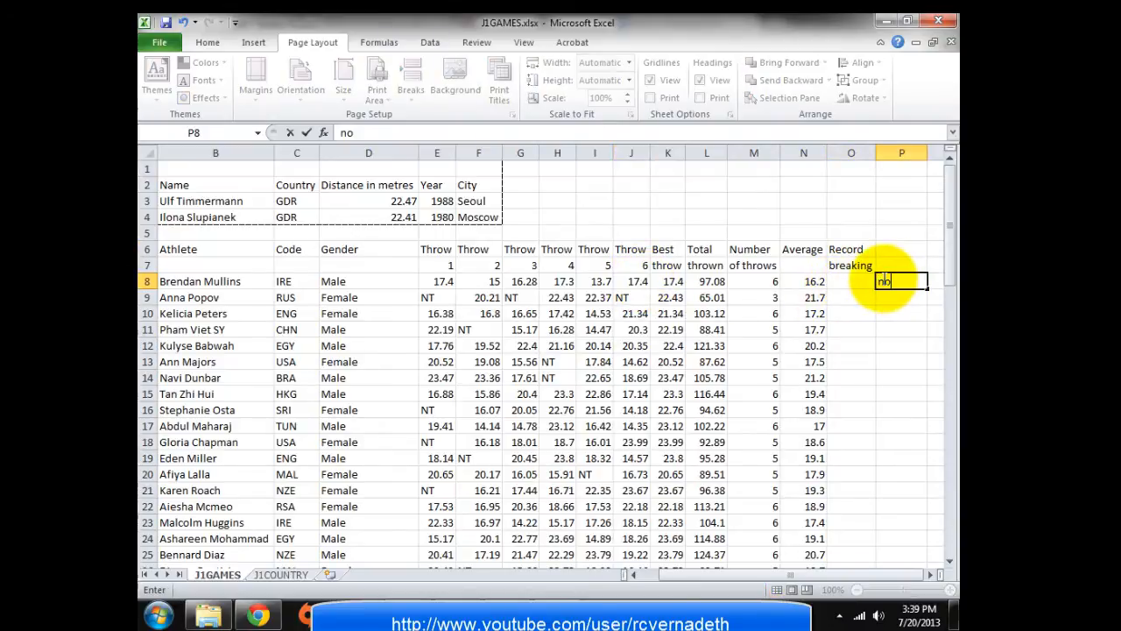
left_click(852, 281)
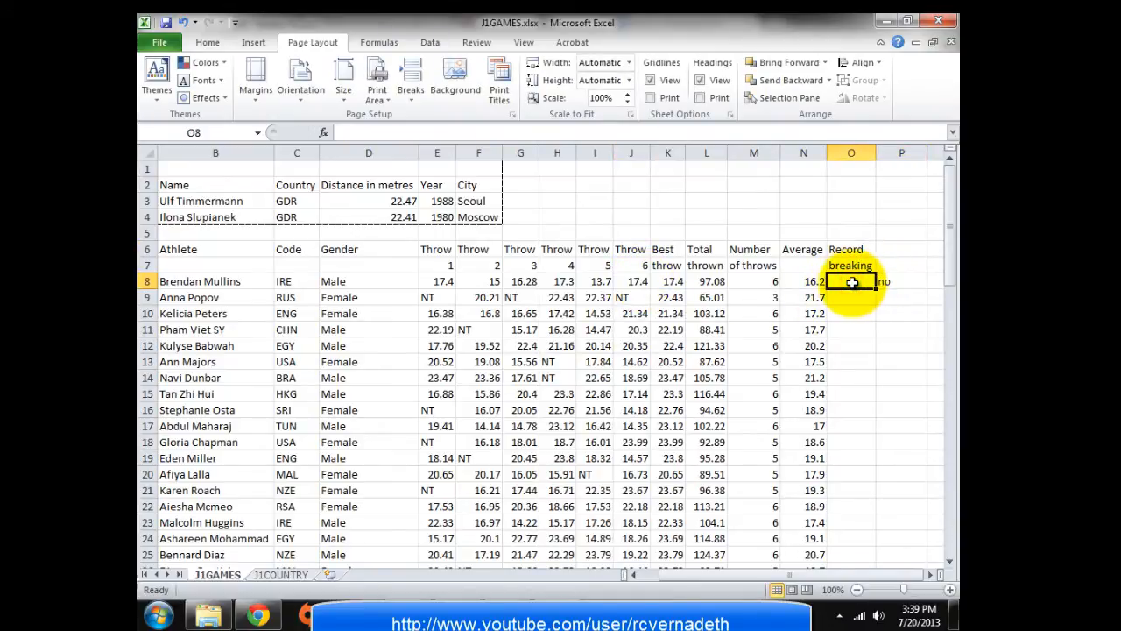
left_click(632, 282)
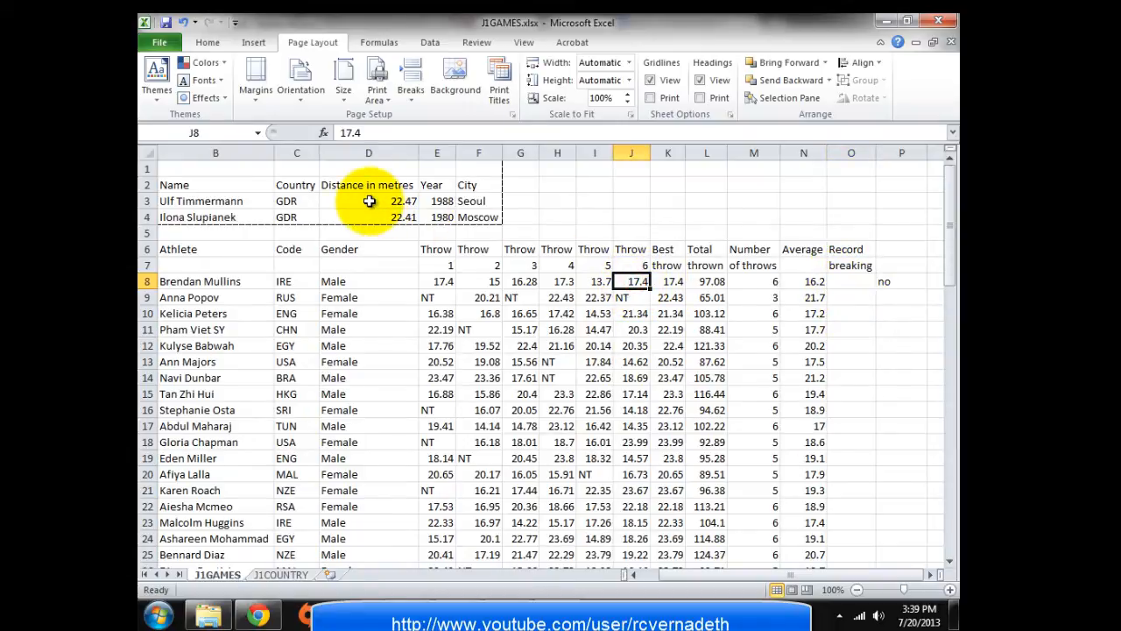
left_click(845, 279)
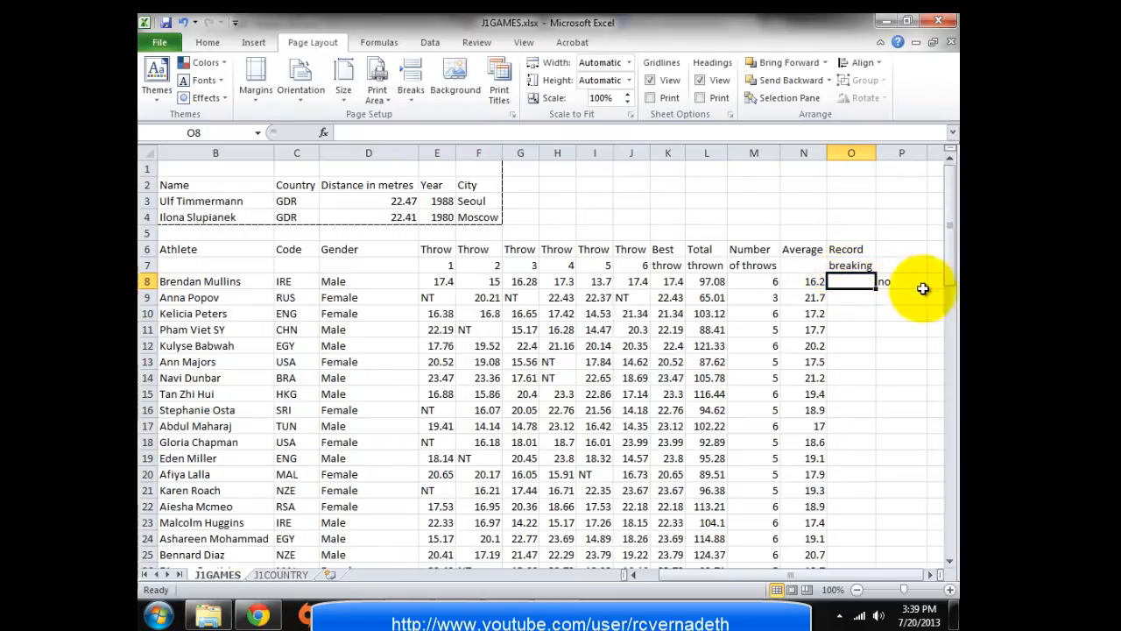
left_click(882, 281)
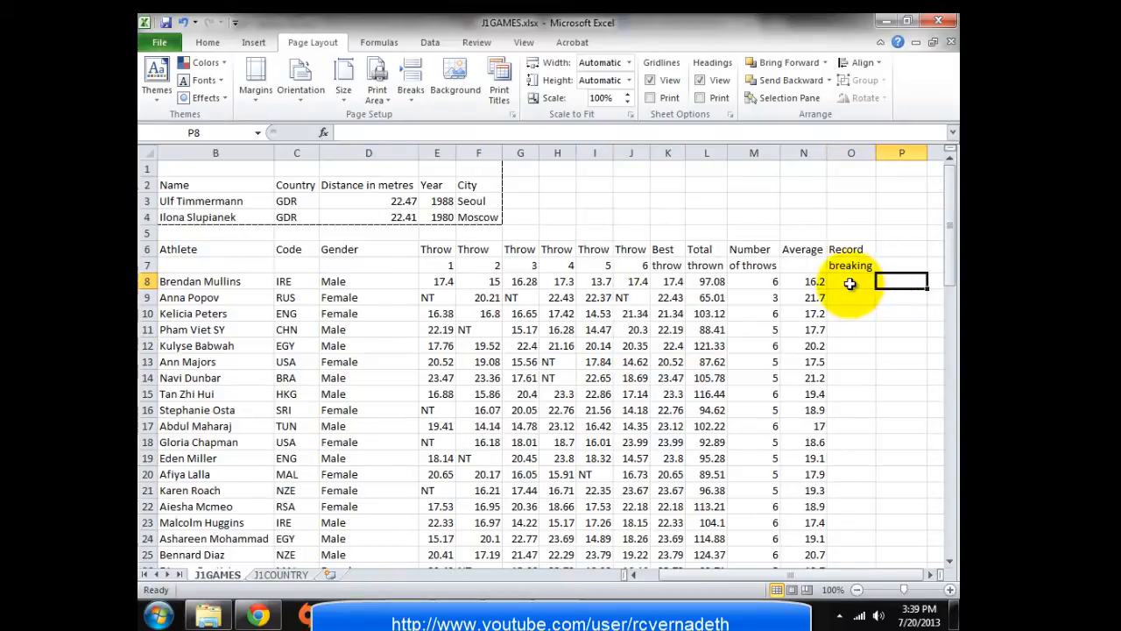
left_click(849, 283)
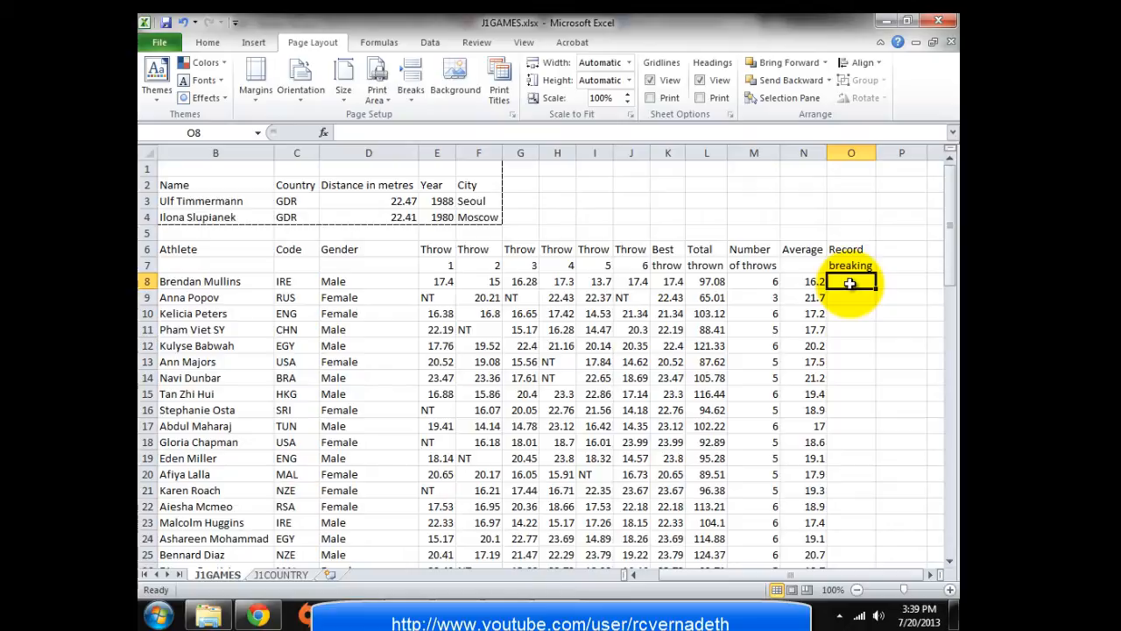
left_click(352, 280)
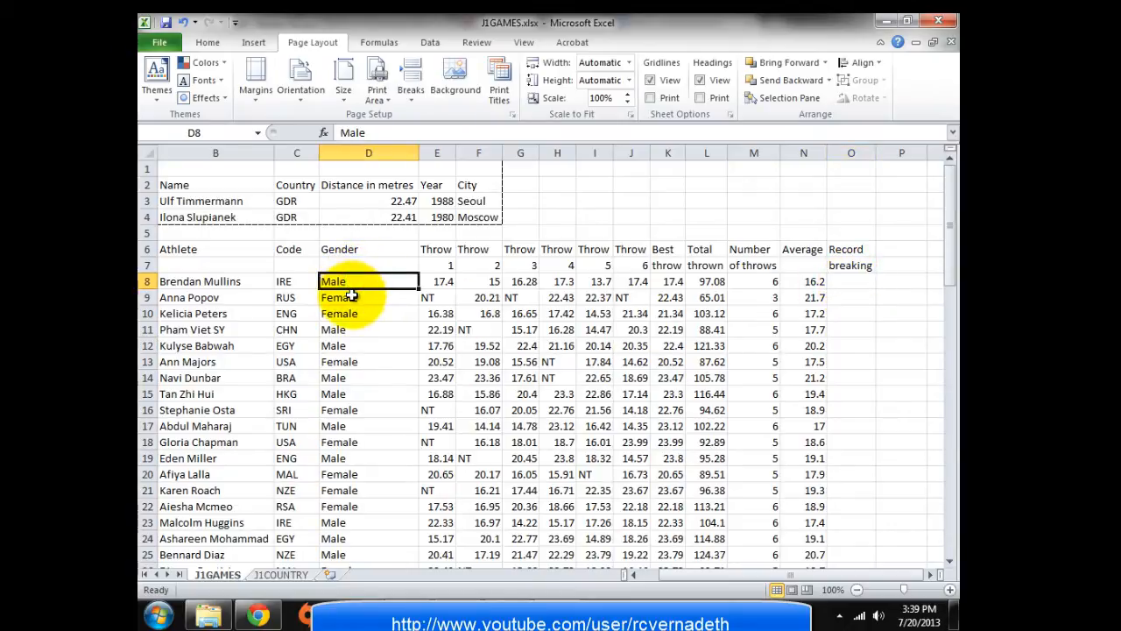
left_click(351, 296)
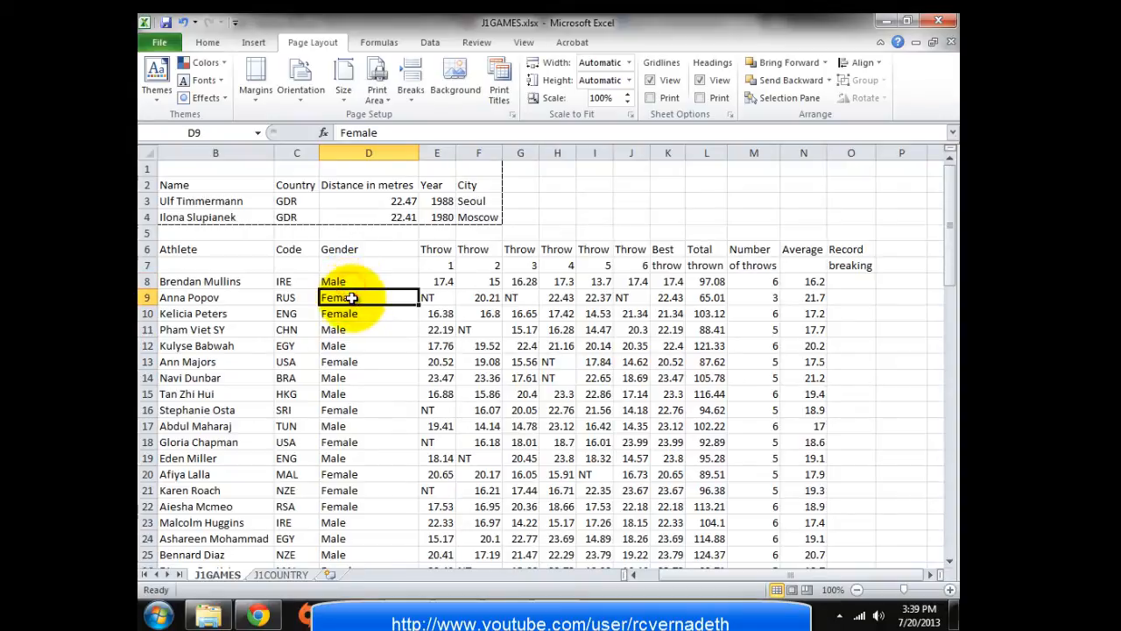
left_click(350, 281)
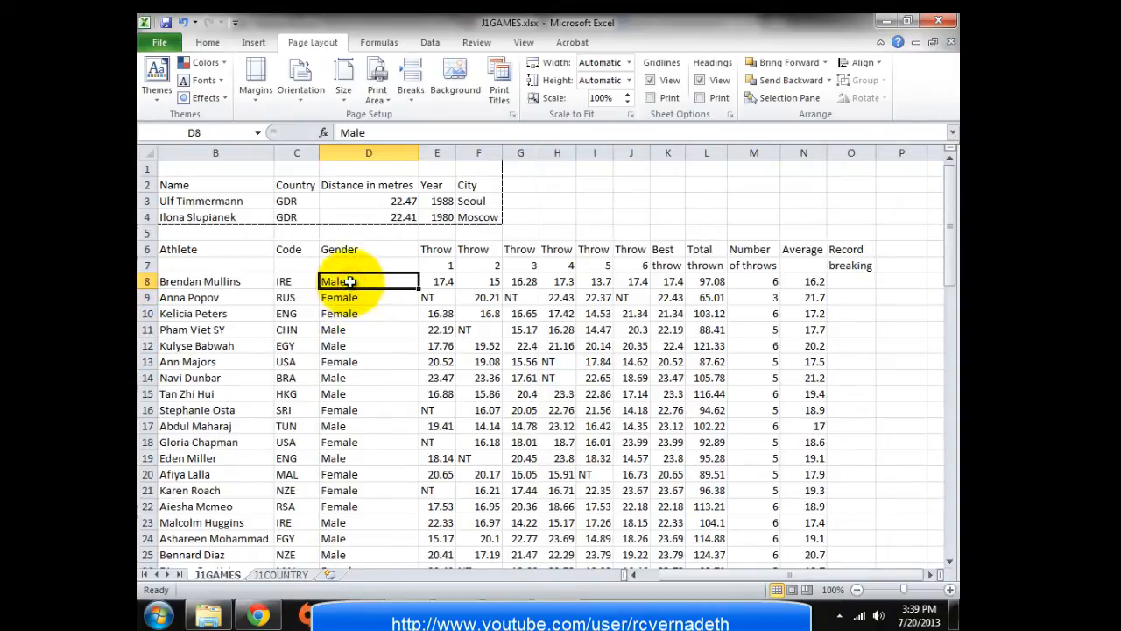
left_click(429, 42)
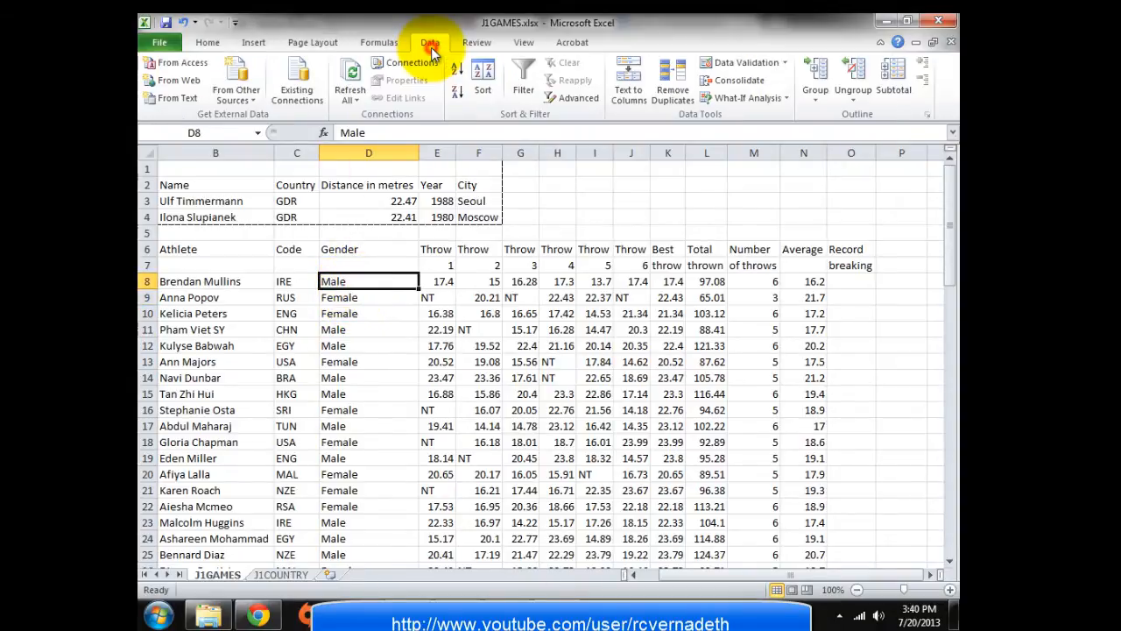
Filter the Gender column to show only Male athletes
left_click(524, 79)
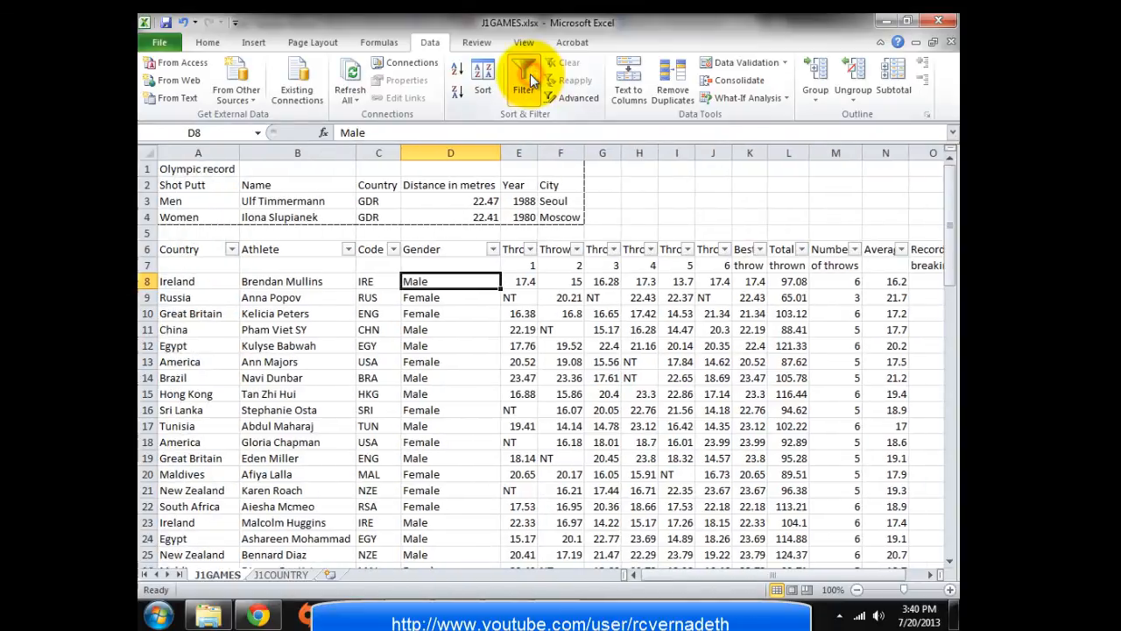
left_click(493, 248)
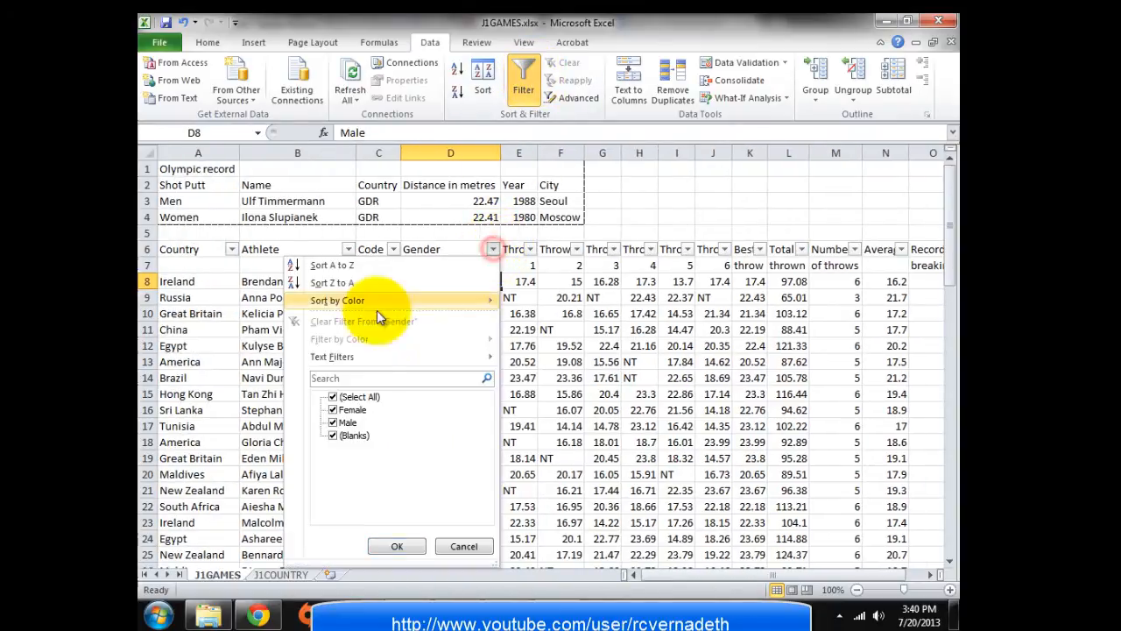
left_click(333, 409)
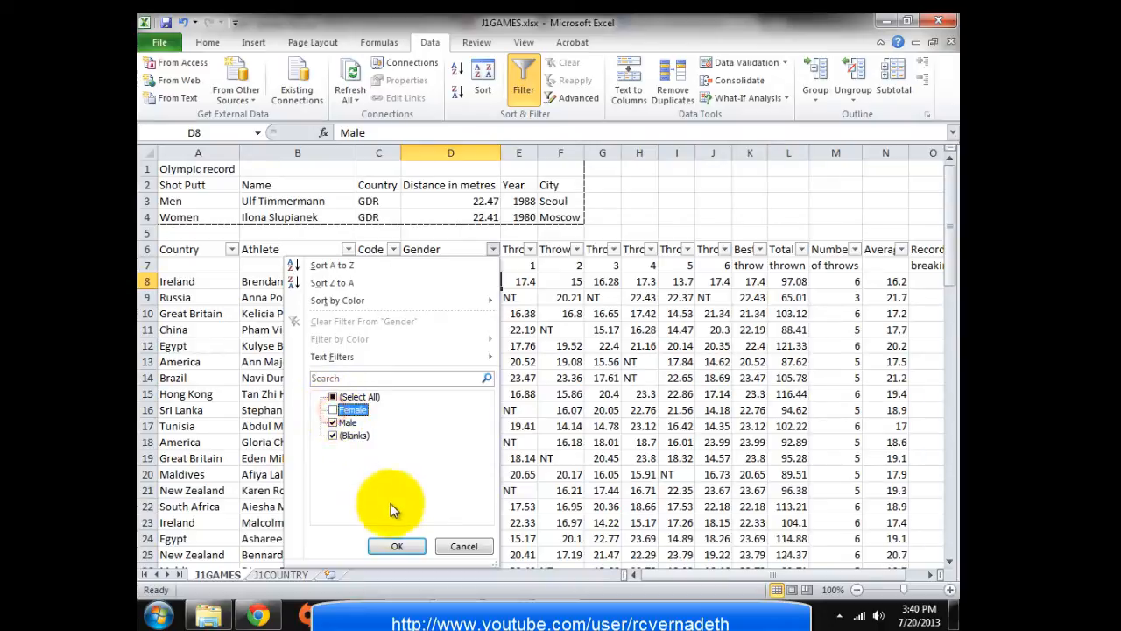
left_click(393, 546)
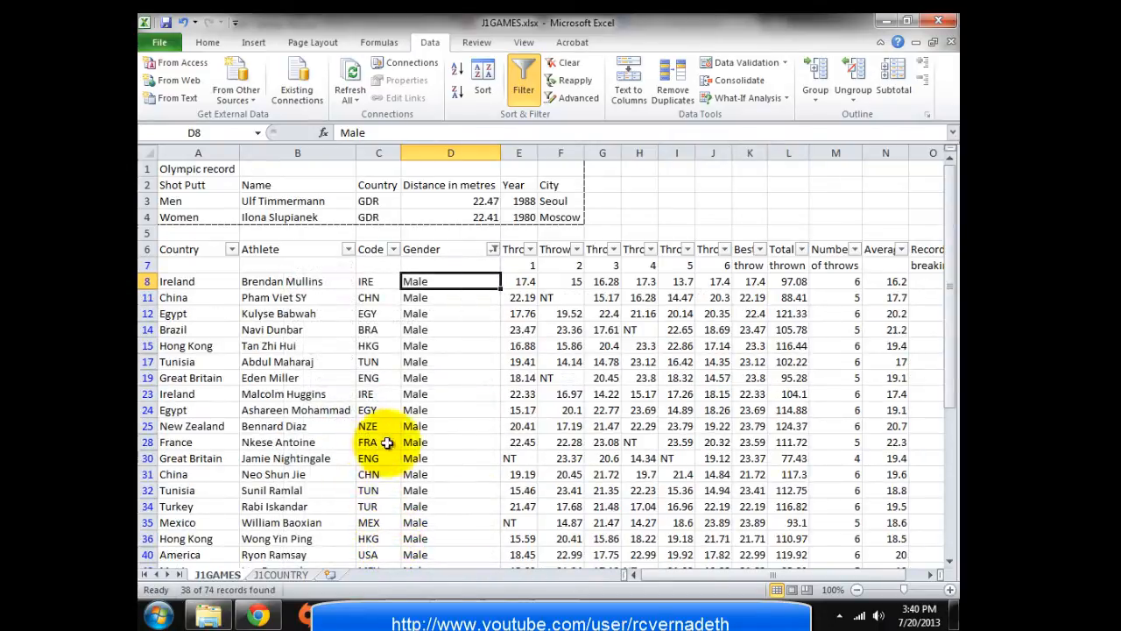
scroll(443, 411, "down", 5)
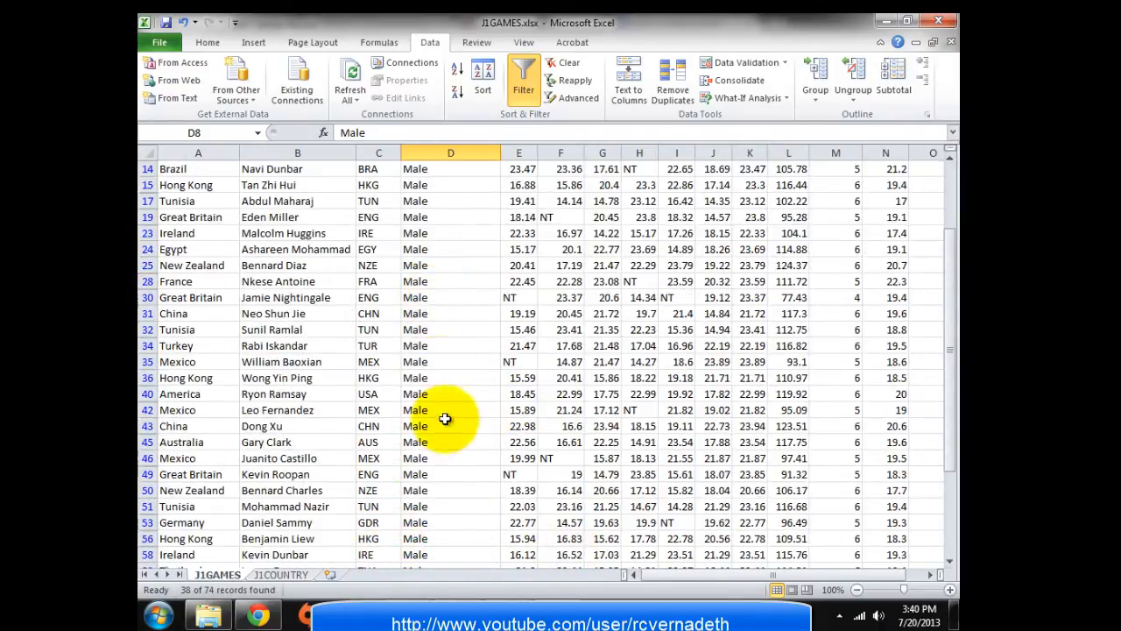
scroll(445, 427, "up", 5)
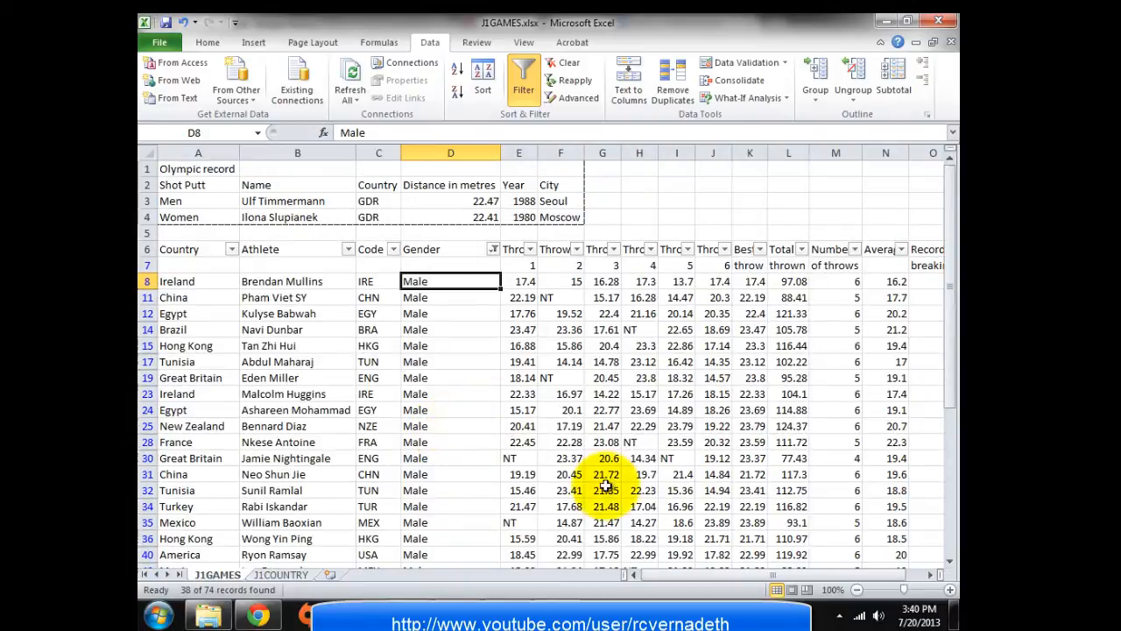
Select cell O8 and open the Insert Function dialog
left_click_drag(696, 575, 771, 578)
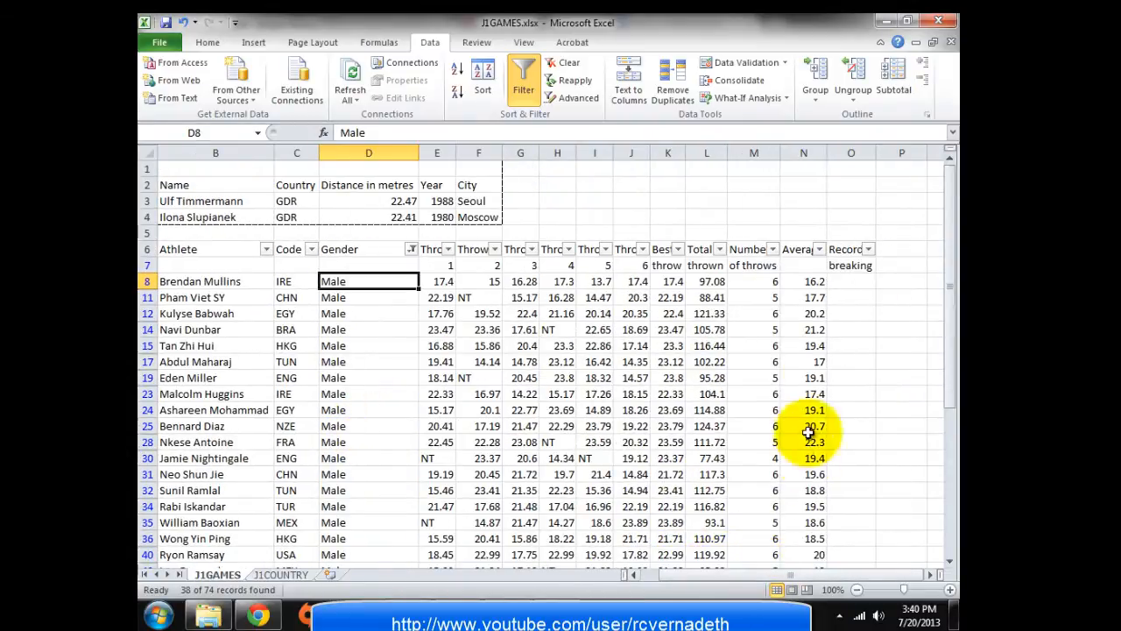
left_click(841, 282)
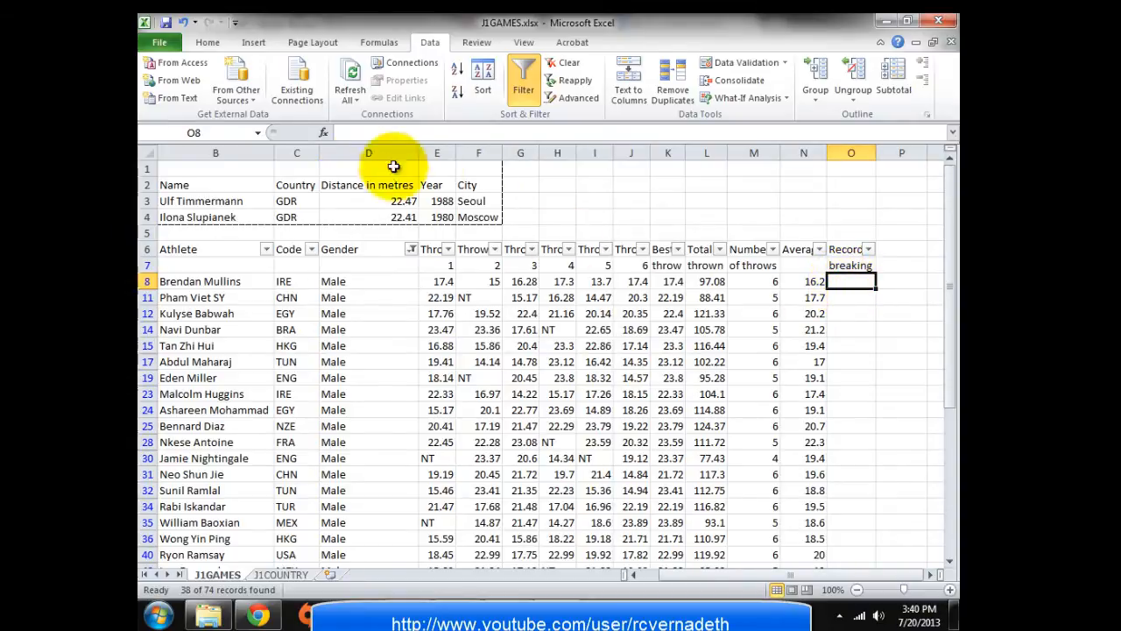
left_click(323, 132)
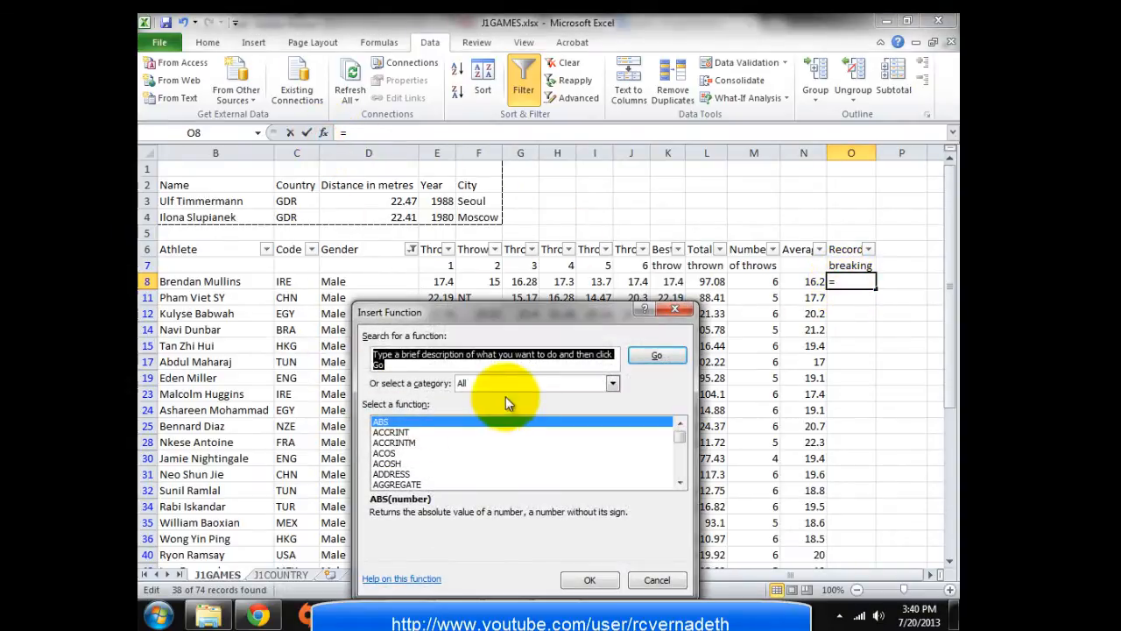
Choose the IF function from the most recently used list
left_click(487, 383)
left_click(474, 400)
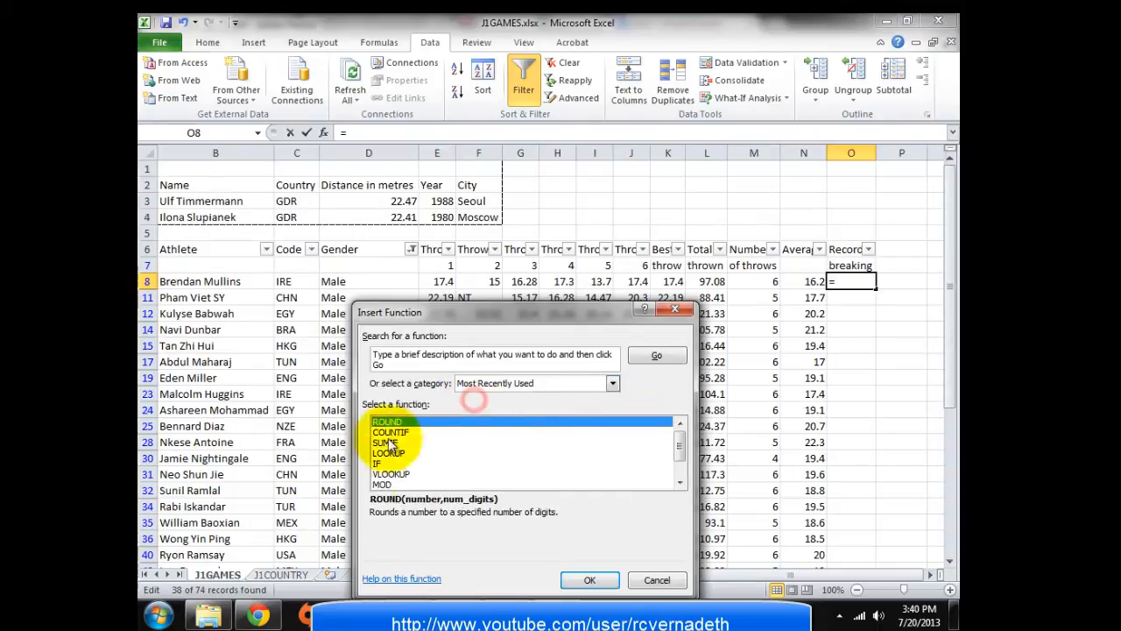
left_click(378, 464)
left_click(591, 581)
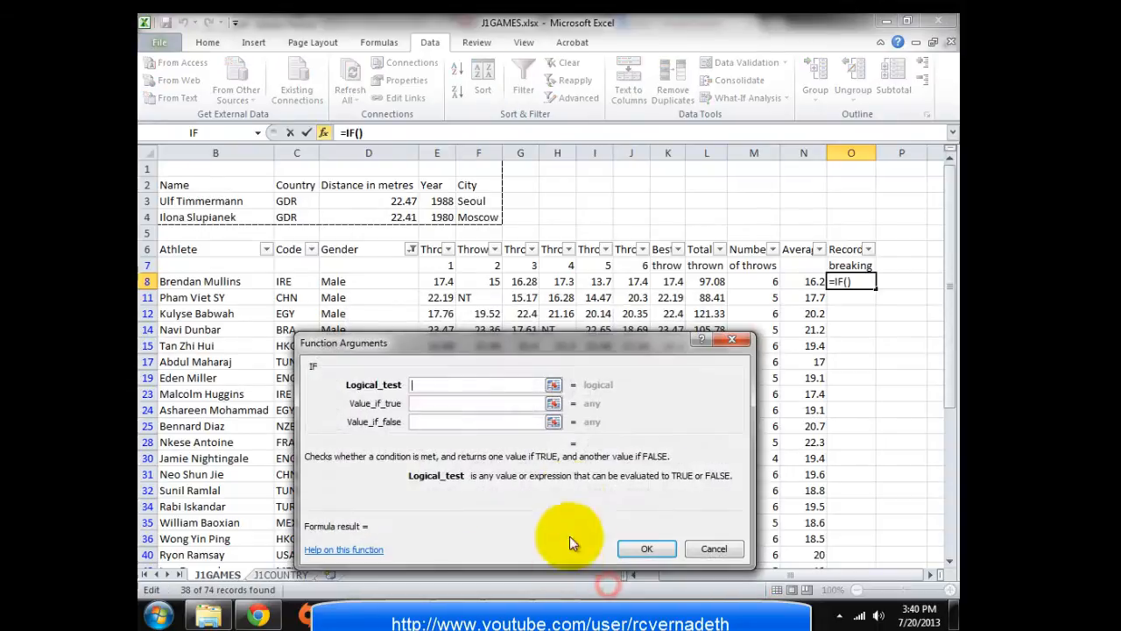
left_click_drag(505, 344, 628, 383)
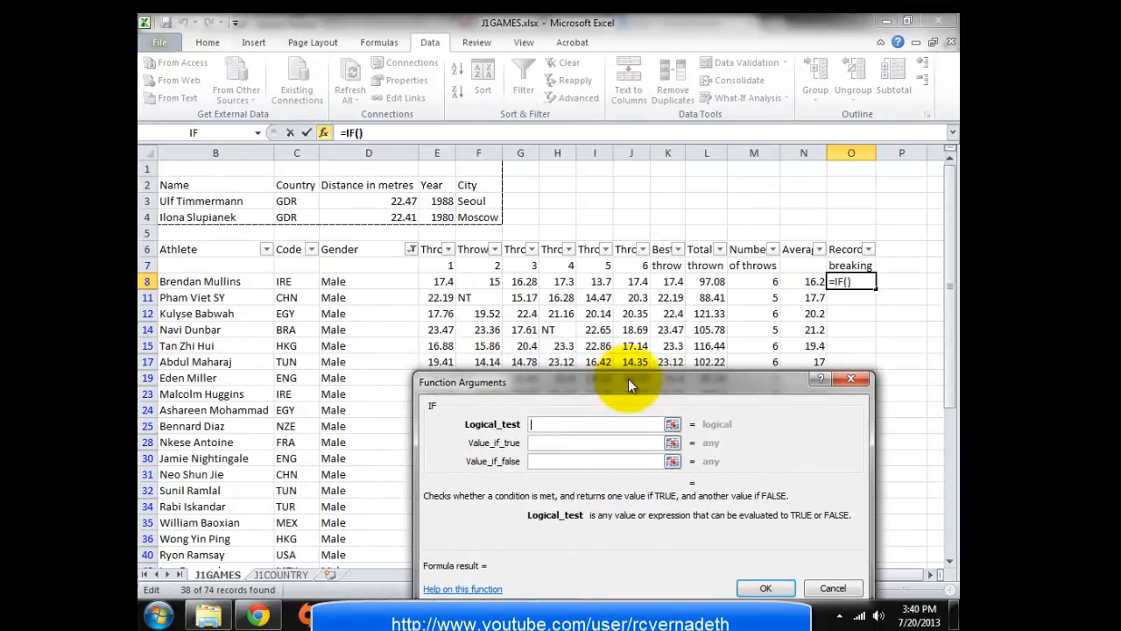
Check question 12's Yes/No wording in the exam PDF, then return to the IF arguments
left_click(367, 287)
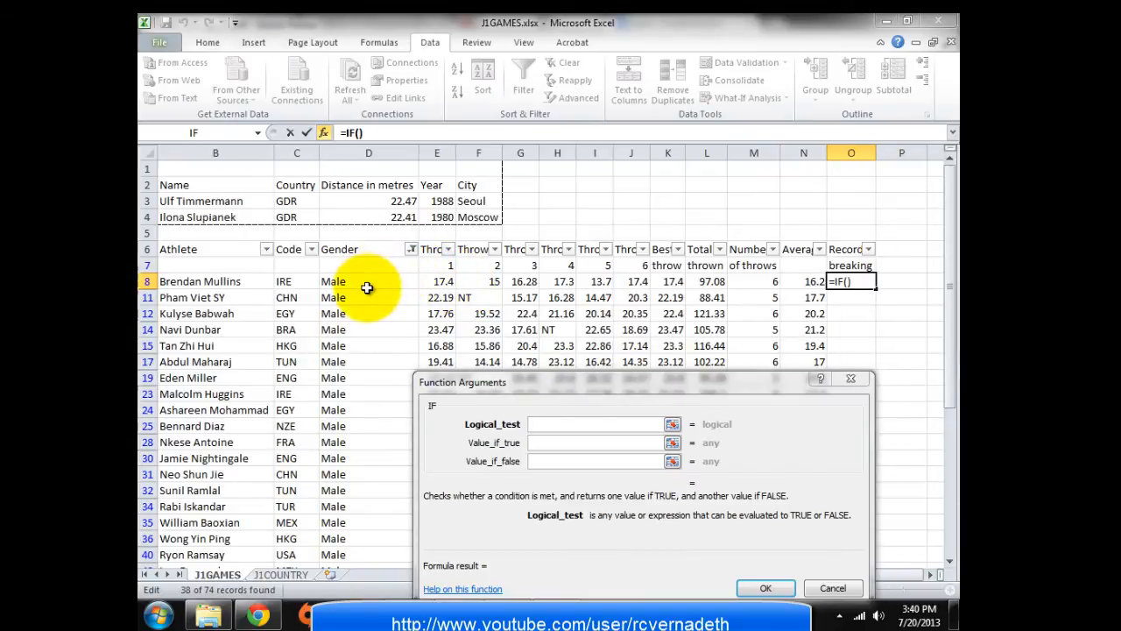
left_click(413, 616)
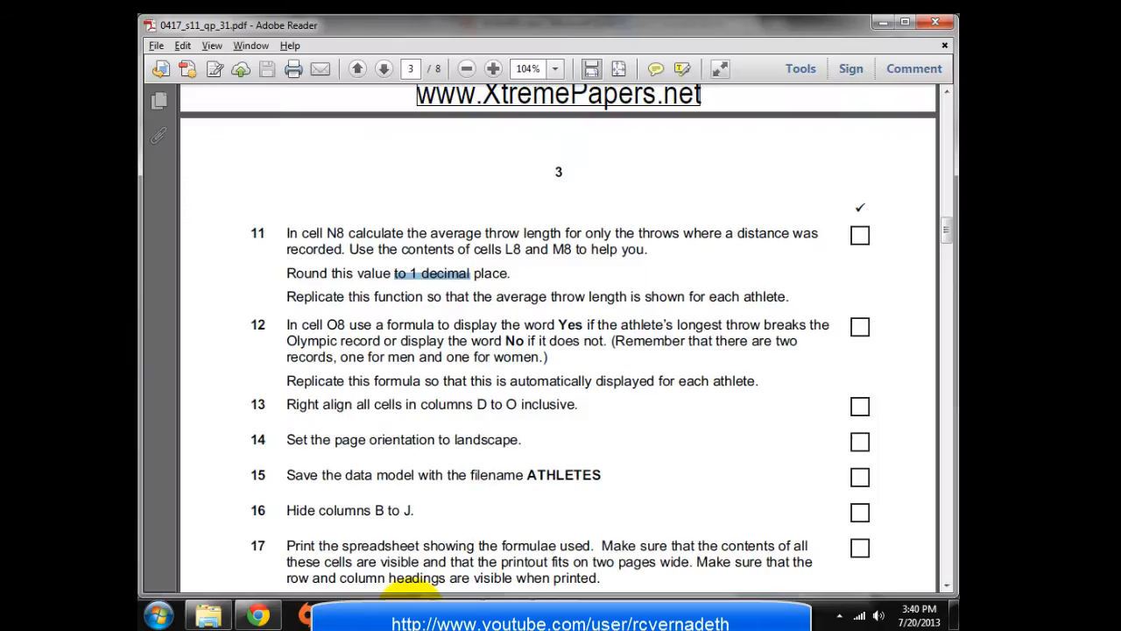
left_click(351, 322)
left_click(551, 333)
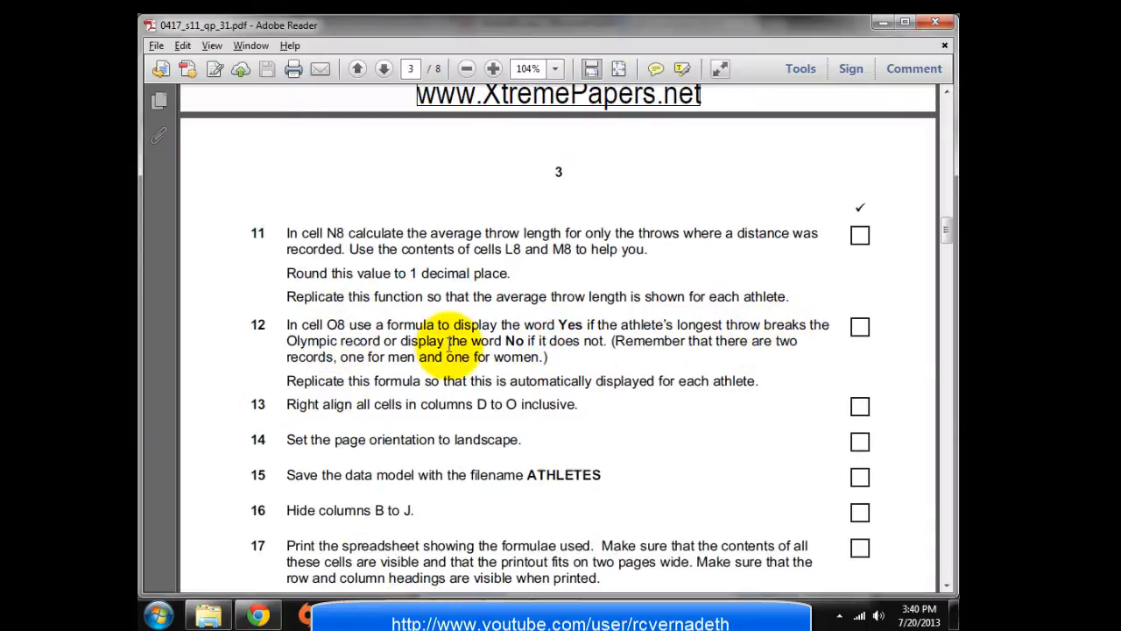
left_click_drag(448, 343, 515, 344)
left_click(571, 345)
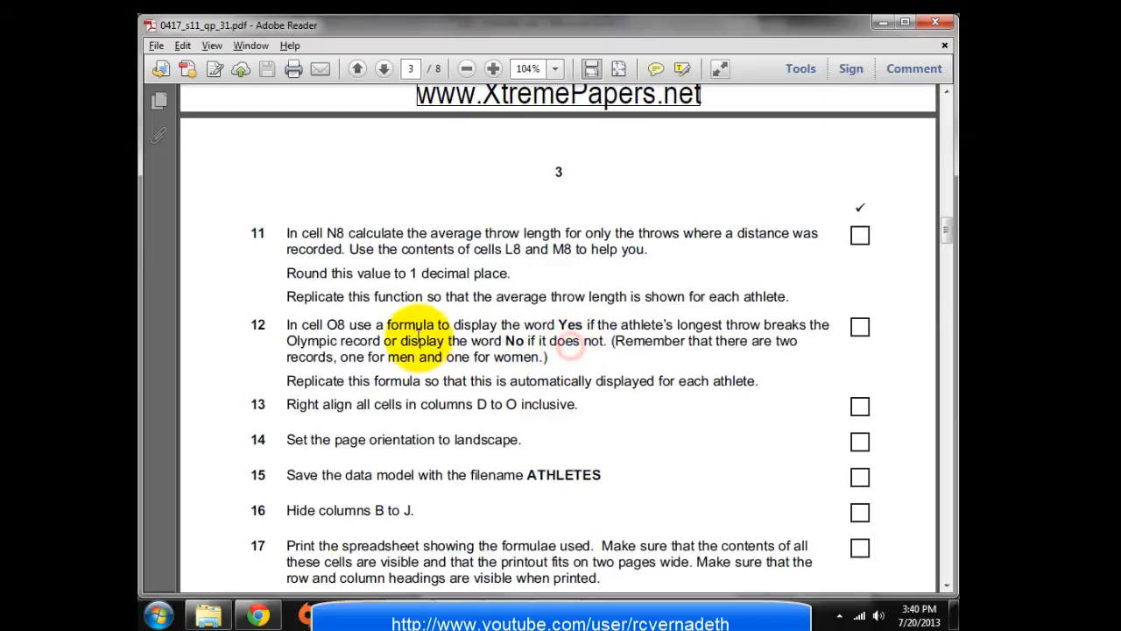
left_click(422, 327)
key("alt+Tab")
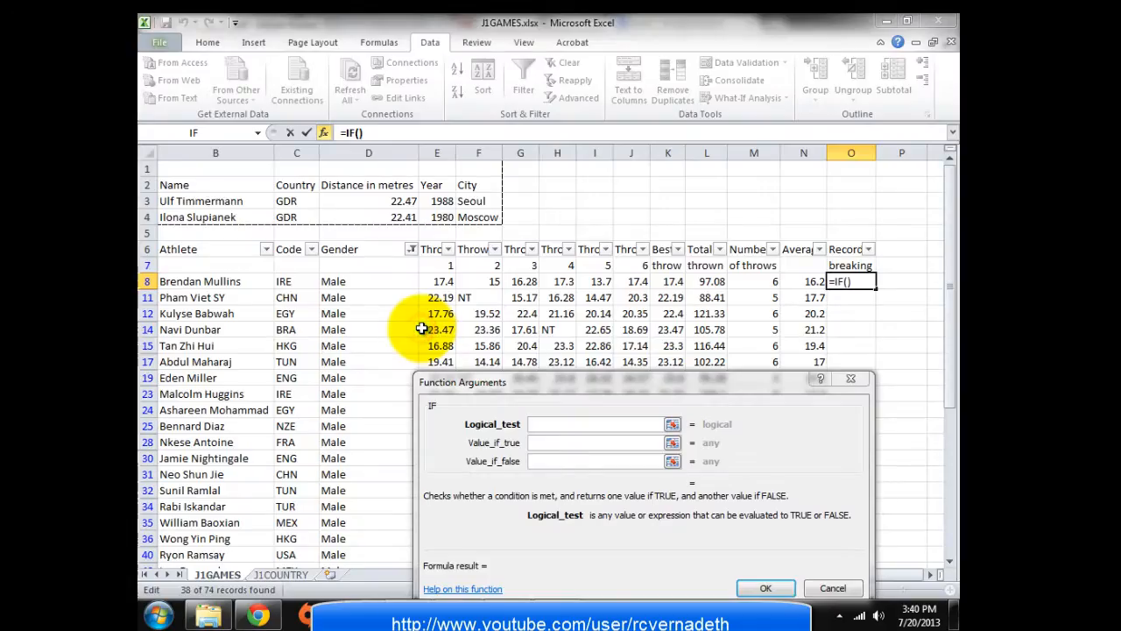
Build =IF(K8>$D$3,"Yes","No") in O8 comparing best throw with the men's record
left_click(533, 424)
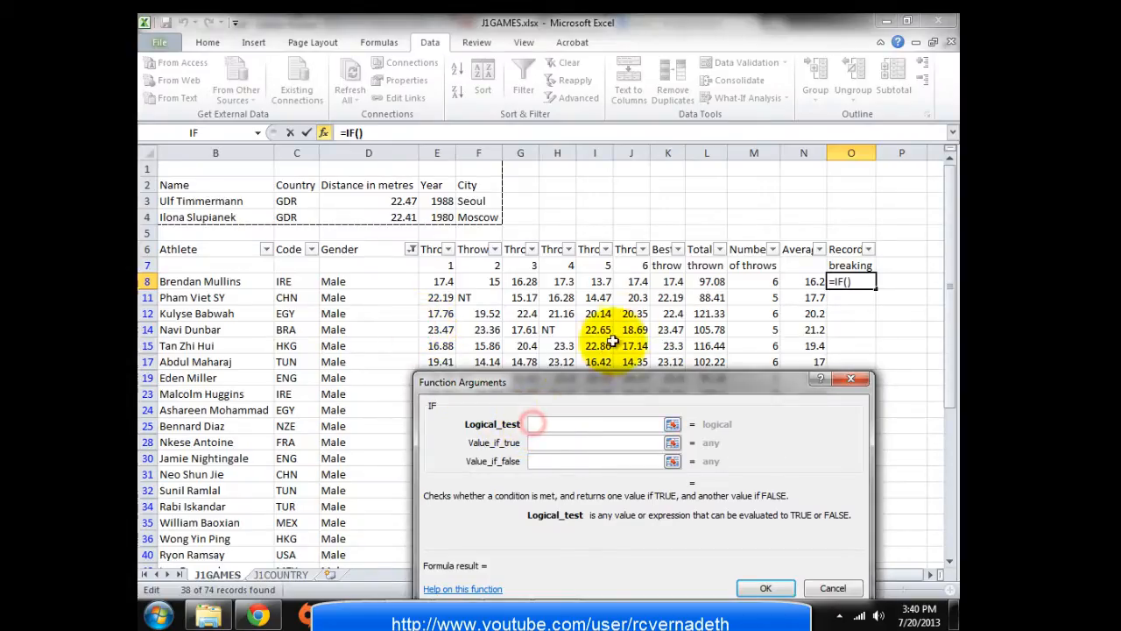
left_click(667, 280)
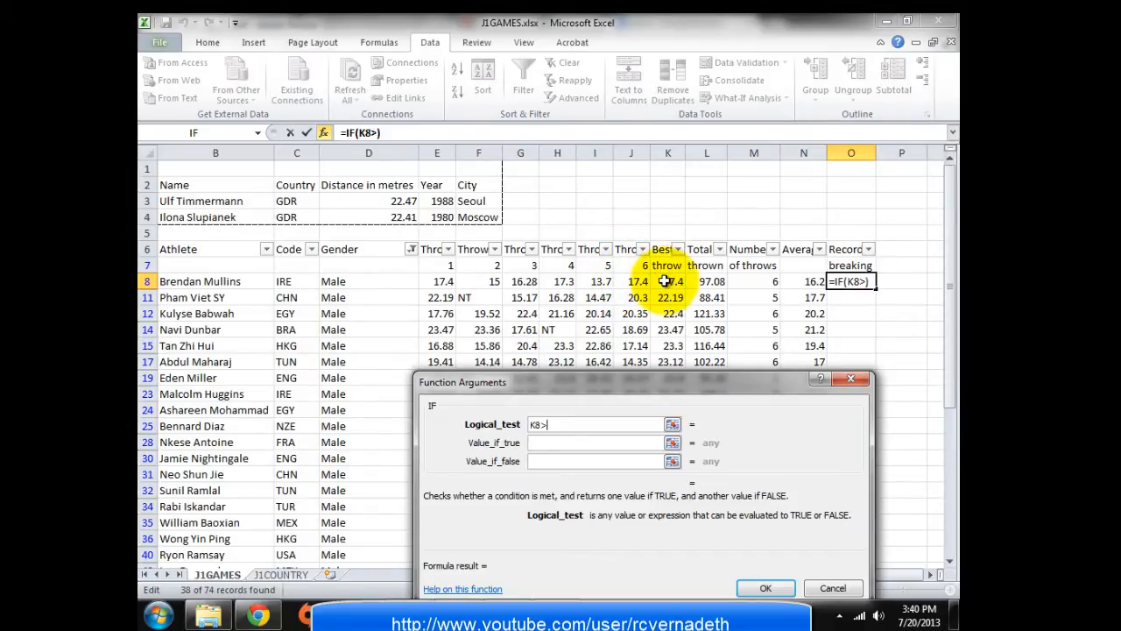
type(">")
left_click(406, 202)
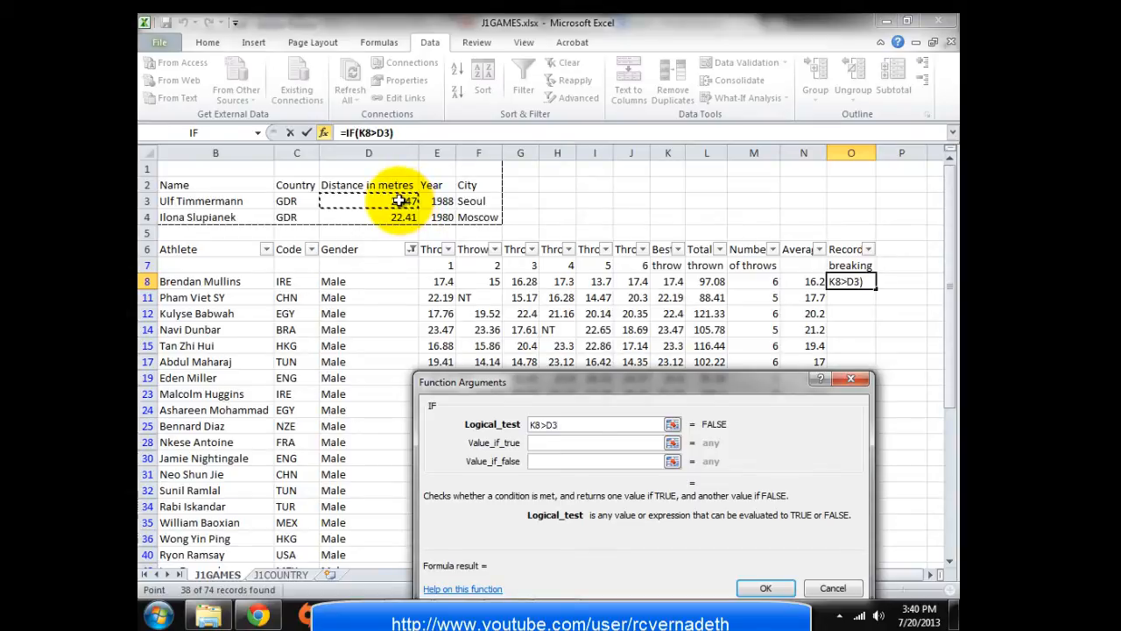
key("F4")
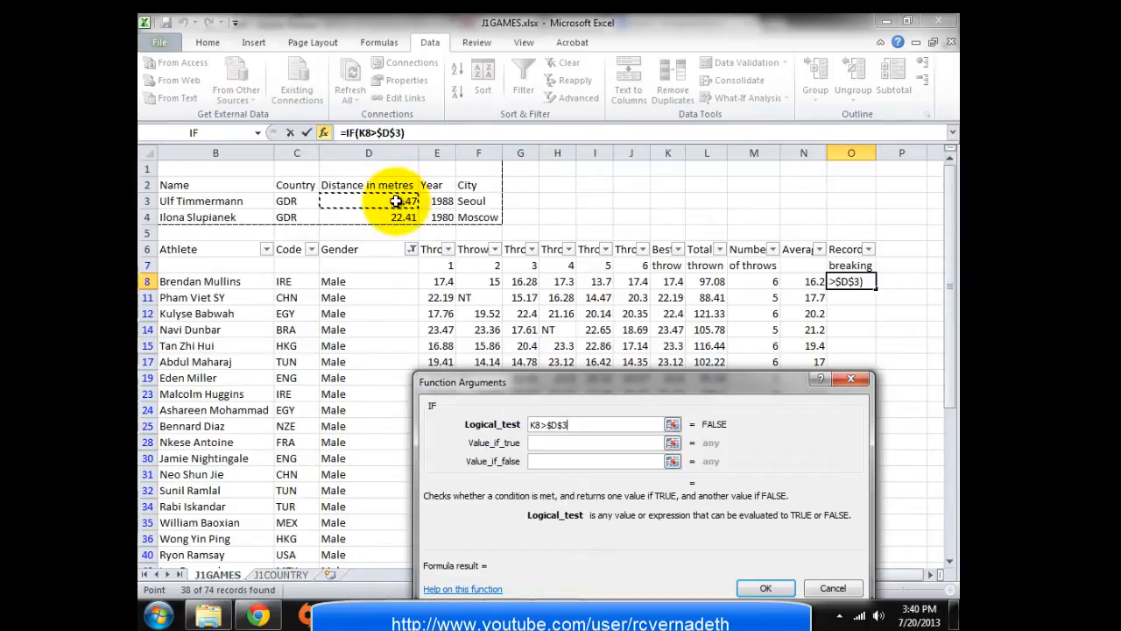
left_click(543, 442)
type("Yes")
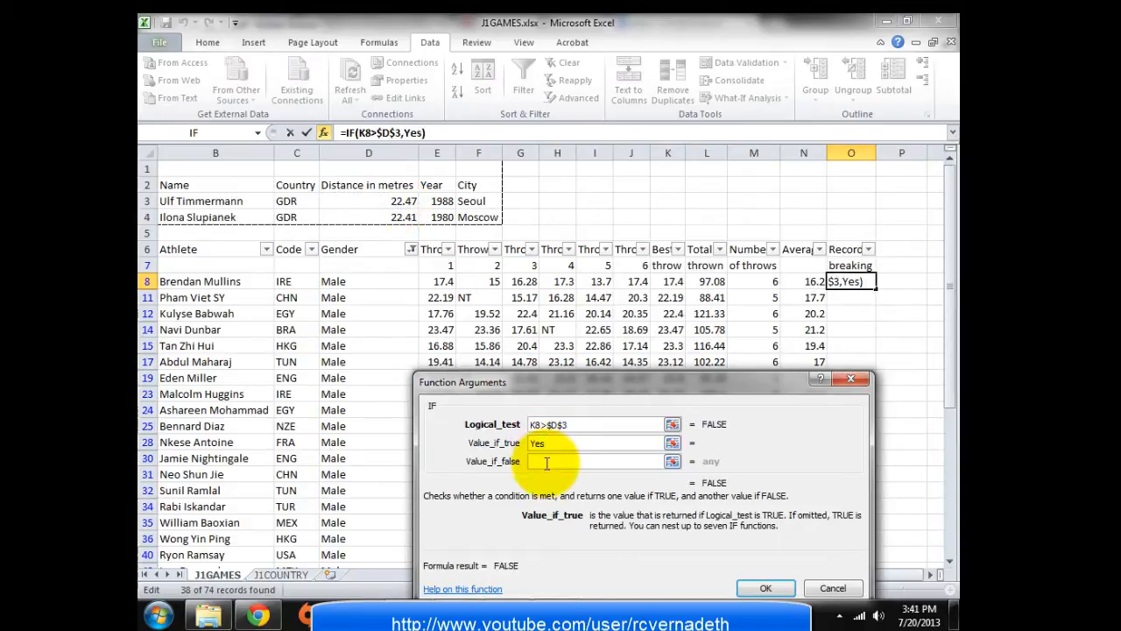
left_click(545, 462)
type("No")
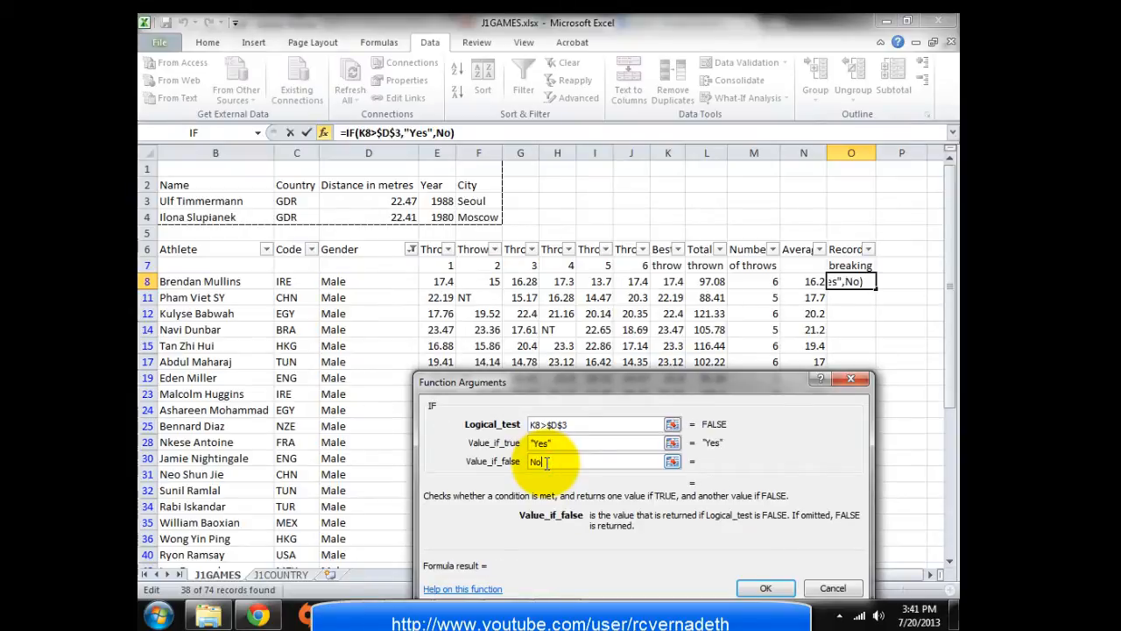
left_click(763, 588)
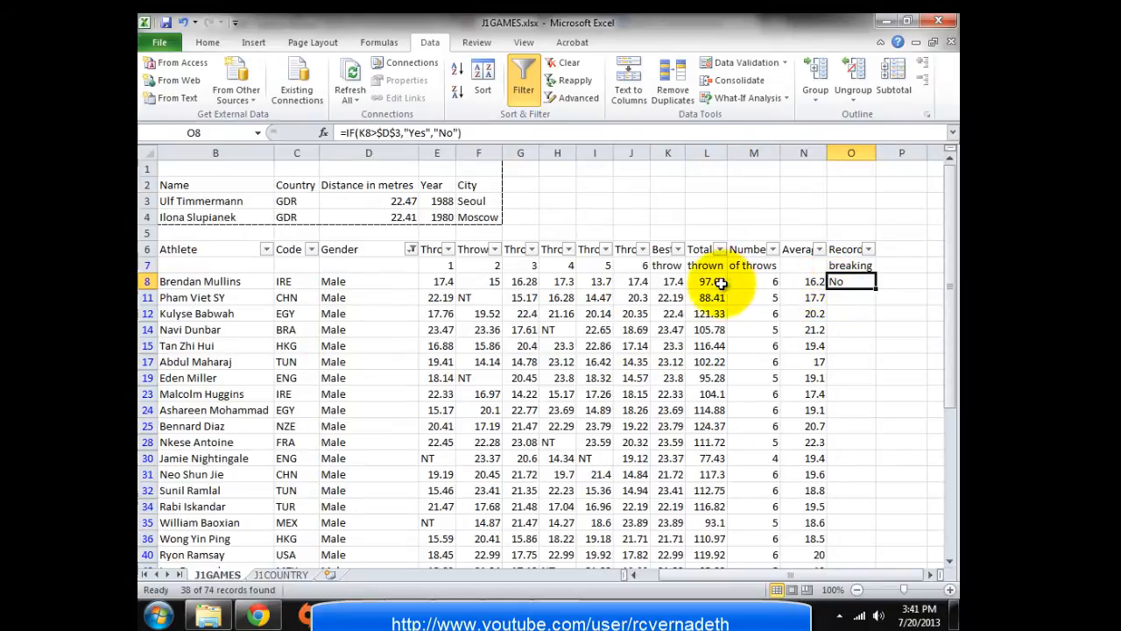
Fill the O8 formula down all filtered male rows and check K17
double_click(874, 289)
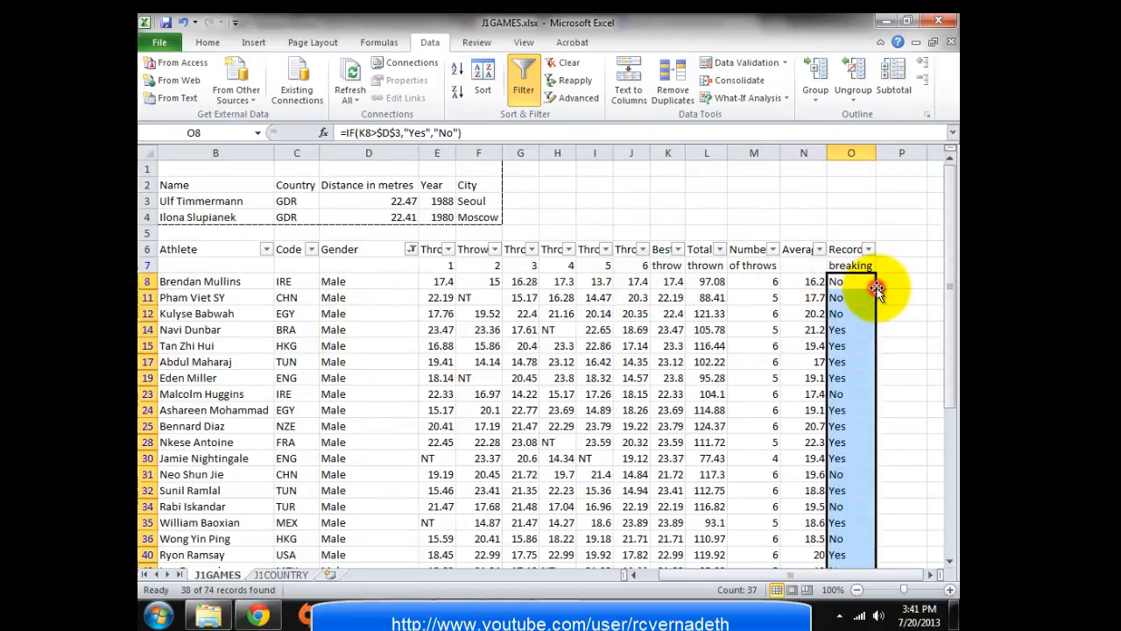
left_click(848, 360)
left_click(665, 363)
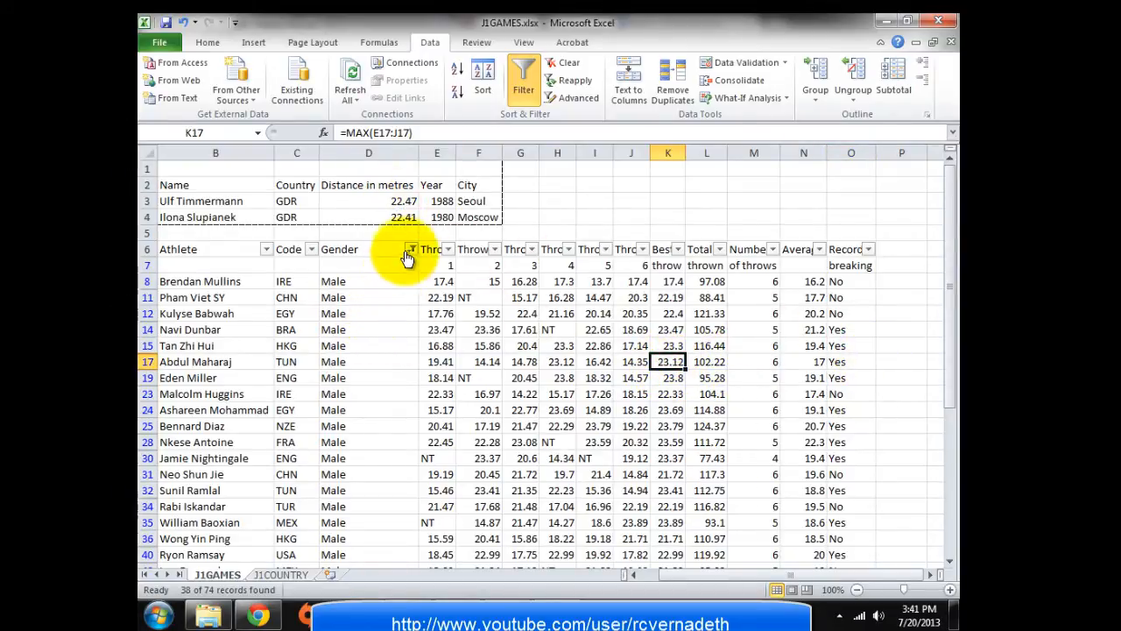
Change the Gender filter to show only Female athletes
left_click(409, 252)
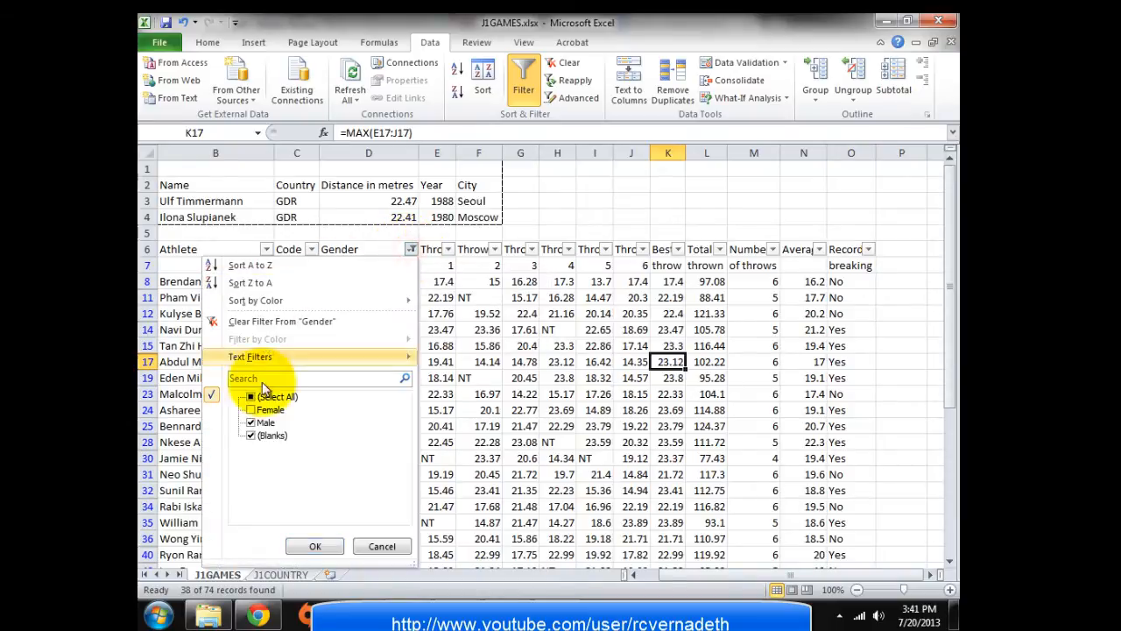
left_click(261, 410)
left_click(251, 410)
left_click(252, 422)
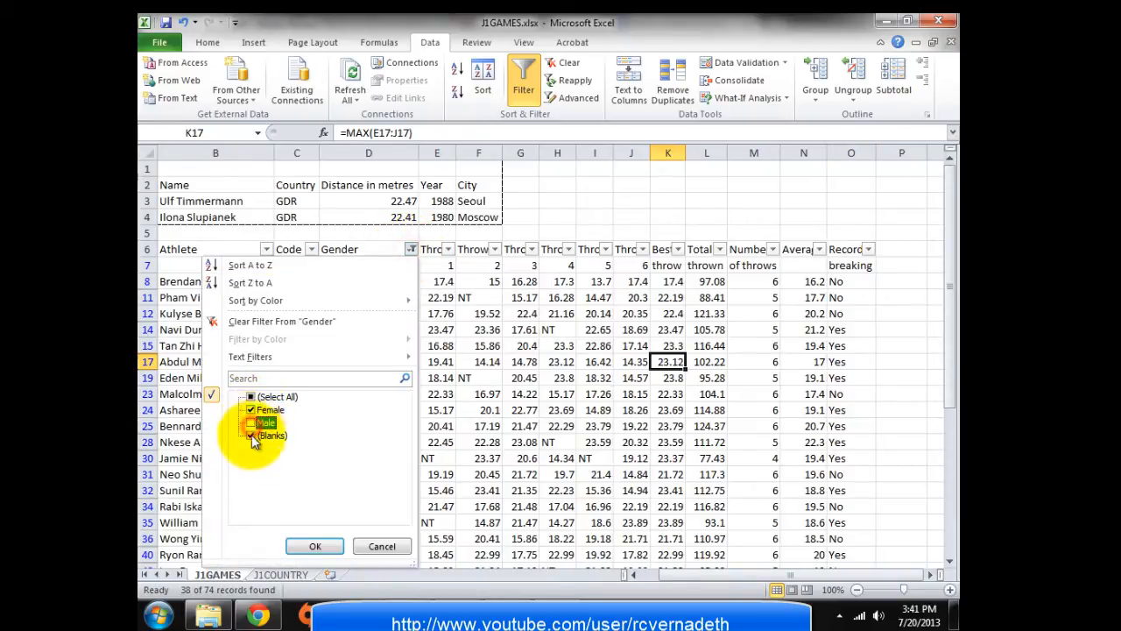
left_click(314, 545)
Select cell O9 and insert the IF function
left_click(863, 282)
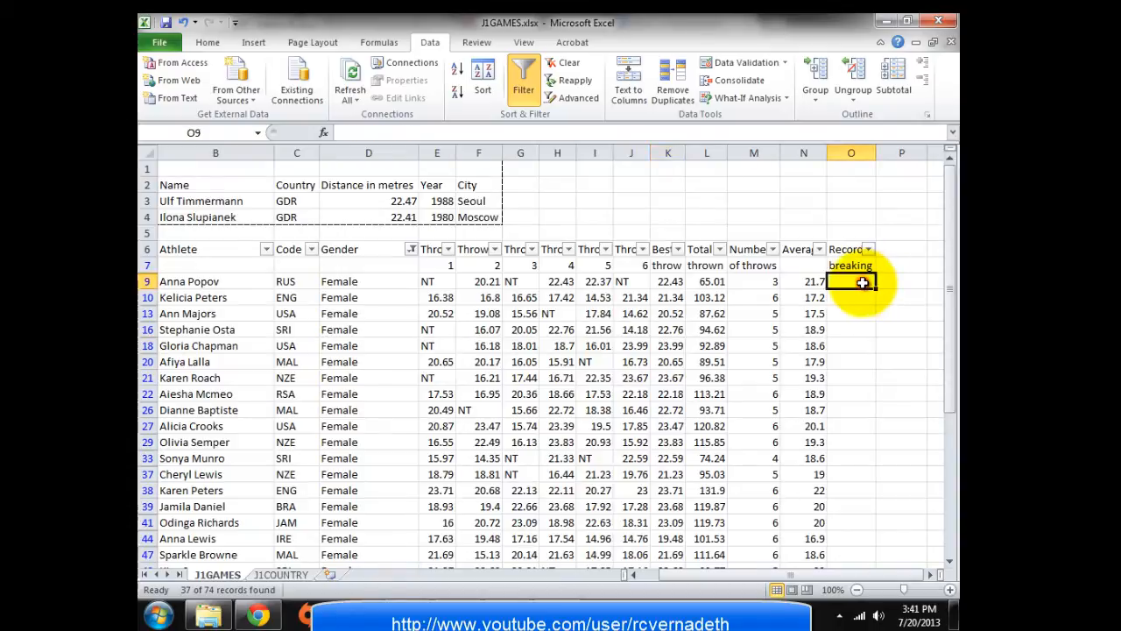
left_click(320, 131)
left_click(706, 575)
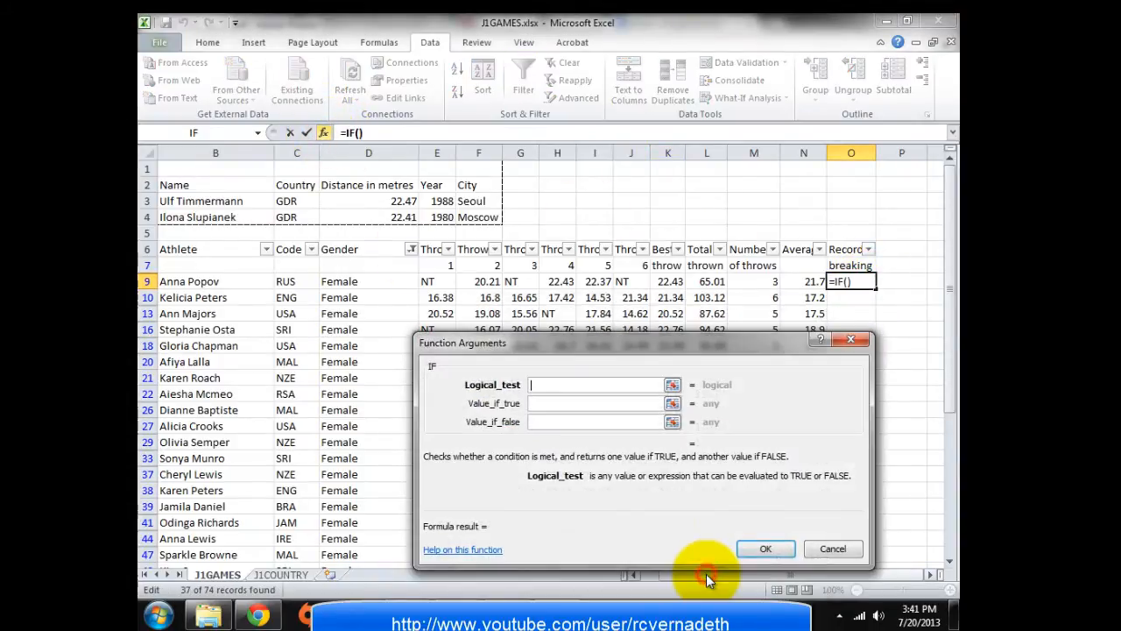
left_click_drag(560, 349, 565, 380)
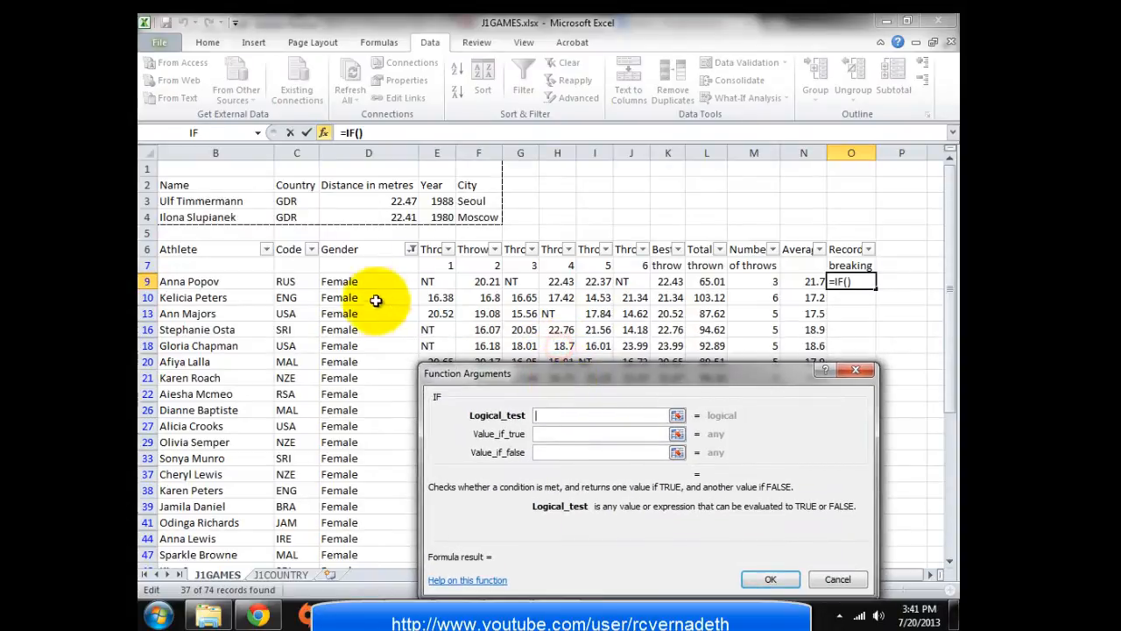
Set the IF test to K9>$D$4 with results Yes and No
left_click(364, 282)
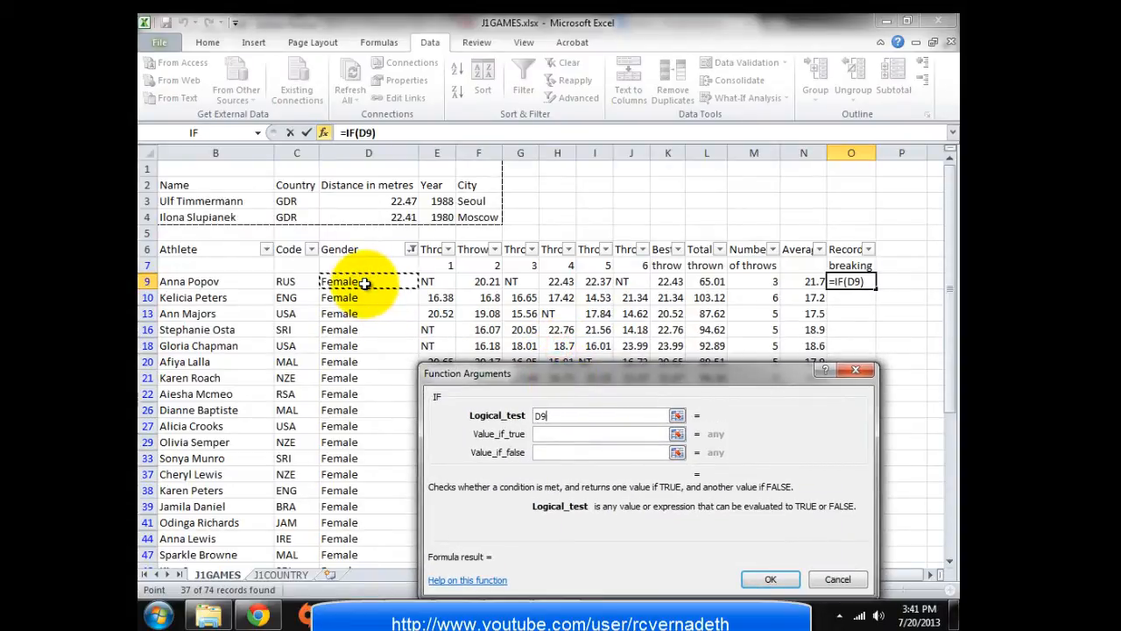
key("BackSpace")
key("BackSpace")
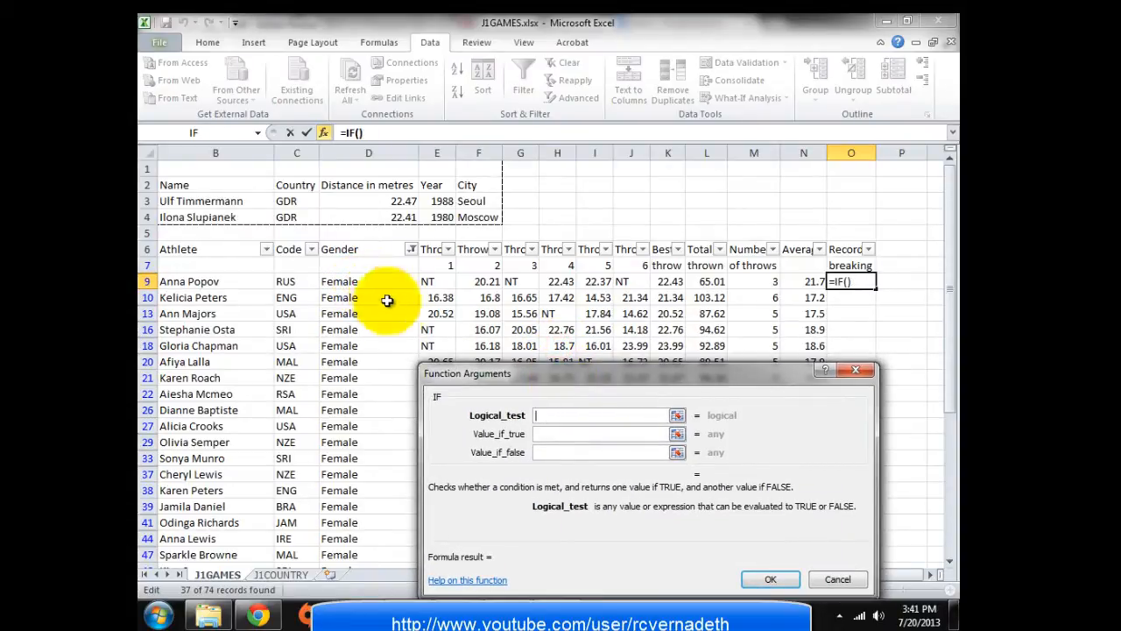
left_click(663, 281)
type(">")
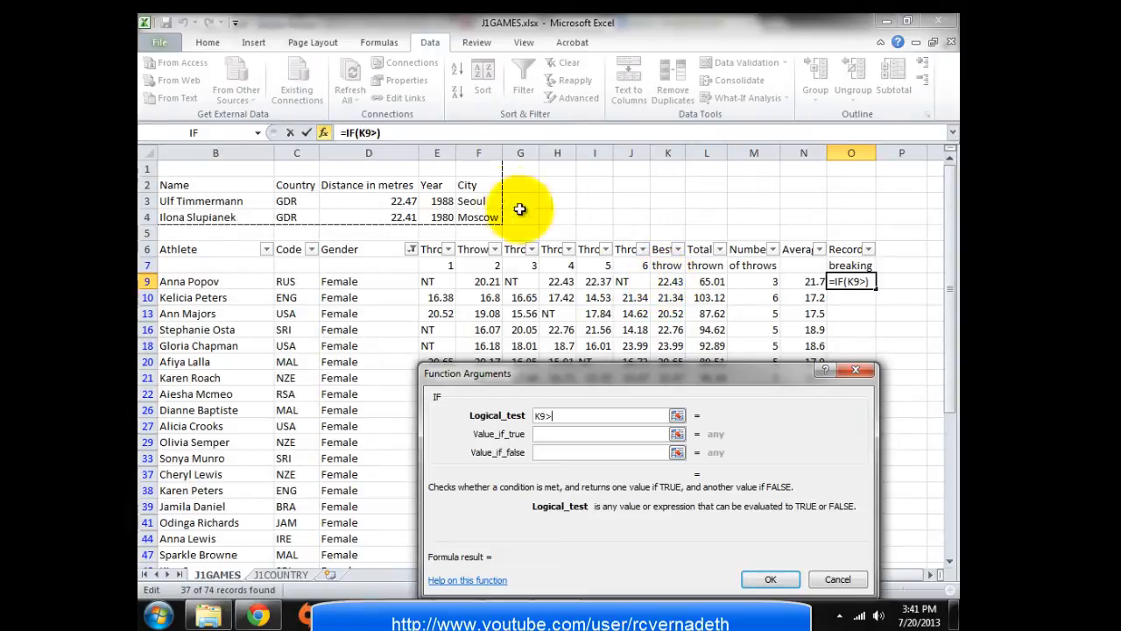
left_click(391, 216)
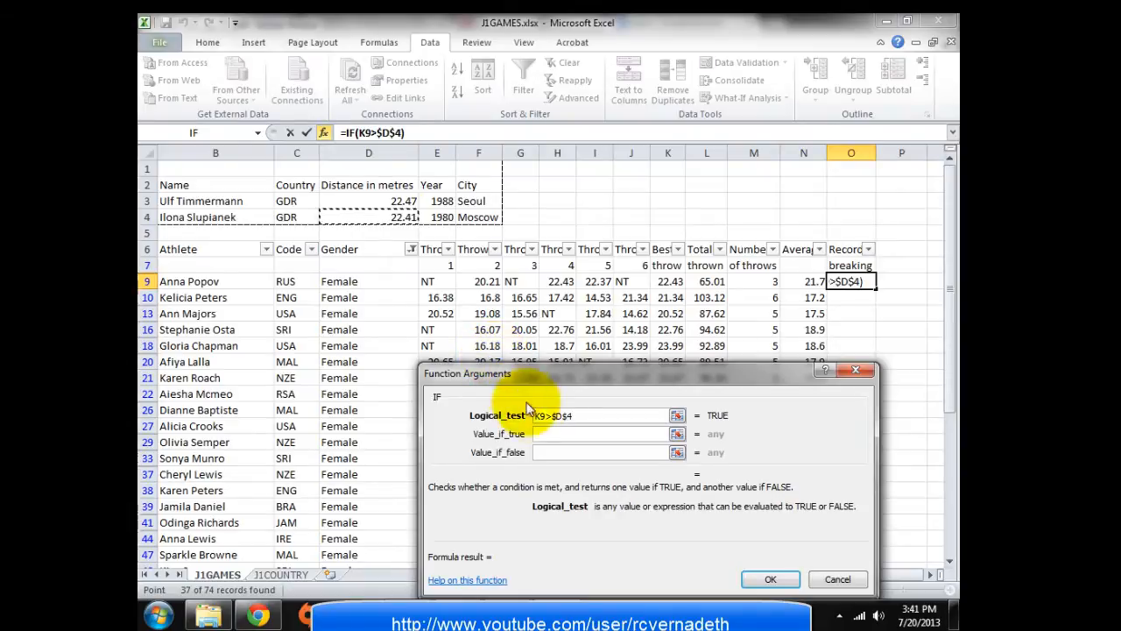
left_click(552, 433)
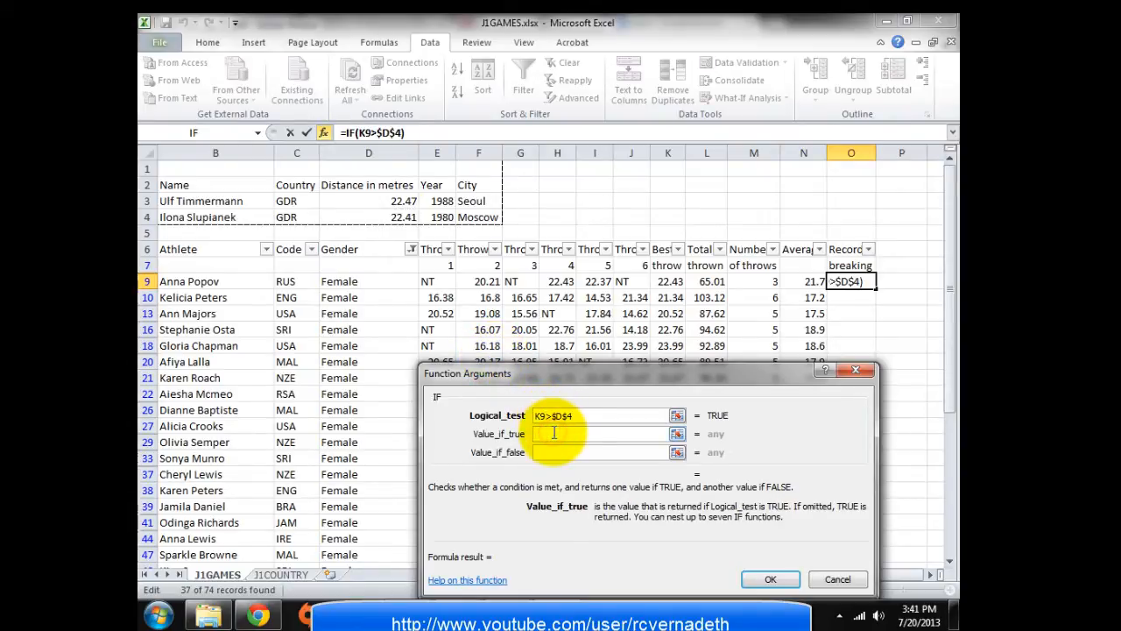
type("Ye")
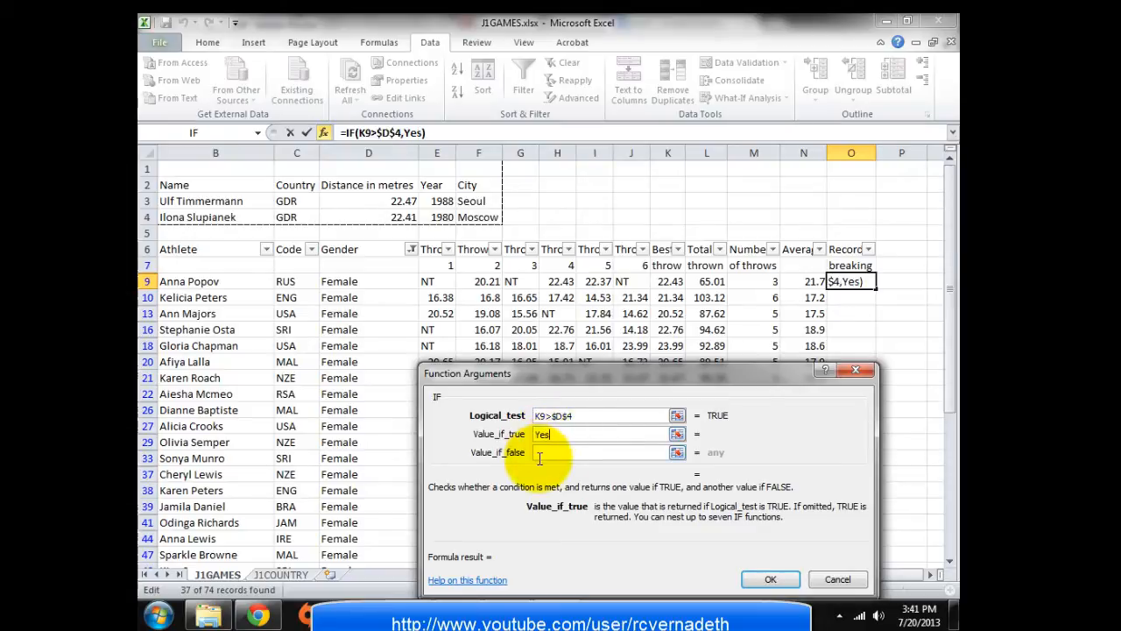
type("s")
left_click(540, 454)
type("No")
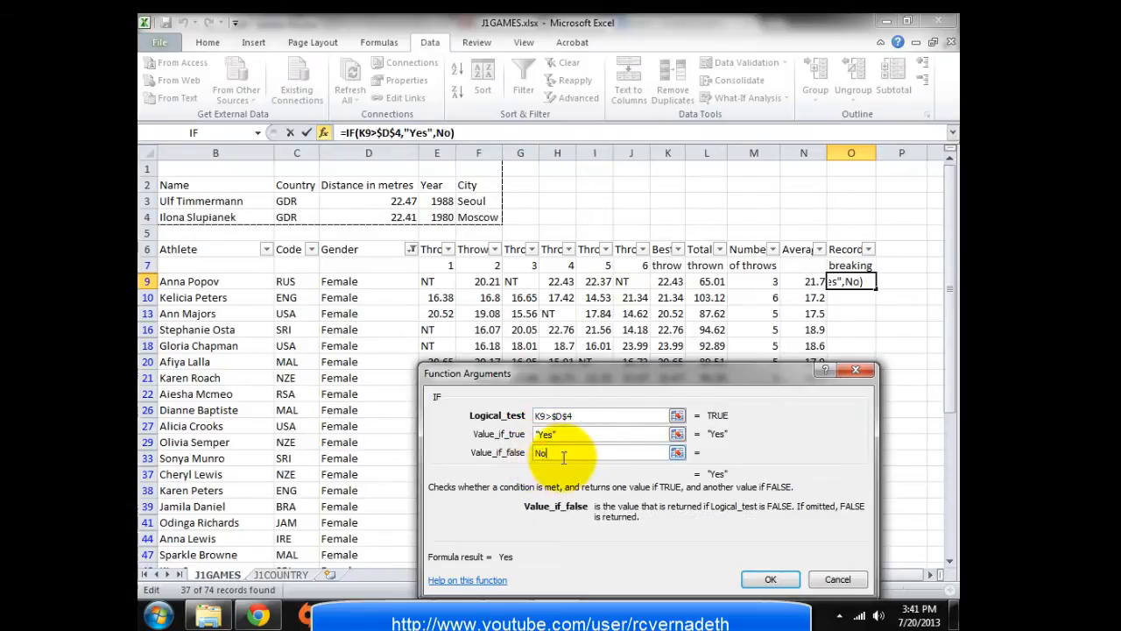
left_click(770, 579)
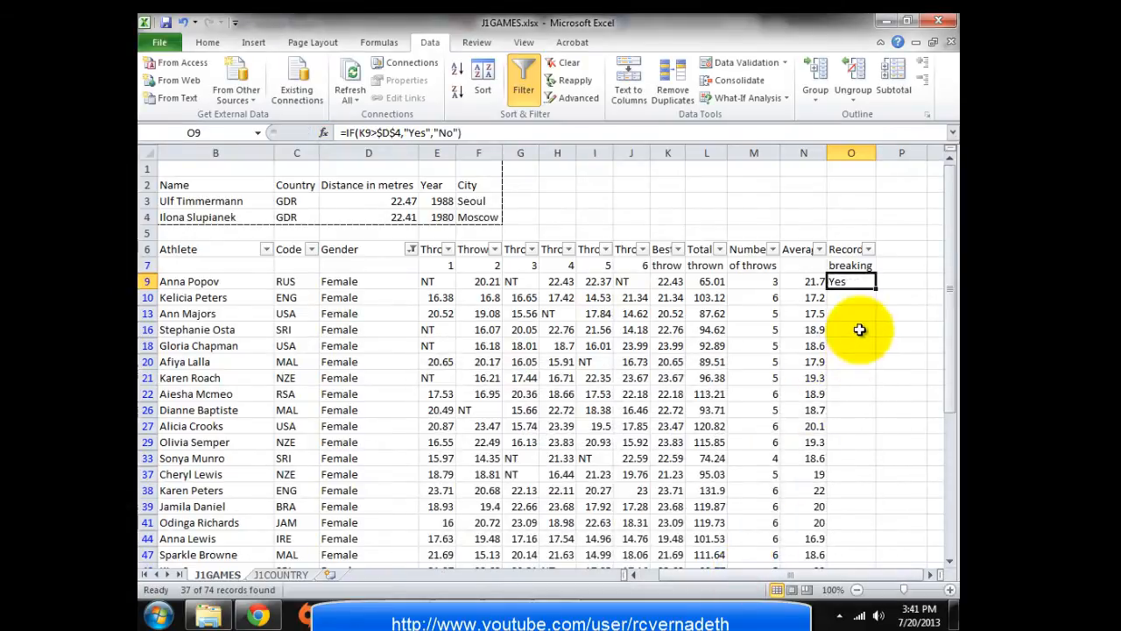
Copy O9's record formula down column O for all female athletes
left_click_drag(875, 289, 878, 296)
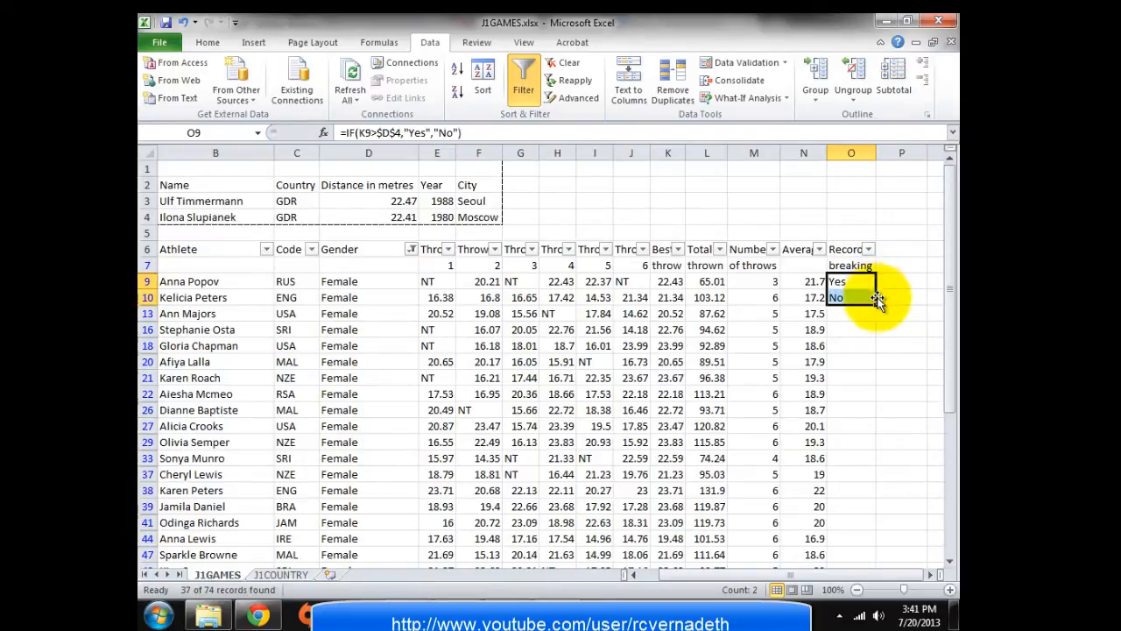
key("F2")
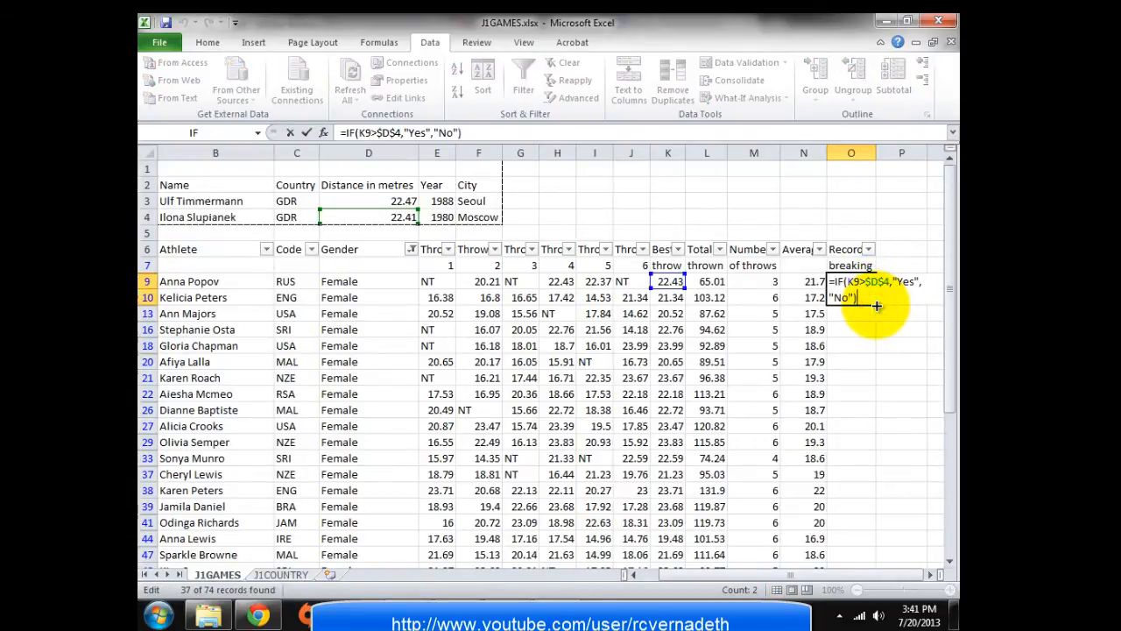
key("Escape")
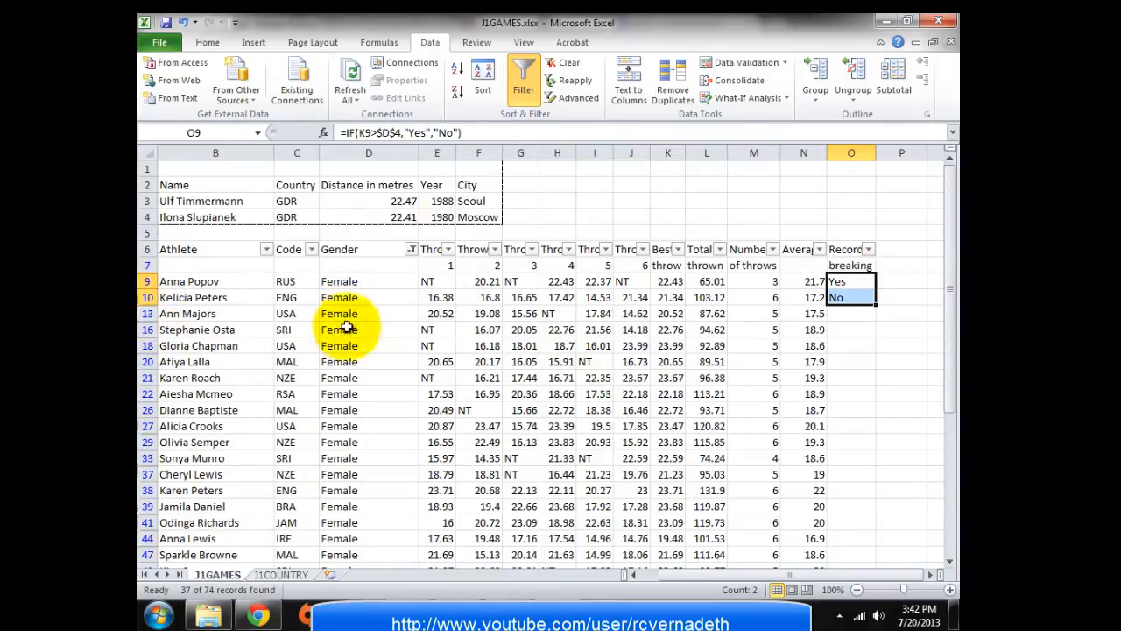
left_click(863, 282)
left_click_drag(876, 291, 848, 512)
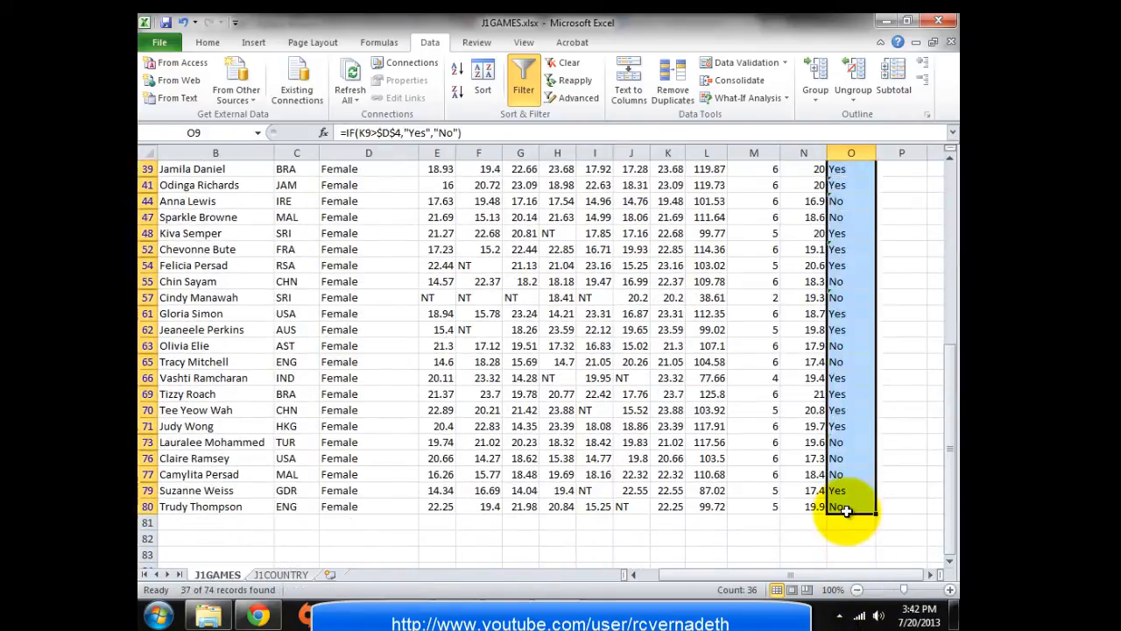
scroll(884, 465, "up", 10)
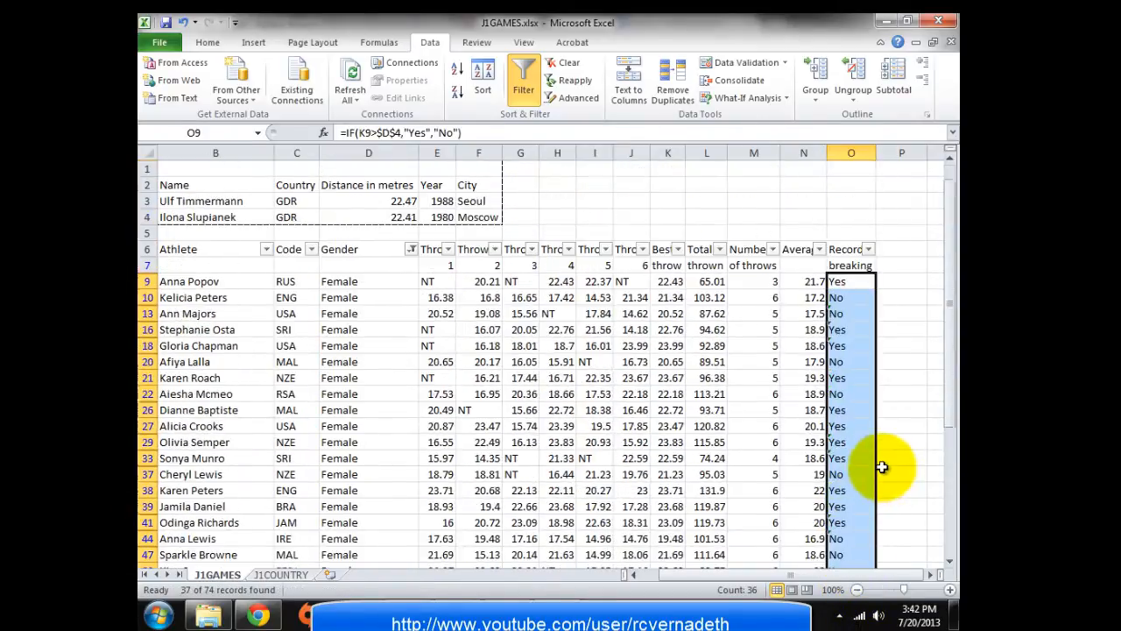
left_click(885, 409)
Spot-check the copied formulas in O13, O33 and O37
left_click(839, 313)
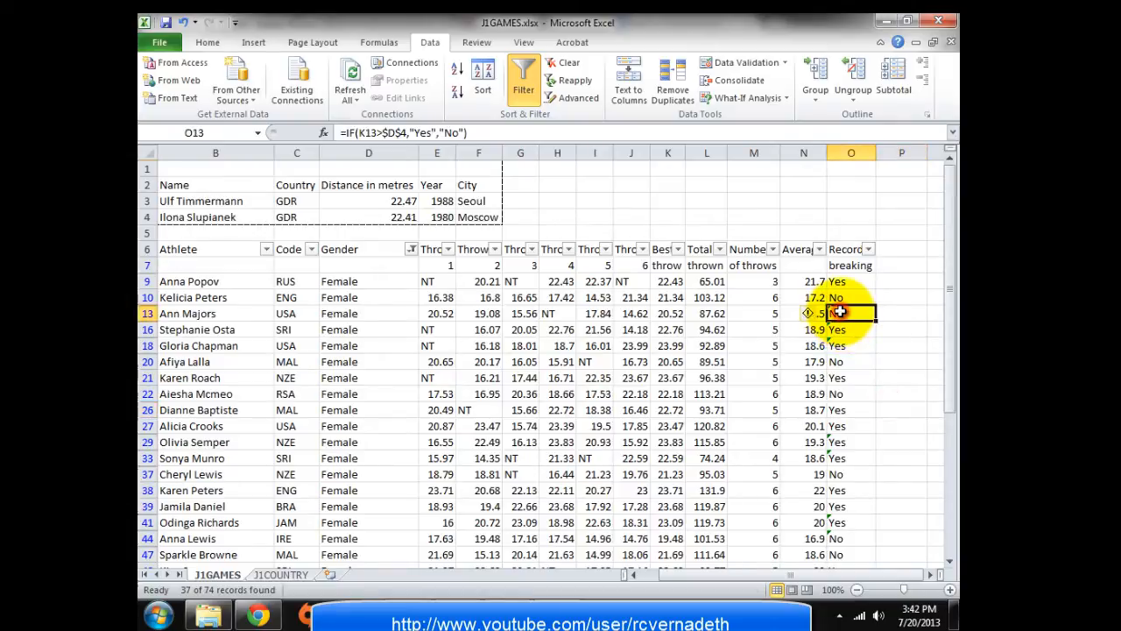
left_click(902, 329)
left_click(838, 312)
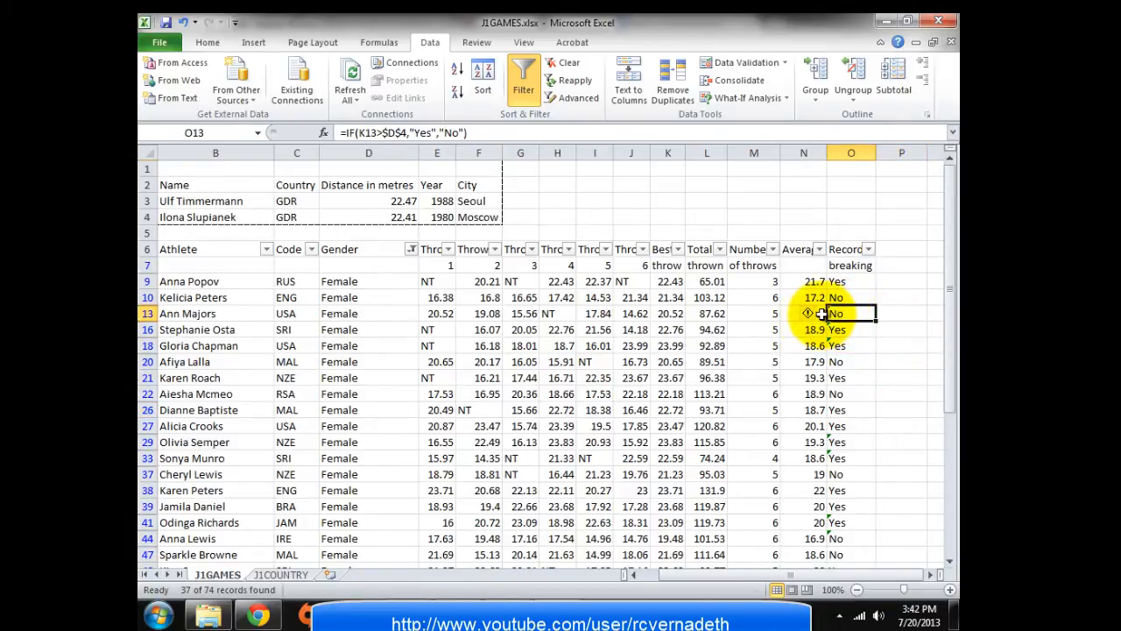
mouse_move(813, 314)
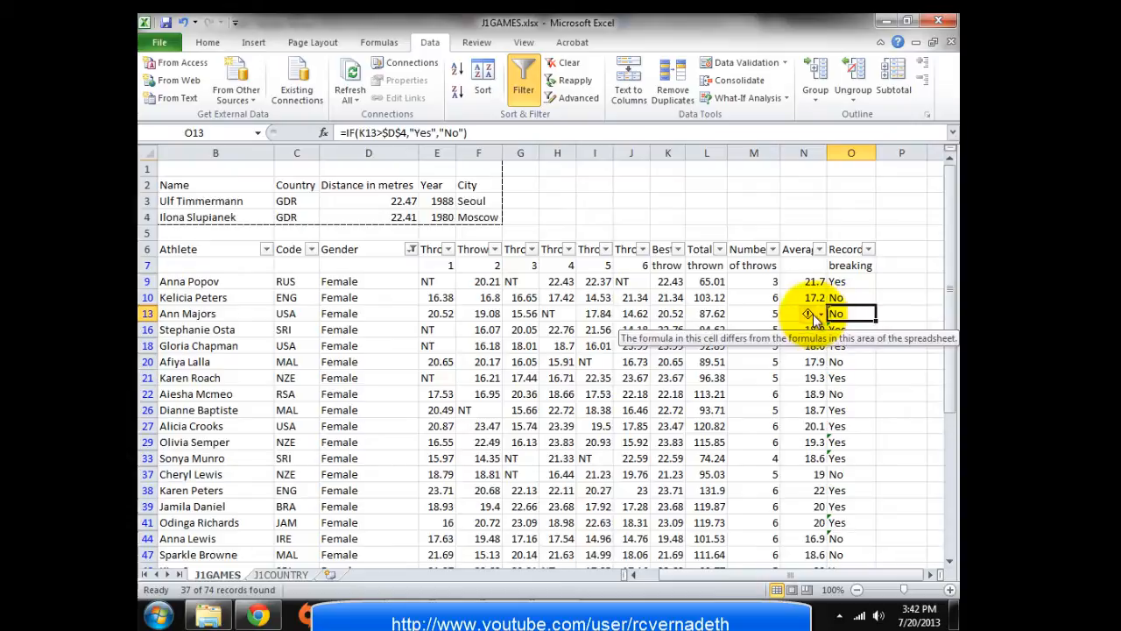
left_click(915, 298)
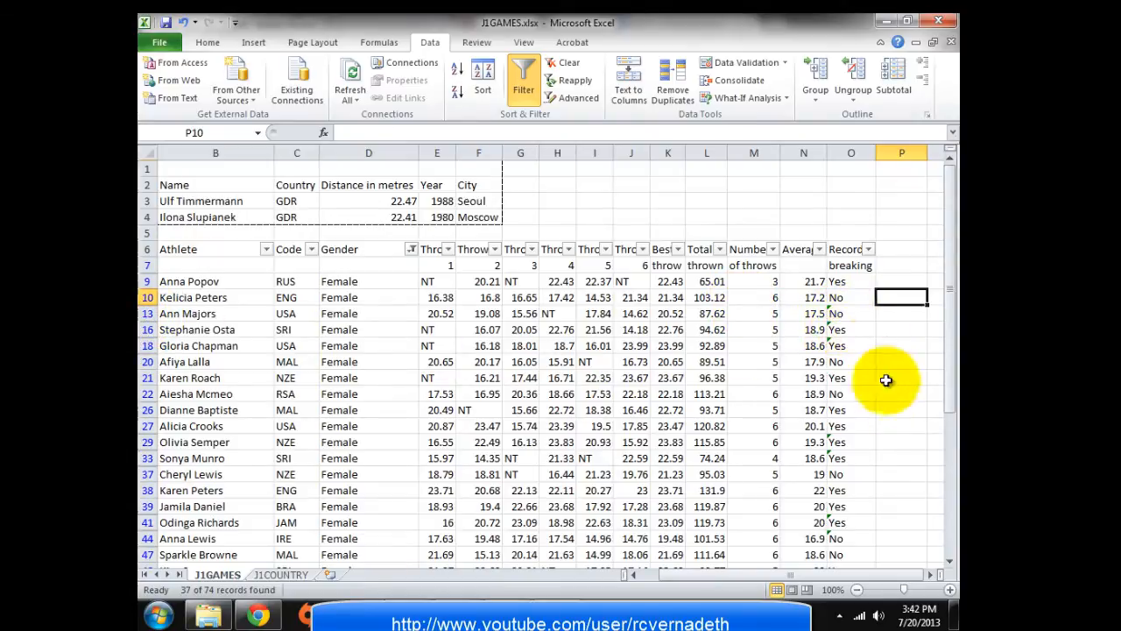
left_click(839, 458)
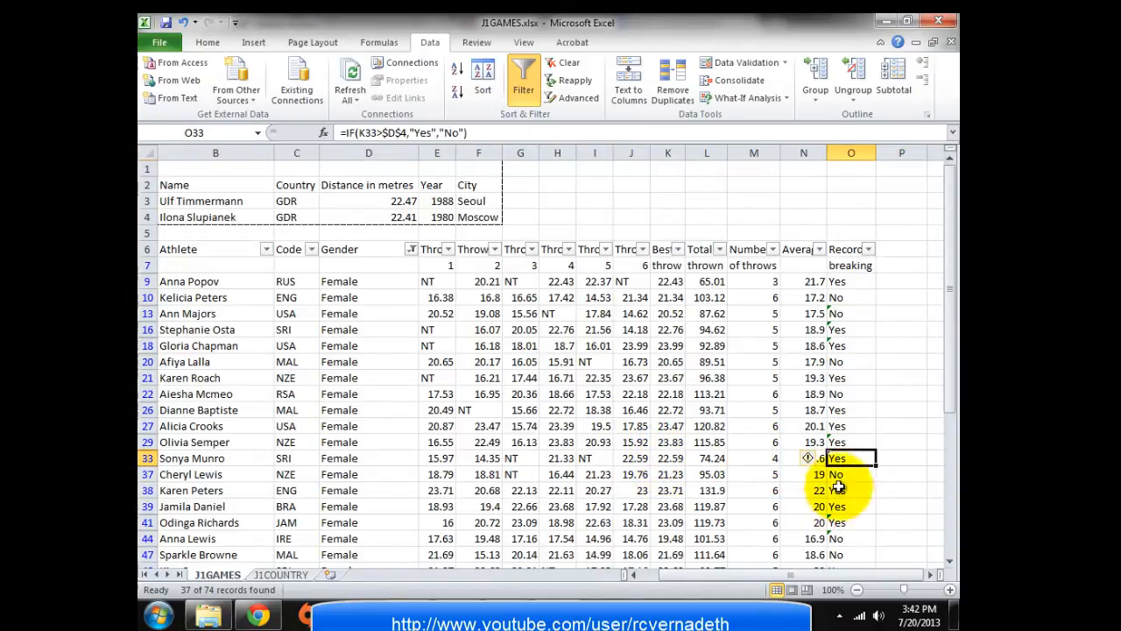
left_click(844, 474)
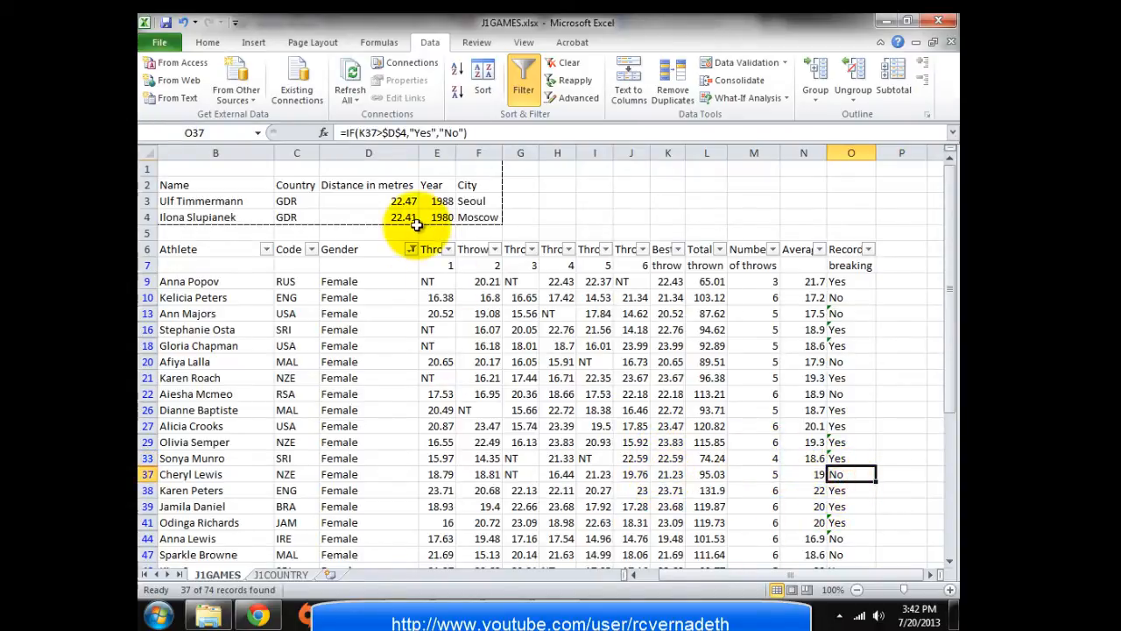
Turn off the Gender filter so all 74 athletes show, and scroll through the data
left_click(521, 86)
scroll(843, 430, "down", 15)
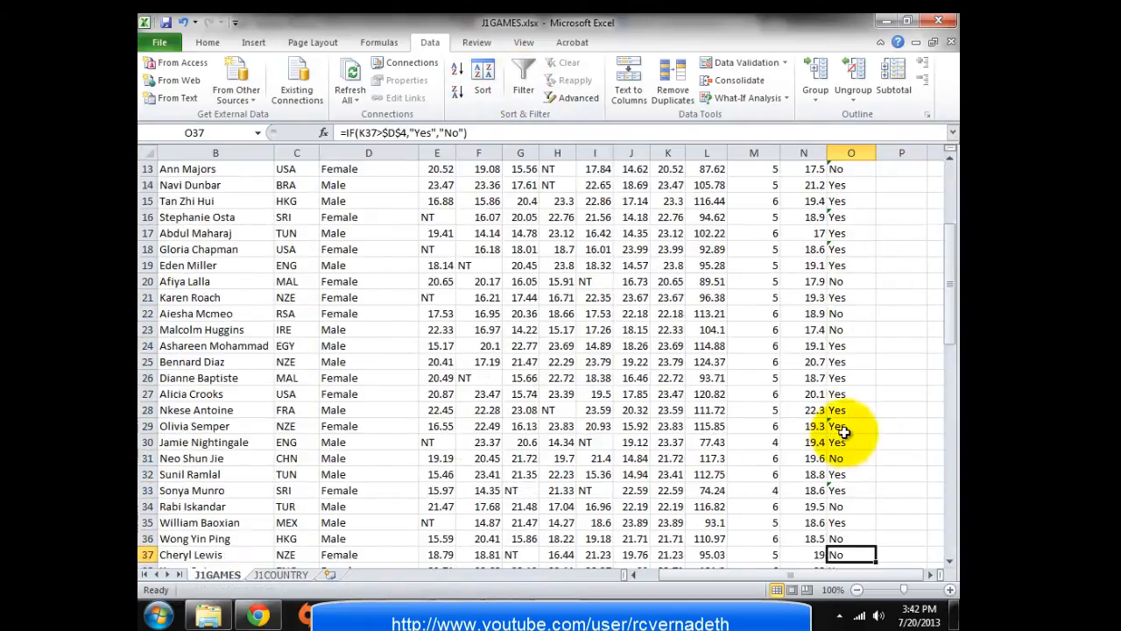
scroll(877, 450, "down", 6)
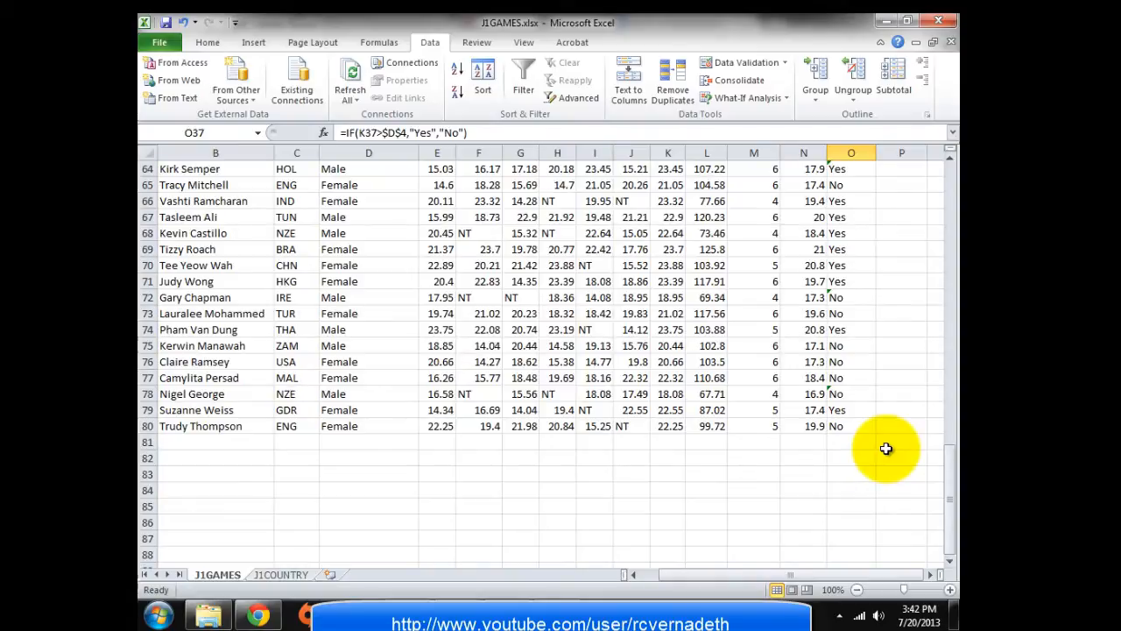
key("alt+Tab")
scroll(454, 456, "down", 2)
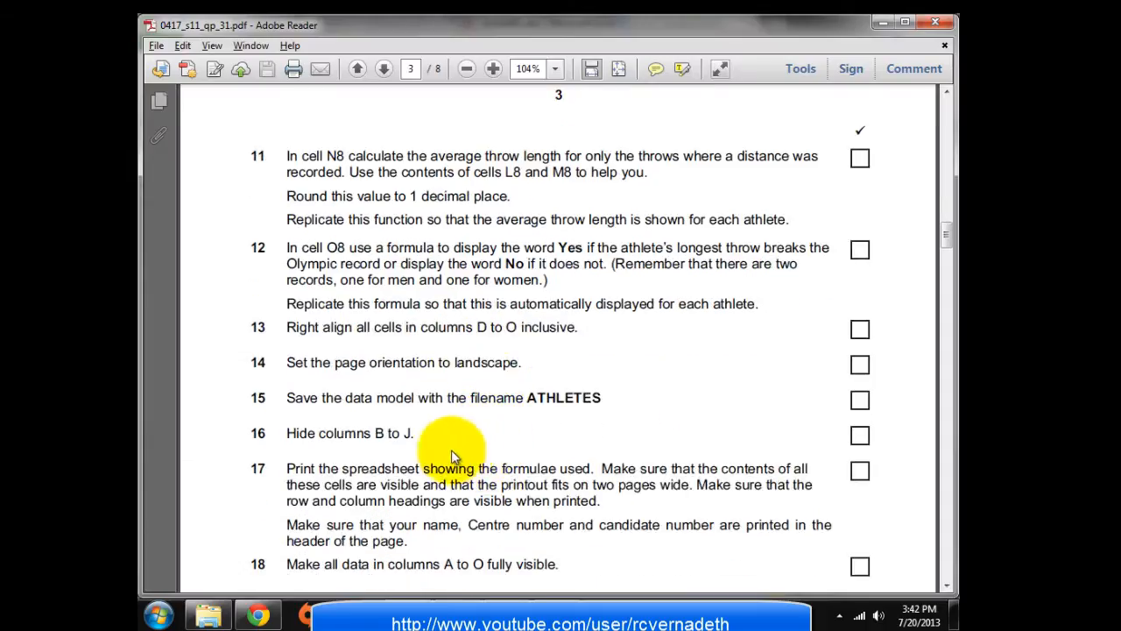
key("alt+Tab")
scroll(888, 311, "up", 5)
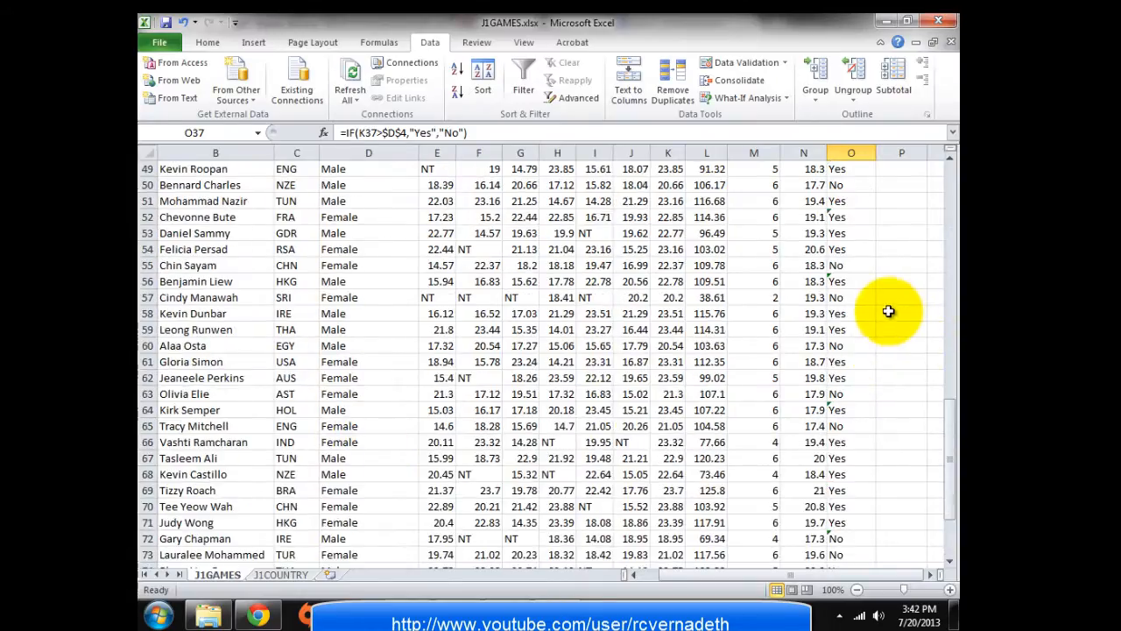
scroll(889, 311, "up", 16)
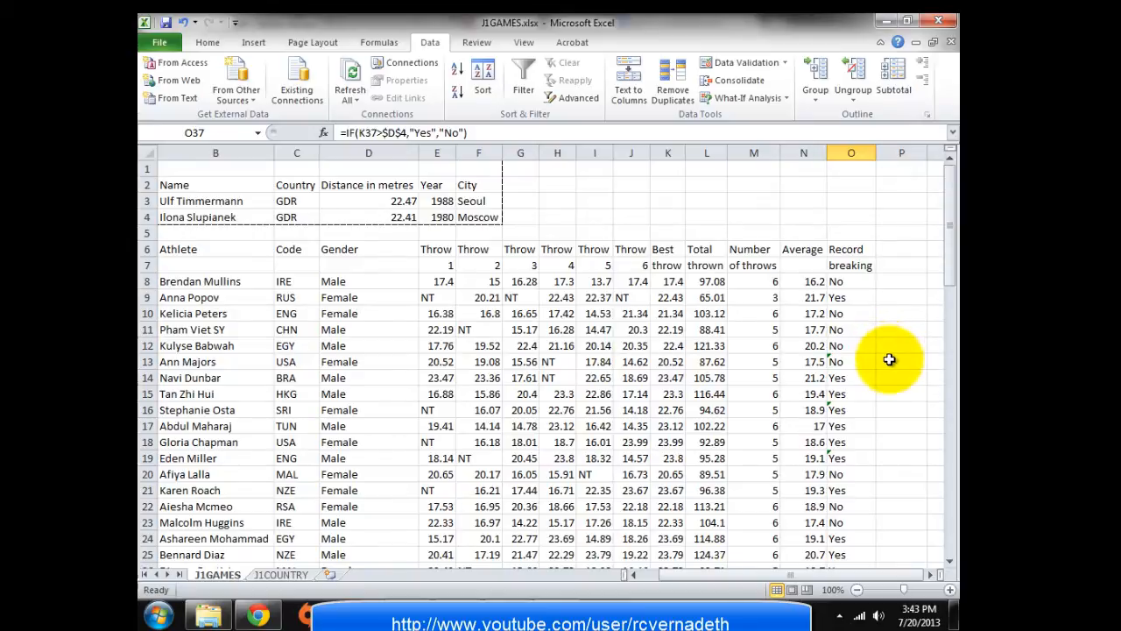
key("alt+Tab")
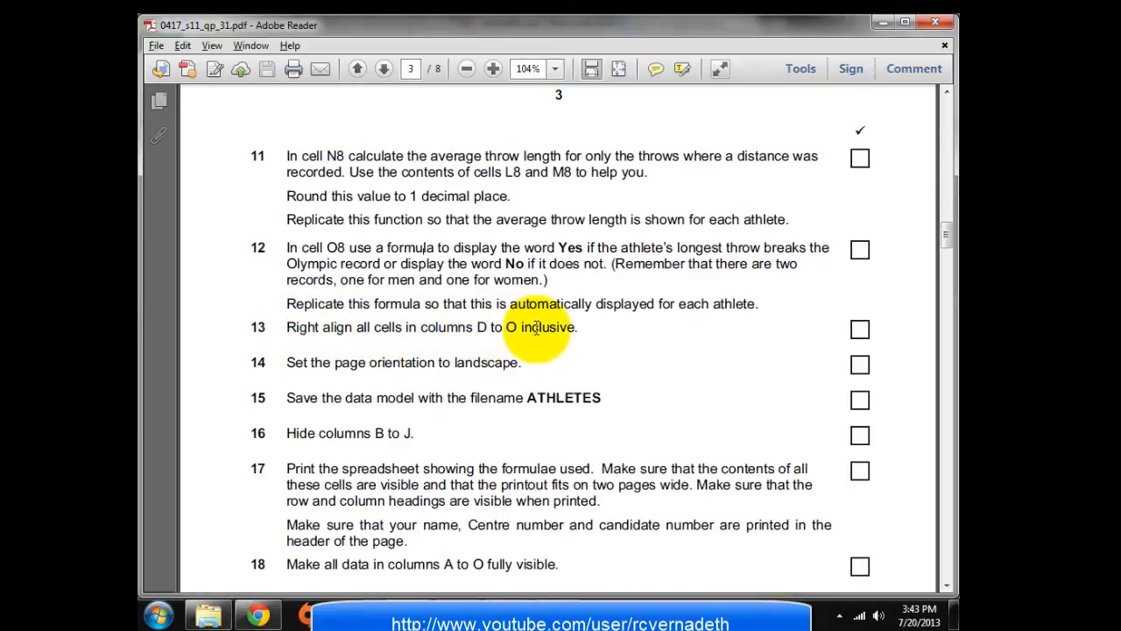
key("alt+Tab")
key("alt+Tab")
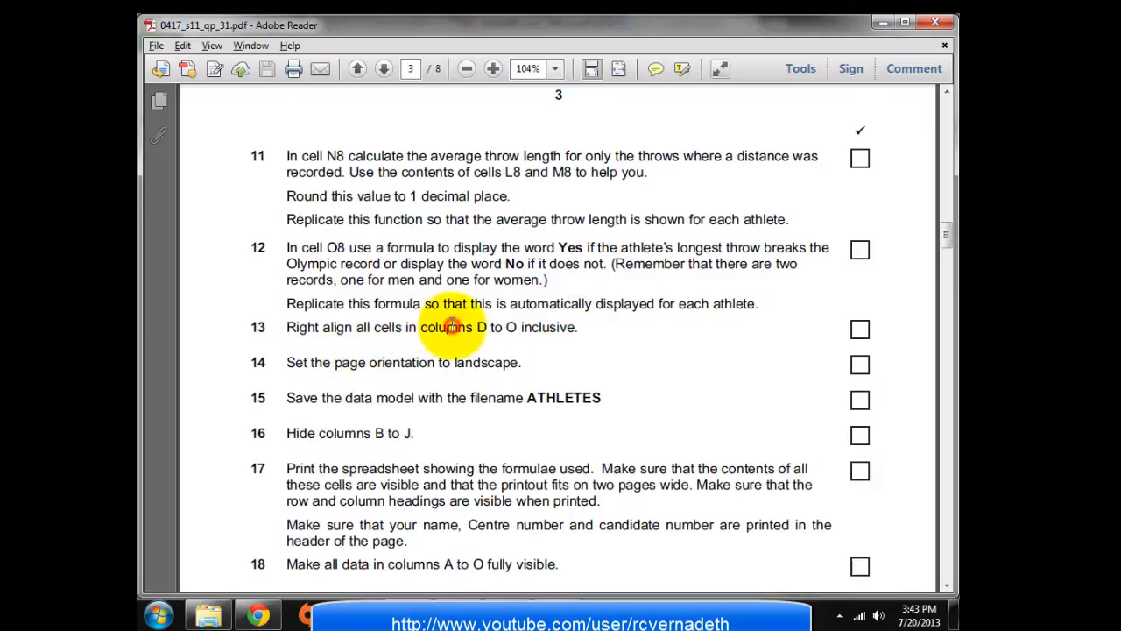
key("alt+Tab")
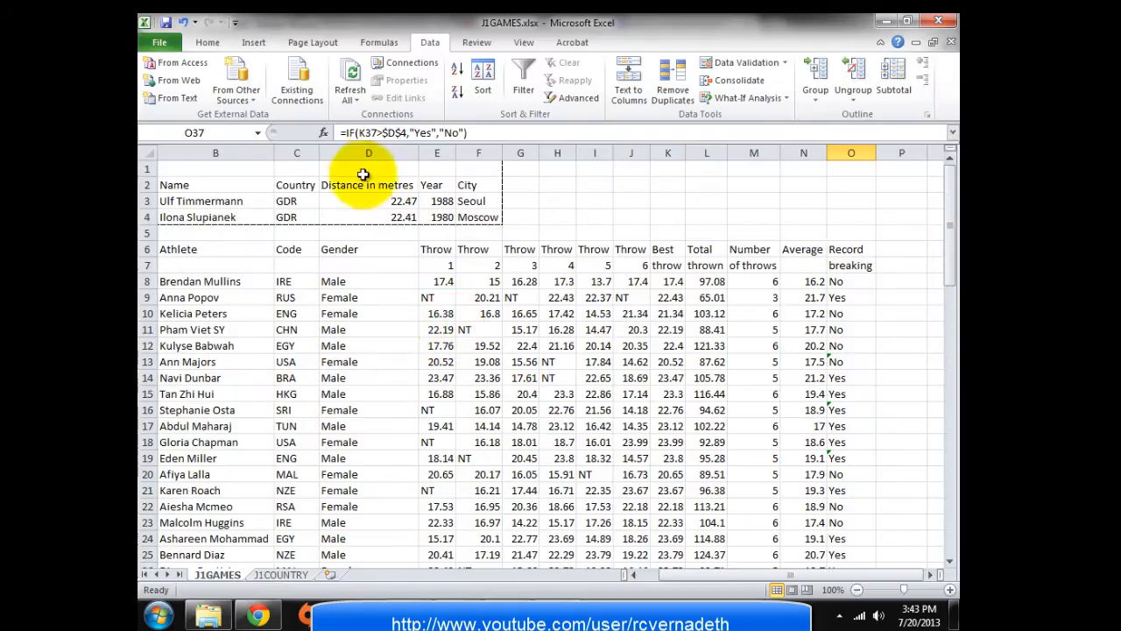
Apply Align Text Right to columns D through O, then check the next task
left_click_drag(355, 154, 863, 153)
left_click(205, 42)
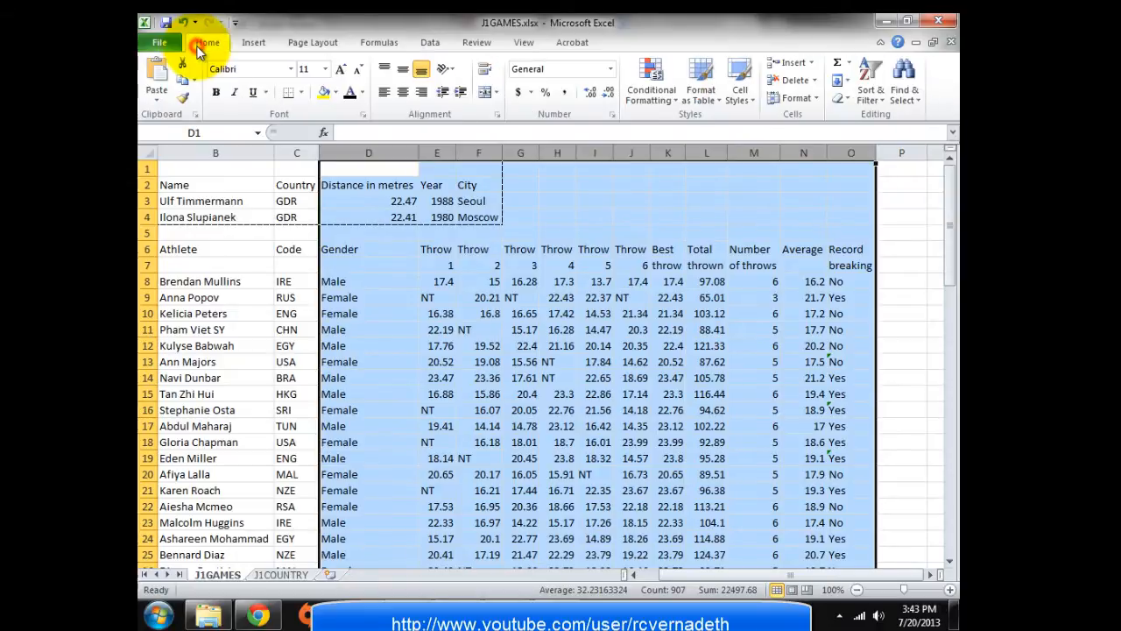
left_click(419, 93)
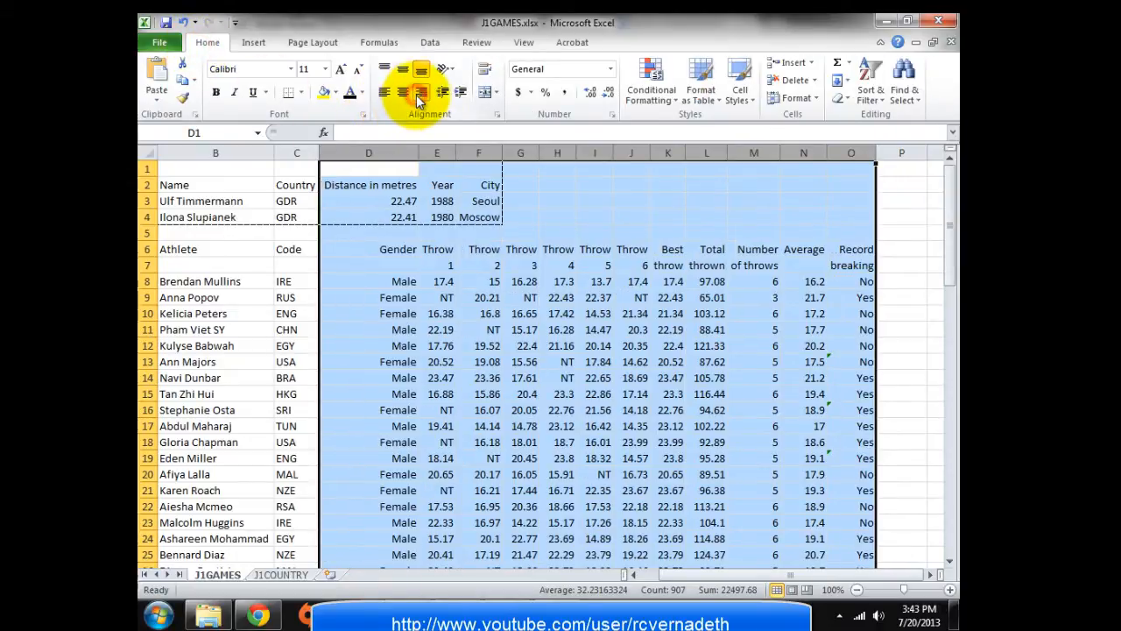
key("alt+Tab")
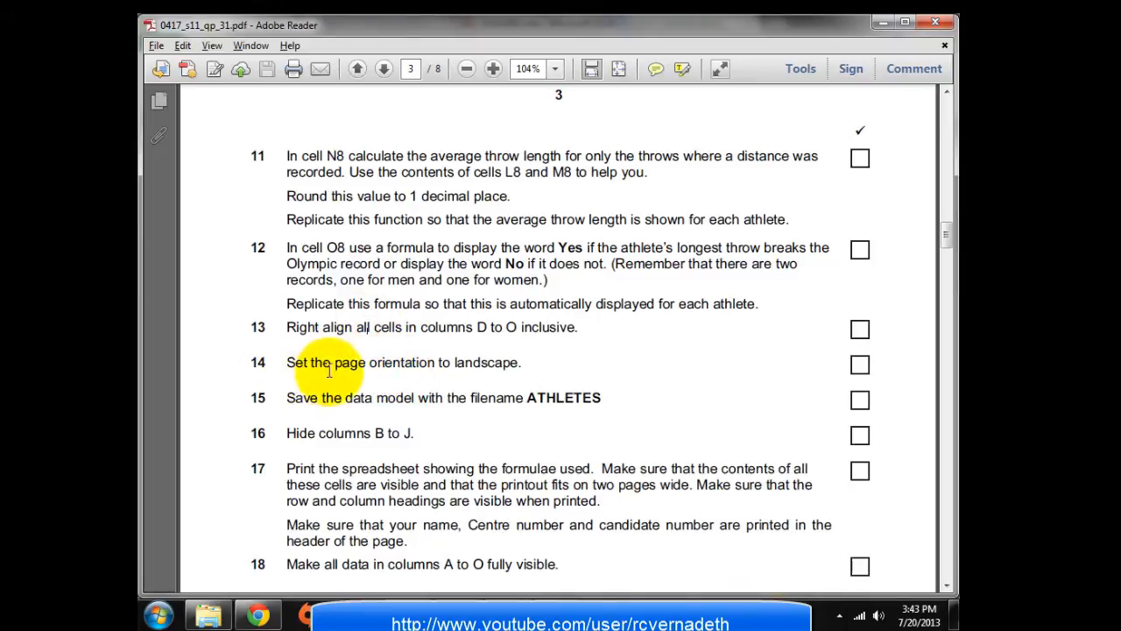
key("alt+Tab")
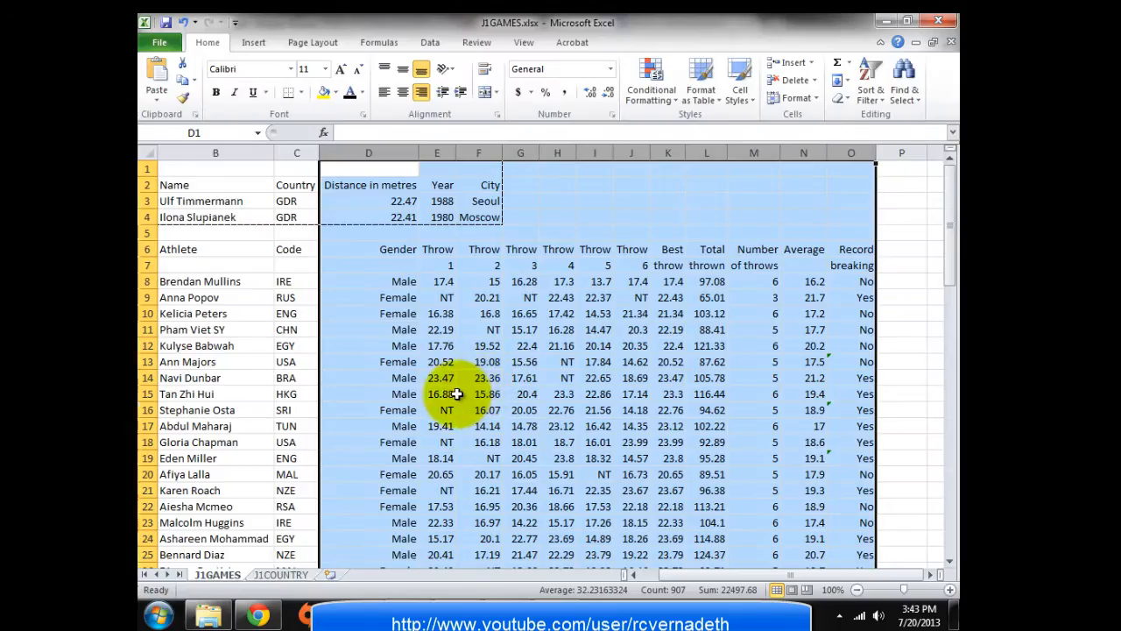
left_click(464, 393)
Set the page orientation to landscape
left_click(307, 42)
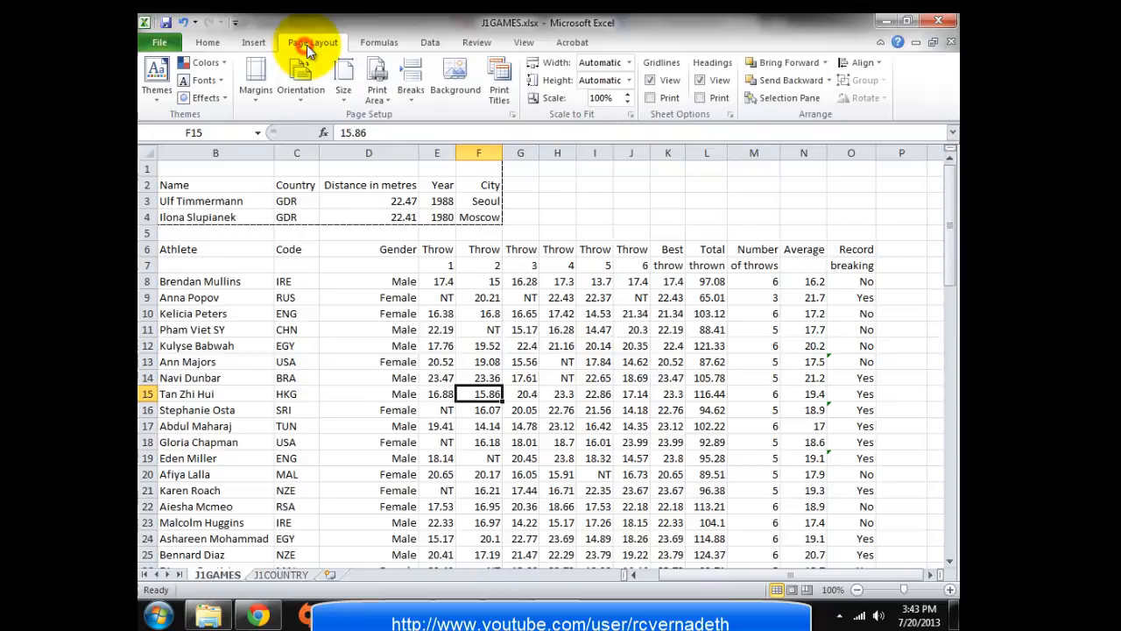
left_click(299, 93)
left_click(316, 161)
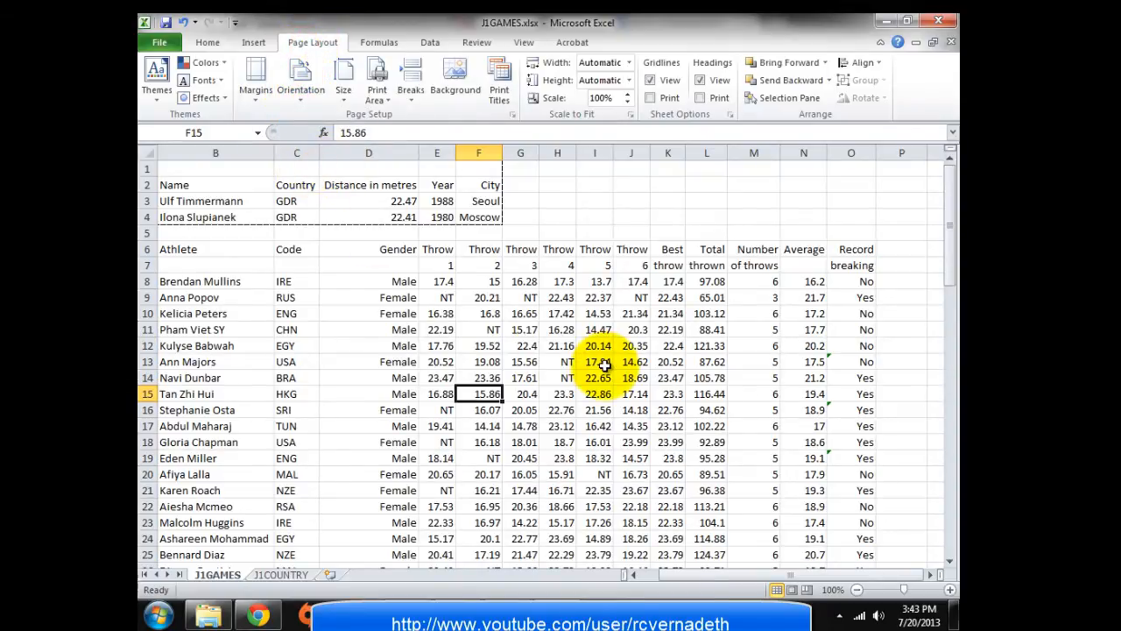
key("alt+Tab")
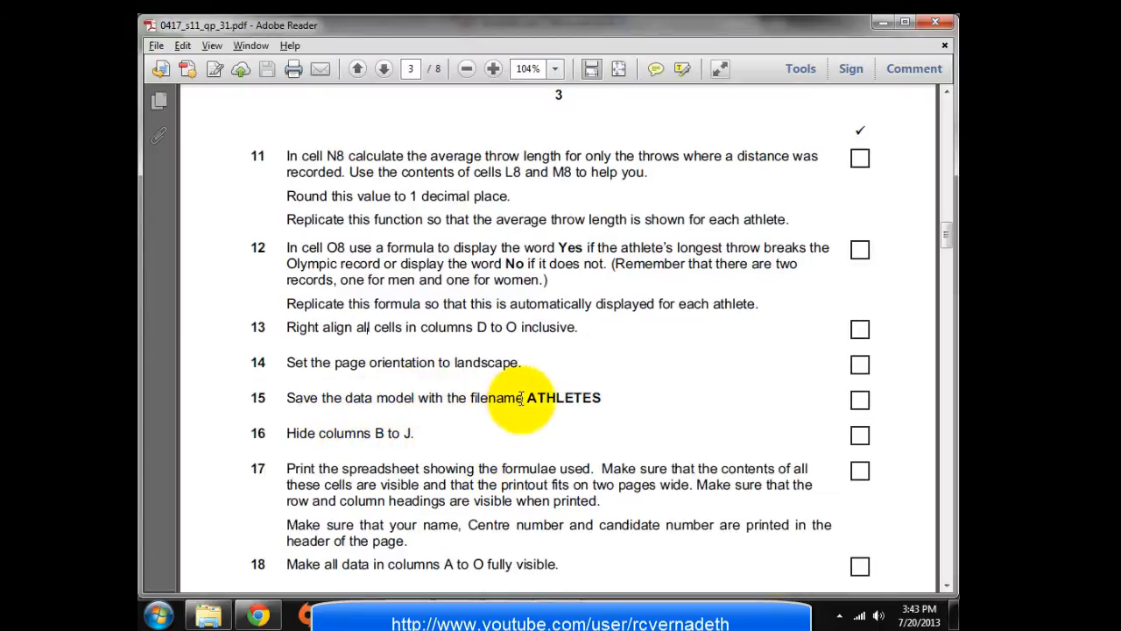
key("alt+Tab")
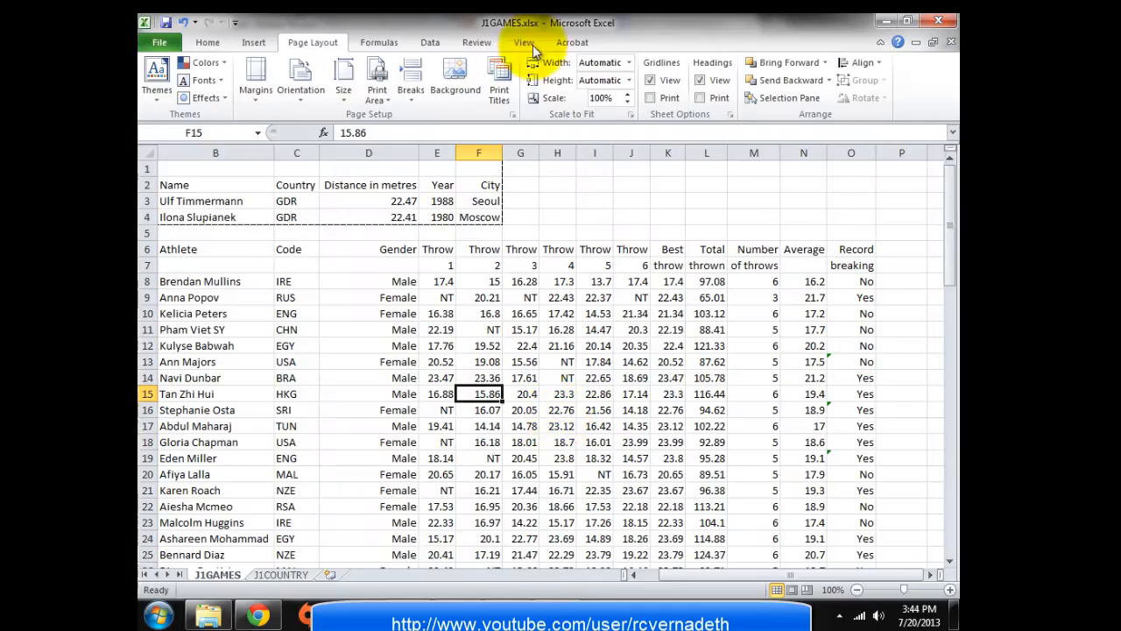
Save the workbook as 'Athletes'
left_click(151, 42)
left_click(175, 90)
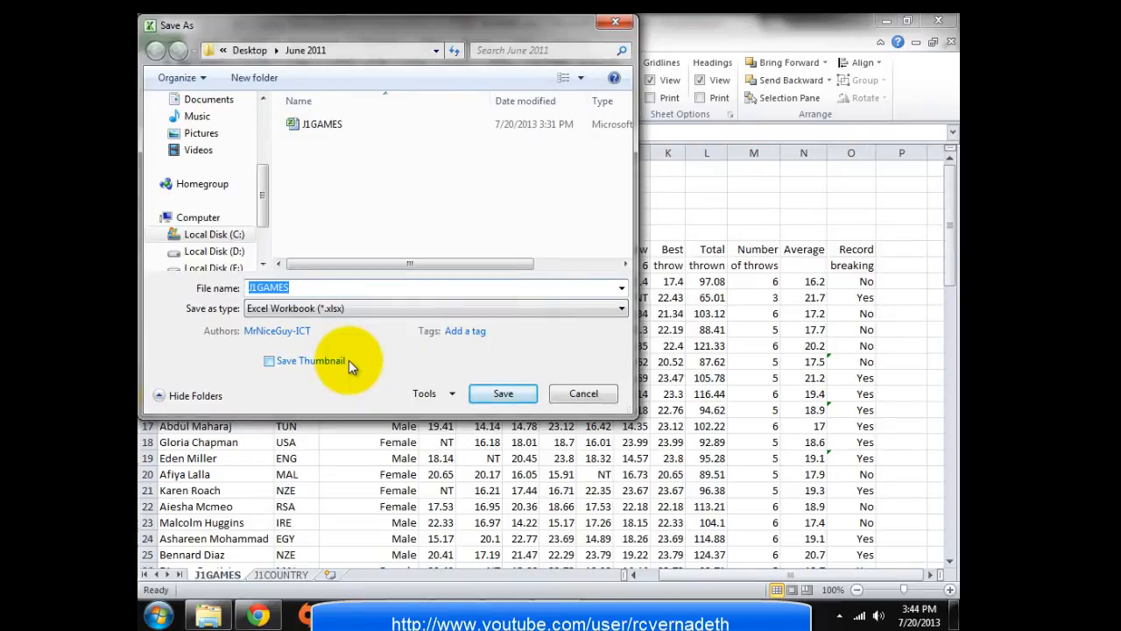
type("Athletes")
left_click(495, 394)
key("alt+Tab")
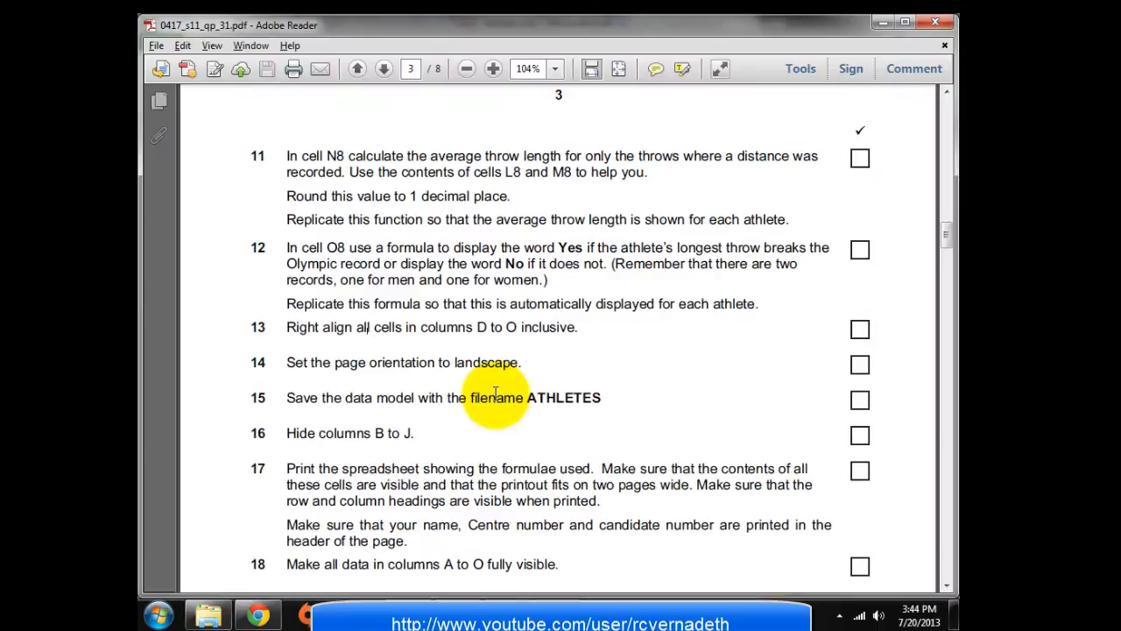
Hide columns B to J on the J1GAMES sheet
scroll(385, 434, "down", 2)
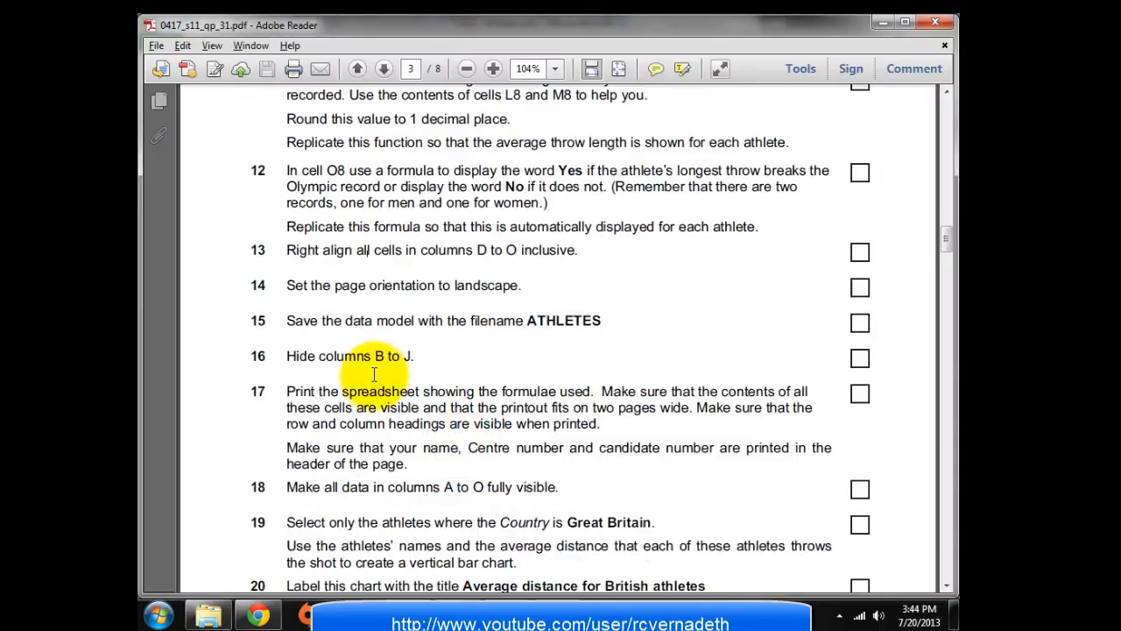
key("alt+Tab")
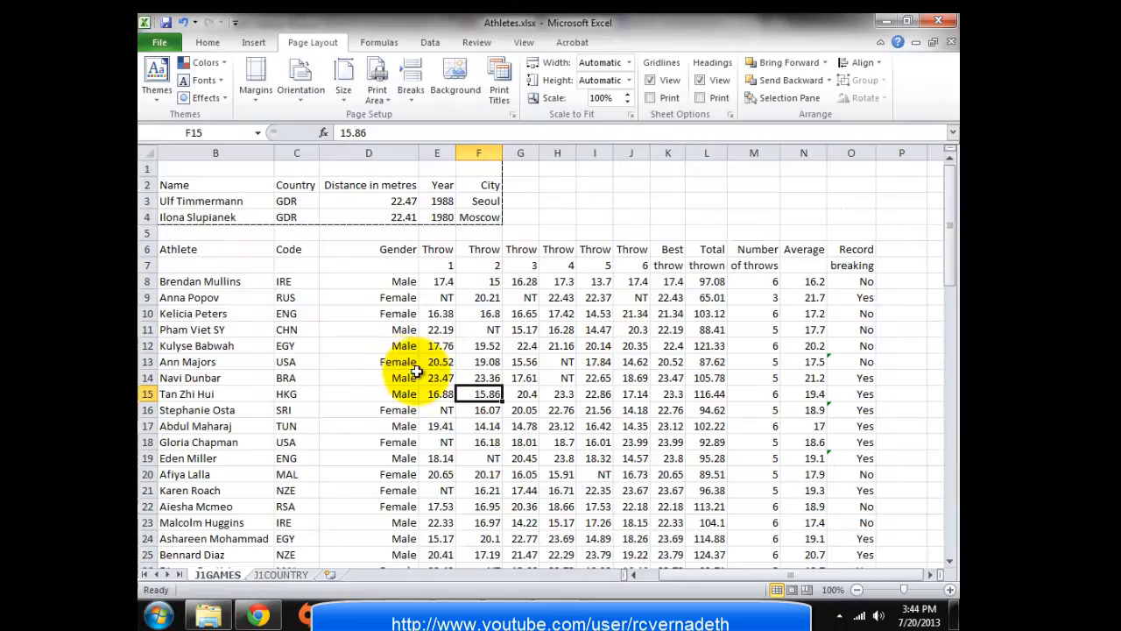
left_click(355, 345)
left_click_drag(249, 154, 618, 155)
right_click(597, 153)
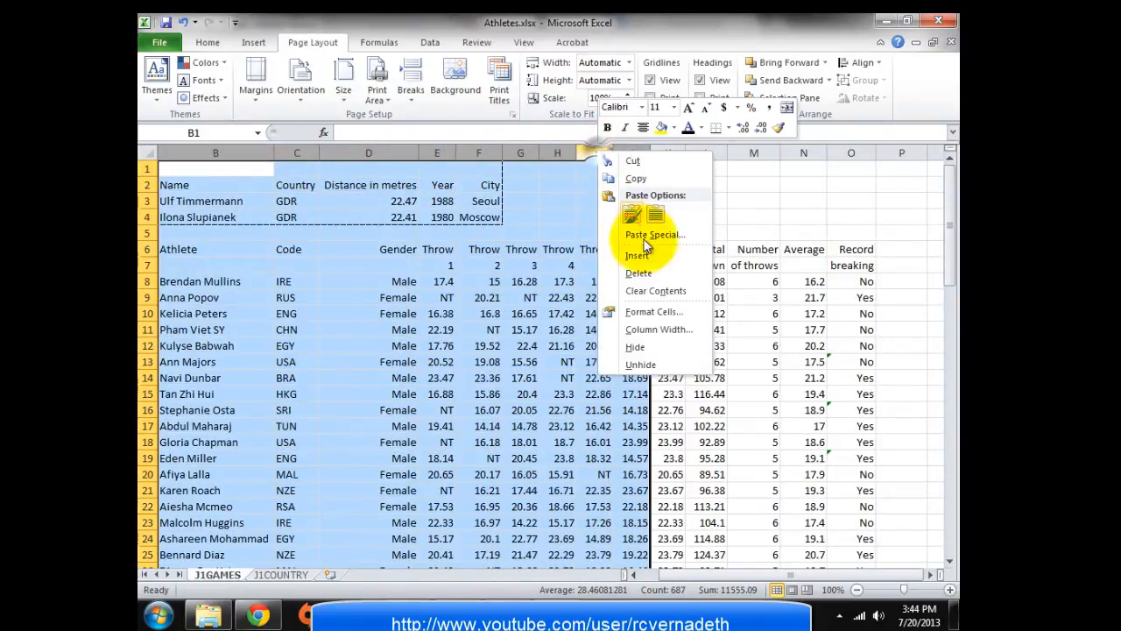
left_click(647, 350)
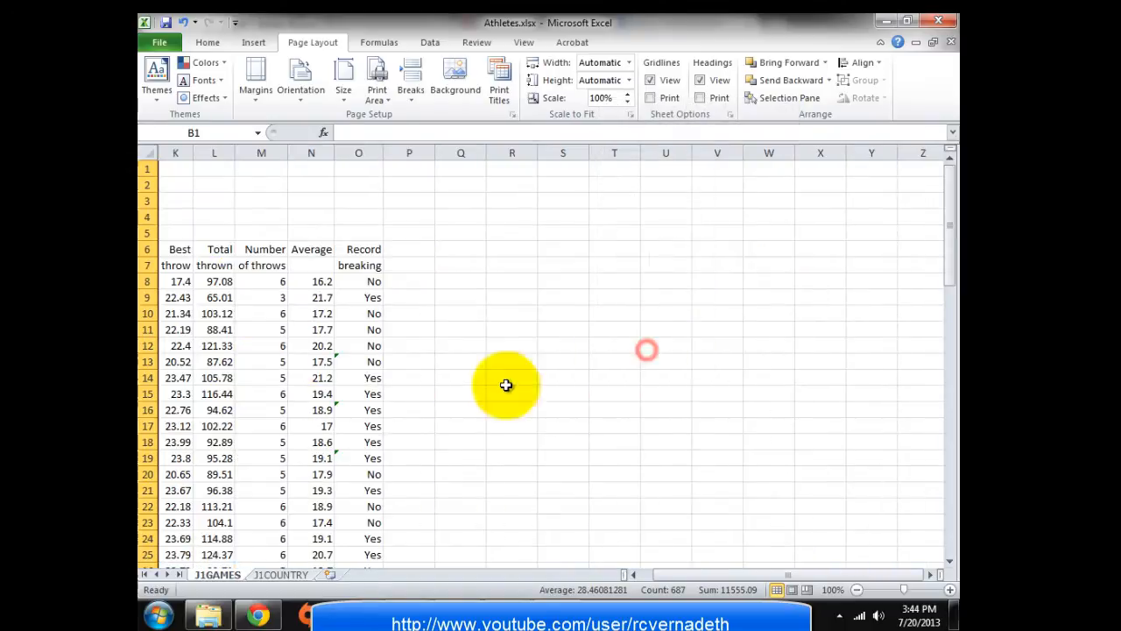
left_click_drag(683, 579, 641, 578)
key("alt+Tab")
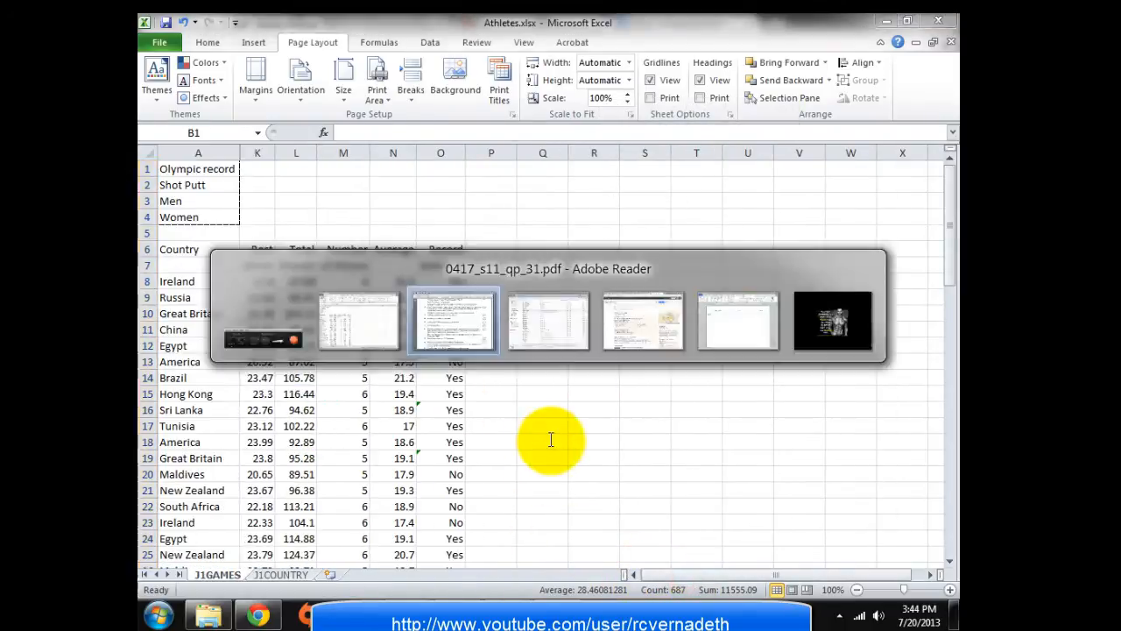
scroll(462, 450, "down", 1)
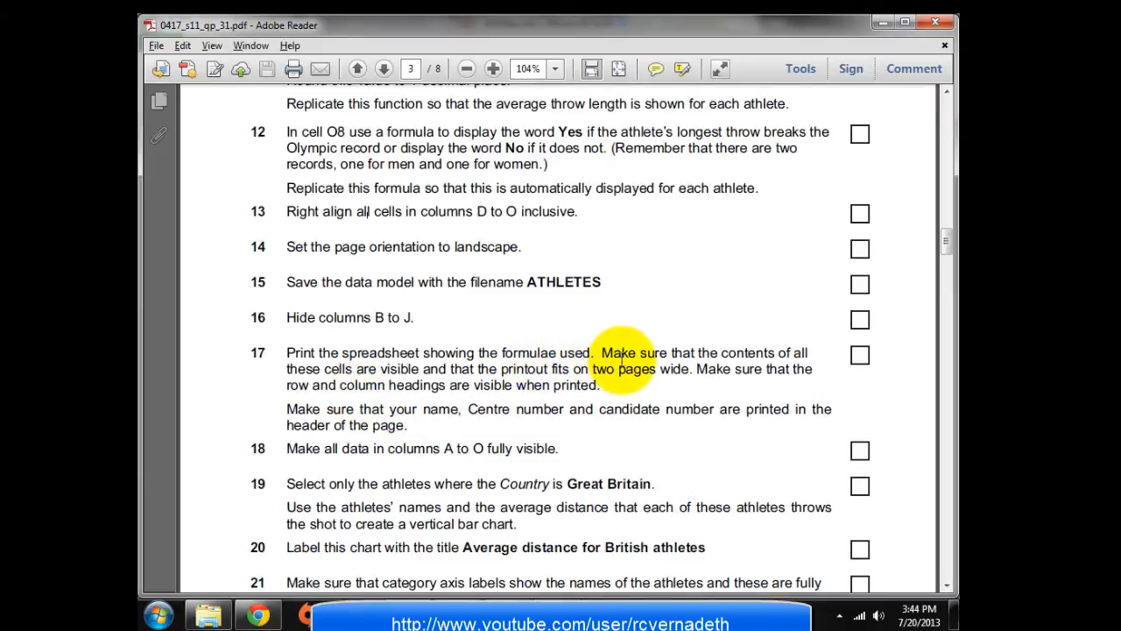
key("alt+Tab")
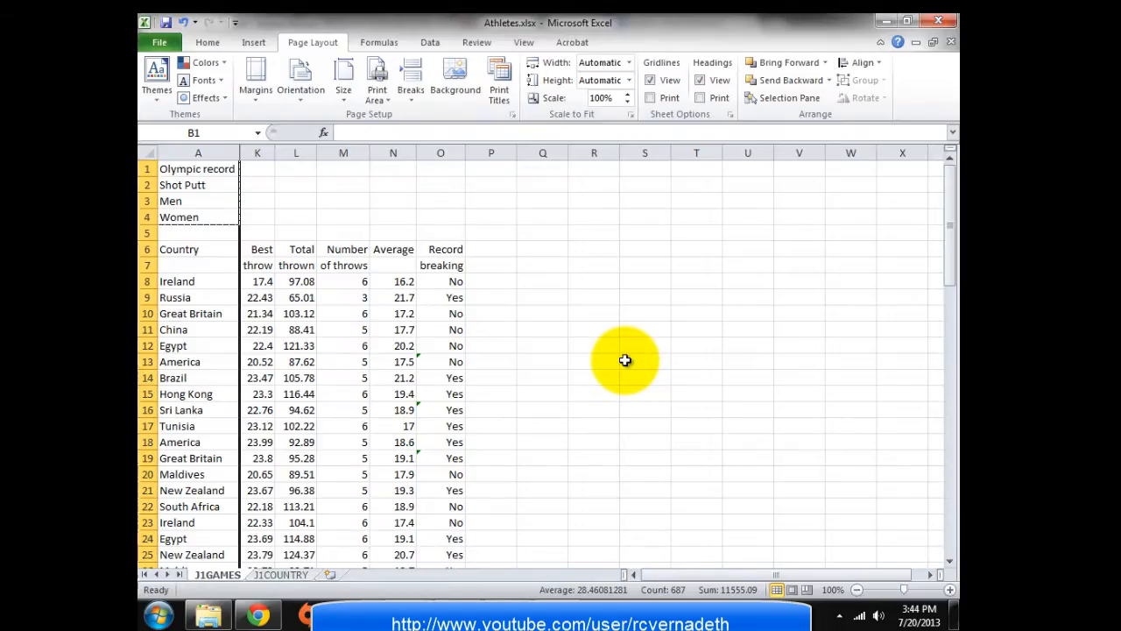
Switch the sheet to Show Formulas so formulas display instead of values
left_click(444, 281)
left_click(570, 367)
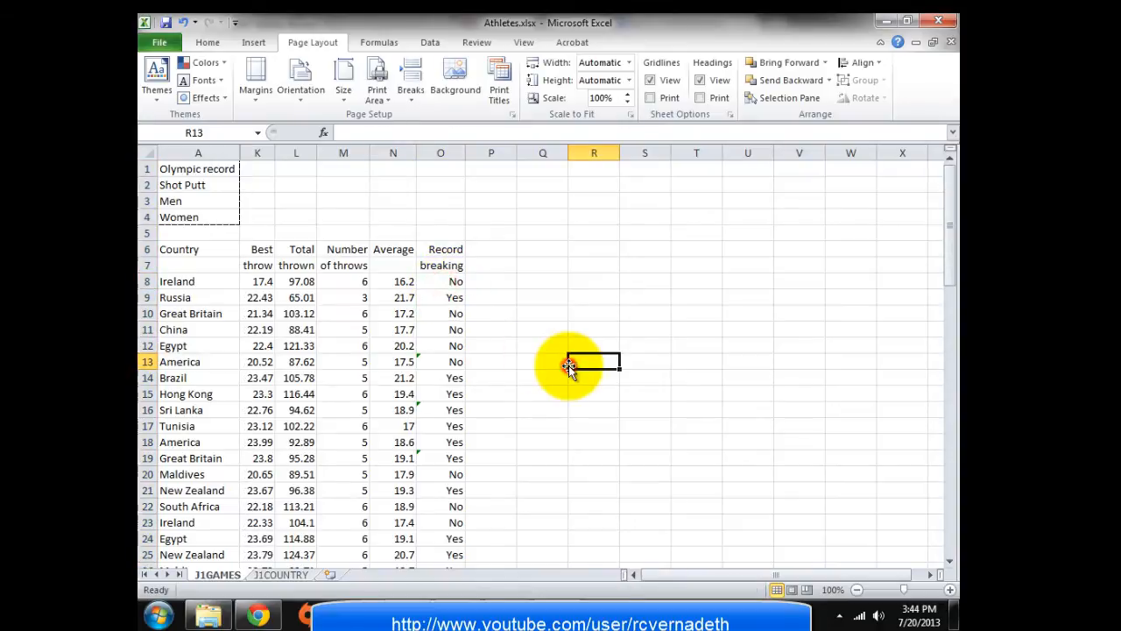
left_click(377, 46)
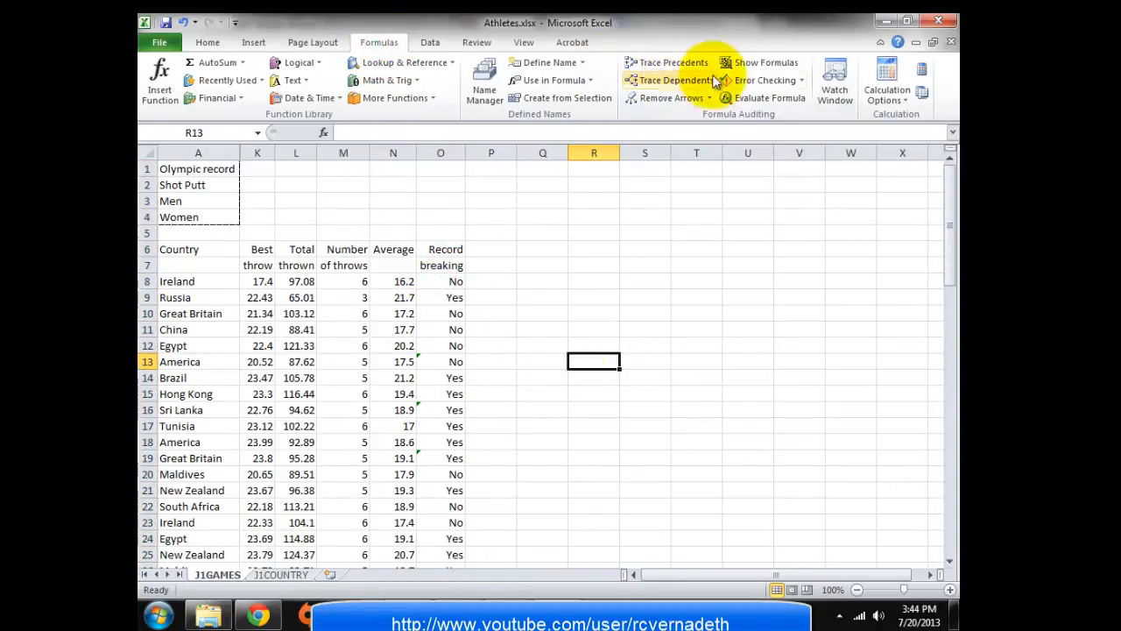
left_click(746, 64)
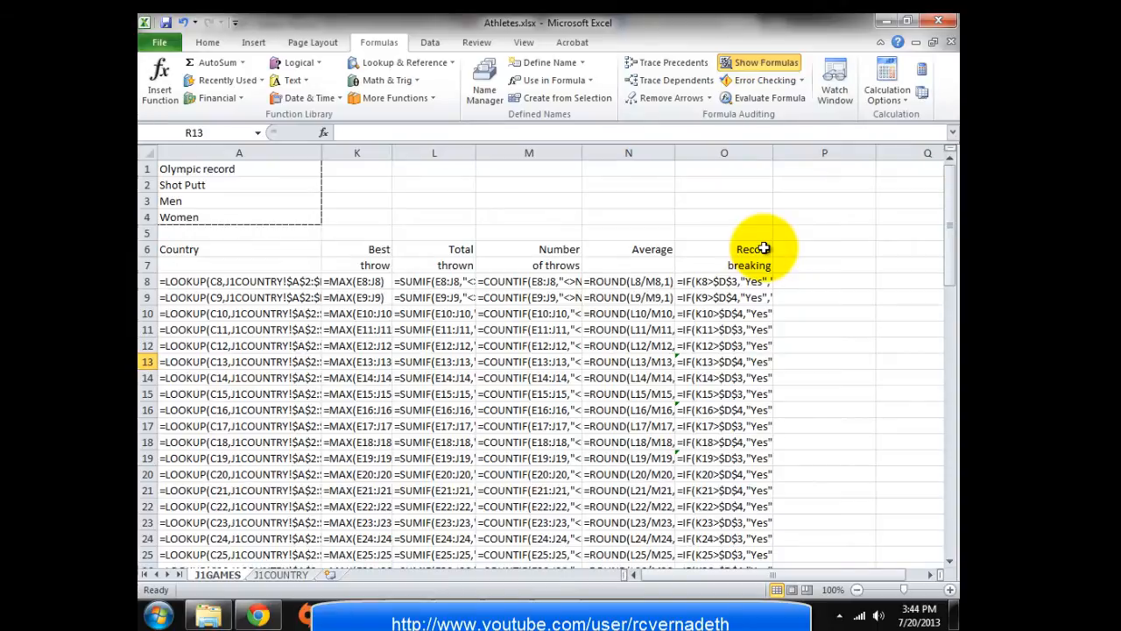
left_click(778, 60)
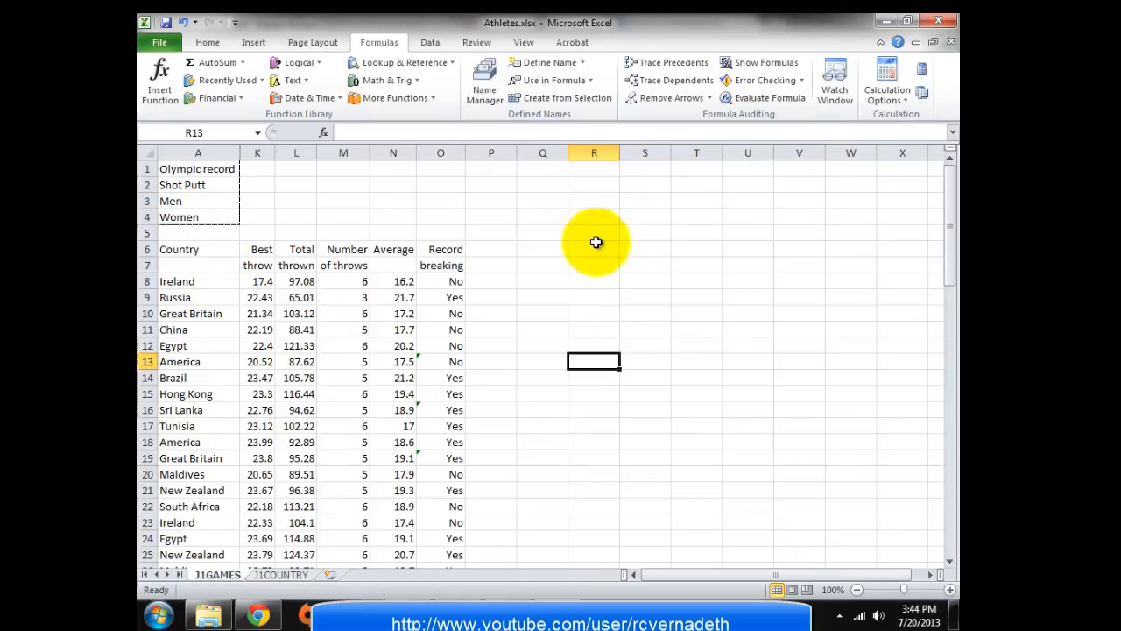
key("ctrl+grave")
key("ctrl+grave")
key("ctrl+grave")
key("ctrl+grave")
key("ctrl+grave")
key("ctrl+grave")
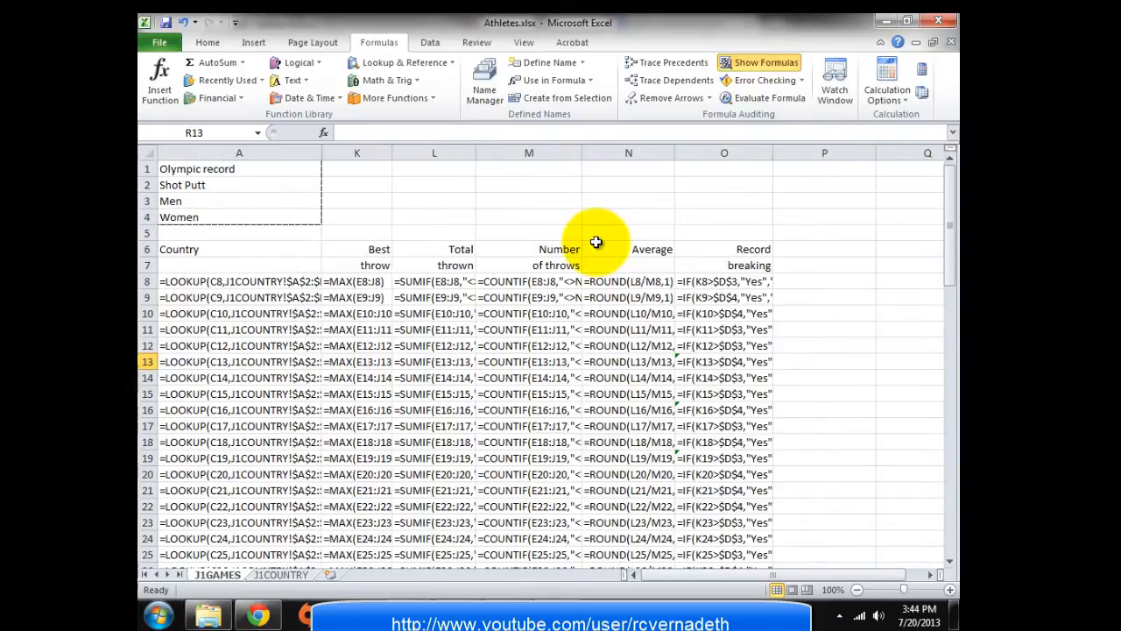
key("ctrl+grave")
key("ctrl+grave")
key("ctrl+grave")
key("ctrl+grave")
key("ctrl+grave")
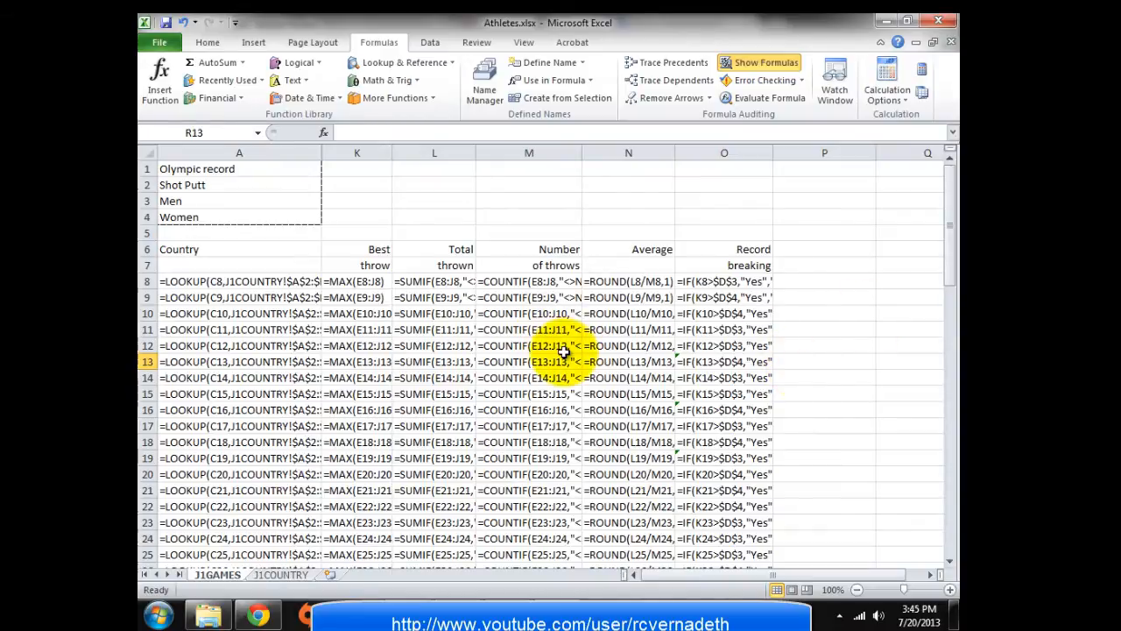
Widen column K slightly and select the entire worksheet
left_click_drag(663, 573, 647, 575)
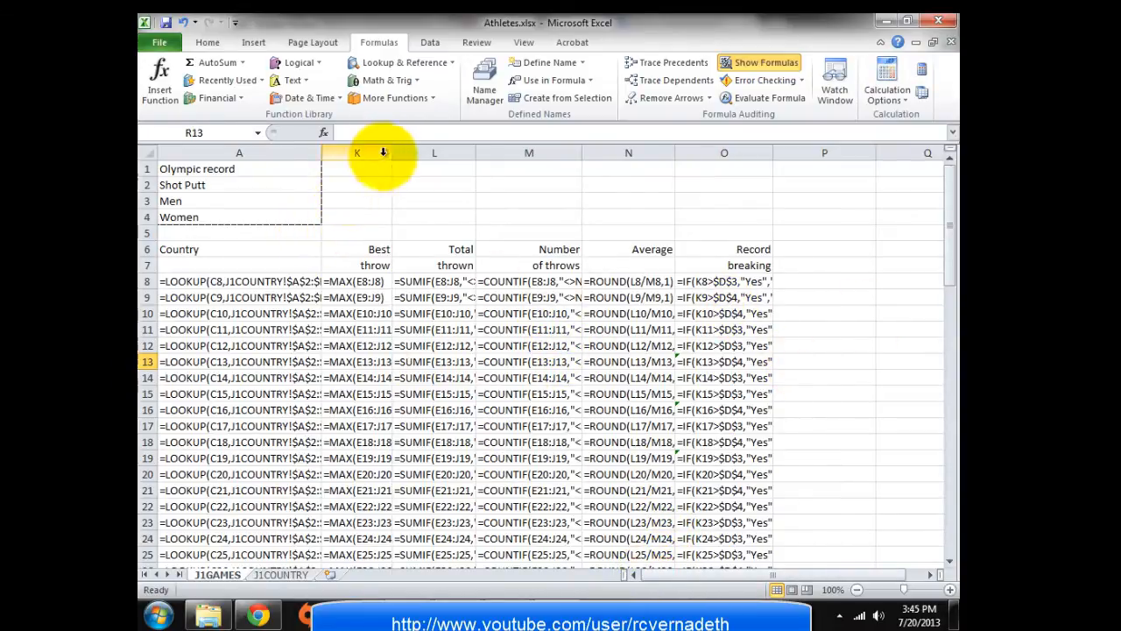
left_click_drag(392, 151, 401, 152)
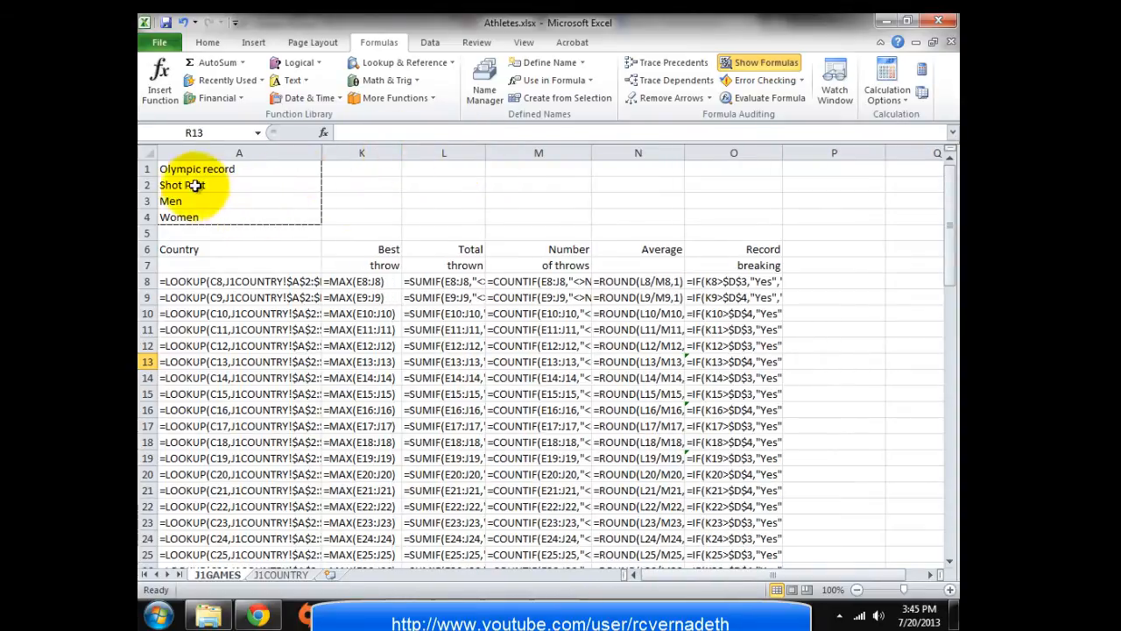
left_click(145, 153)
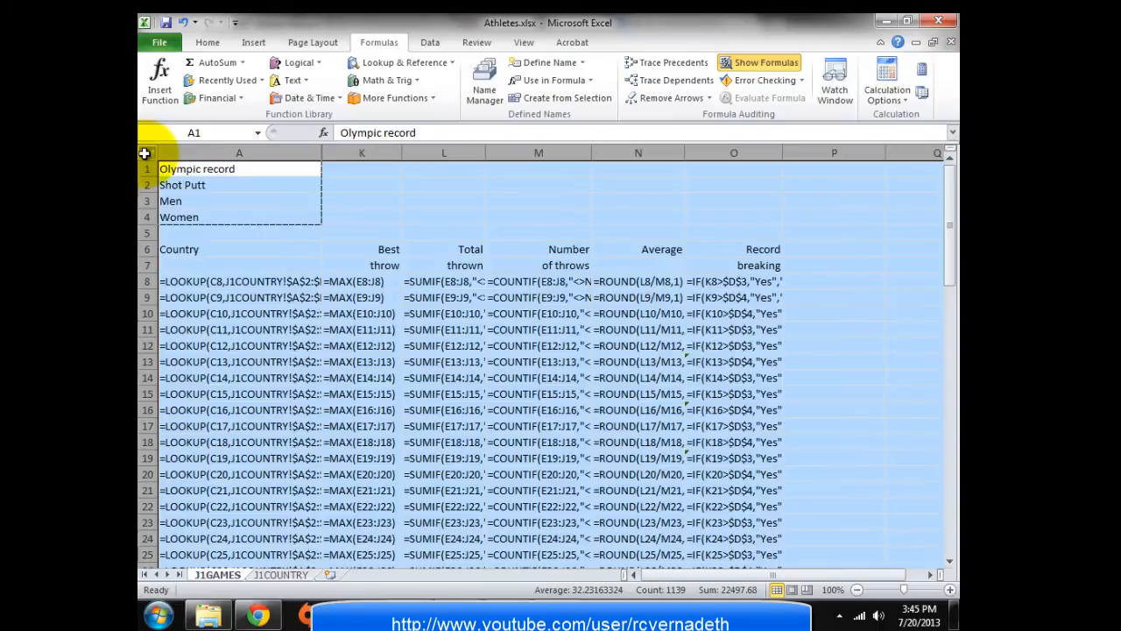
AutoFit all columns so columns B–J reappear with full formulas, then return to the task PDF
double_click(481, 149)
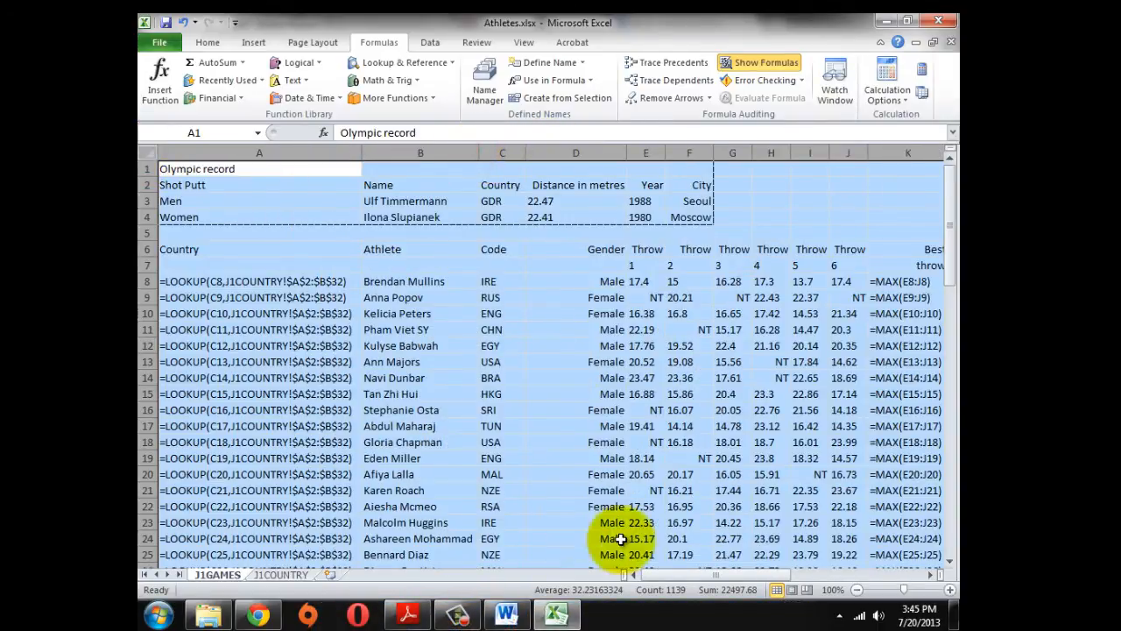
scroll(633, 554, "down", 3)
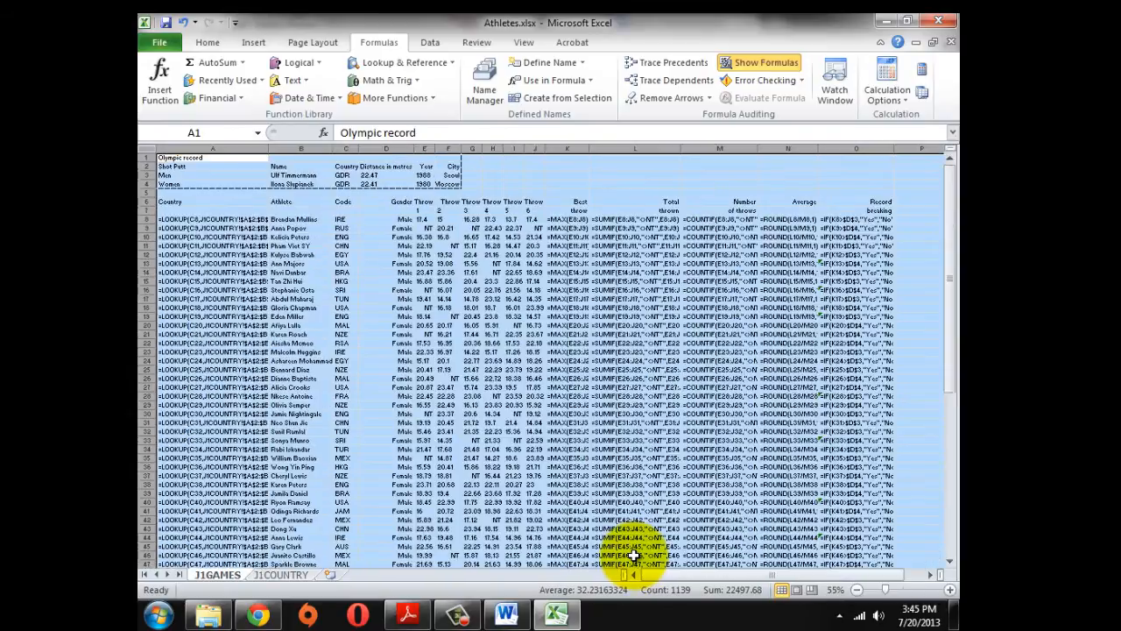
scroll(634, 554, "up", 3)
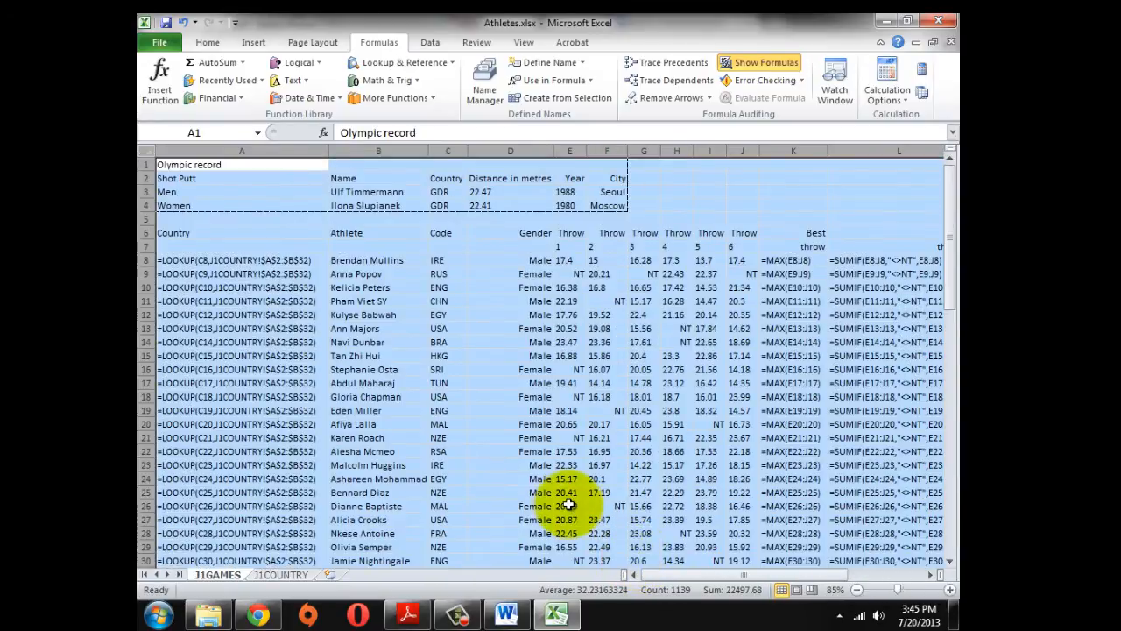
scroll(568, 502, "up", 1)
key("alt+Tab")
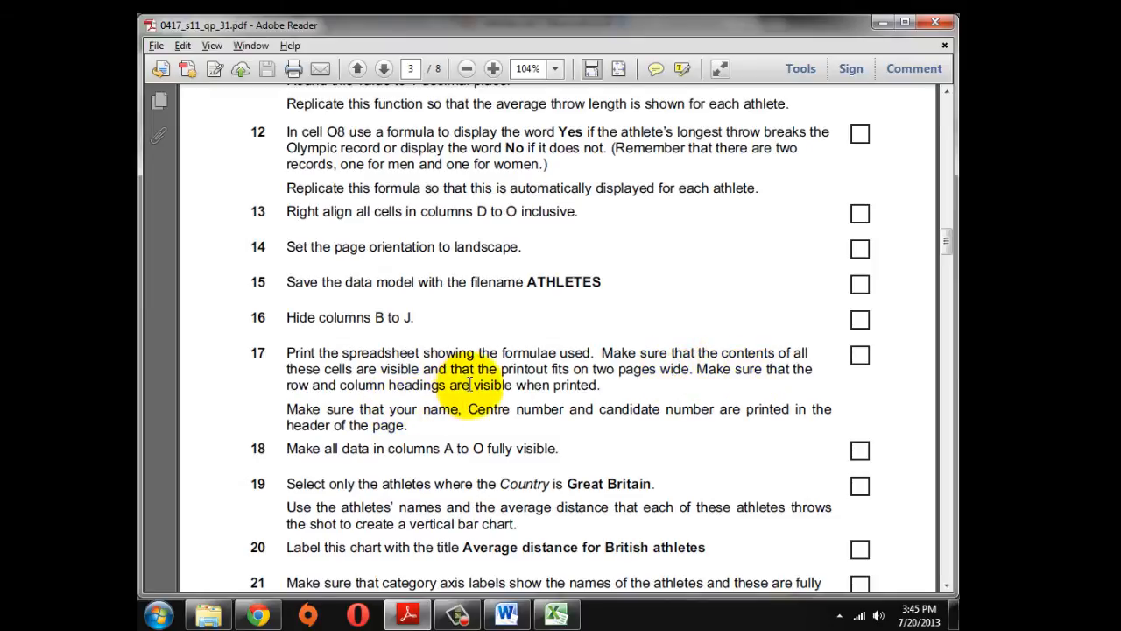
In Page Setup, scale the formula printout to fit 2 pages wide and open Print Preview
key("alt+Tab")
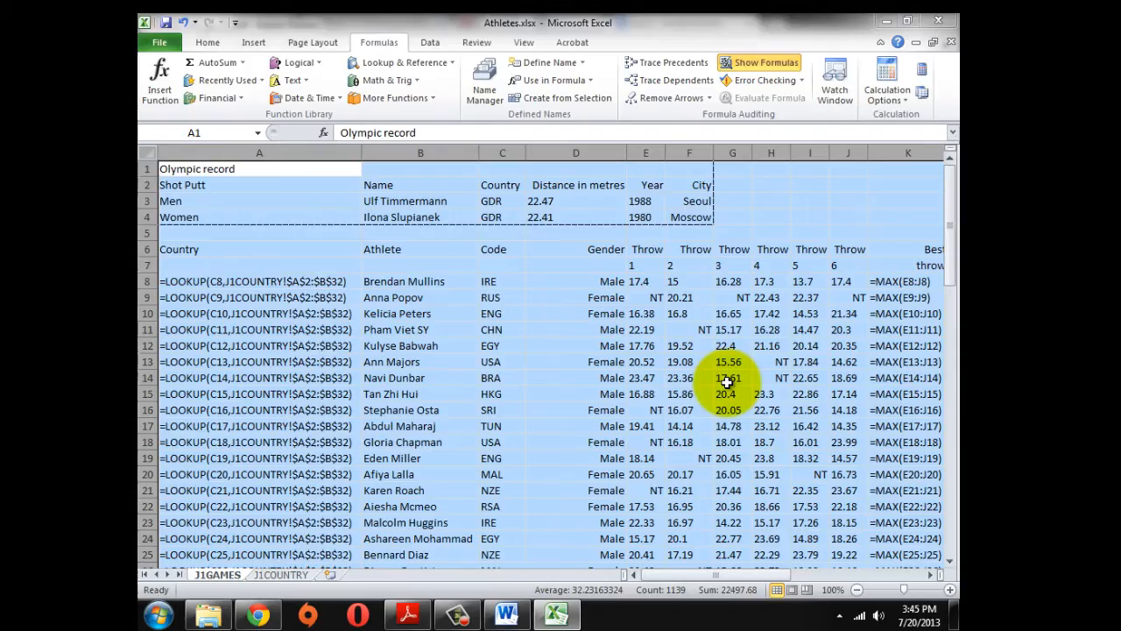
key("alt+Tab")
key("alt+Tab")
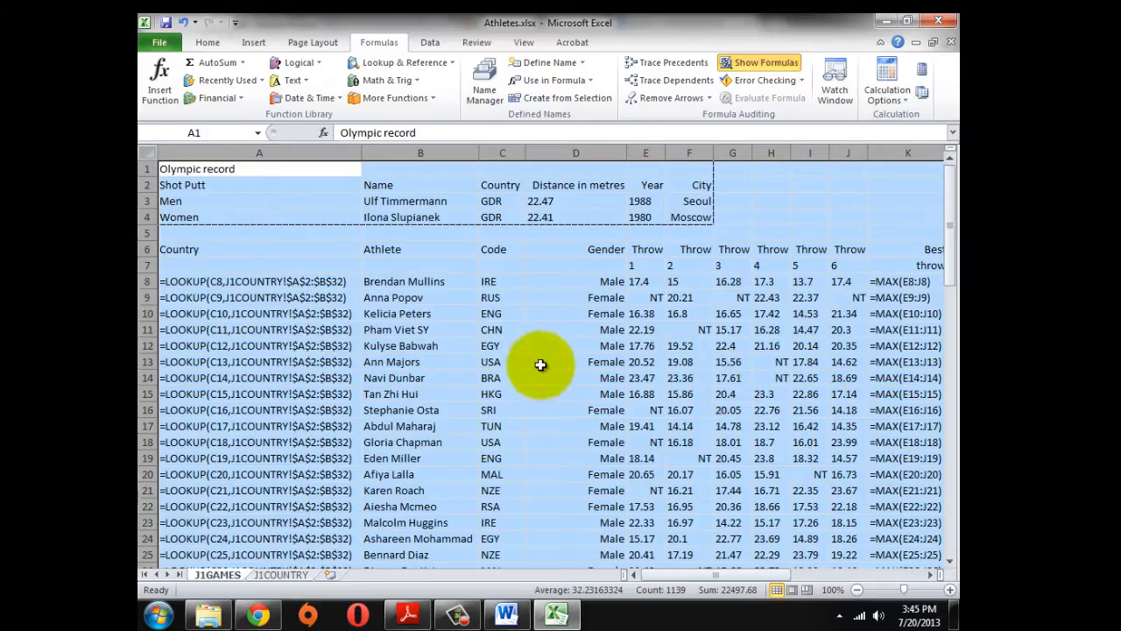
left_click(501, 361)
left_click(302, 42)
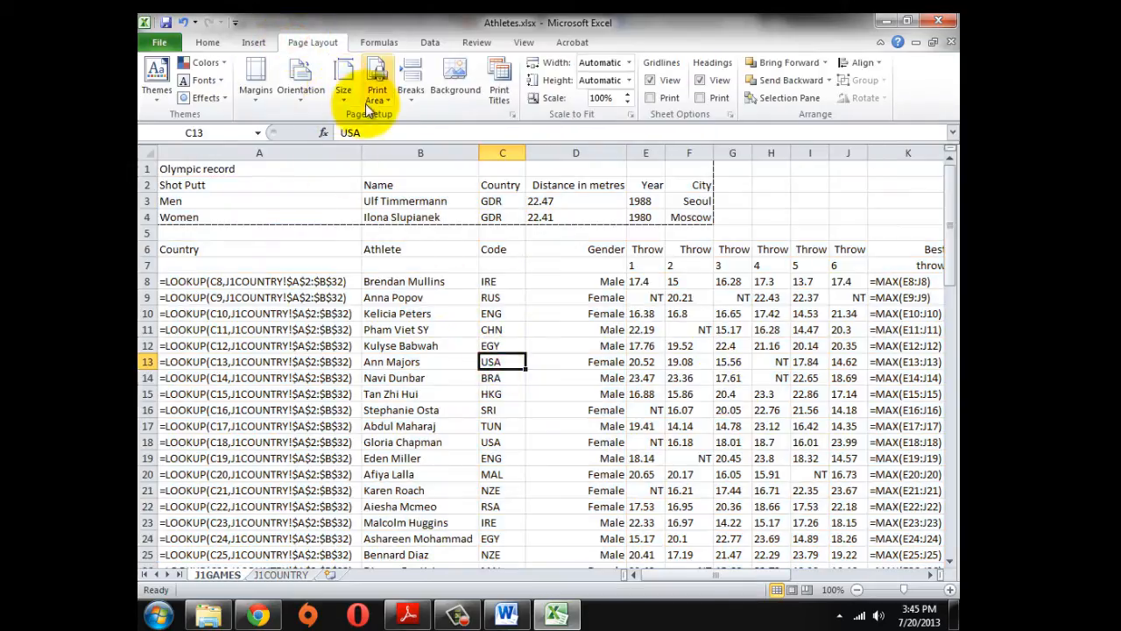
left_click(511, 114)
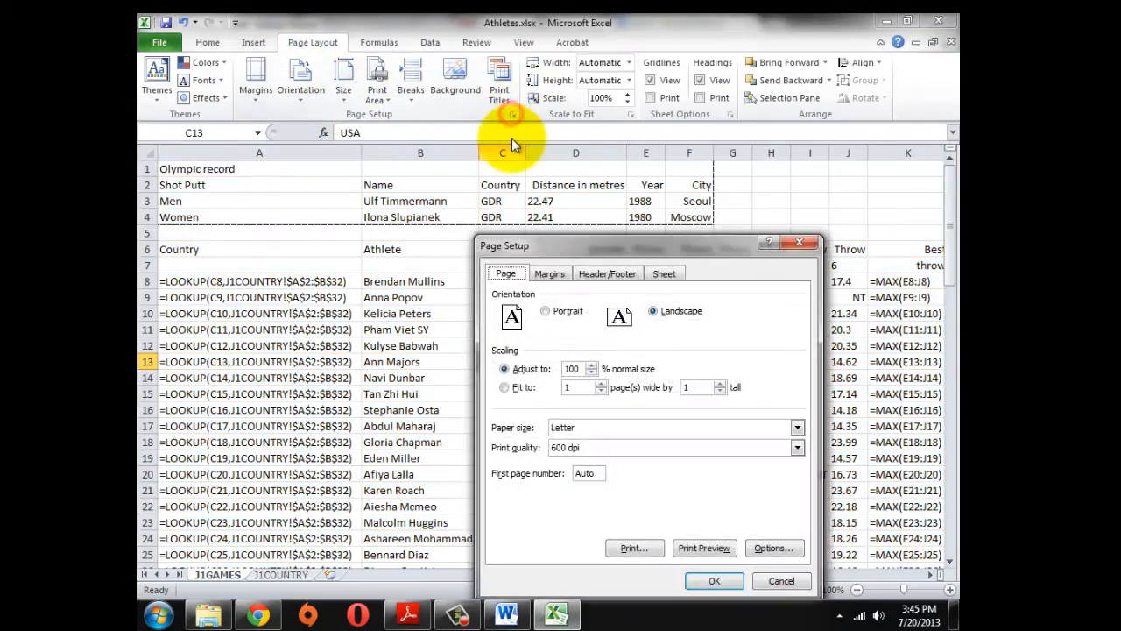
left_click_drag(590, 242, 526, 225)
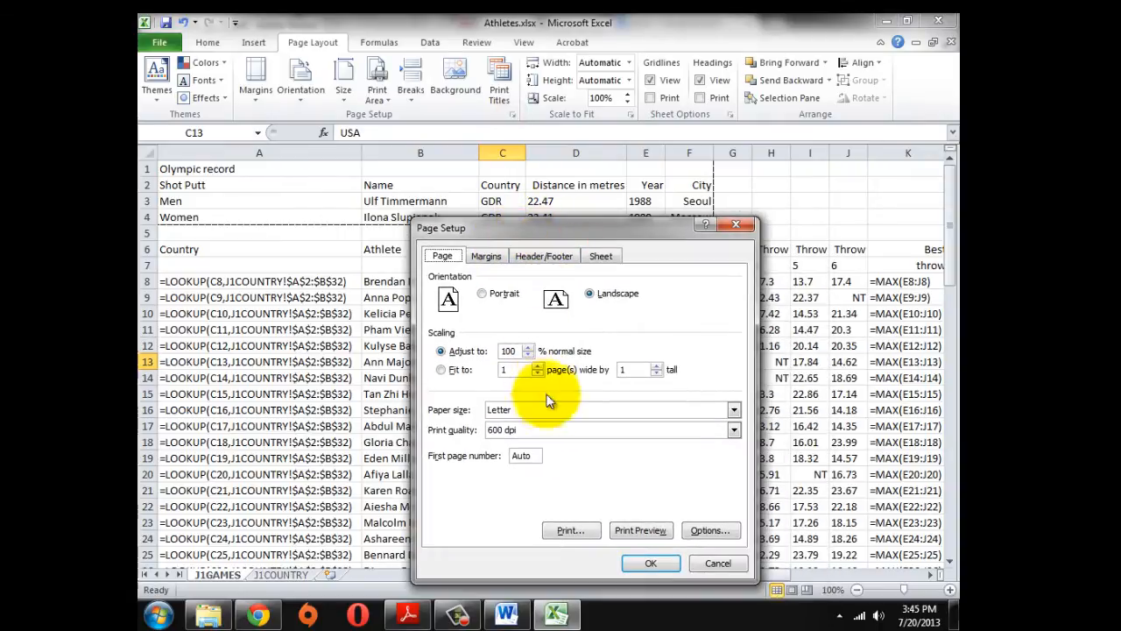
left_click(586, 373)
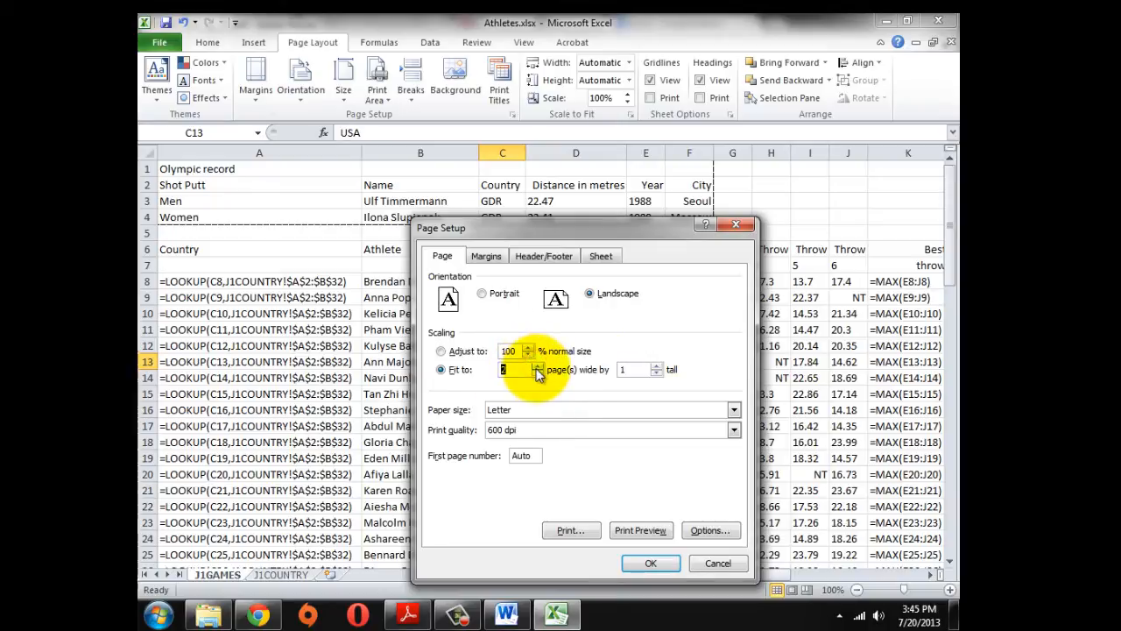
left_click(659, 364)
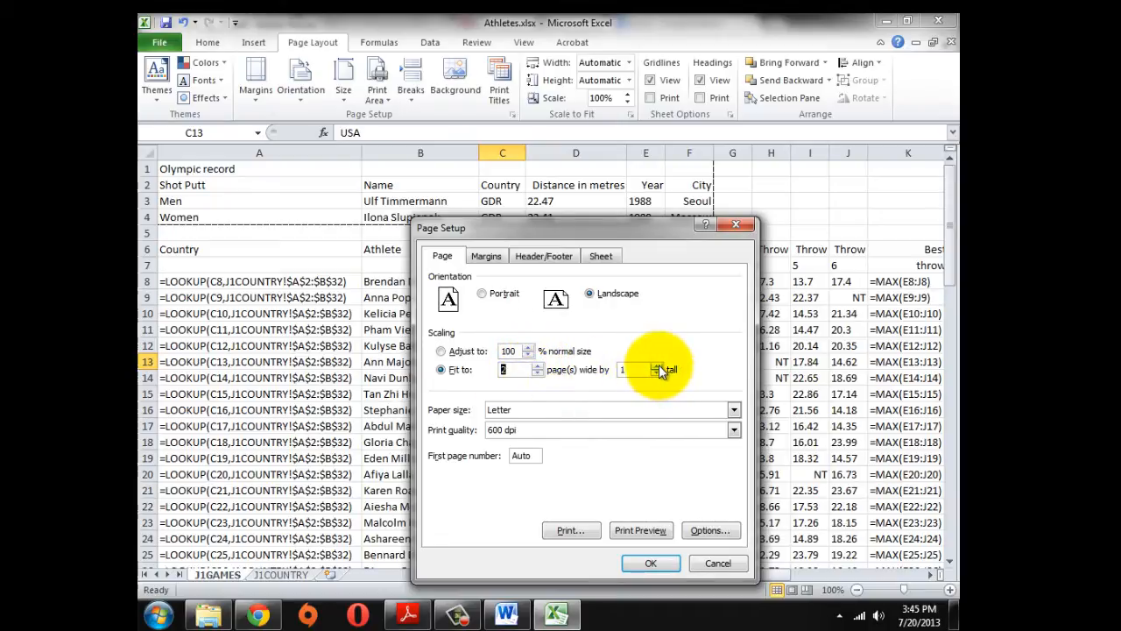
left_click(659, 364)
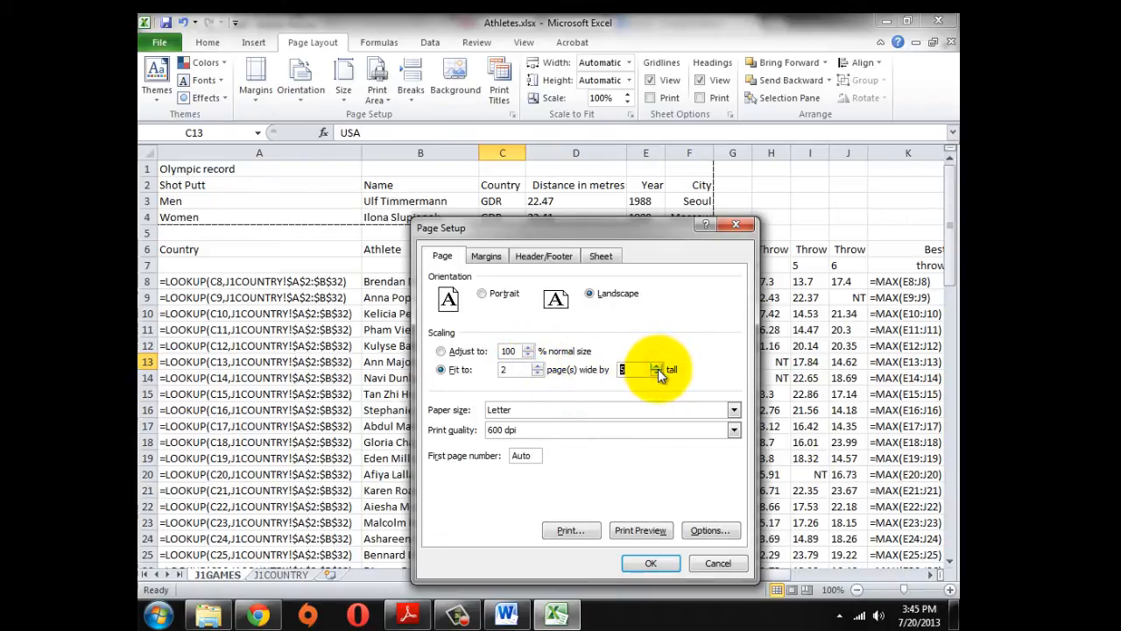
left_click(658, 367)
left_click(640, 530)
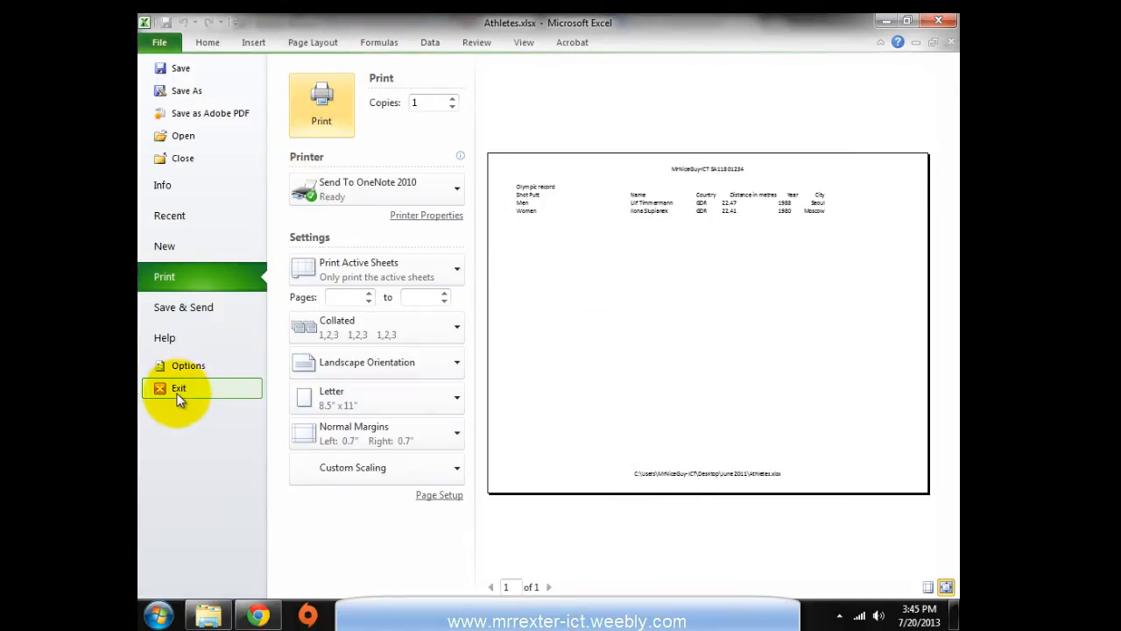
Close the print preview and choose Clear Print Area for J1GAMES on the Page Layout tab
left_click(525, 46)
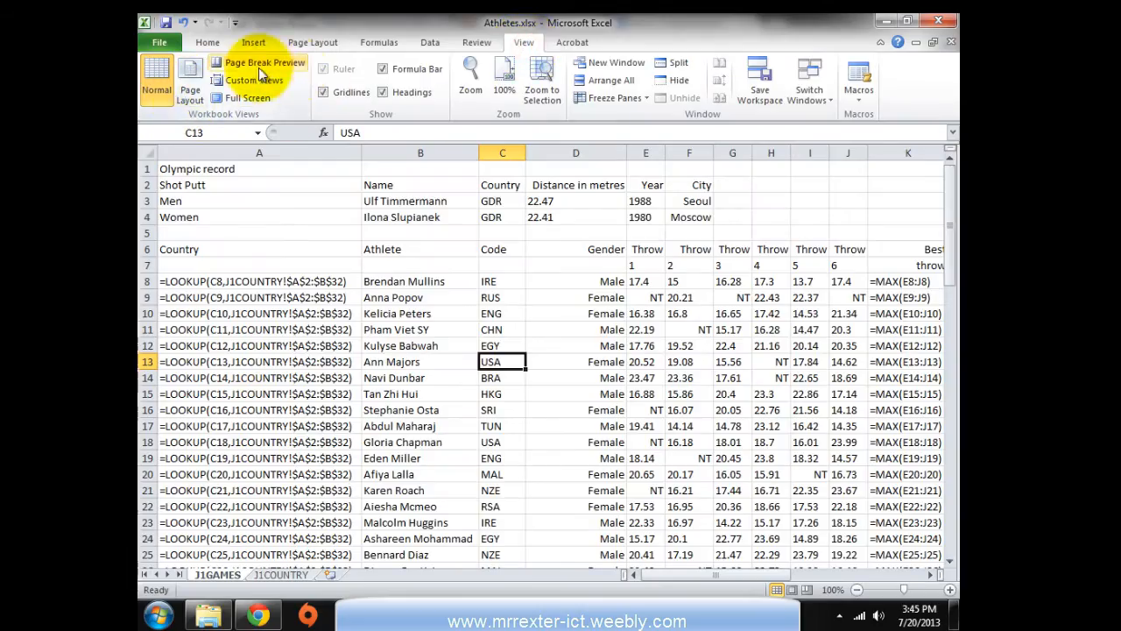
left_click(207, 44)
left_click(308, 42)
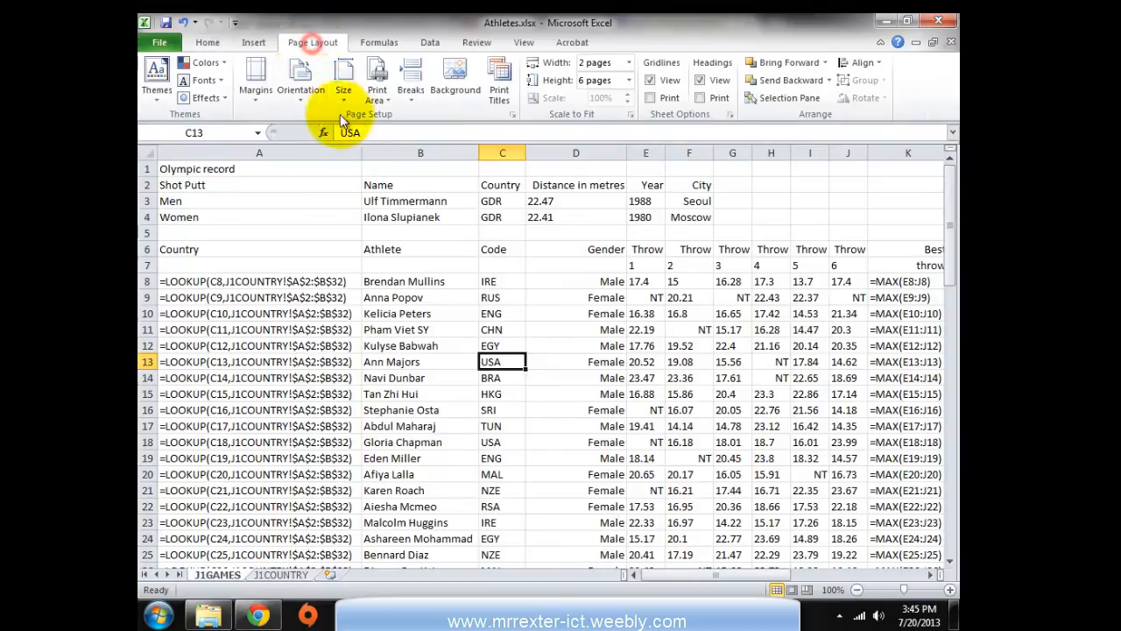
left_click(390, 105)
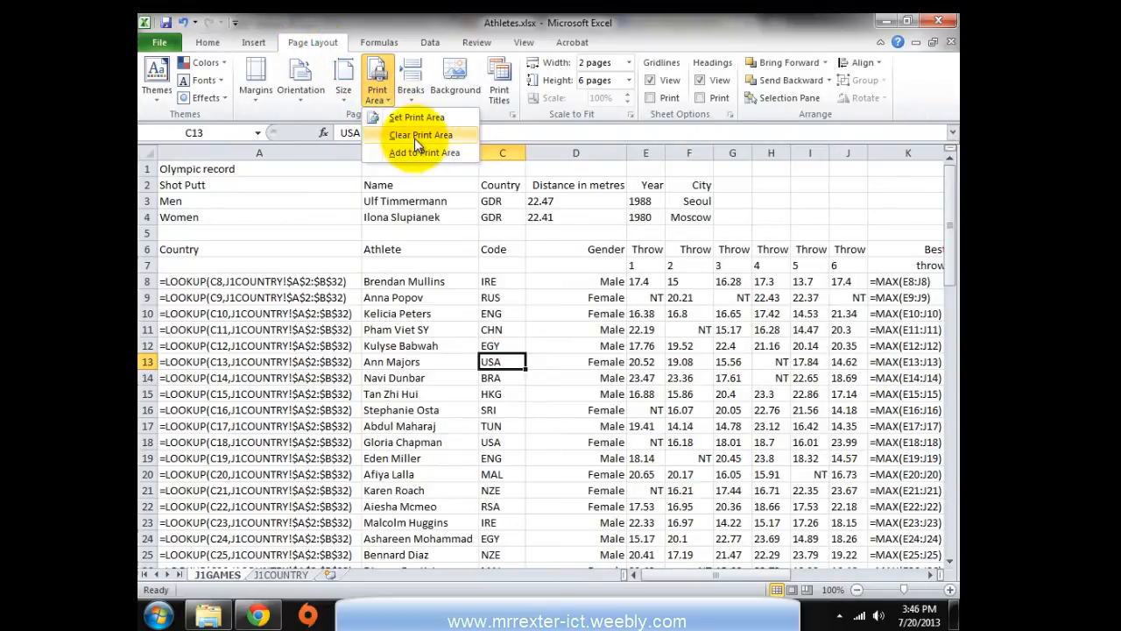
left_click(417, 136)
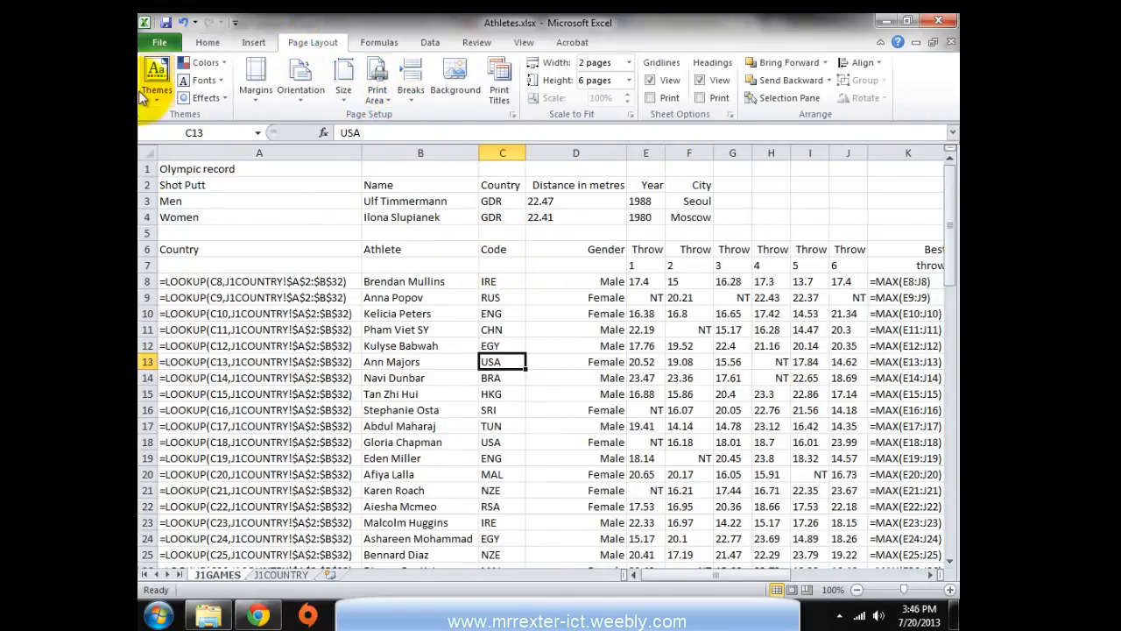
Page through the six-page formula printout preview, then close it and switch to Adobe Reader
left_click(514, 114)
left_click(640, 529)
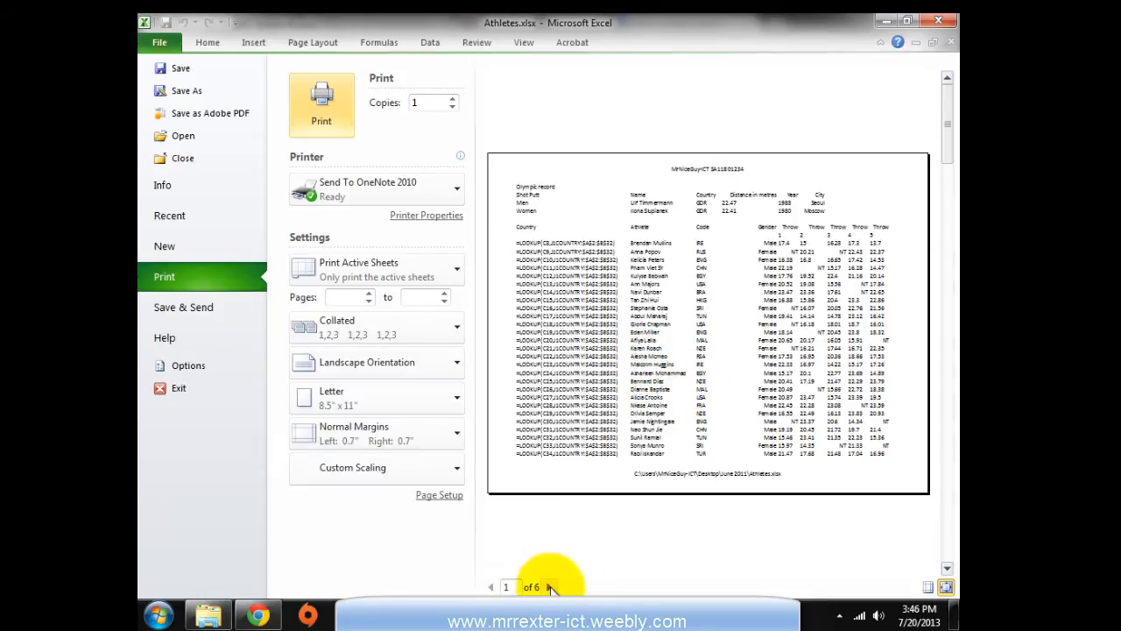
left_click(550, 586)
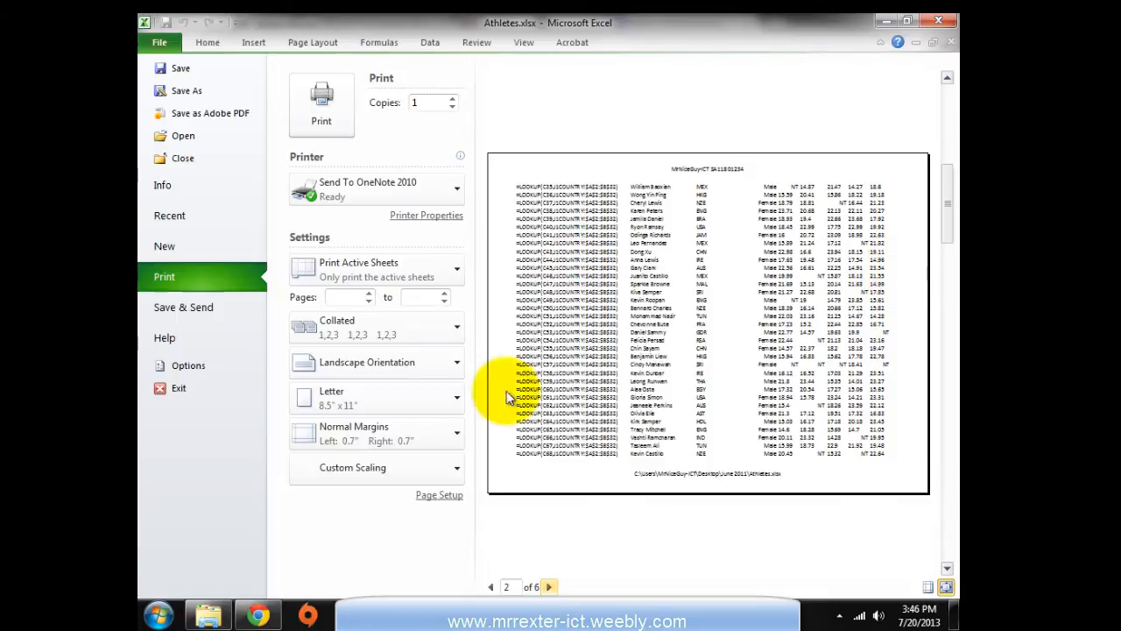
left_click(492, 586)
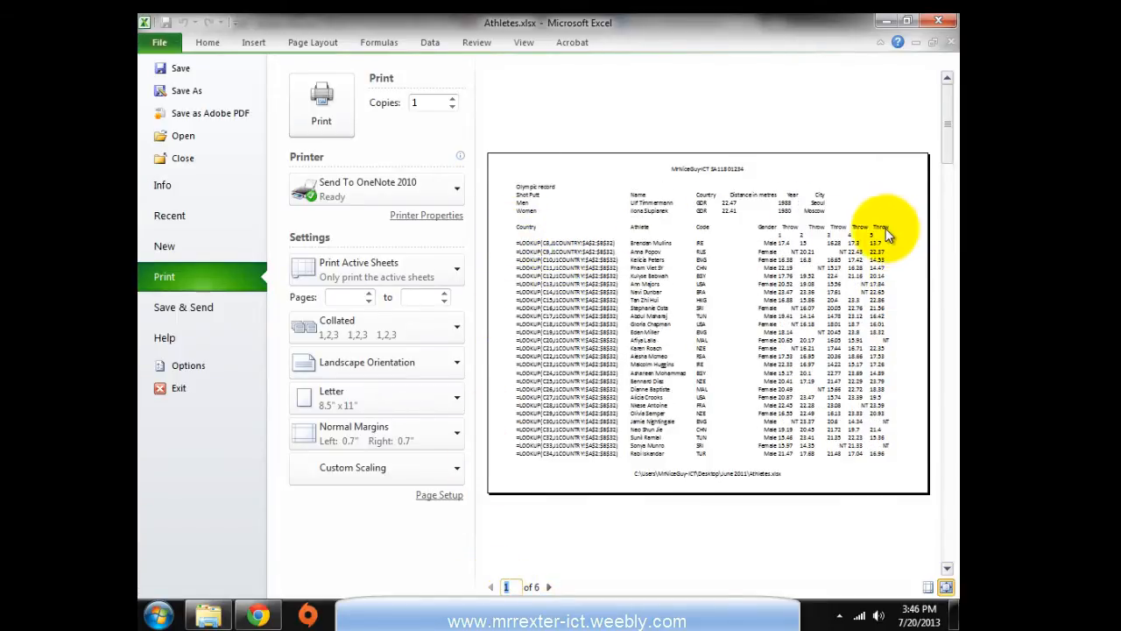
left_click(550, 587)
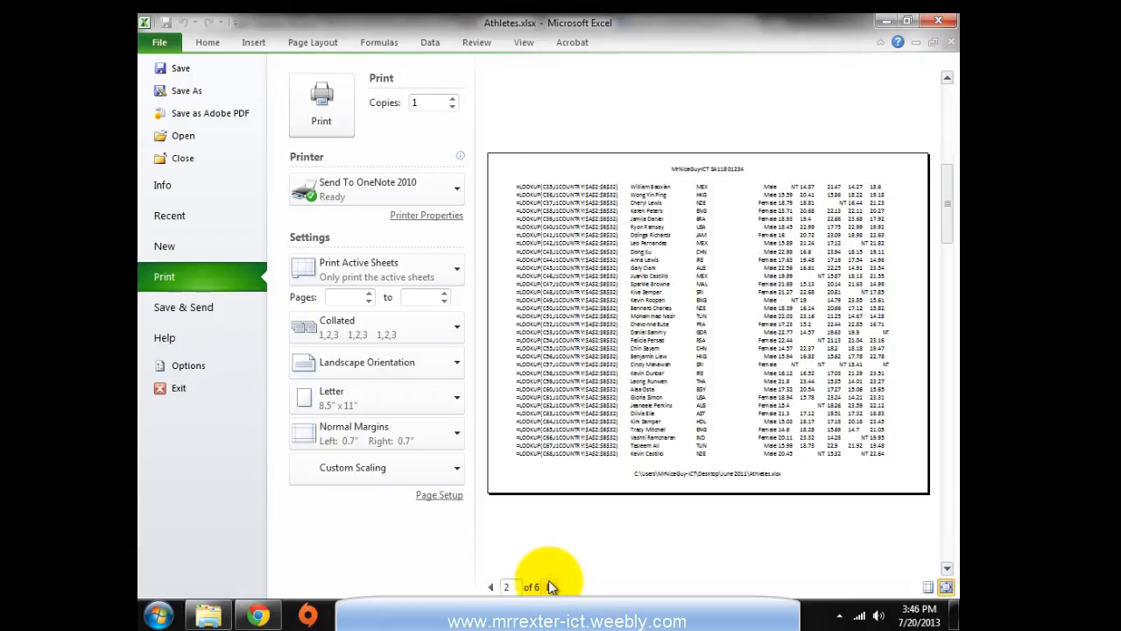
left_click(551, 586)
left_click(550, 587)
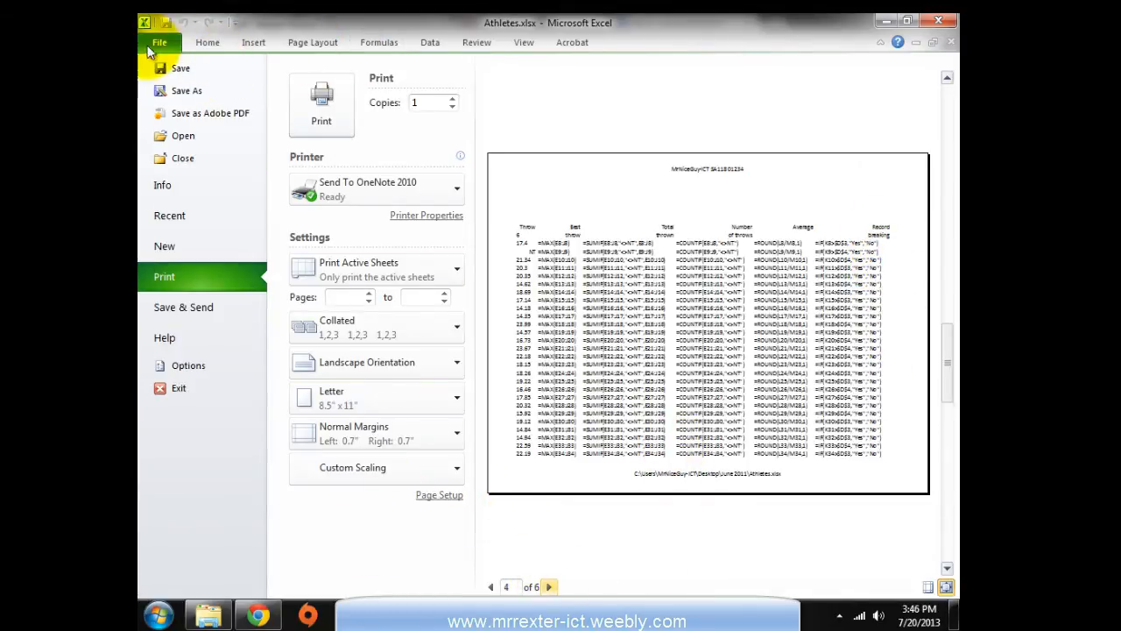
left_click(207, 42)
key("alt+Tab")
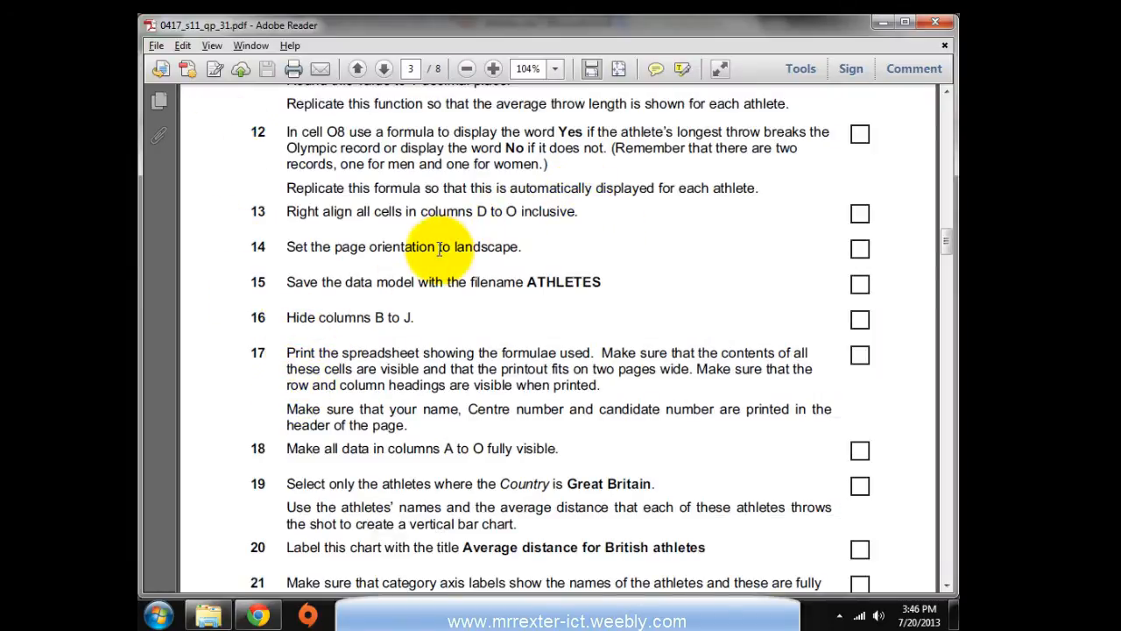
Scroll the PDF to task 17's printing requirements, then switch back to Excel
scroll(408, 346, "down", 1)
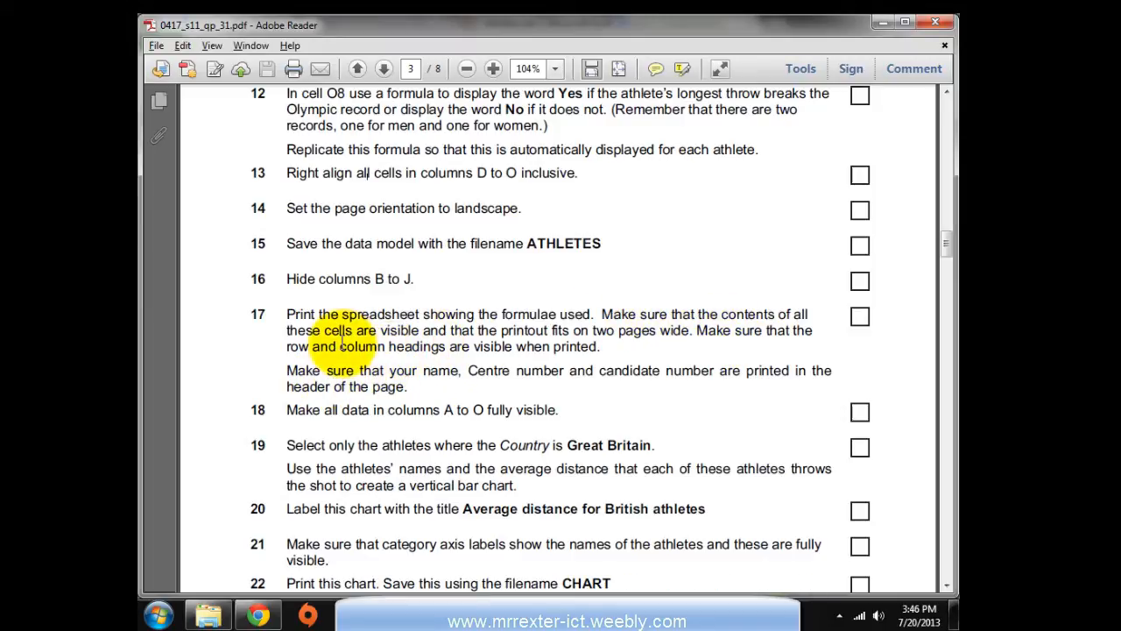
key("alt+Tab")
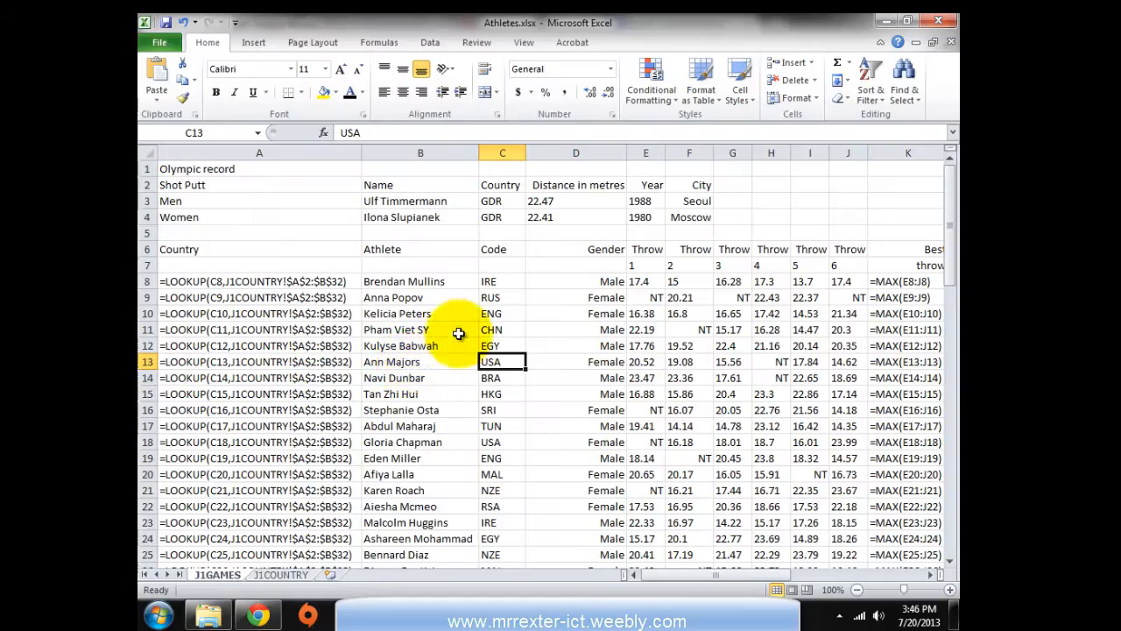
left_click(497, 114)
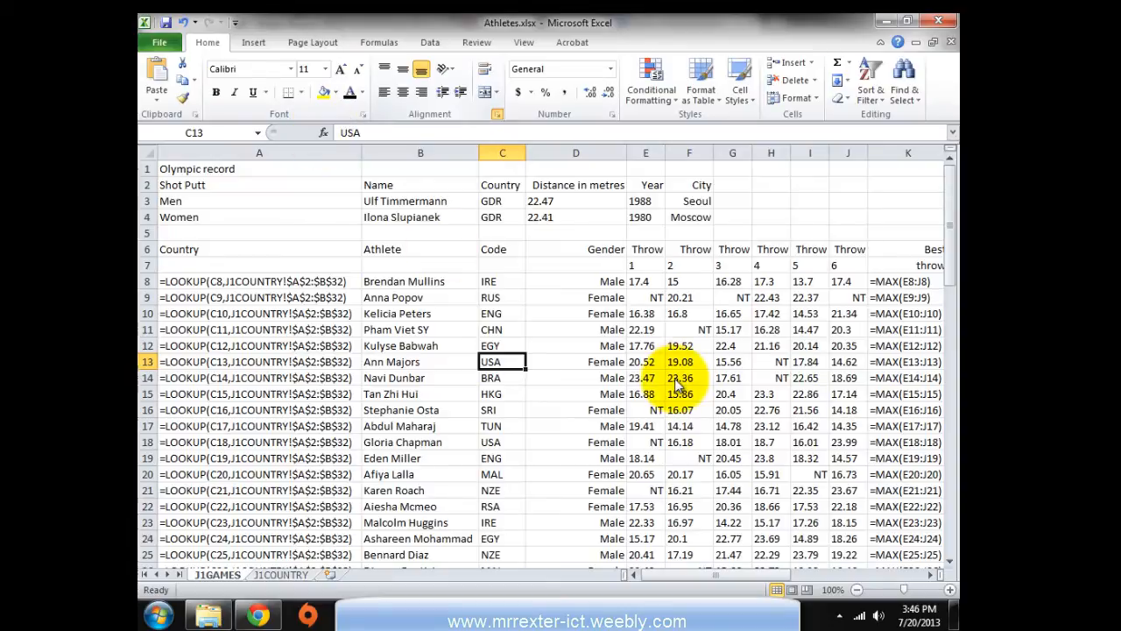
key("ctrl+1")
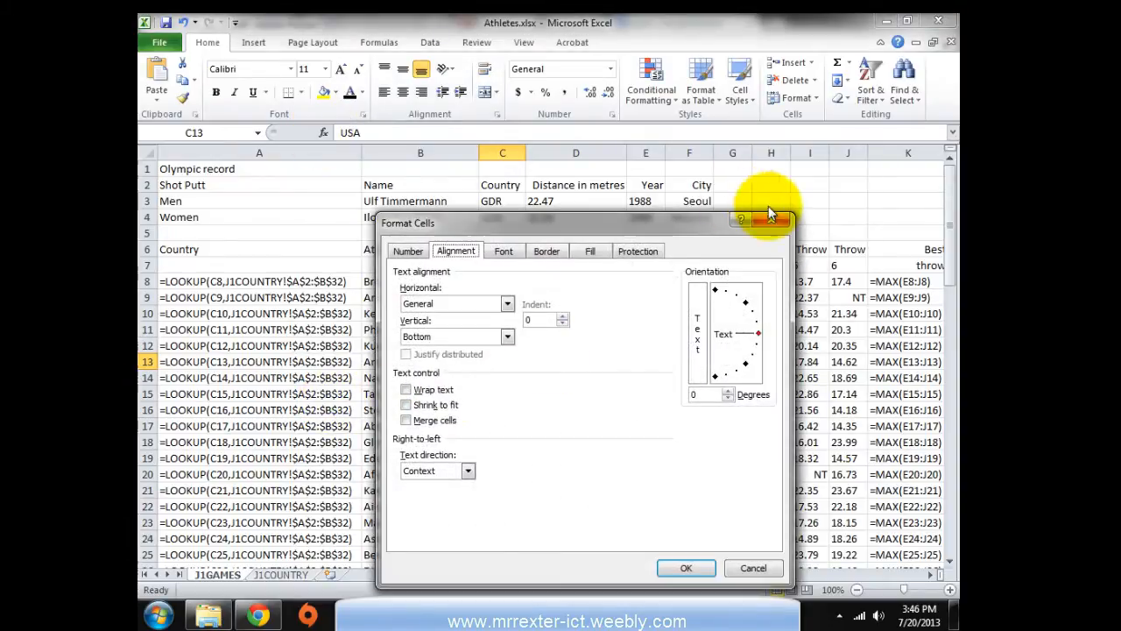
key("Escape")
left_click(311, 40)
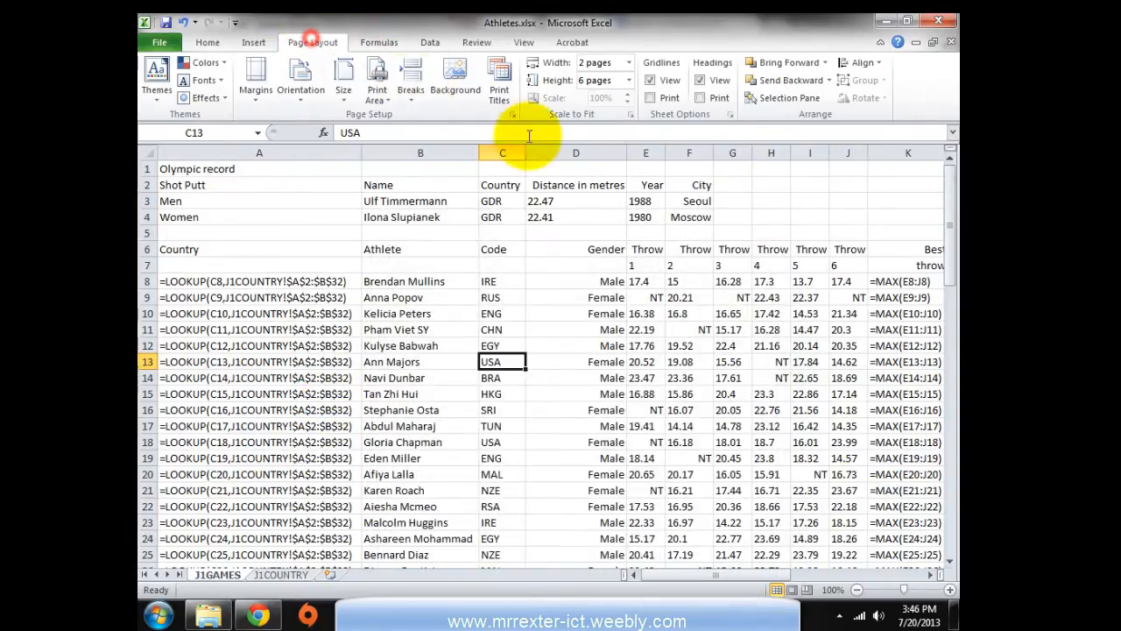
left_click(512, 115)
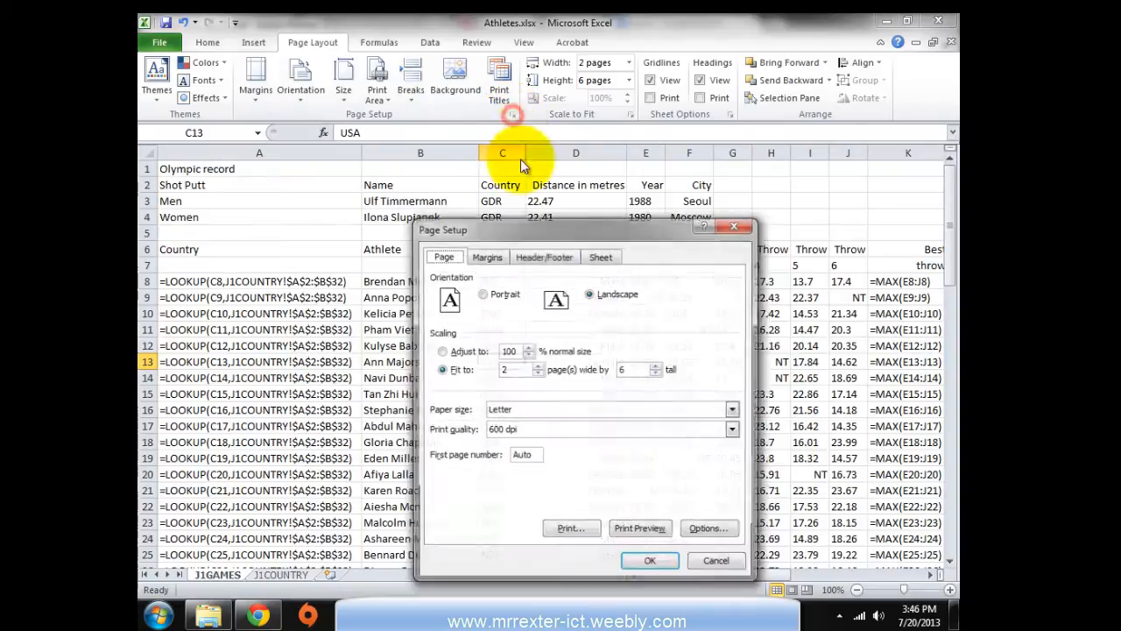
Tick Row and column headings in Page Setup and preview the printout with headings
left_click(603, 257)
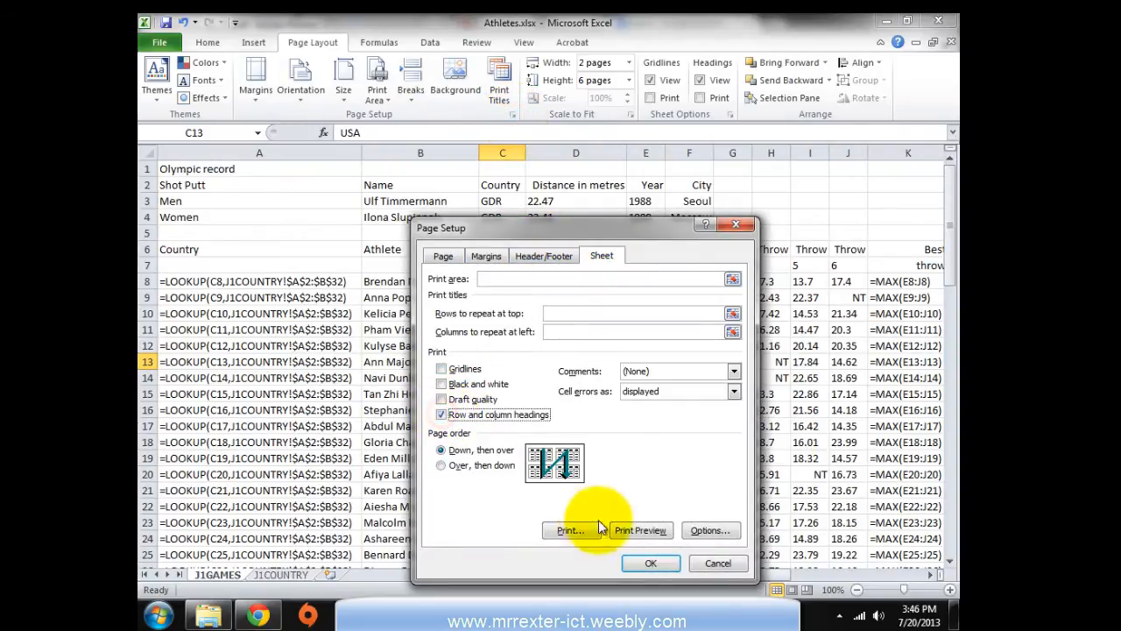
left_click(640, 530)
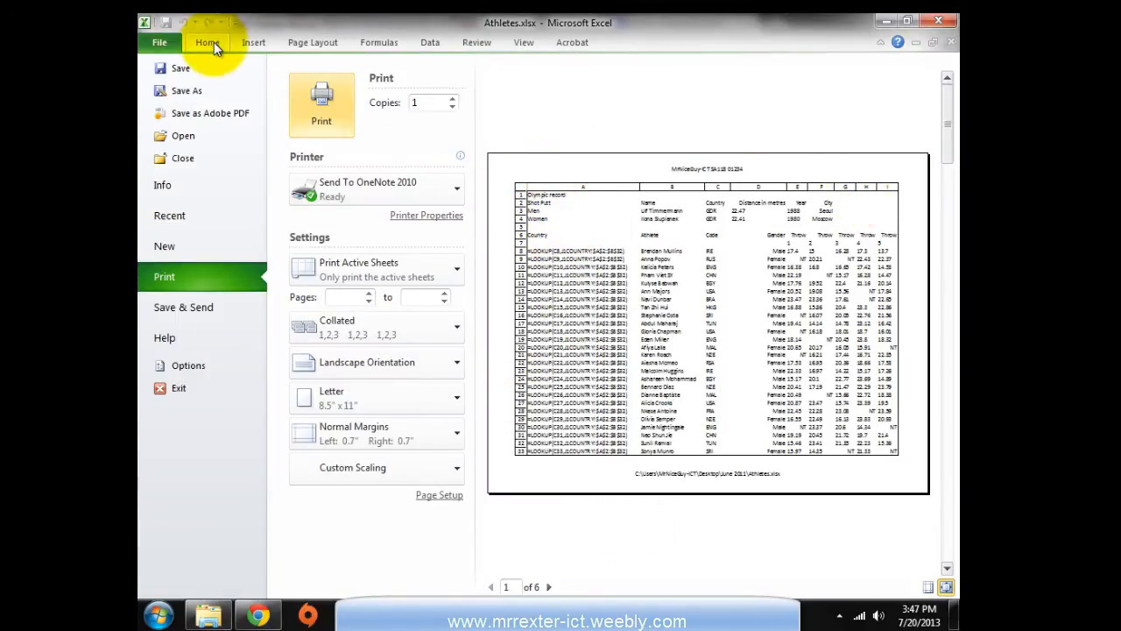
Compare task 17 with the preview, close the preview, and end on the J1GAMES worksheet
key("alt+Tab")
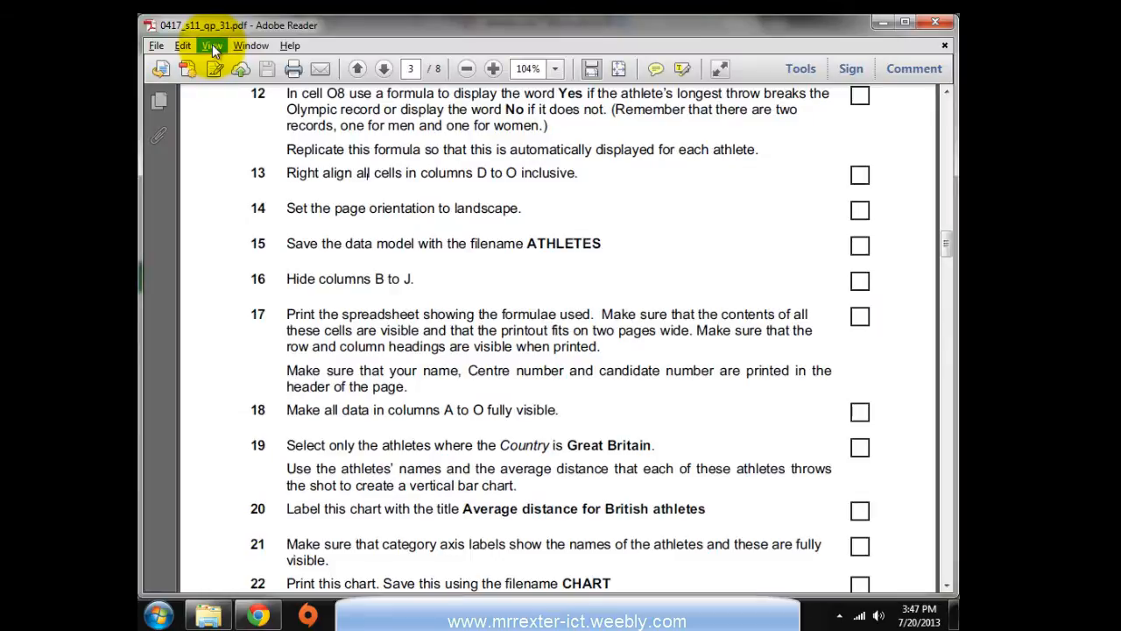
key("alt+Tab")
key("alt+Tab")
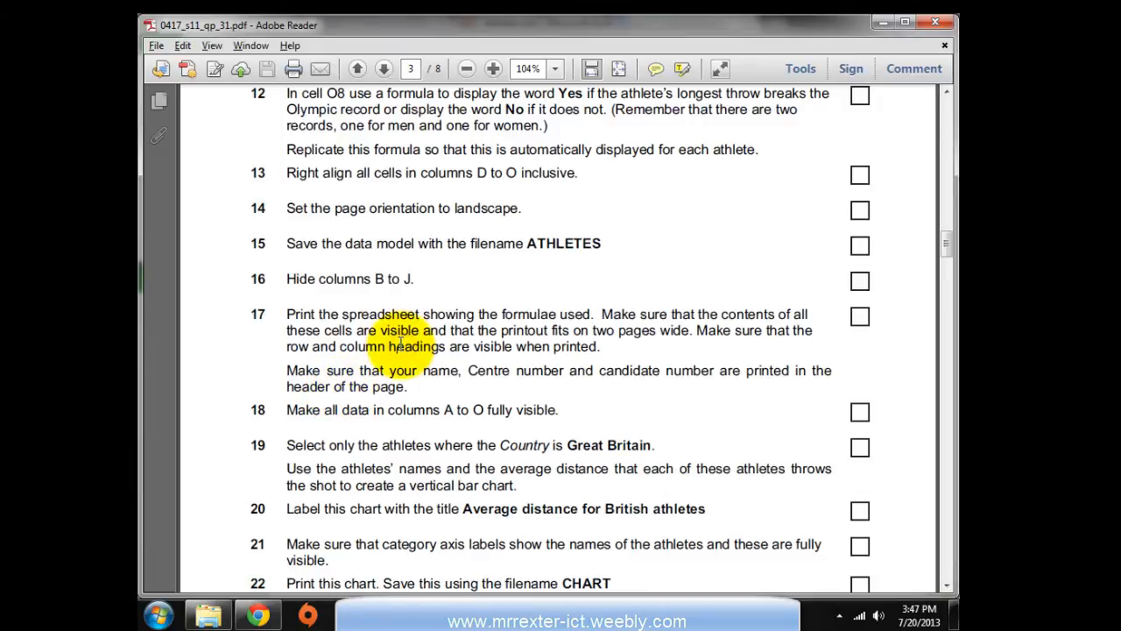
key("alt+Tab")
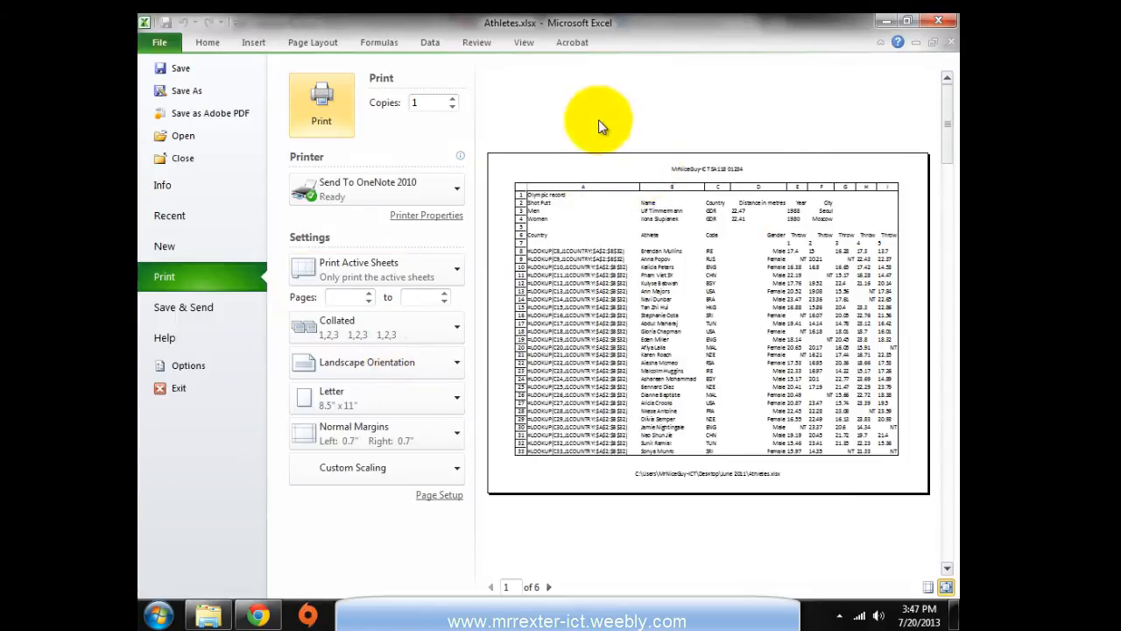
left_click(213, 45)
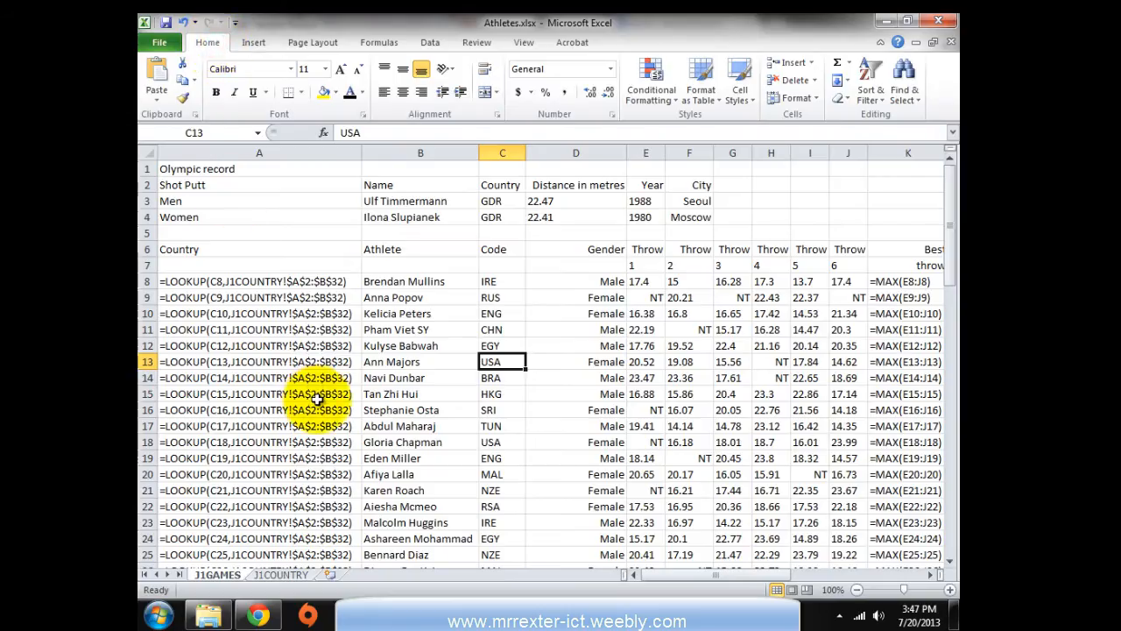
key("alt+Tab")
key("alt+Tab")
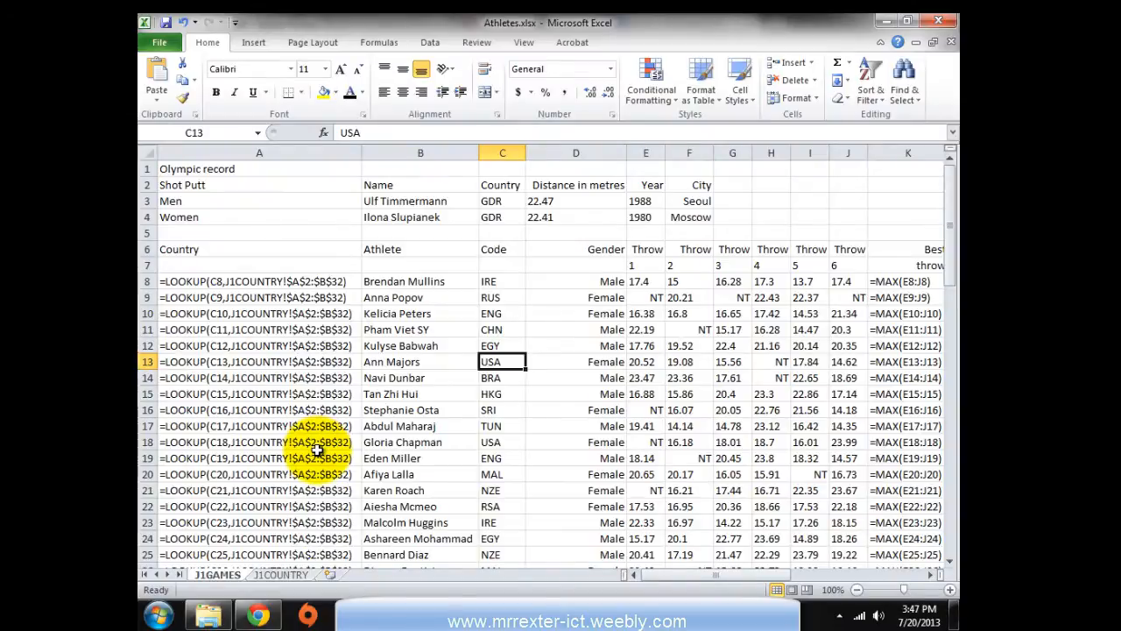
key("alt+Tab")
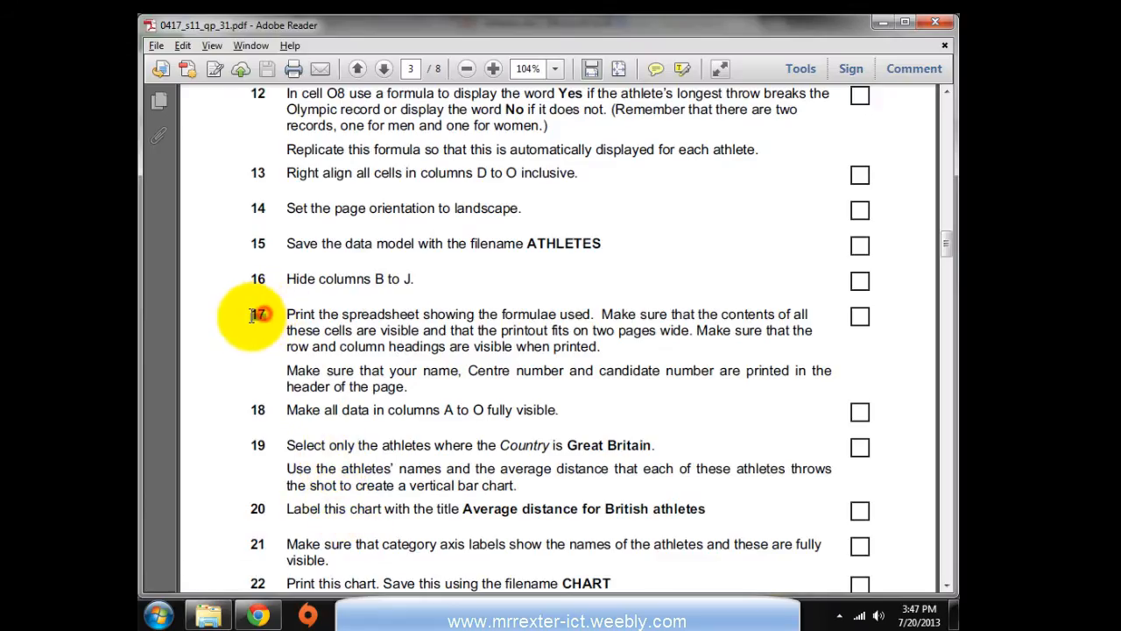
key("alt+Tab")
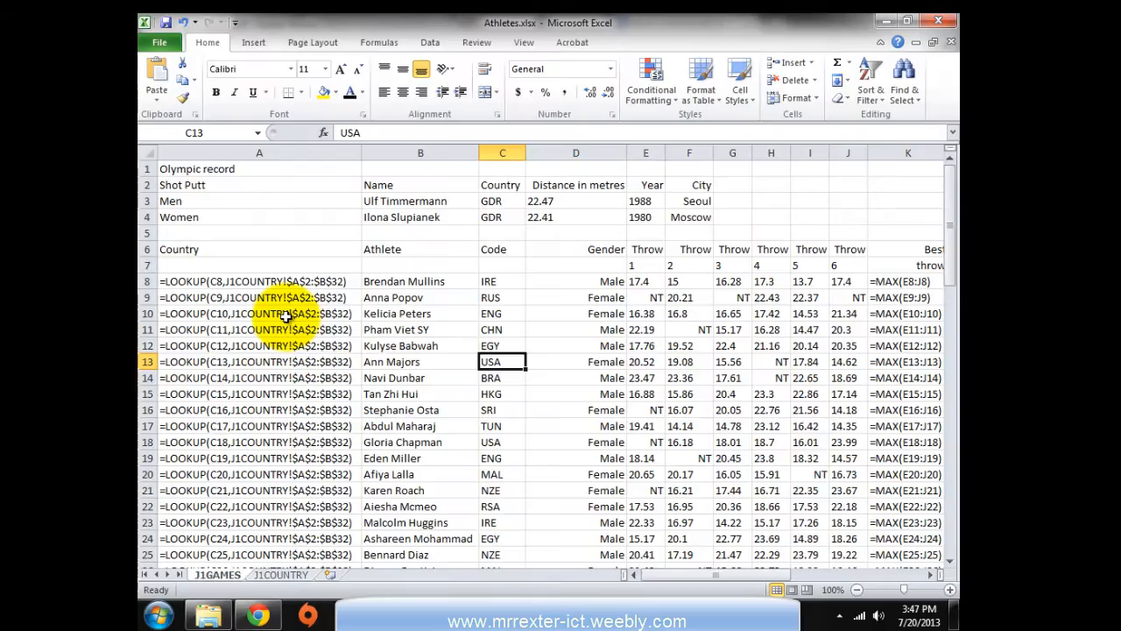
Make a copy of the J1GAMES sheet and rename the copy to 17
right_click(220, 575)
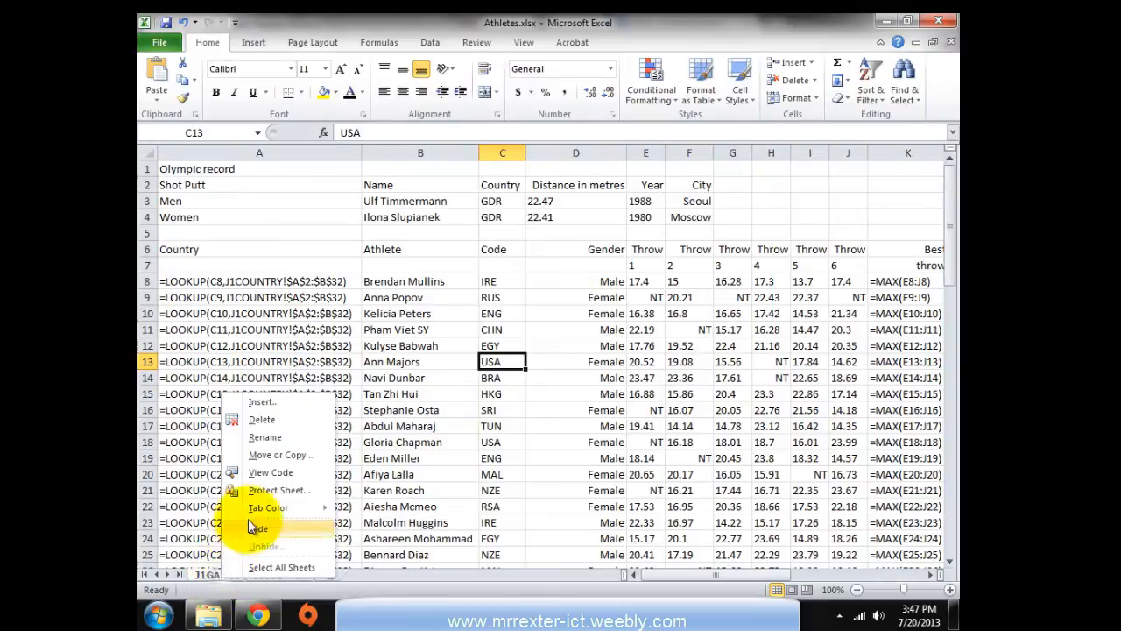
left_click(275, 456)
left_click(175, 517)
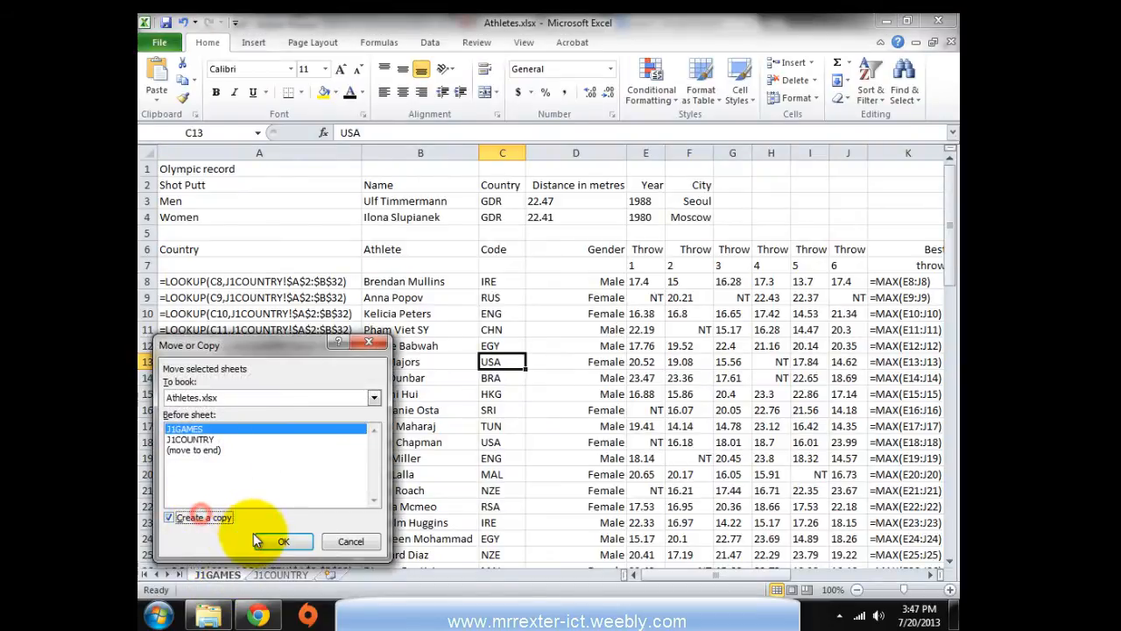
left_click(267, 542)
right_click(227, 573)
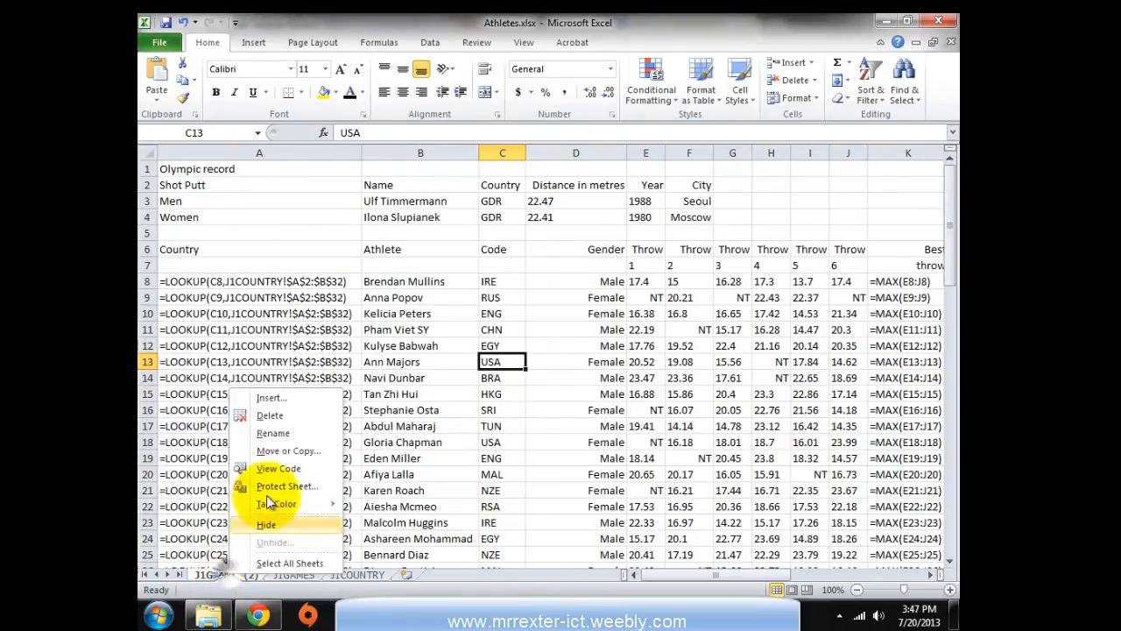
left_click(274, 436)
type("17")
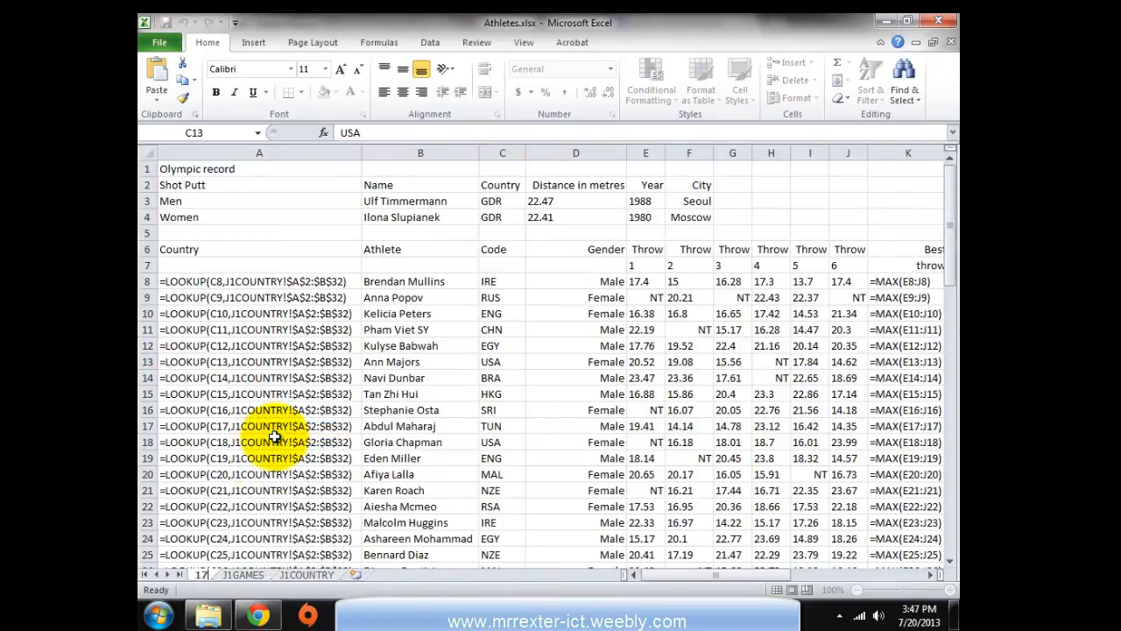
left_click(274, 436)
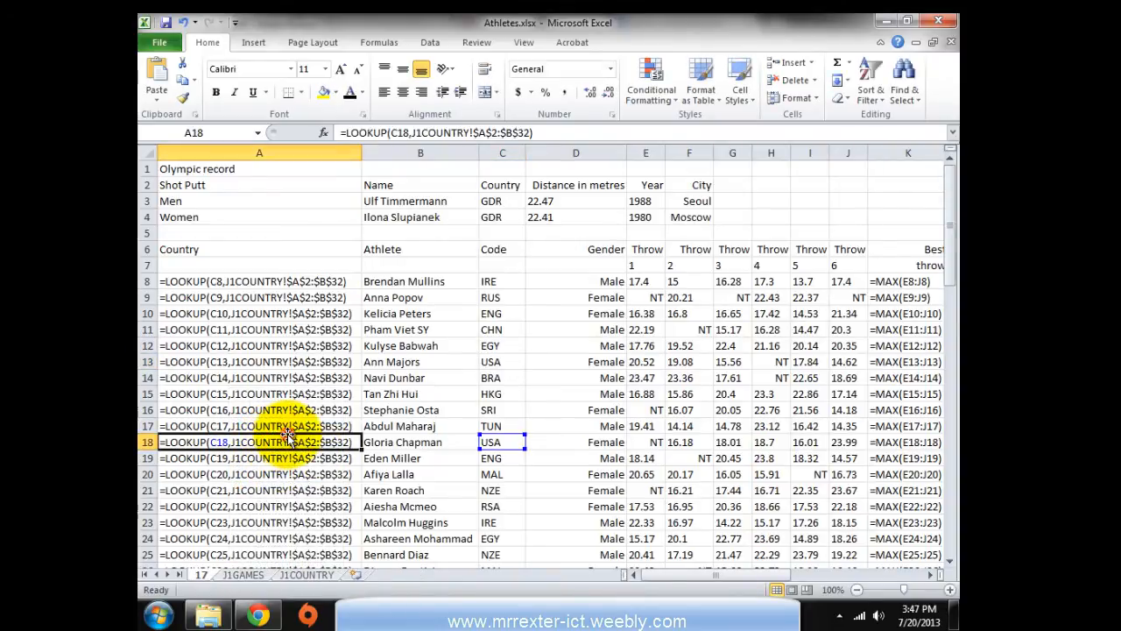
left_click(574, 377)
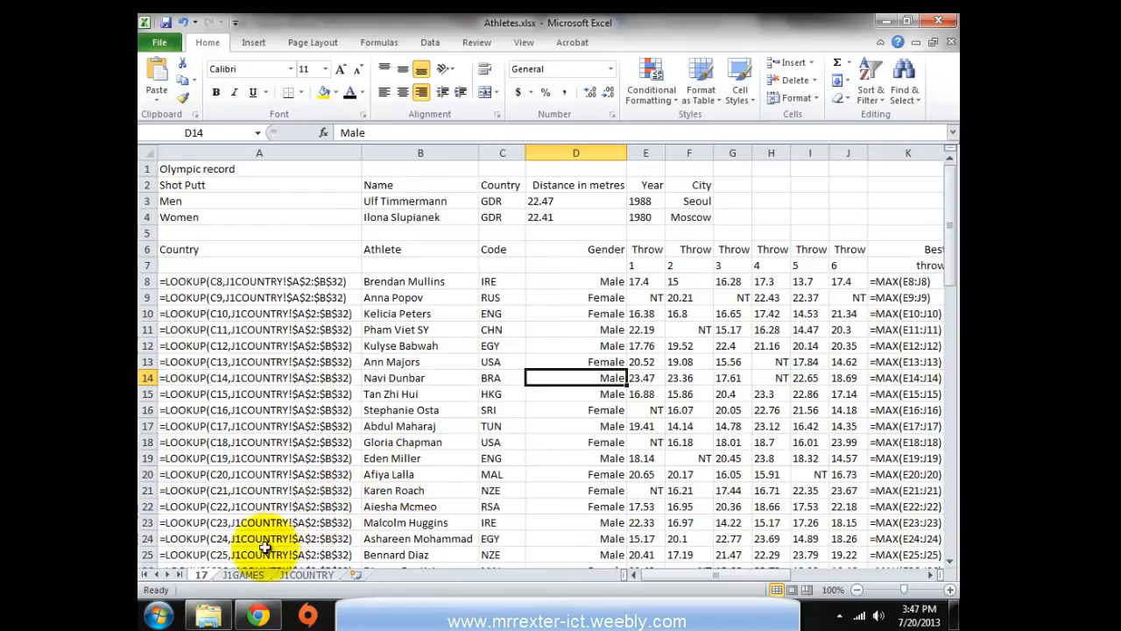
Check the country lookup formulas in A21 and A18, go to J1GAMES, then read the next tasks in the PDF
left_click(255, 486)
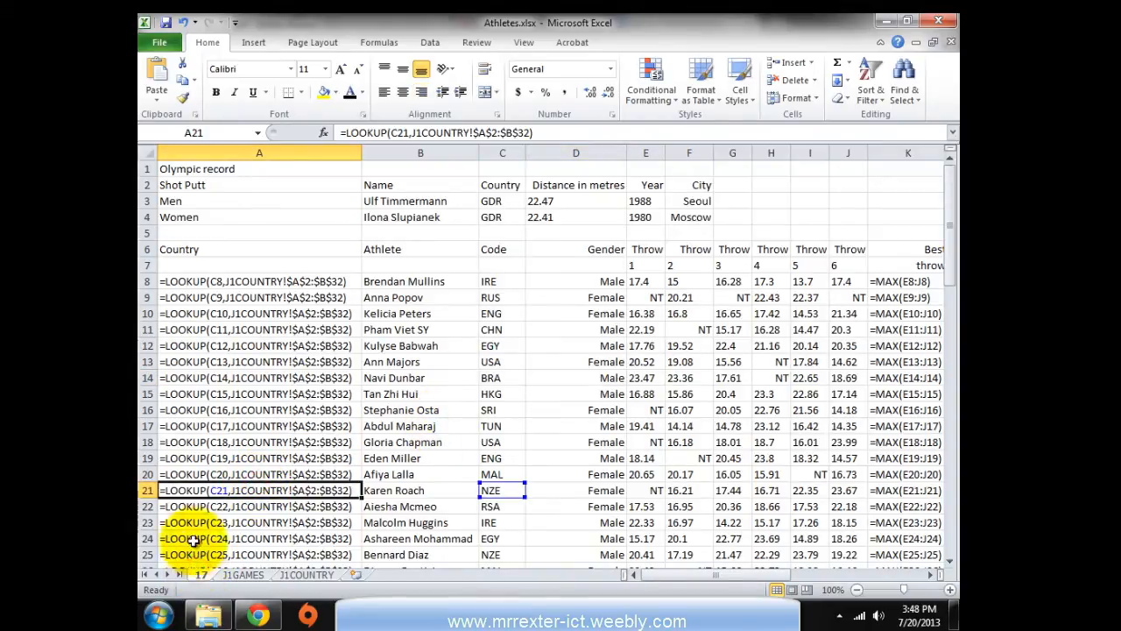
left_click(217, 443)
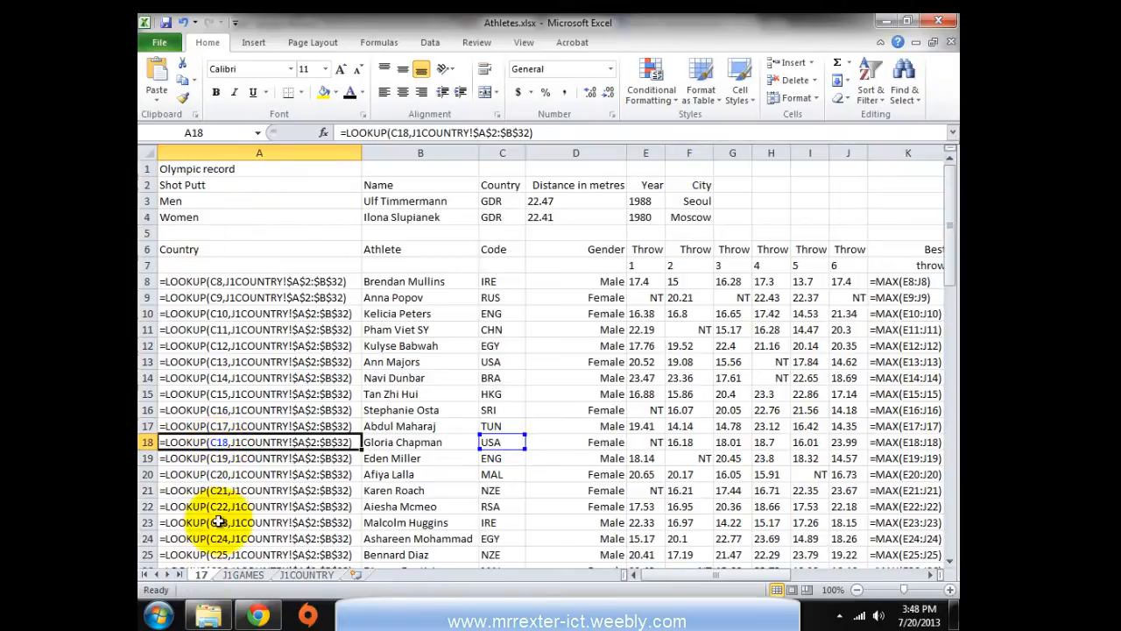
left_click(246, 575)
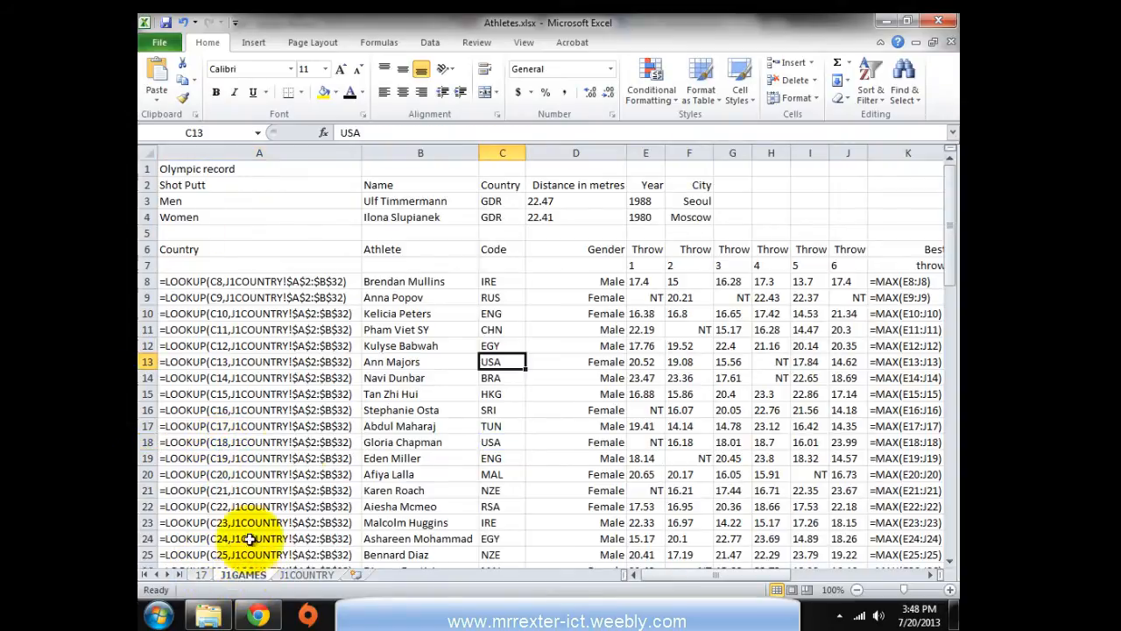
key("alt+Tab")
scroll(409, 423, "down", 1)
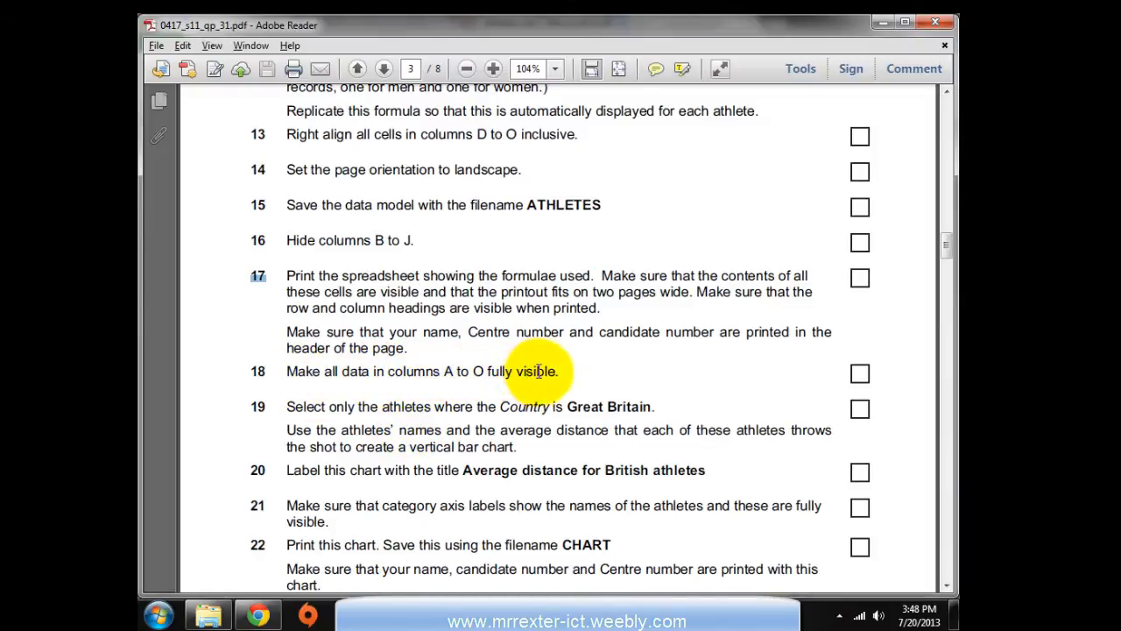
key("alt+Tab")
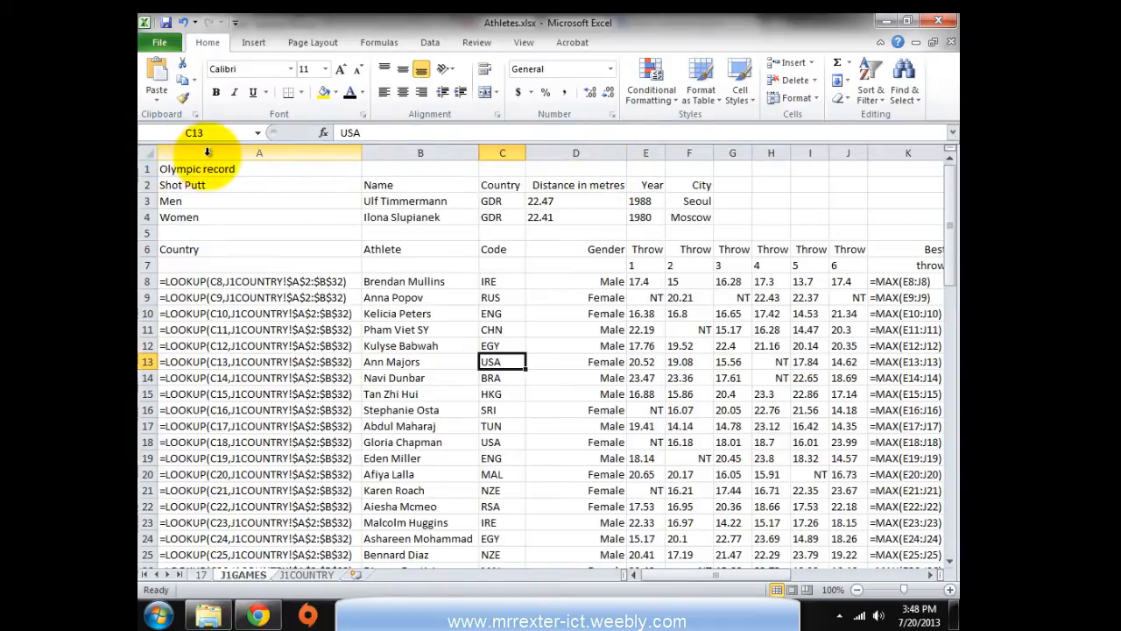
left_click_drag(208, 153, 771, 118)
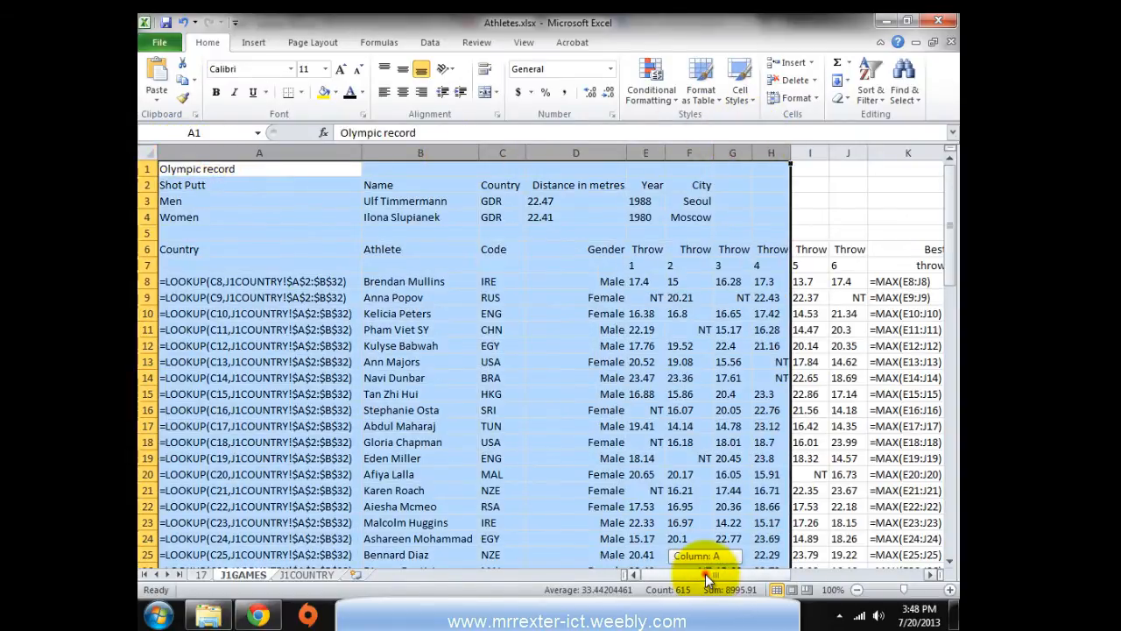
left_click_drag(708, 578, 817, 569)
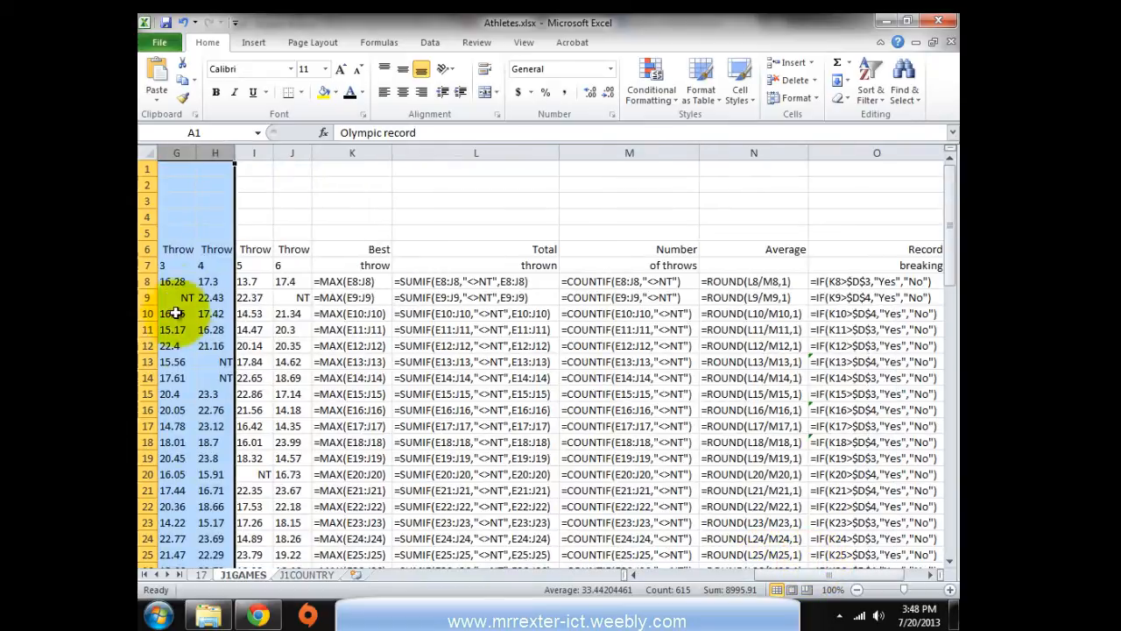
left_click(146, 153)
right_click(288, 151)
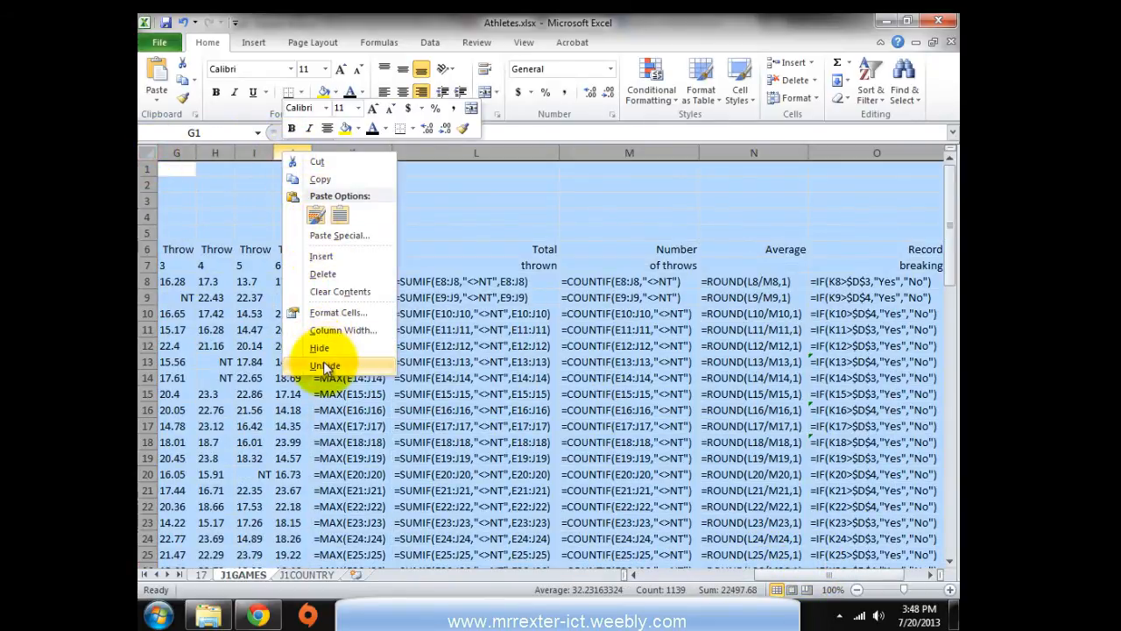
left_click(322, 366)
left_click(370, 395)
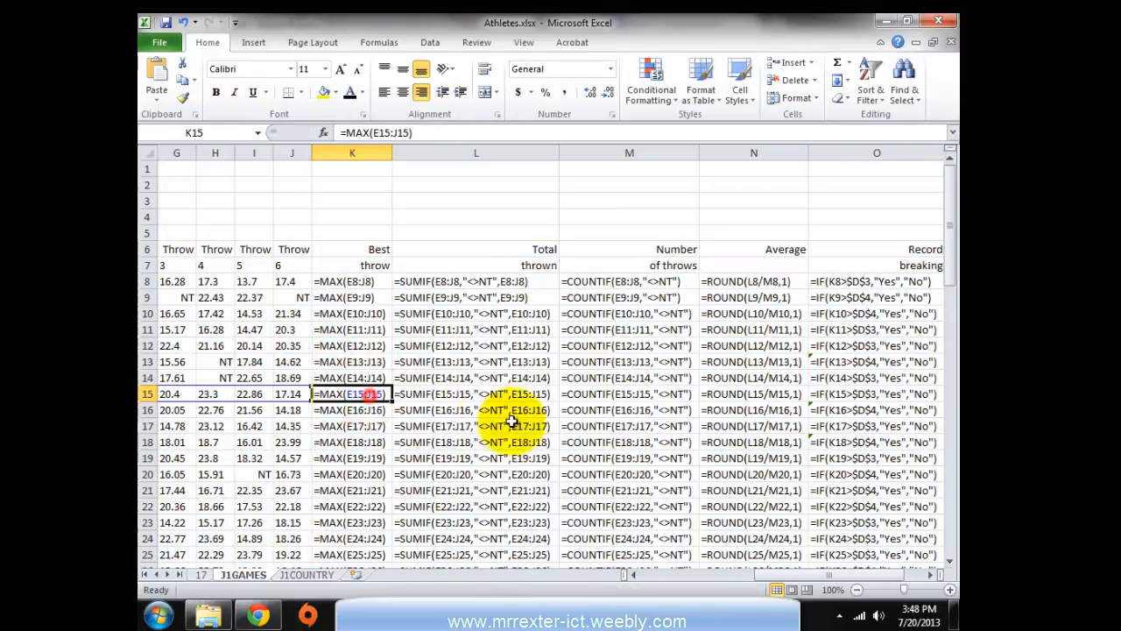
left_click_drag(812, 573, 700, 575)
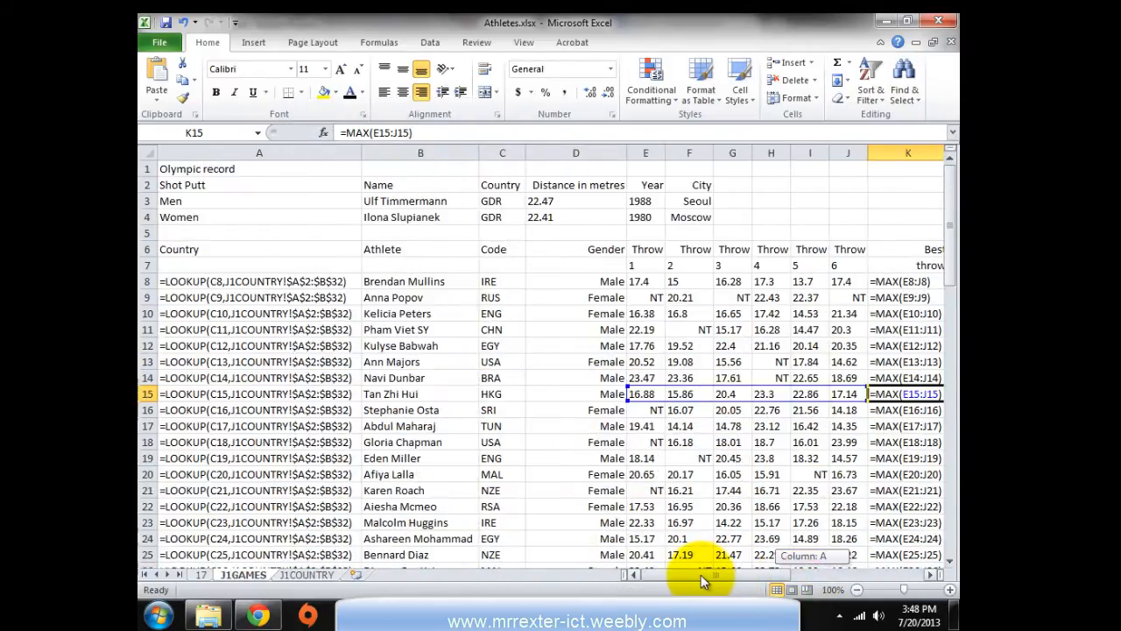
key("alt+Tab")
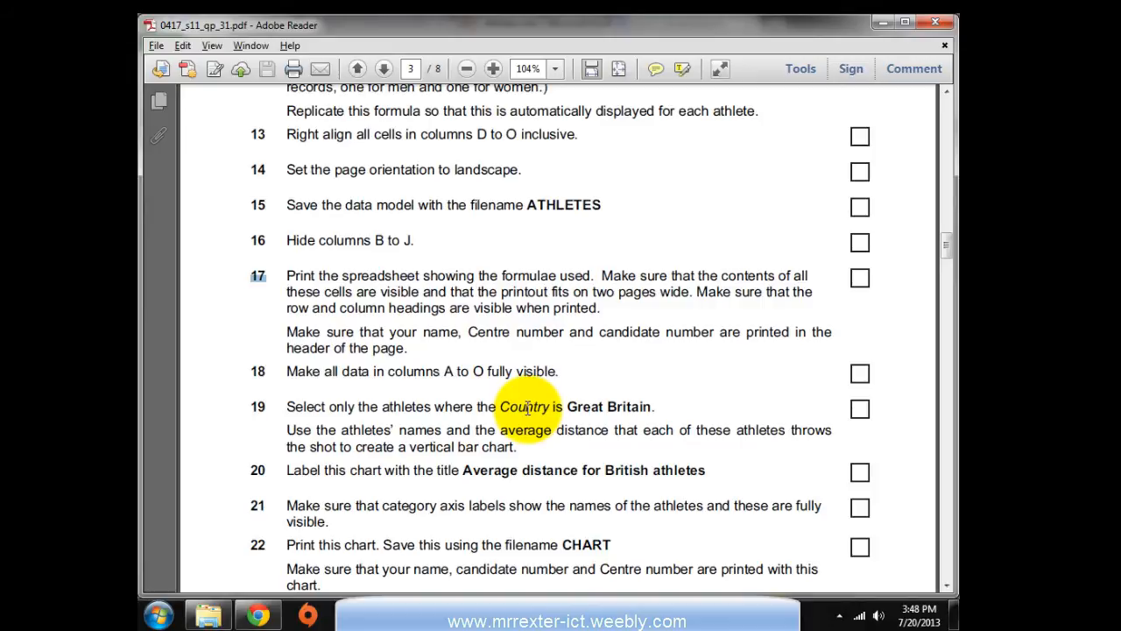
Switch J1GAMES to show values with Ctrl+`, AutoFit every column, then click a cell in the athlete table
key("alt+Tab")
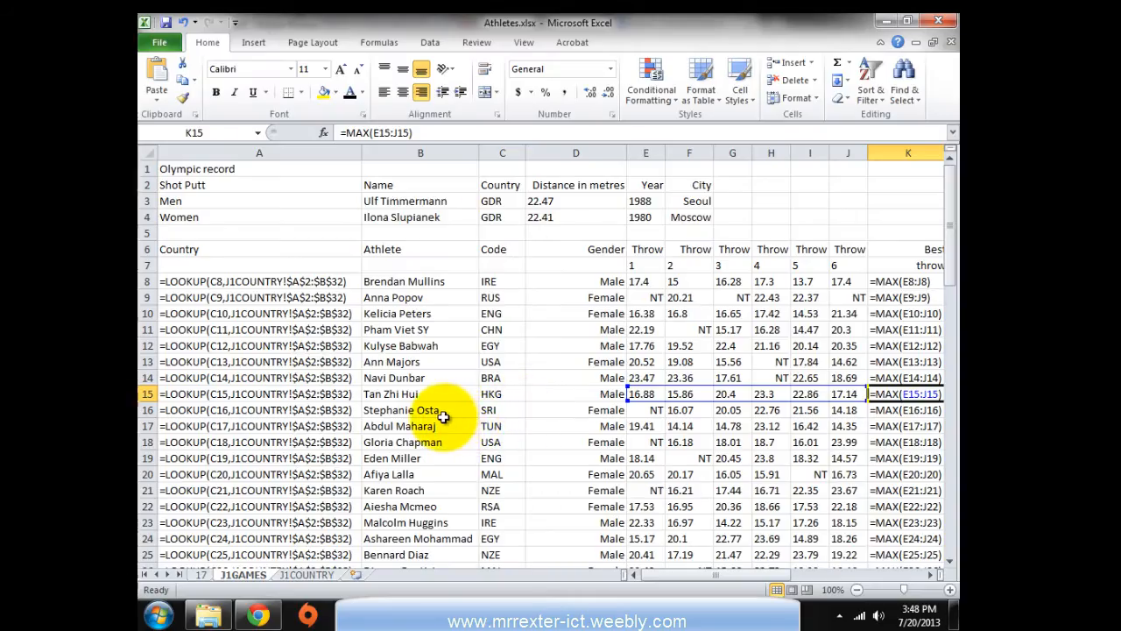
key("ctrl+grave")
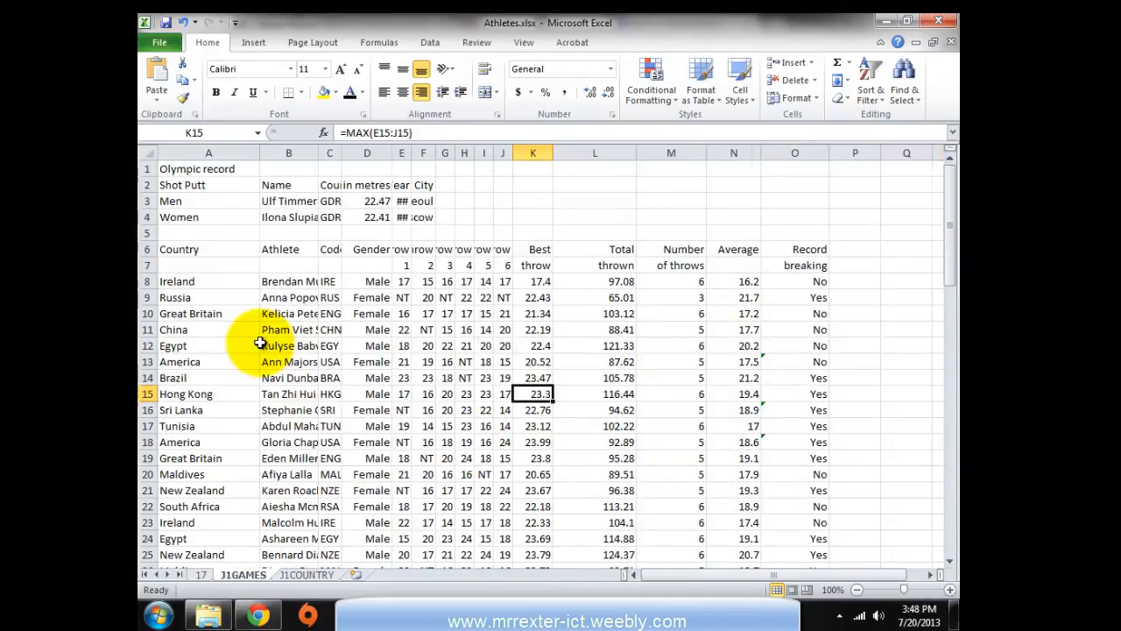
left_click(143, 153)
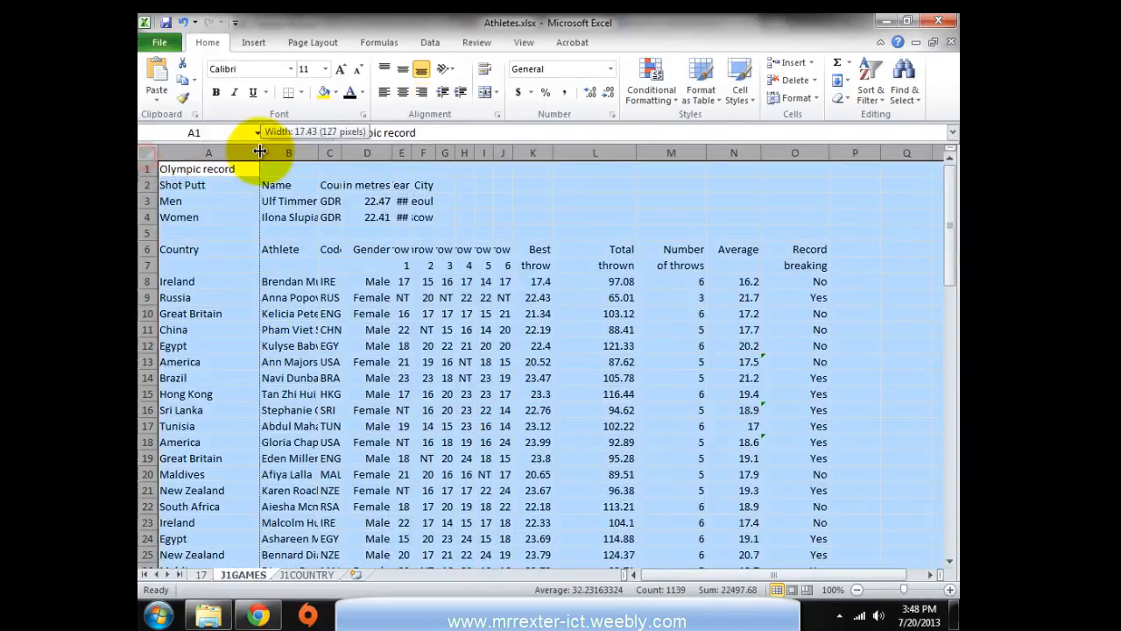
double_click(259, 152)
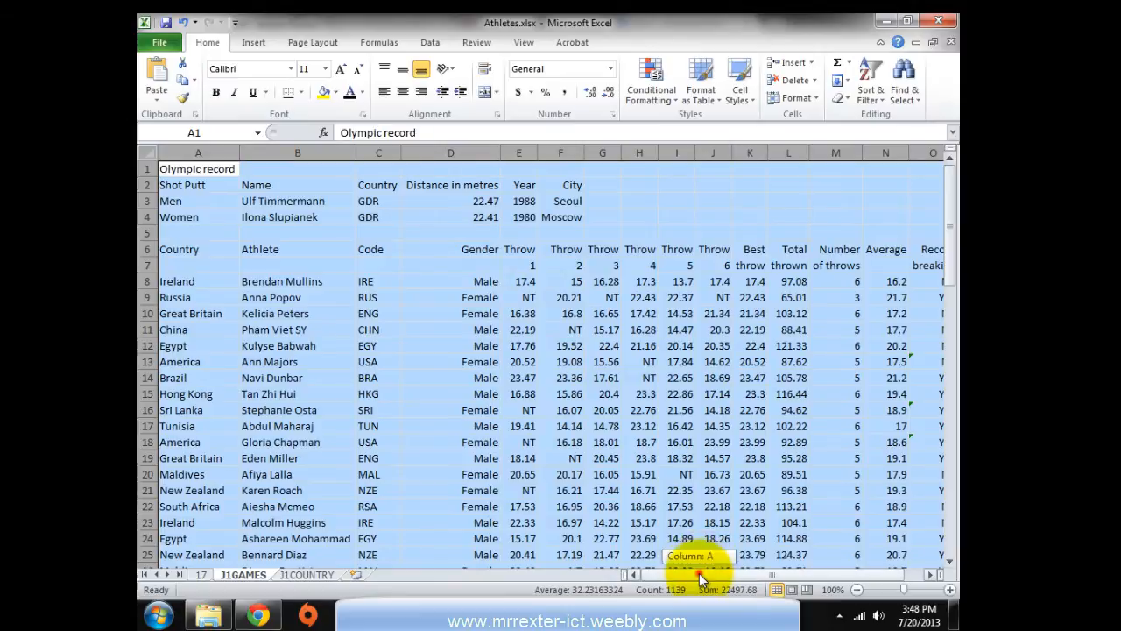
left_click_drag(699, 573, 813, 573)
left_click(718, 427)
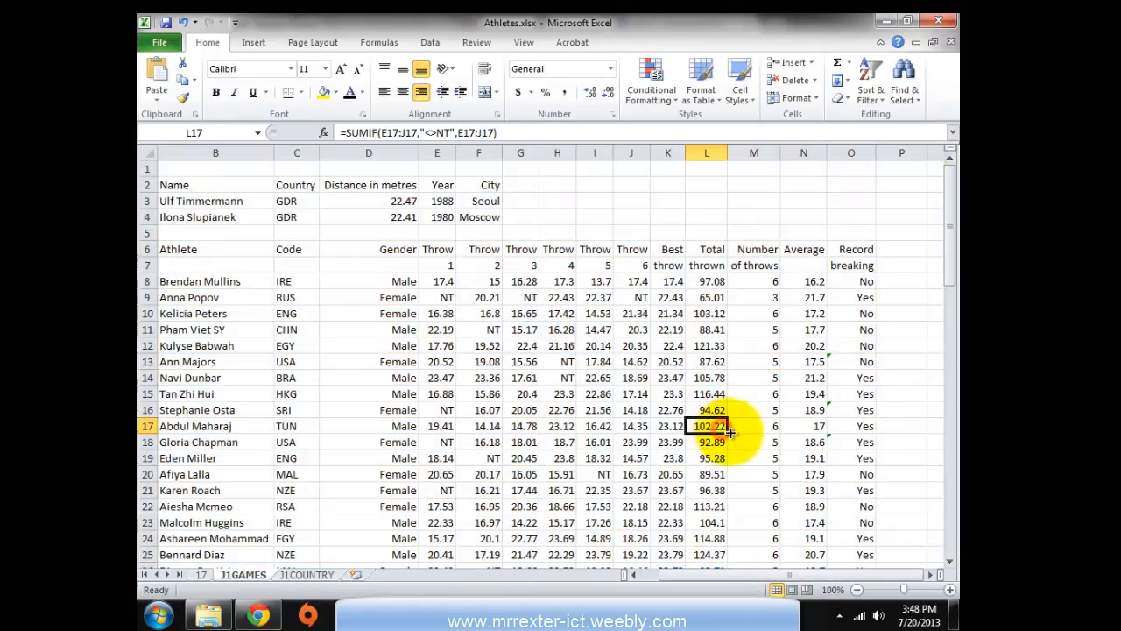
left_click_drag(691, 573, 645, 576)
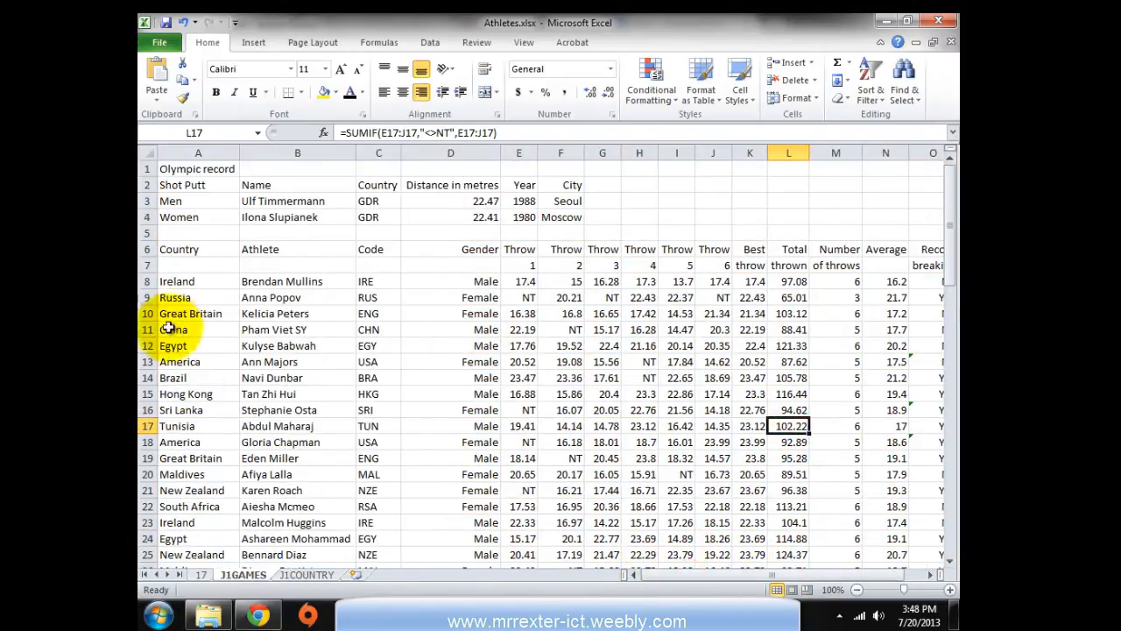
left_click(175, 281)
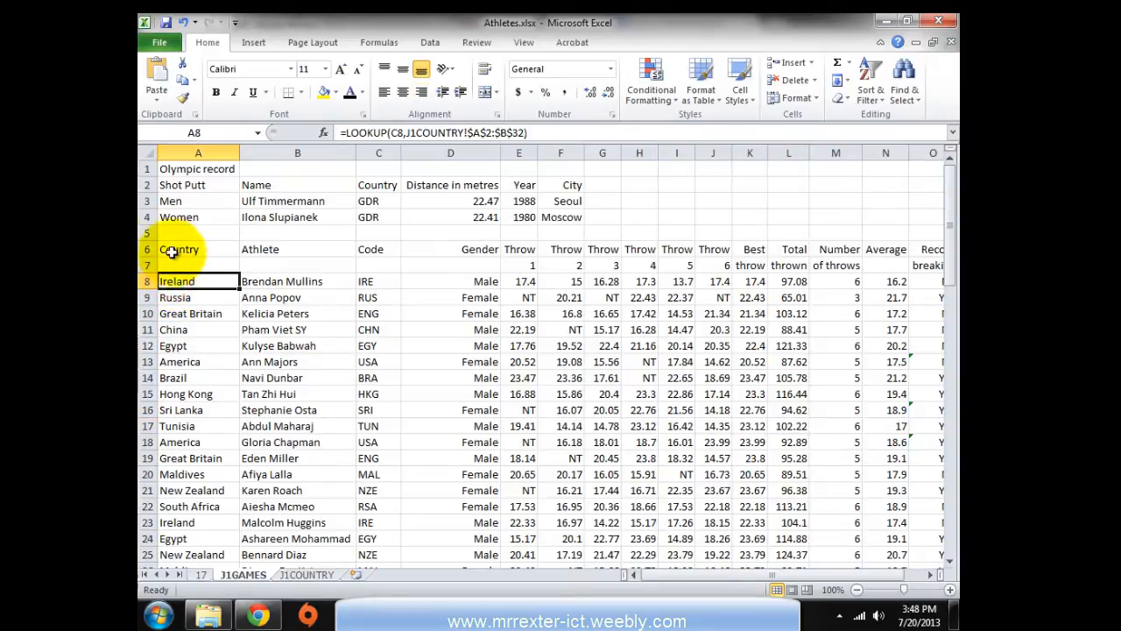
Turn on filters and filter Country to Great Britain only (7 of 74 athletes), then return to the PDF
left_click(430, 42)
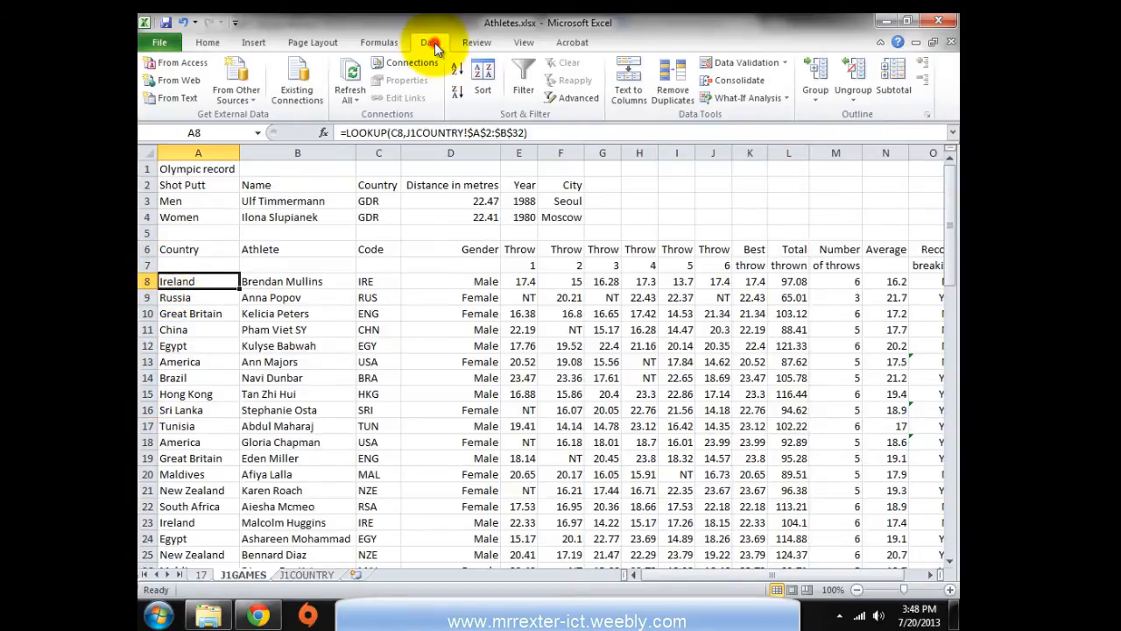
left_click(528, 81)
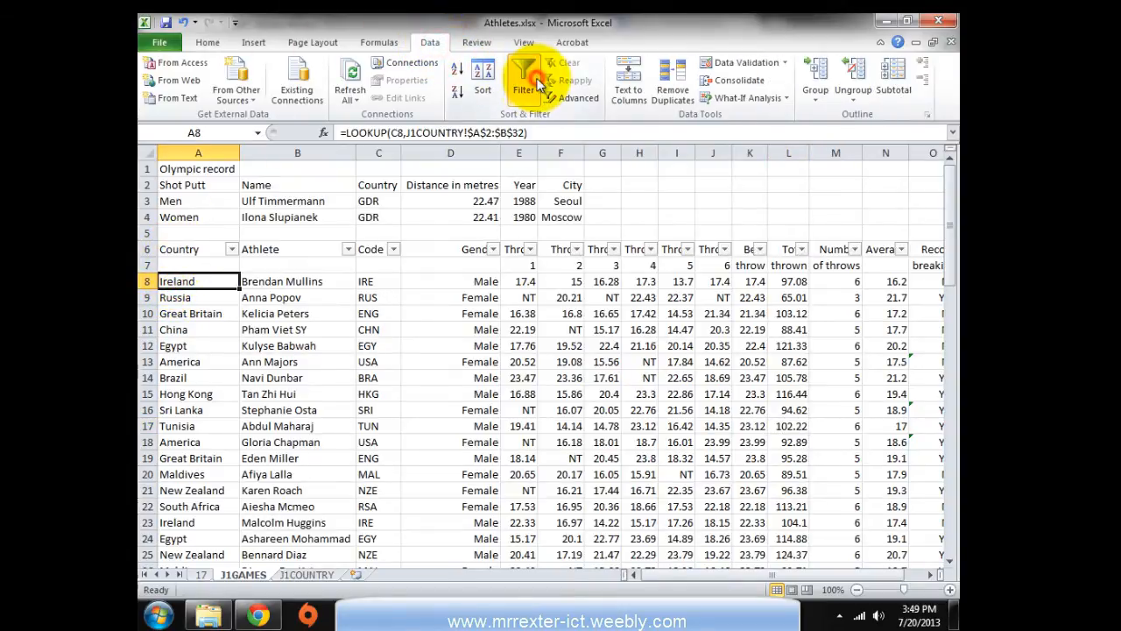
left_click(231, 250)
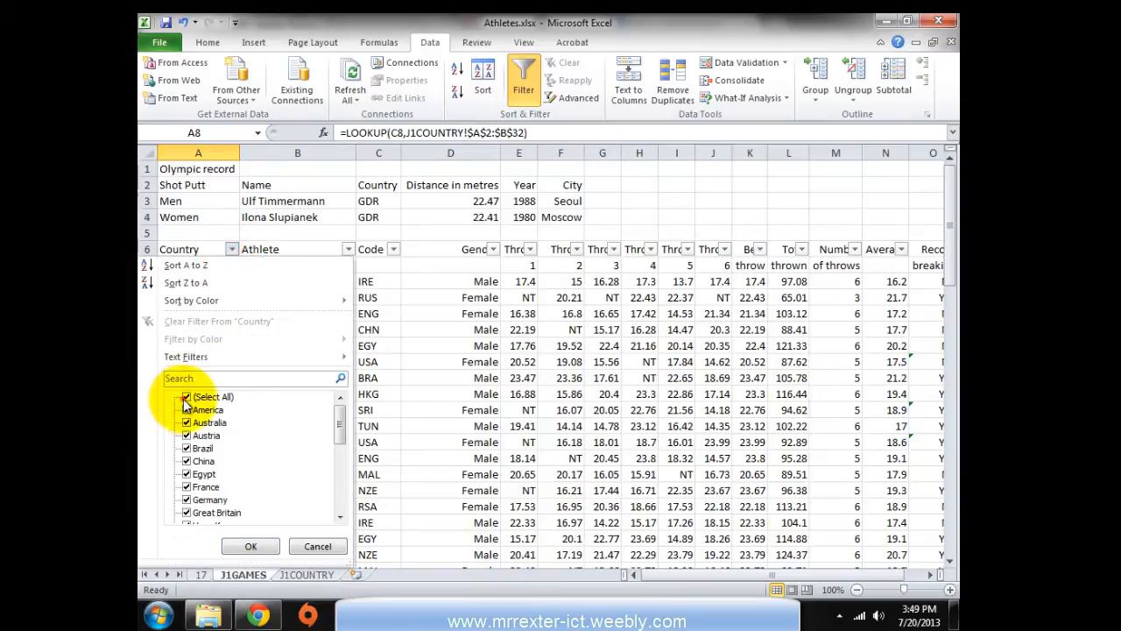
left_click(187, 397)
left_click(186, 512)
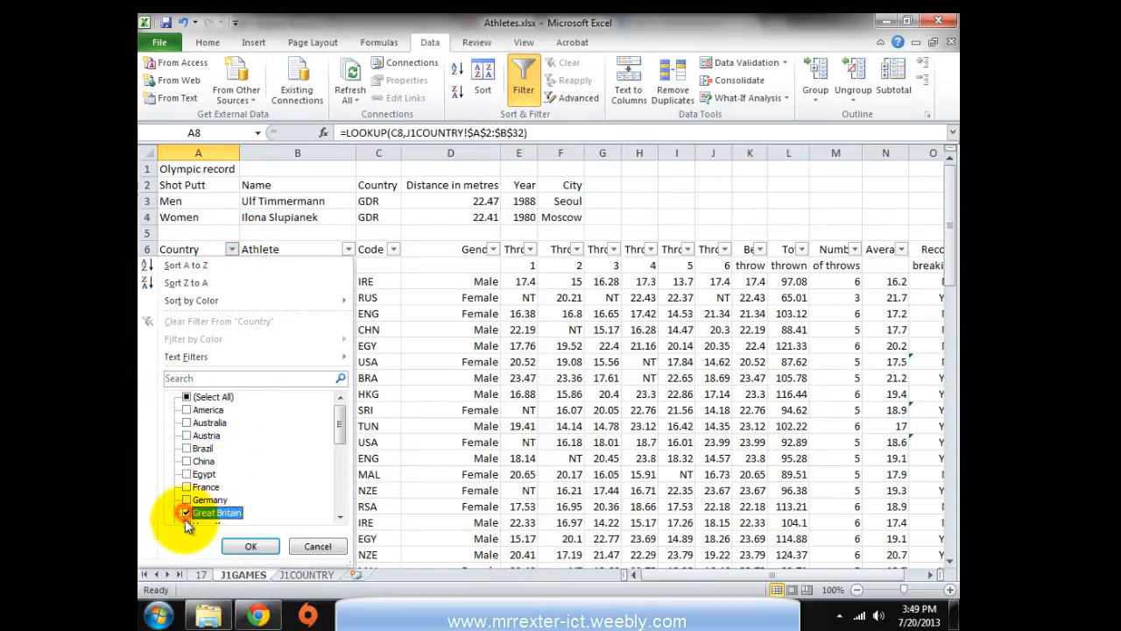
left_click(249, 546)
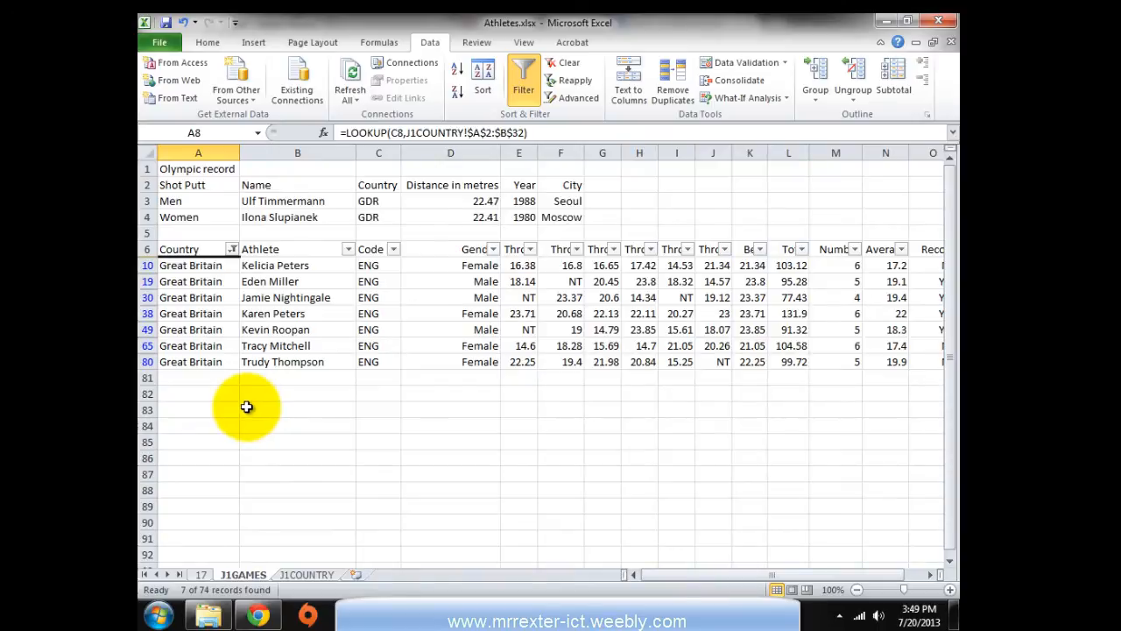
key("alt+Tab")
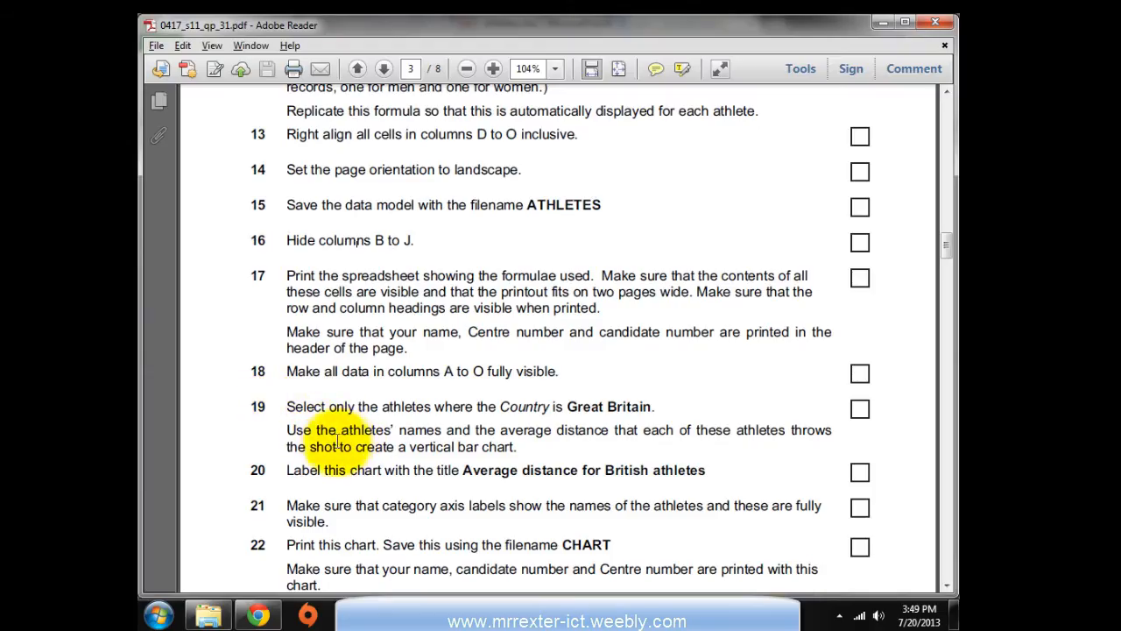
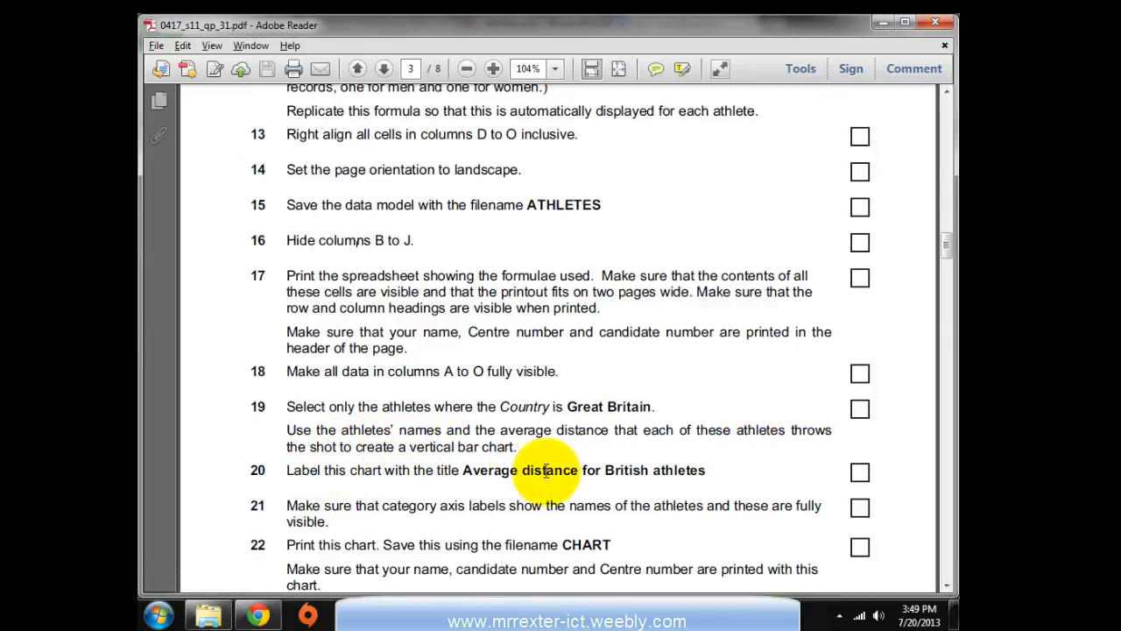
Chart athlete names (B10:B80) against average distances (N10:N80) as a clustered column chart
key("alt+Tab")
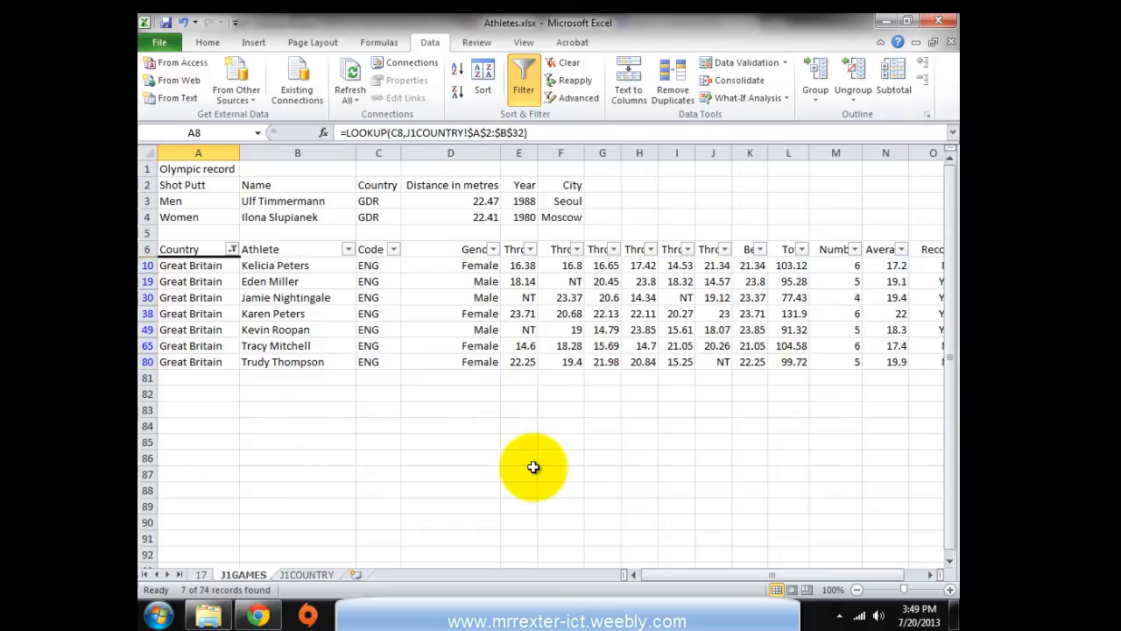
left_click(456, 473)
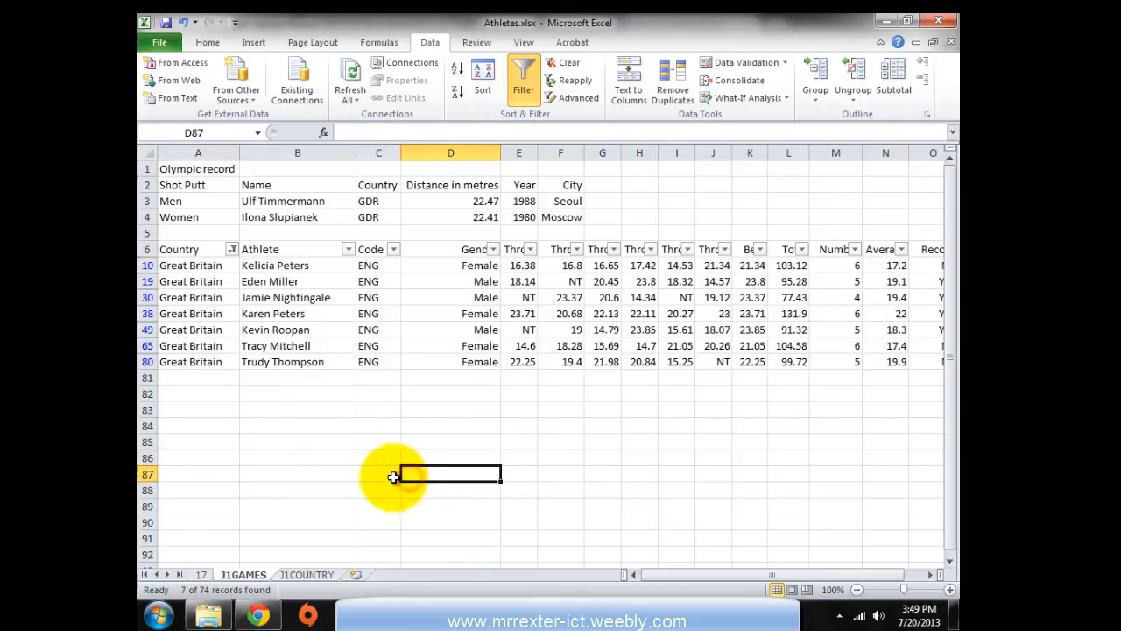
key("alt+Tab")
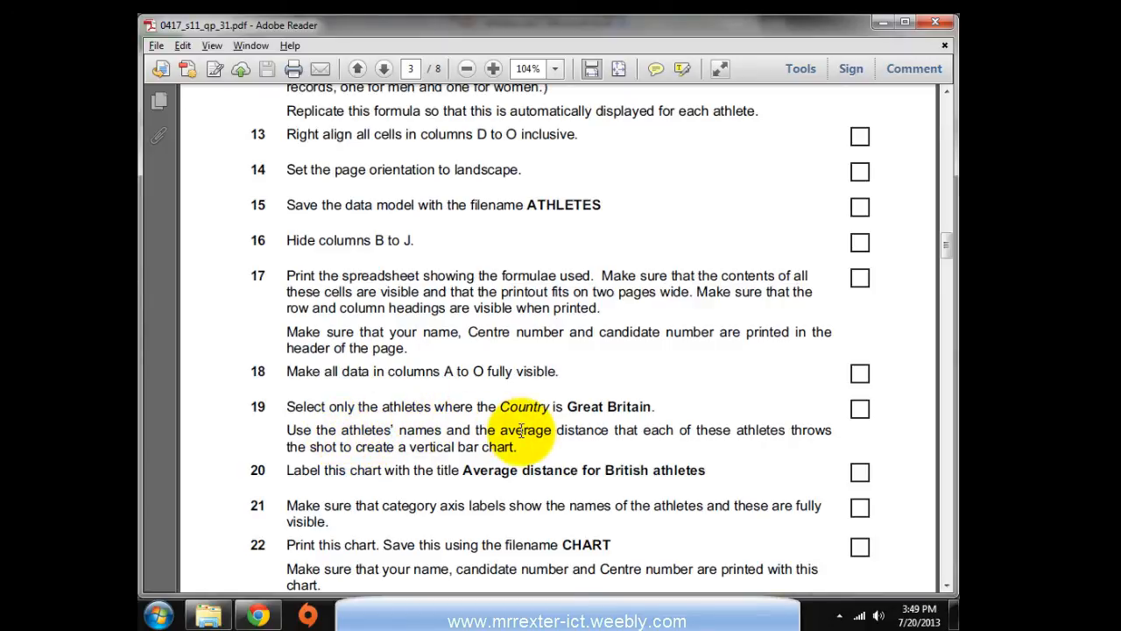
key("alt+Tab")
left_click_drag(276, 265, 296, 361)
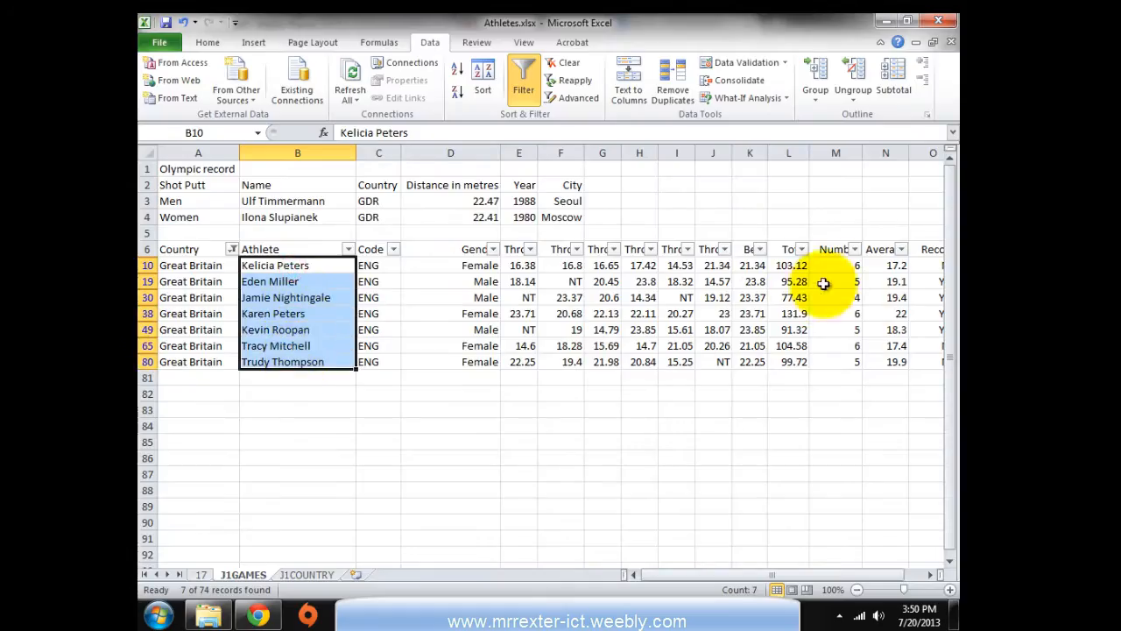
left_click_drag(885, 265, 887, 362)
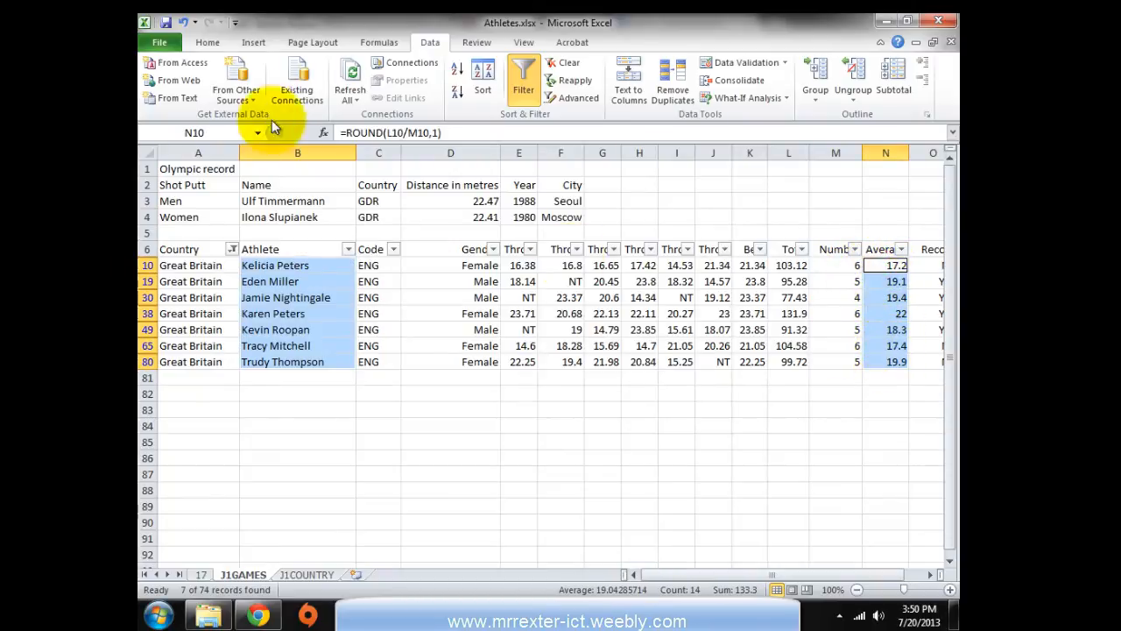
left_click(263, 45)
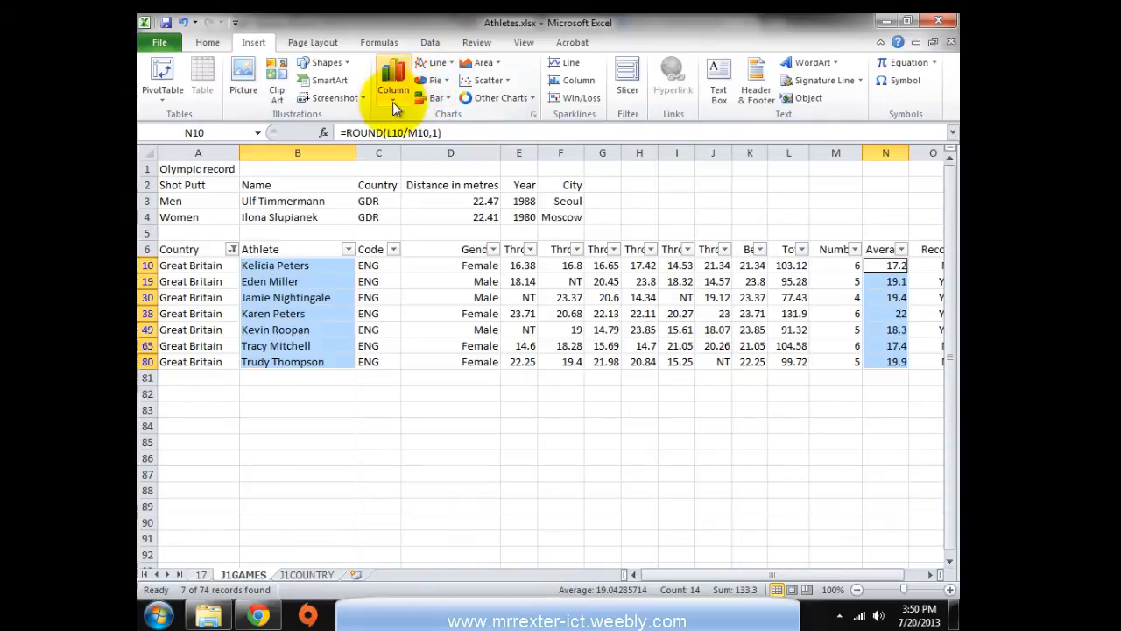
left_click(392, 77)
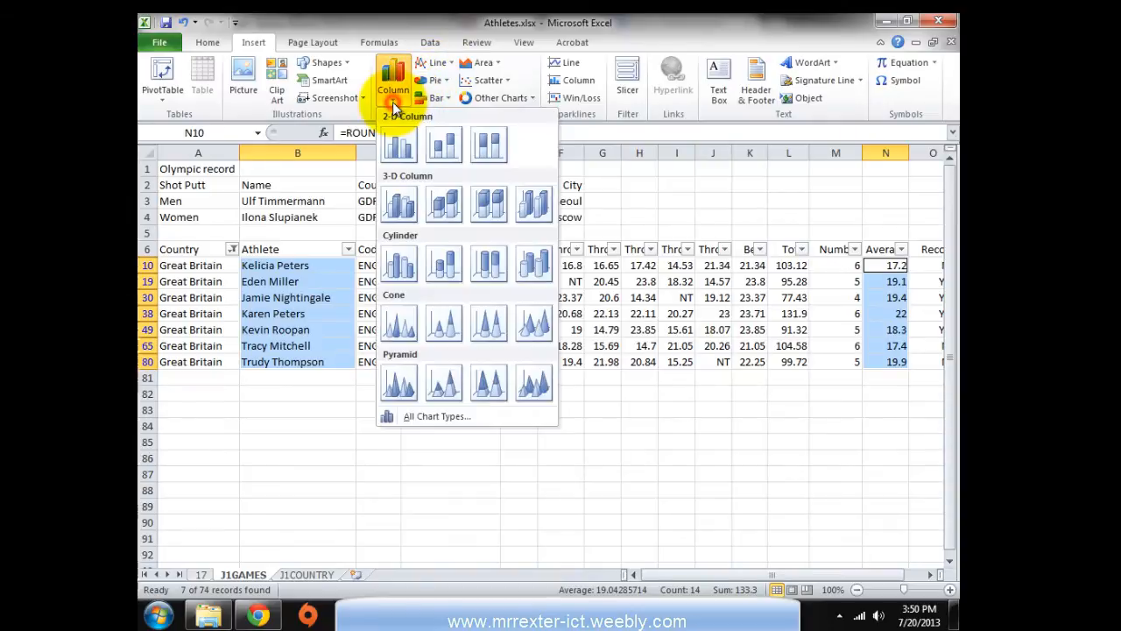
left_click(394, 151)
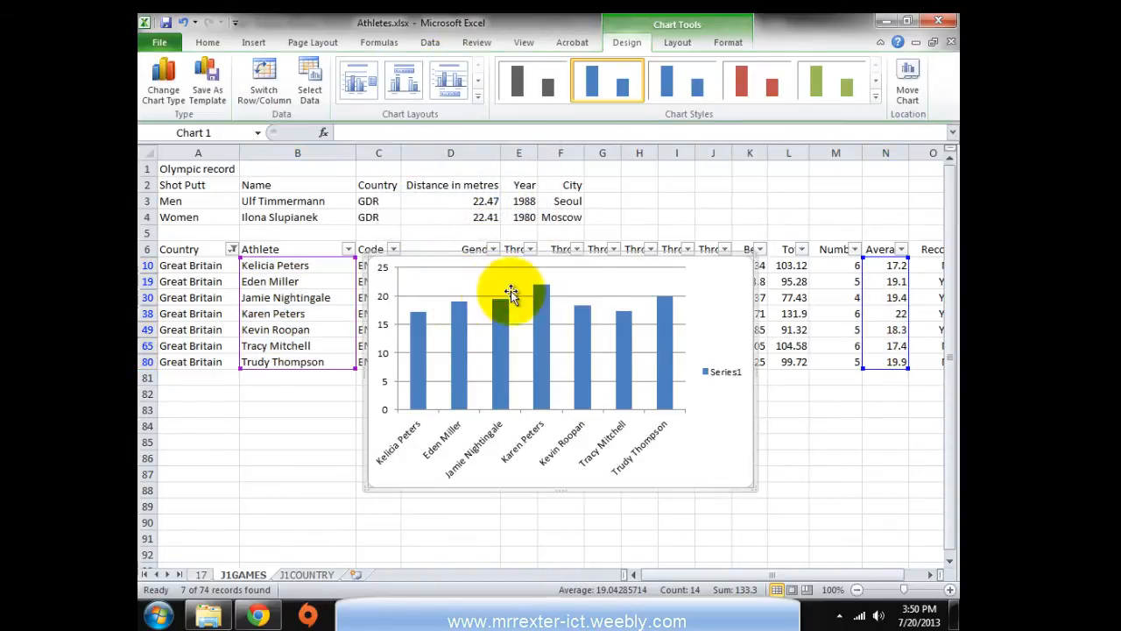
Select the required chart title text in task 20 of the exam paper
key("alt+Tab")
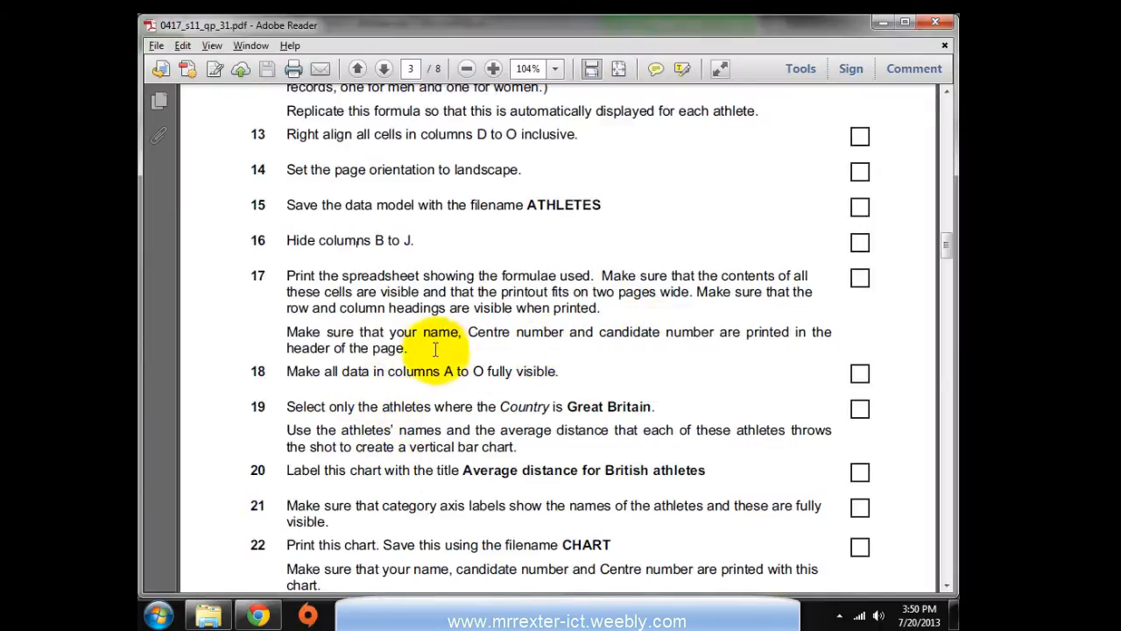
scroll(350, 473, "down", 1)
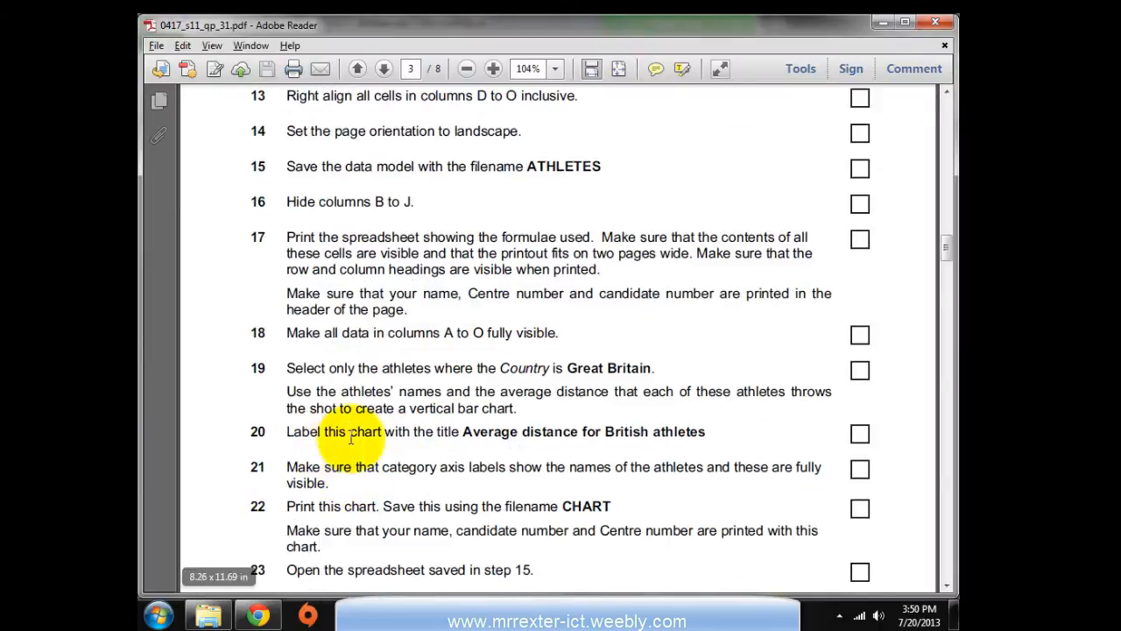
left_click_drag(462, 431, 698, 471)
key("ctrl+c")
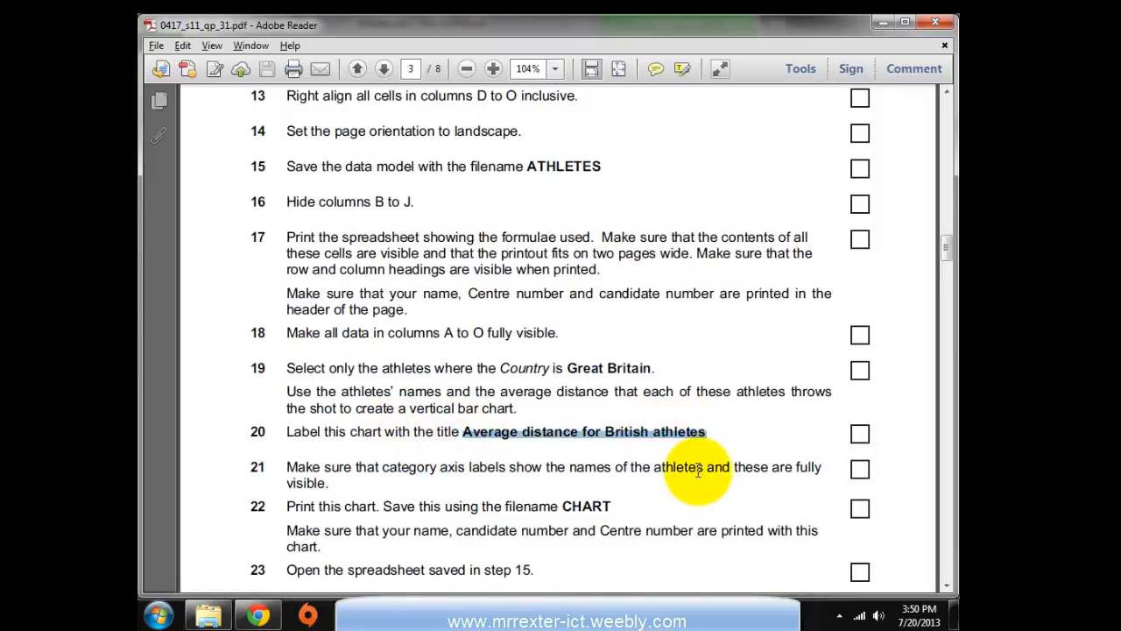
key("alt+Tab")
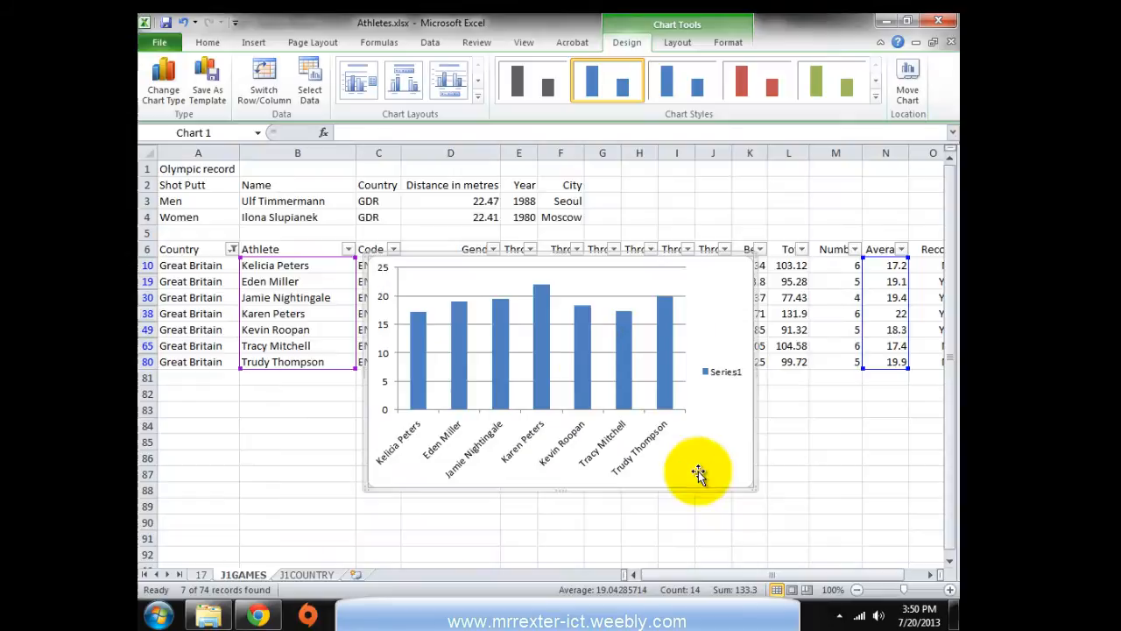
Add a title above the chart reading 'Average distance for British athletes'
left_click_drag(699, 315, 636, 365)
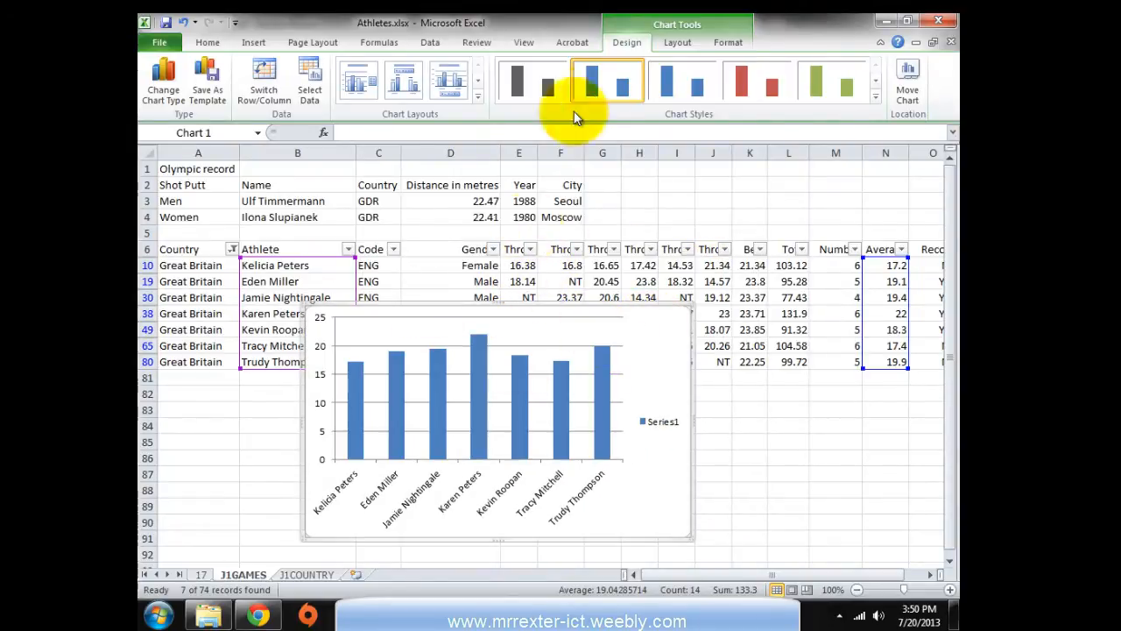
left_click(677, 41)
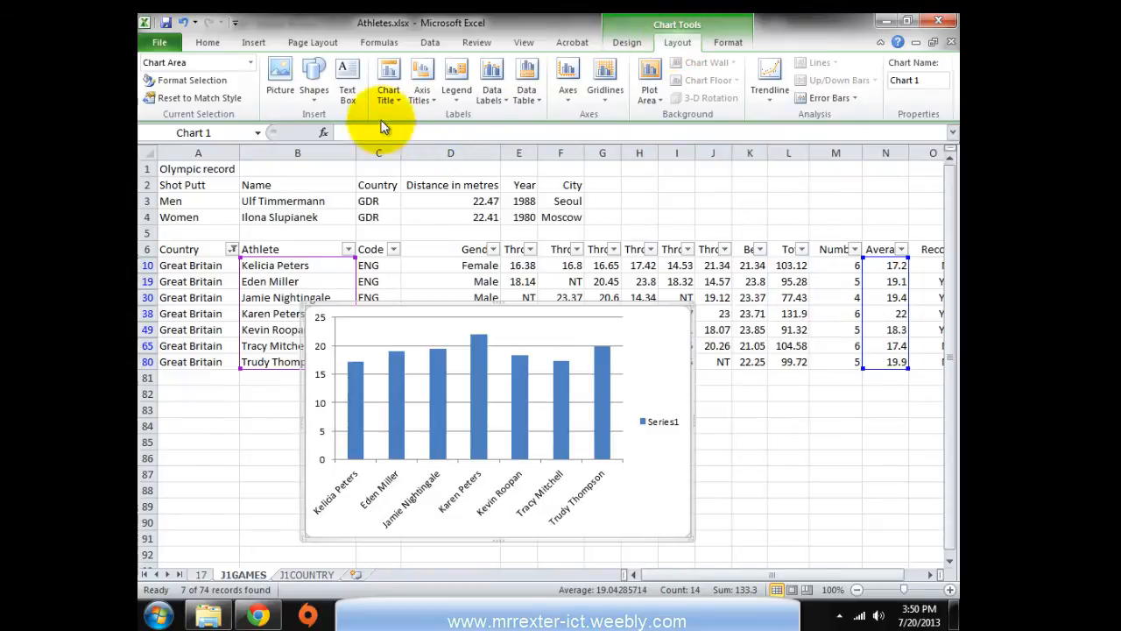
left_click(388, 95)
left_click(429, 201)
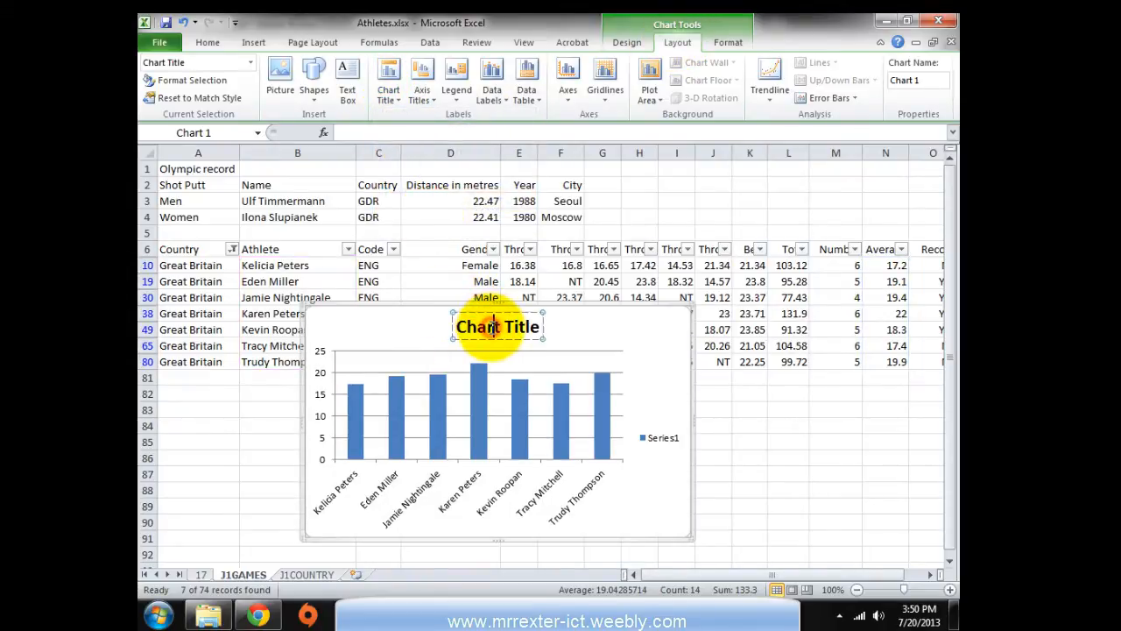
triple_click(493, 325)
key("ctrl+v")
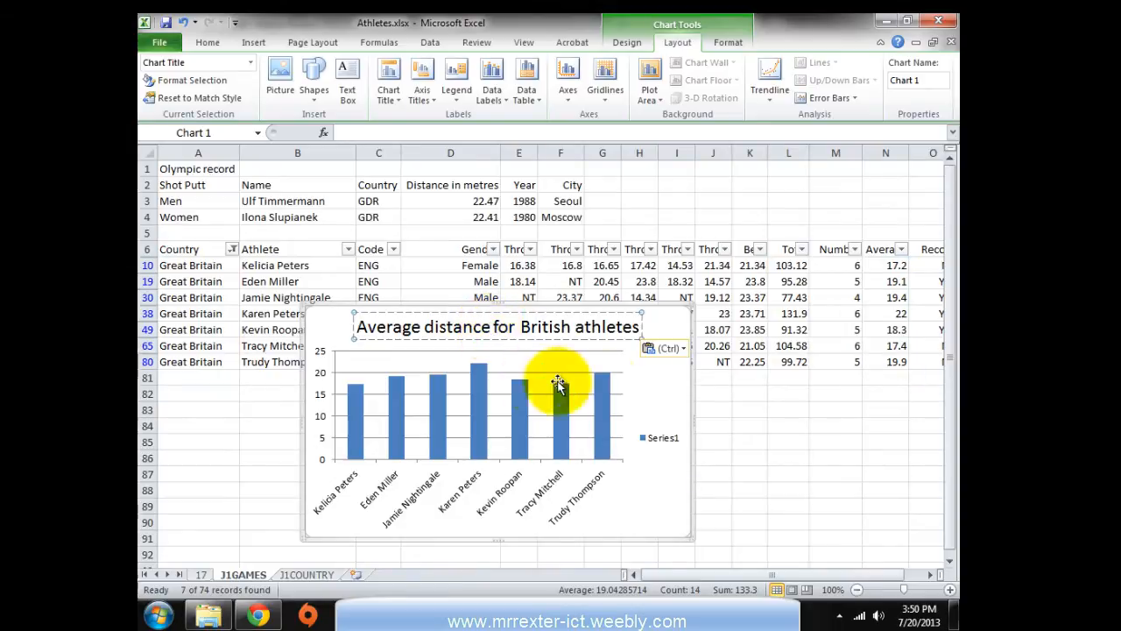
Move the chart over the data rows and enlarge it so athlete names show fully
key("alt+Tab")
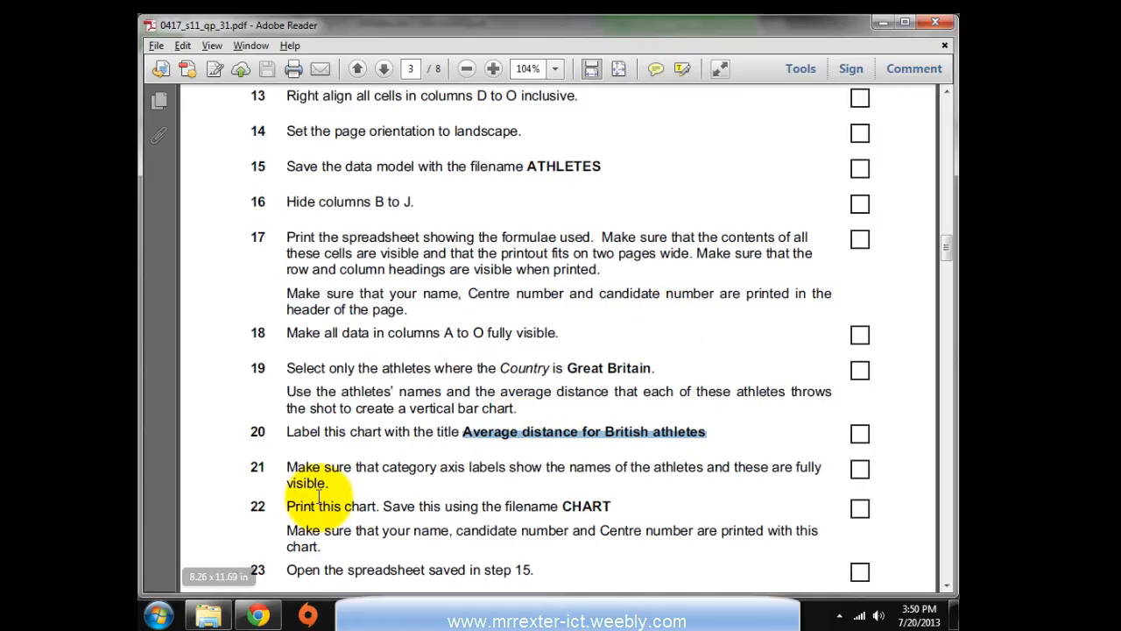
scroll(263, 525, "down", 1)
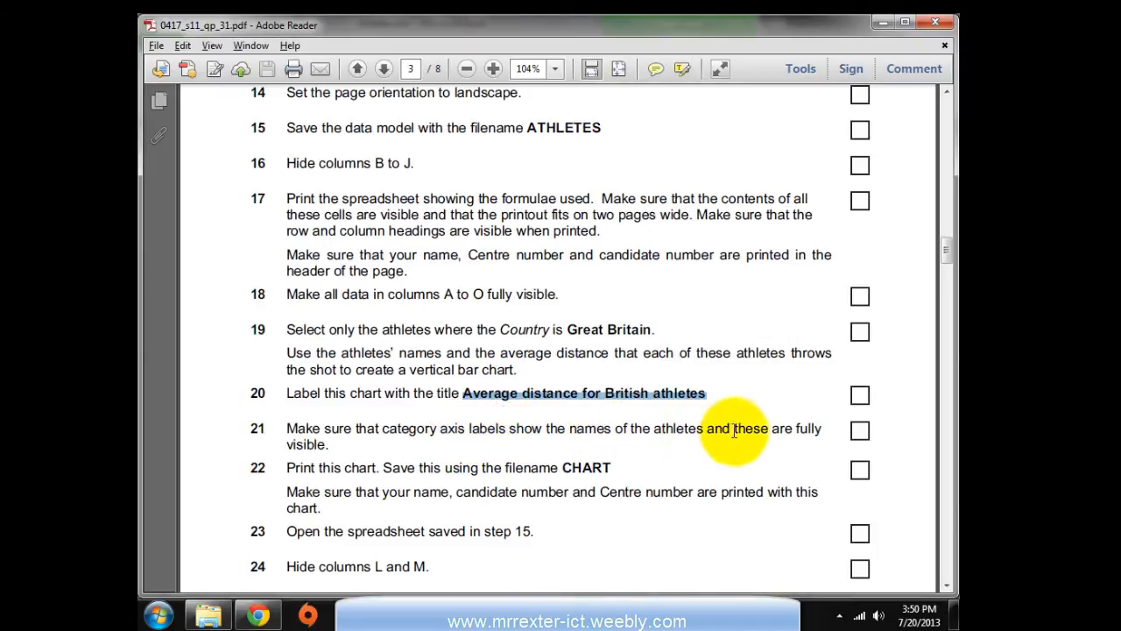
key("alt+Tab")
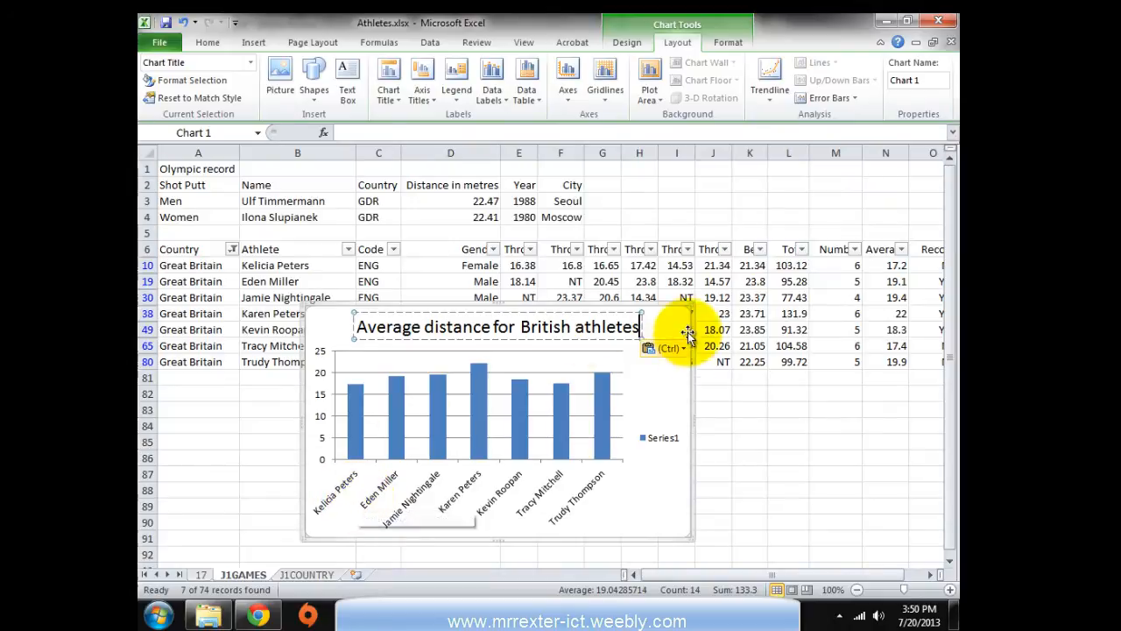
left_click_drag(658, 320, 845, 201)
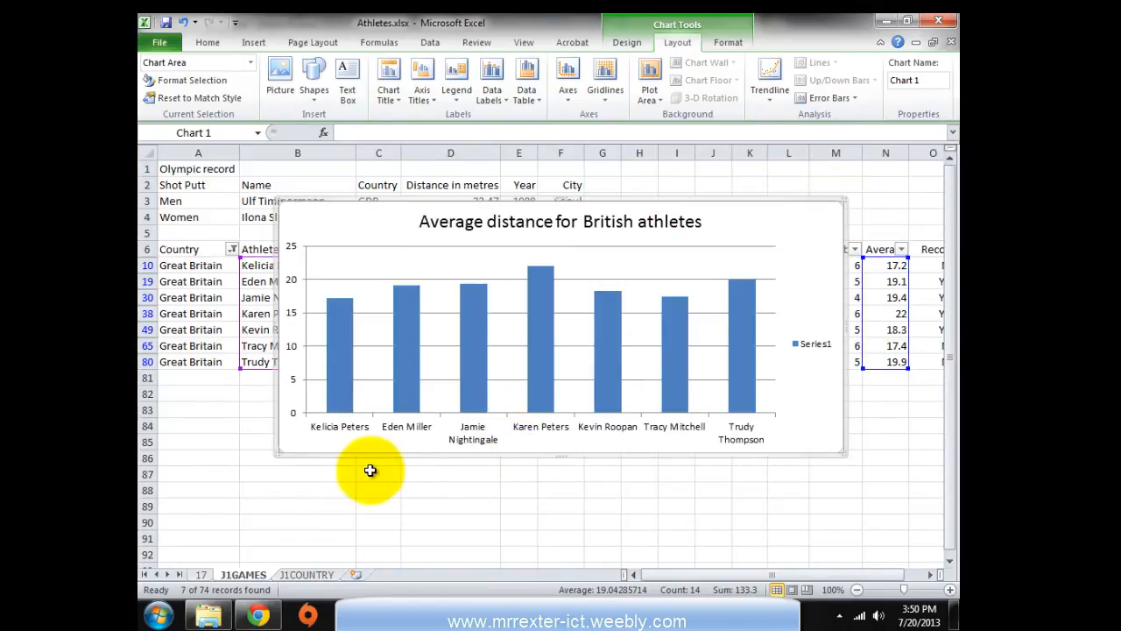
left_click_drag(276, 451, 202, 490)
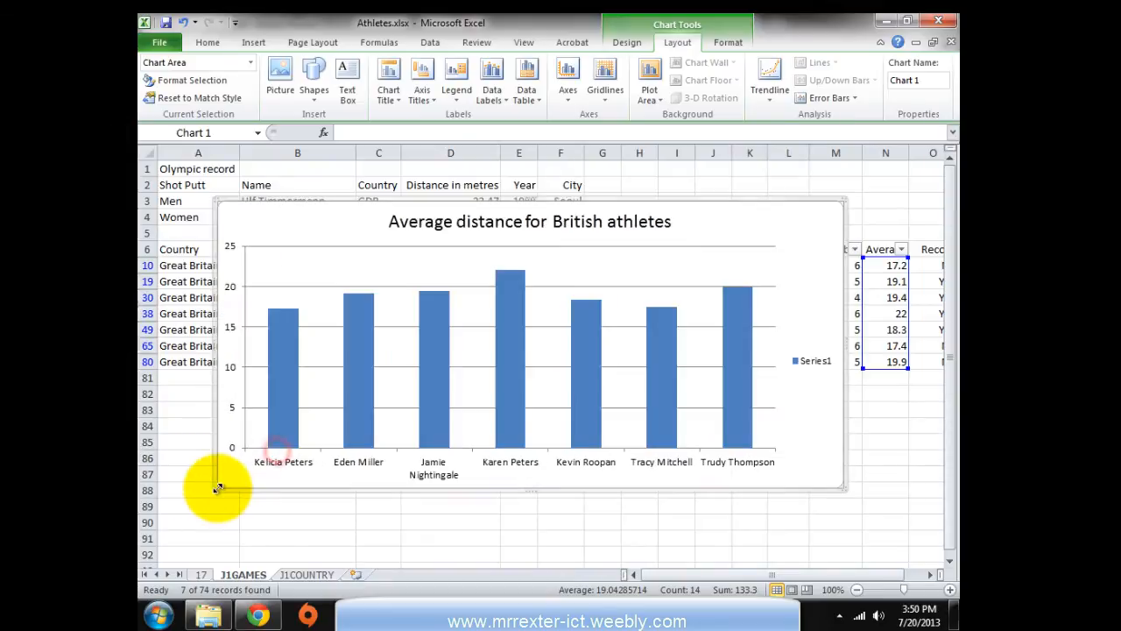
key("alt+Tab")
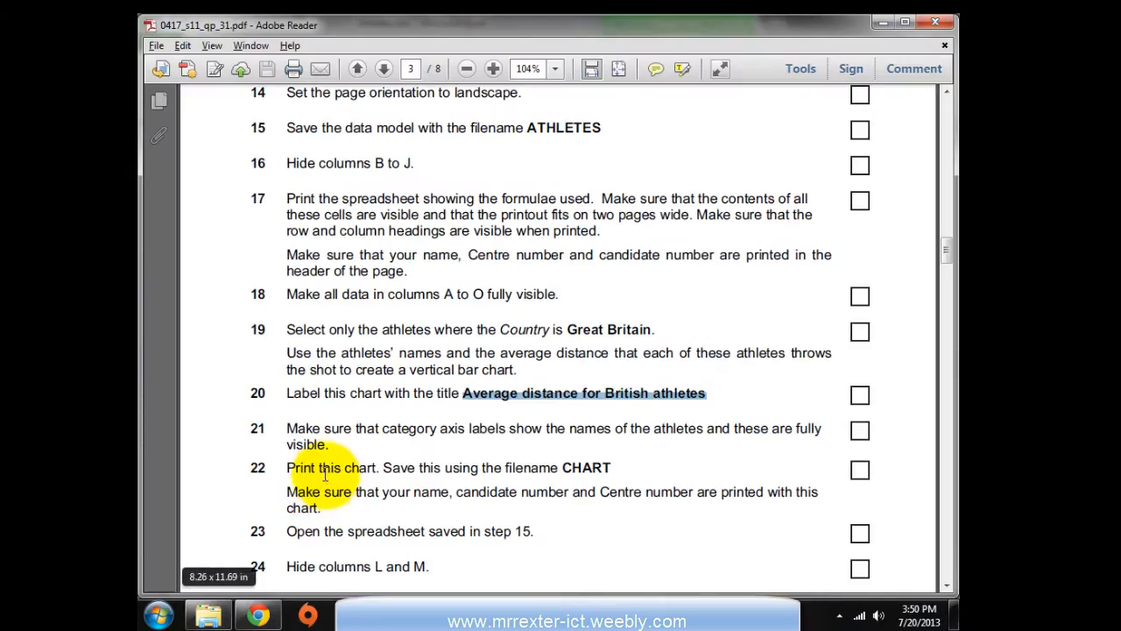
Delete the chart's Series1 legend so each athlete name fits beneath its bar
scroll(376, 429, "down", 1)
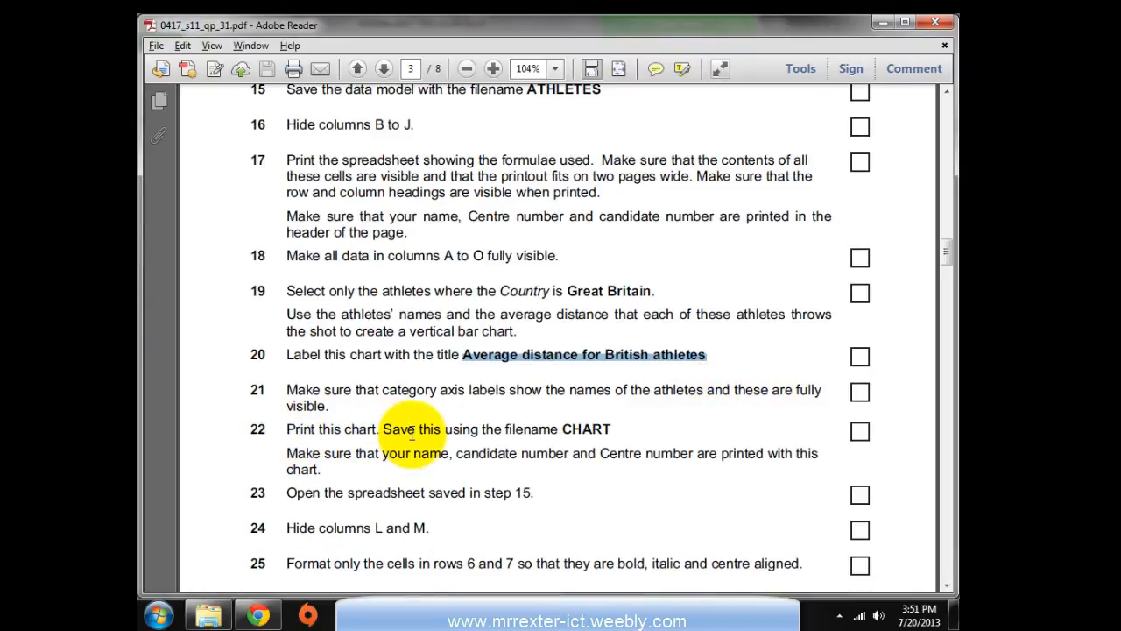
key("alt+Tab")
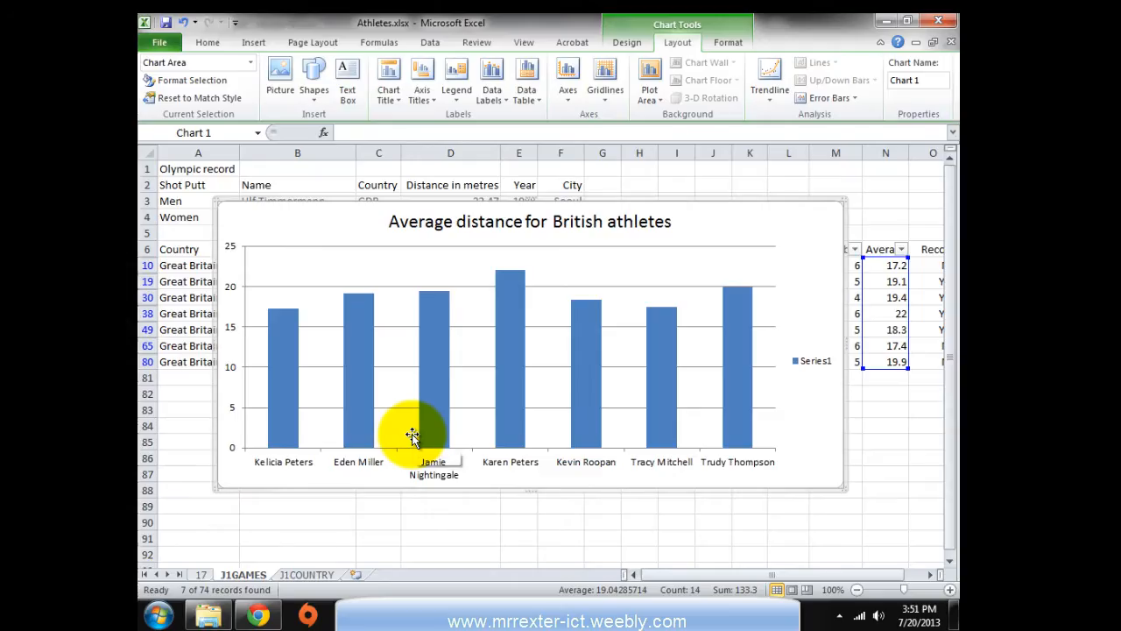
left_click(809, 366)
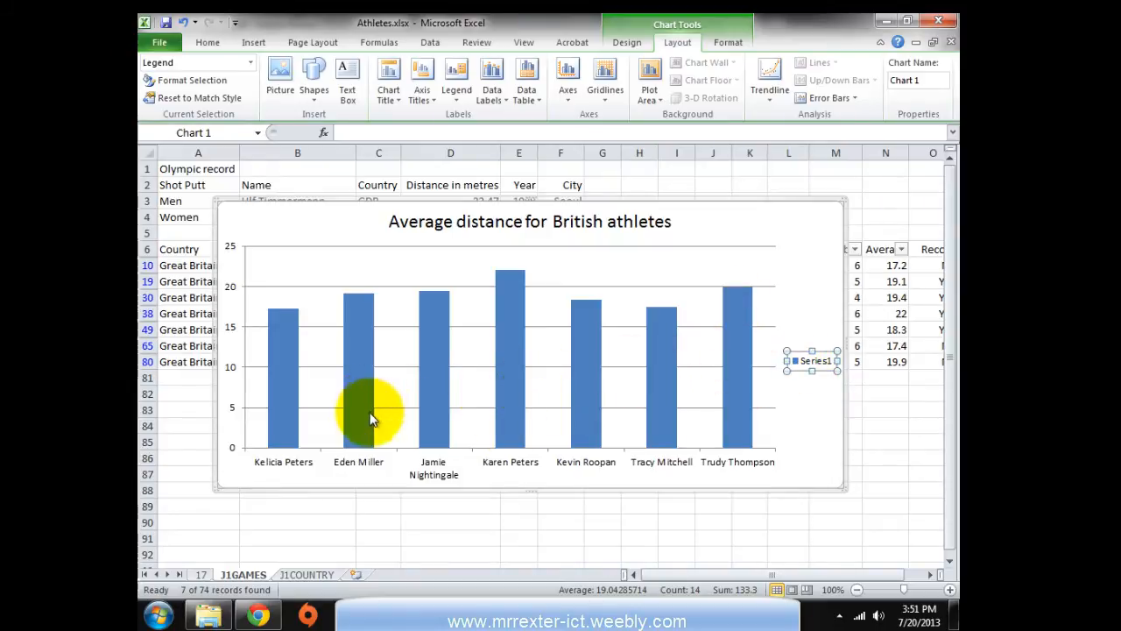
key("Delete")
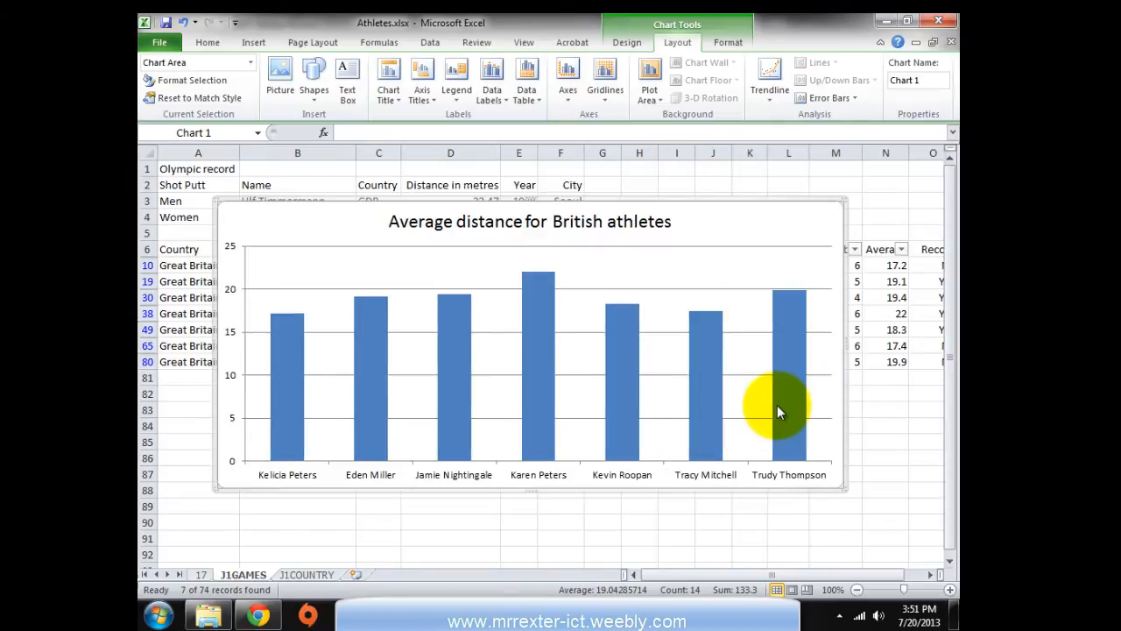
key("alt+Tab")
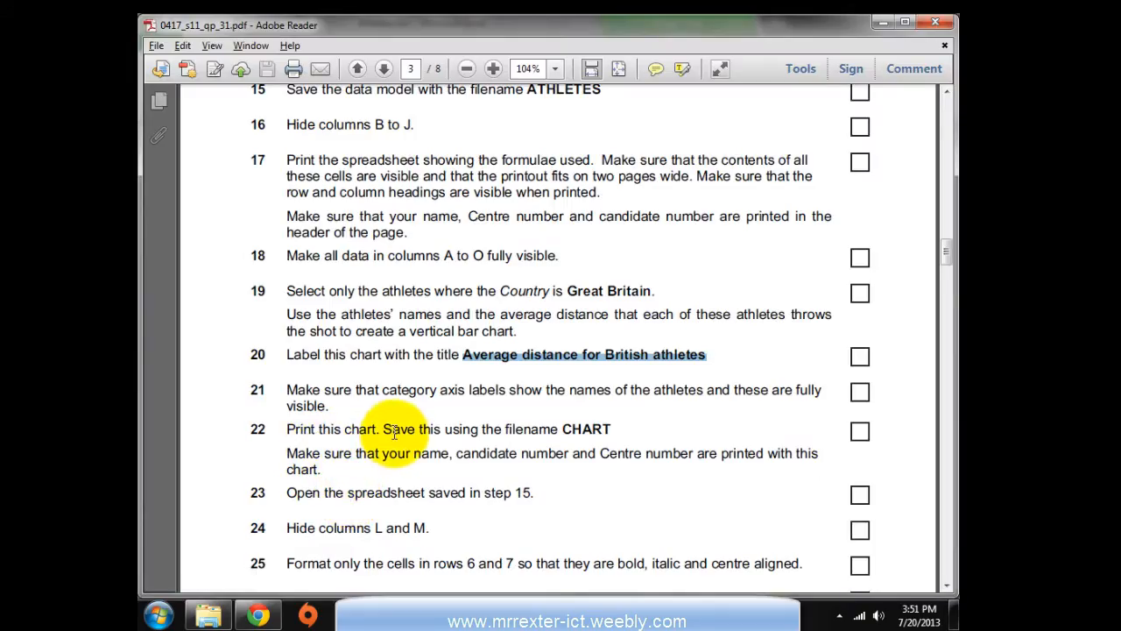
key("alt+Tab")
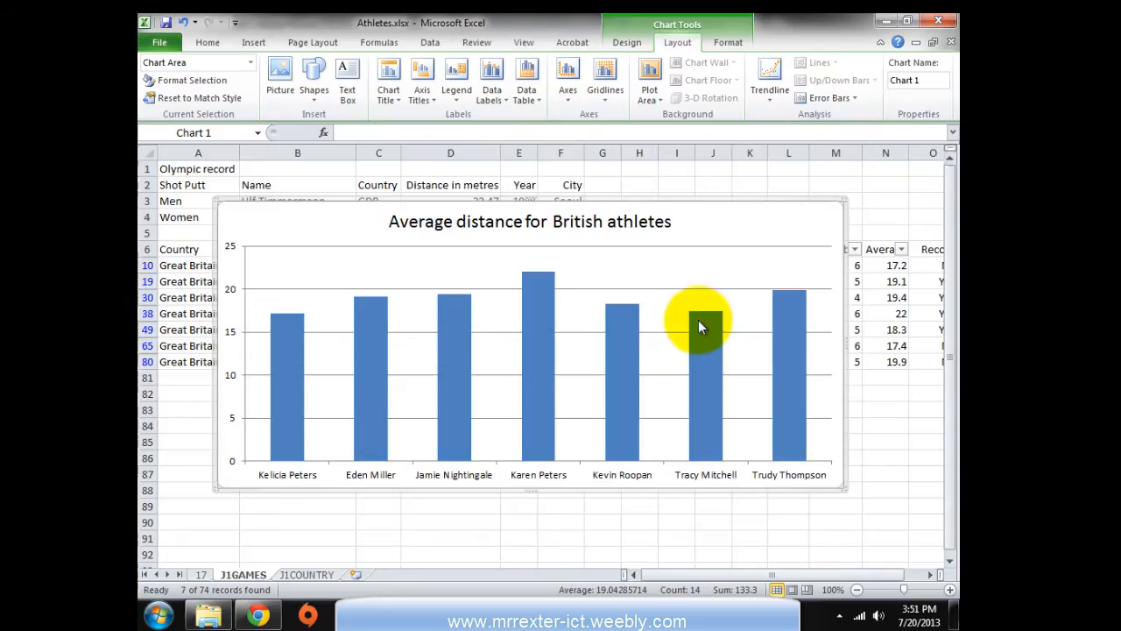
Move the chart onto a new chart sheet named Chart1
right_click(268, 225)
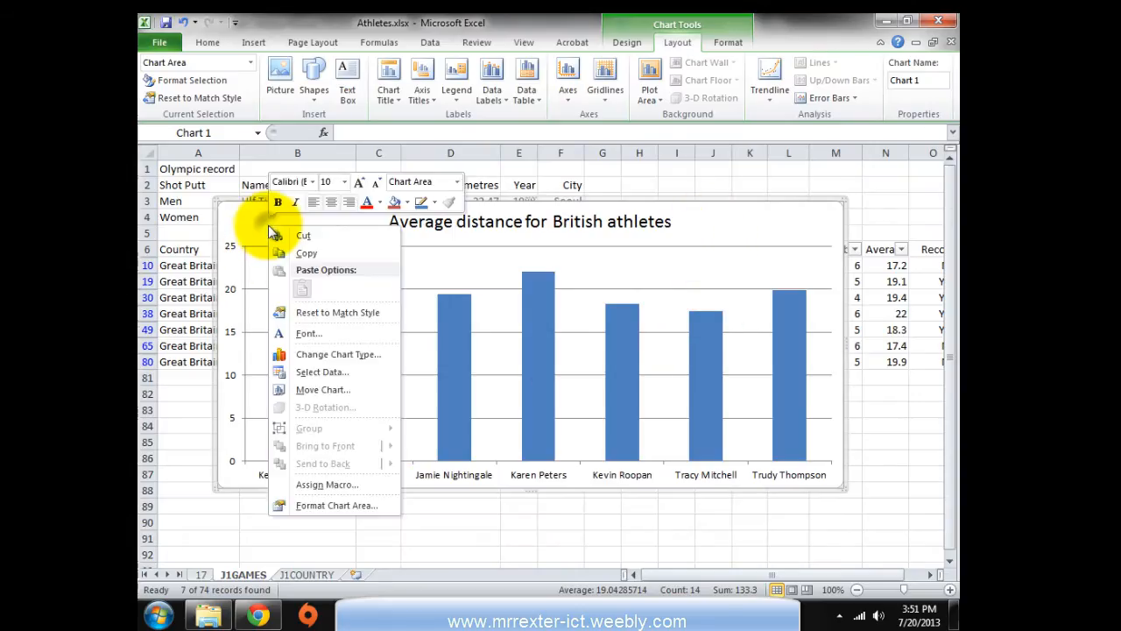
left_click(326, 391)
left_click_drag(267, 311, 299, 290)
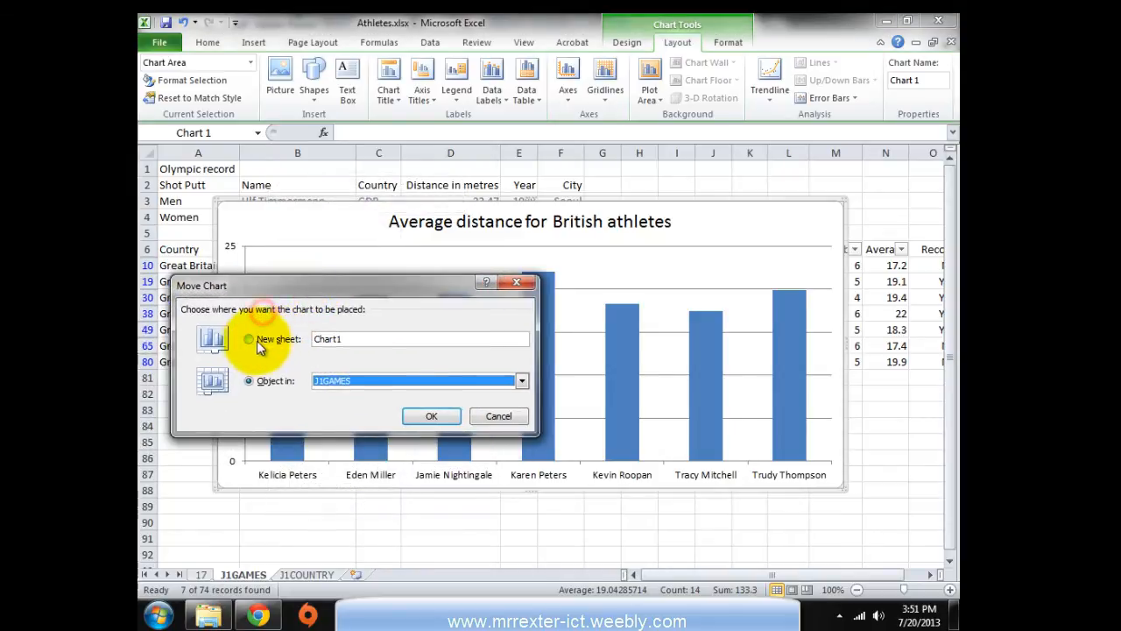
left_click(250, 339)
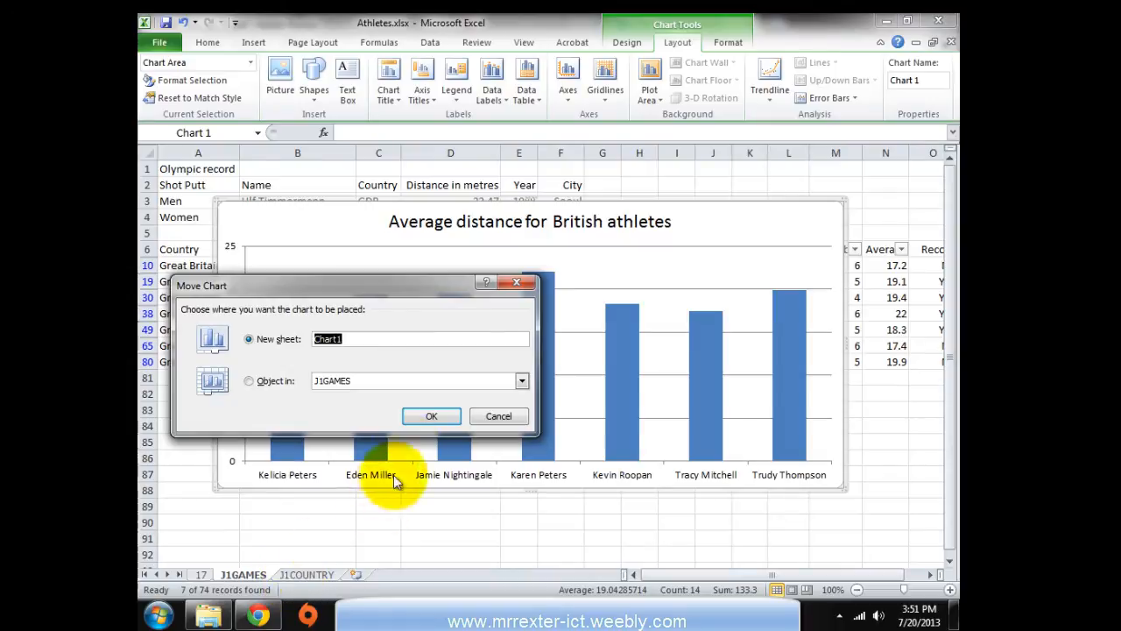
left_click(415, 417)
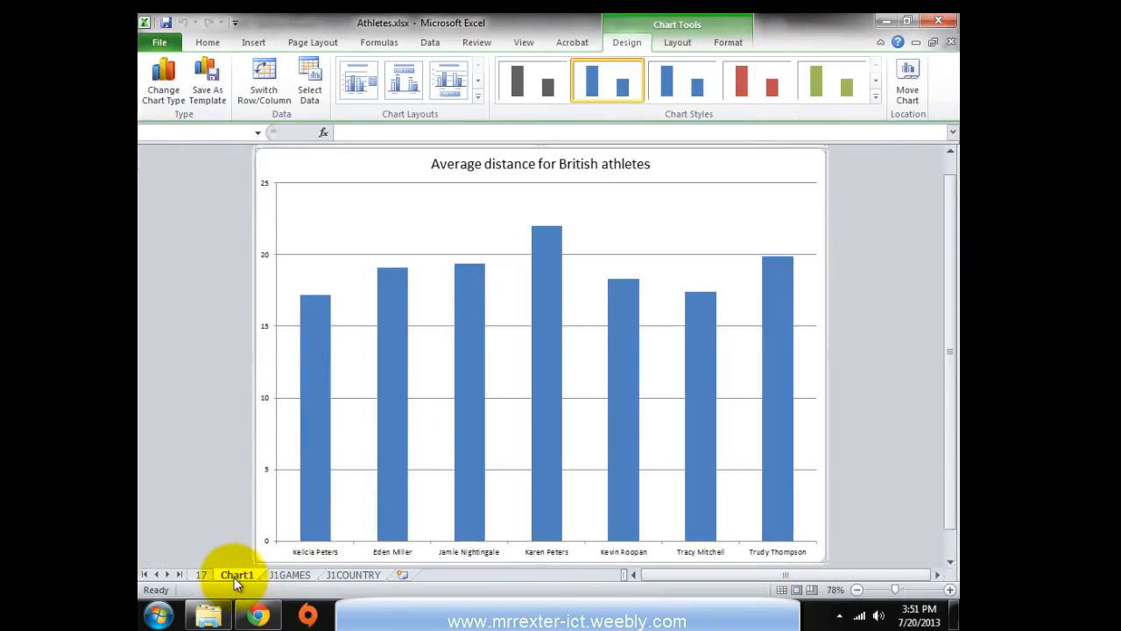
key("alt+Tab")
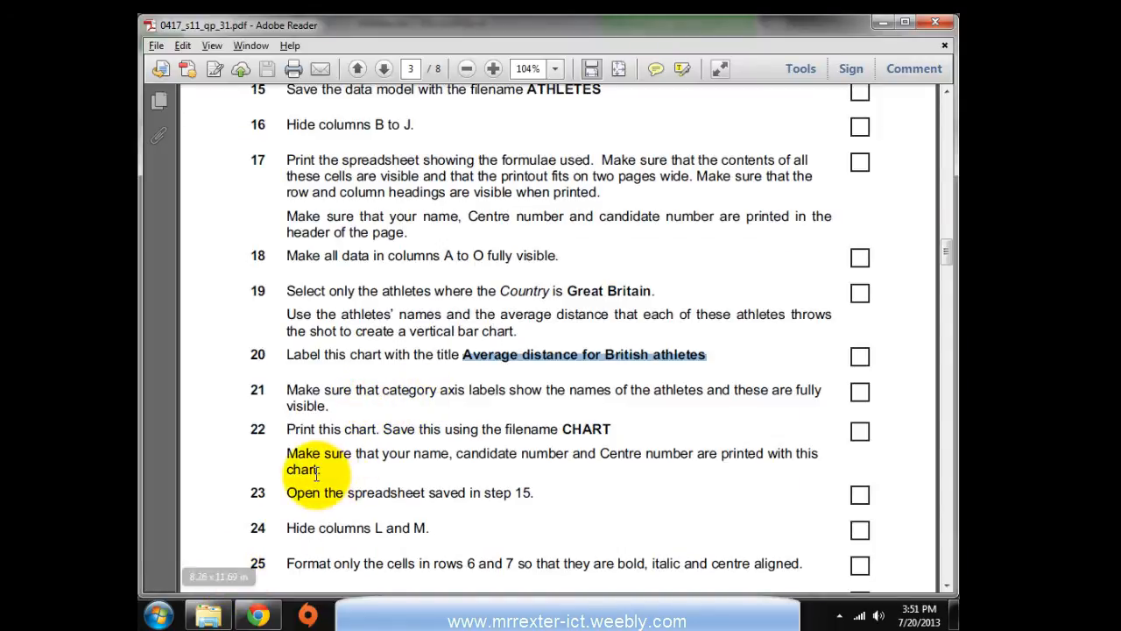
Rename the Chart1 sheet tab to Chart
left_click(347, 425)
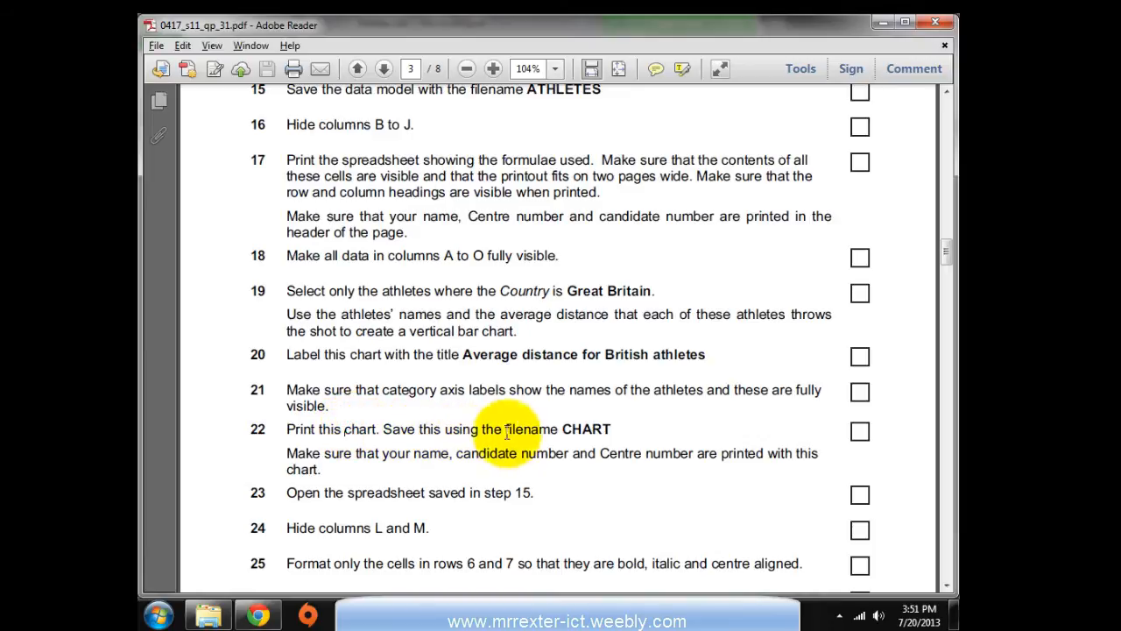
left_click(355, 614)
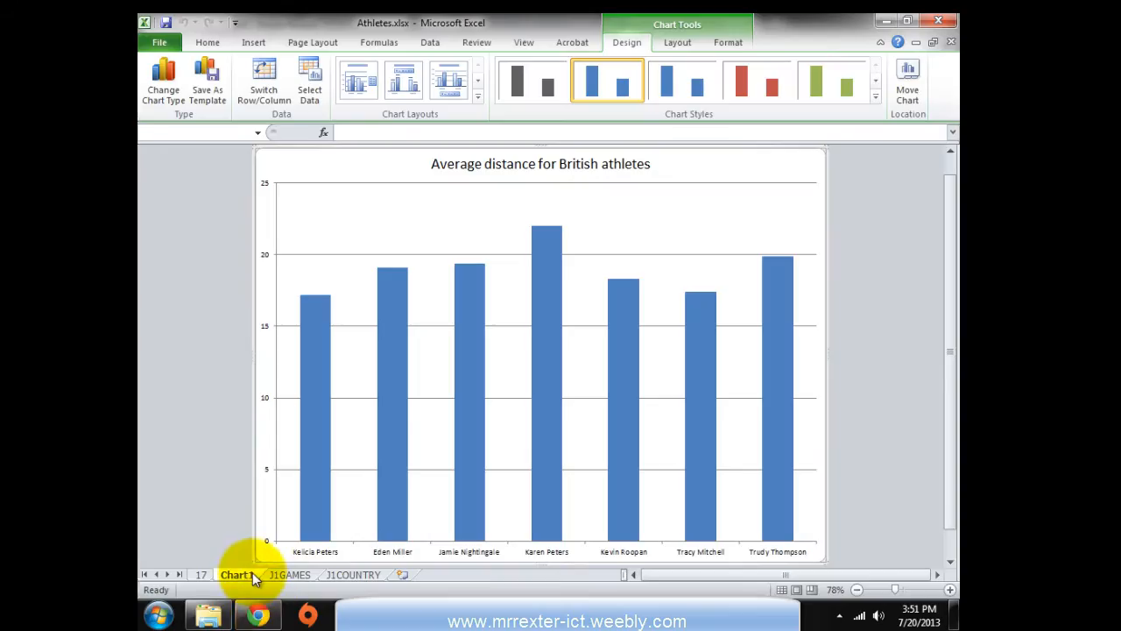
right_click(252, 576)
left_click(289, 430)
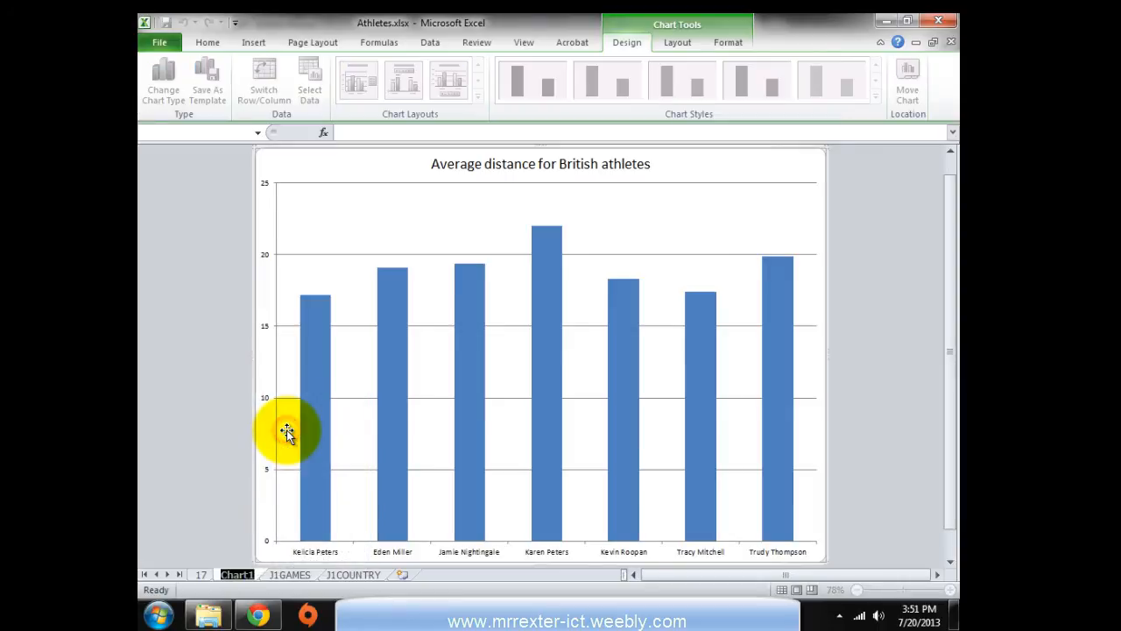
left_click(170, 458)
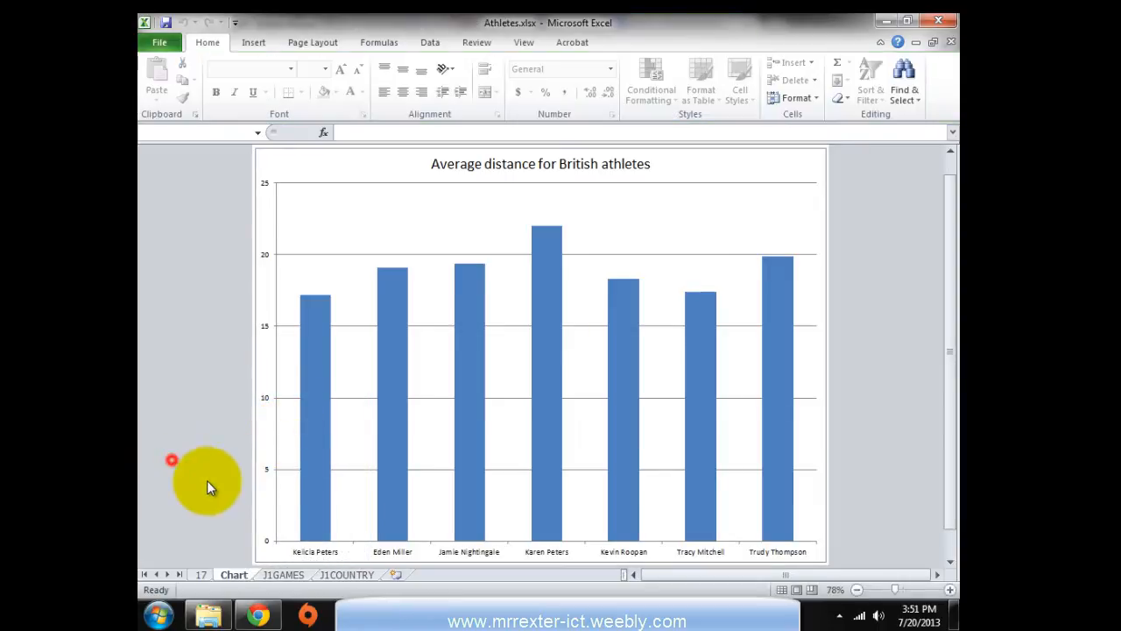
key("alt+Tab")
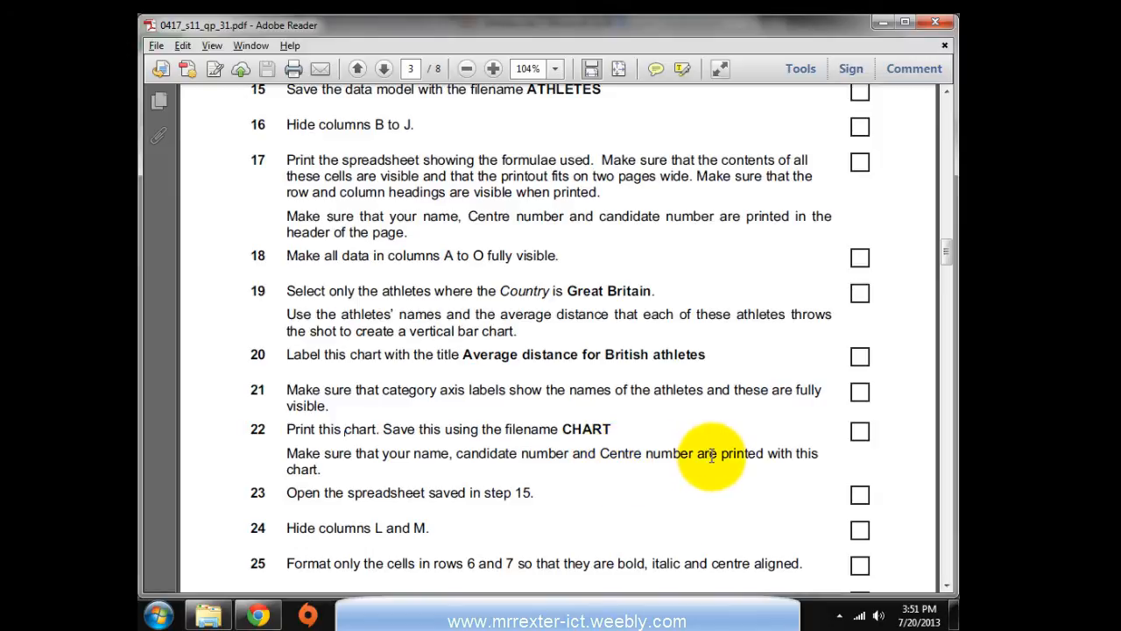
key("alt+Tab")
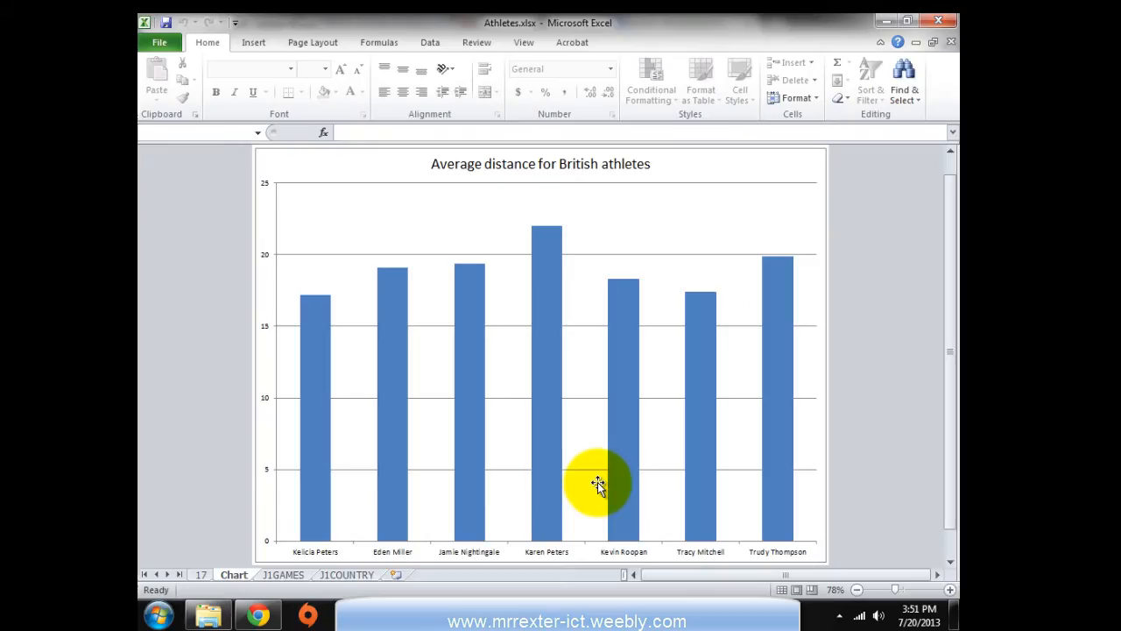
Add a centred custom header with the candidate's name, centre number and candidate number
left_click(159, 44)
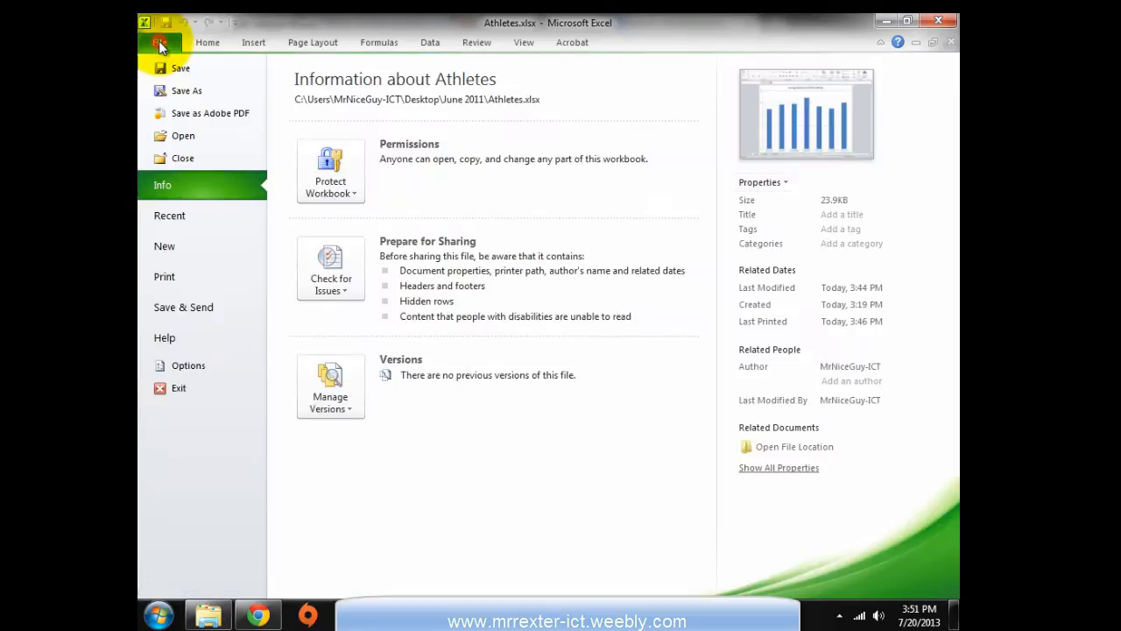
left_click(165, 278)
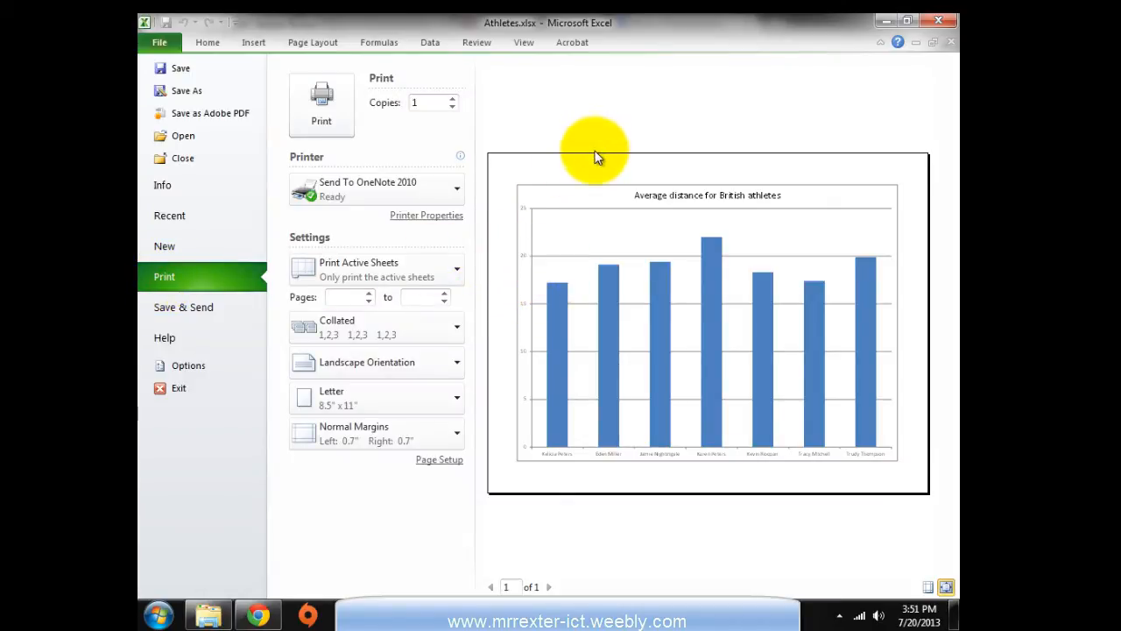
left_click(429, 463)
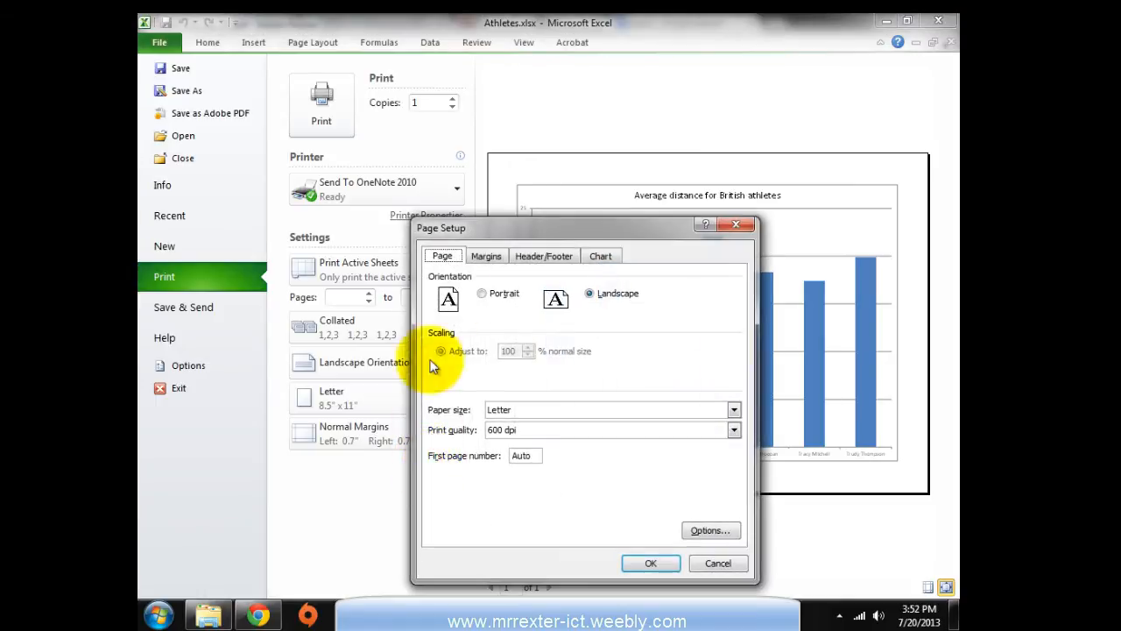
left_click(533, 261)
left_click_drag(534, 227, 334, 142)
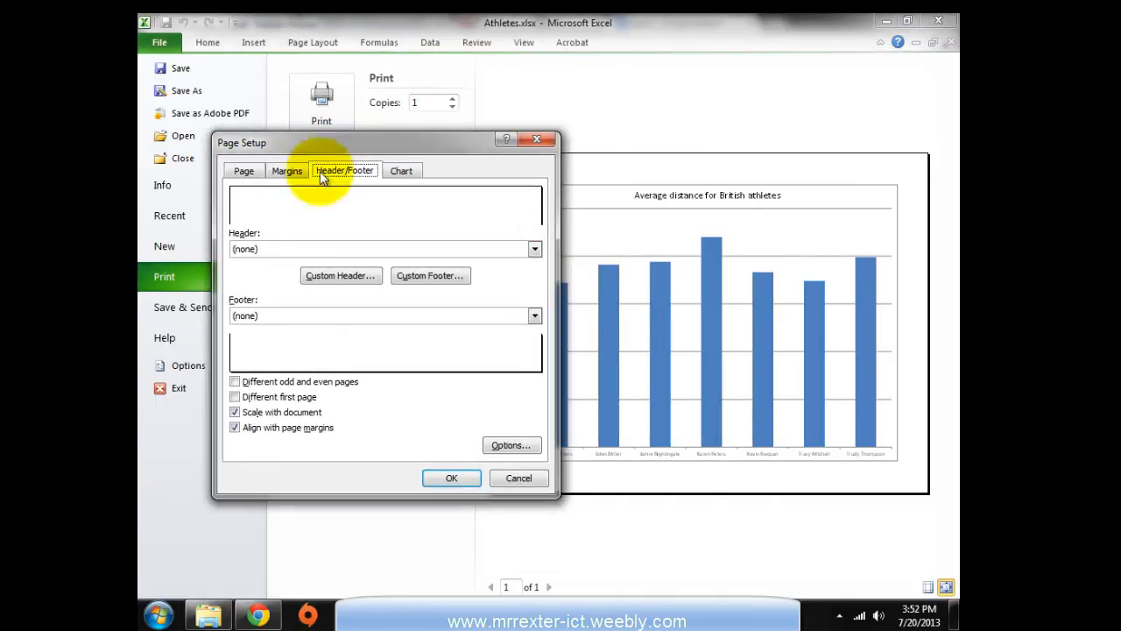
left_click(354, 279)
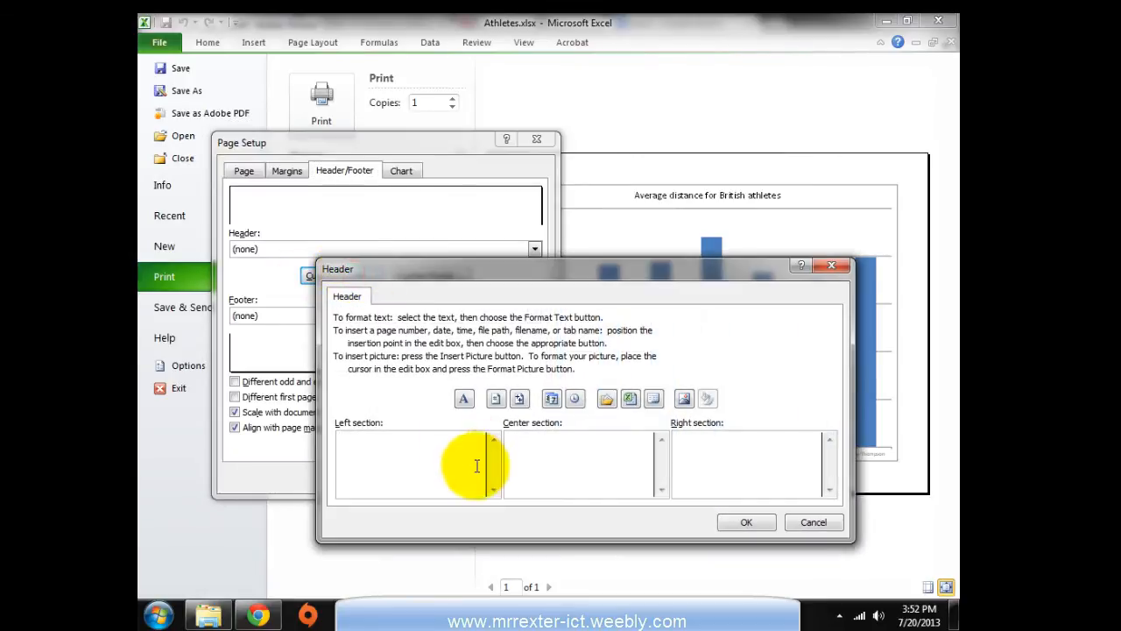
left_click(515, 465)
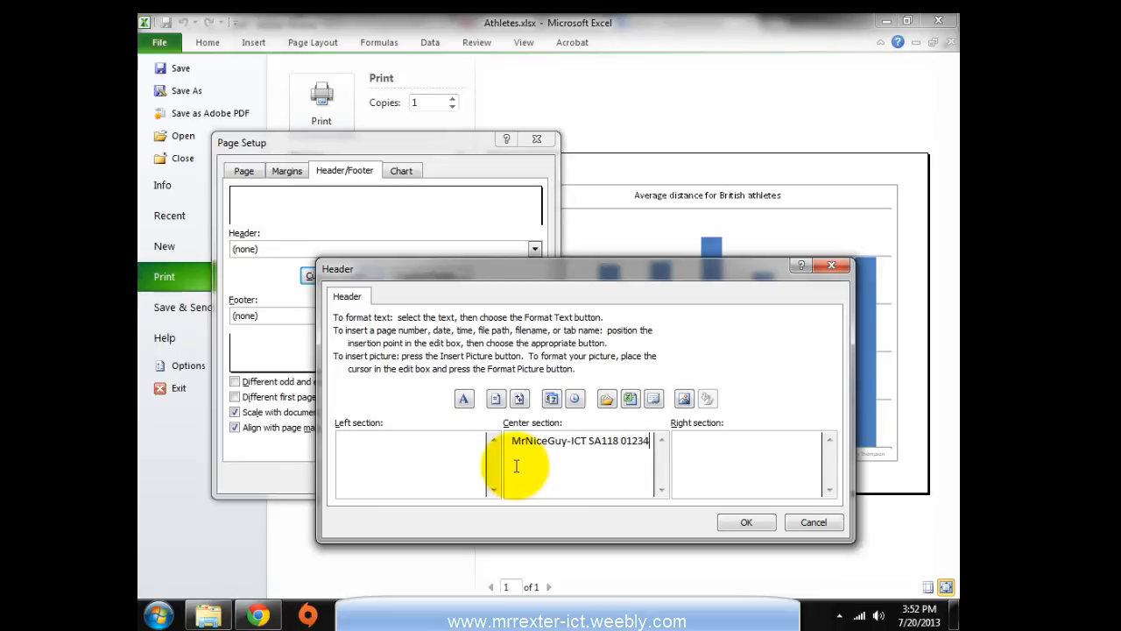
left_click(725, 523)
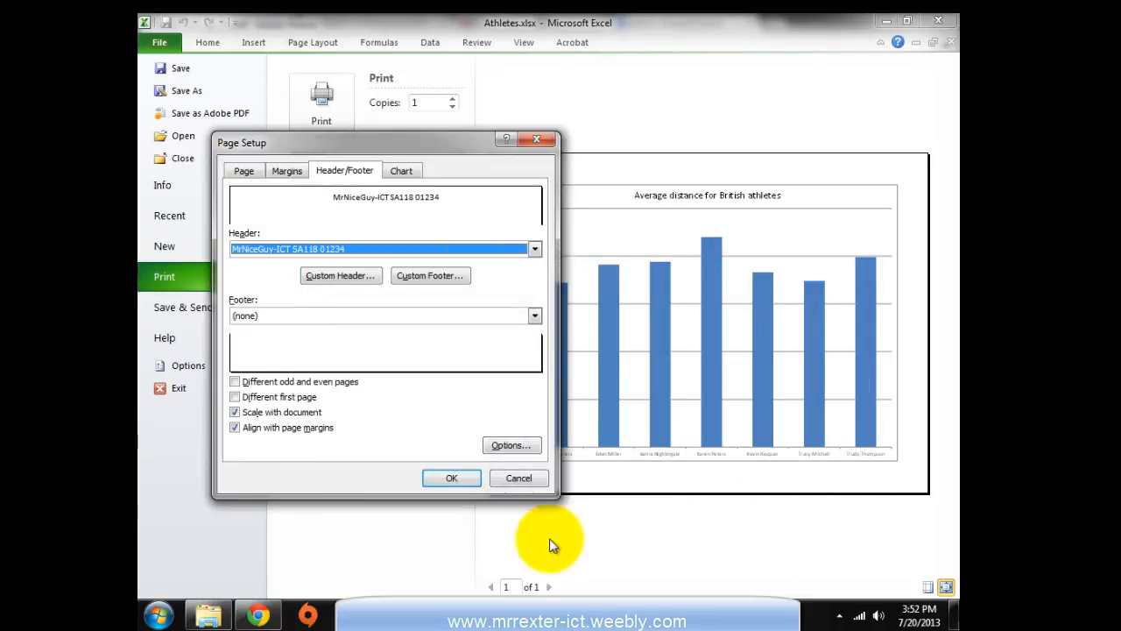
left_click(452, 478)
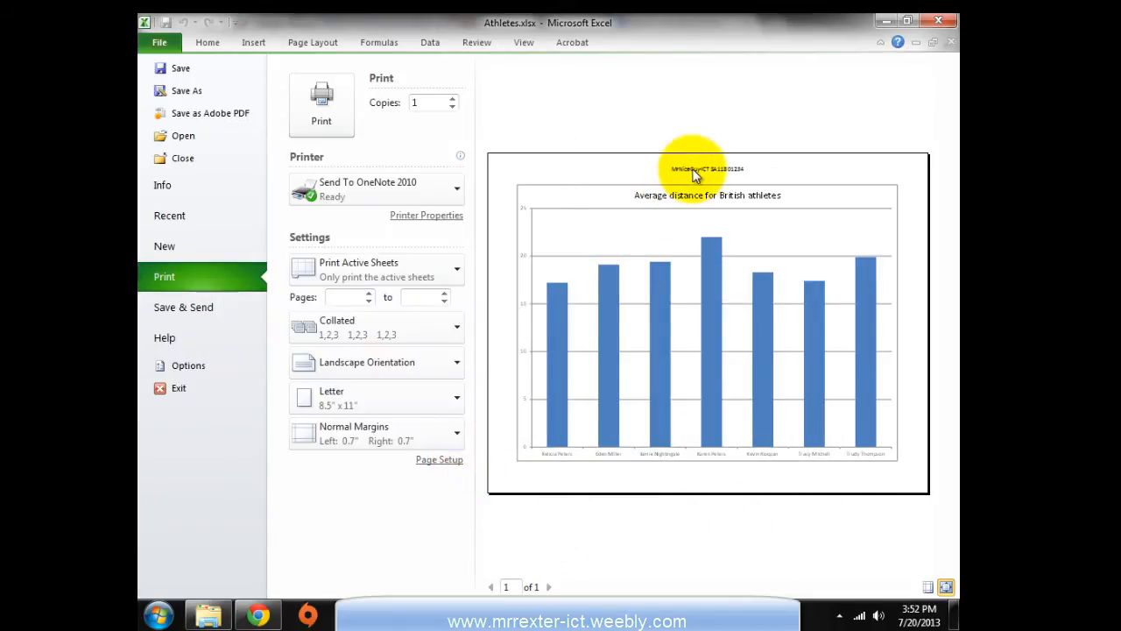
Close the print preview and switch to the J1GAMES sheet
key("alt+Tab")
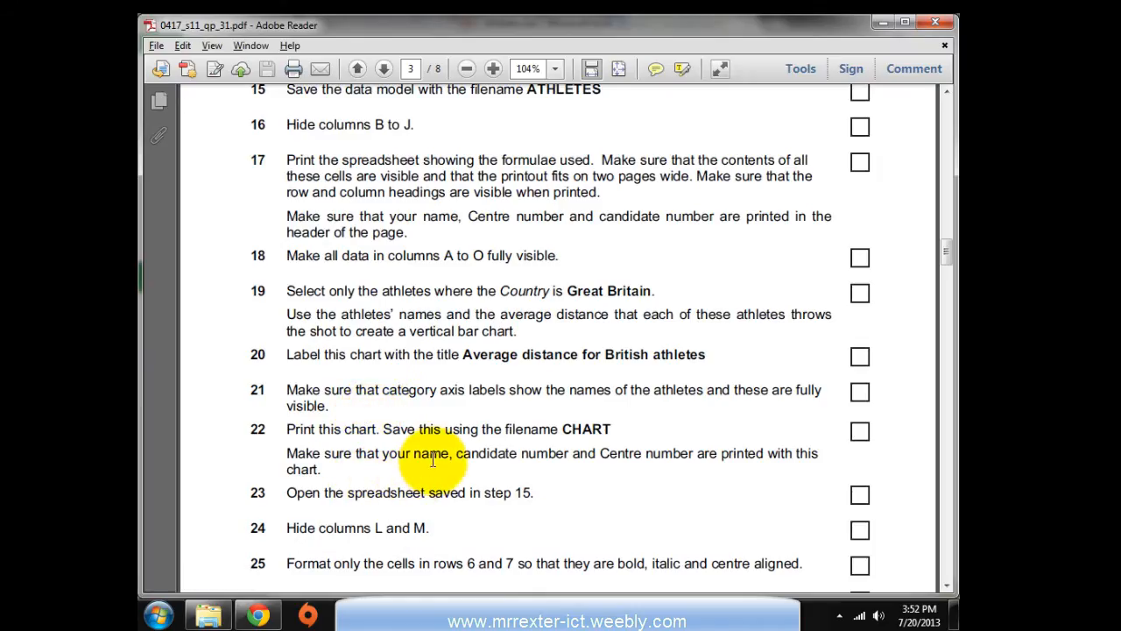
key("alt+Tab")
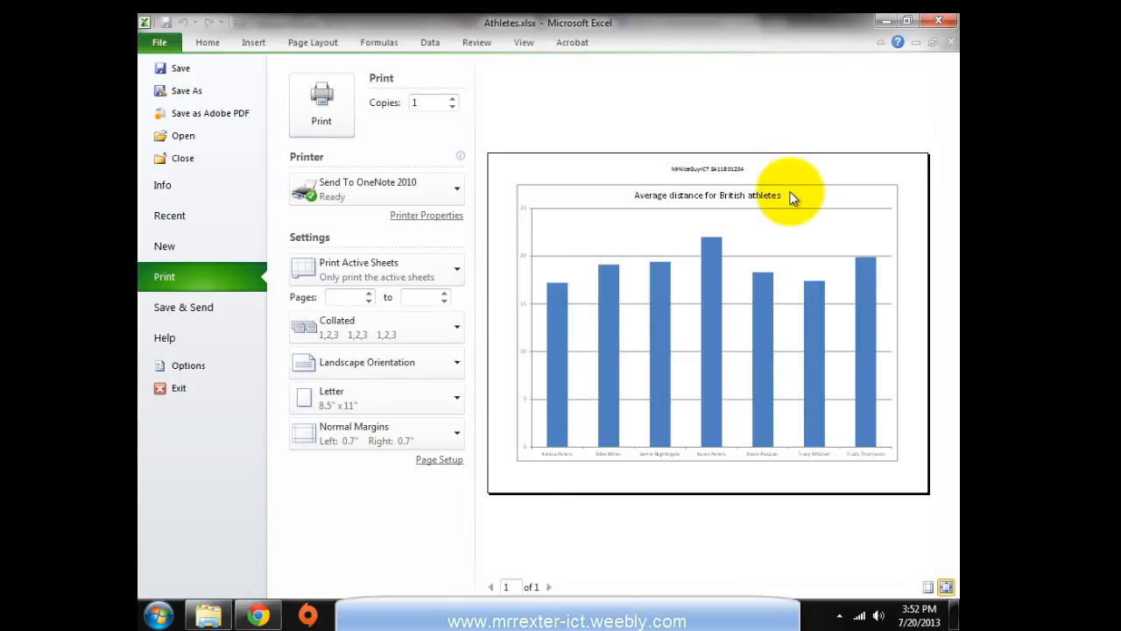
left_click(208, 43)
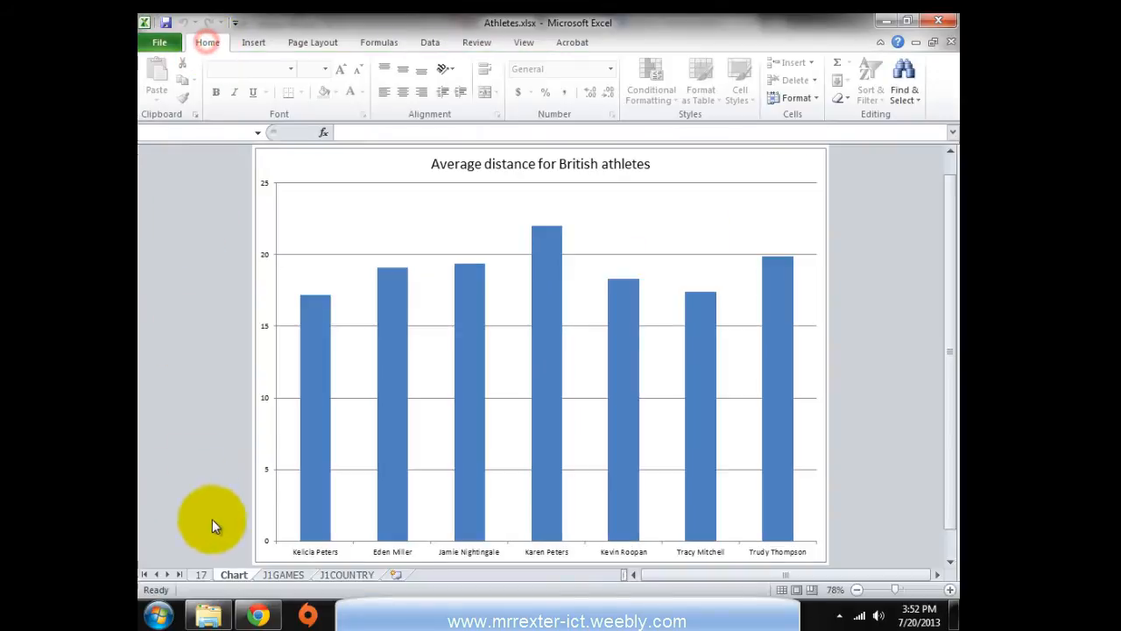
left_click(288, 577)
Review the upcoming tasks in the PDF, glance at sheet 17, and return to J1GAMES
key("alt+Tab")
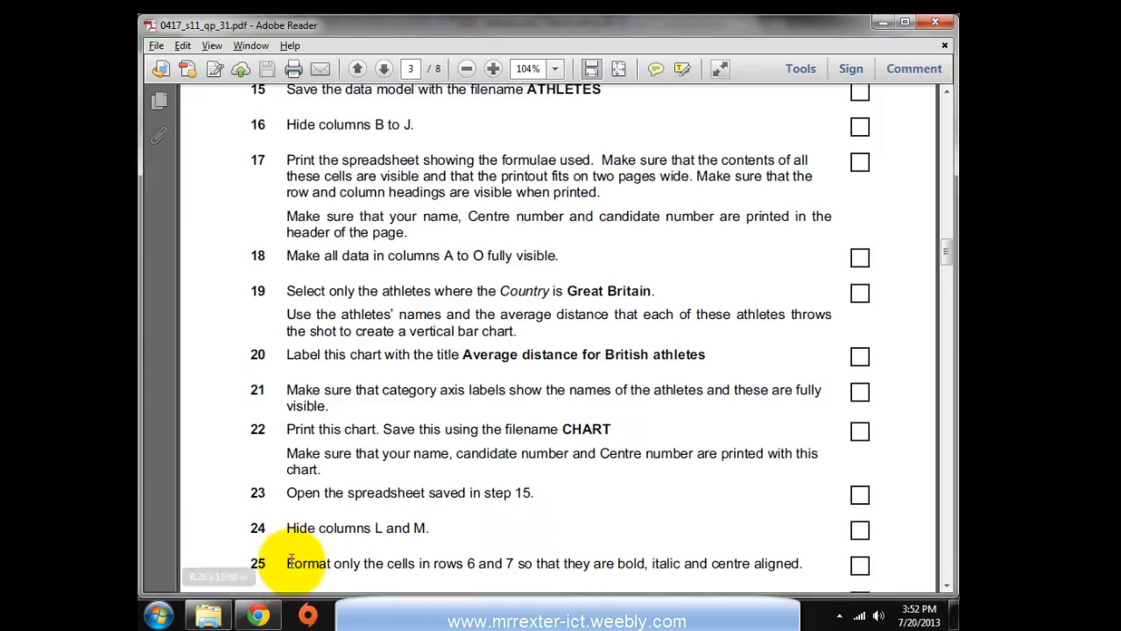
scroll(309, 513, "down", 1)
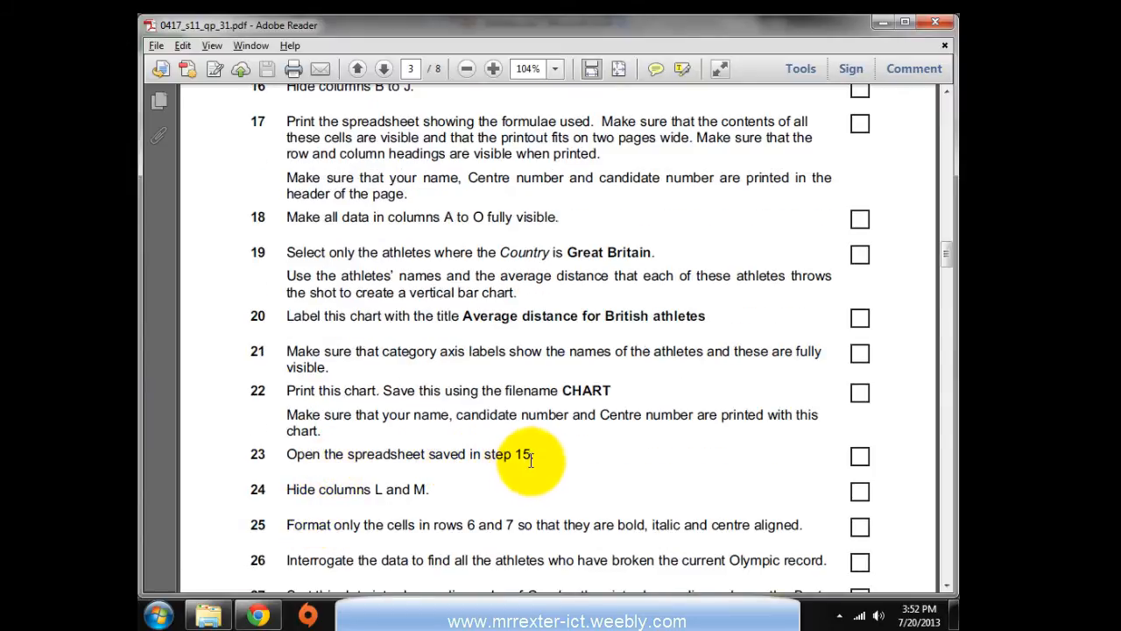
scroll(520, 460, "up", 5)
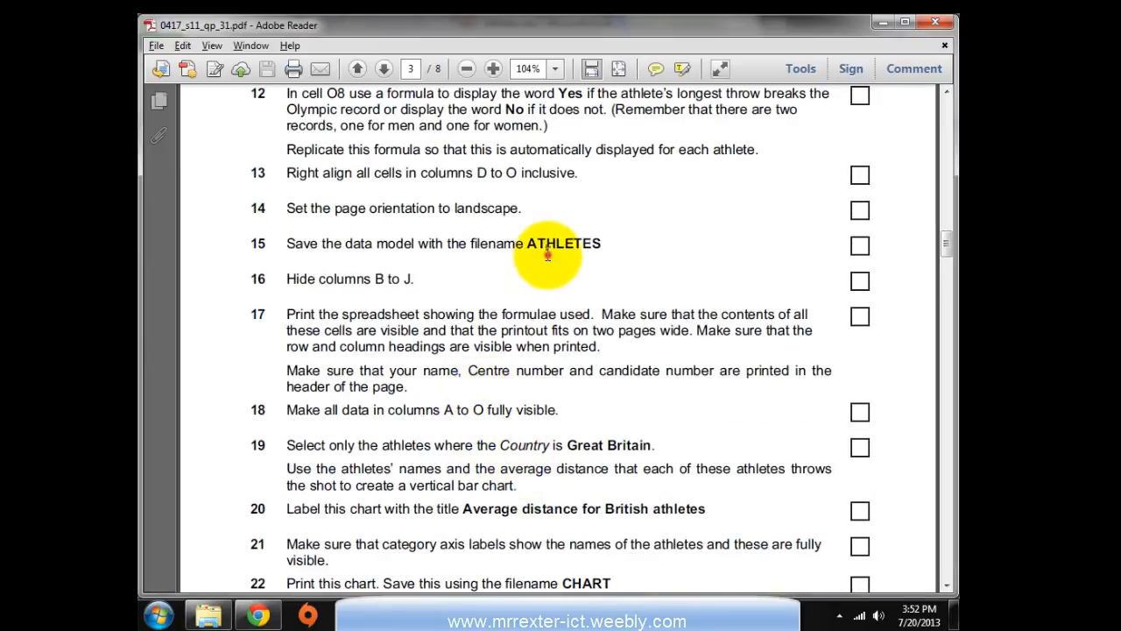
key("alt+Tab")
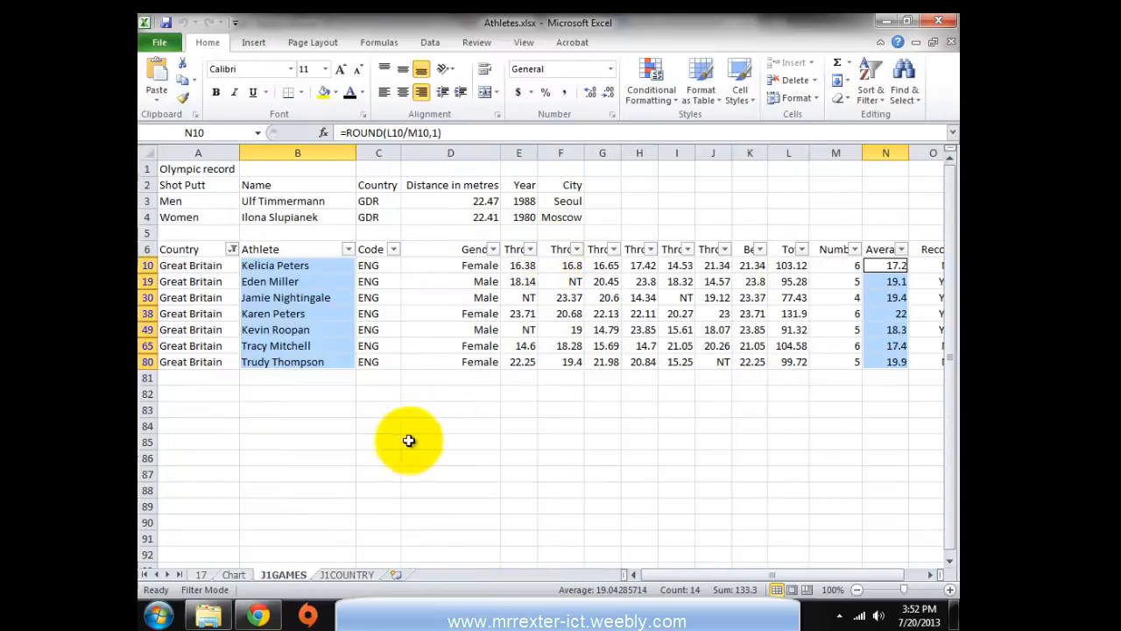
left_click(198, 573)
key("alt+Tab")
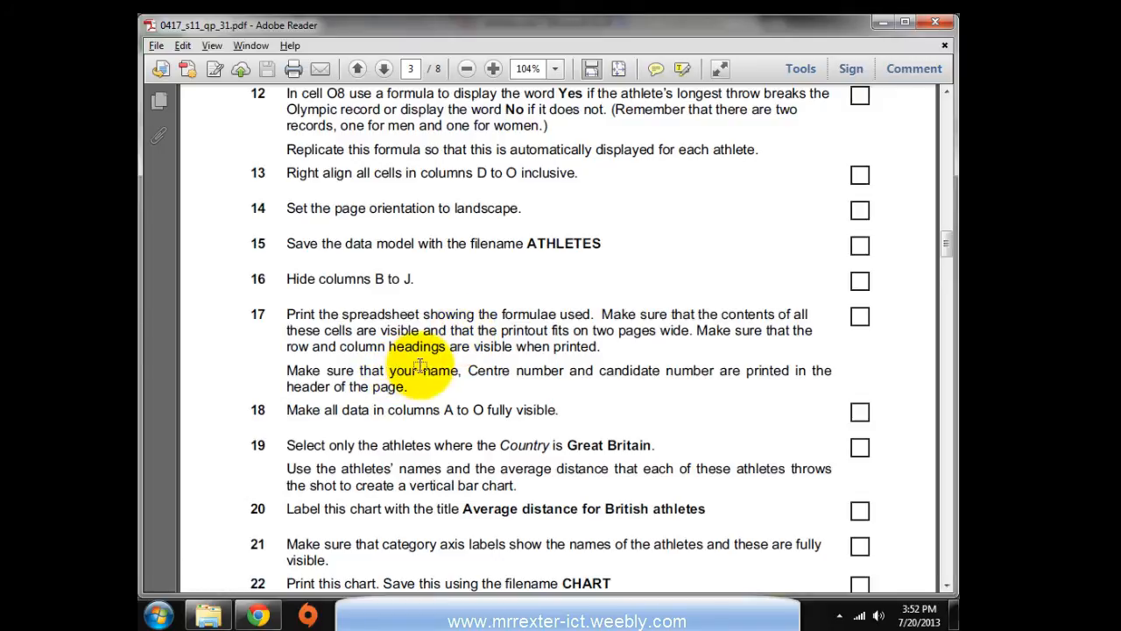
key("alt+Tab")
left_click(283, 574)
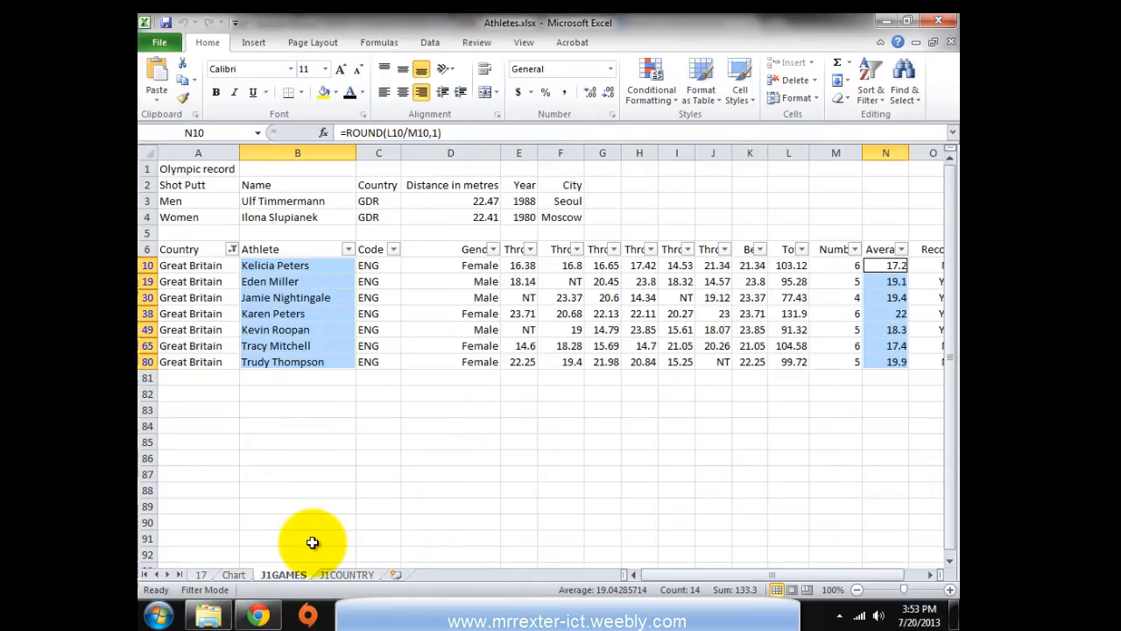
Turn off the filter and unhide all columns across the whole sheet
left_click(427, 42)
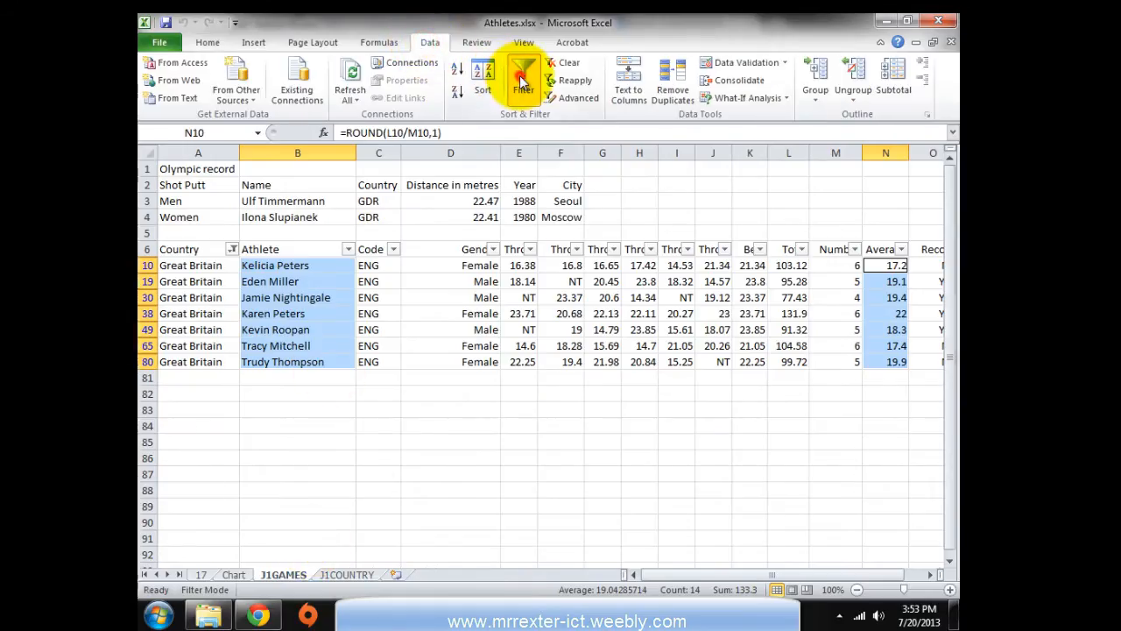
left_click(520, 77)
left_click(146, 152)
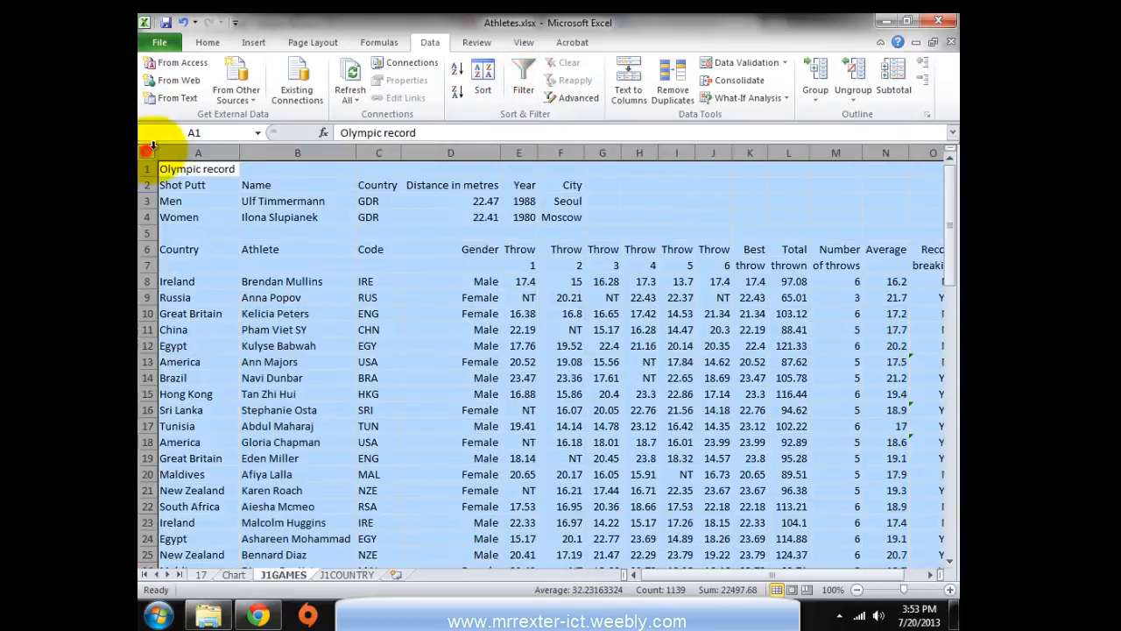
right_click(207, 153)
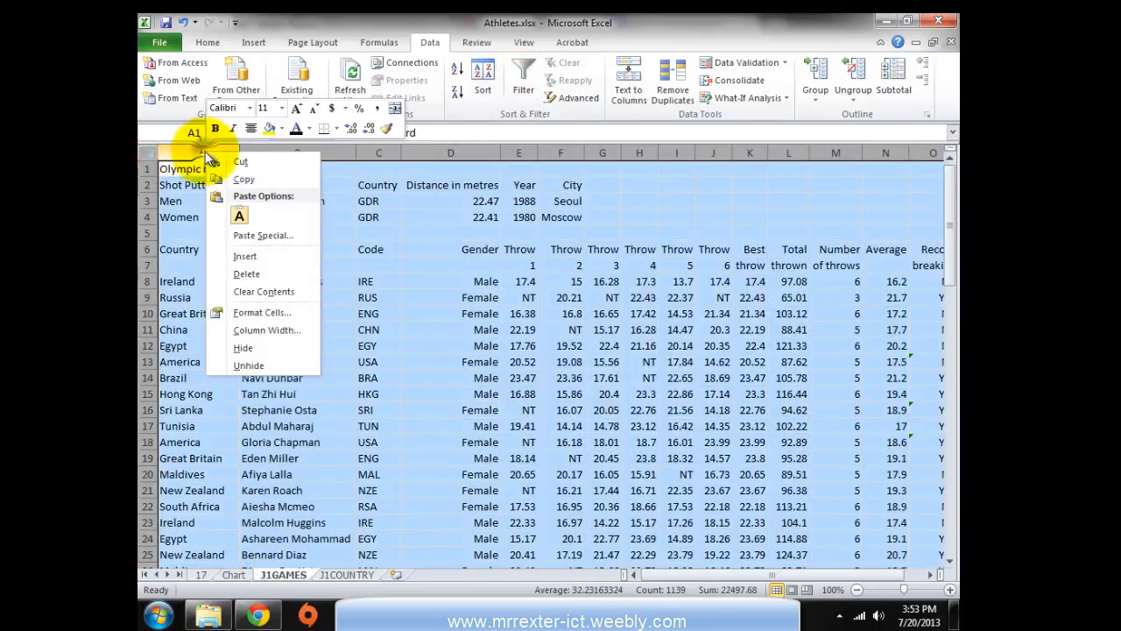
left_click(241, 365)
right_click(150, 222)
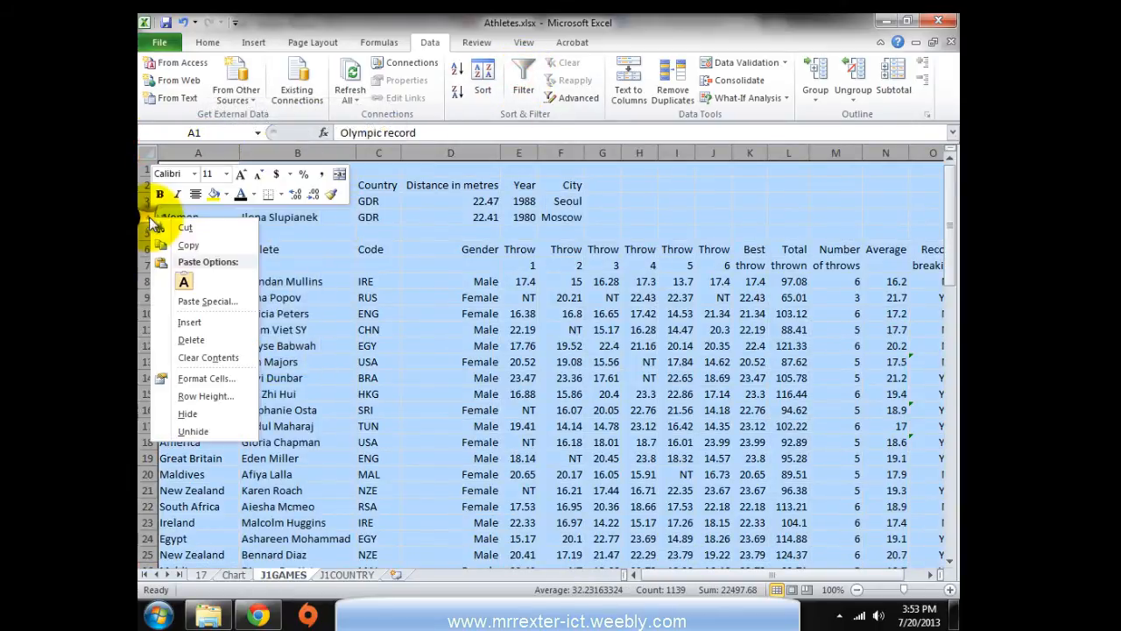
left_click(174, 431)
left_click(379, 410)
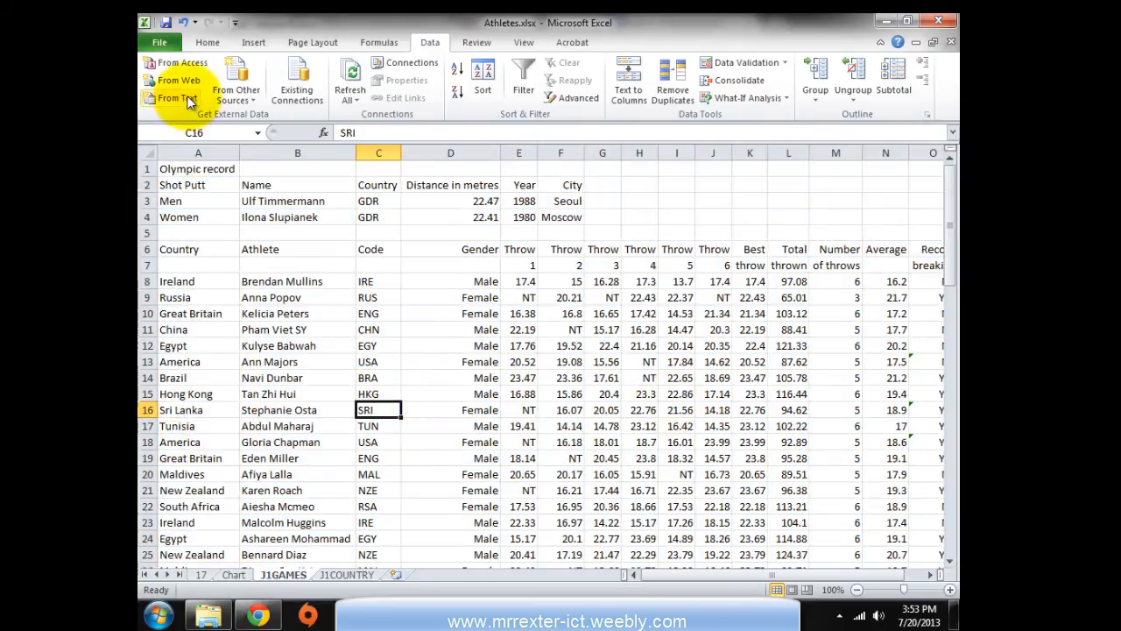
left_click(146, 159)
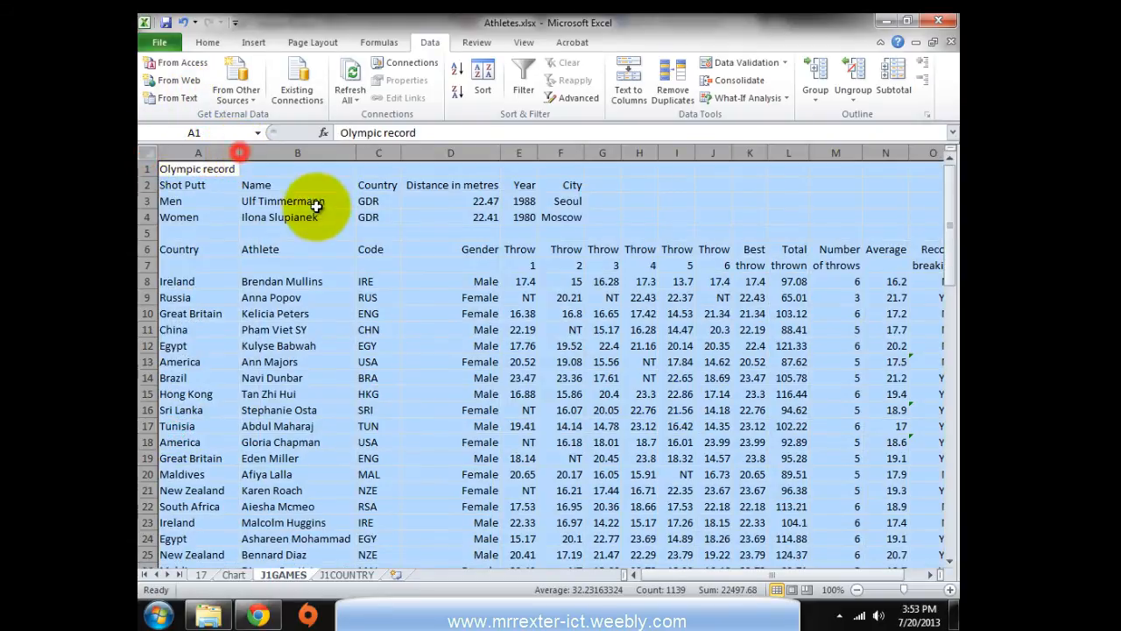
left_click(424, 326)
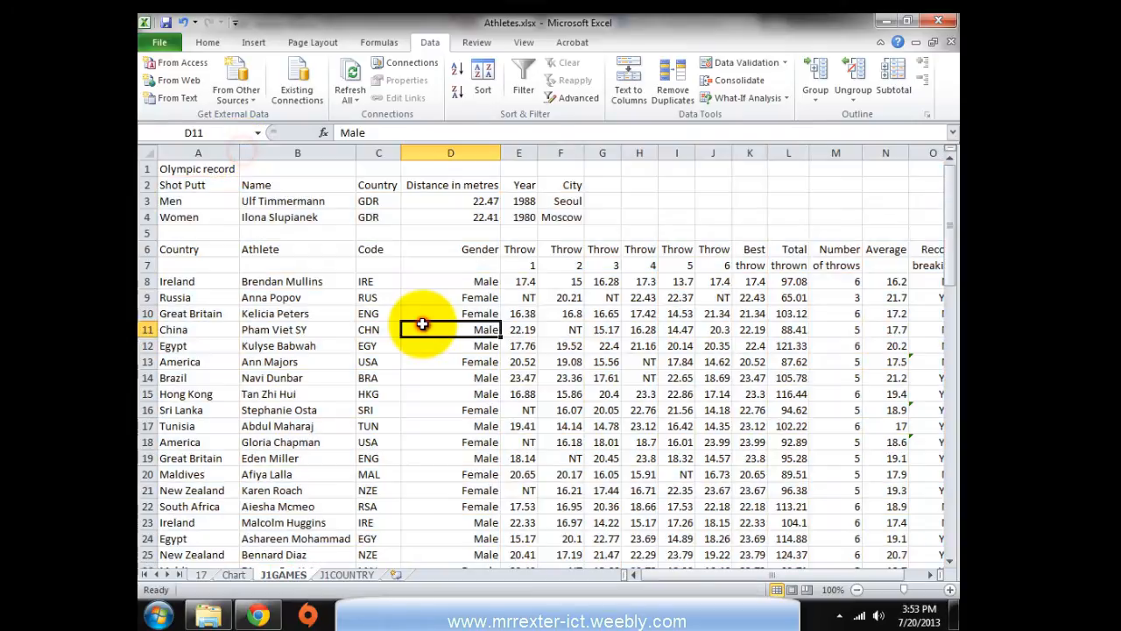
Hide columns L and M (Total thrown and Number of throws)
key("alt+Tab")
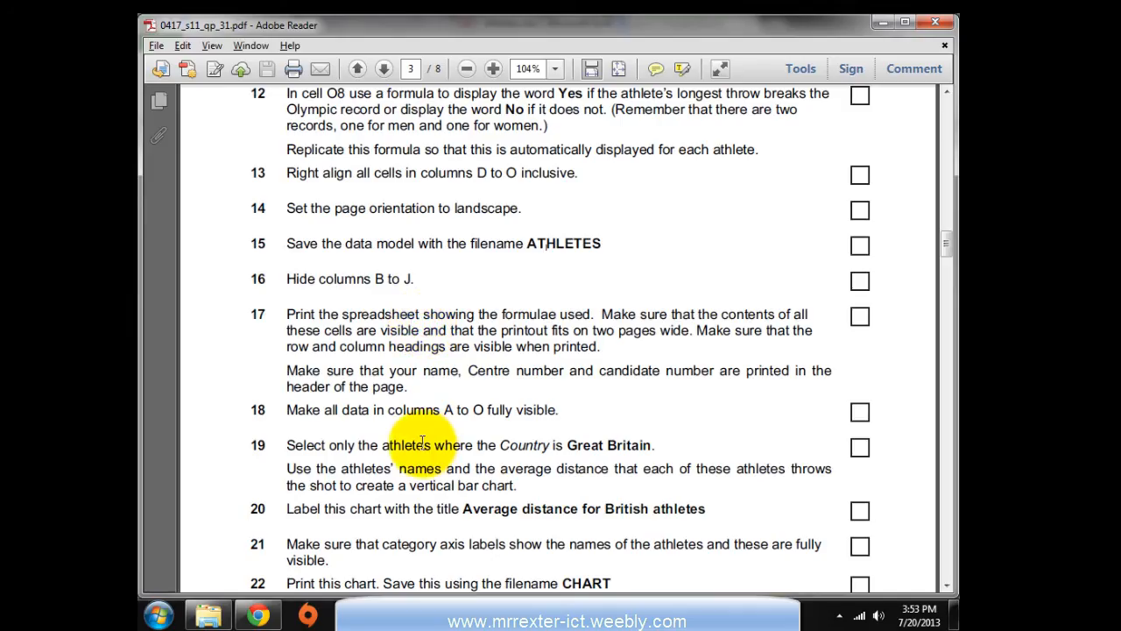
scroll(472, 412, "down", 5)
left_click(334, 258)
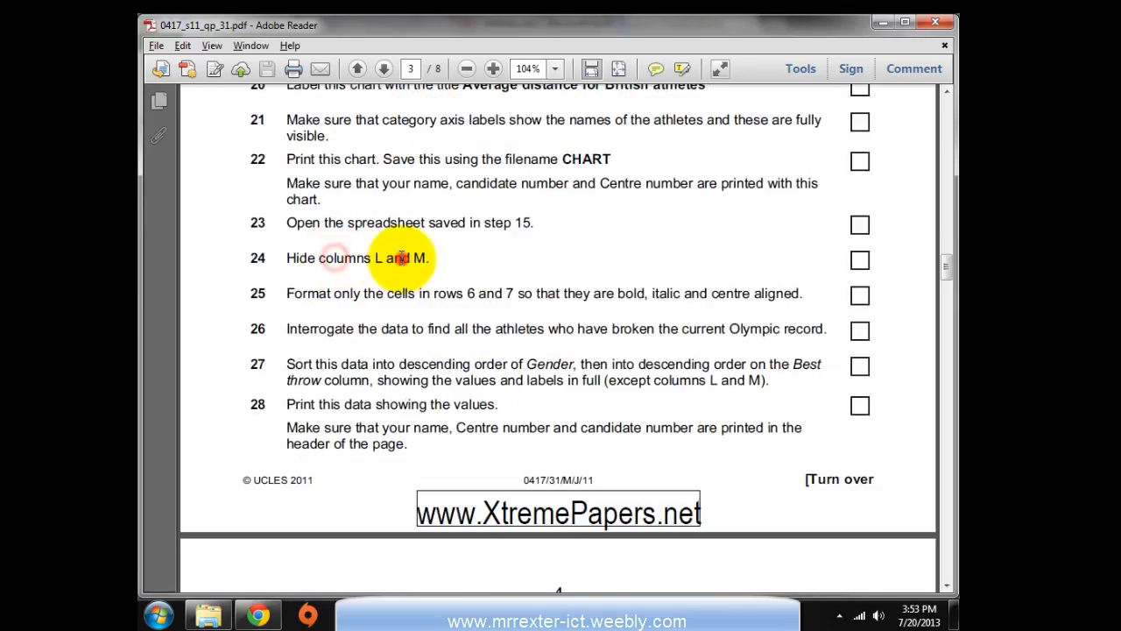
key("alt+Tab")
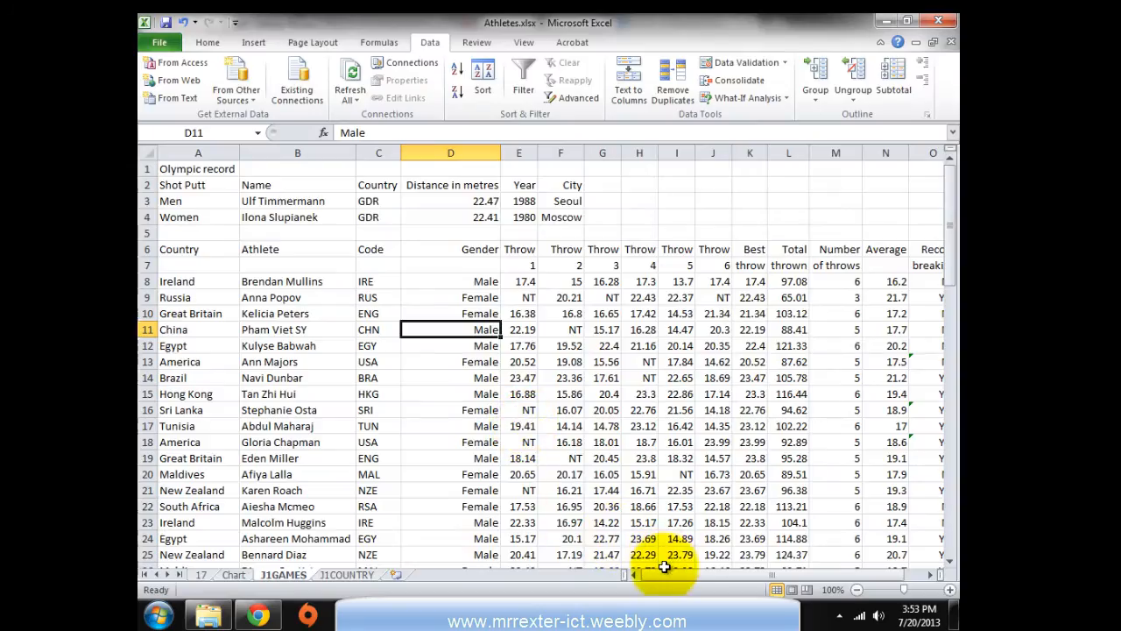
left_click(793, 151)
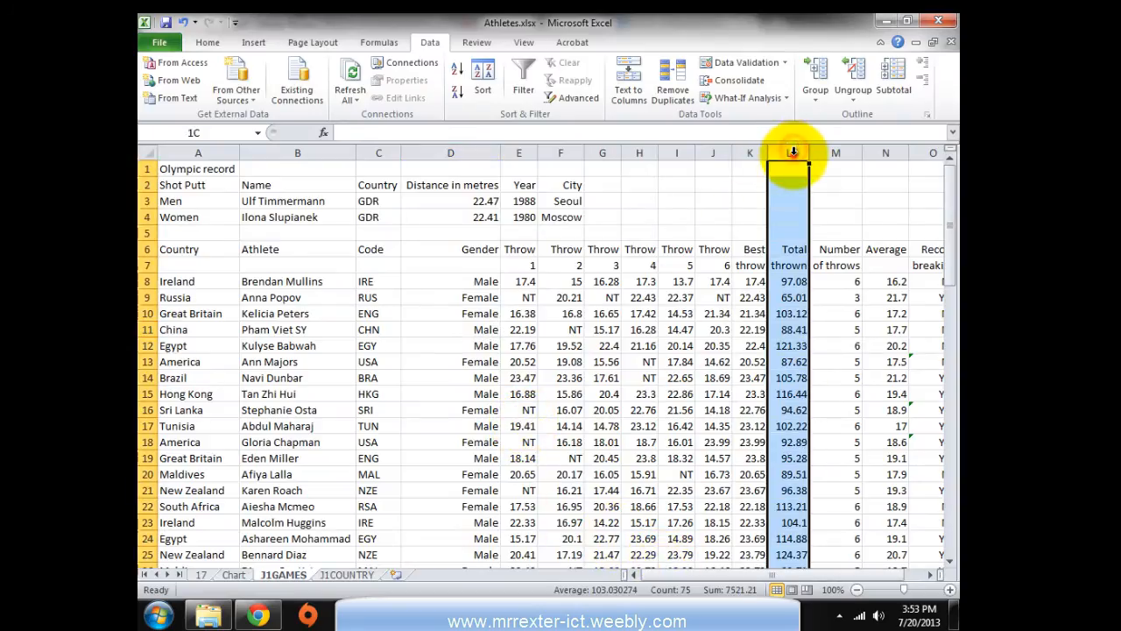
left_click_drag(793, 152, 831, 154)
right_click(828, 155)
left_click(853, 360)
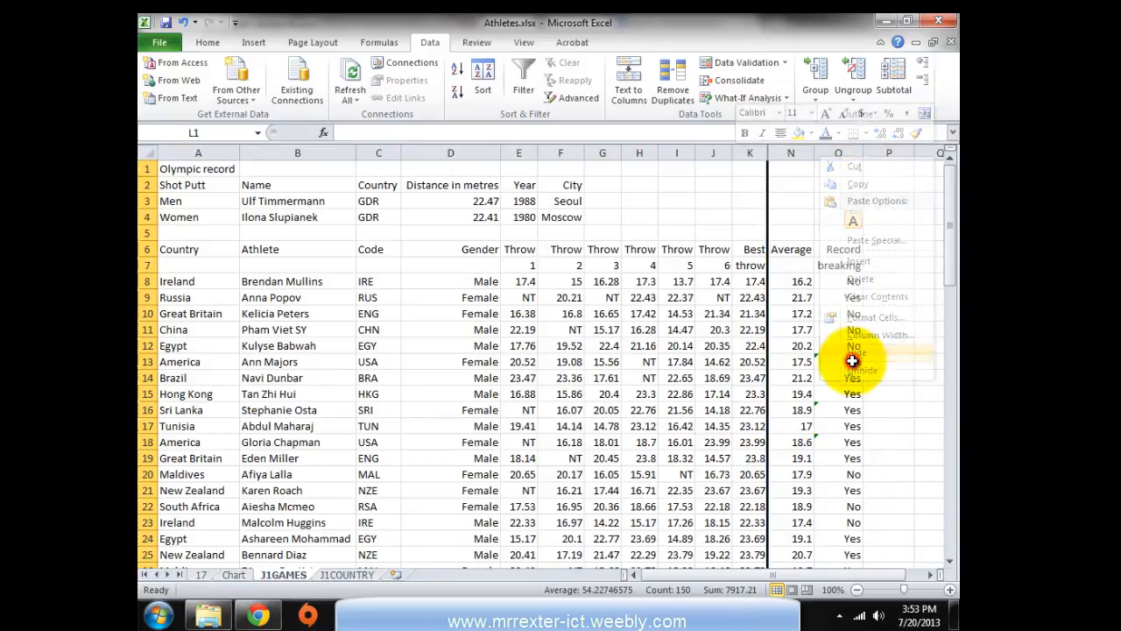
key("alt+Tab")
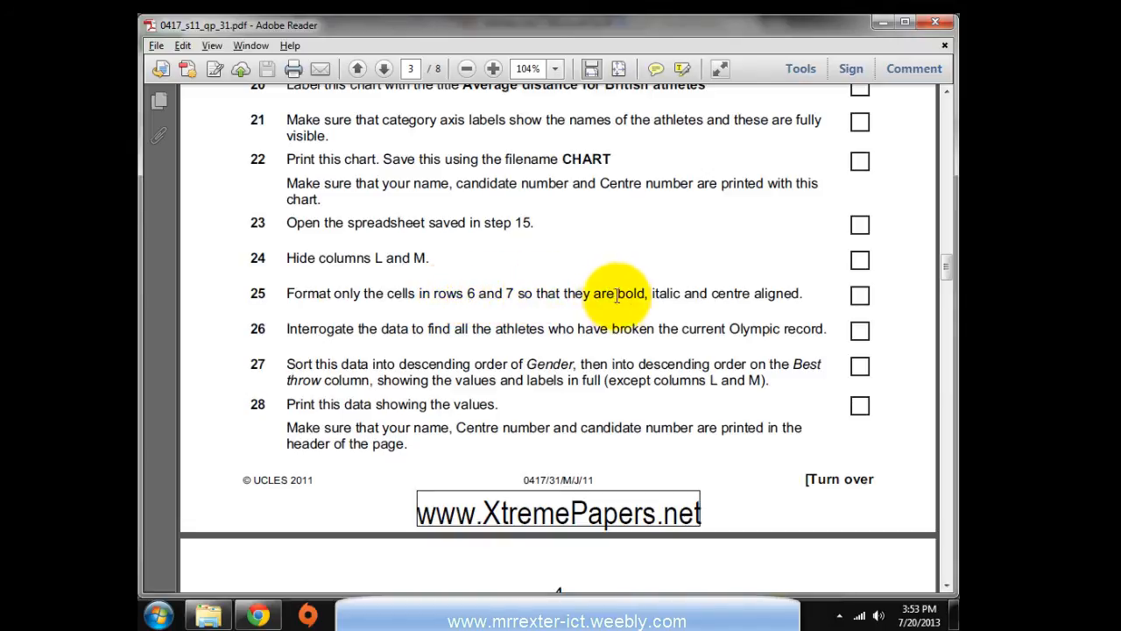
key("alt+Tab")
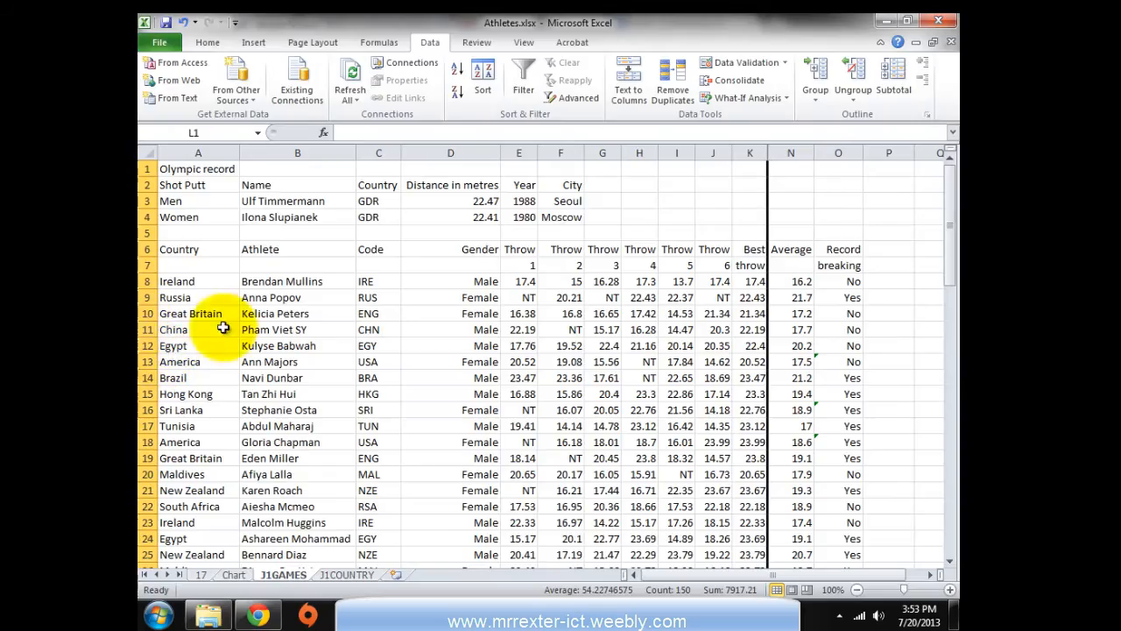
Format header rows 6 and 7 as bold, italic and centre aligned
left_click(255, 333)
left_click_drag(146, 249, 147, 266)
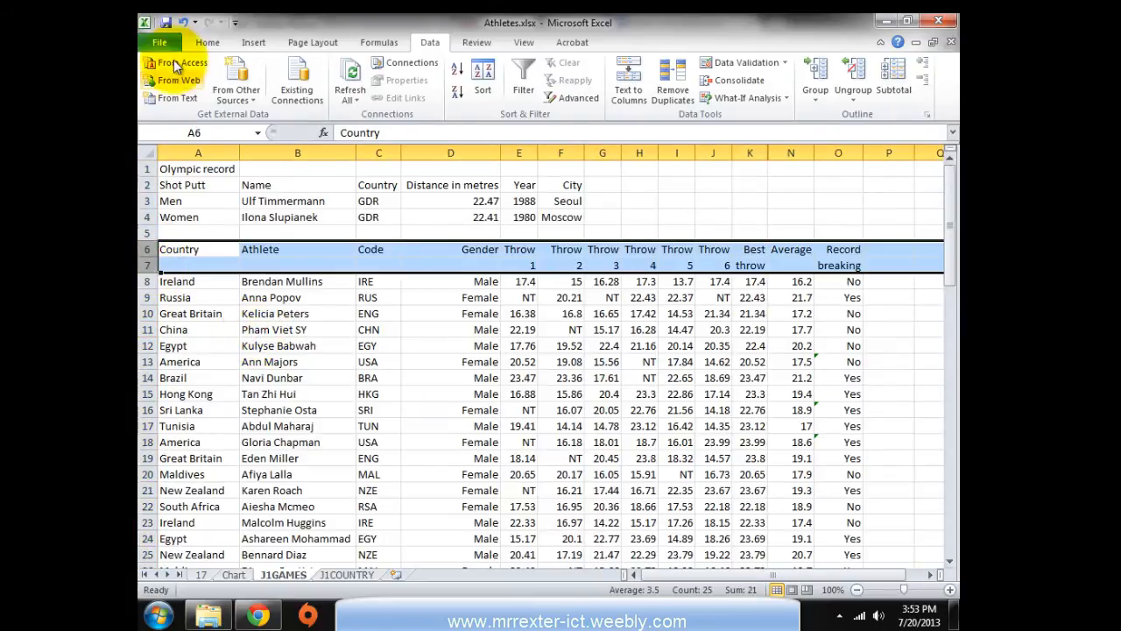
left_click(212, 41)
left_click(216, 93)
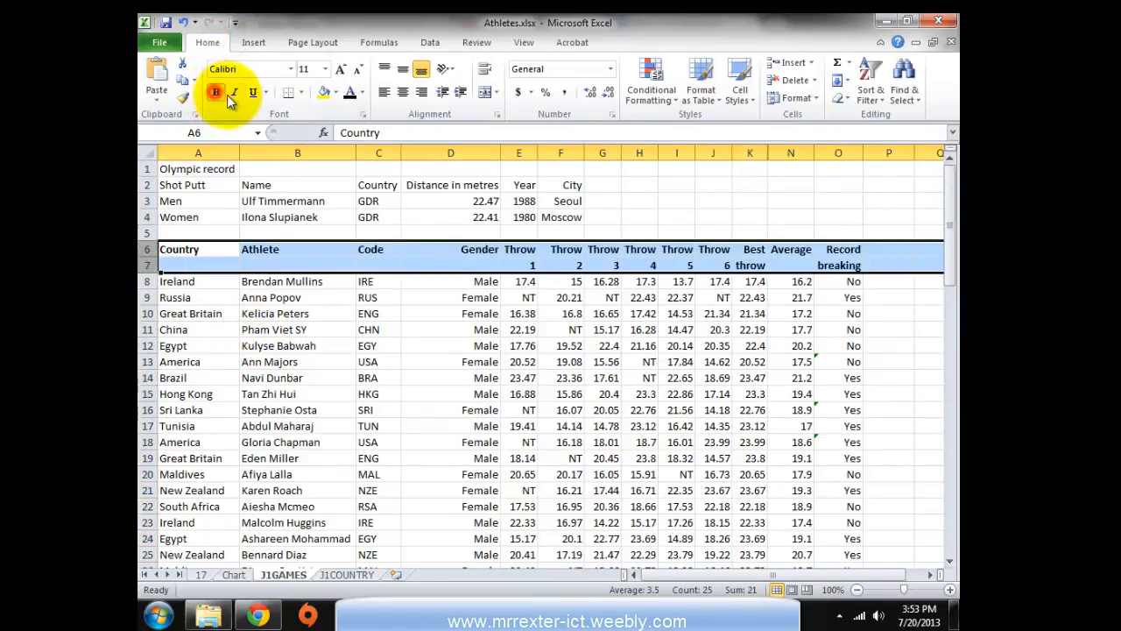
left_click(233, 93)
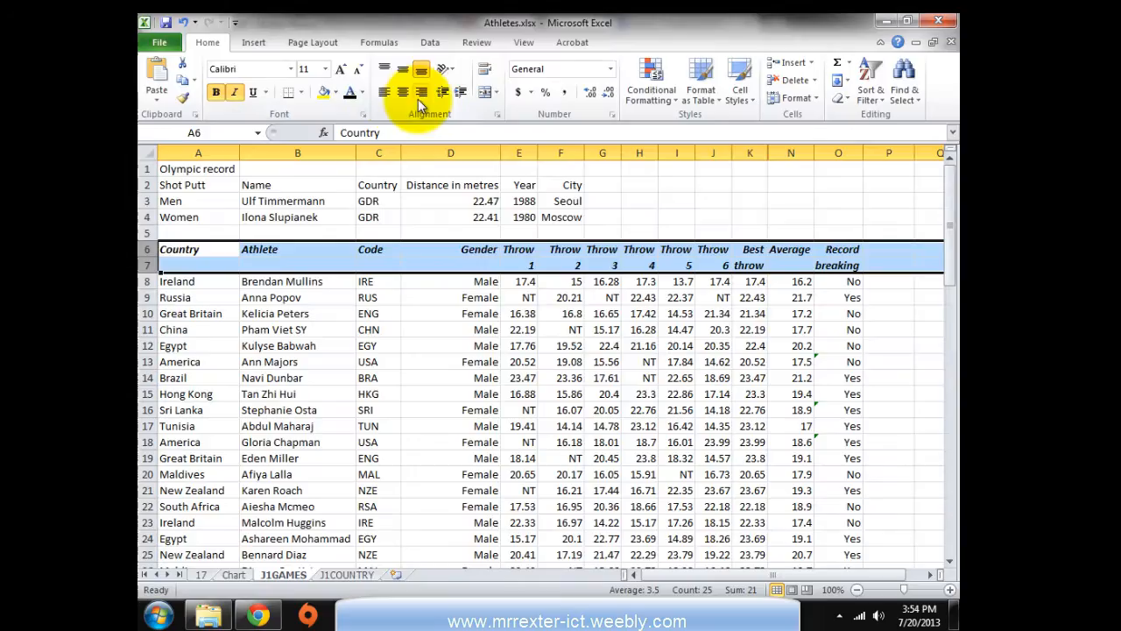
left_click(398, 99)
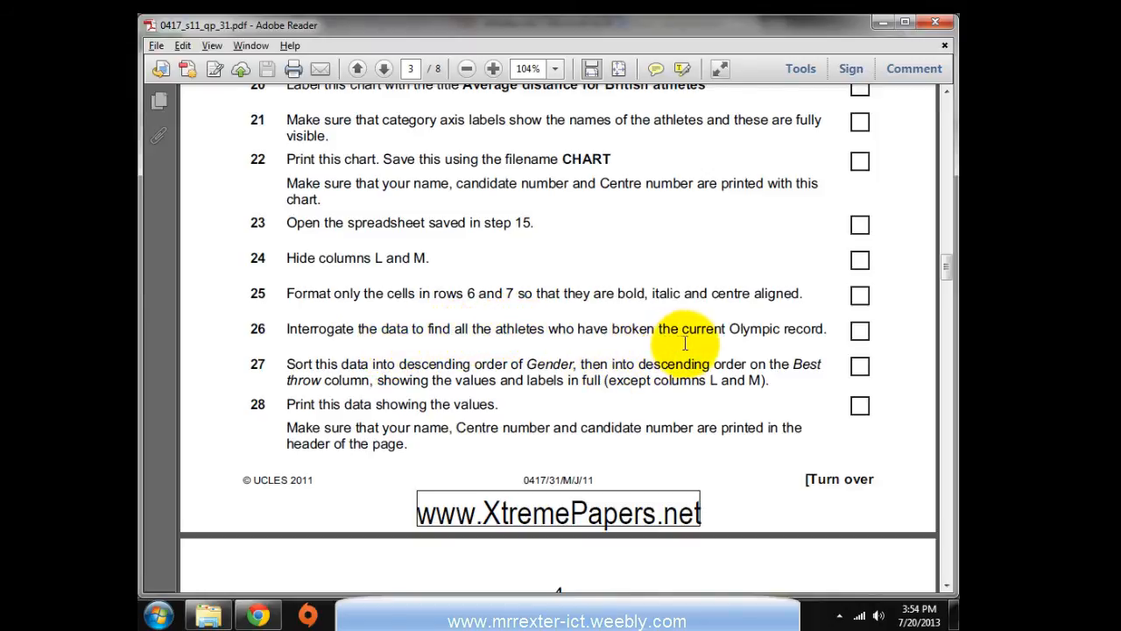
key("alt+Tab")
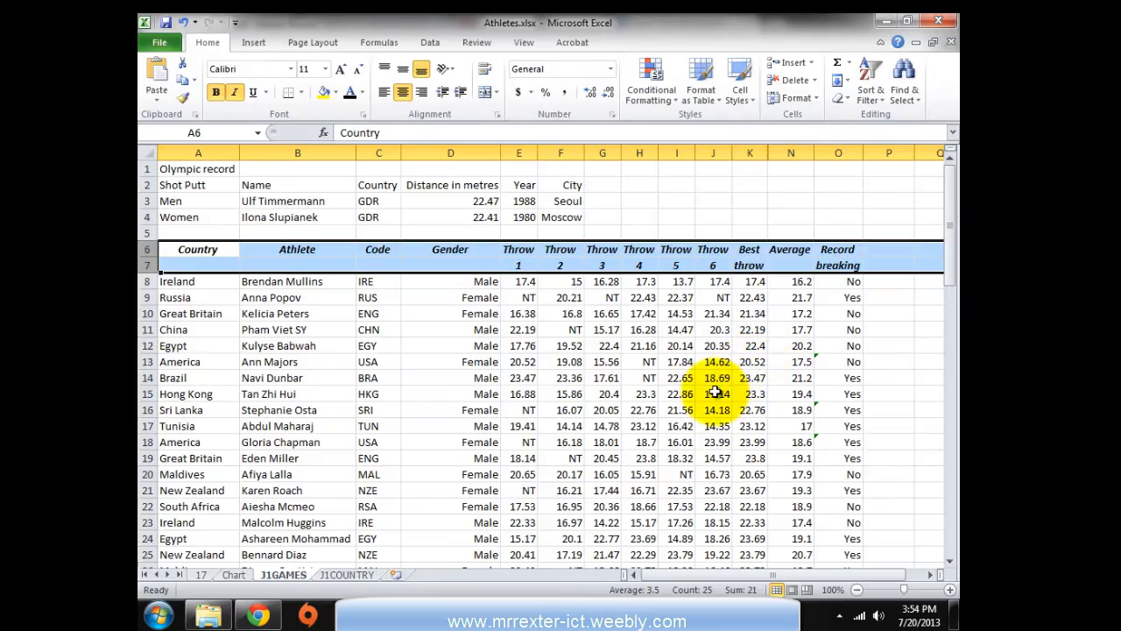
left_click(715, 393)
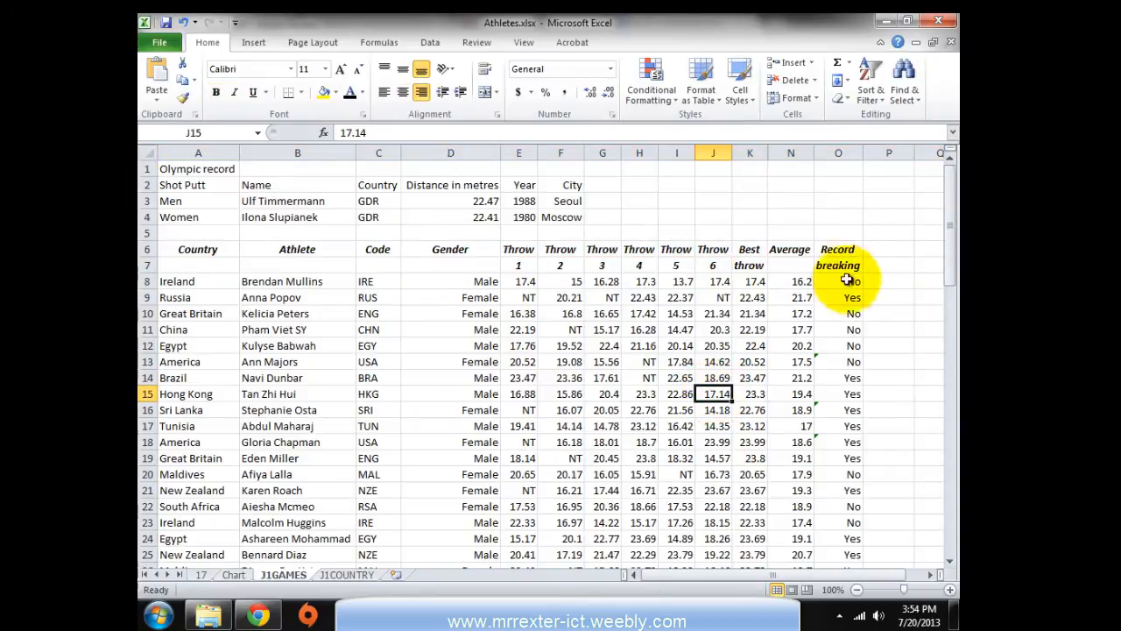
left_click(839, 250)
left_click(604, 344)
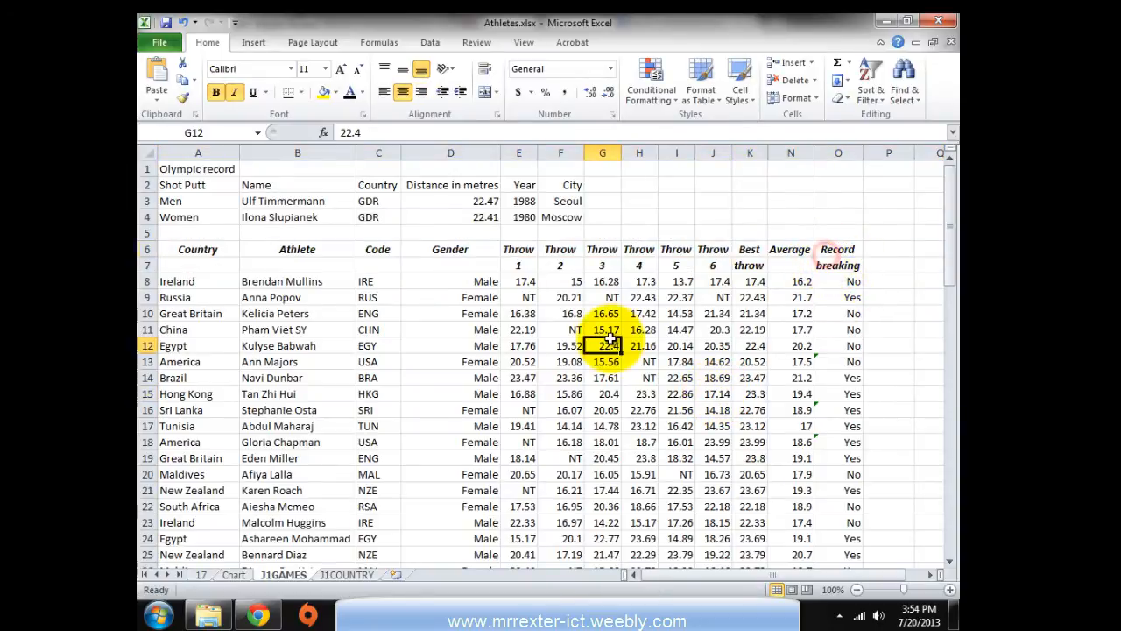
Filter the Record breaking column to Yes only, leaving 44 of 74 athletes
left_click(430, 44)
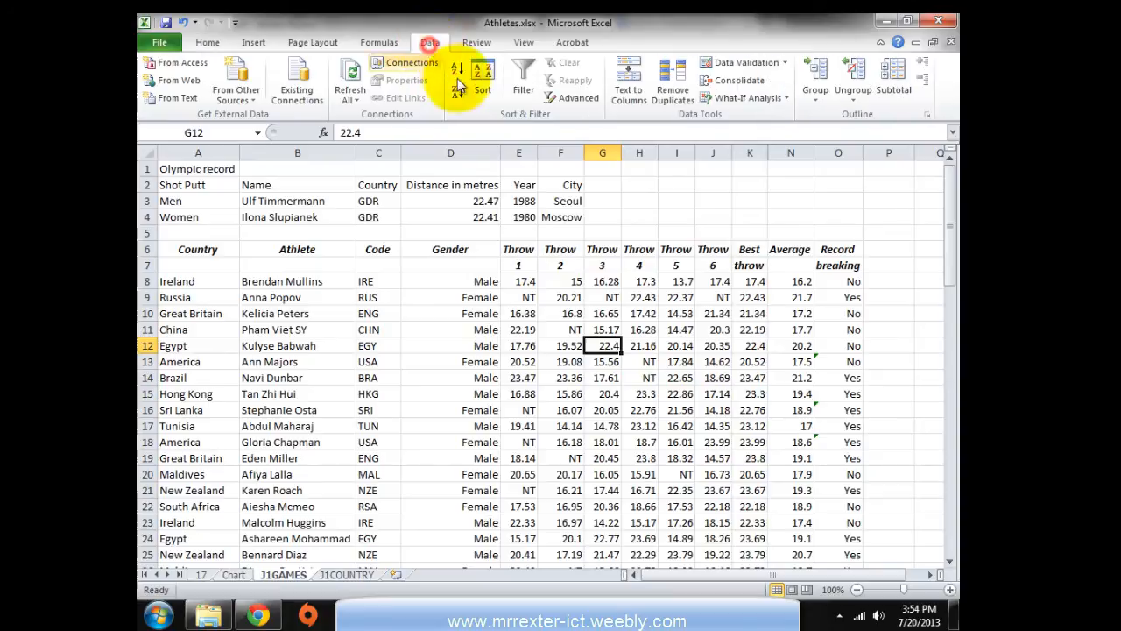
left_click(523, 83)
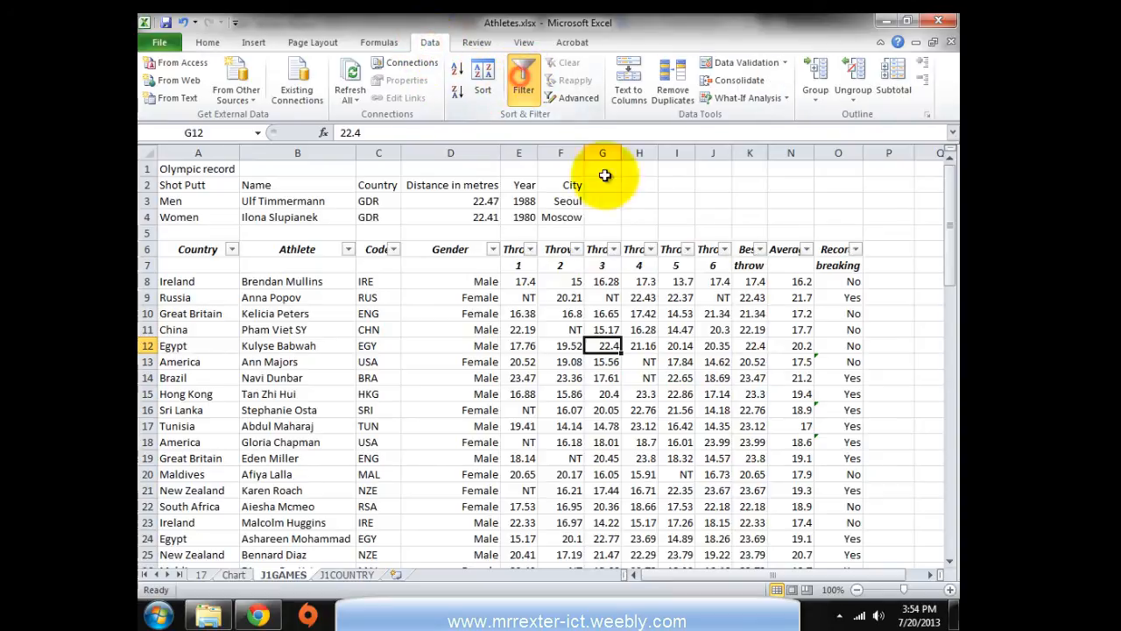
left_click(856, 249)
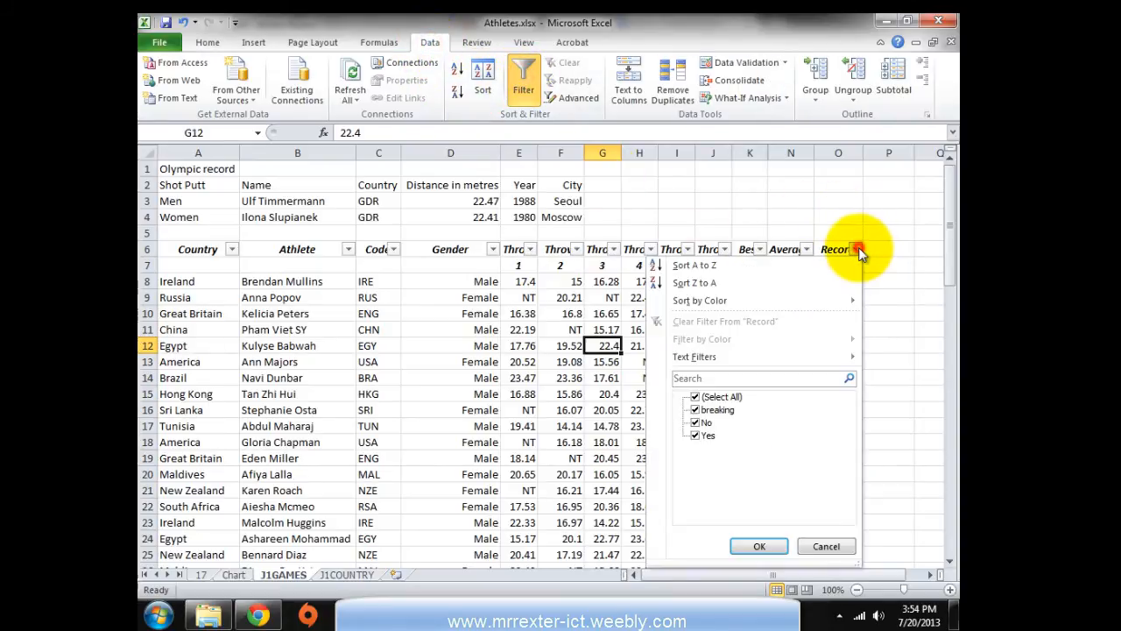
left_click(694, 398)
left_click(694, 436)
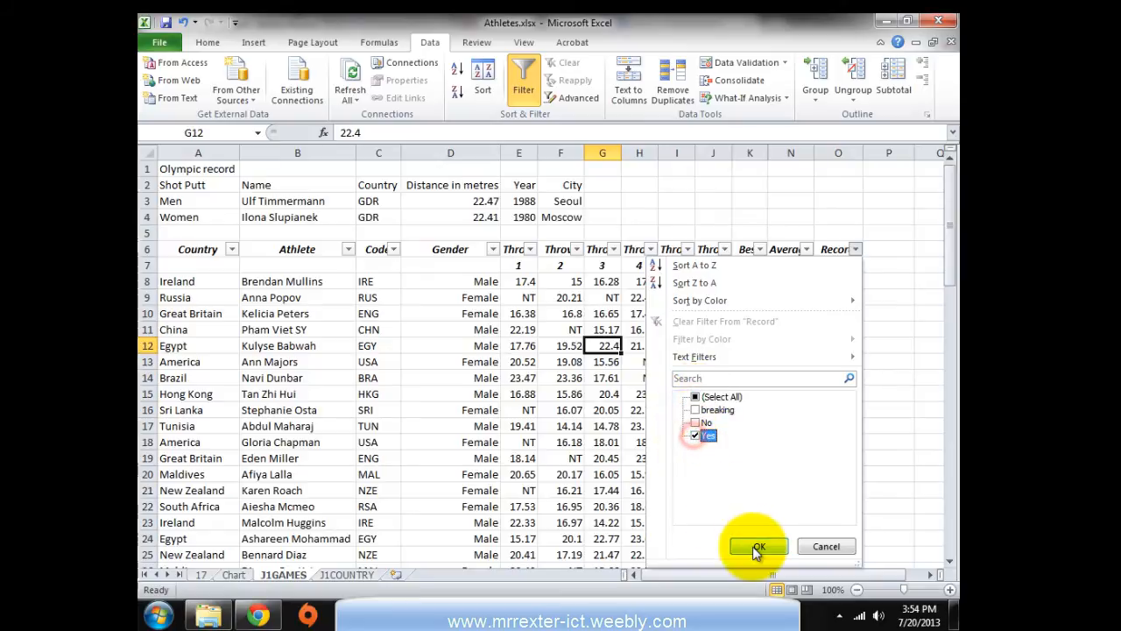
left_click(759, 545)
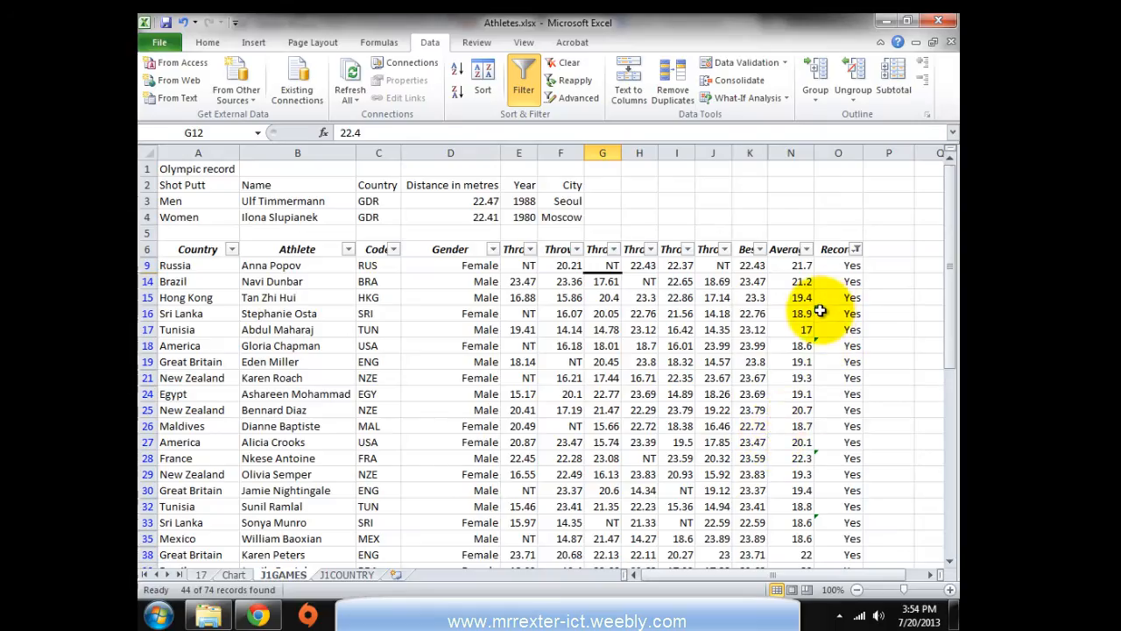
left_click(160, 46)
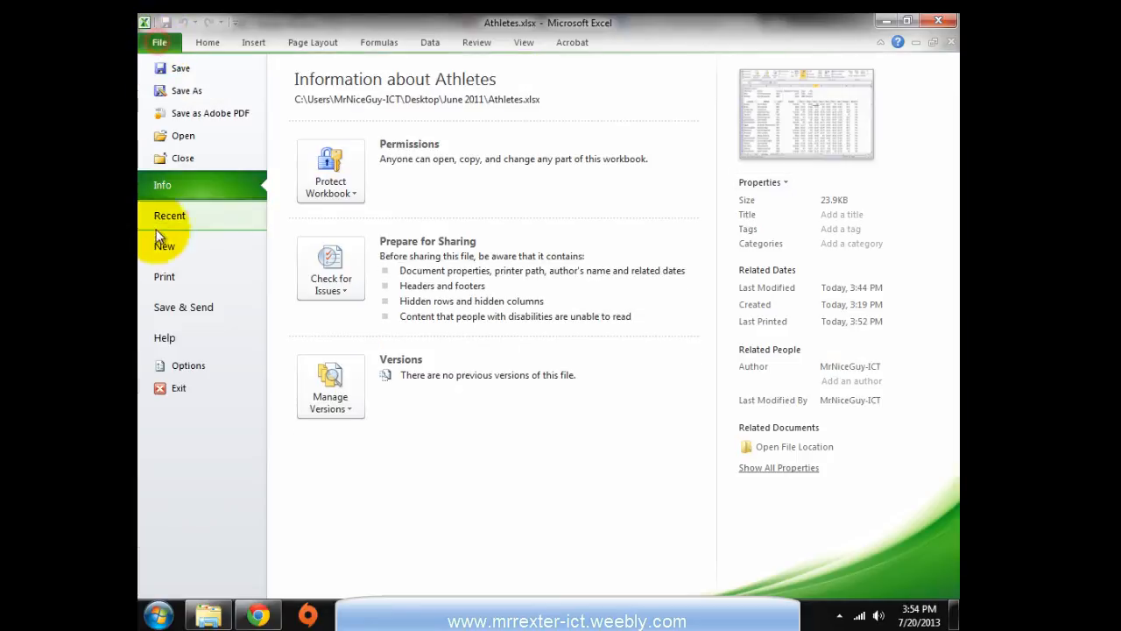
Preview the printout of the record-breaker rows, then return to the exam paper
left_click(161, 279)
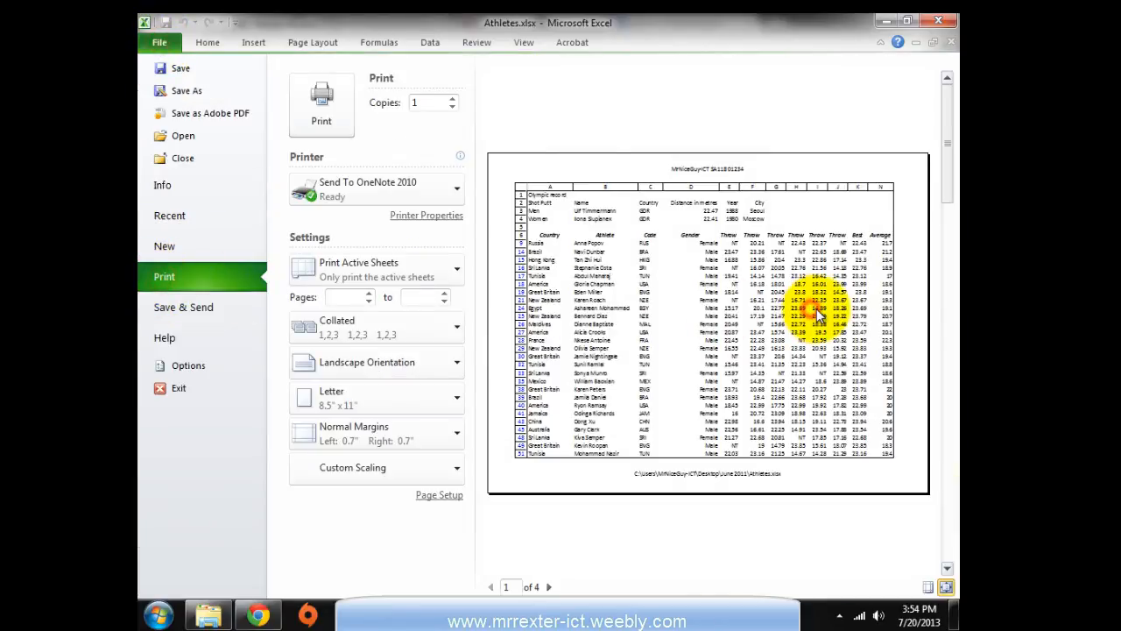
left_click(206, 43)
key("alt+Tab")
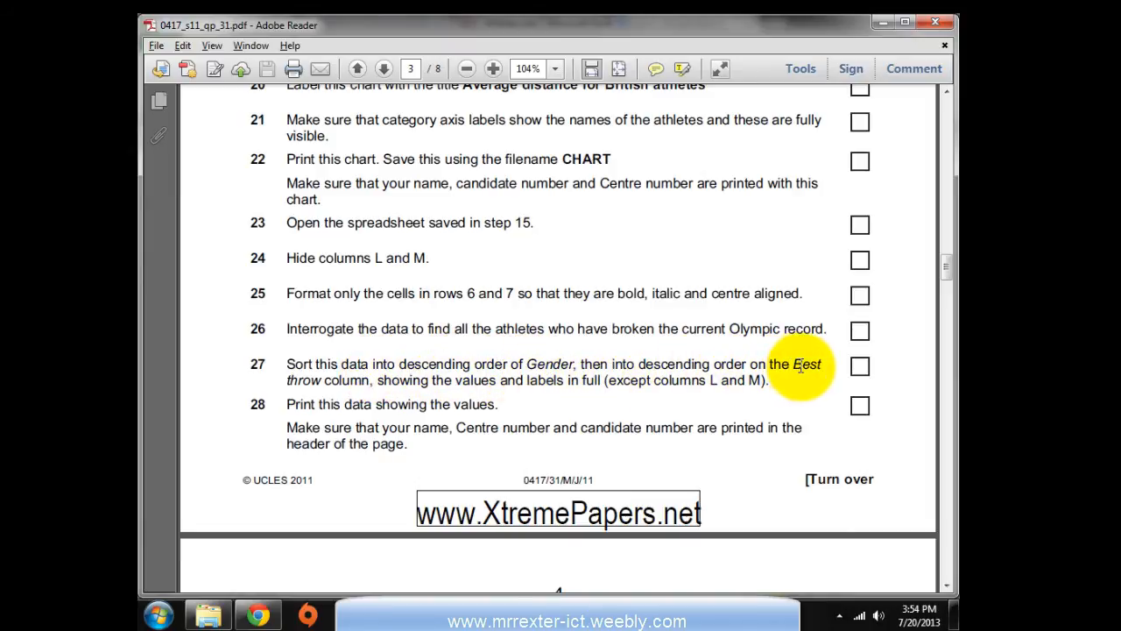
Sort the filtered record breakers by Gender in descending order, male athletes first
left_click_drag(400, 366, 556, 373)
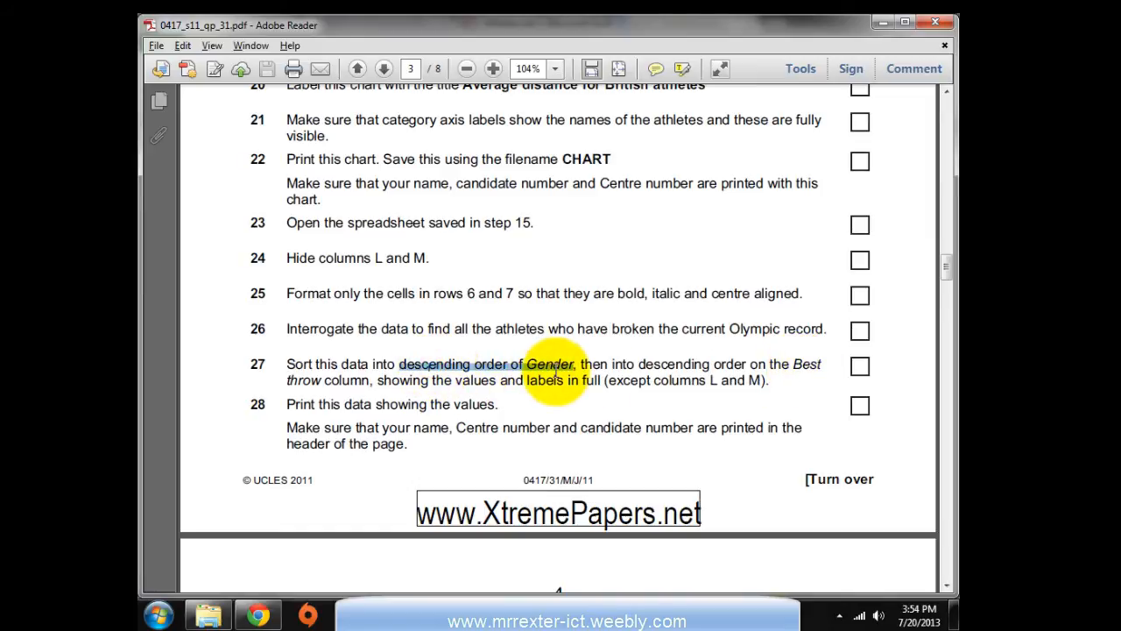
key("alt+Tab")
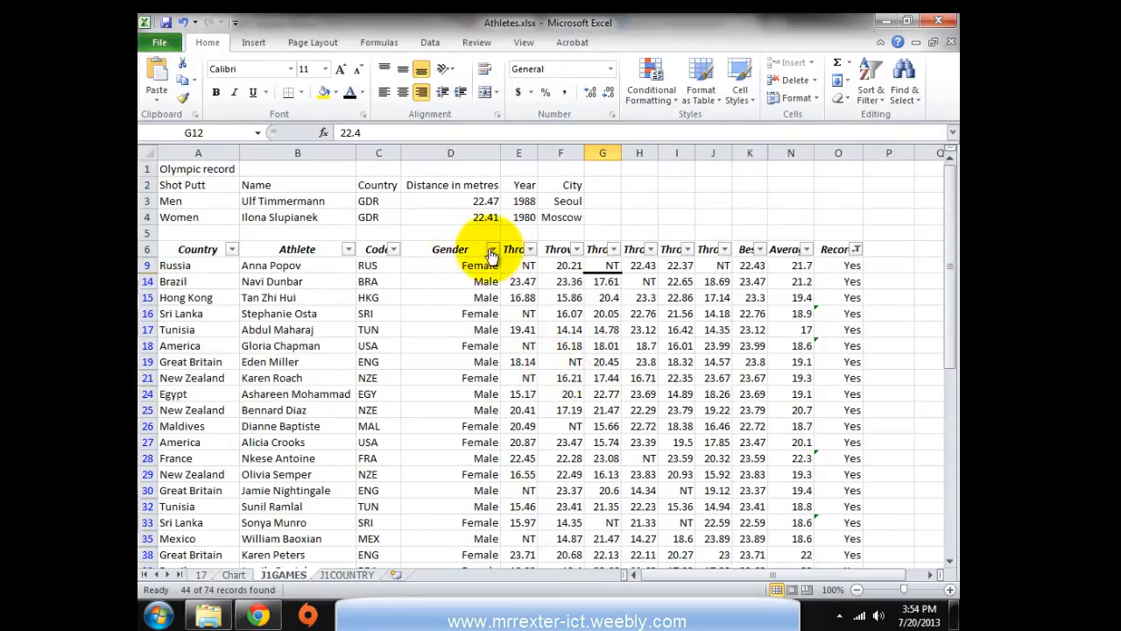
left_click(493, 252)
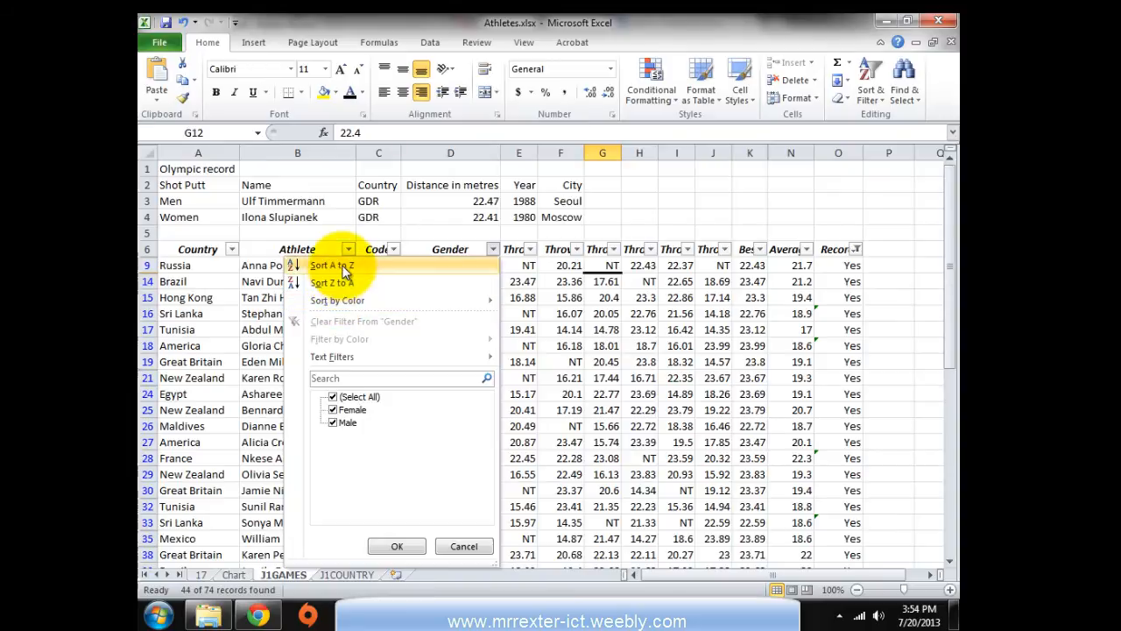
left_click(333, 265)
left_click(491, 251)
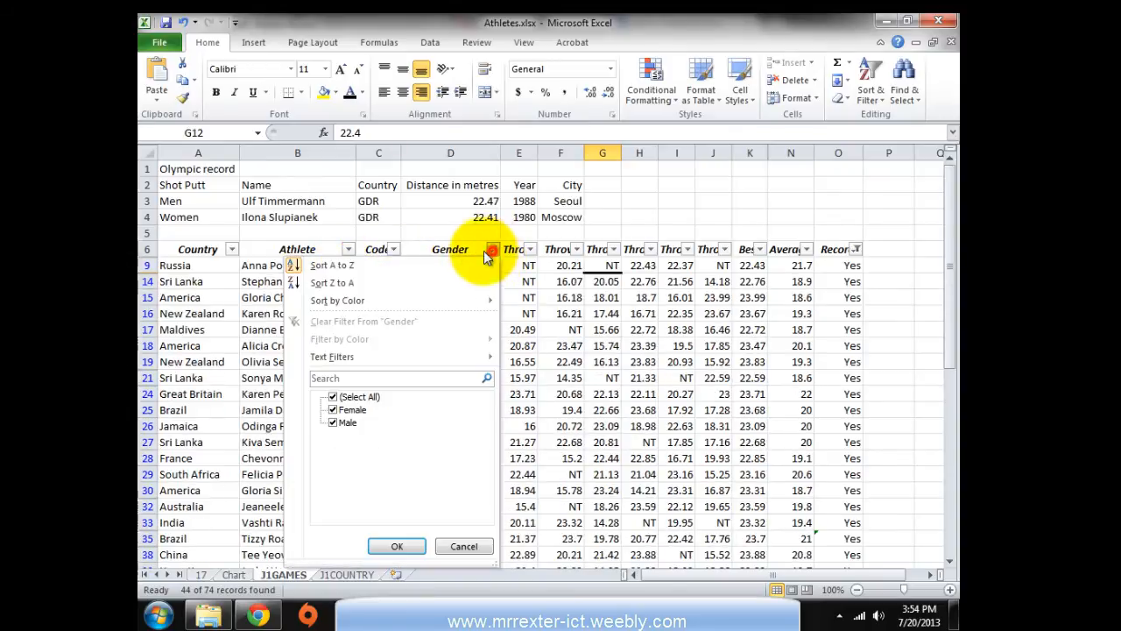
left_click(355, 284)
Recheck the task wording in the exam PDF, then select a cell inside the athletes table
key("alt+Tab")
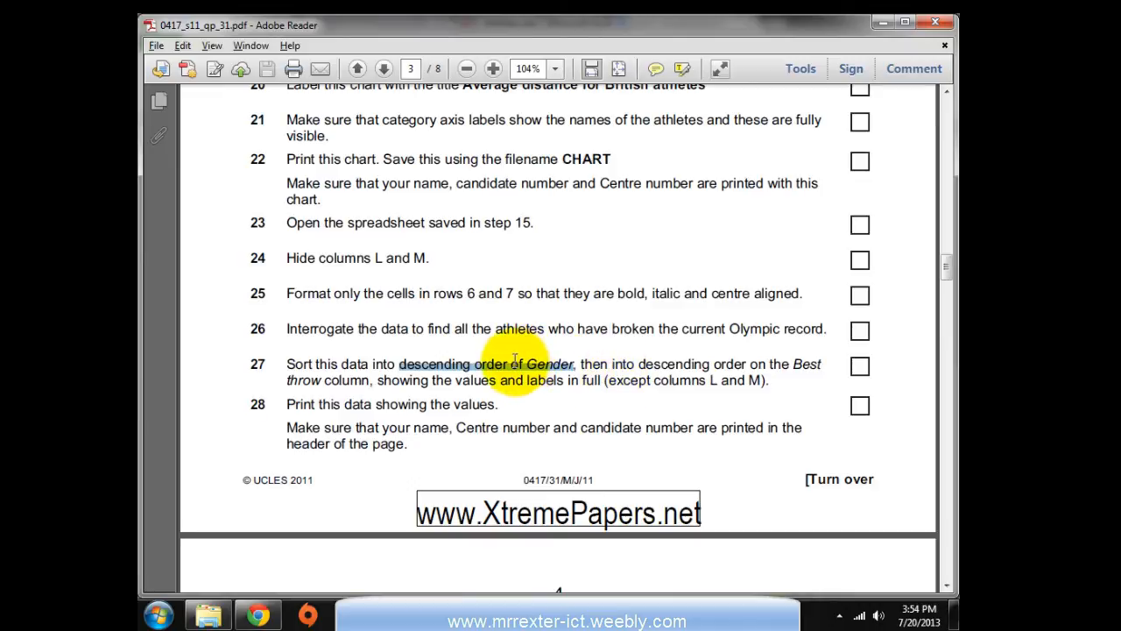
left_click(515, 360)
key("alt+Tab")
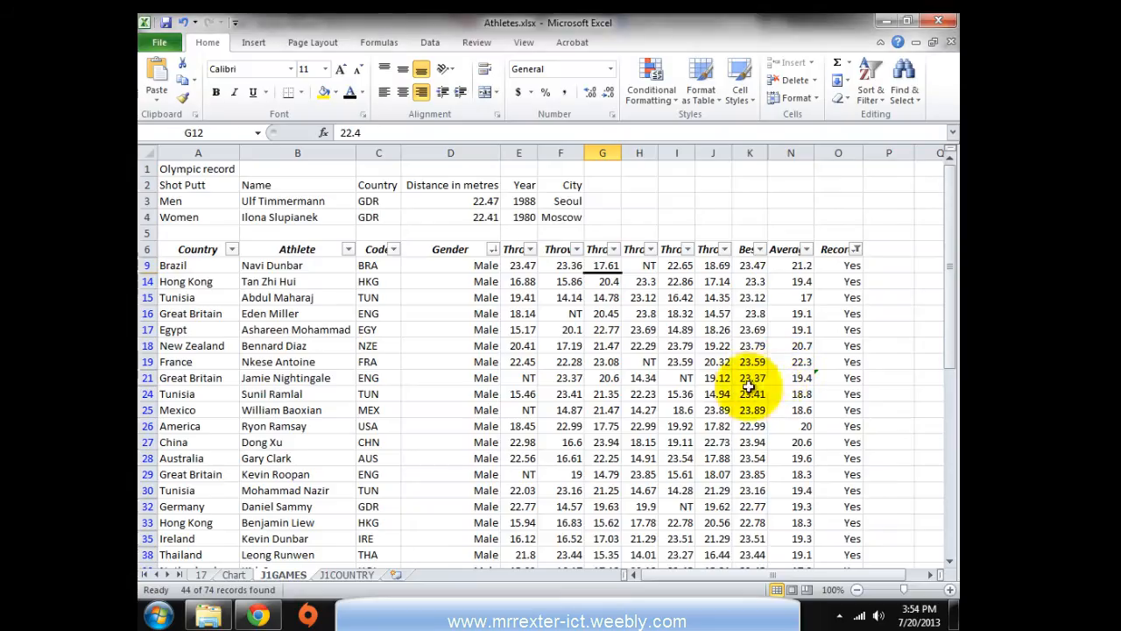
left_click(522, 362)
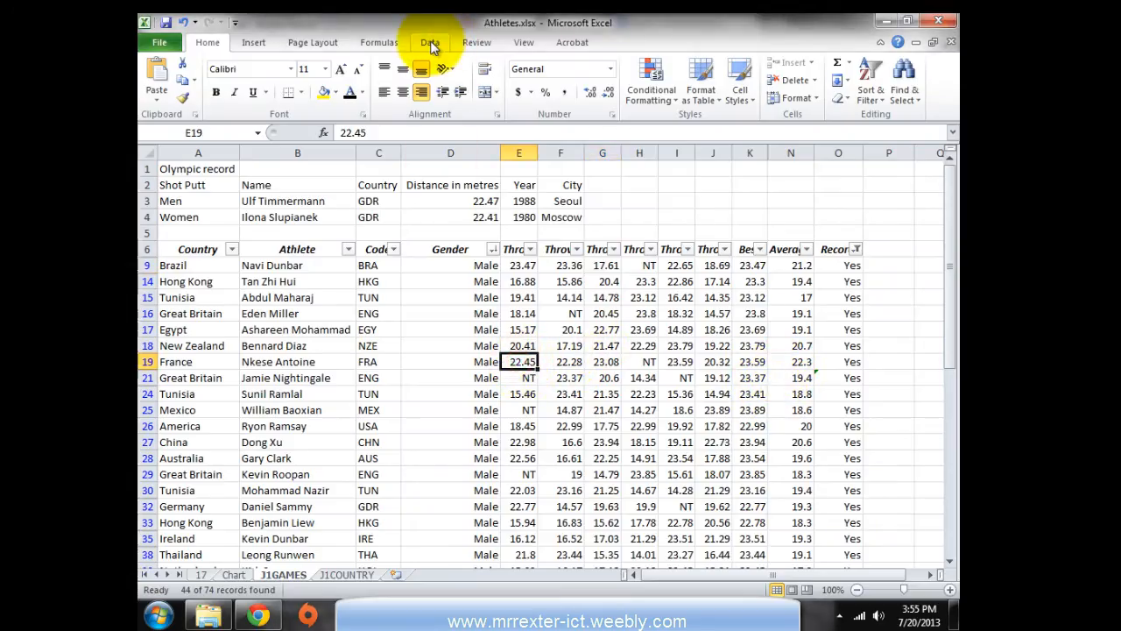
In the Sort dialog, keep Gender Z to A as the first level and add a second level
left_click(429, 44)
left_click(480, 77)
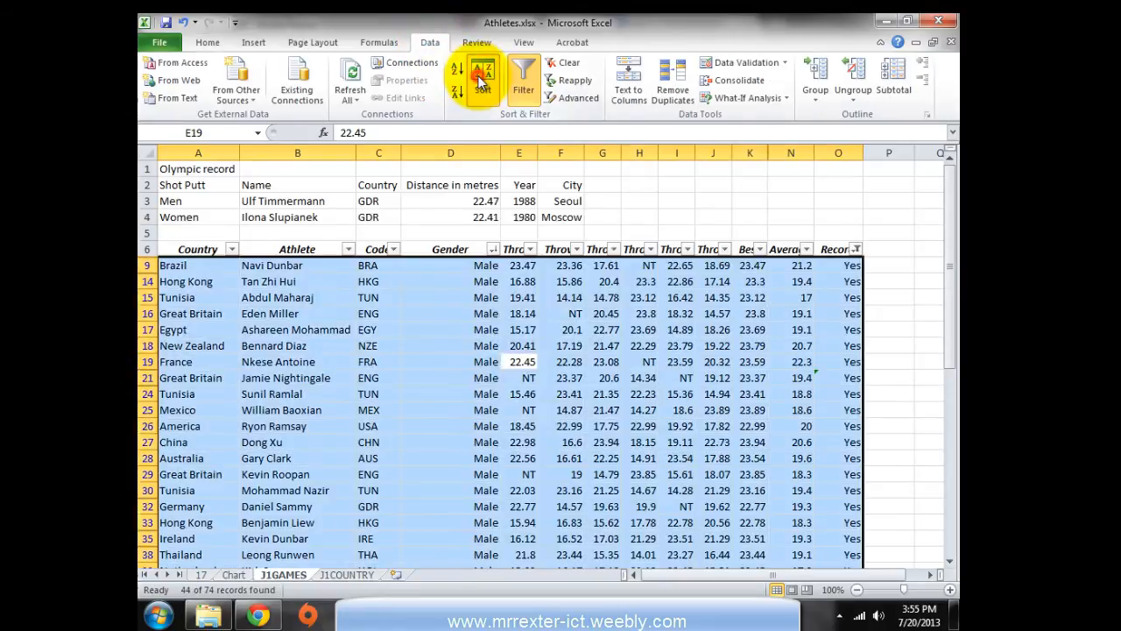
left_click_drag(393, 225, 581, 297)
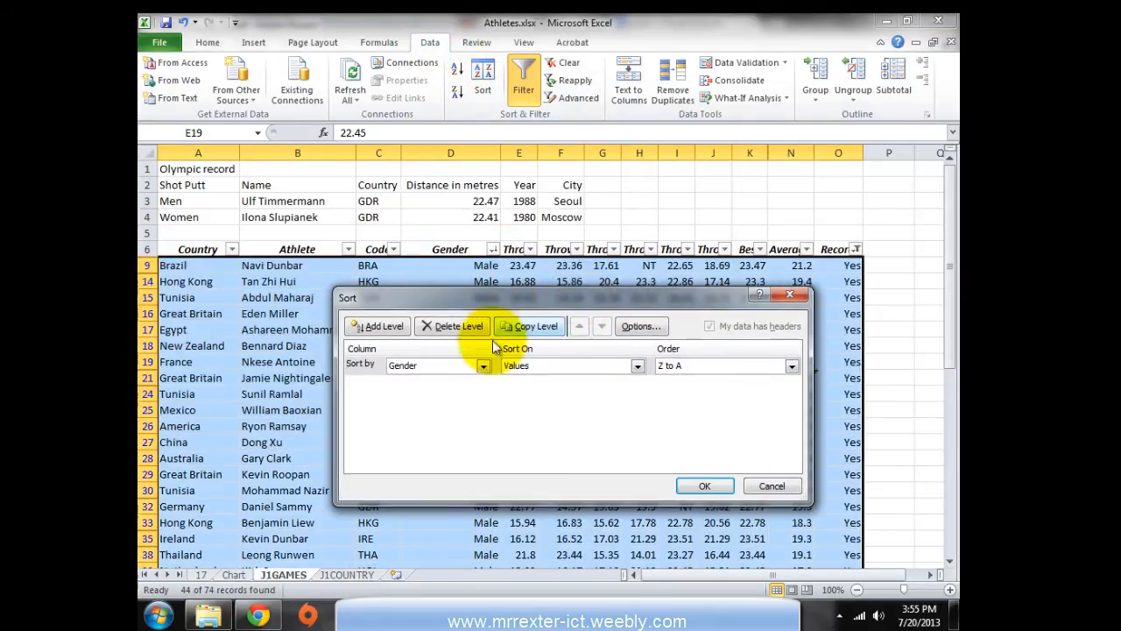
left_click(483, 365)
left_click(482, 365)
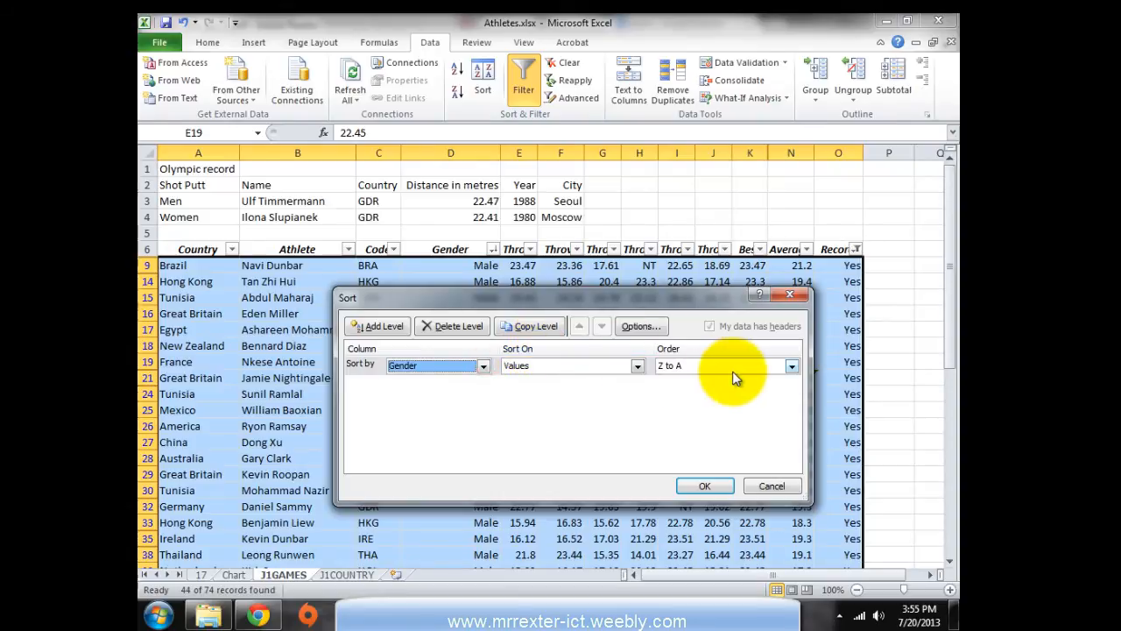
left_click(386, 325)
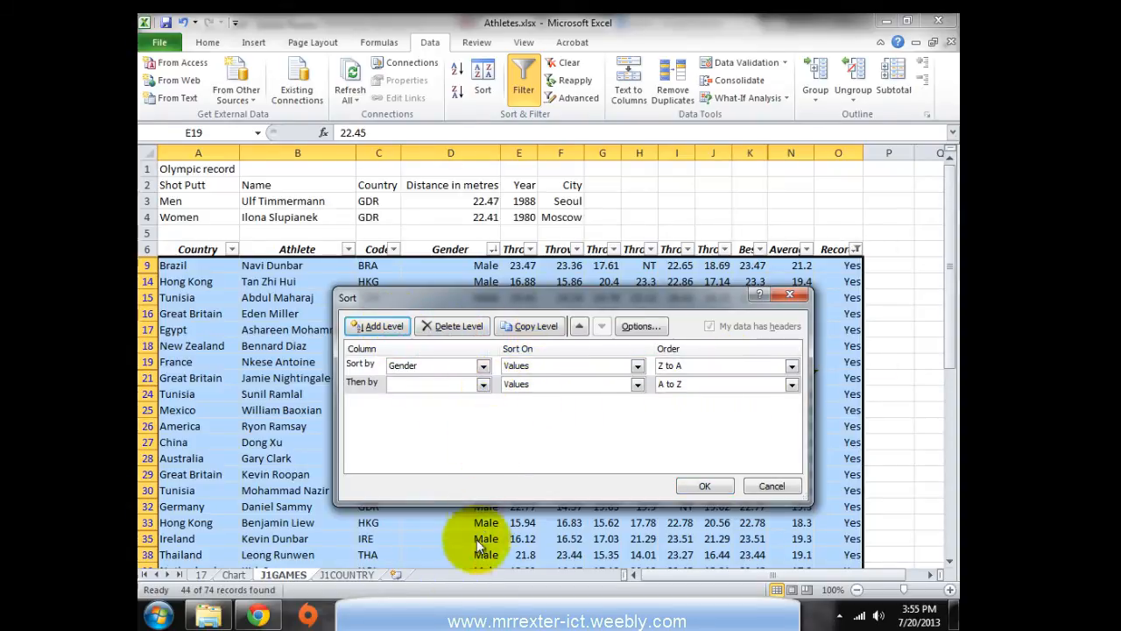
left_click(473, 613)
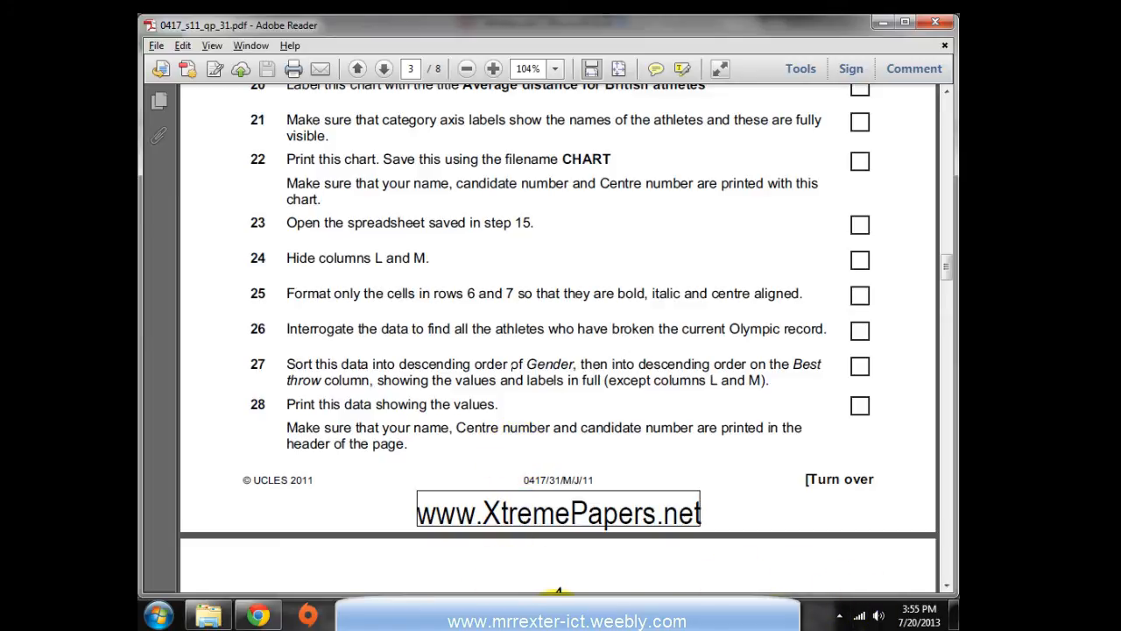
left_click(558, 619)
Set the second level to Best, Largest to Smallest, and apply the two-level sort
left_click(484, 386)
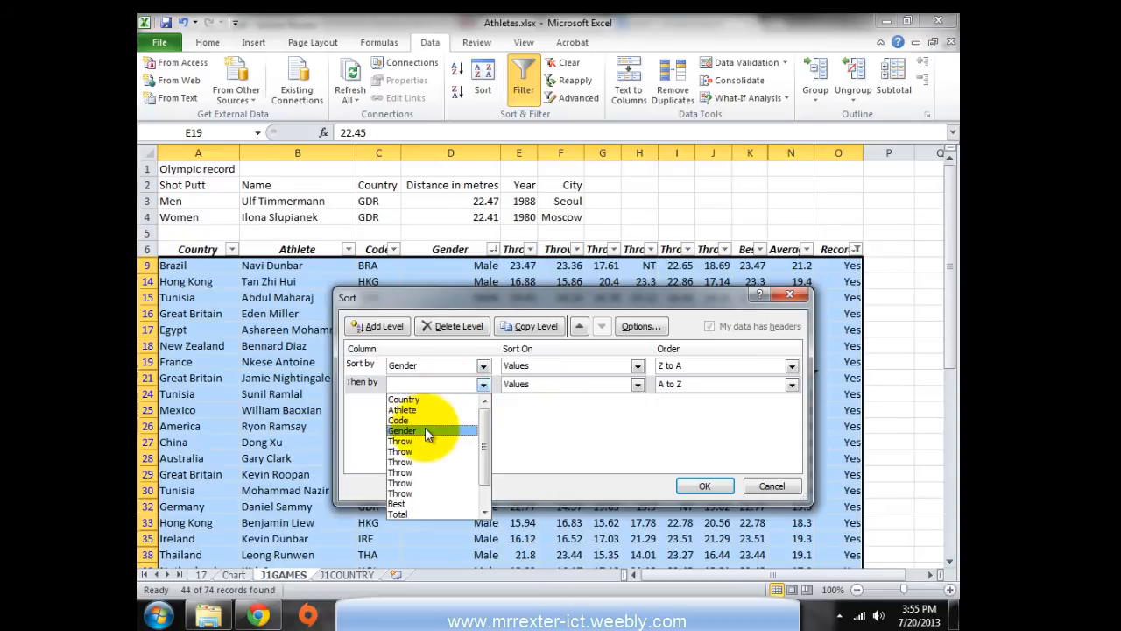
left_click(403, 504)
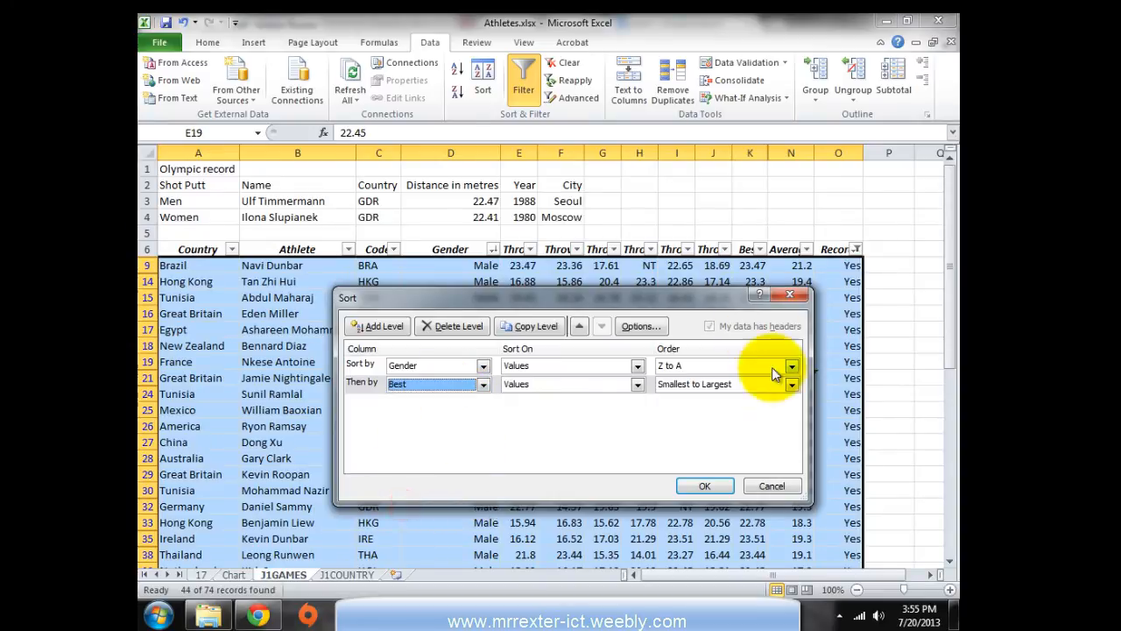
left_click(792, 387)
left_click(679, 405)
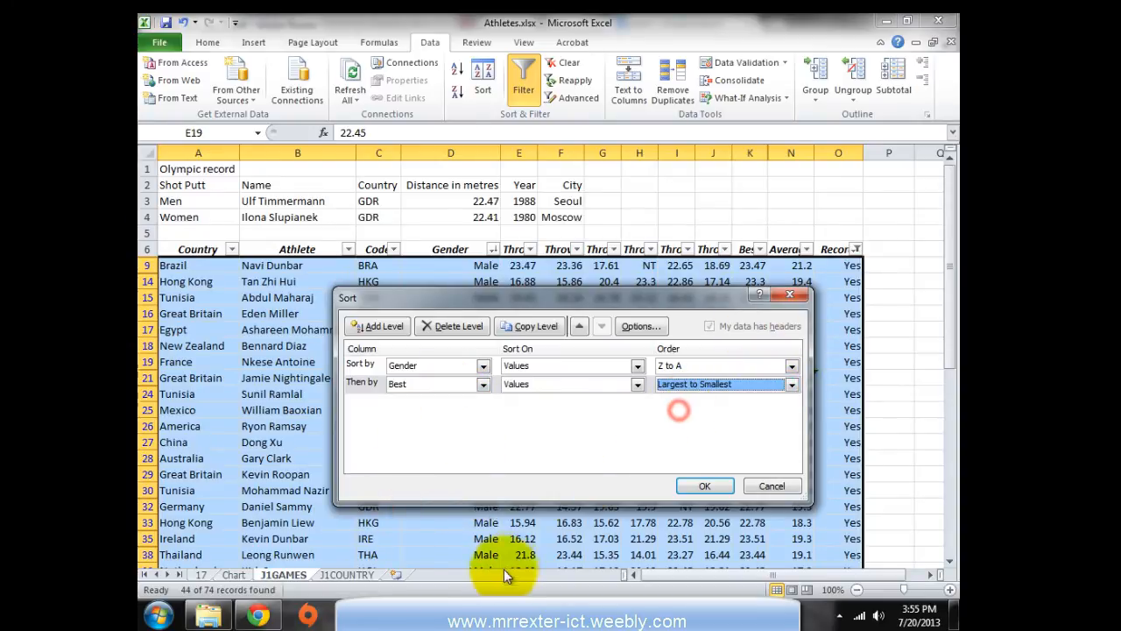
left_click(399, 605)
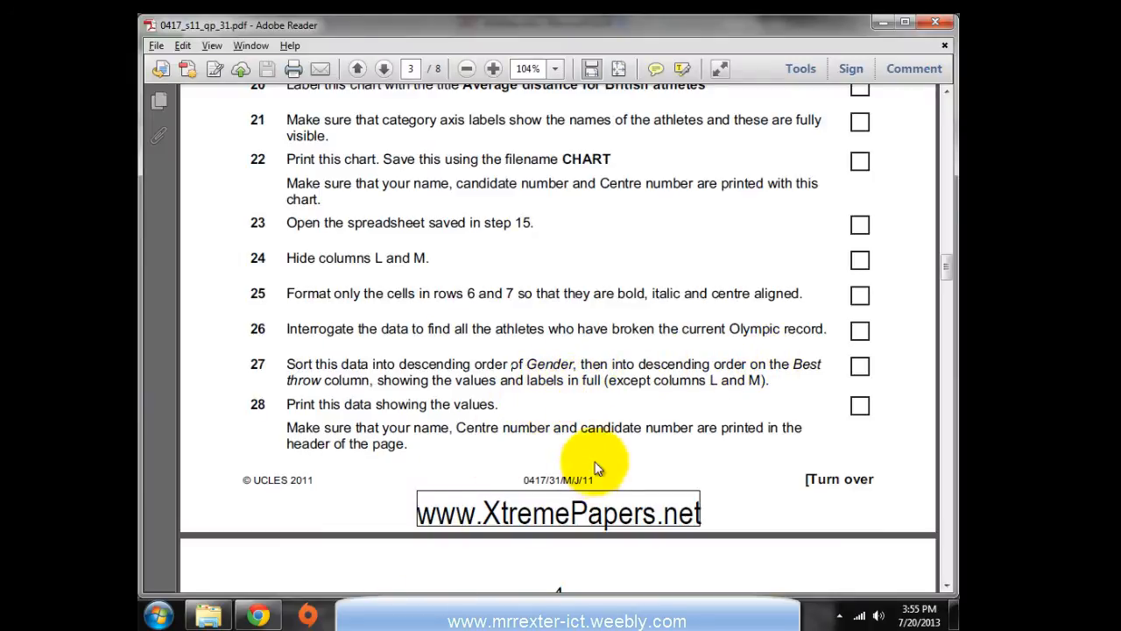
left_click(541, 614)
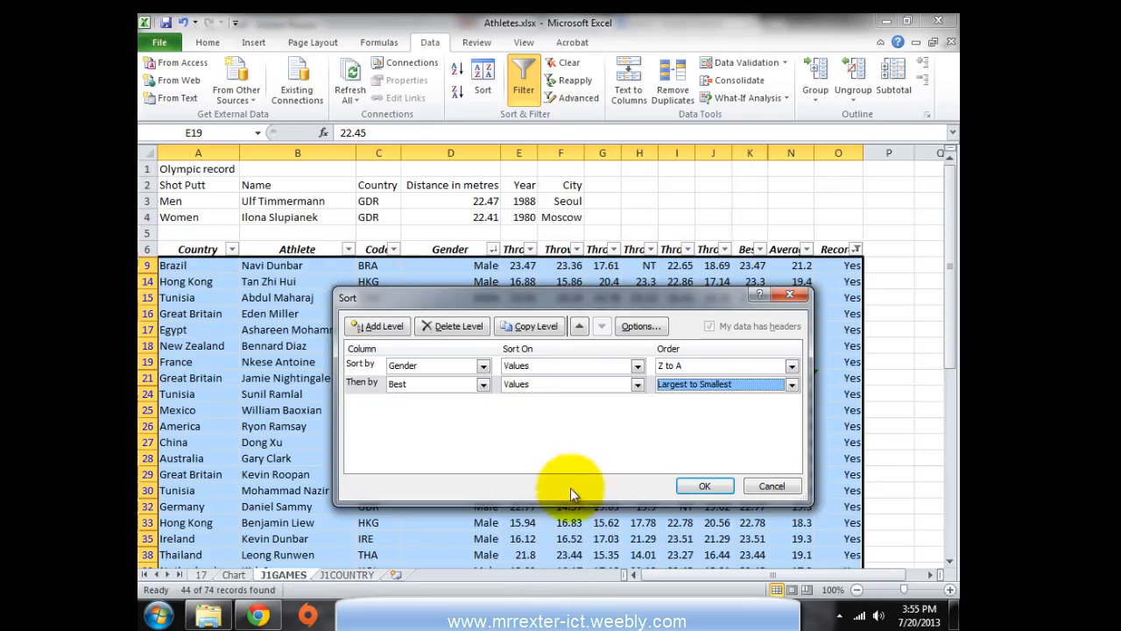
left_click(703, 486)
Review the sorted records, led by 23.94, and read the next task in the exam paper
scroll(517, 368, "down", 2)
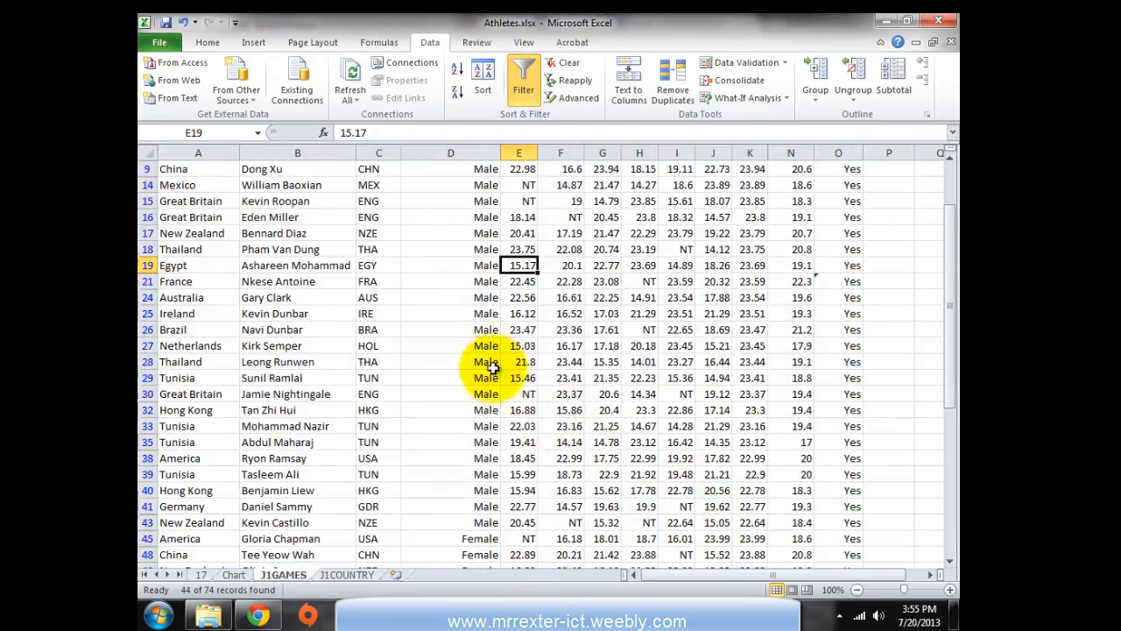
scroll(484, 293, "up", 2)
scroll(473, 455, "down", 5)
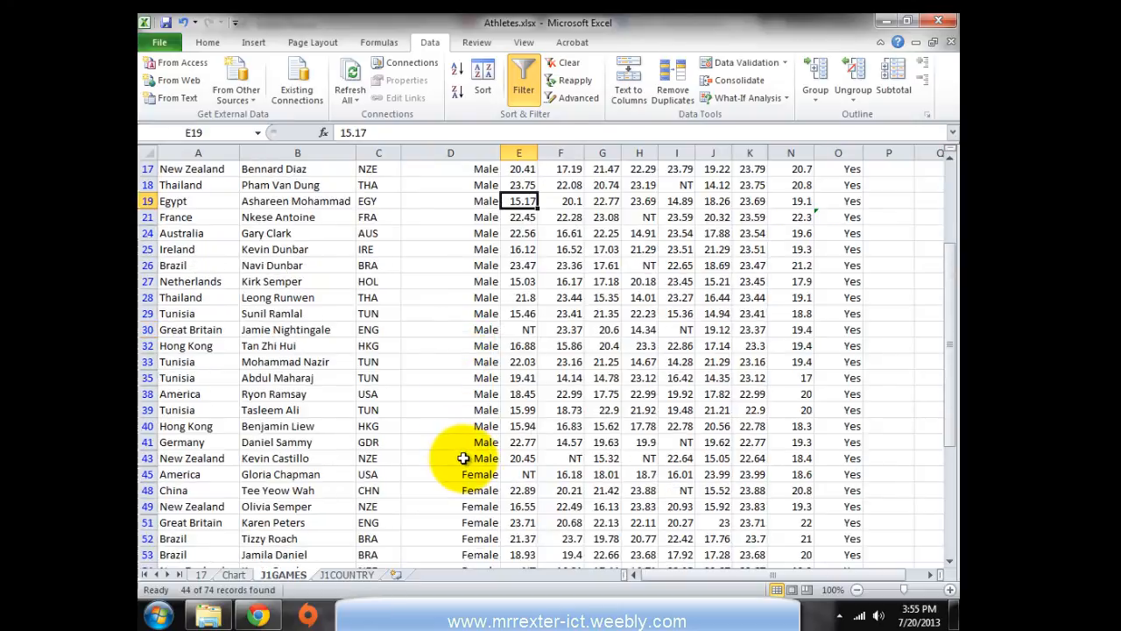
scroll(464, 455, "up", 6)
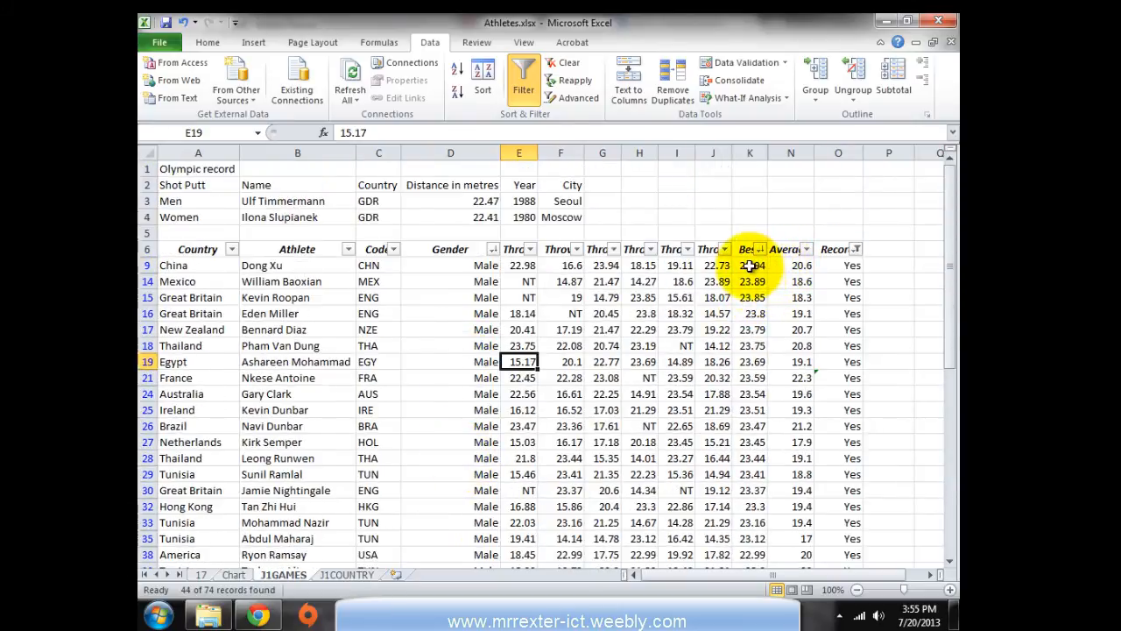
left_click(409, 604)
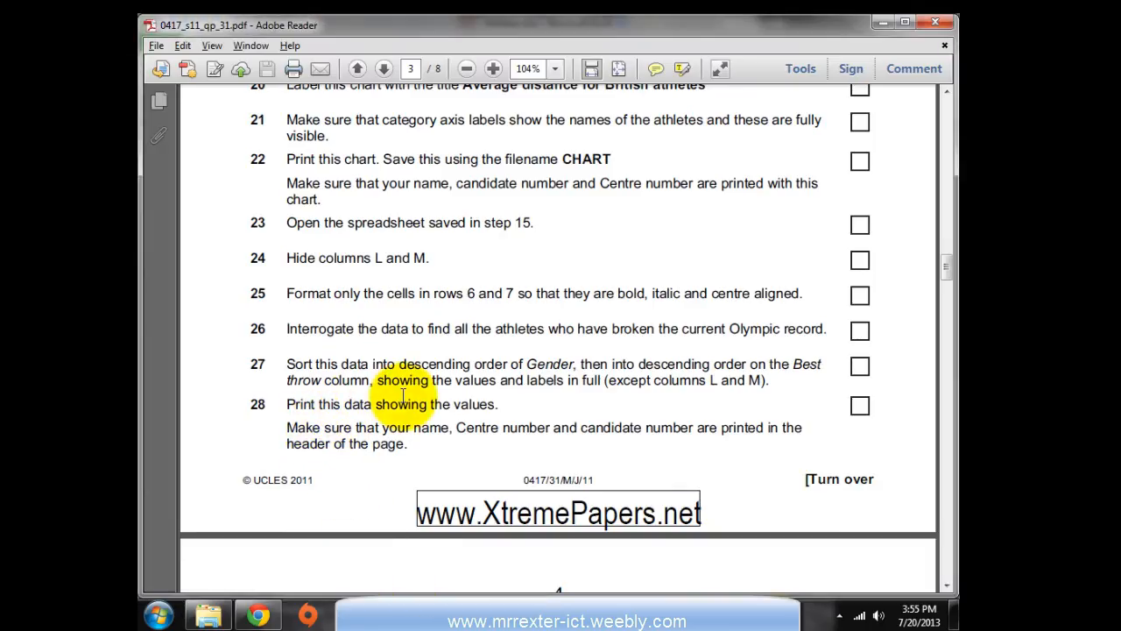
key("alt+Tab")
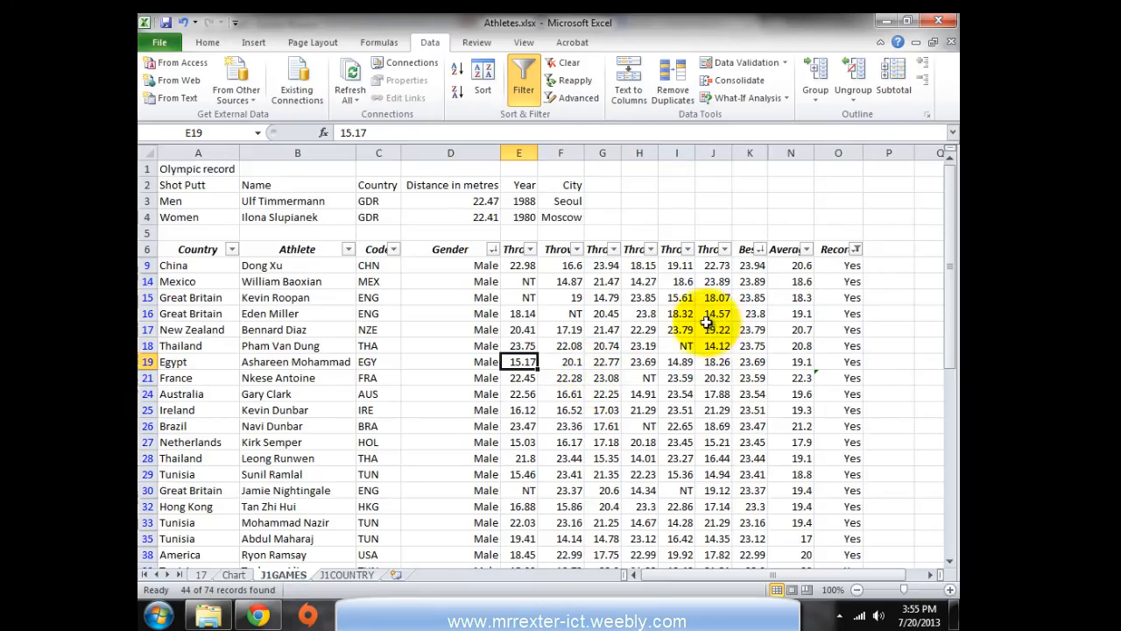
Create a copy of the J1GAMES sheet via Move or Copy, placed first, to be renamed 28
right_click(287, 577)
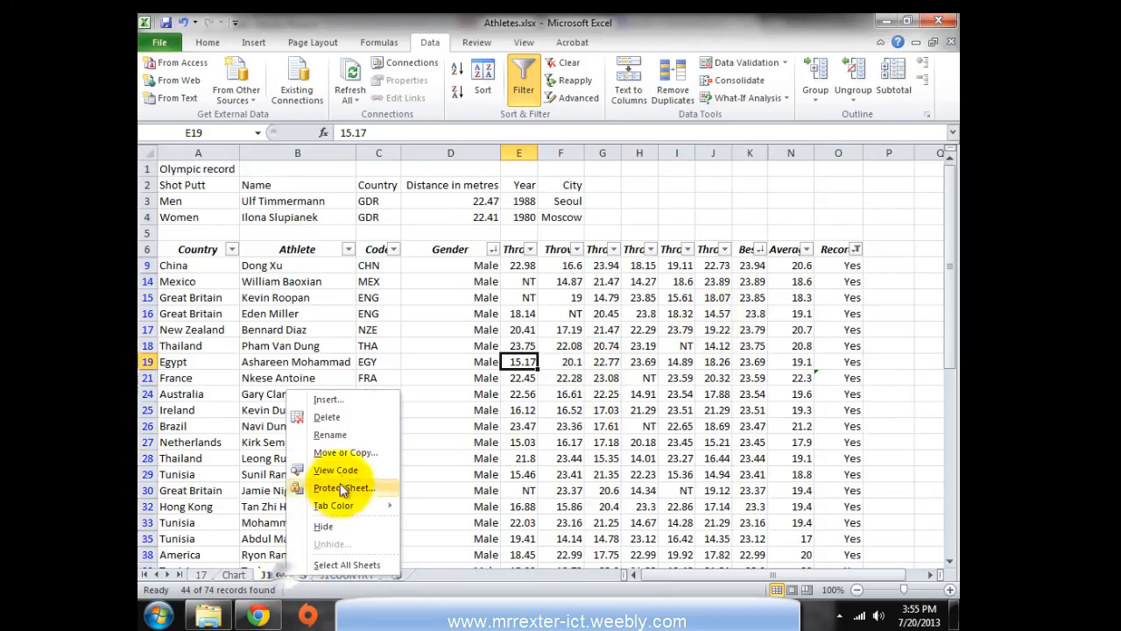
left_click(346, 452)
left_click(245, 511)
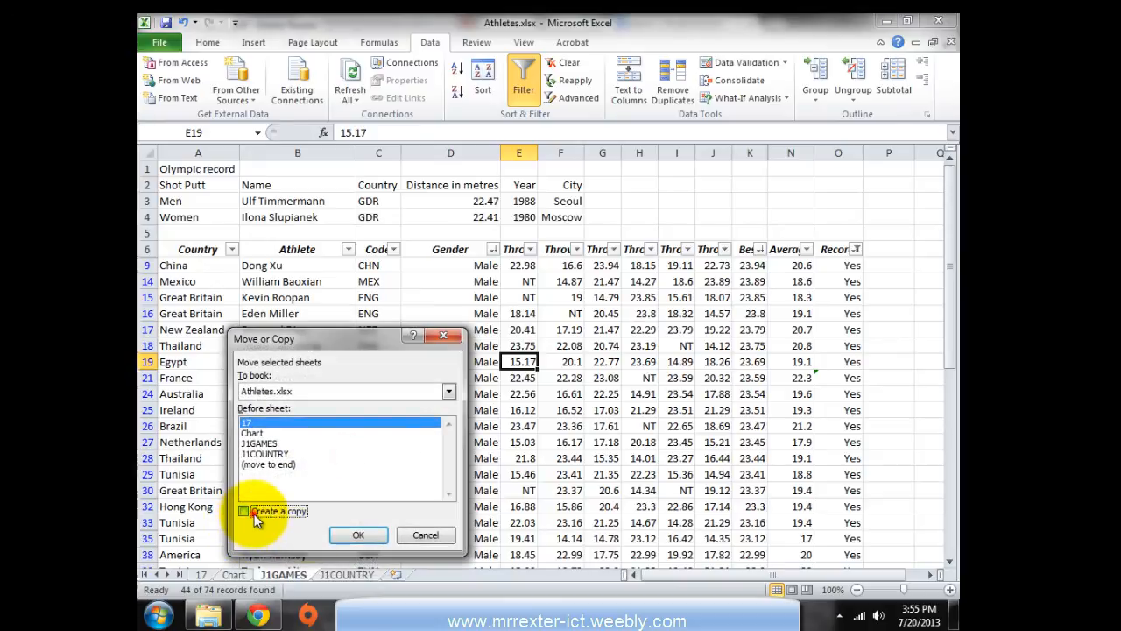
left_click(344, 534)
right_click(231, 573)
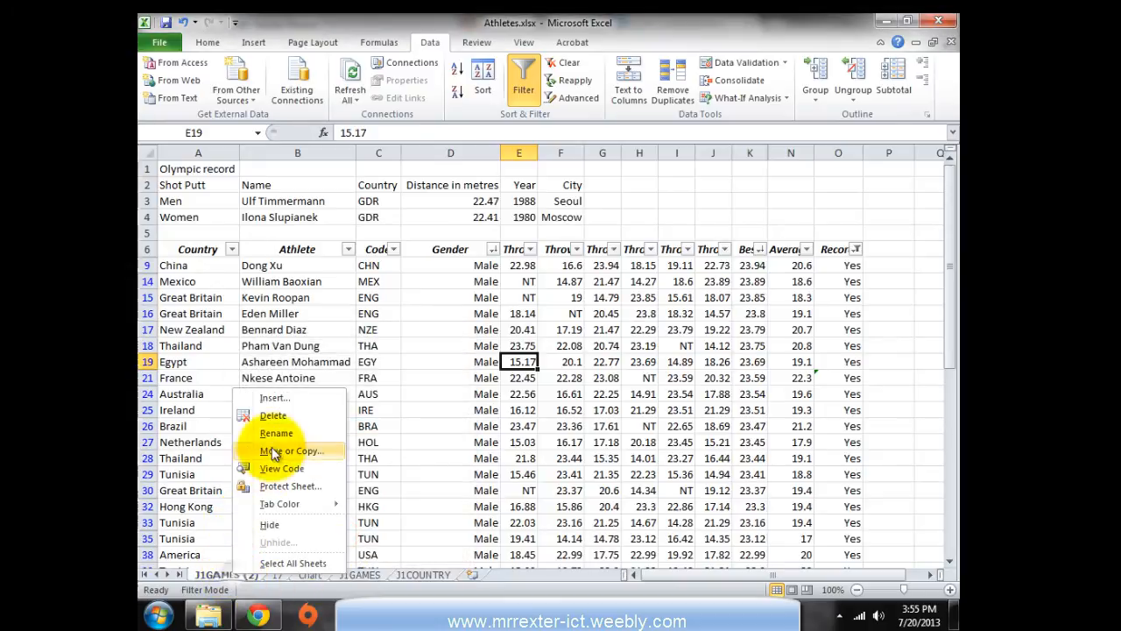
key("alt+Tab")
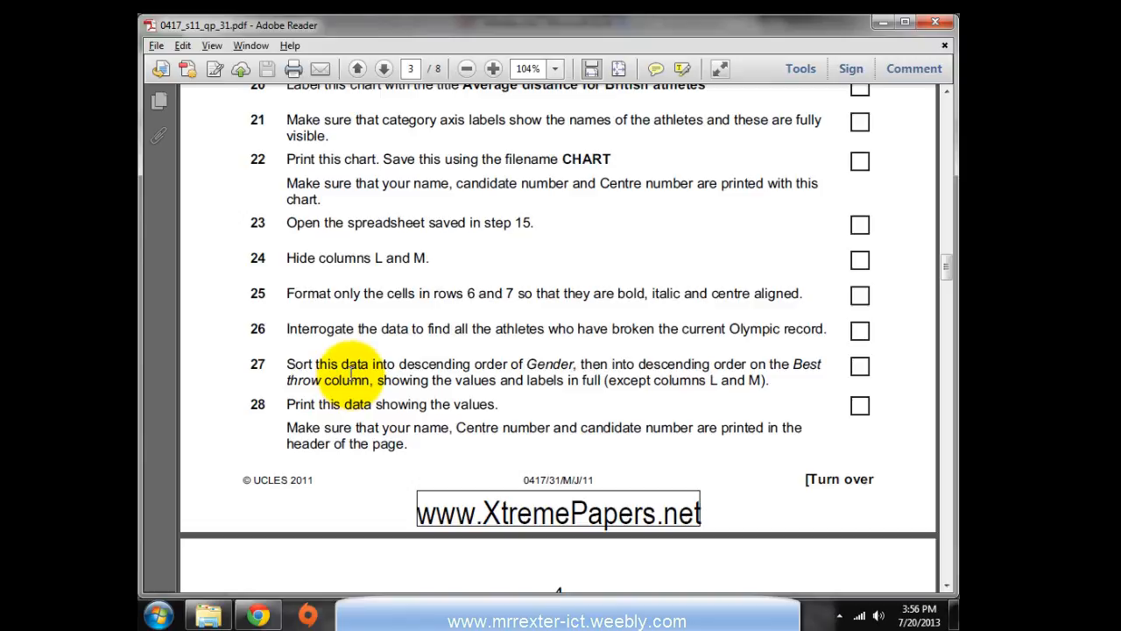
key("alt+Tab")
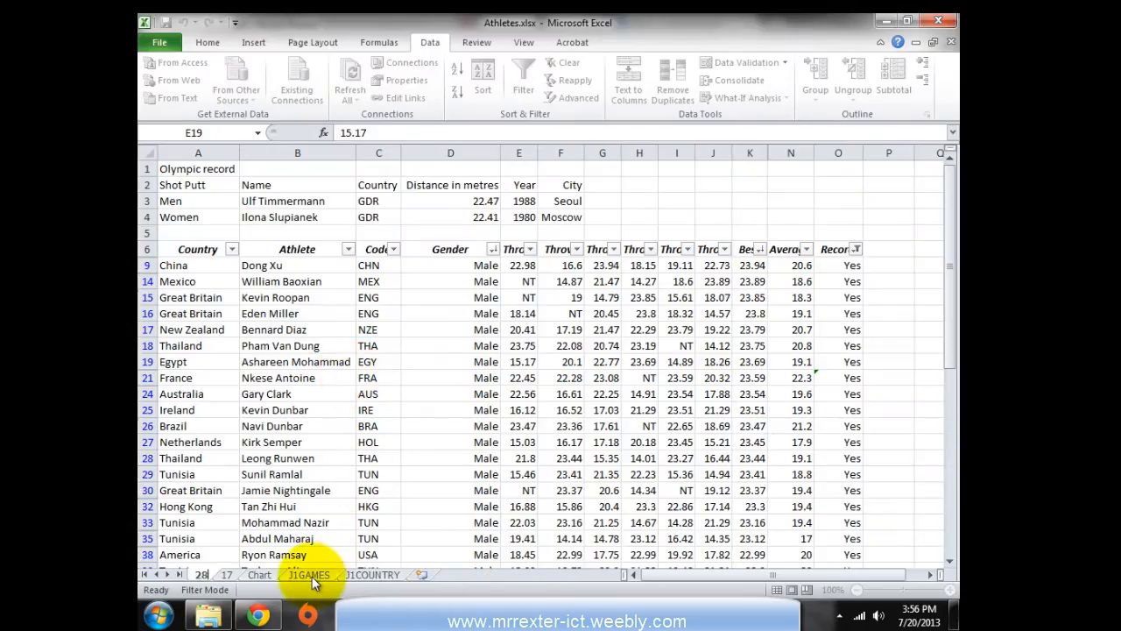
key("alt+Tab")
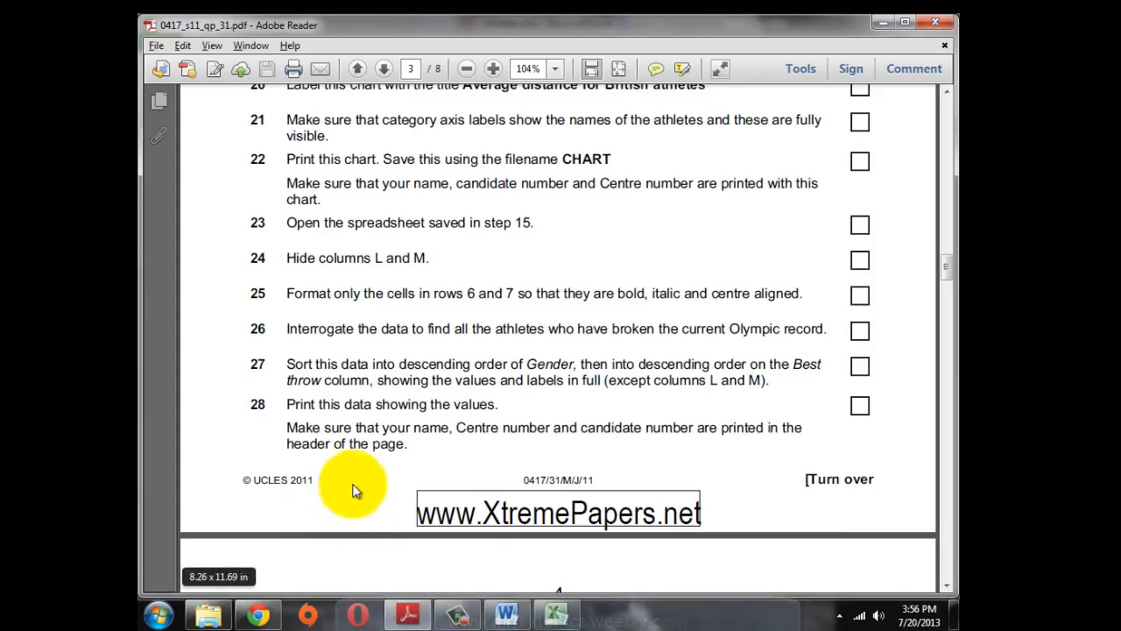
scroll(355, 486, "down", 1)
left_click(360, 385)
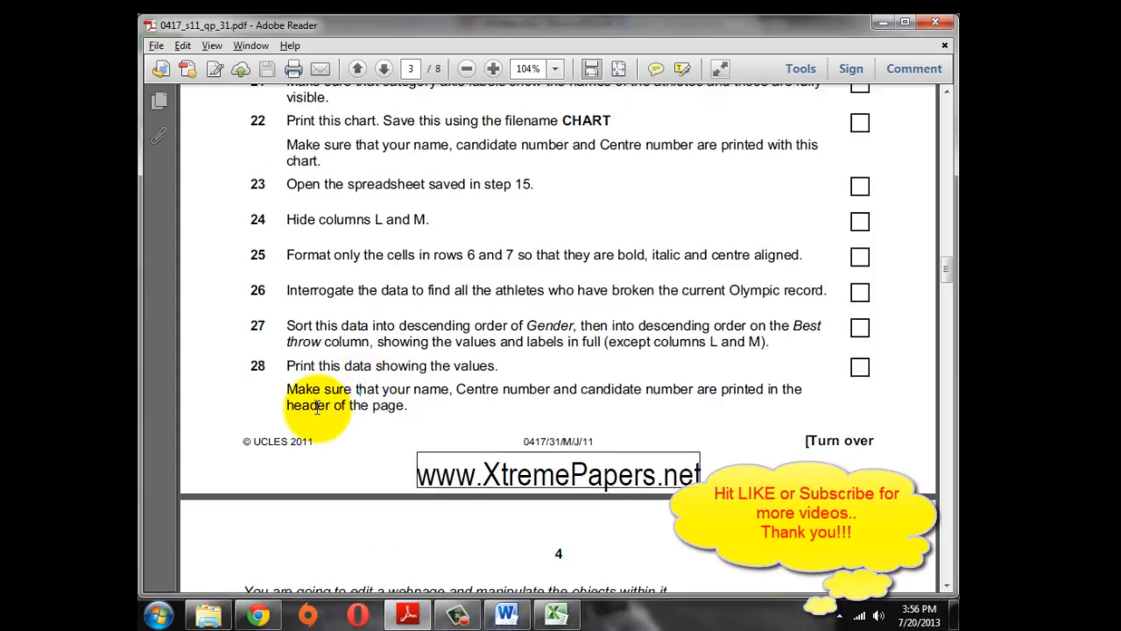
scroll(317, 408, "down", 4)
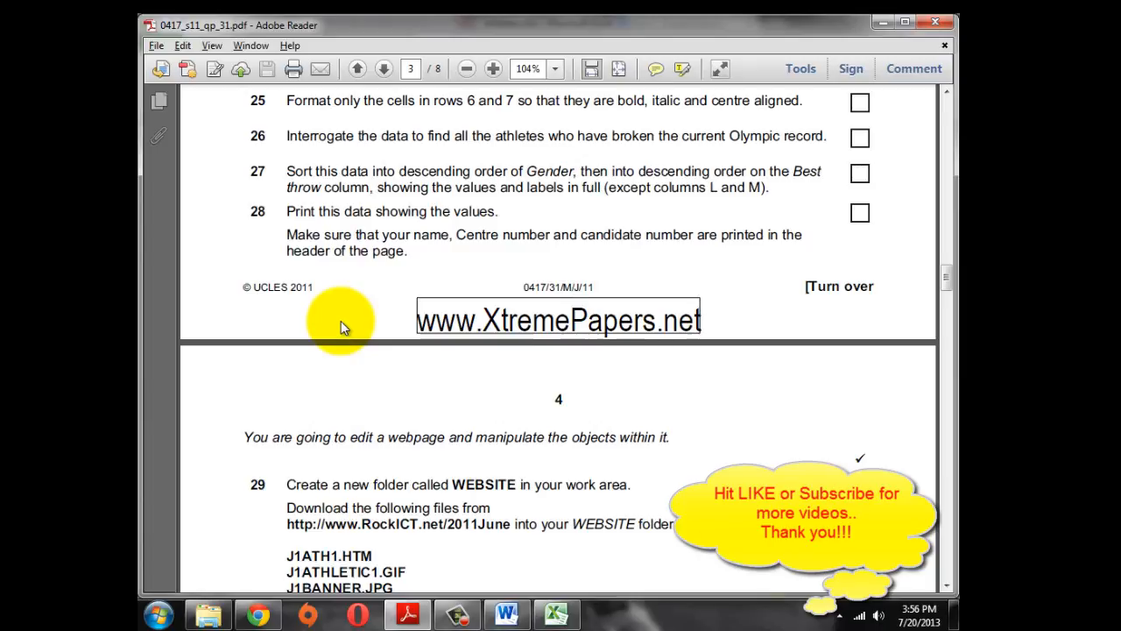
scroll(340, 320, "up", 1)
key("alt+Tab")
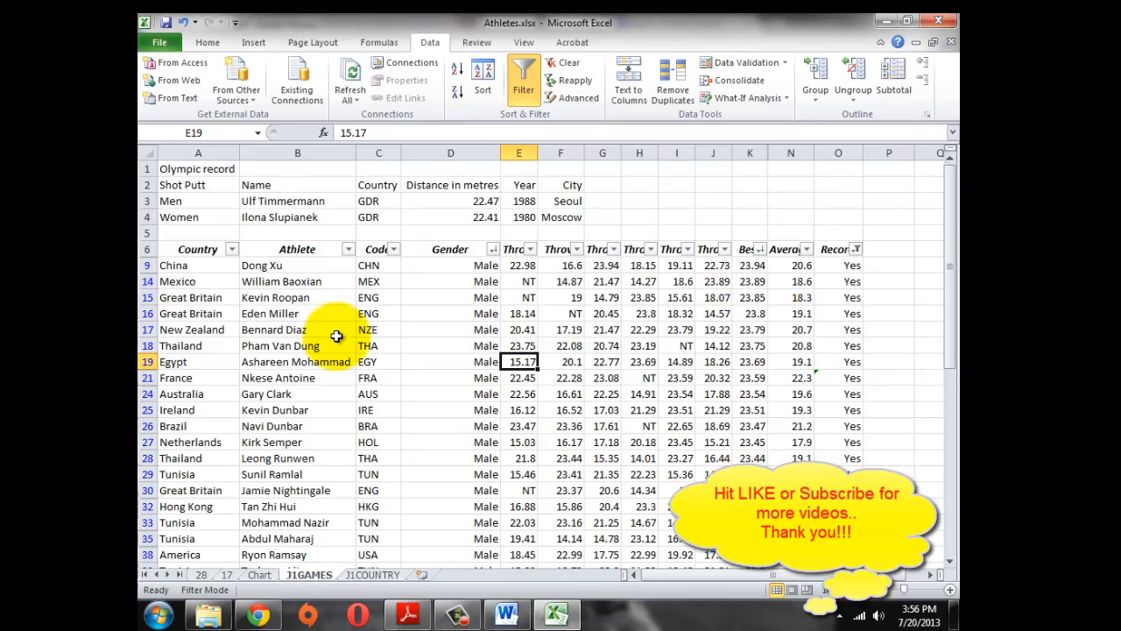
left_click(394, 358)
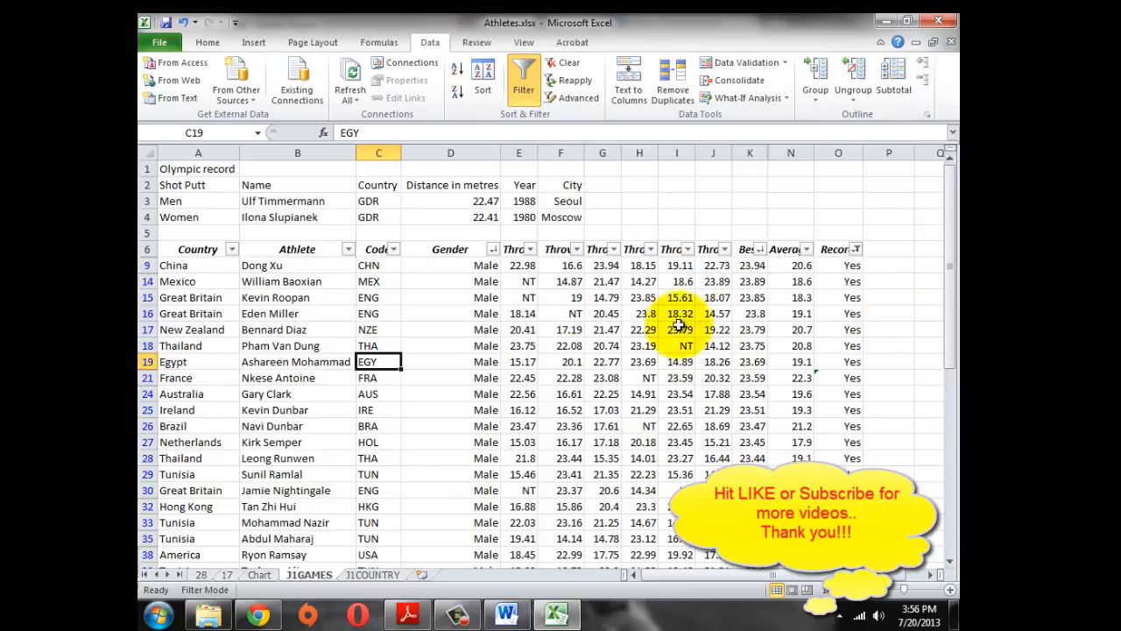
left_click(430, 267)
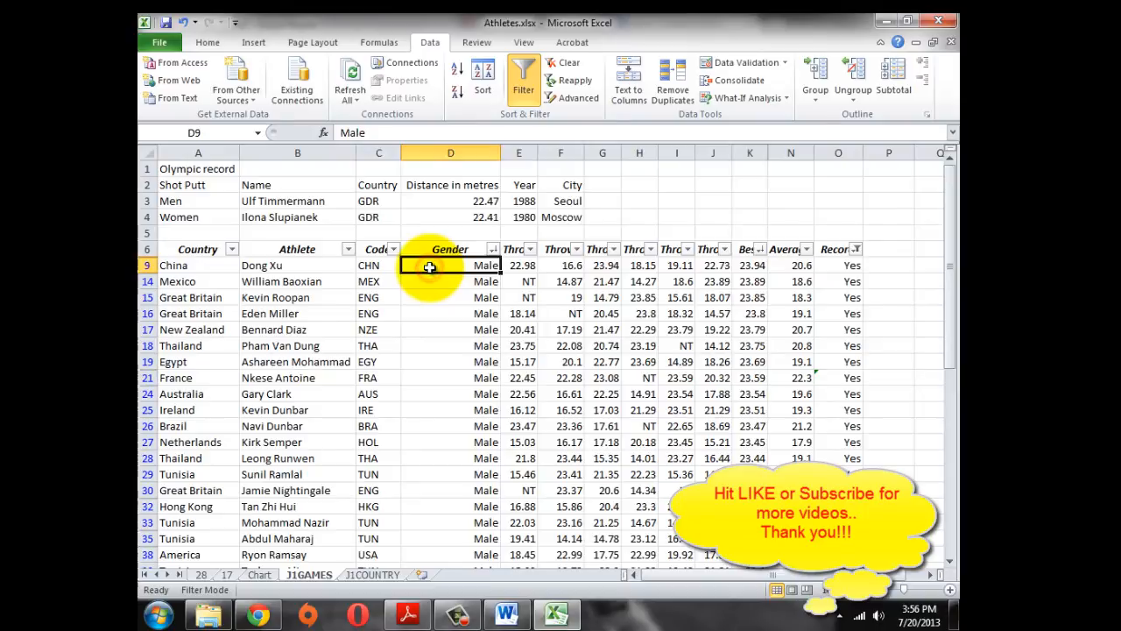